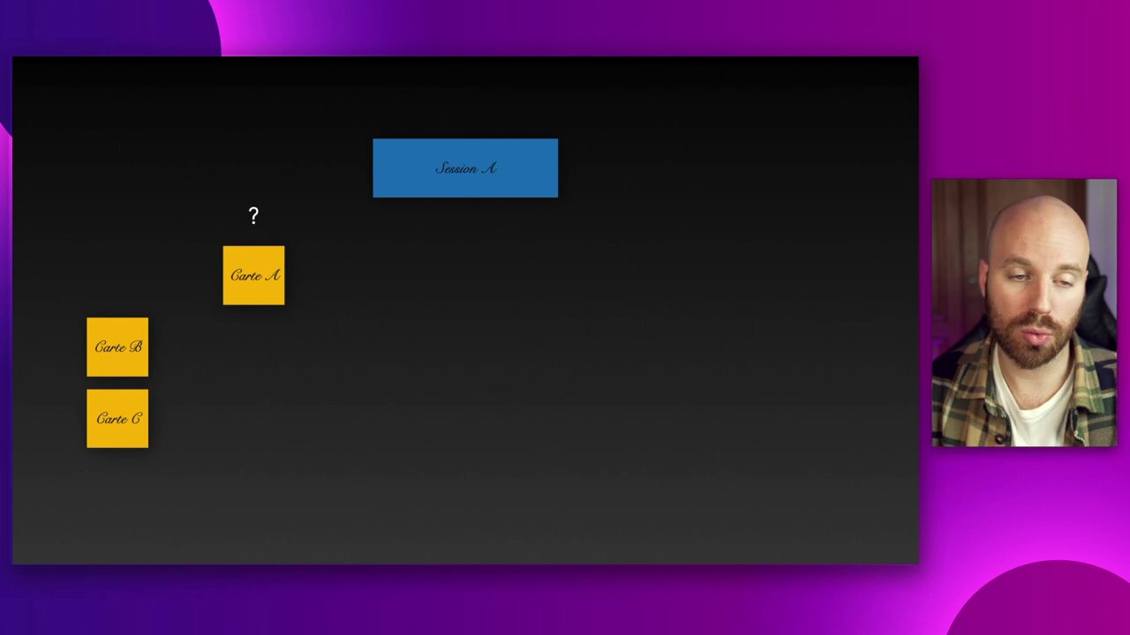
key(Right)
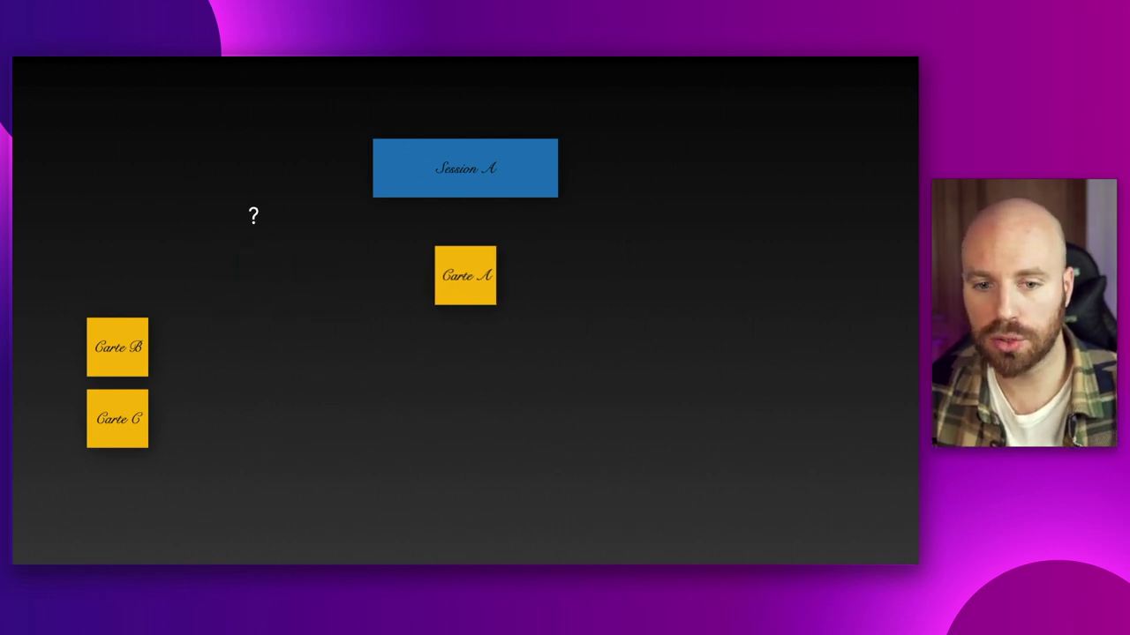
key(Right)
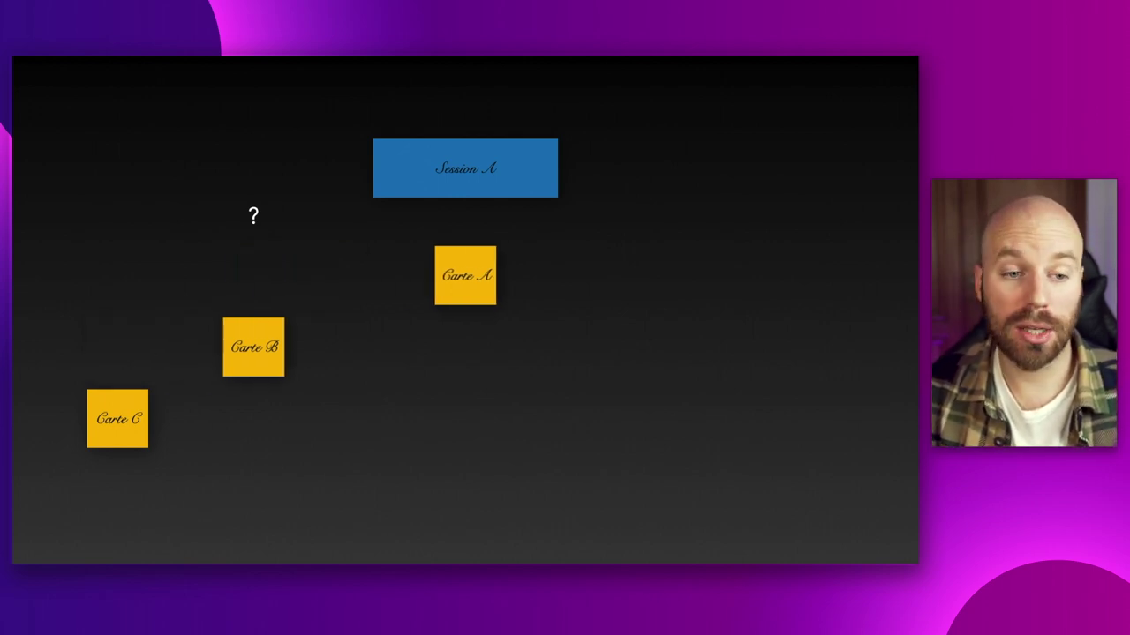
key(Right)
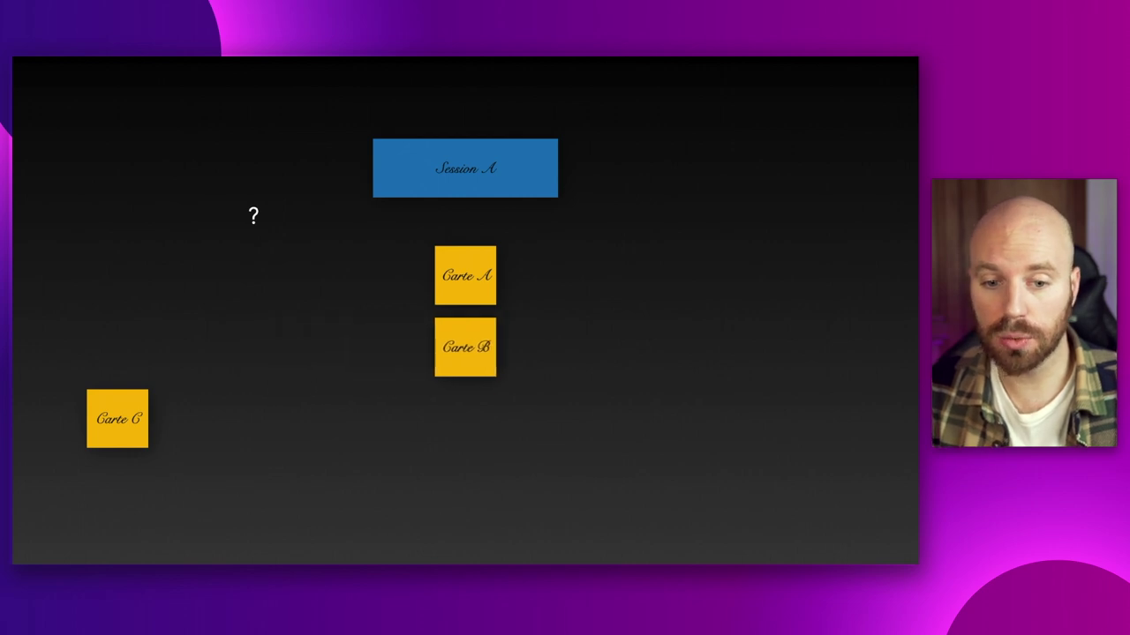
key(Right)
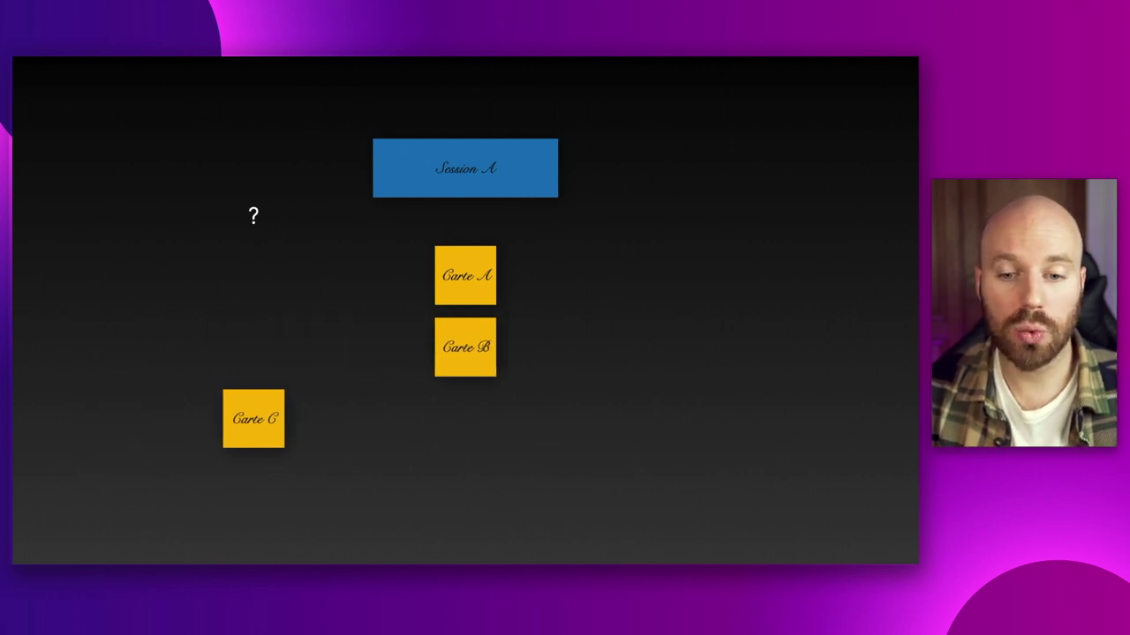
key(Left)
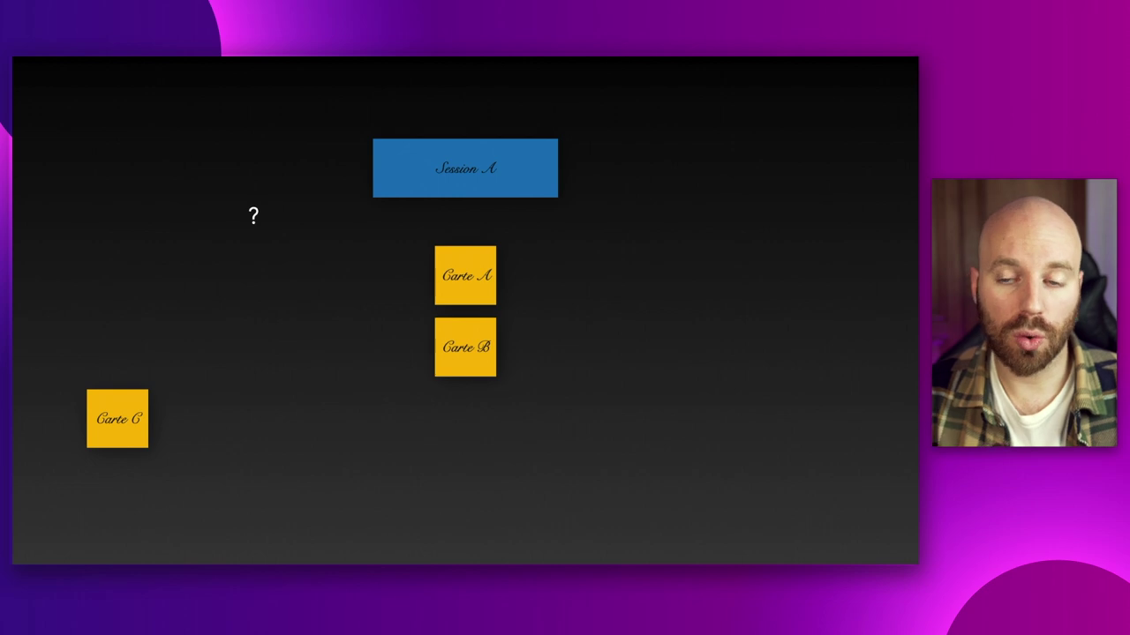
key(Right)
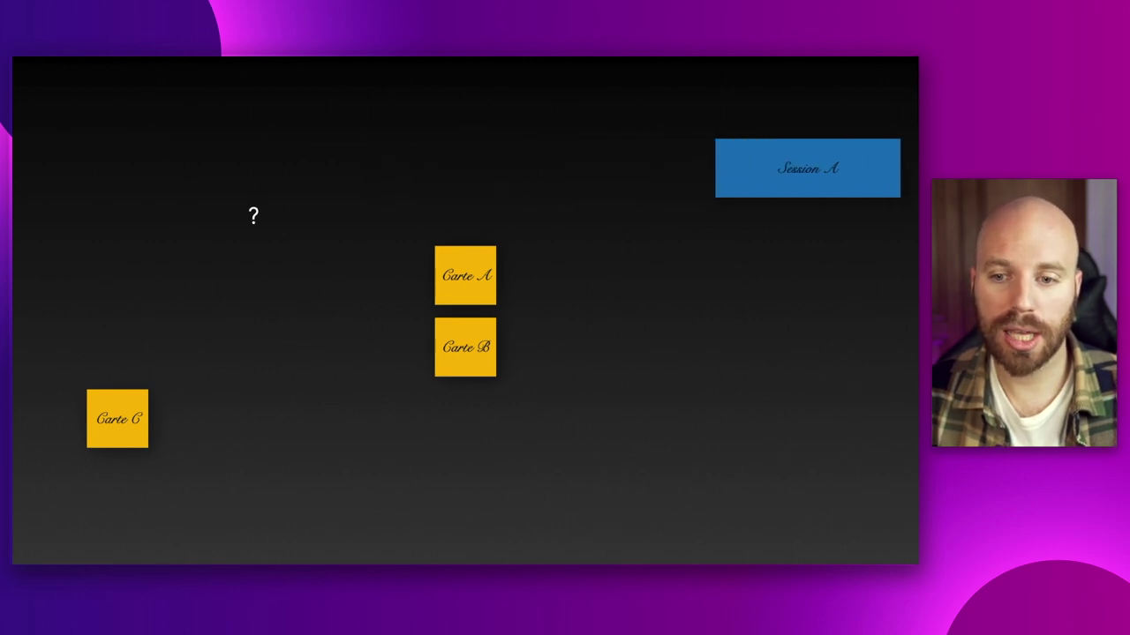
key(Right)
key(Right)
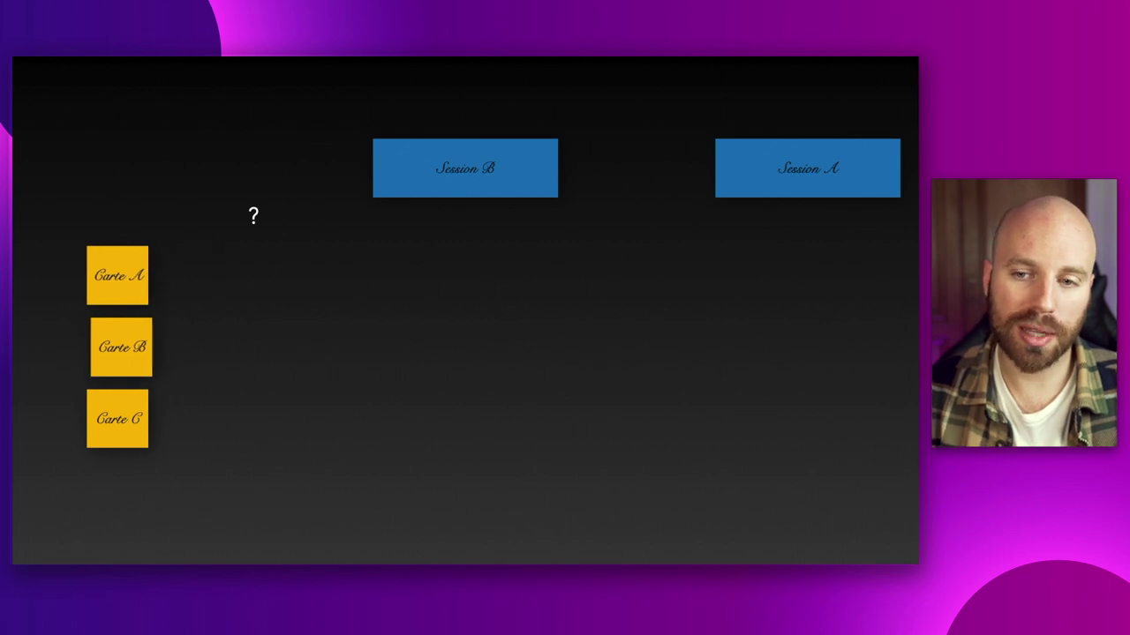
key(Right)
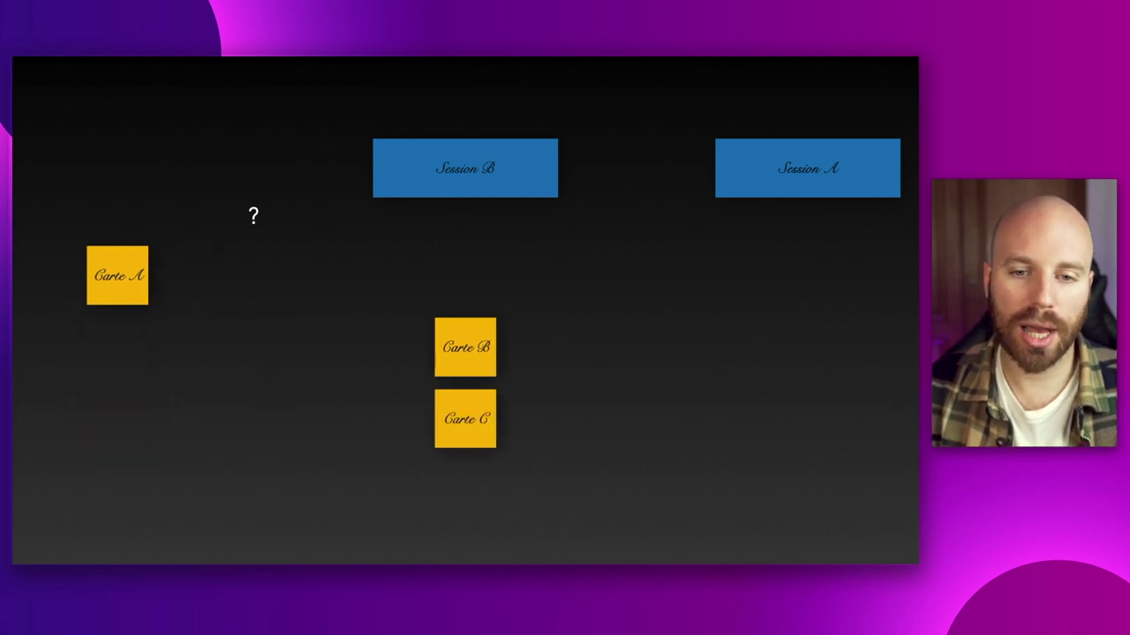
key(Right)
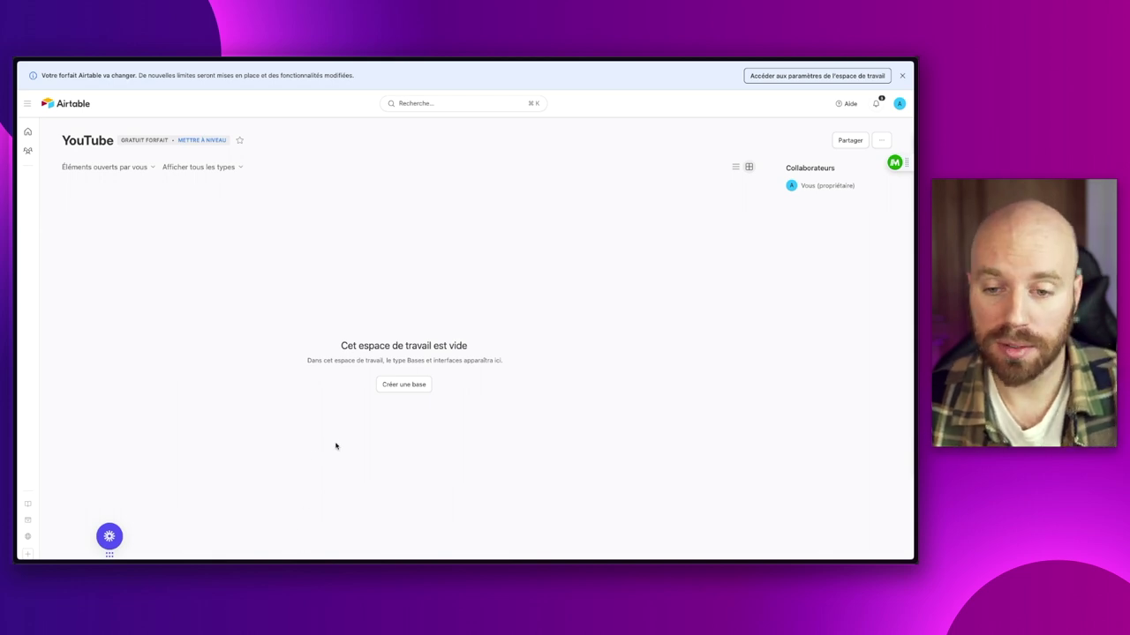
Create a new base in the empty YouTube workspace and name it "Système leitner".
click(405, 384)
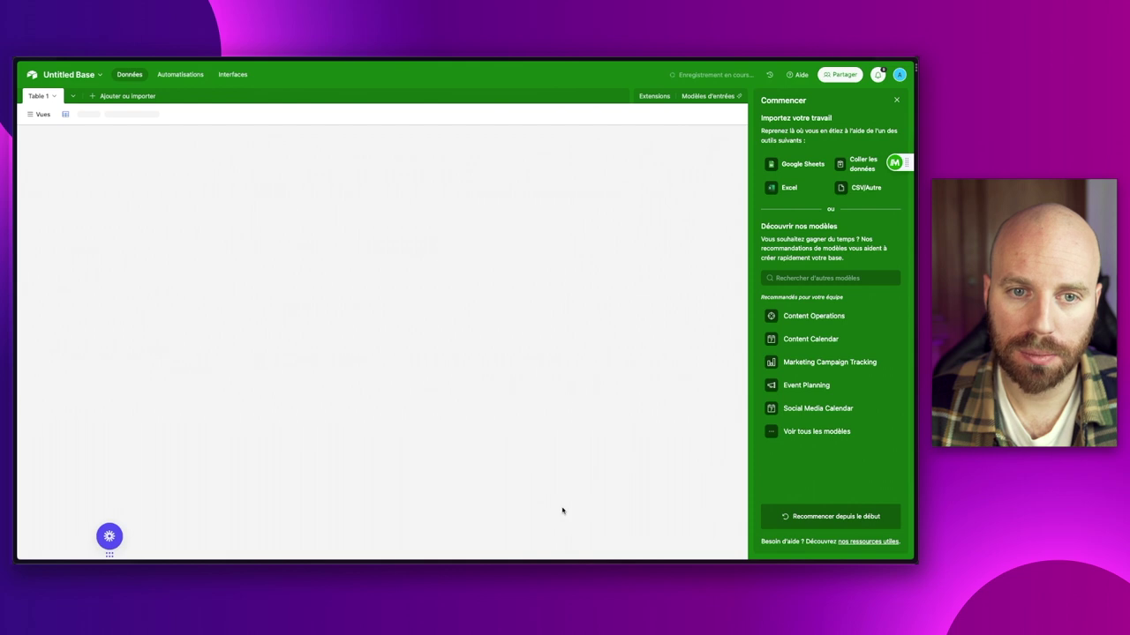
click(88, 78)
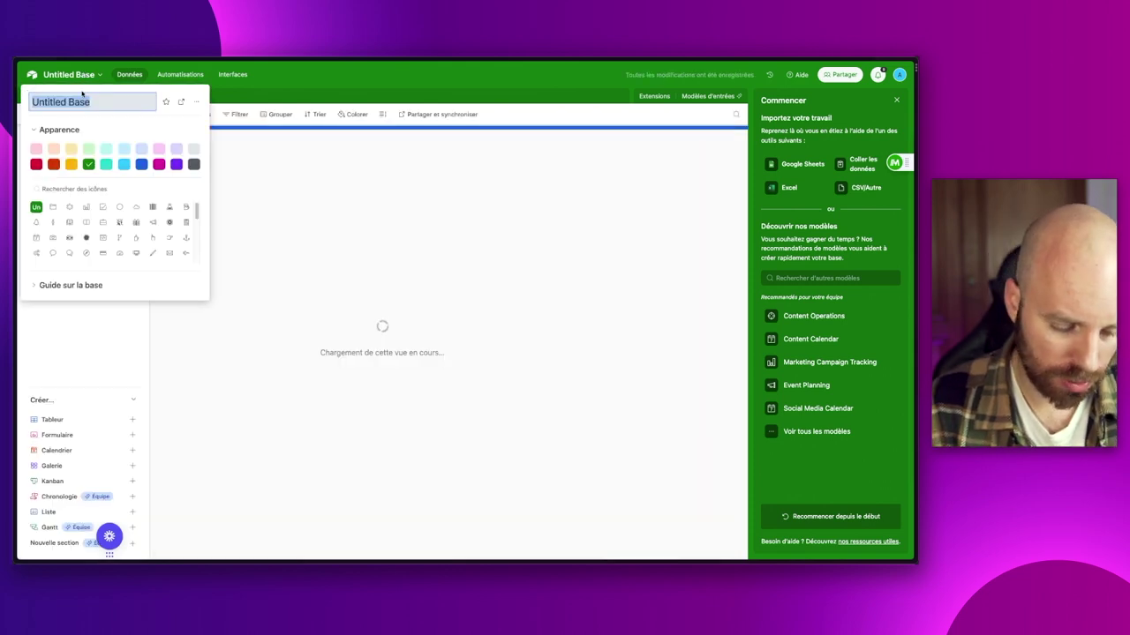
text(Système le)
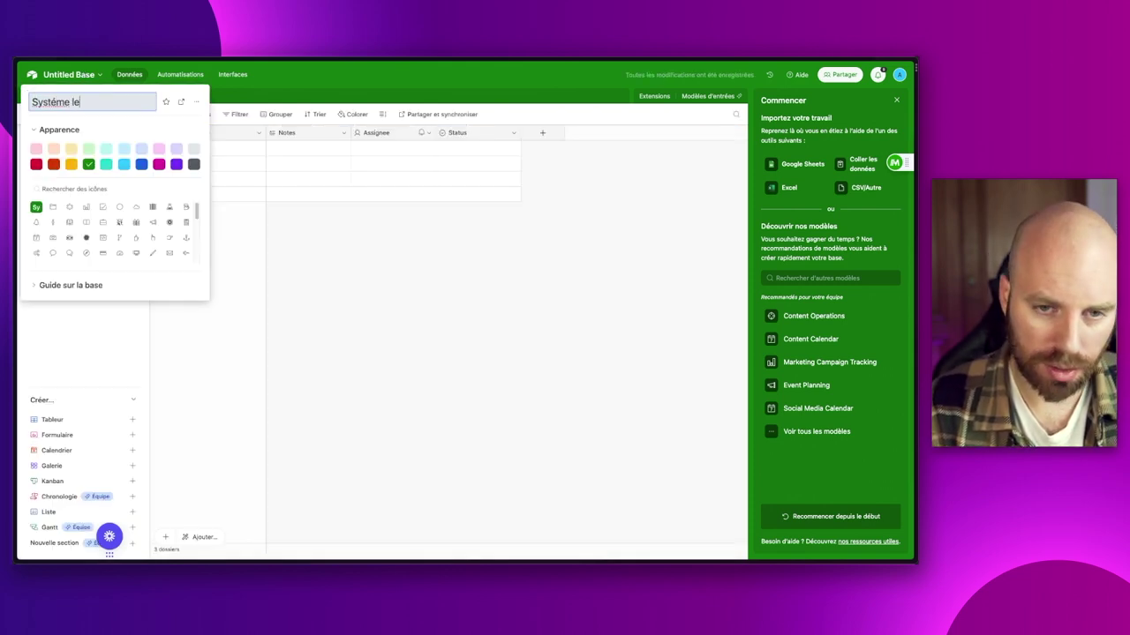
text(itner)
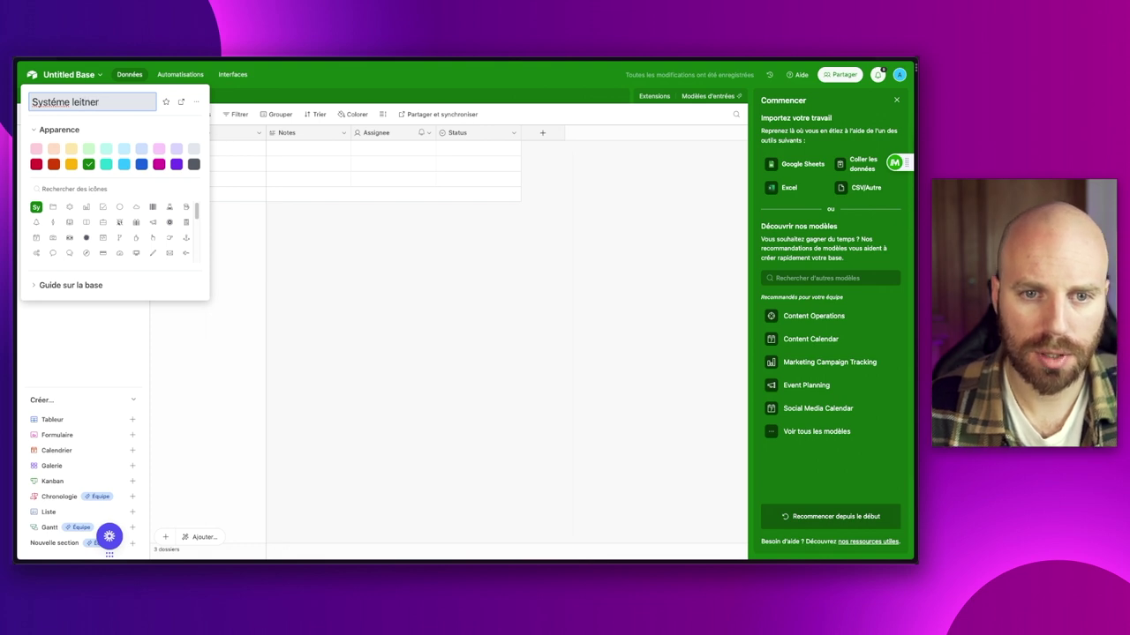
right_click(66, 99)
click(53, 102)
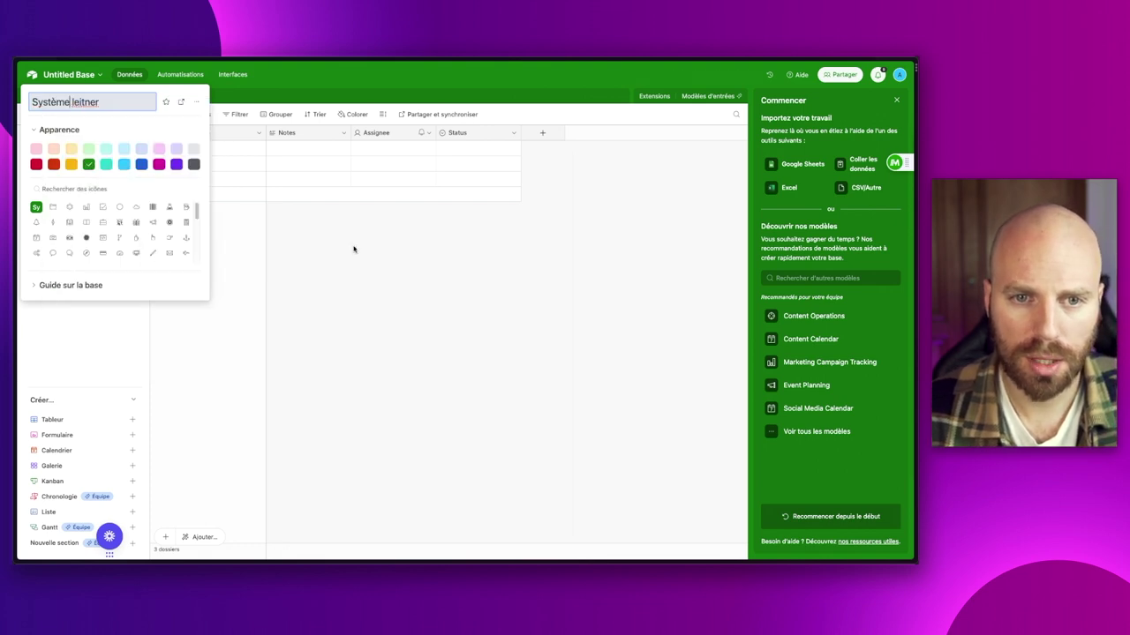
click(355, 255)
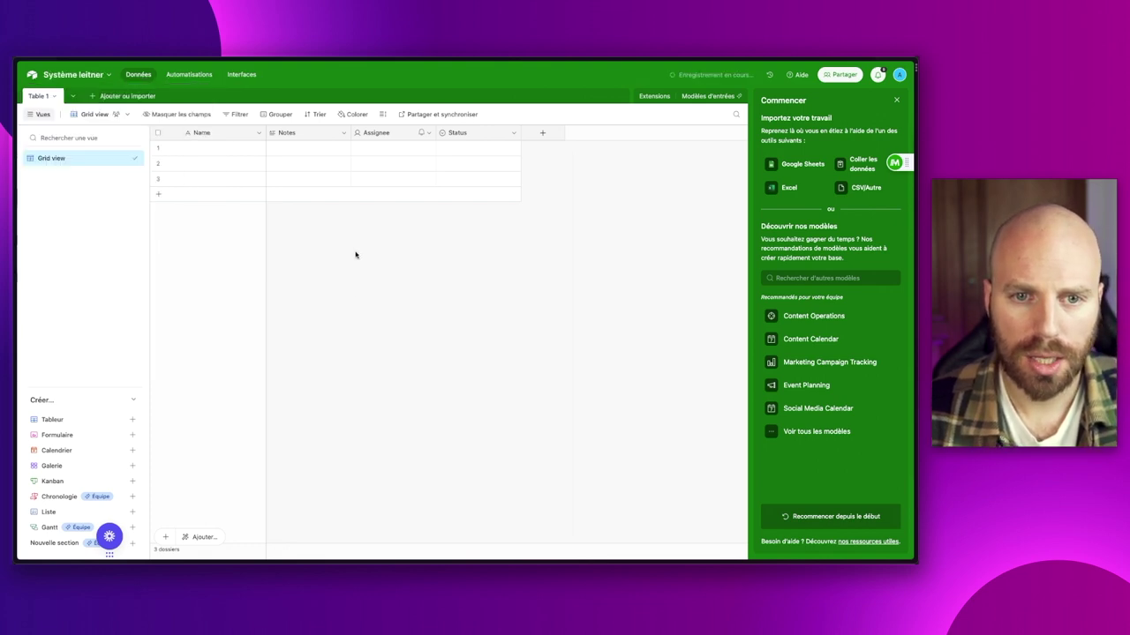
Rename the base's first table to "Session" and dismiss the getting-started suggestions.
double_click(40, 99)
text(Se)
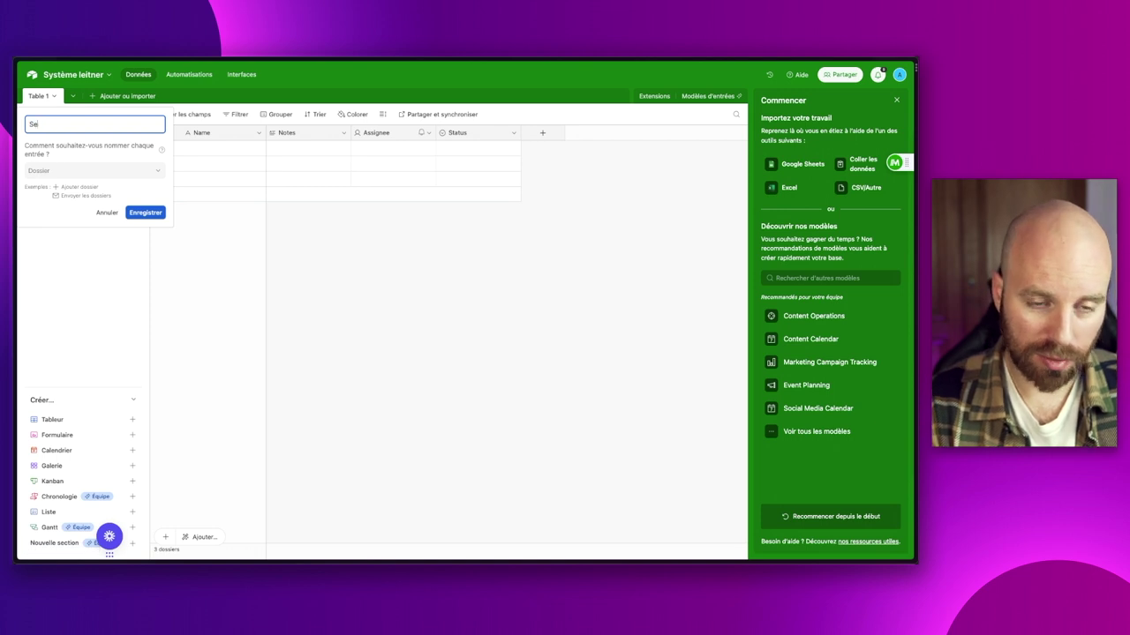
text(ssion)
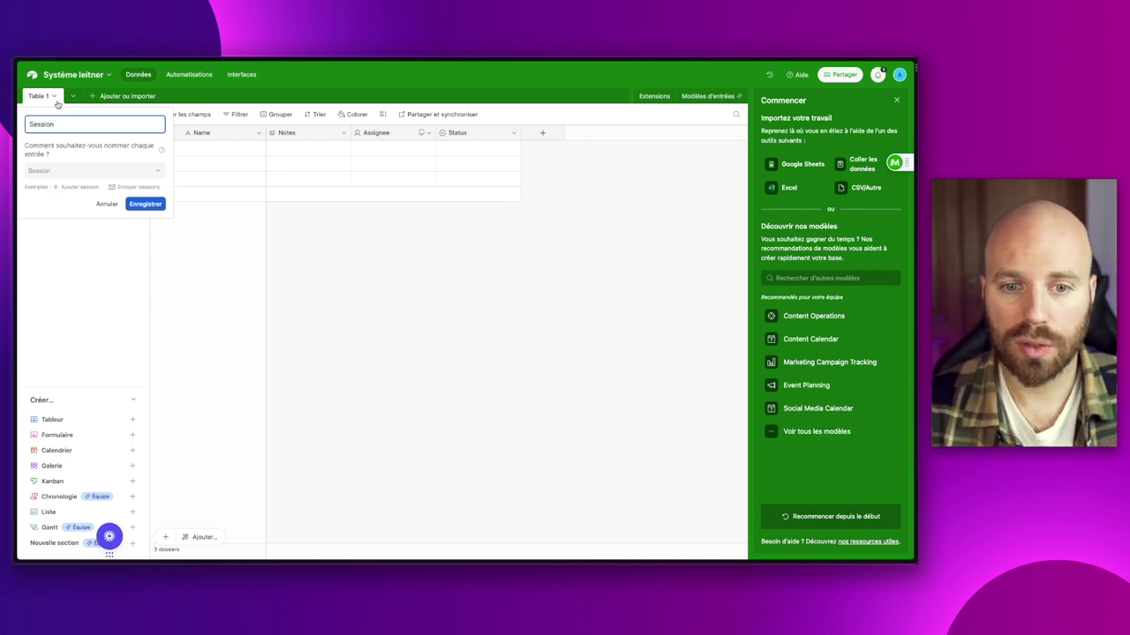
click(155, 203)
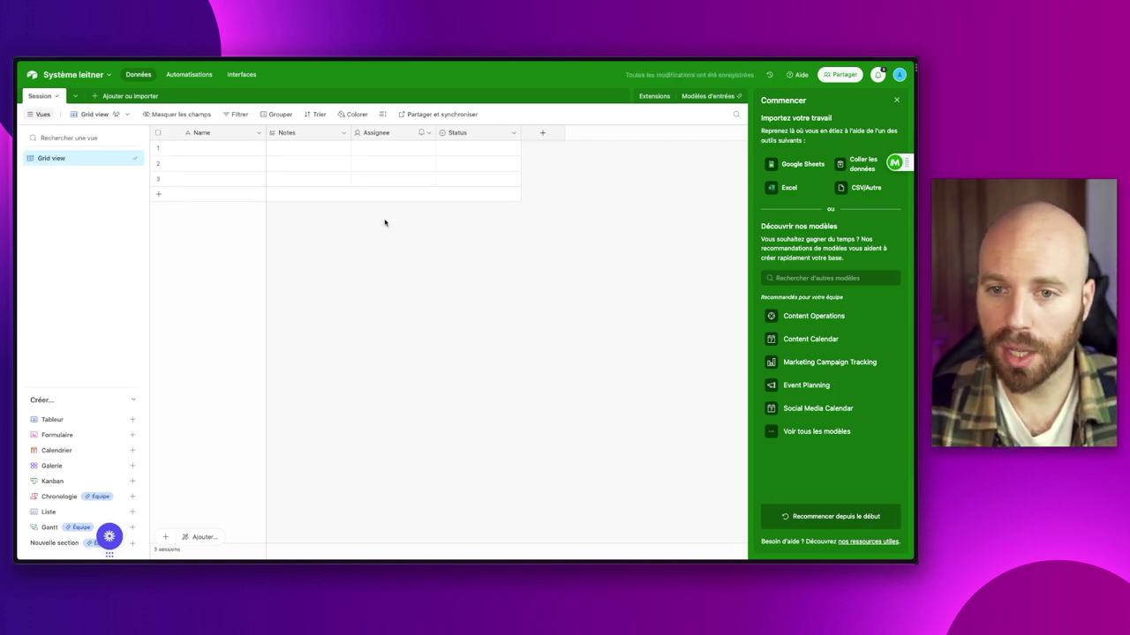
click(897, 102)
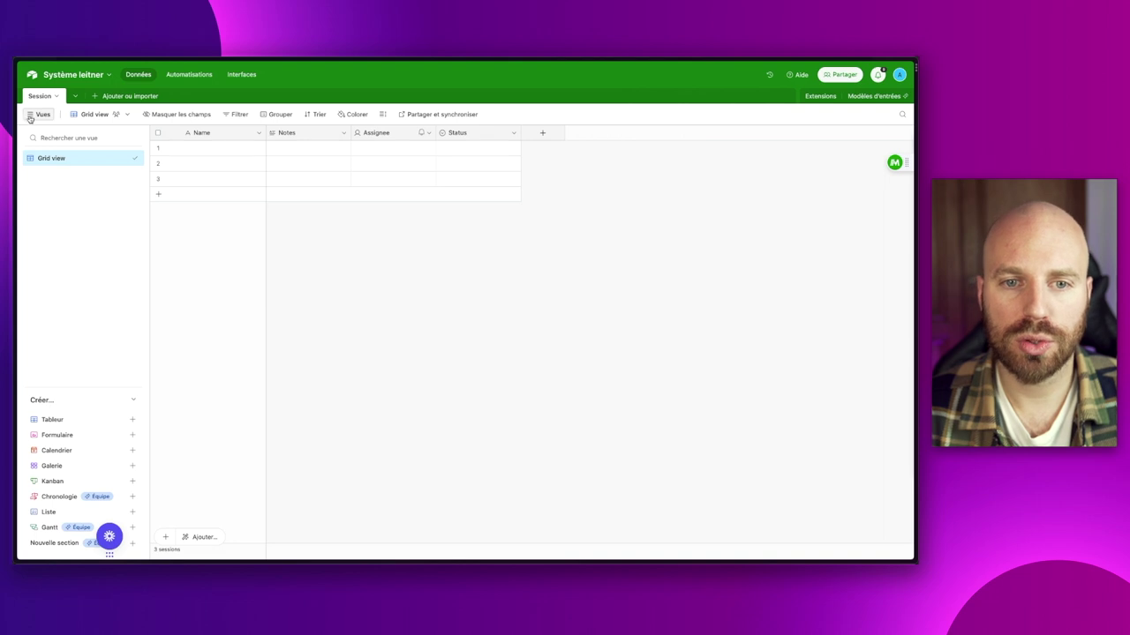
Add a second, blank table to the base and name it "Cartes".
click(95, 97)
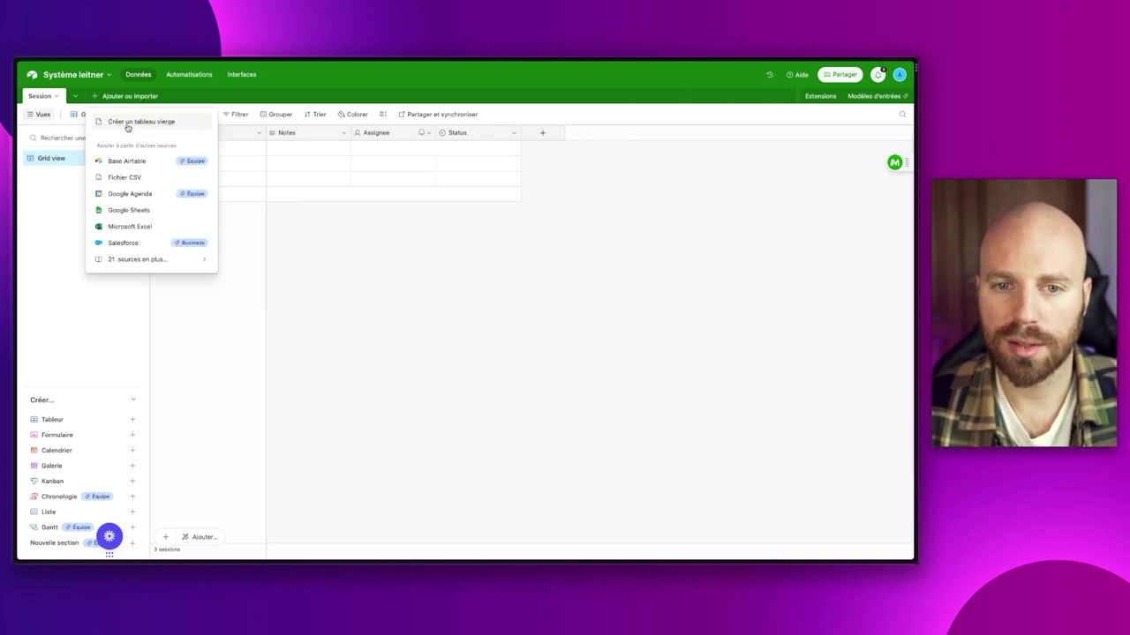
click(127, 124)
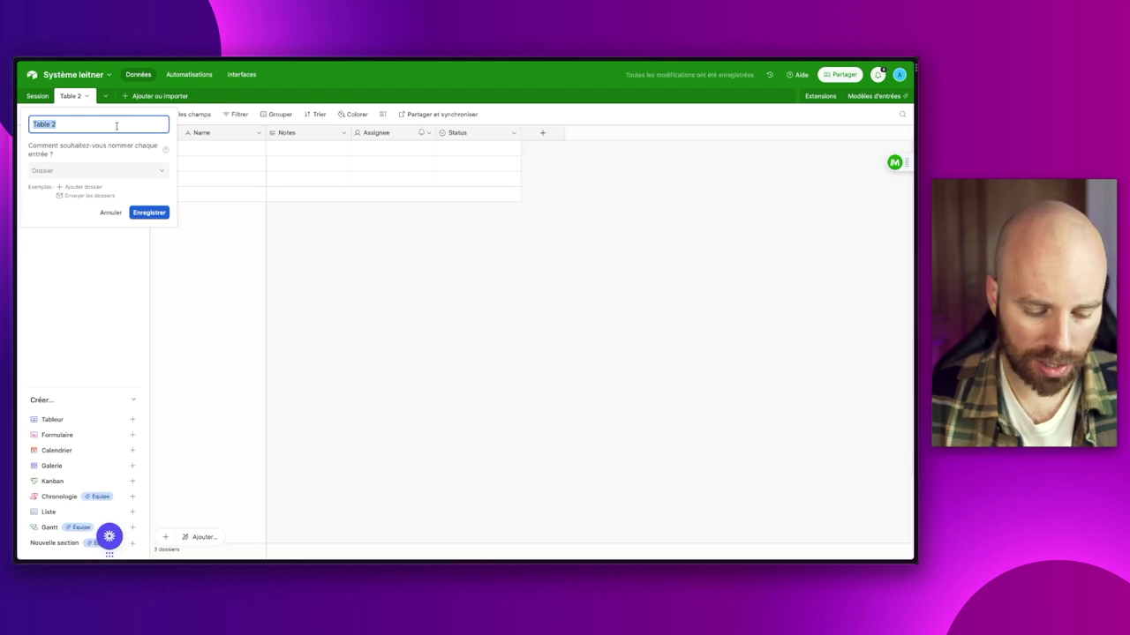
text(Cartes)
key(Return)
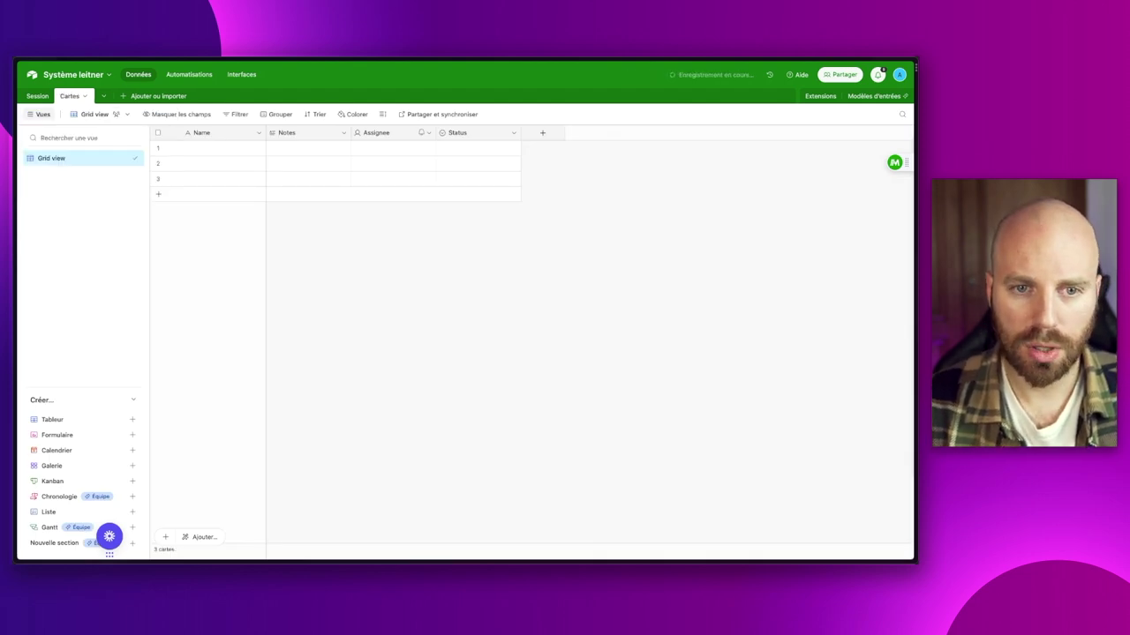
In the Session table, change the primary Name field to a formula field using CREATED_TIME().
click(39, 95)
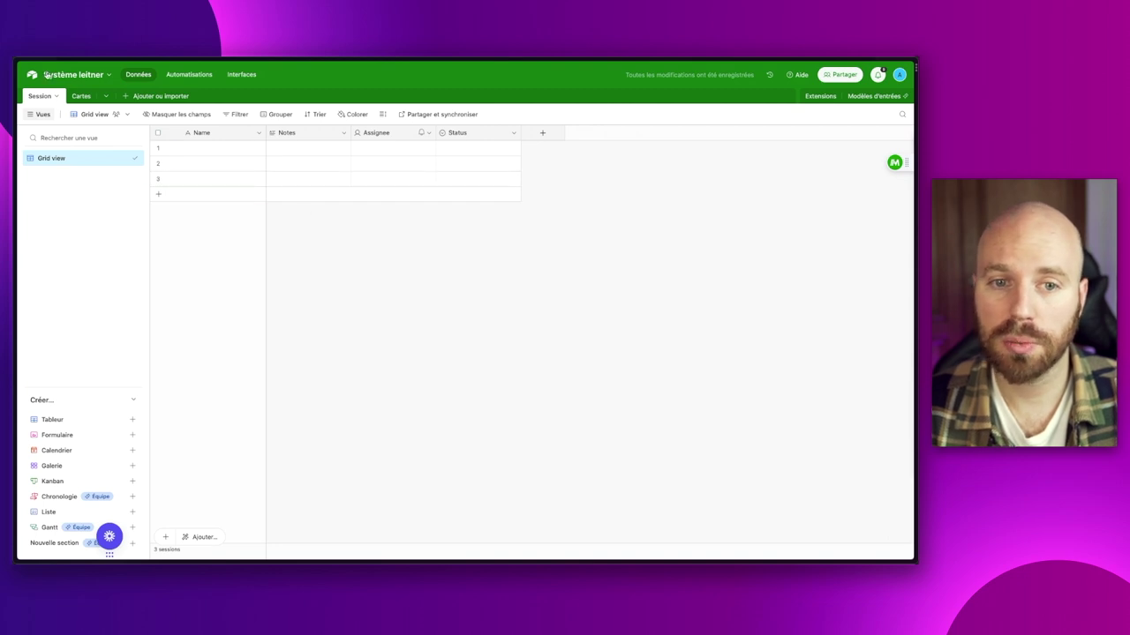
click(76, 96)
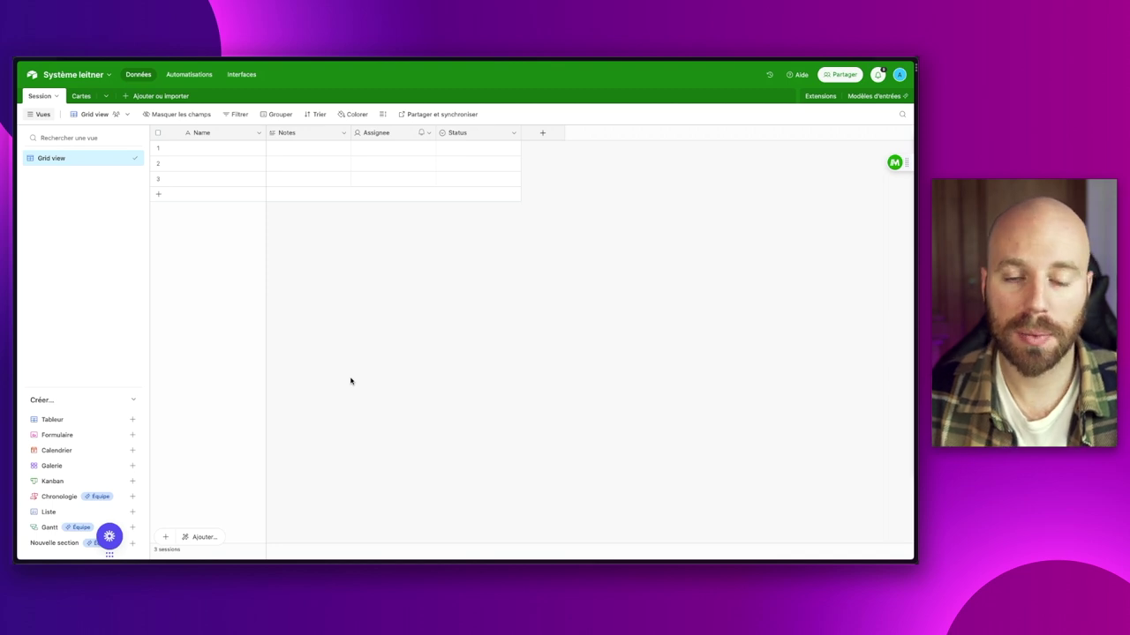
click(210, 134)
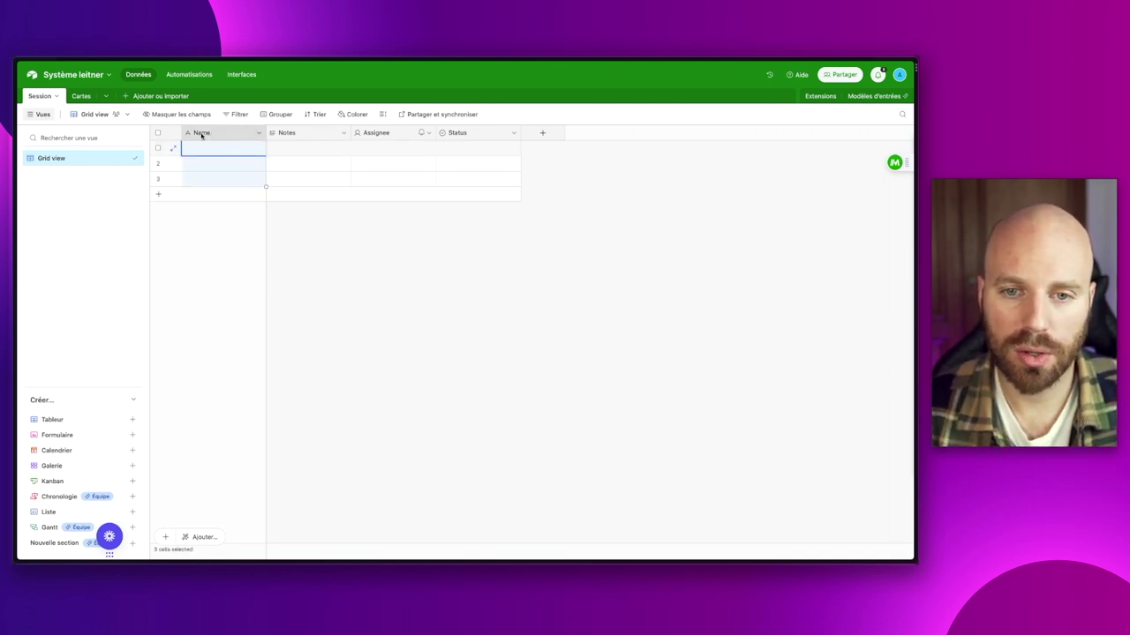
click(259, 132)
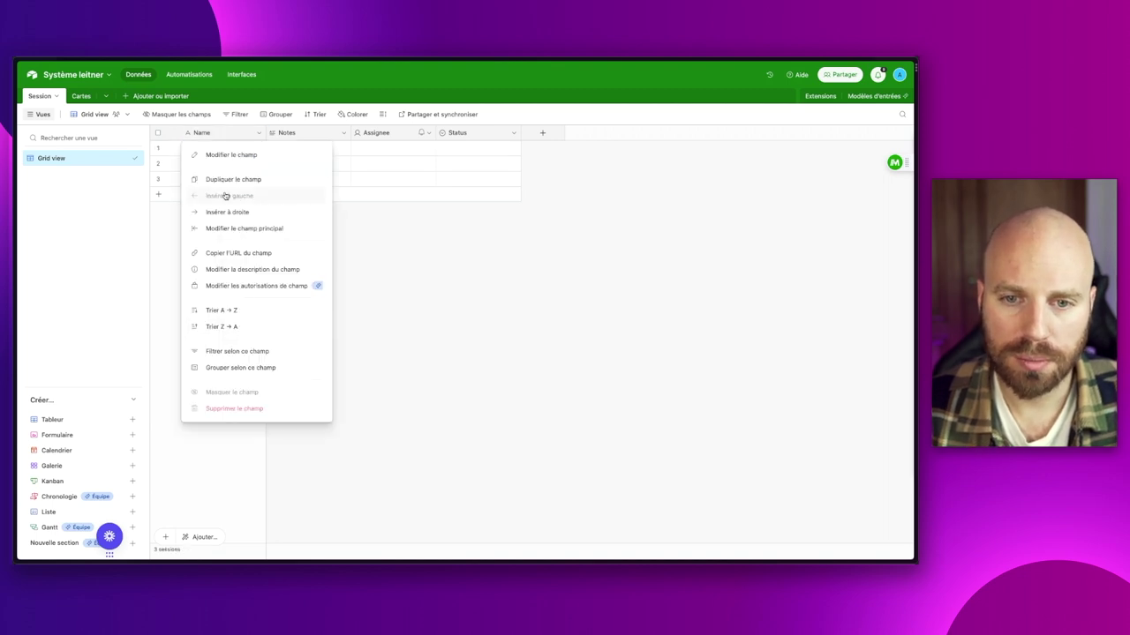
click(232, 155)
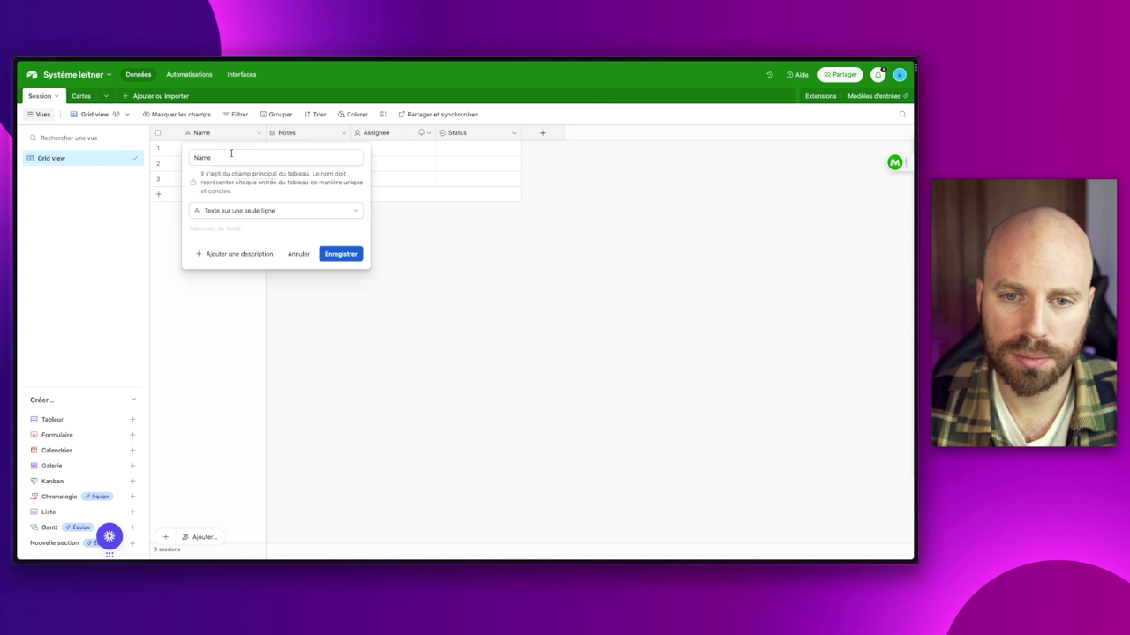
click(249, 216)
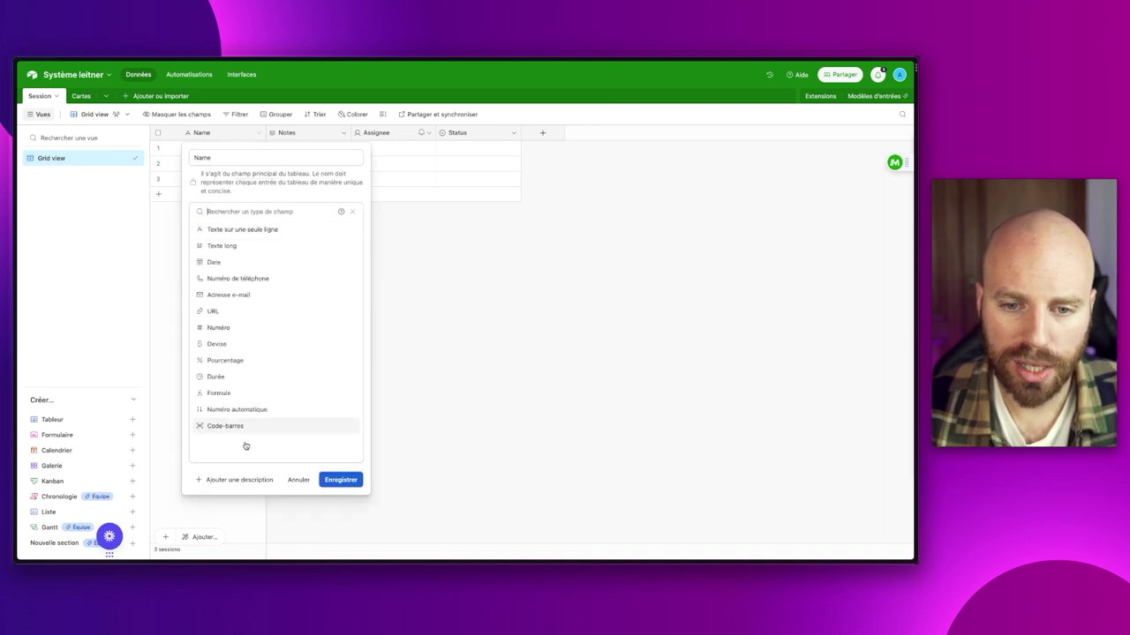
click(239, 392)
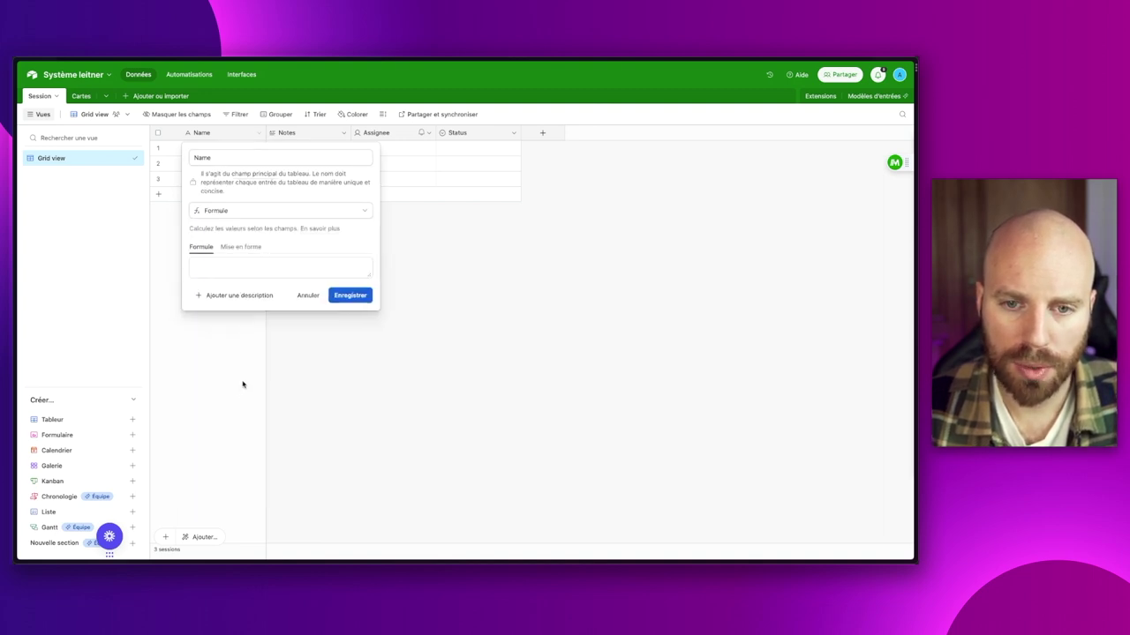
click(236, 270)
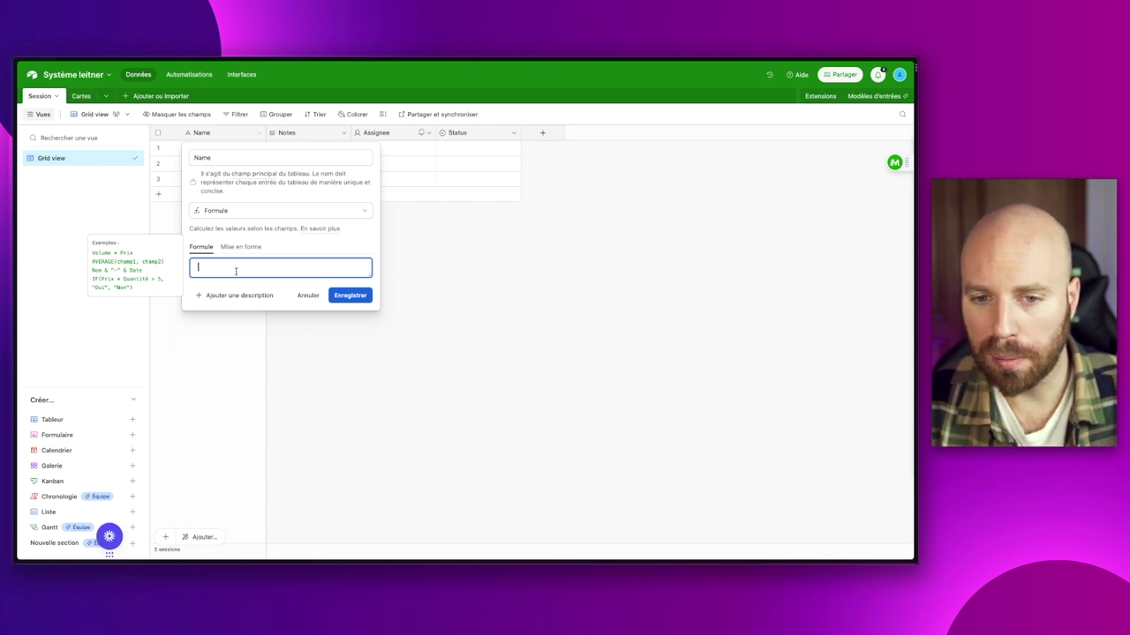
text(CREATED_TIME())
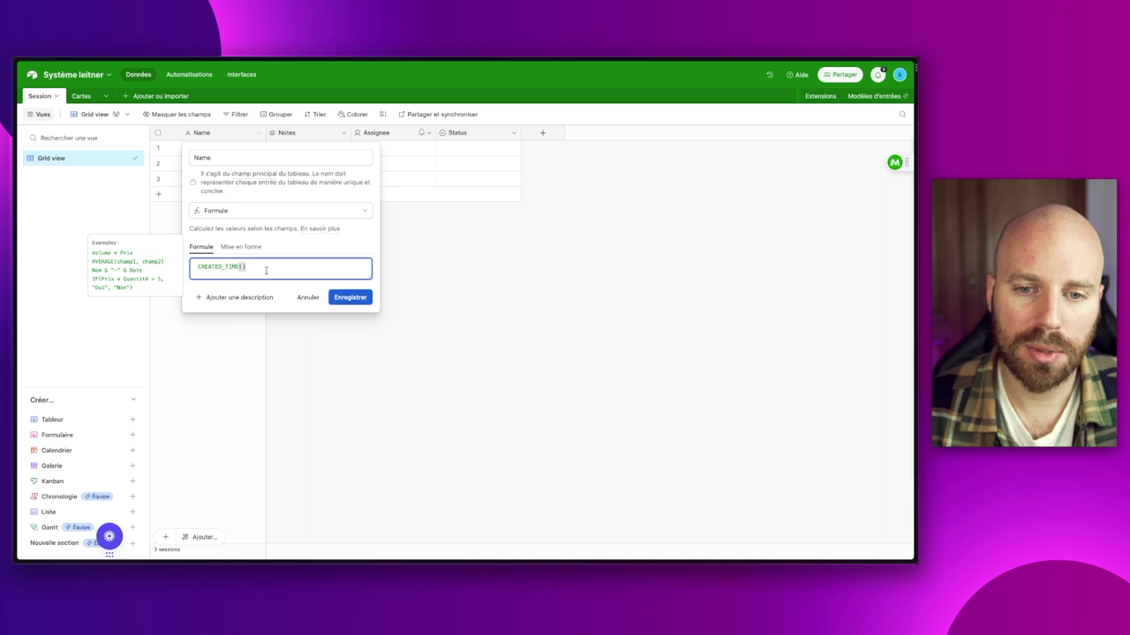
click(350, 297)
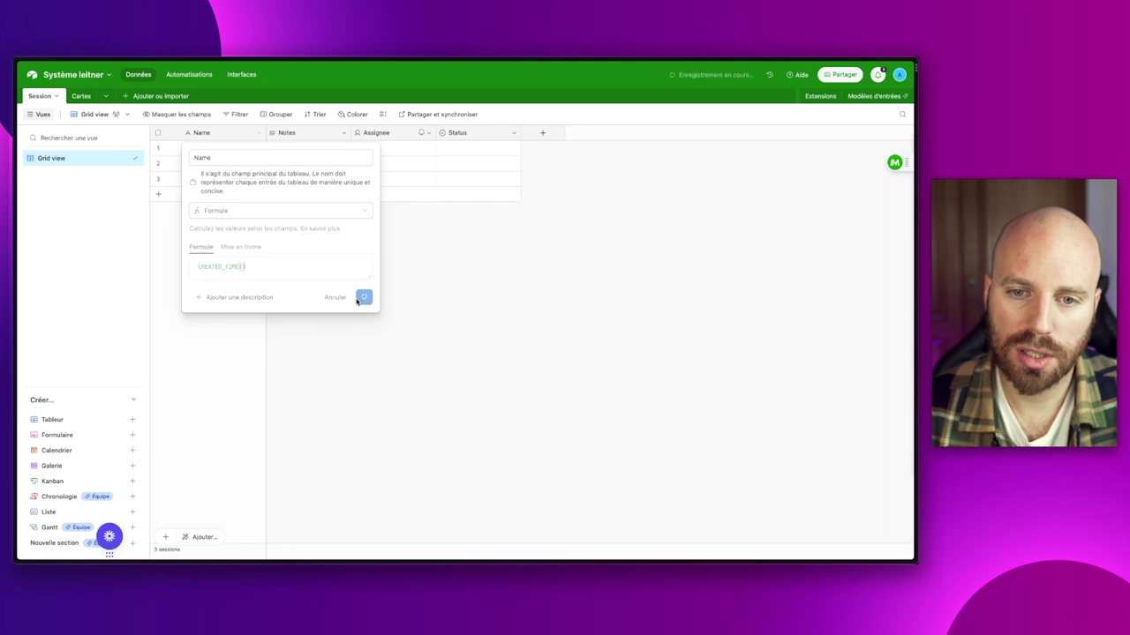
Add two new empty records to the end of the Session table.
click(194, 149)
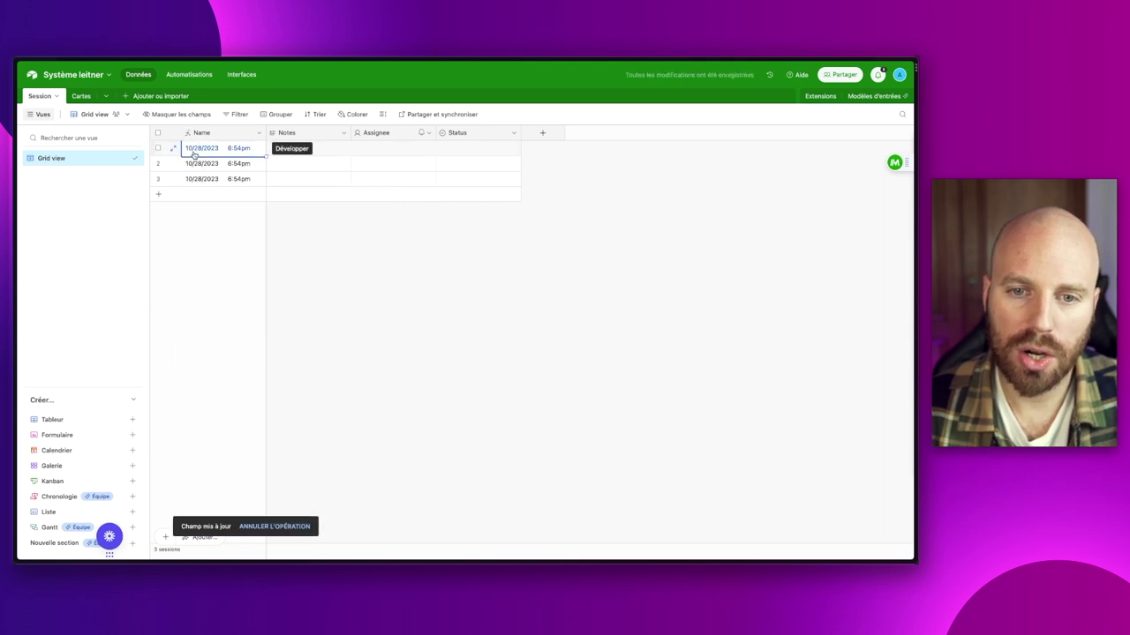
click(351, 283)
click(224, 193)
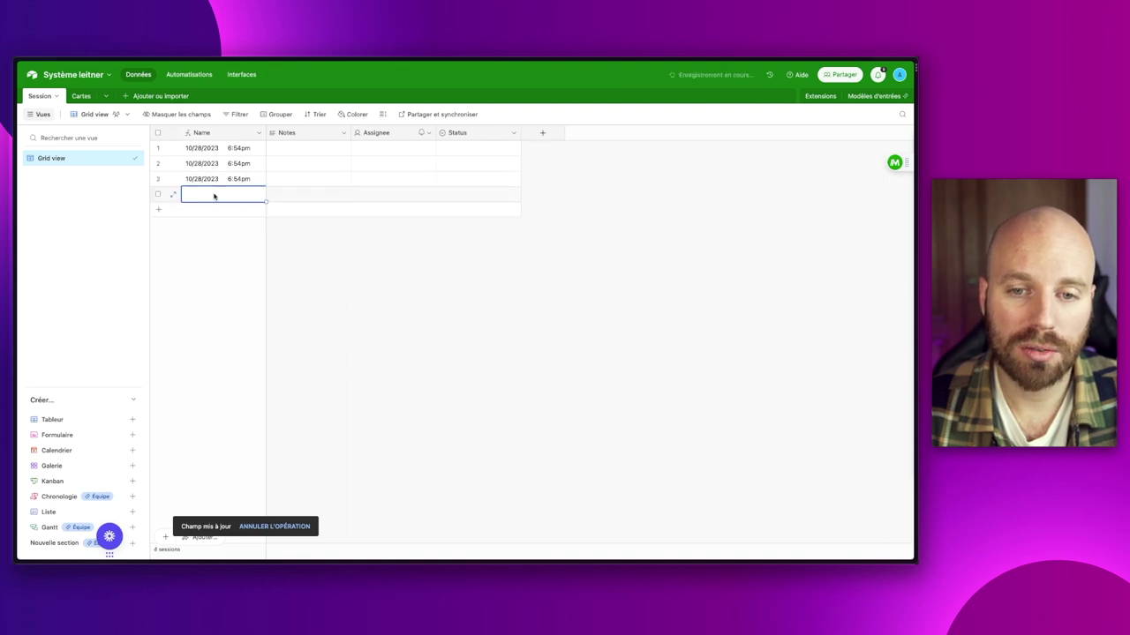
click(228, 209)
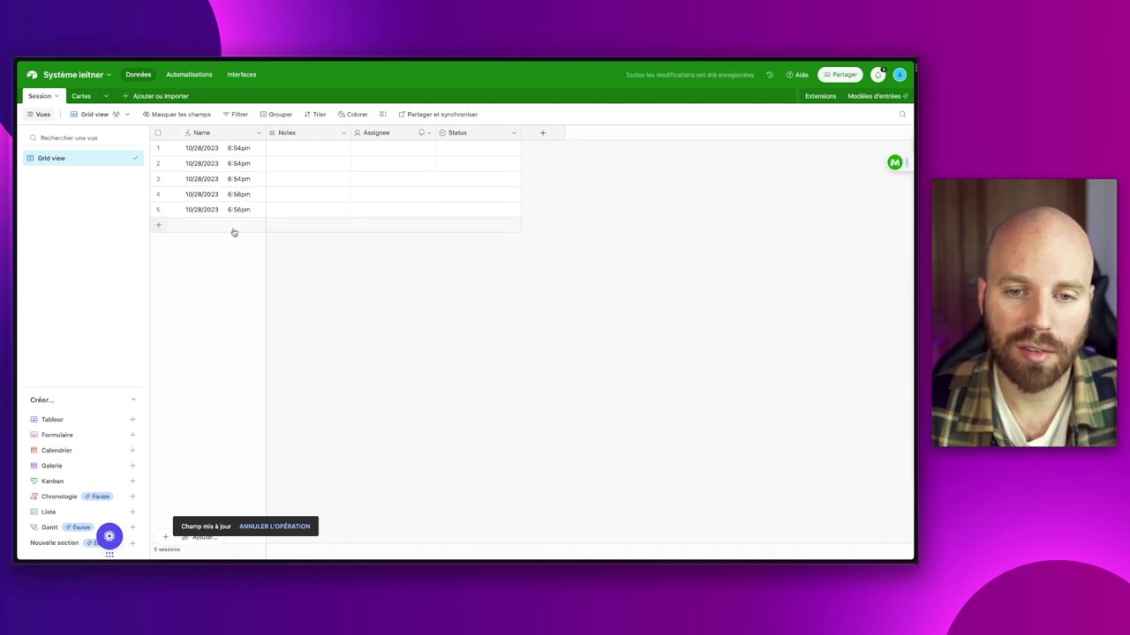
Append two more blank records below the existing rows of the Session table.
click(234, 227)
click(242, 241)
click(334, 298)
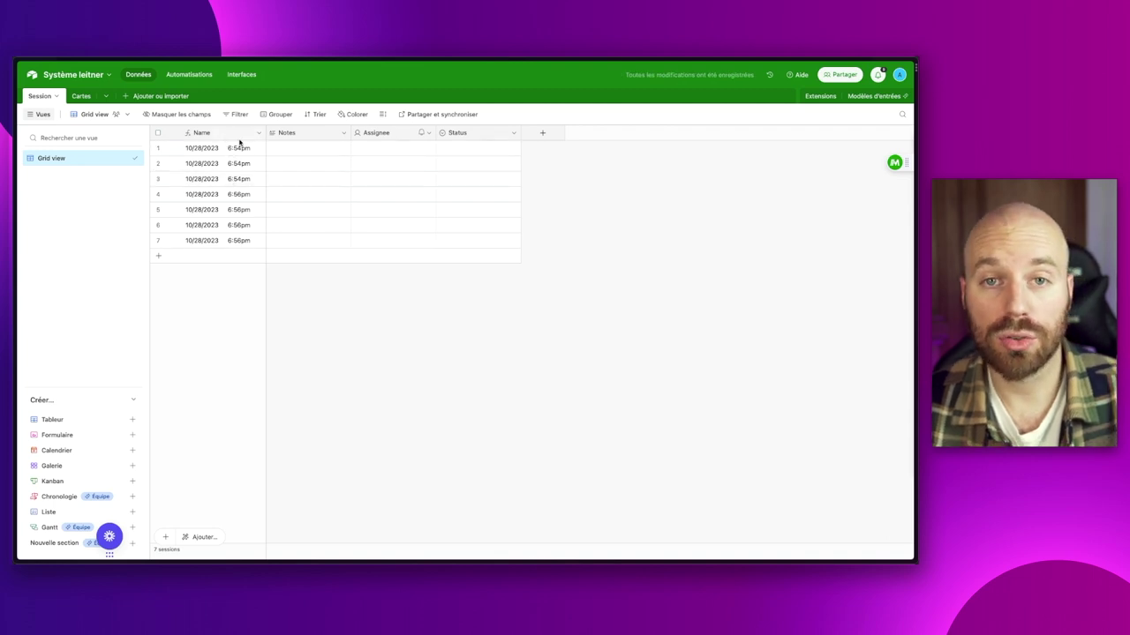
Format the Session table's Name formula field with the European date format and 24-hour time.
double_click(234, 136)
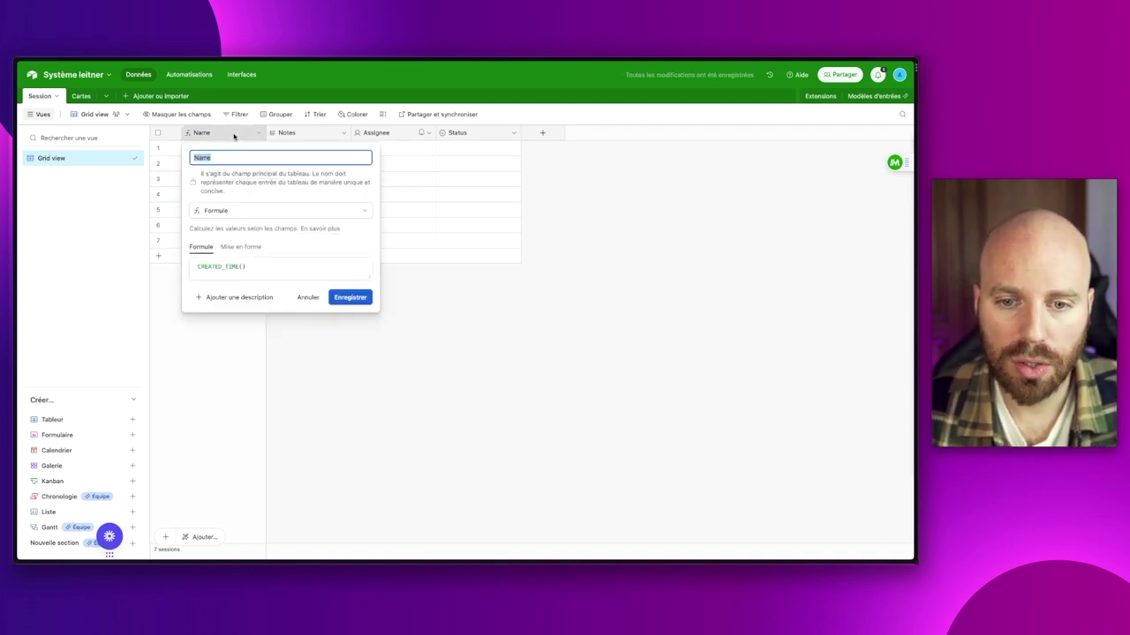
click(245, 248)
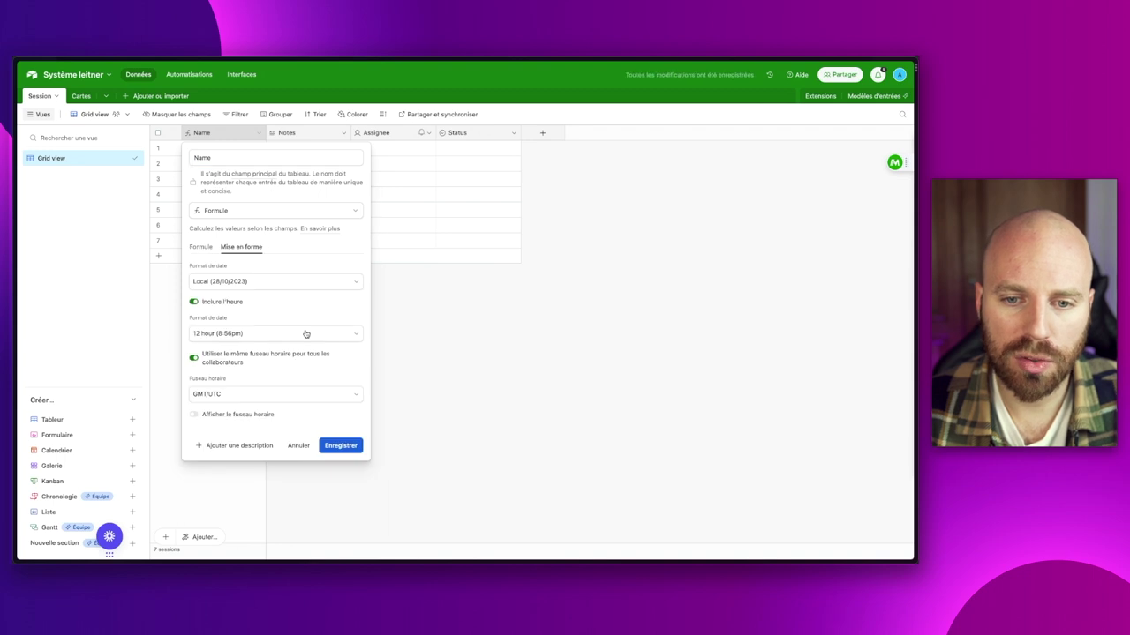
click(256, 288)
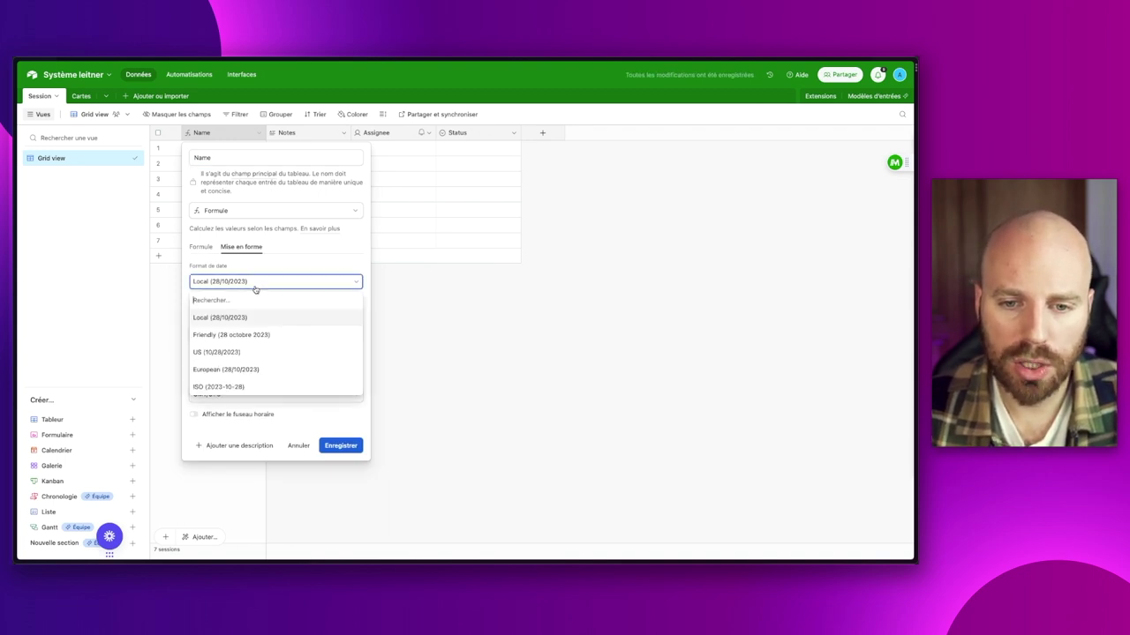
click(214, 371)
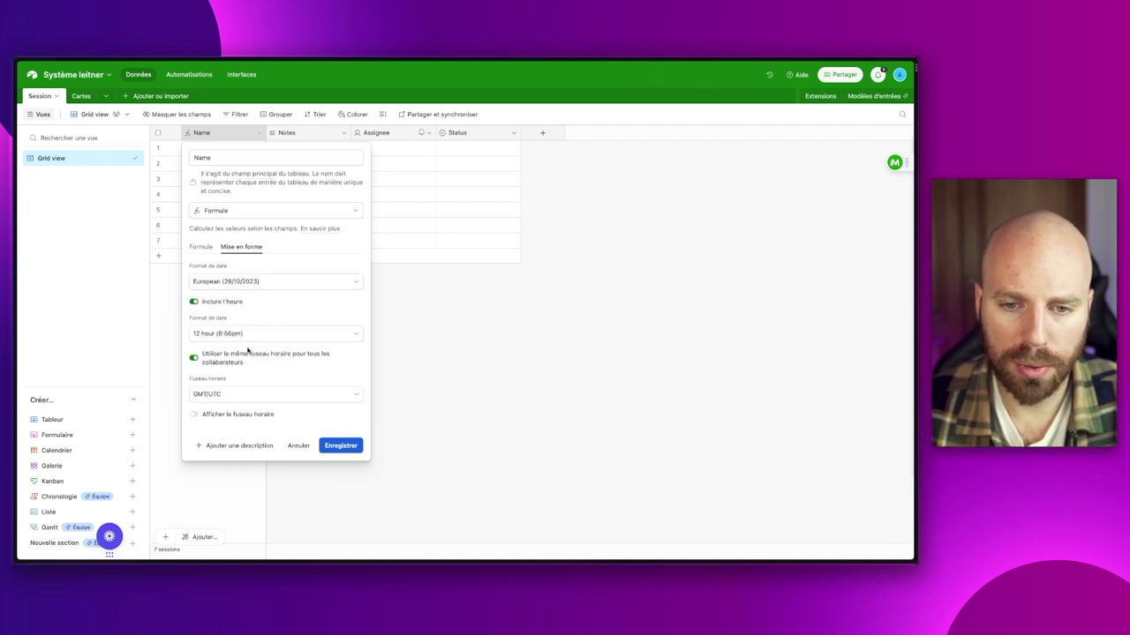
click(241, 339)
click(228, 384)
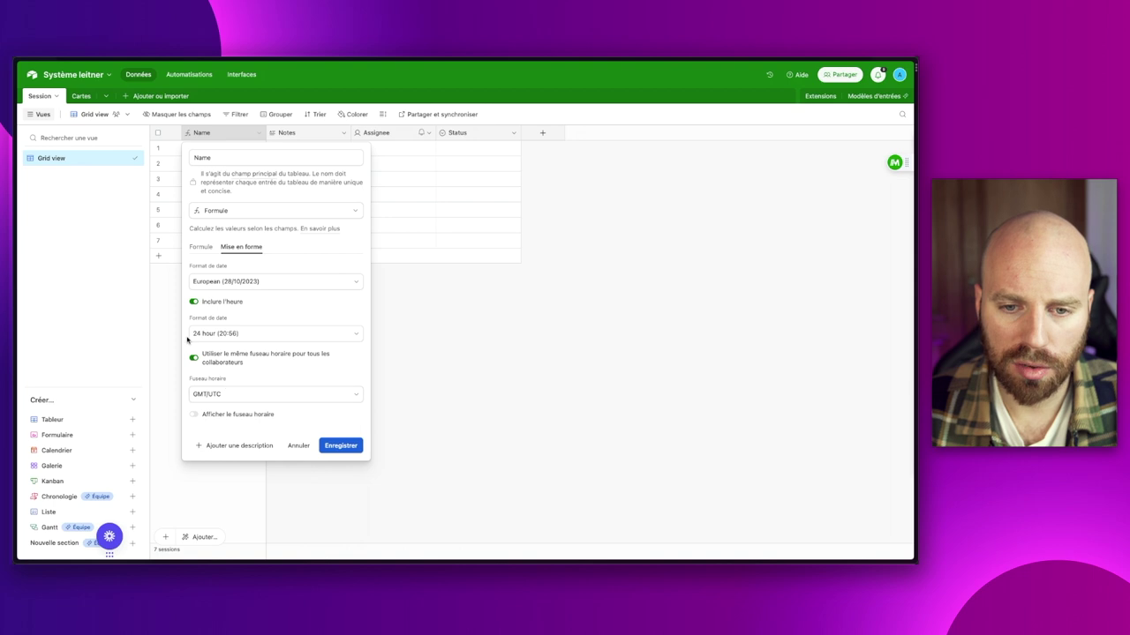
click(352, 446)
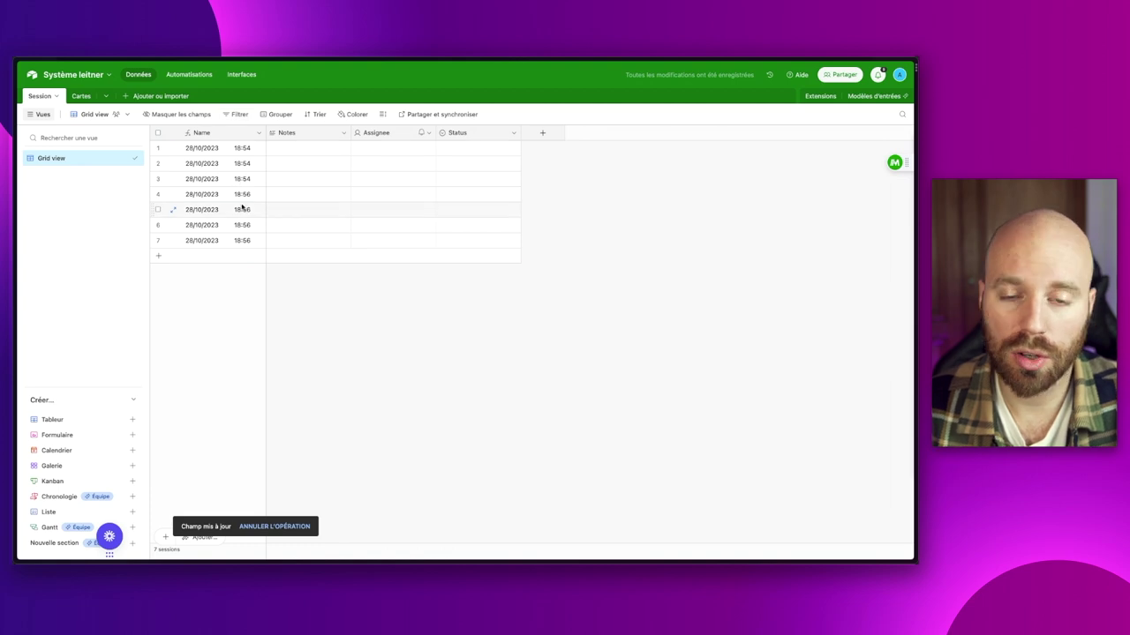
drag(221, 241, 234, 168)
click(345, 329)
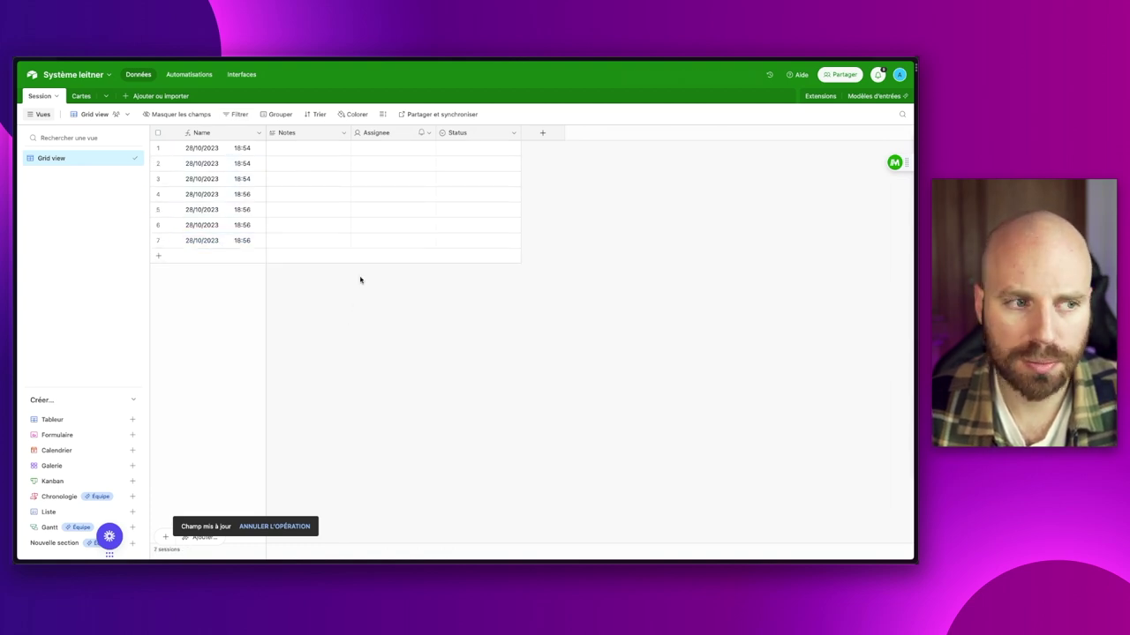
Rename the Session table's primary Name field to "Nom".
double_click(235, 133)
text(Nom)
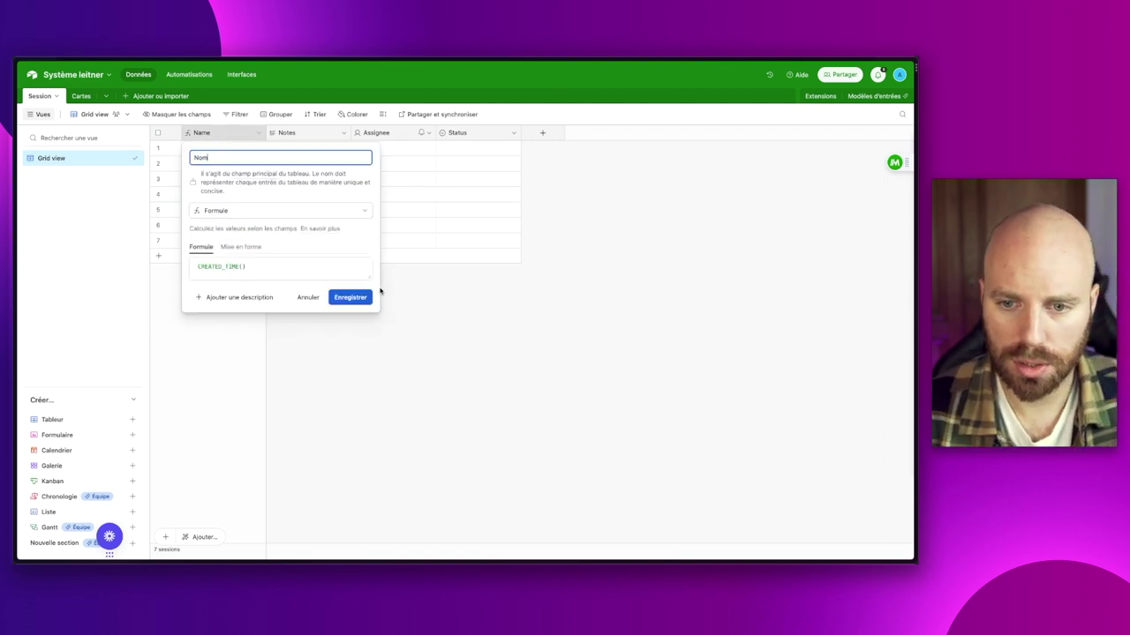
click(350, 298)
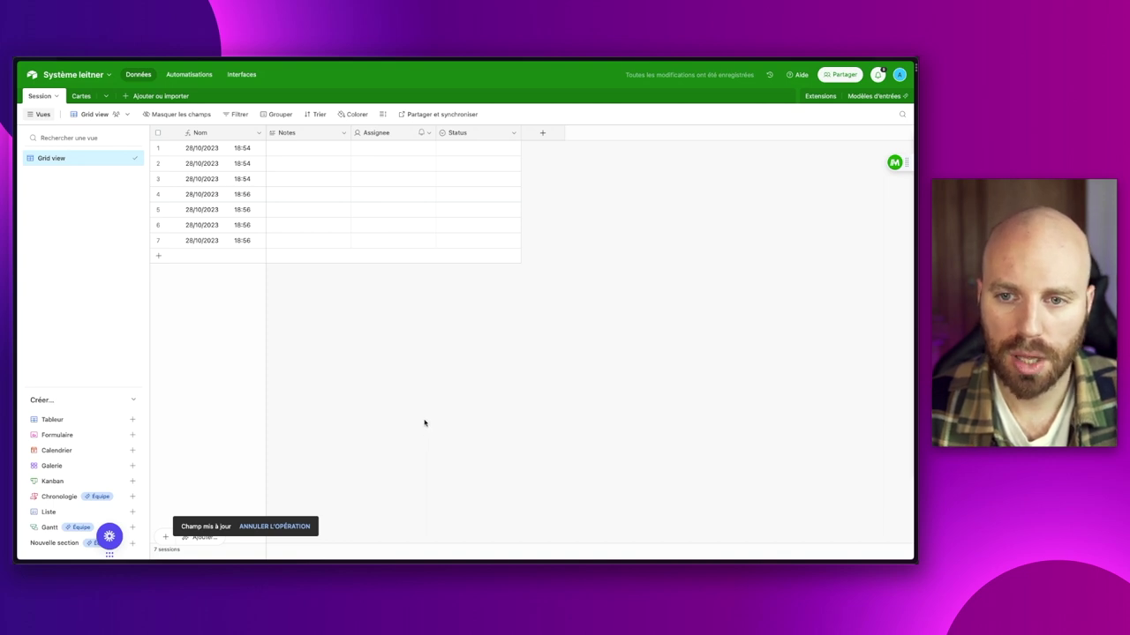
Delete the Notes, Assignee and Status fields from the Session table together.
drag(300, 134, 368, 141)
shift+click(387, 137)
shift+click(462, 137)
right_click(461, 137)
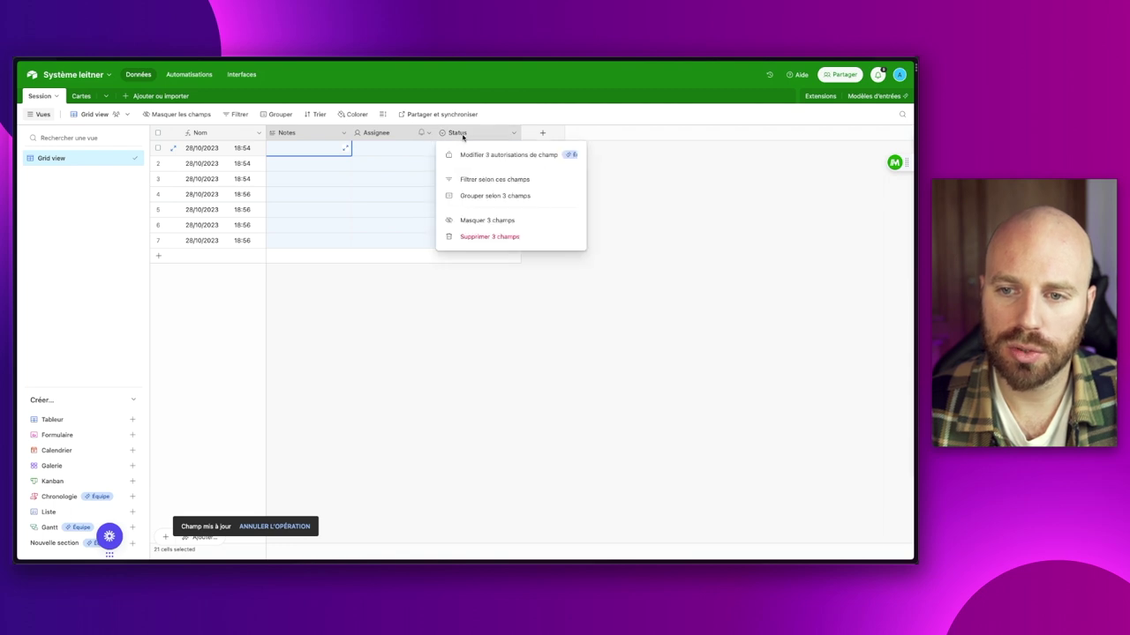
click(488, 238)
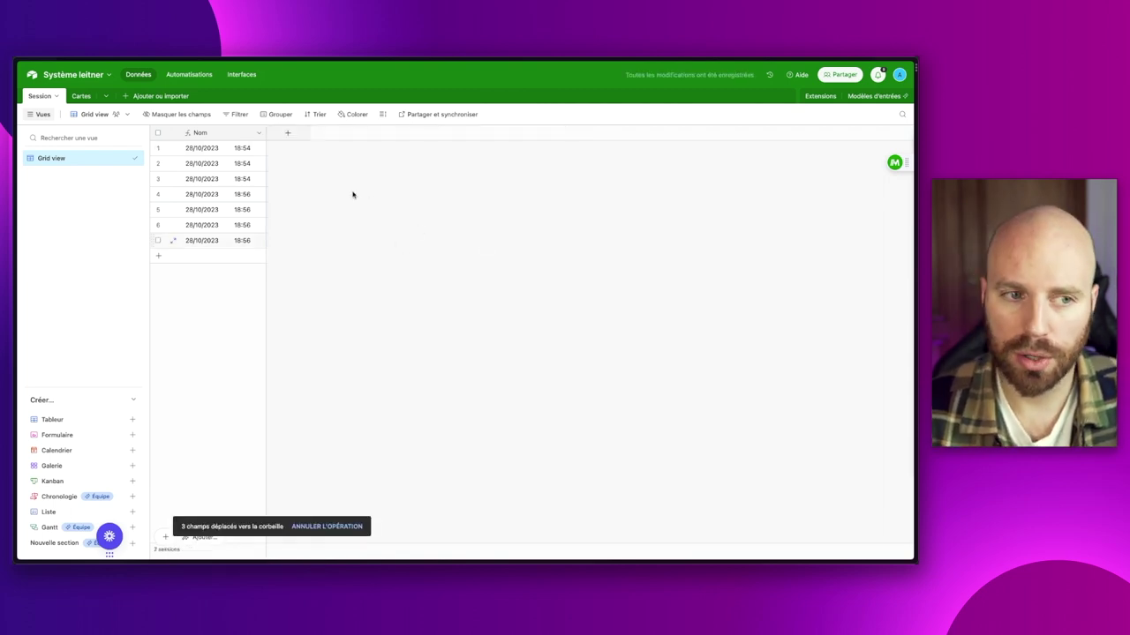
Add a linked-record field named "Cartes" to the Session table, linked to the Cartes table and allowing multiple records.
click(300, 137)
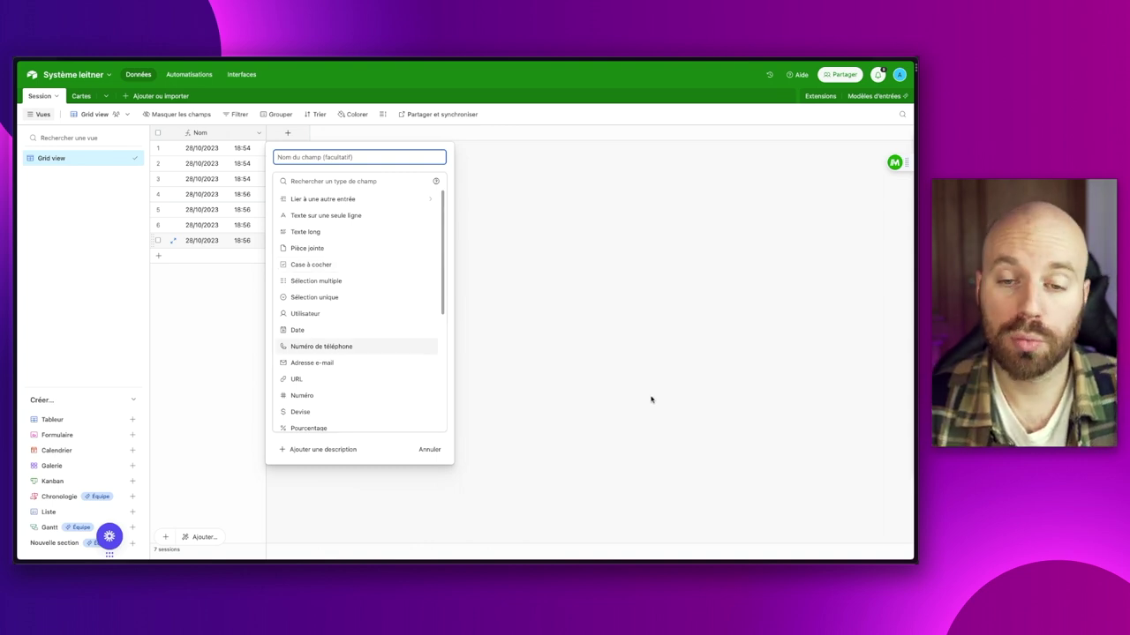
click(326, 201)
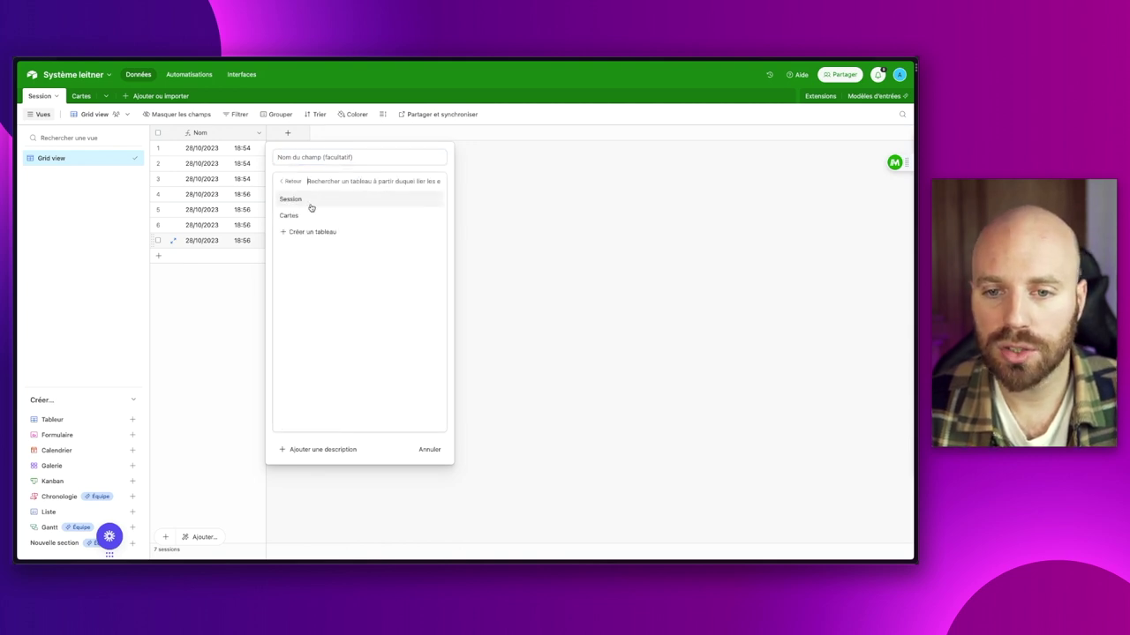
click(302, 218)
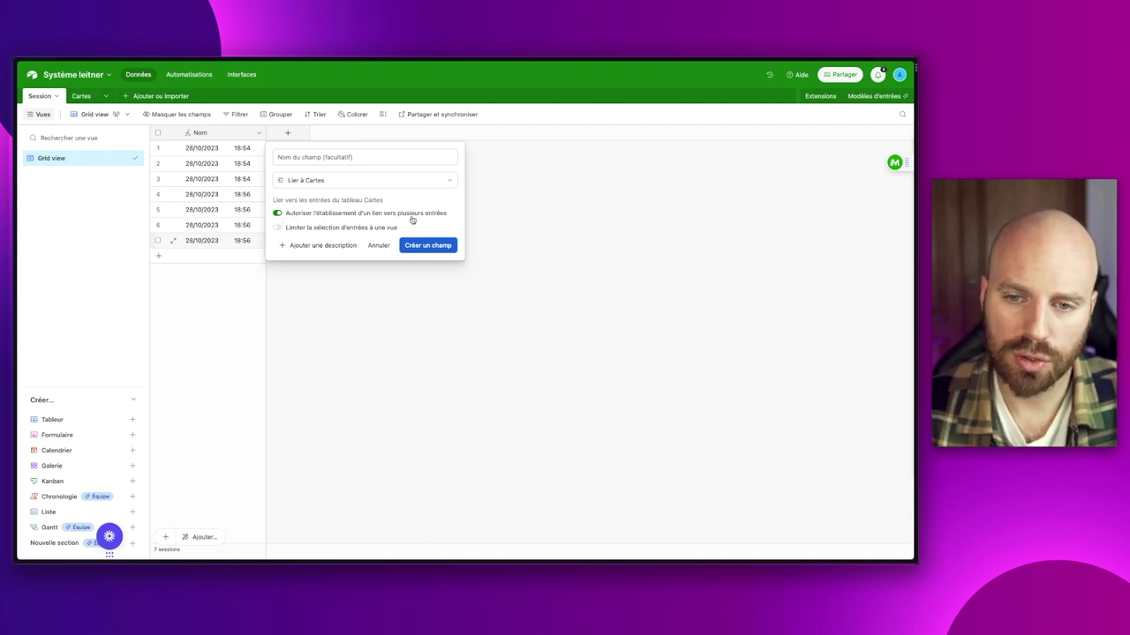
click(358, 159)
text(Cartes)
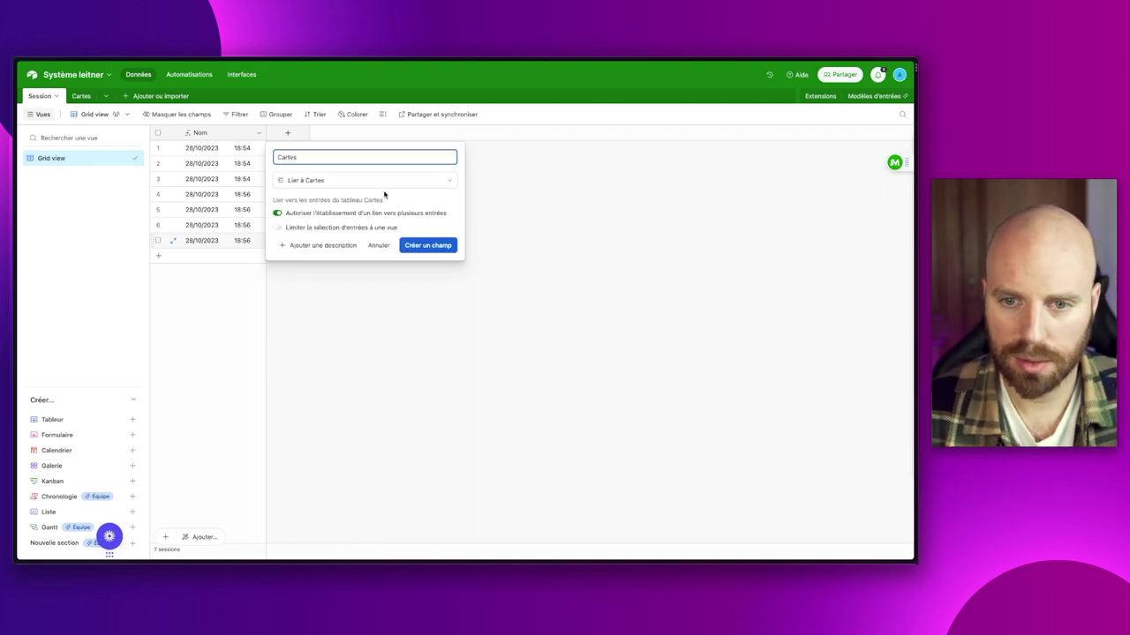
click(447, 246)
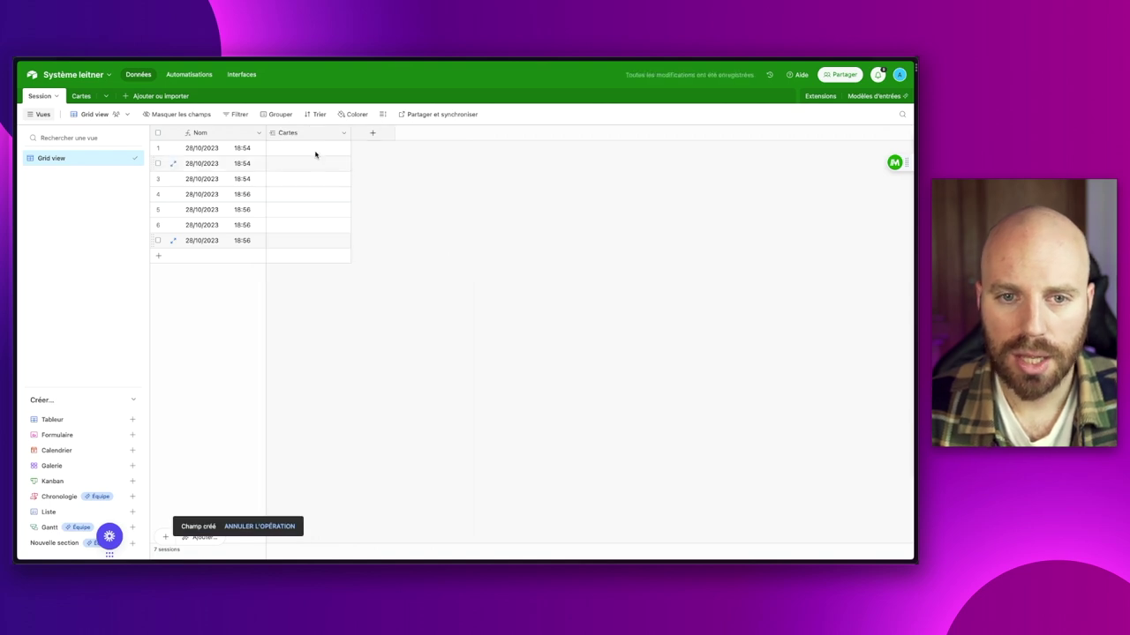
In the Cartes table, name the three existing records 1, 2 and 3.
click(77, 96)
click(224, 152)
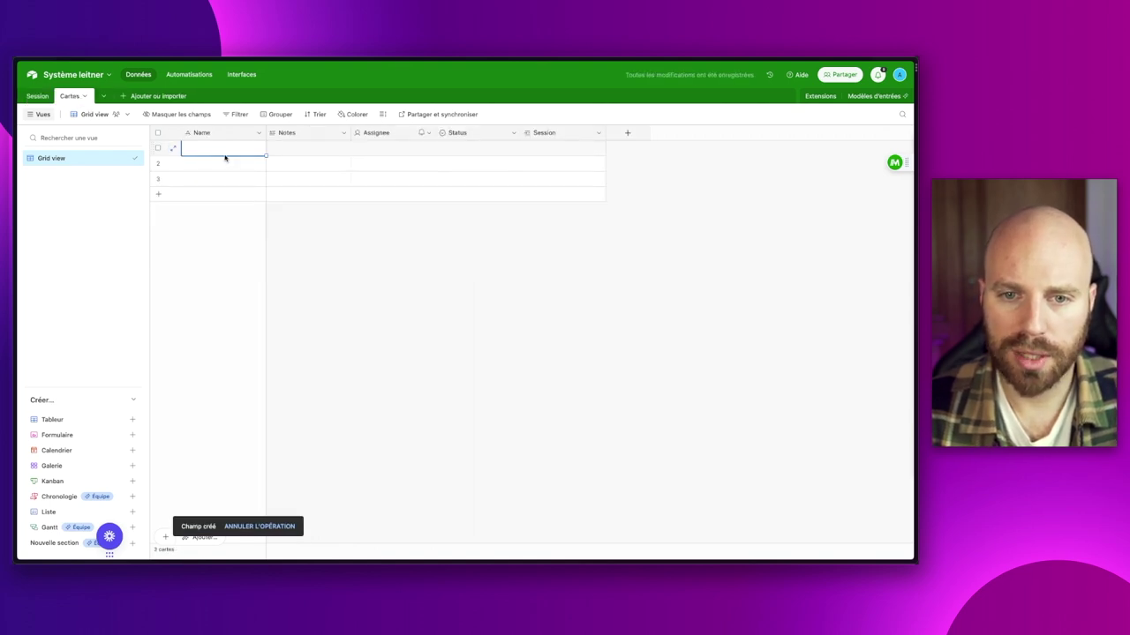
text(1)
click(202, 163)
text(2)
click(199, 178)
text(3)
click(422, 258)
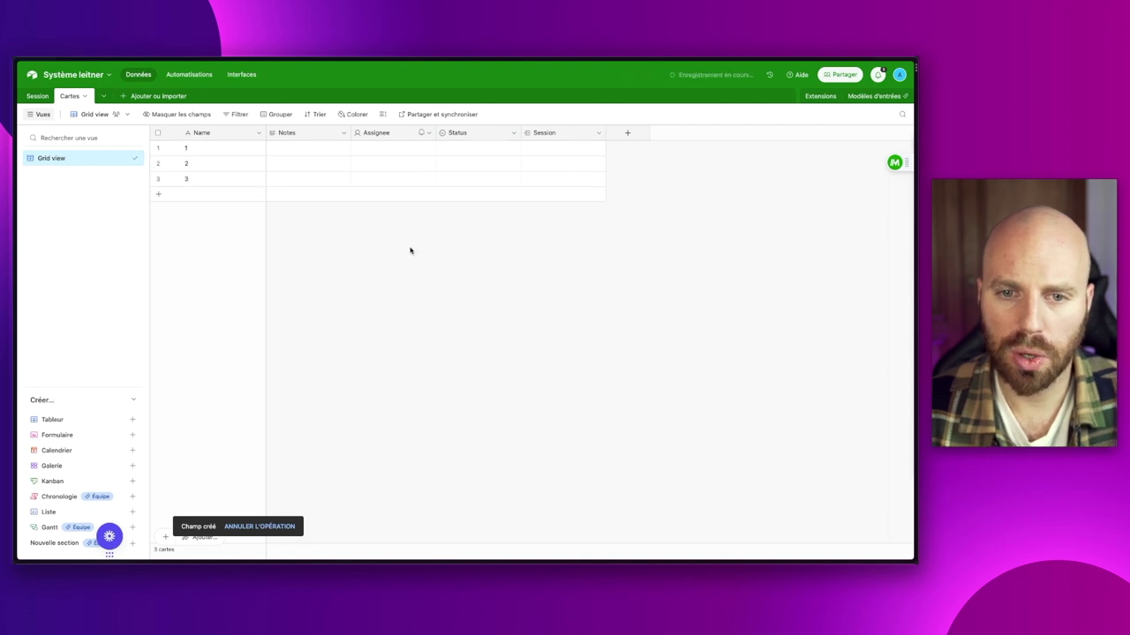
In the Session table, link cards 1 and 2 to the first record.
click(39, 95)
click(304, 137)
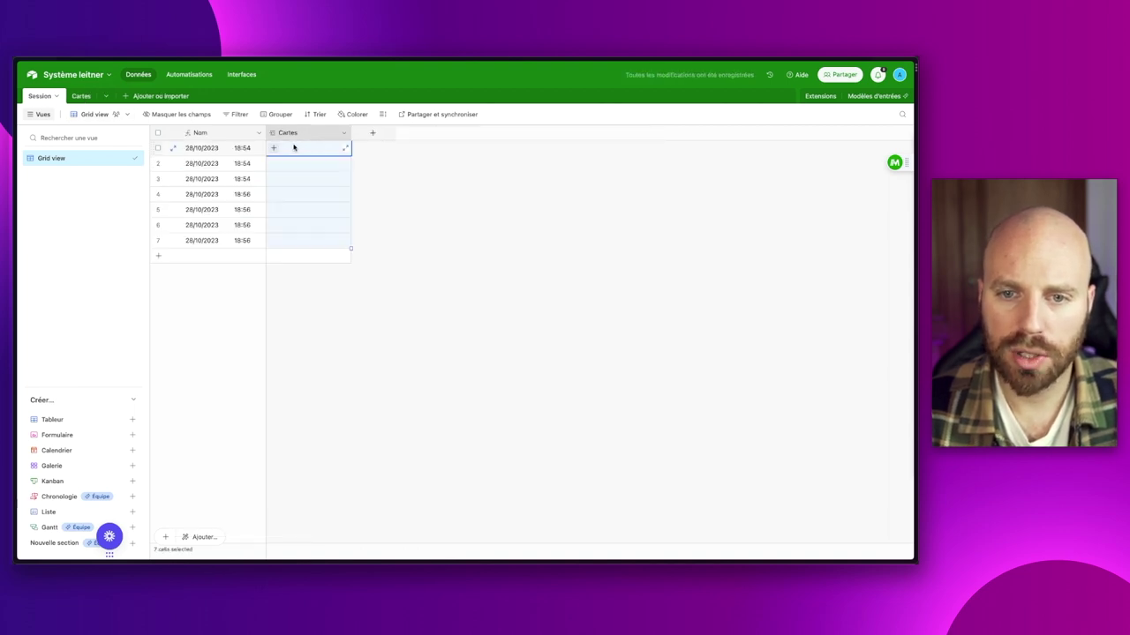
click(274, 148)
click(202, 132)
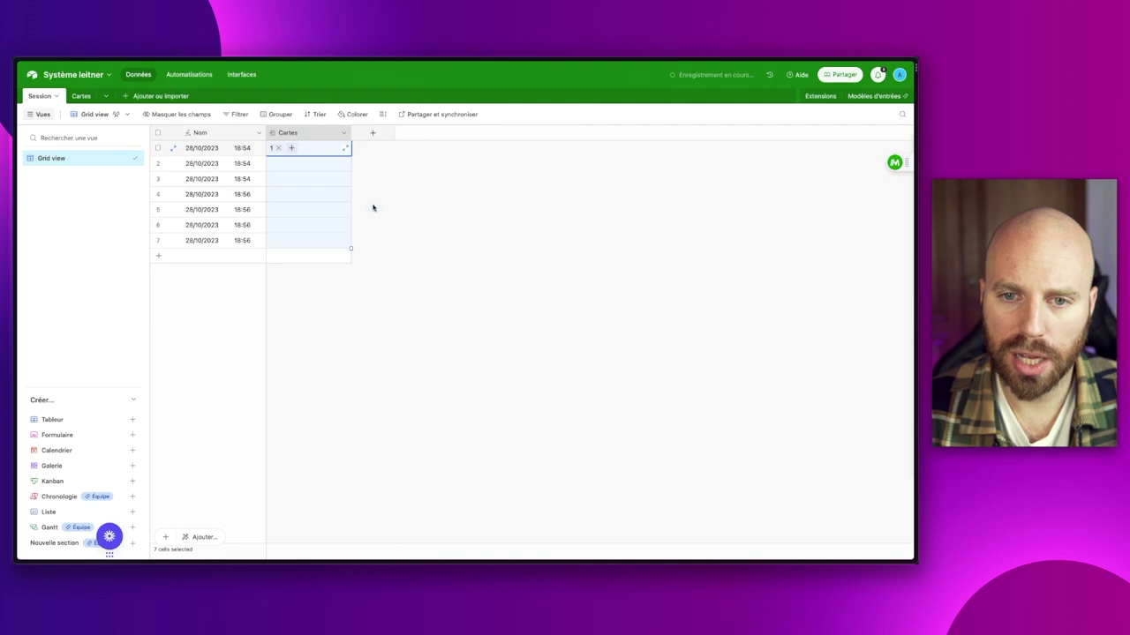
click(297, 149)
click(182, 126)
click(379, 202)
Link cards 3 and 2 to the second Session record.
click(298, 170)
click(274, 166)
click(186, 193)
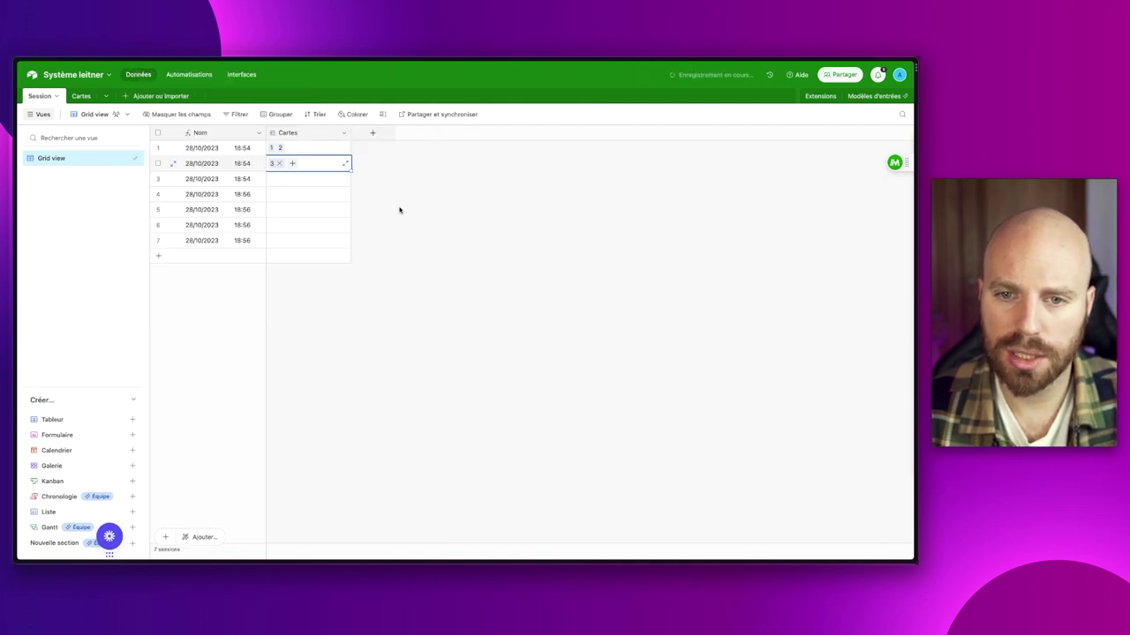
click(293, 163)
click(214, 156)
click(443, 231)
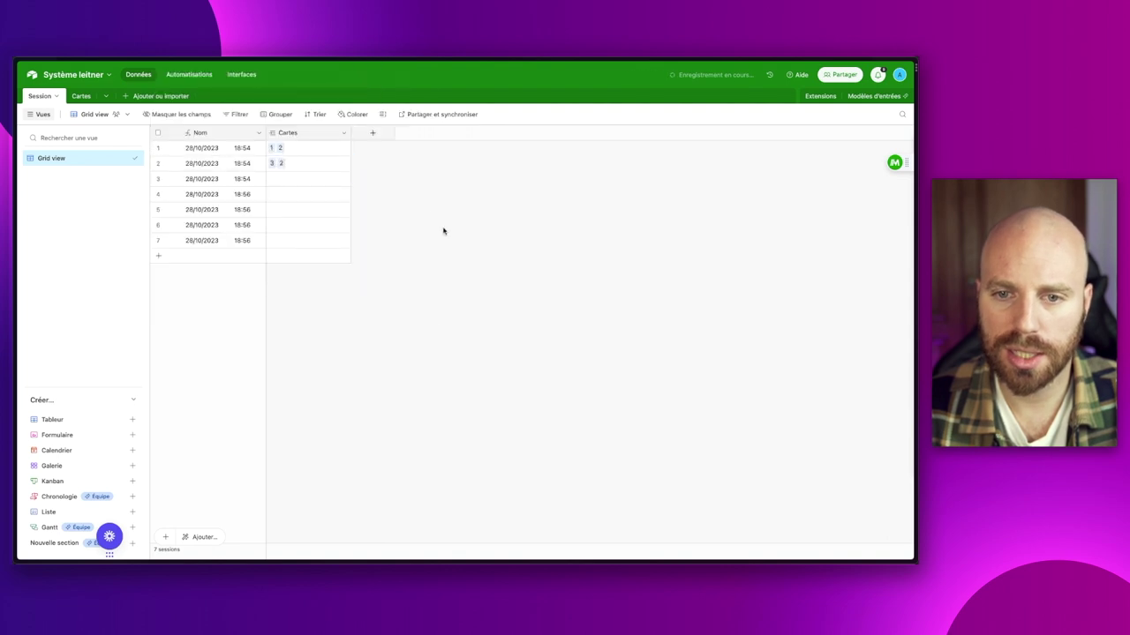
Clear the linked cards from the first three Session records and check the Cartes table's Session field.
drag(323, 151, 325, 182)
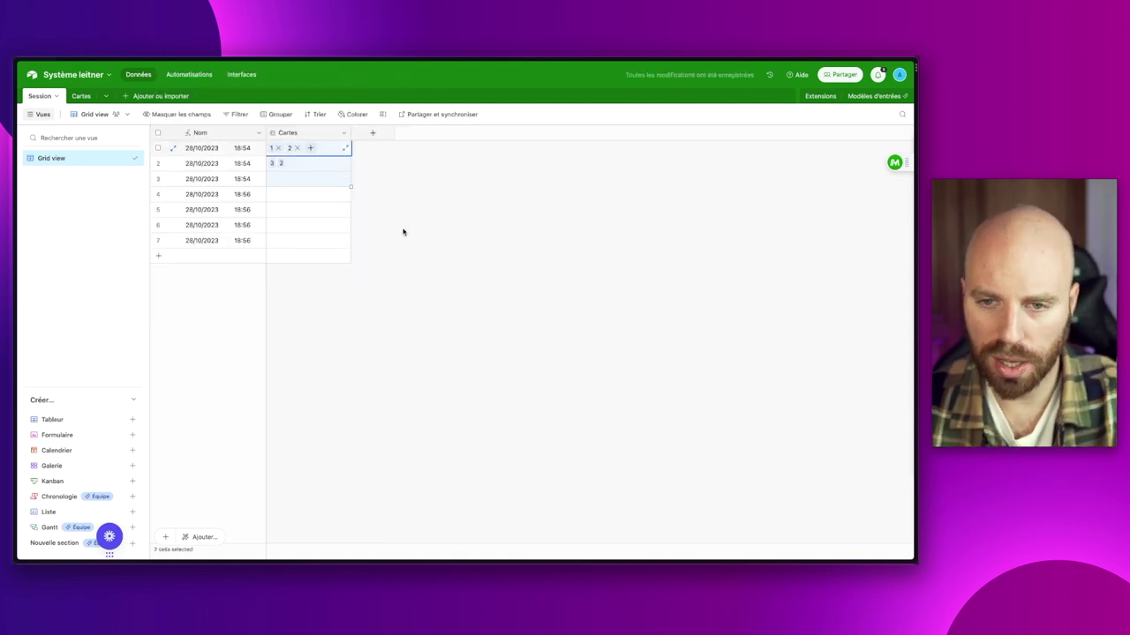
key(Delete)
click(80, 95)
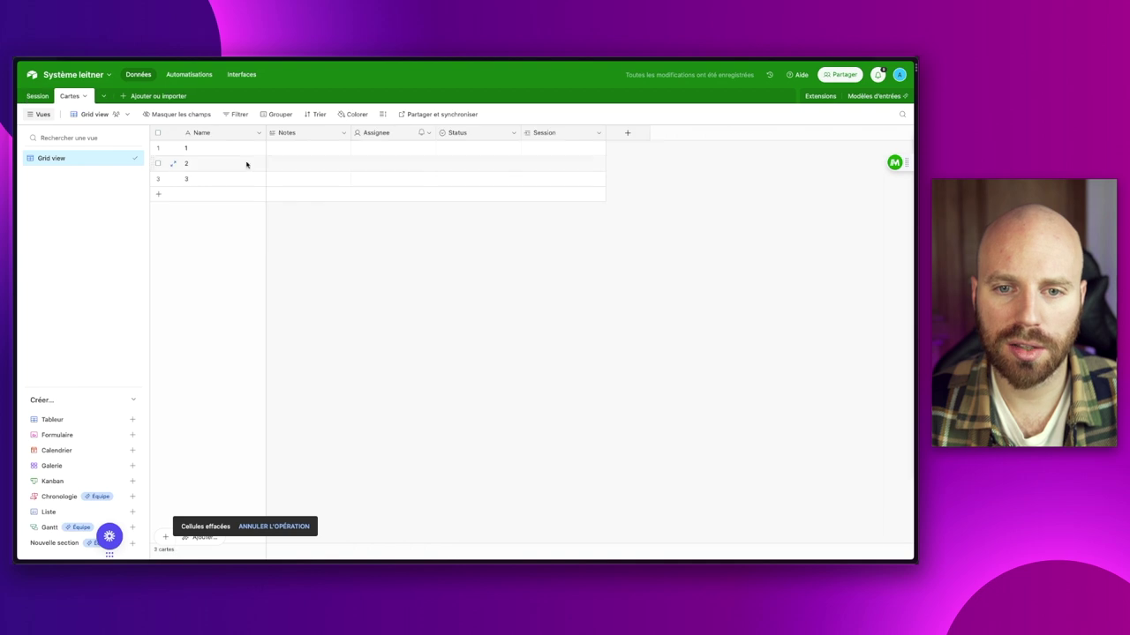
click(38, 99)
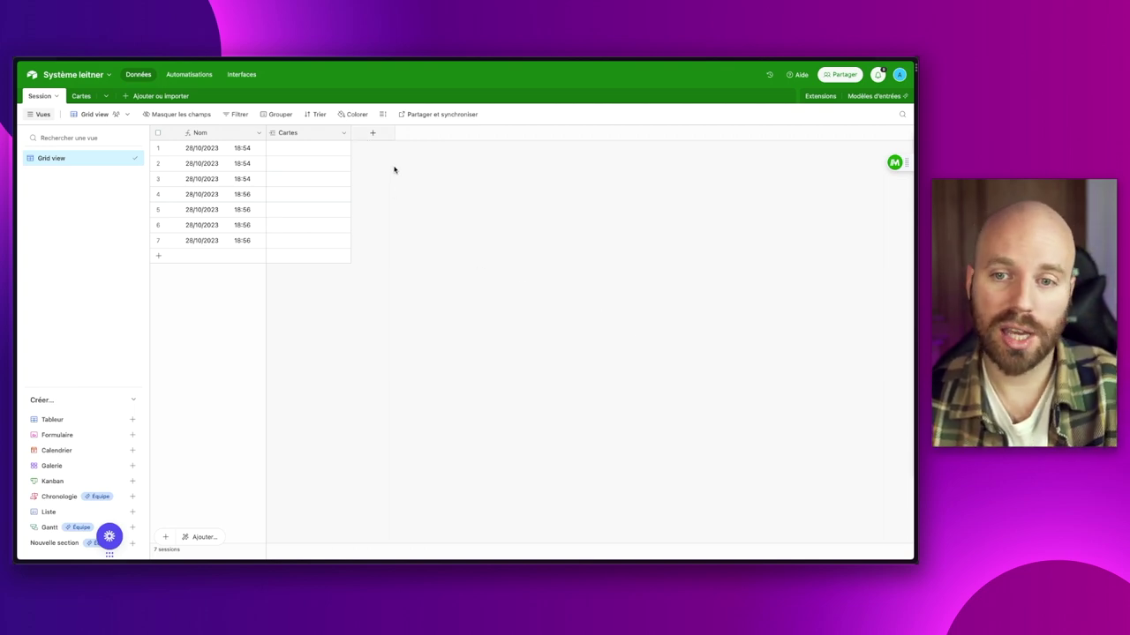
Add a number field named "Nombre de cartes réussies" with 0 decimals to the Session table.
click(378, 139)
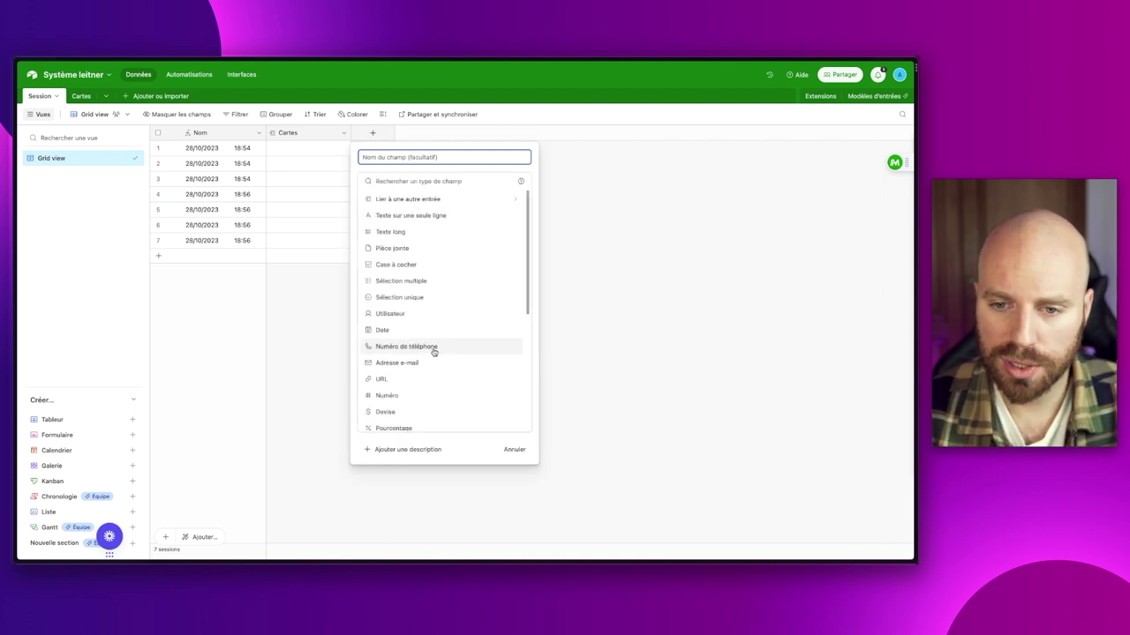
scroll(414, 316, down, 5)
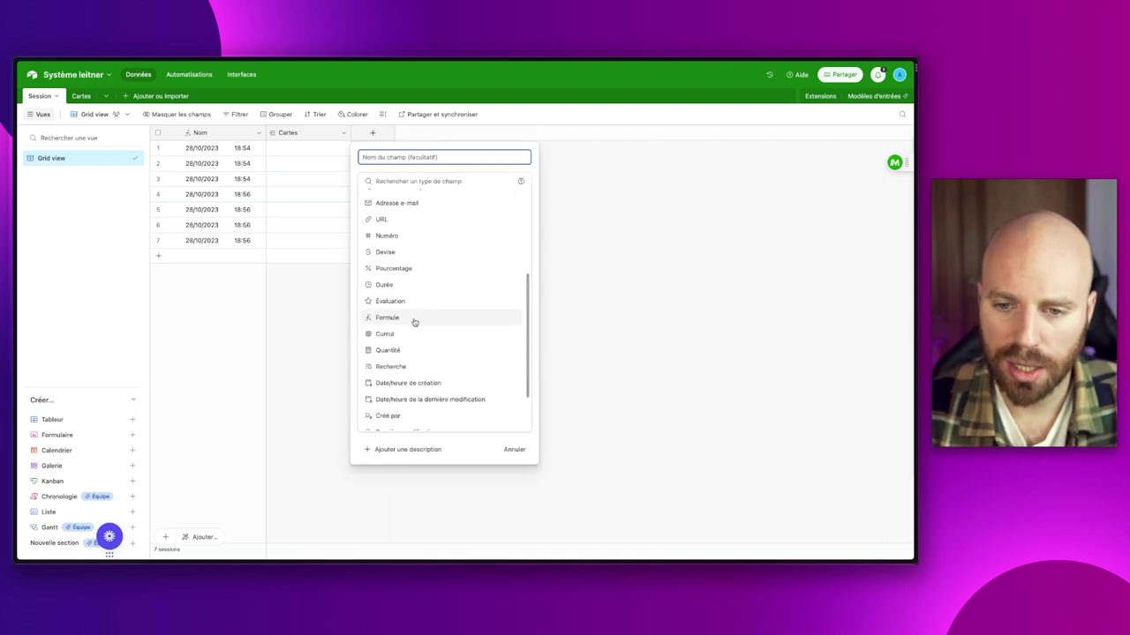
scroll(403, 351, down, 2)
scroll(403, 350, up, 4)
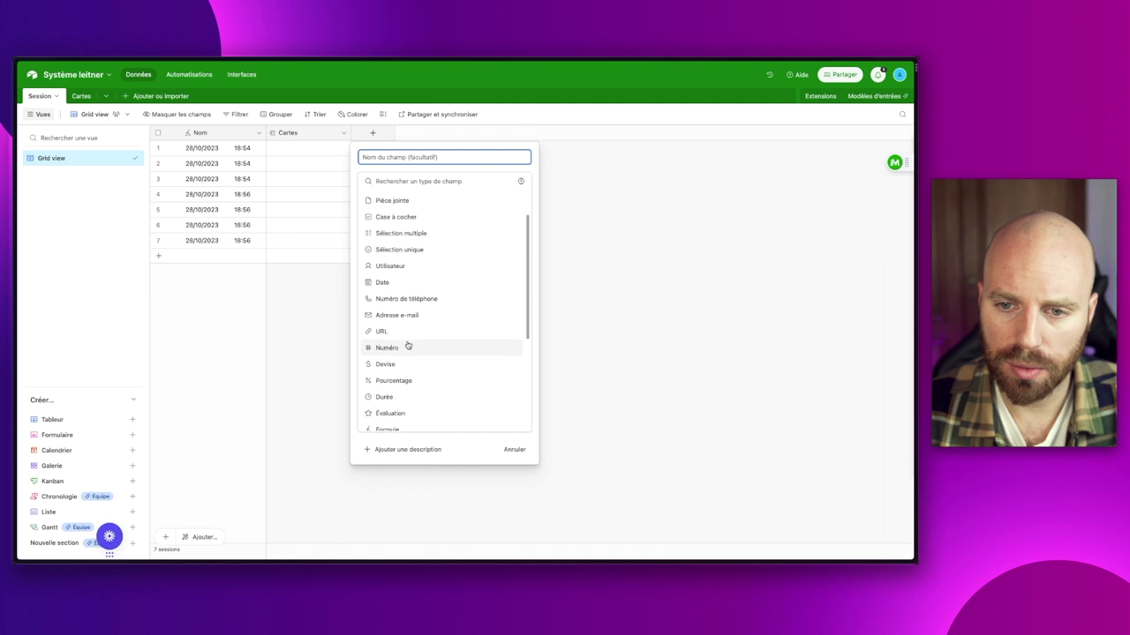
click(404, 350)
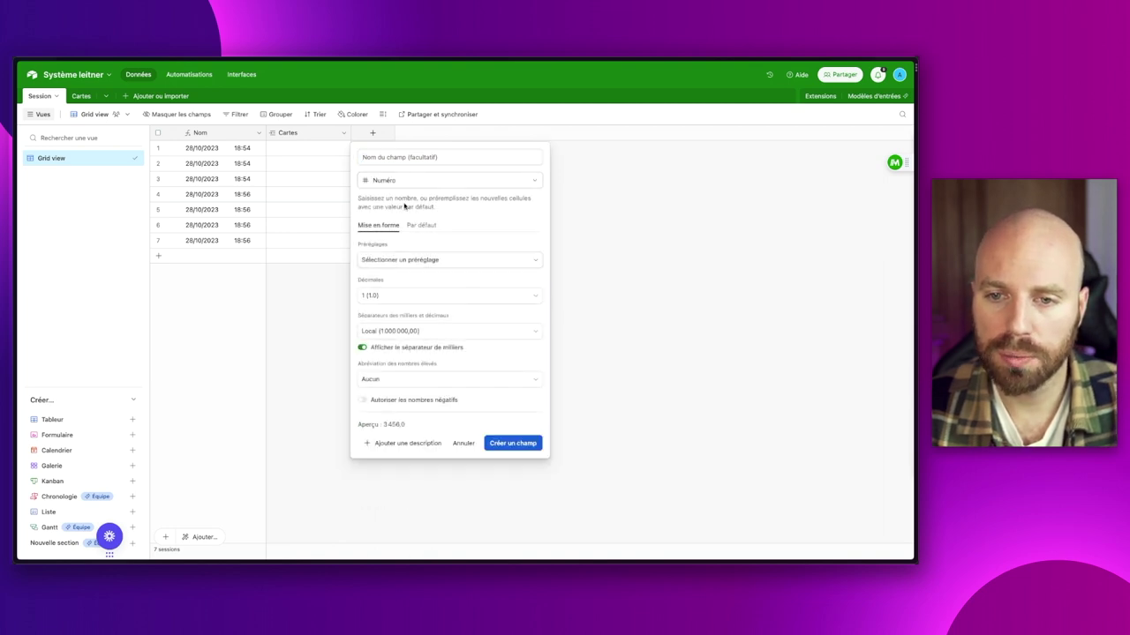
click(391, 159)
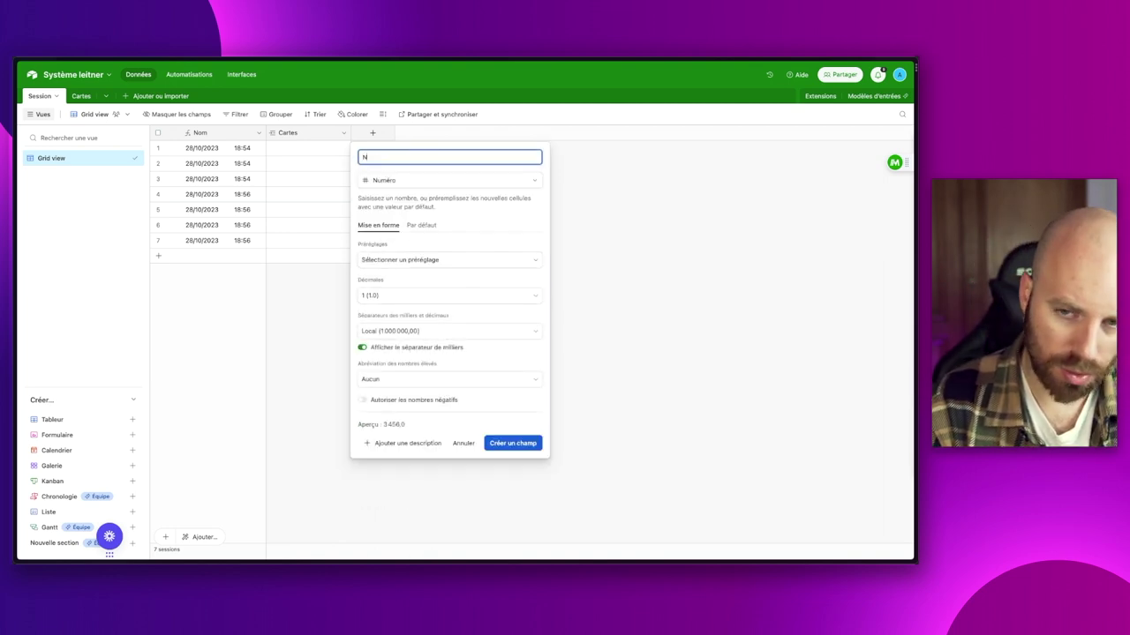
text(Nombre de cartes réussies)
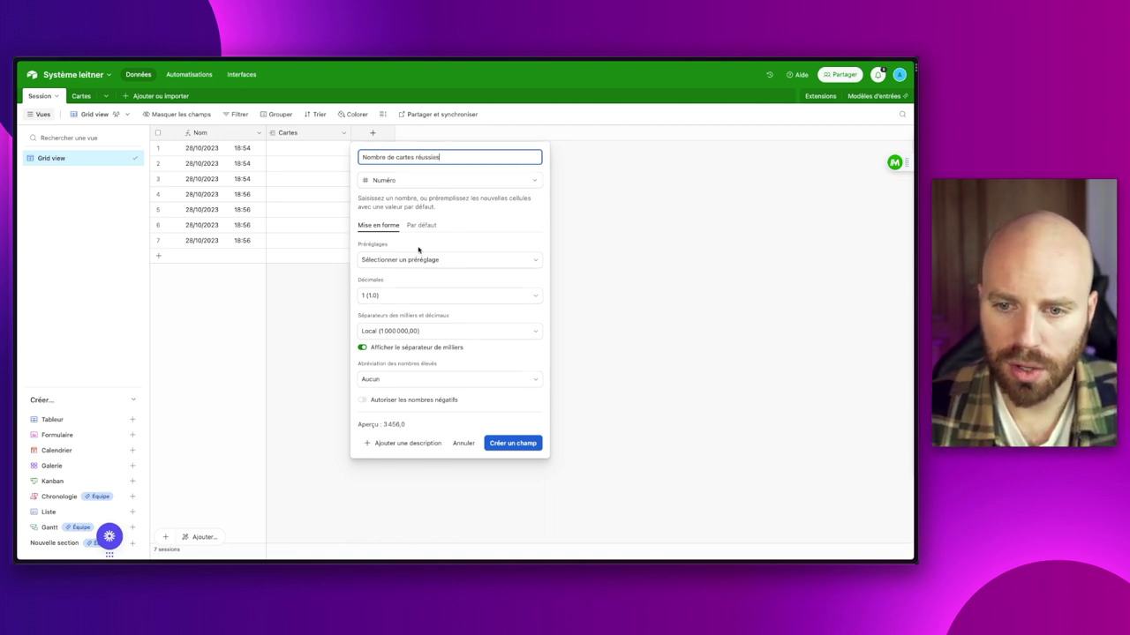
click(401, 296)
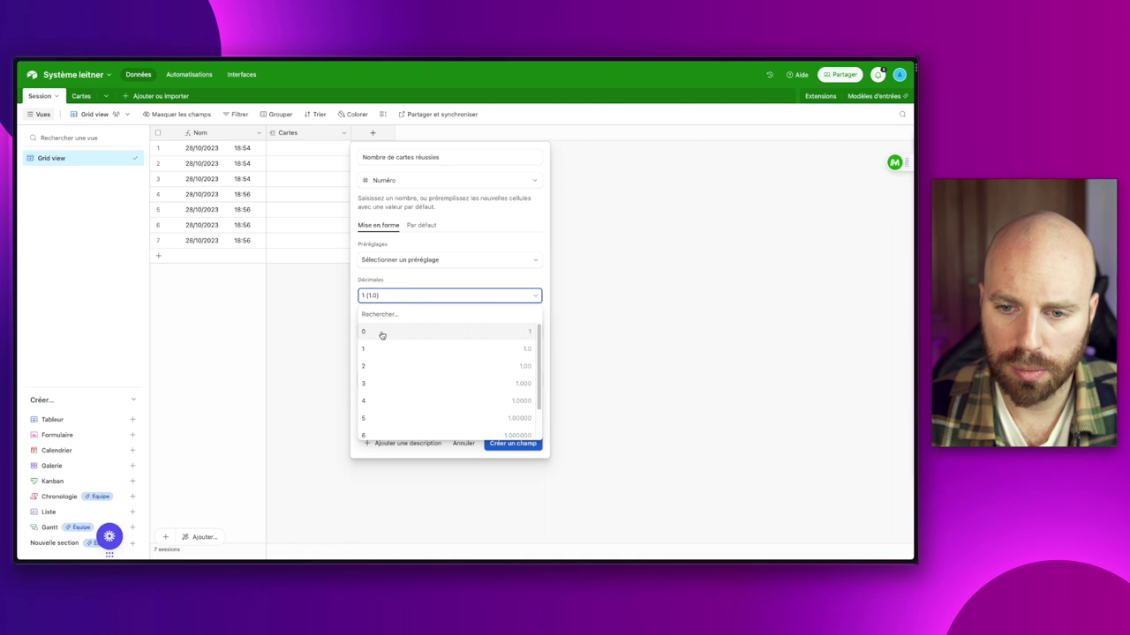
click(382, 333)
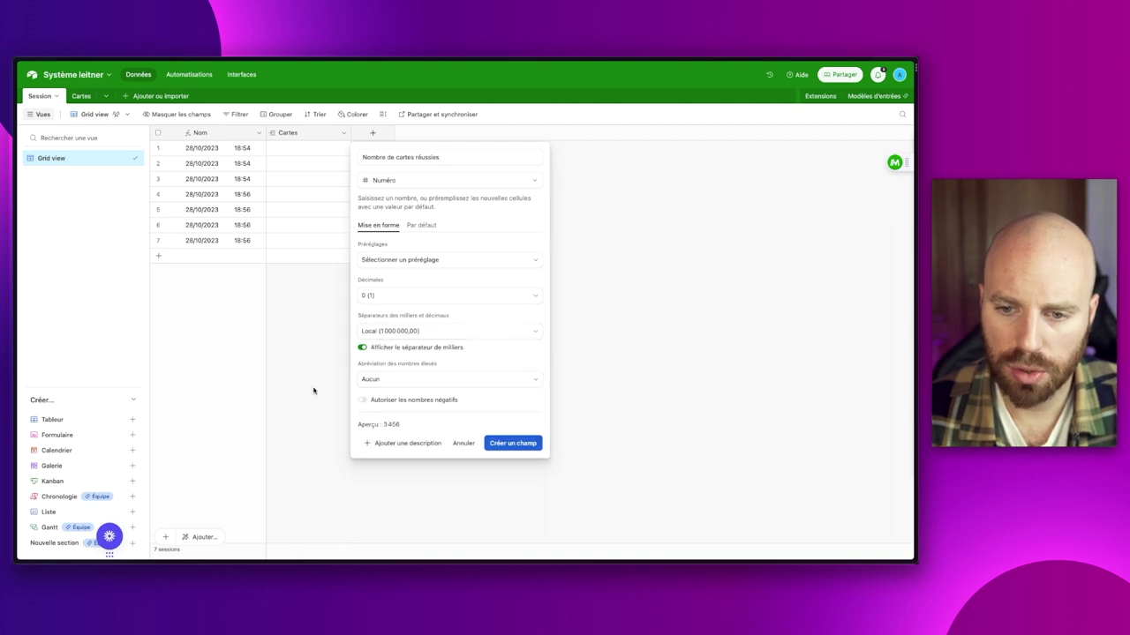
click(517, 446)
Enter 2, 3 and 4 as the successful card counts for Session records 1, 2 and 4.
click(403, 148)
text(2)
click(384, 167)
text(3)
click(388, 194)
text(4)
click(487, 232)
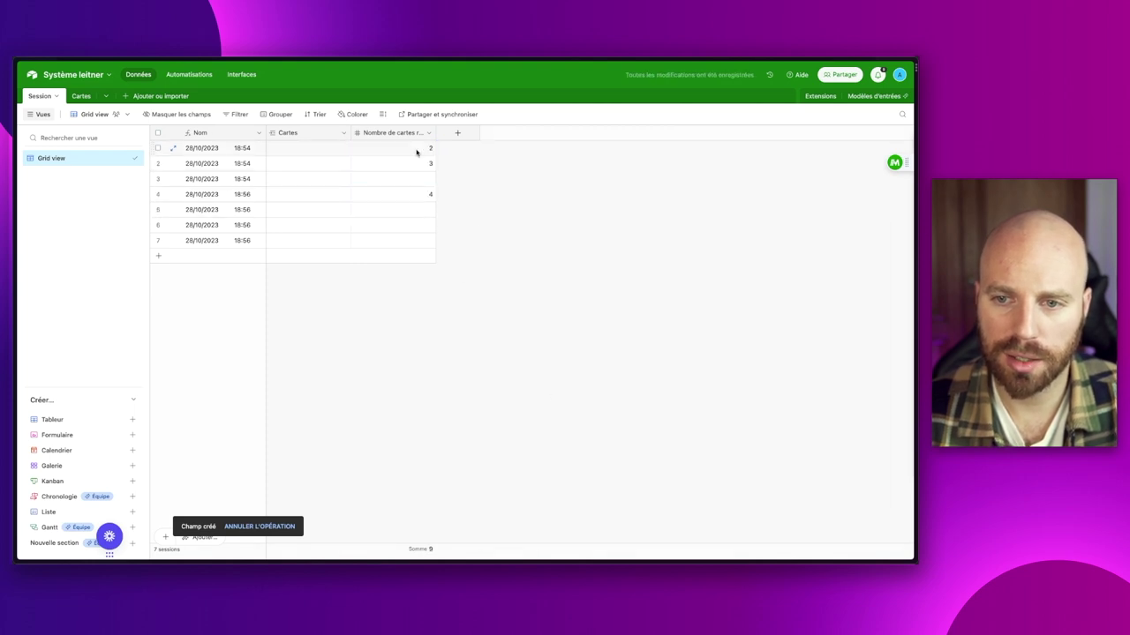
Clear the successful card counts from the Session records and widen that column to fit its full name.
drag(417, 153, 412, 194)
key(Delete)
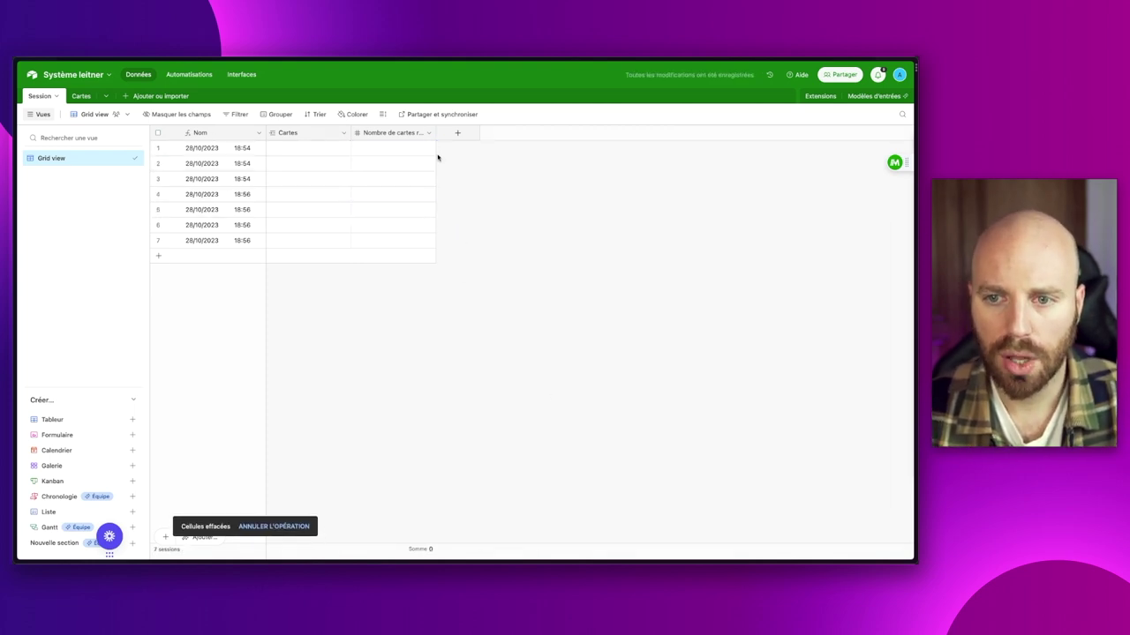
drag(436, 132, 454, 132)
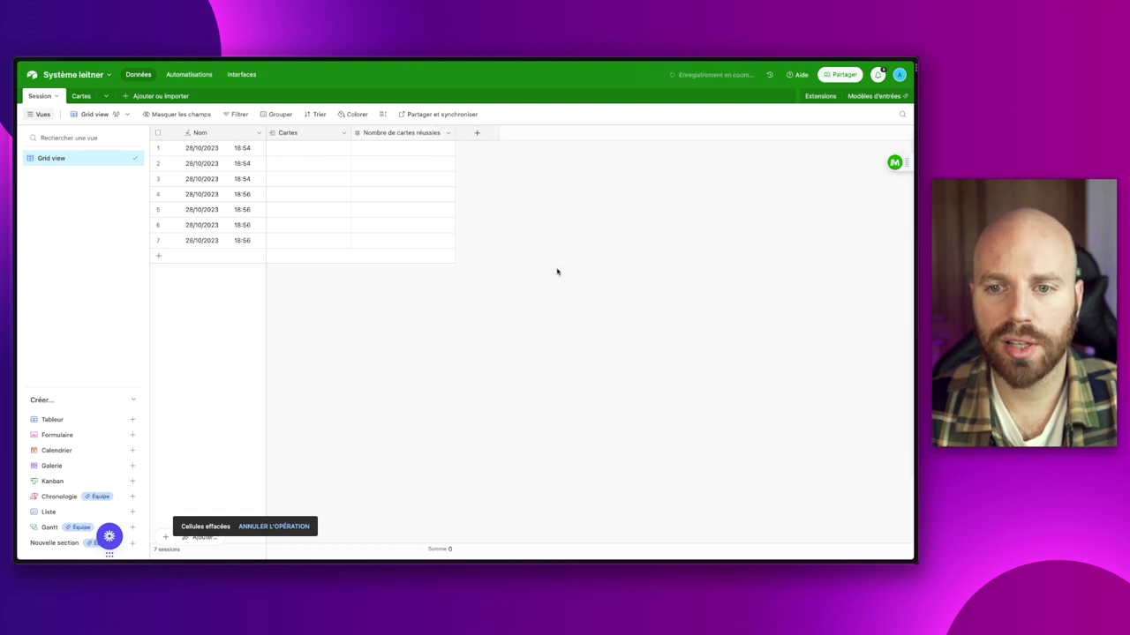
Add a number field named "Nombres de cartes ratées" with 0 decimals to the Session table and widen its column.
click(477, 133)
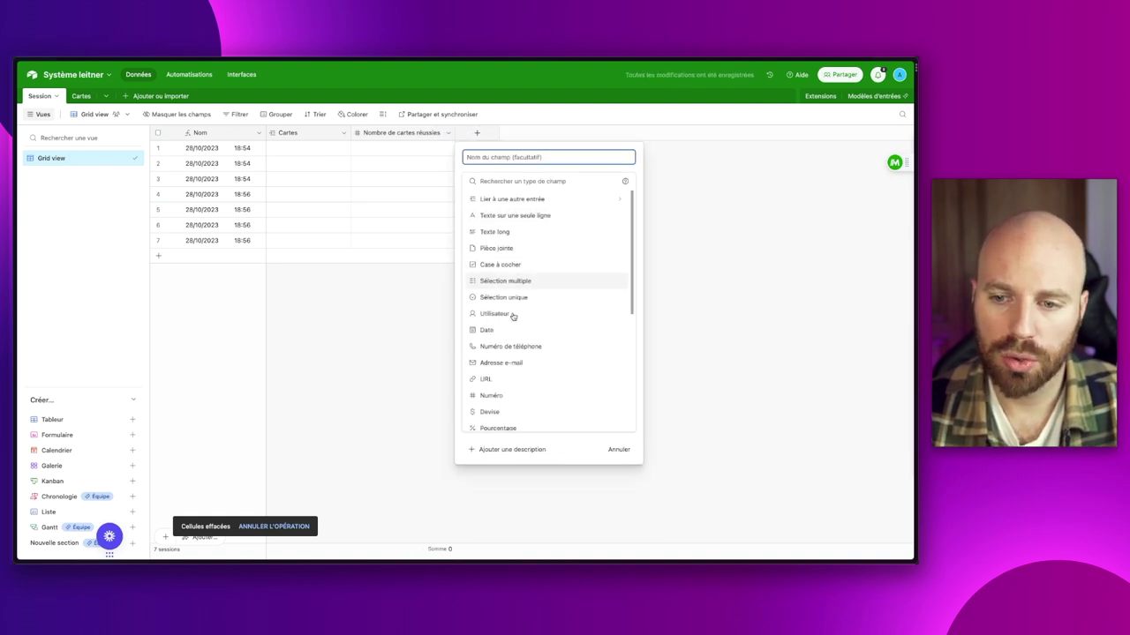
scroll(512, 363, down, 2)
click(505, 363)
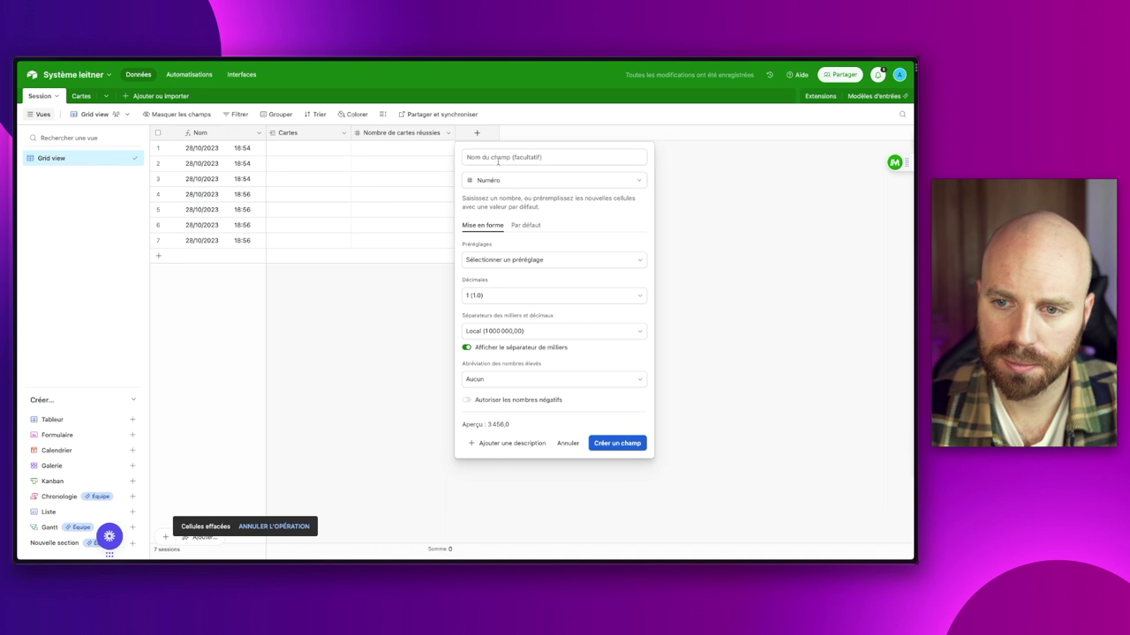
click(508, 157)
text(Nombres de cartes ratées)
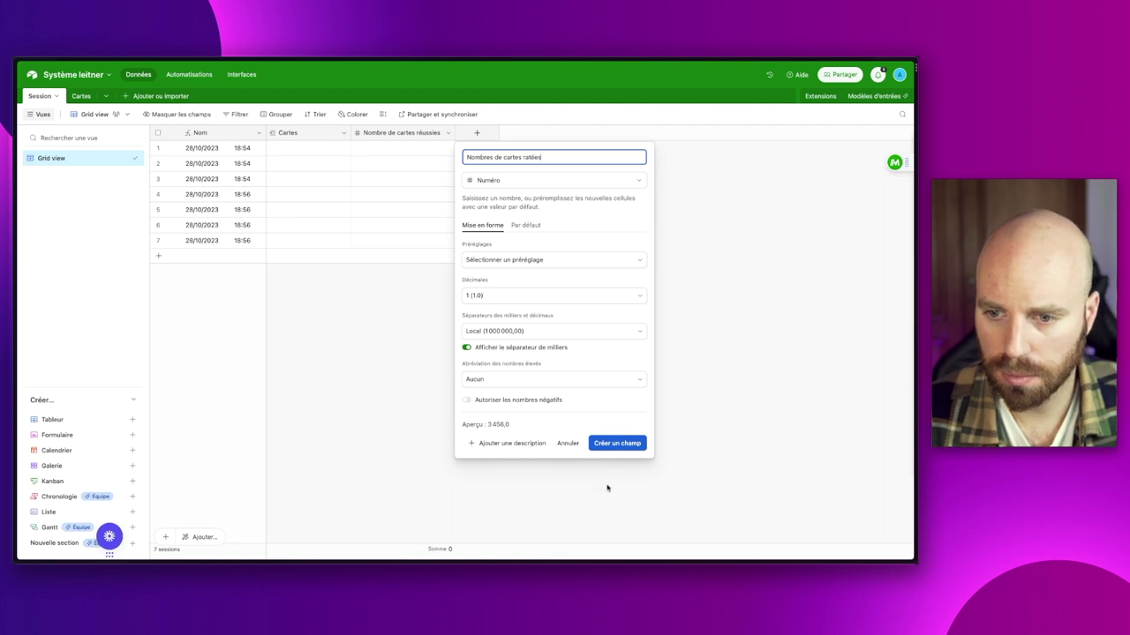
click(509, 300)
click(501, 314)
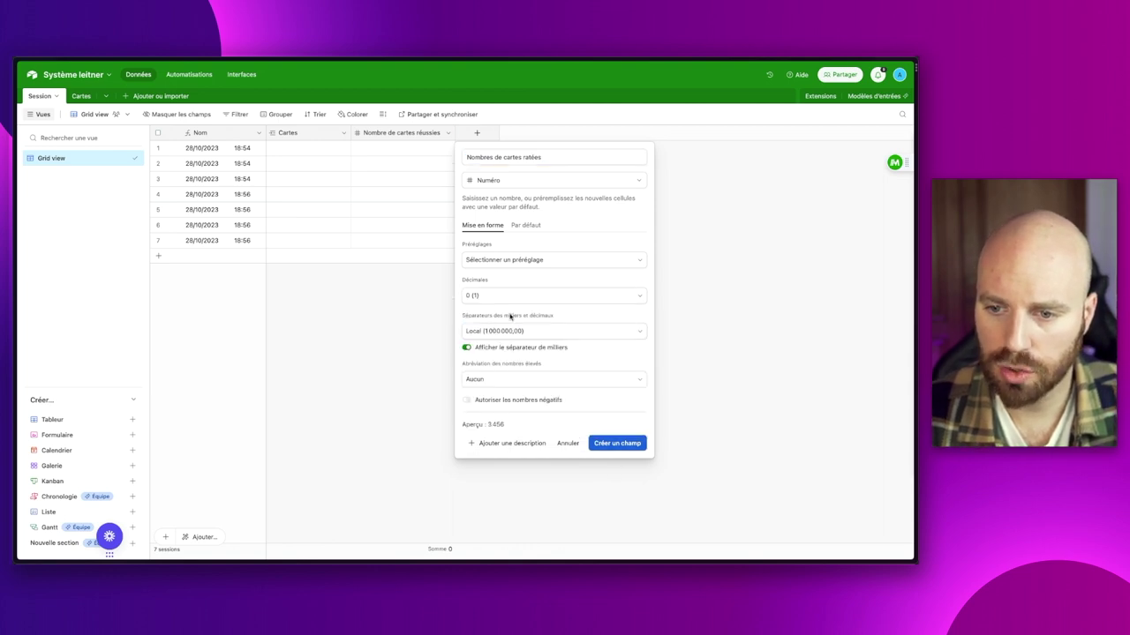
click(613, 444)
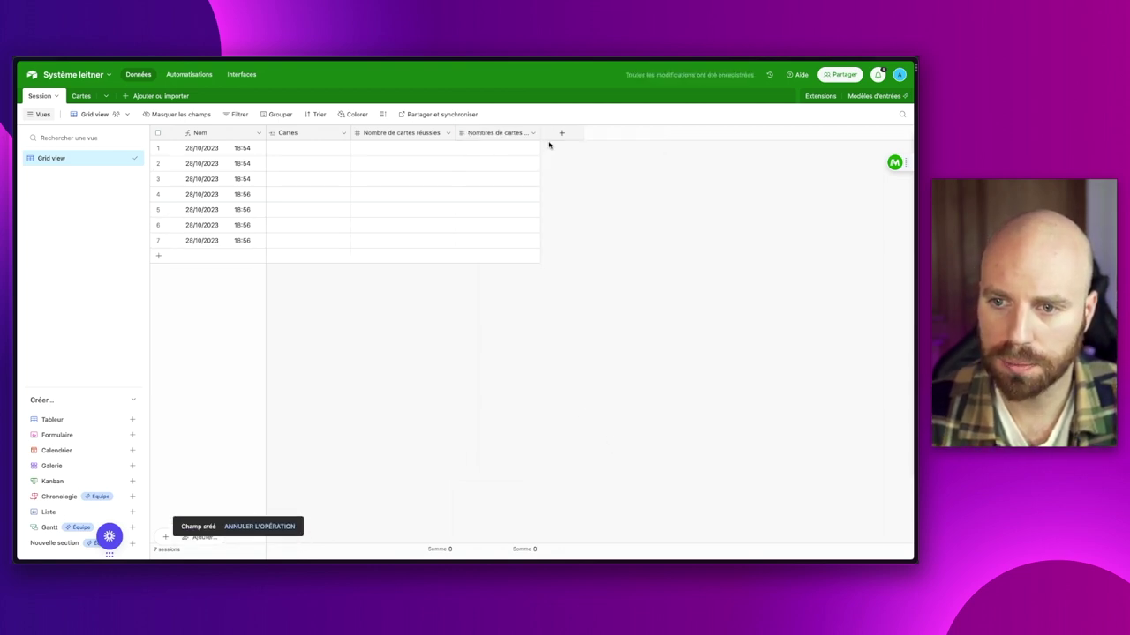
drag(537, 135, 557, 133)
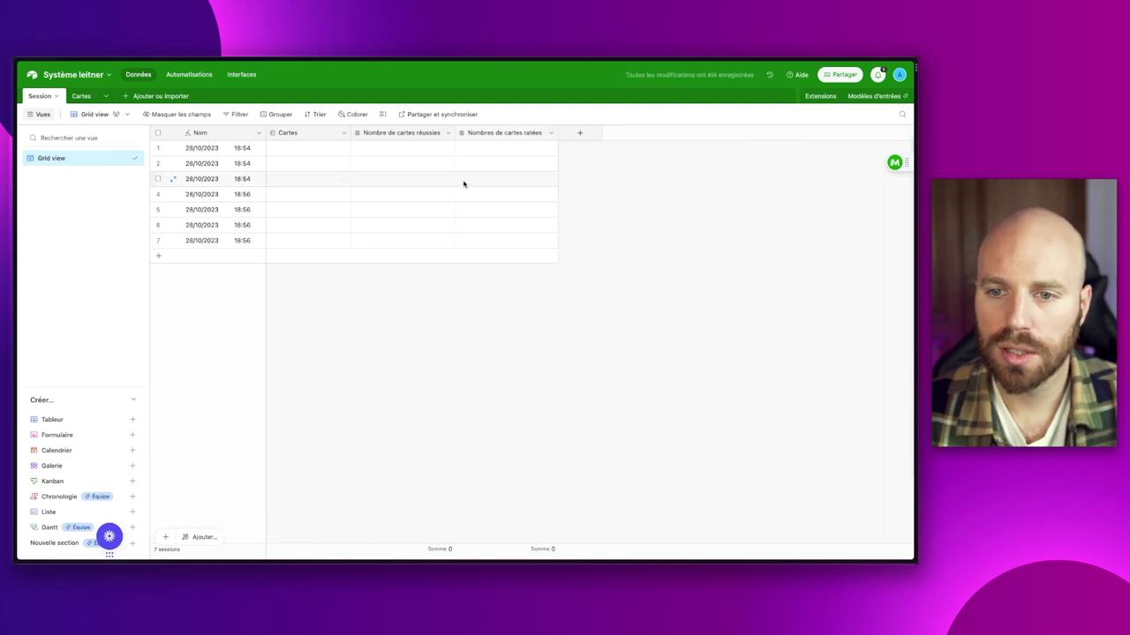
Enter 1 successful card and 2 failed cards for the first Session record.
click(429, 152)
text(1)
click(496, 146)
text(2)
click(609, 266)
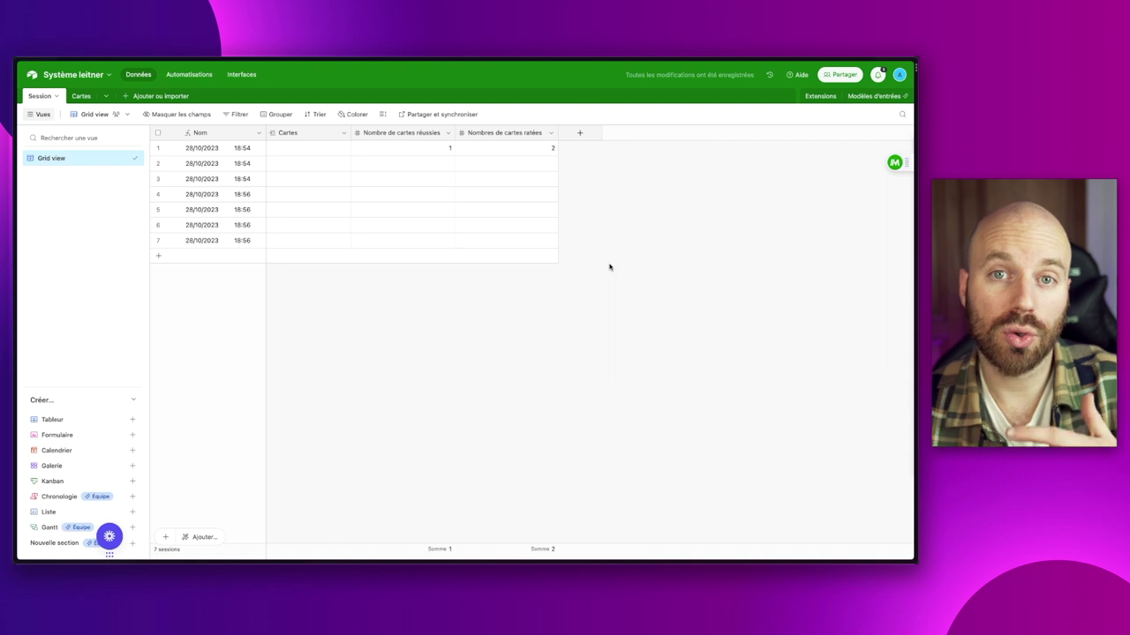
Add a formula field to the Session table computing {Nombre de cartes réussies}+{Nombres de cartes ratées}.
click(580, 133)
scroll(614, 375, down, 5)
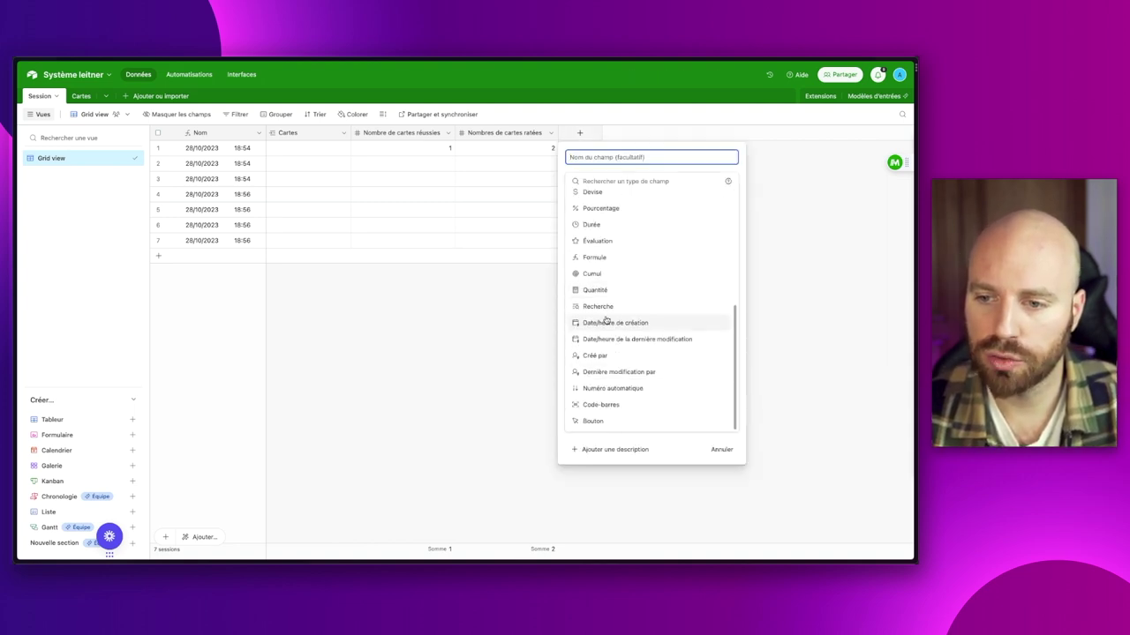
click(595, 257)
click(609, 238)
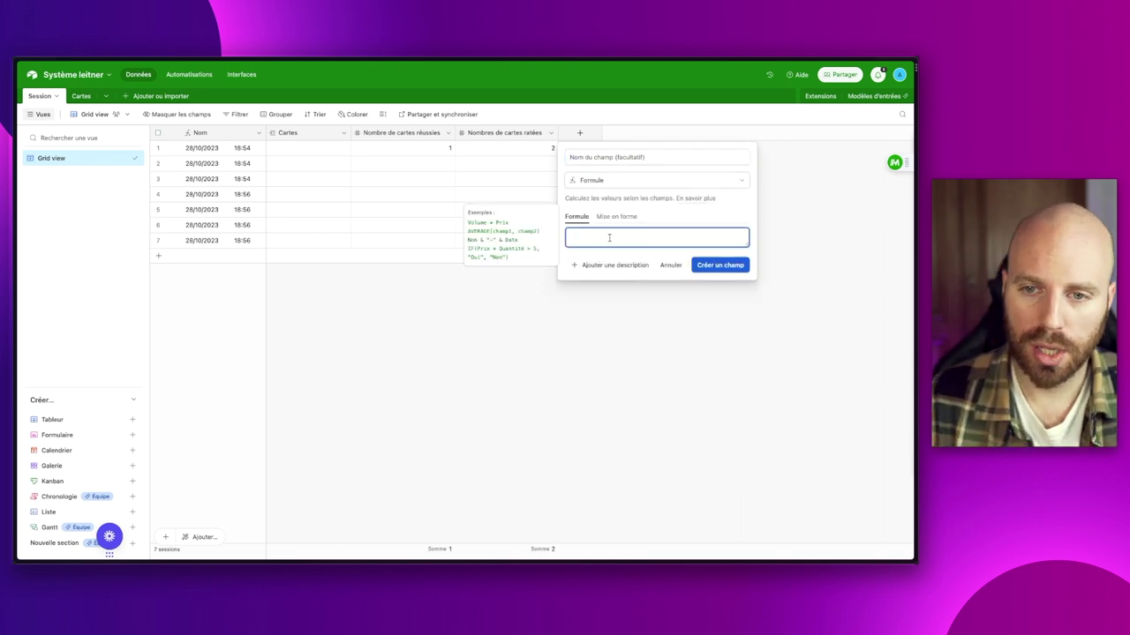
text(Nom)
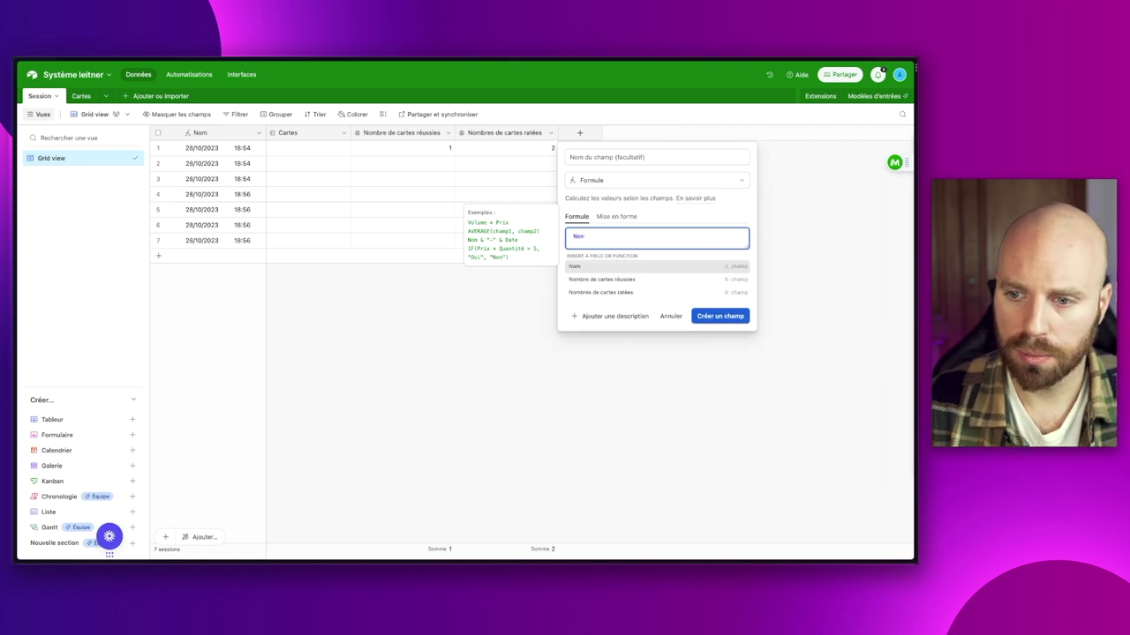
click(615, 279)
text(+{)
text(No)
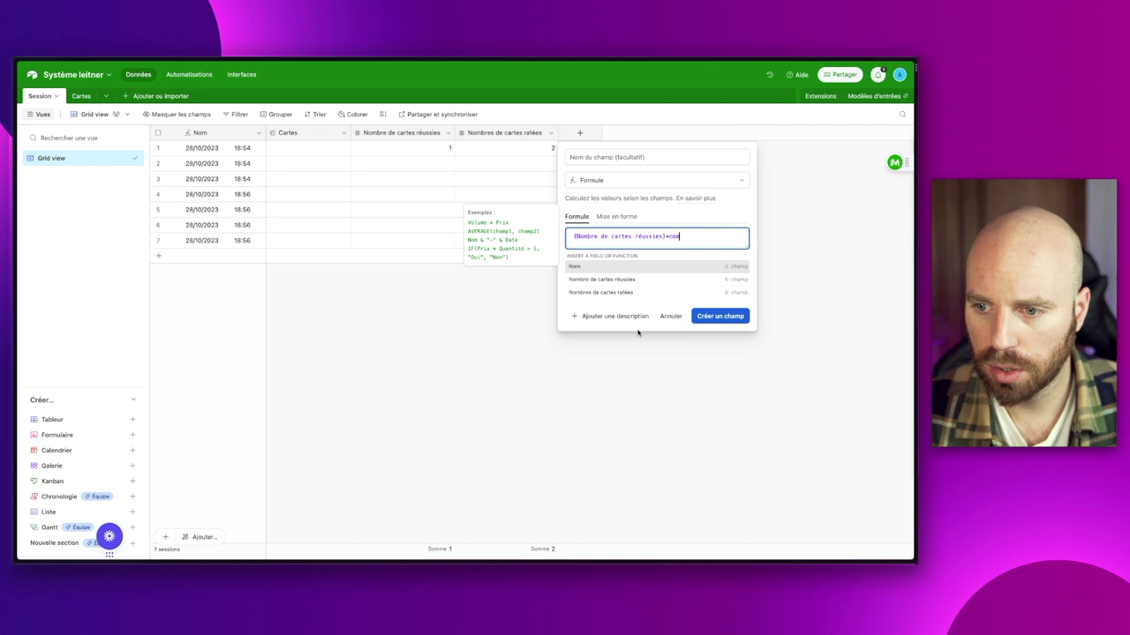
click(632, 296)
click(715, 276)
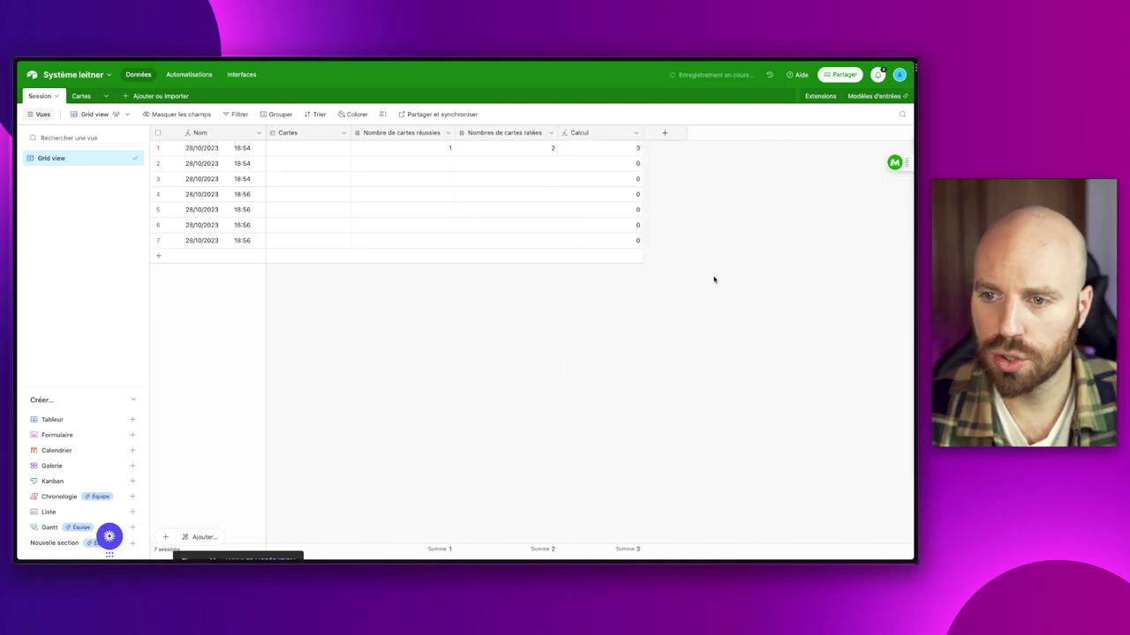
Set the first Session record's failed card count to 10 to test the formula.
click(602, 147)
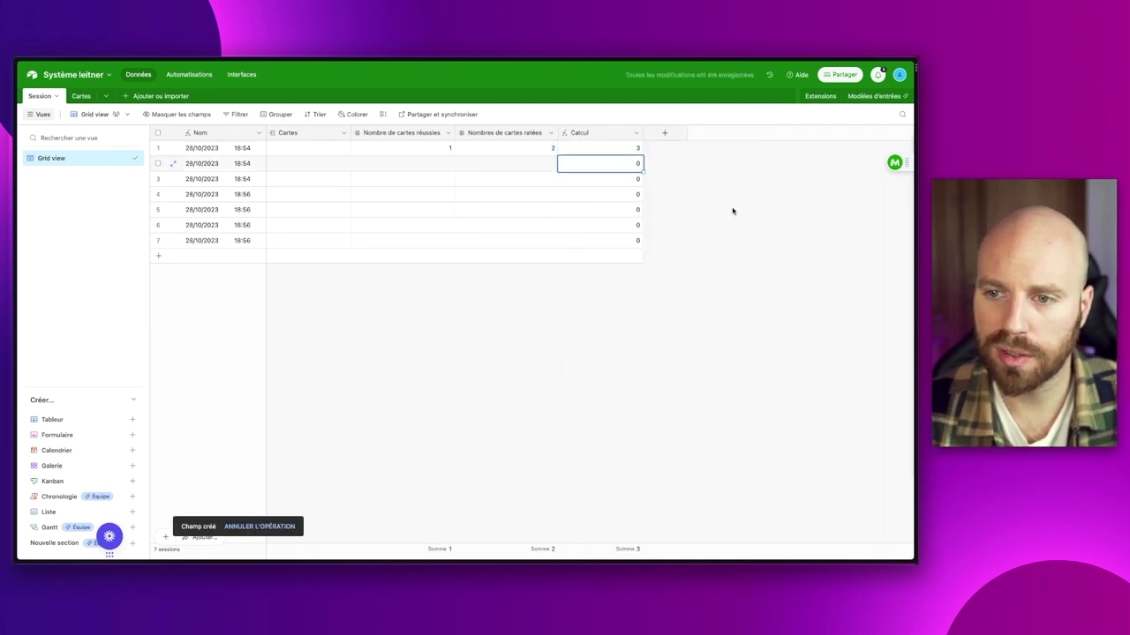
key(Left)
text(10)
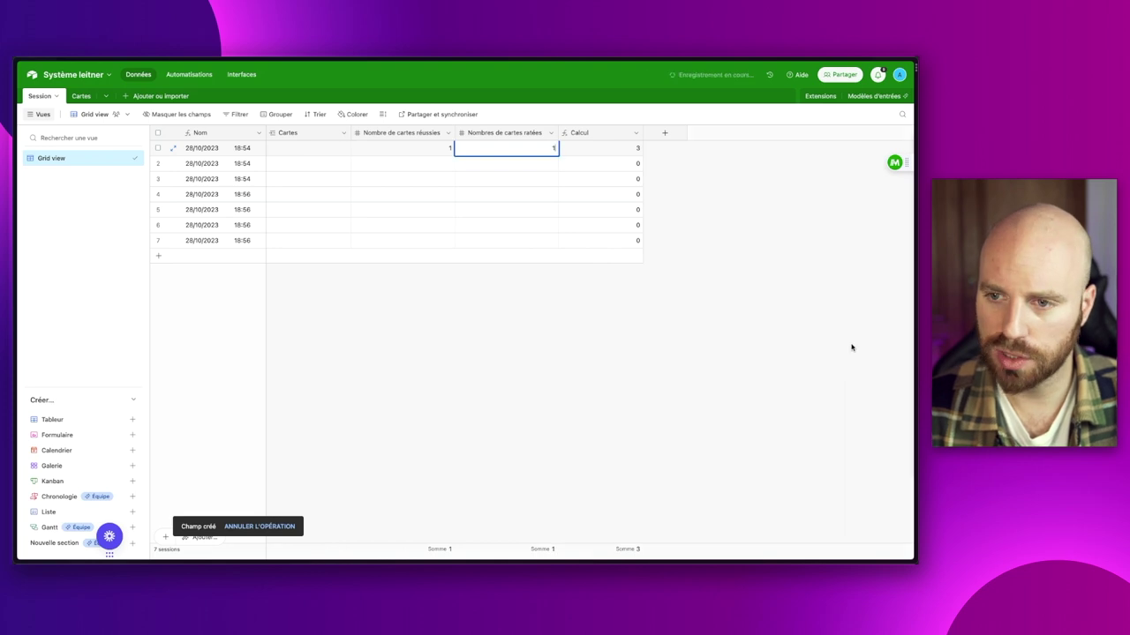
click(811, 332)
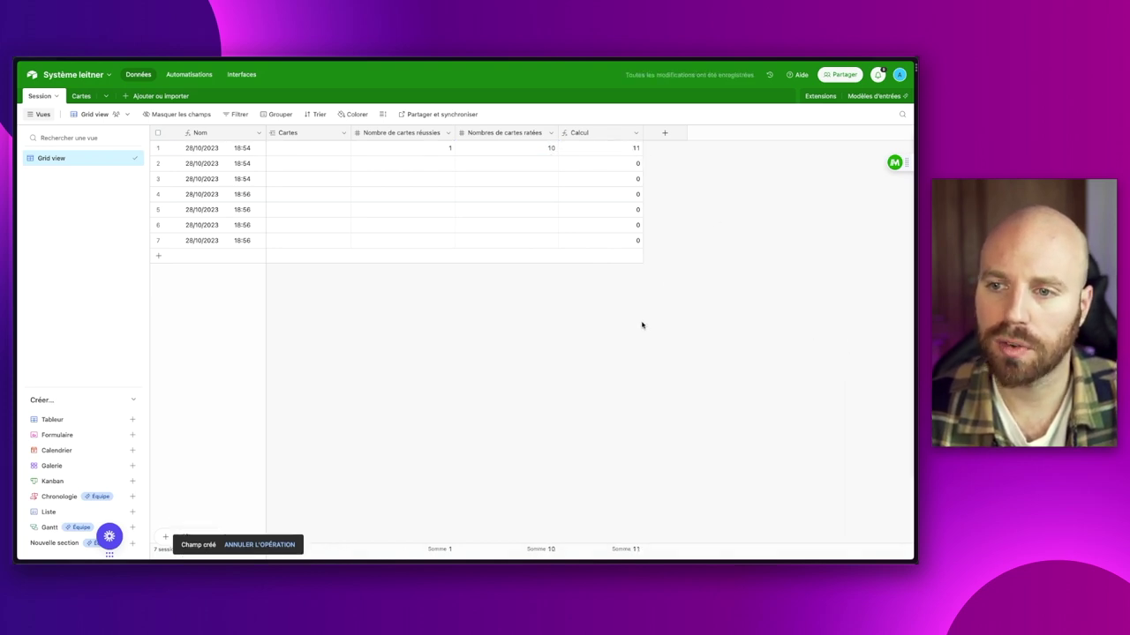
Rename the Calcul formula field as "Nombres de cartes totales".
double_click(579, 134)
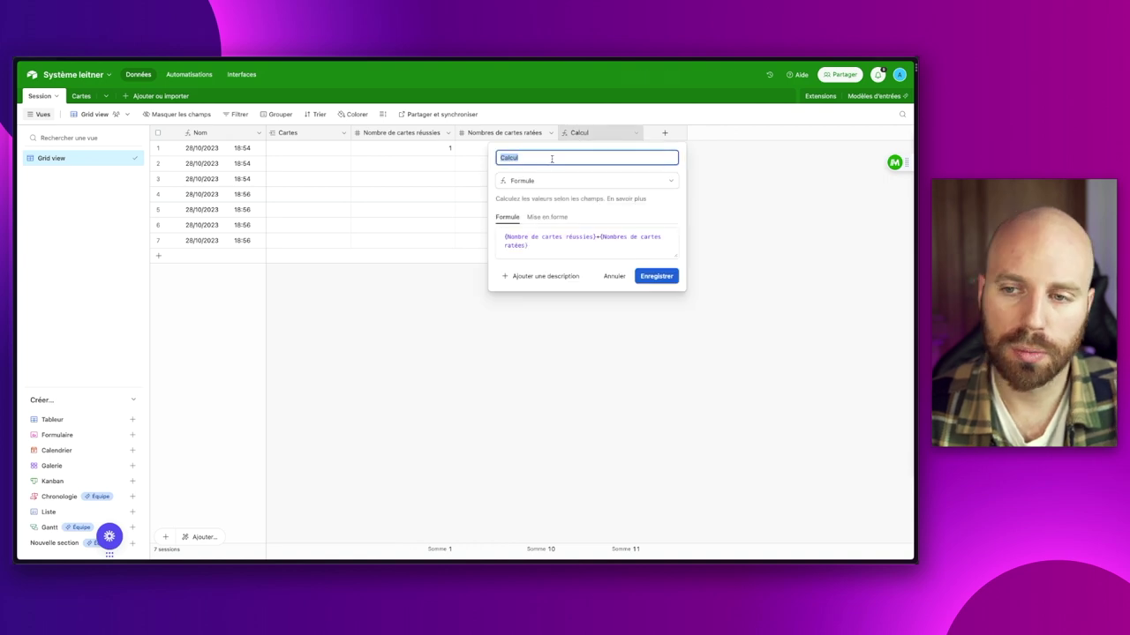
text(Nombres de cartes totales)
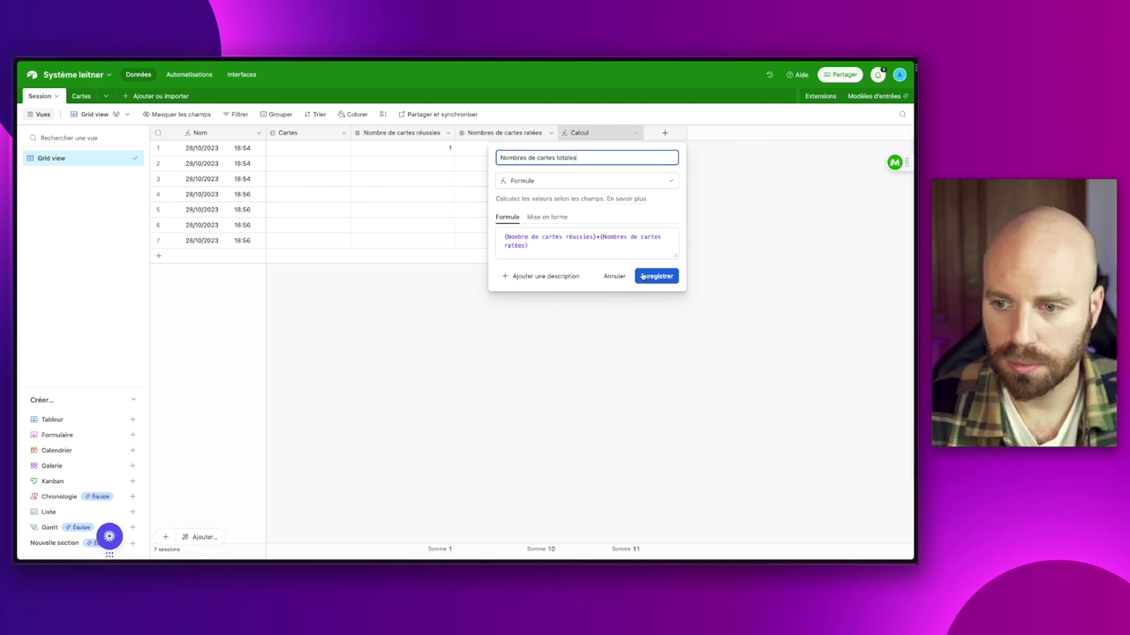
click(644, 276)
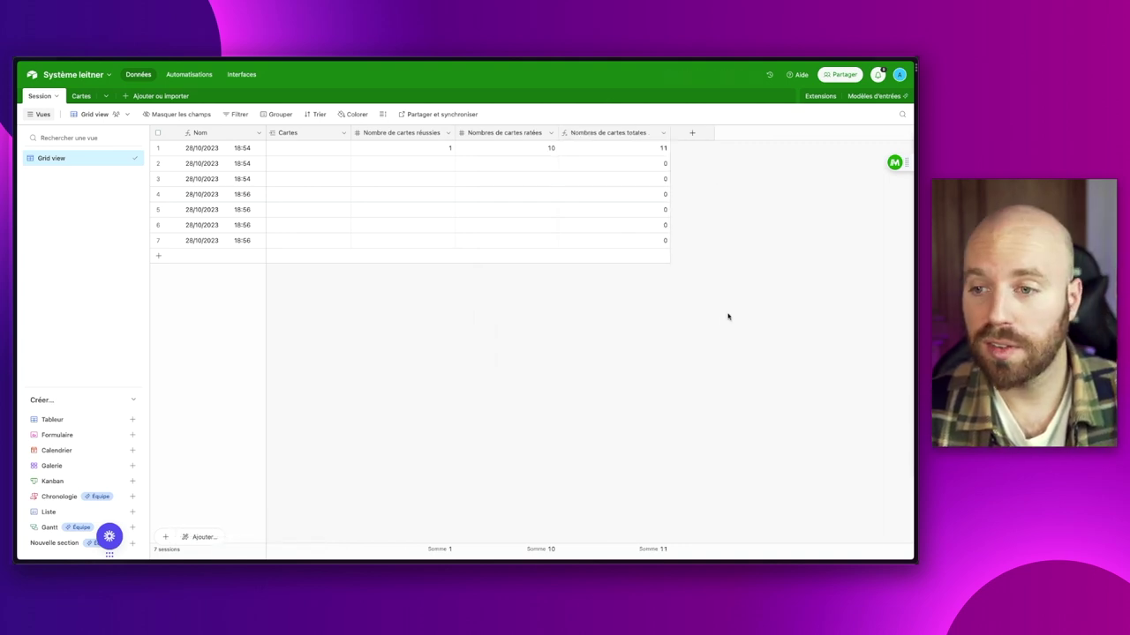
Add a checkbox field named "Terminé" to the Session table.
click(702, 135)
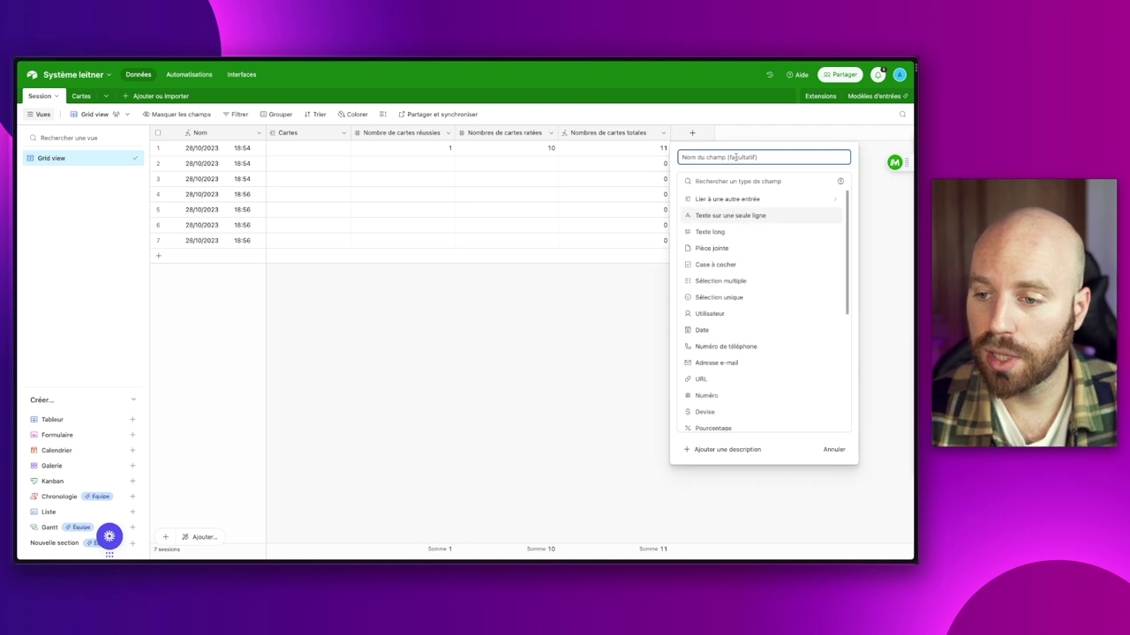
click(716, 266)
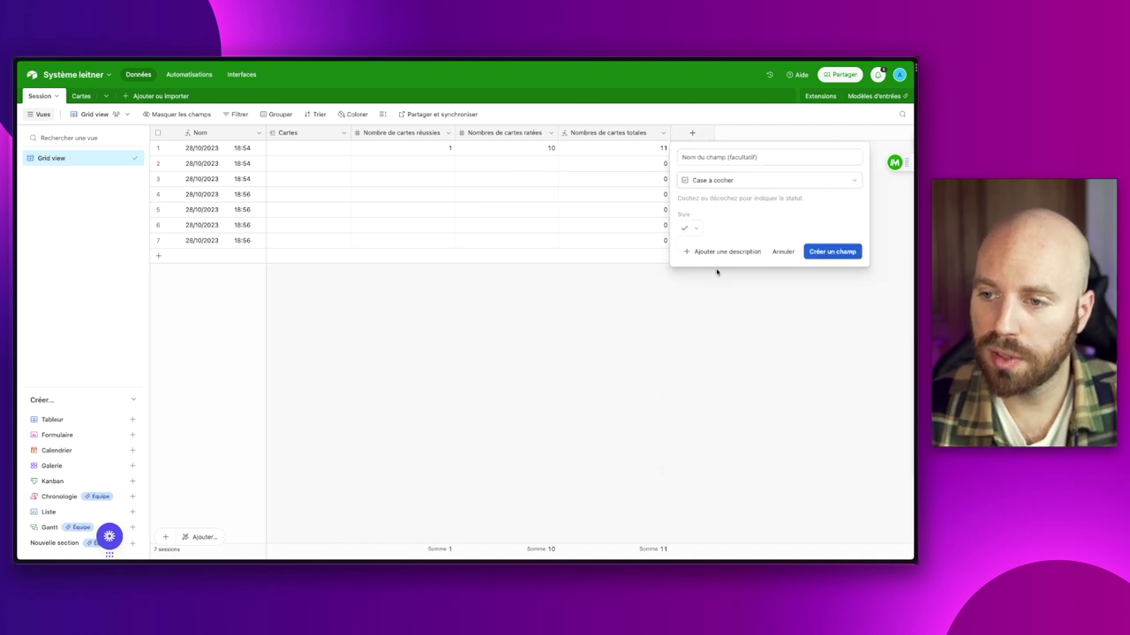
click(717, 159)
text(Terminé)
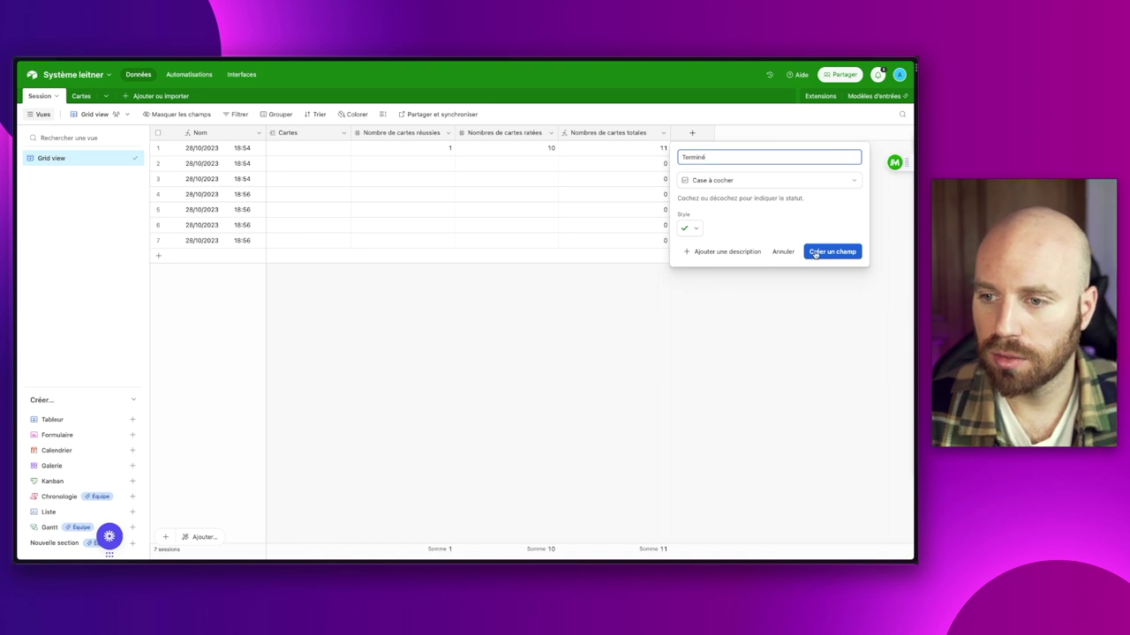
click(829, 252)
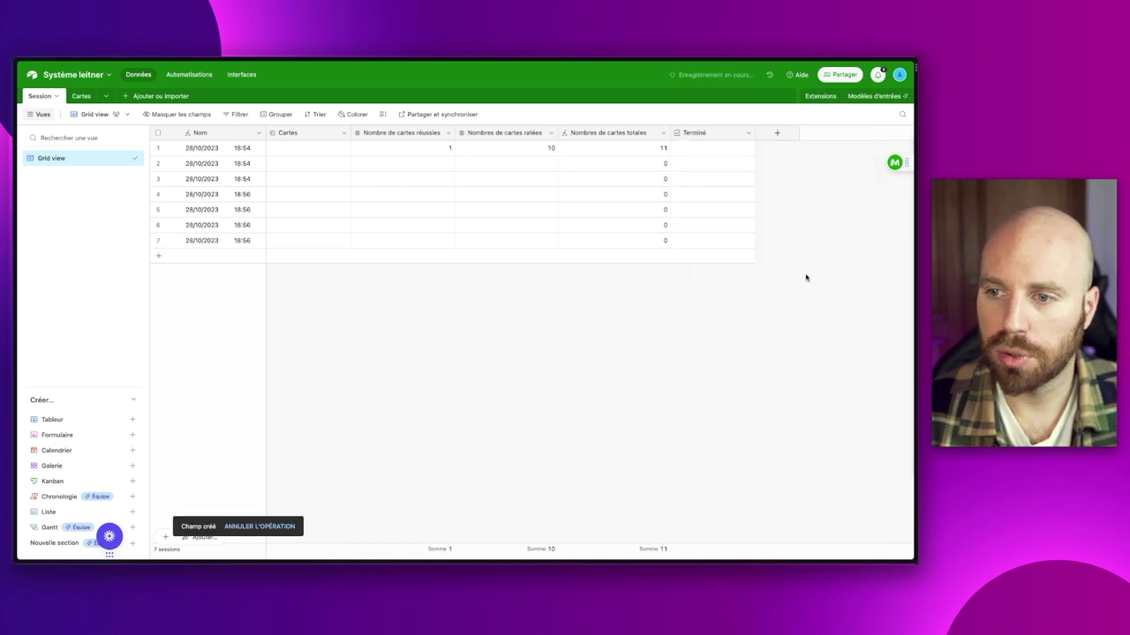
Mark the first three Session records as Terminé.
click(711, 149)
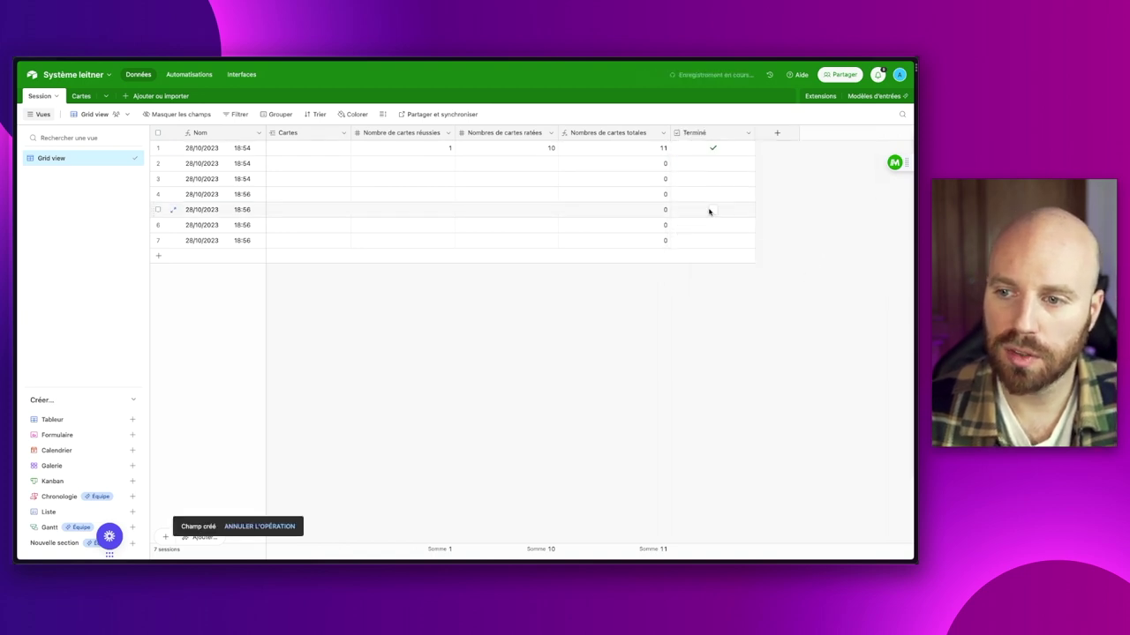
click(712, 163)
click(713, 179)
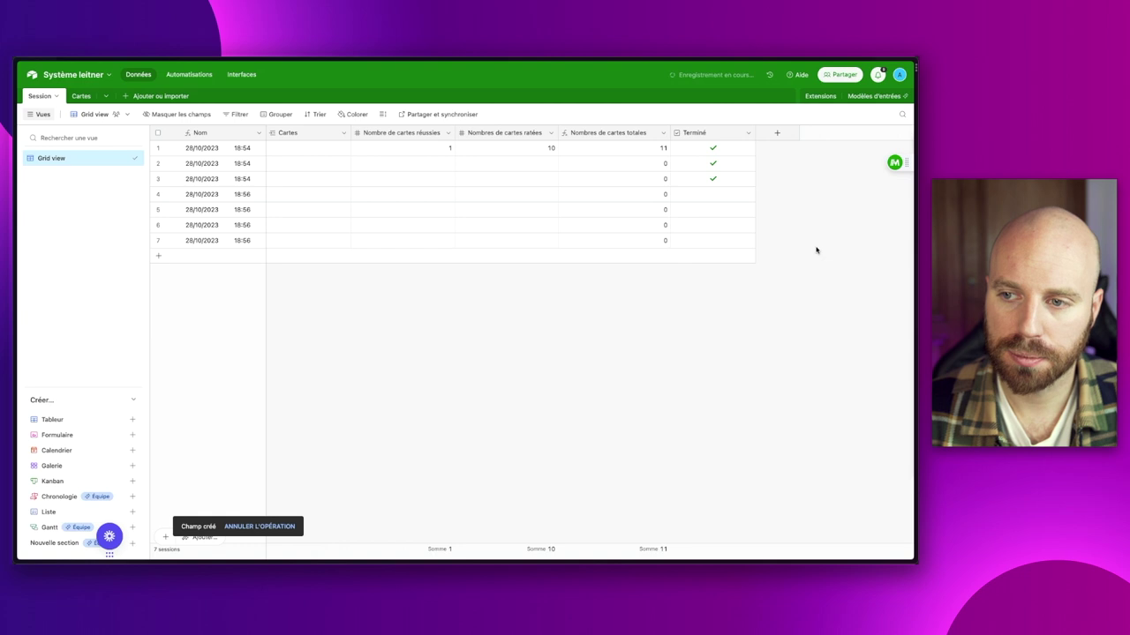
Delete all the records from the Session table.
drag(242, 245, 235, 150)
right_click(236, 152)
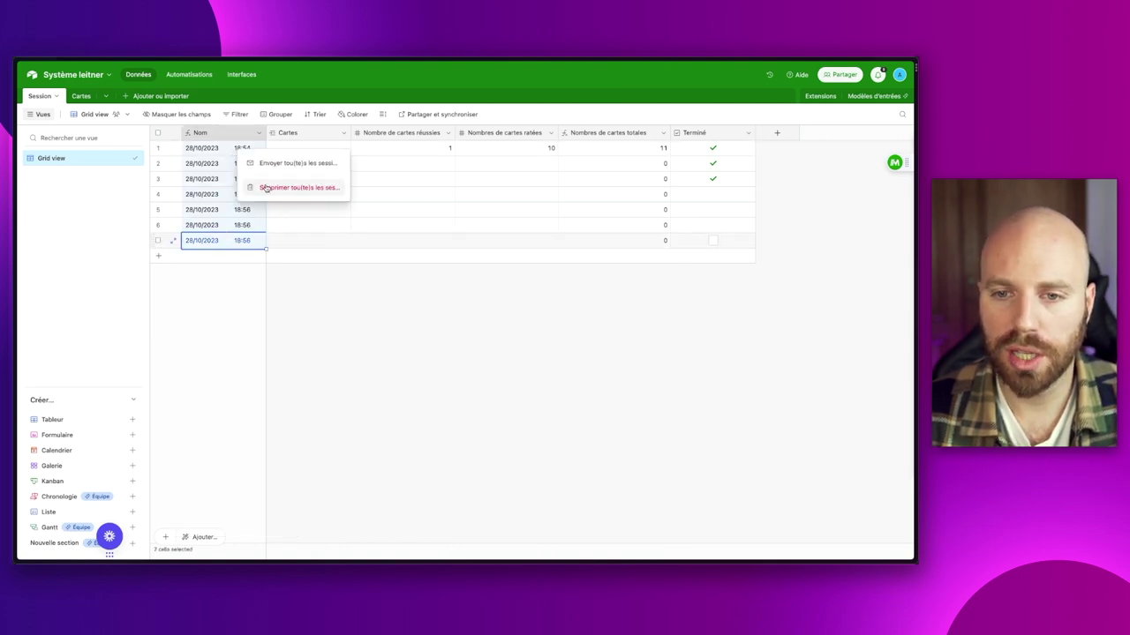
click(265, 188)
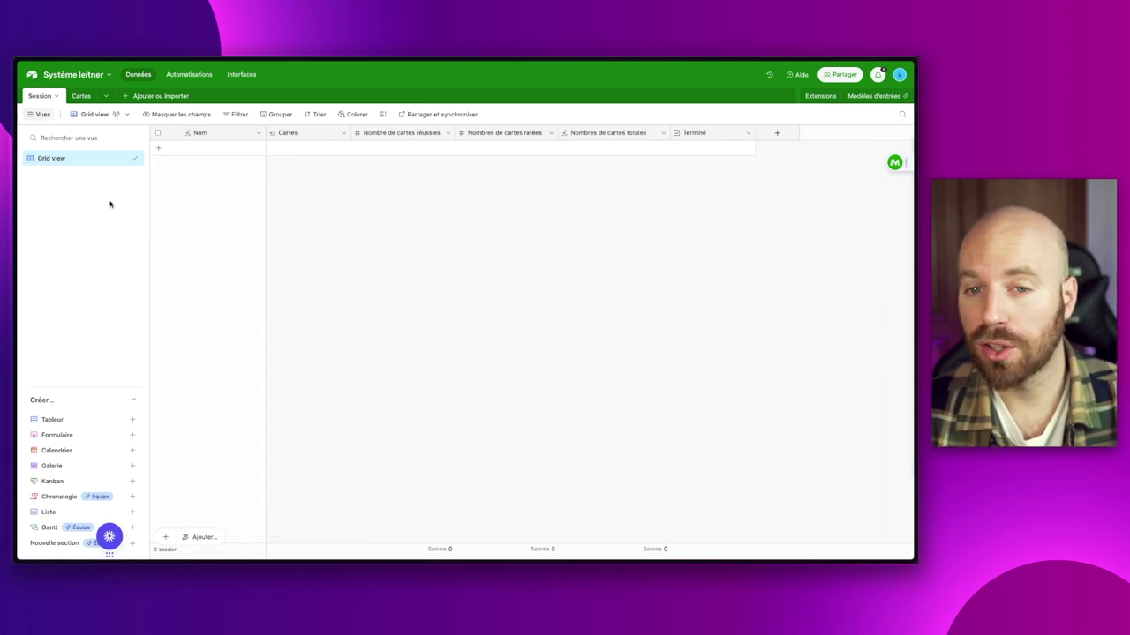
Rename the Cartes table's primary field "Name" as "Recto".
click(79, 97)
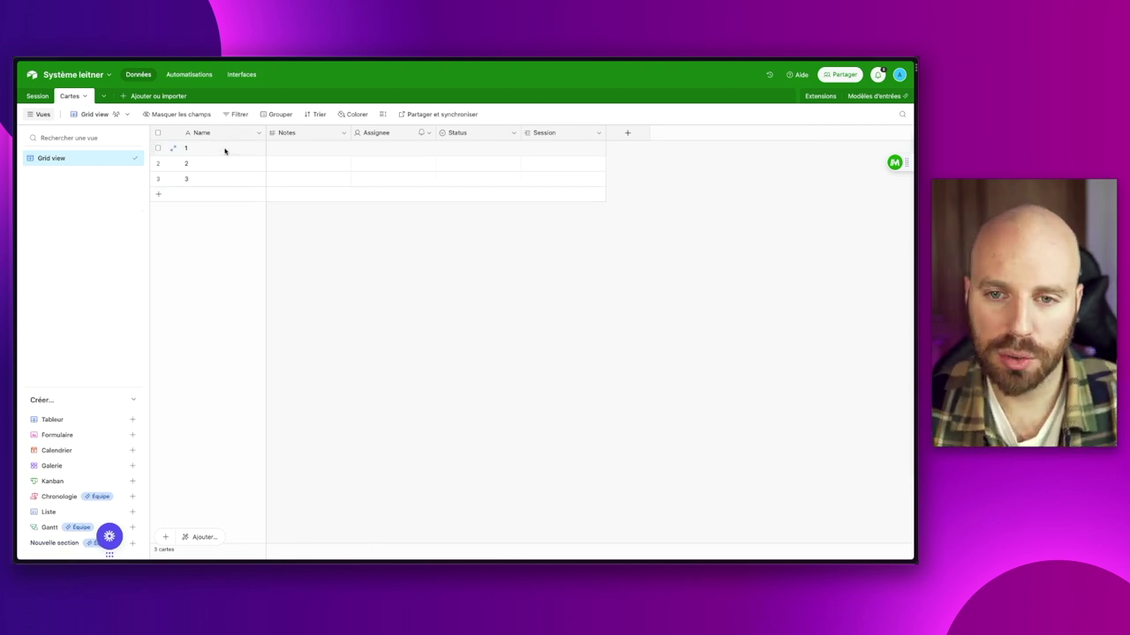
double_click(218, 133)
text(Recto)
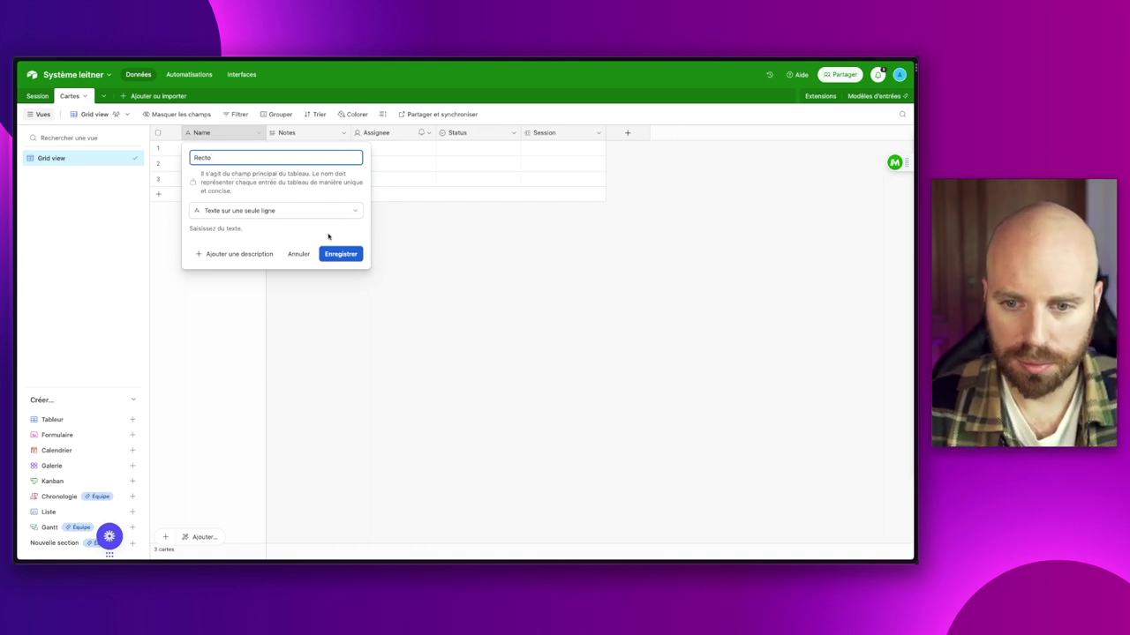
click(335, 254)
click(209, 150)
click(212, 166)
click(212, 179)
key(Escape)
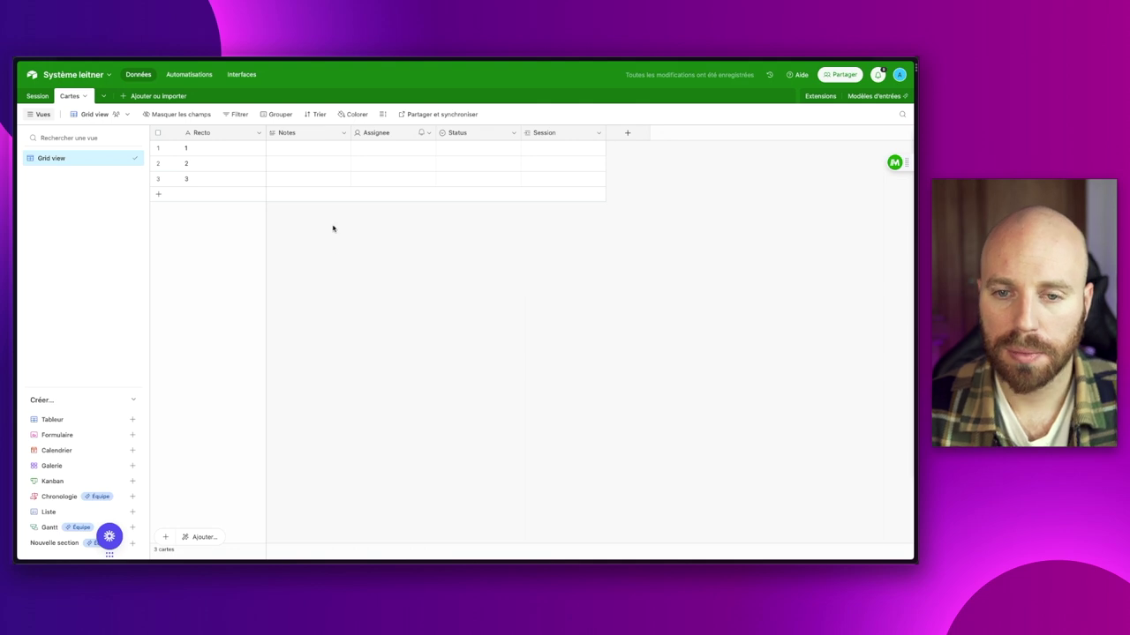
Delete the Notes, Assignee and Status fields from the Cartes table.
click(287, 133)
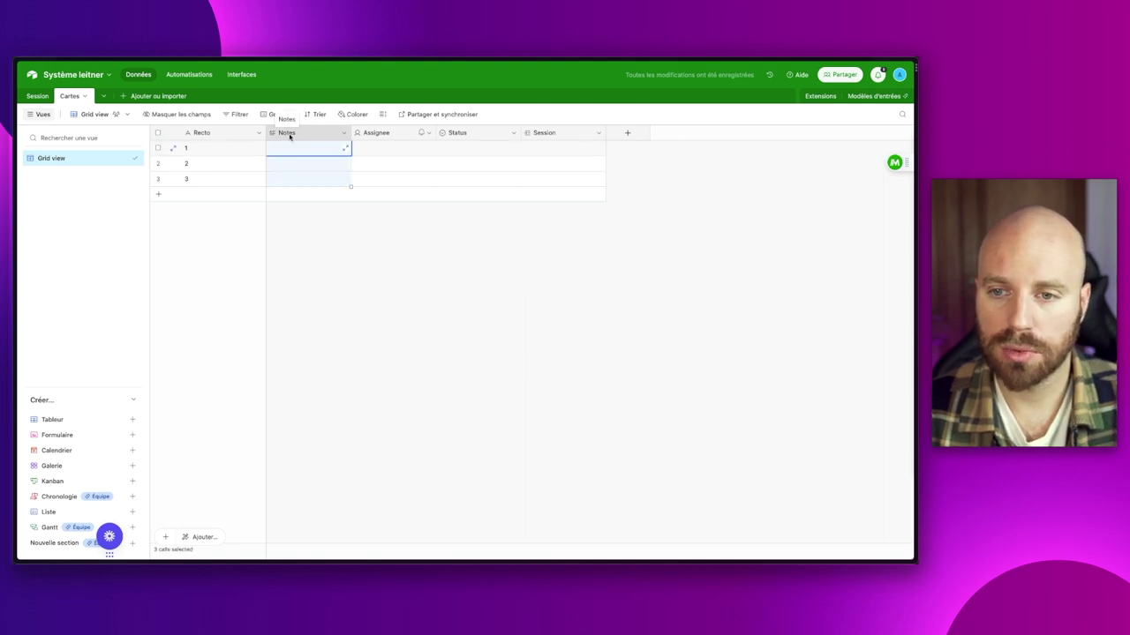
shift+click(461, 133)
right_click(445, 133)
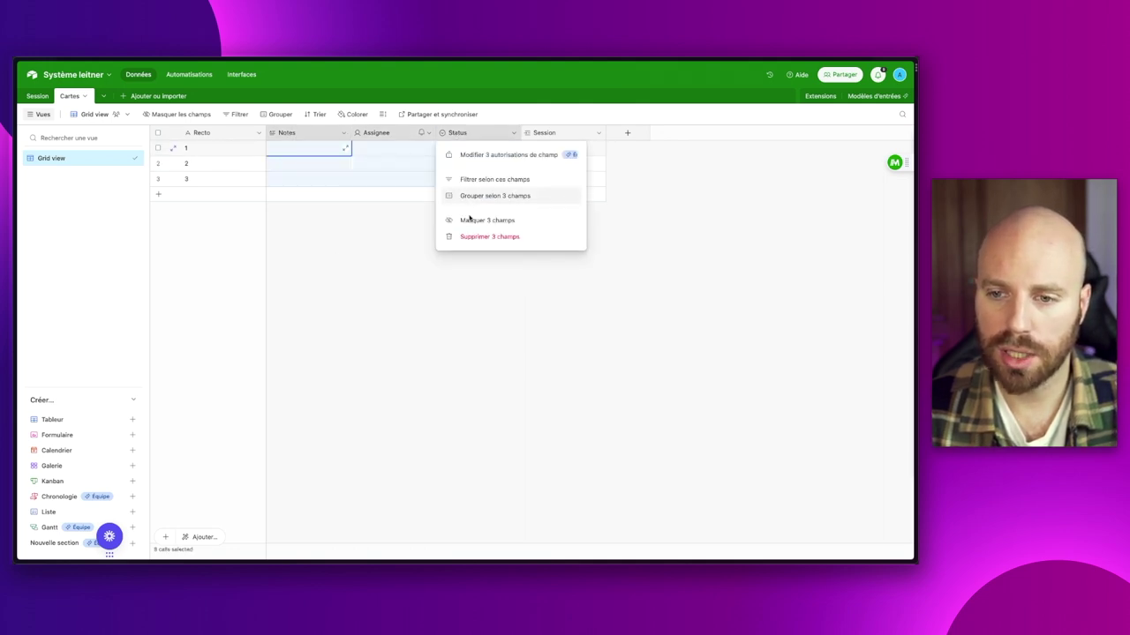
click(476, 237)
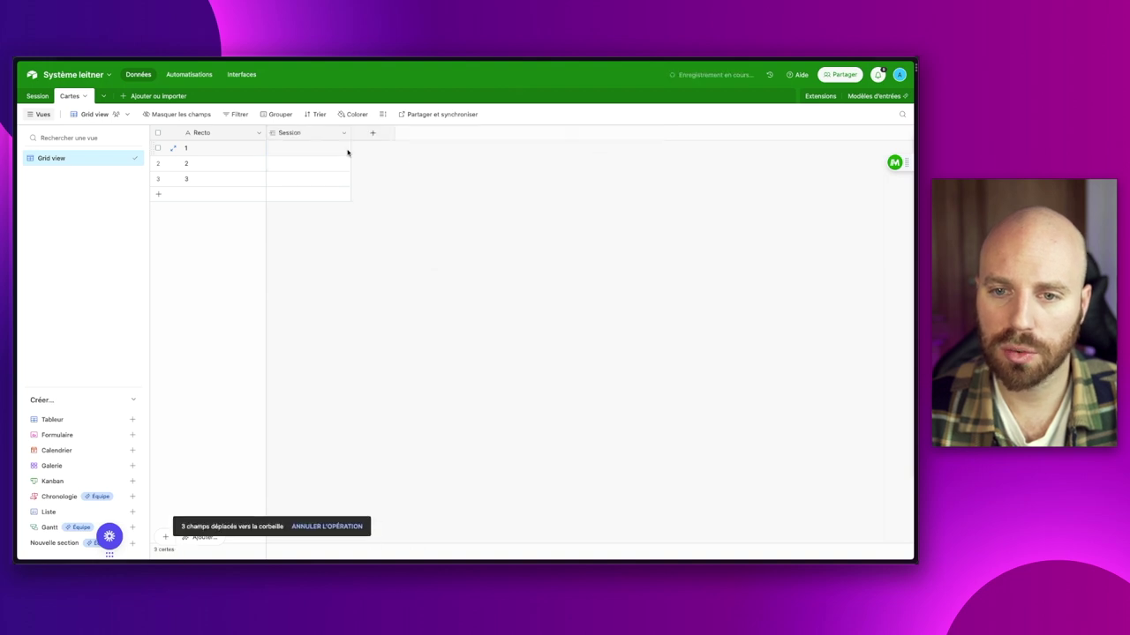
click(302, 156)
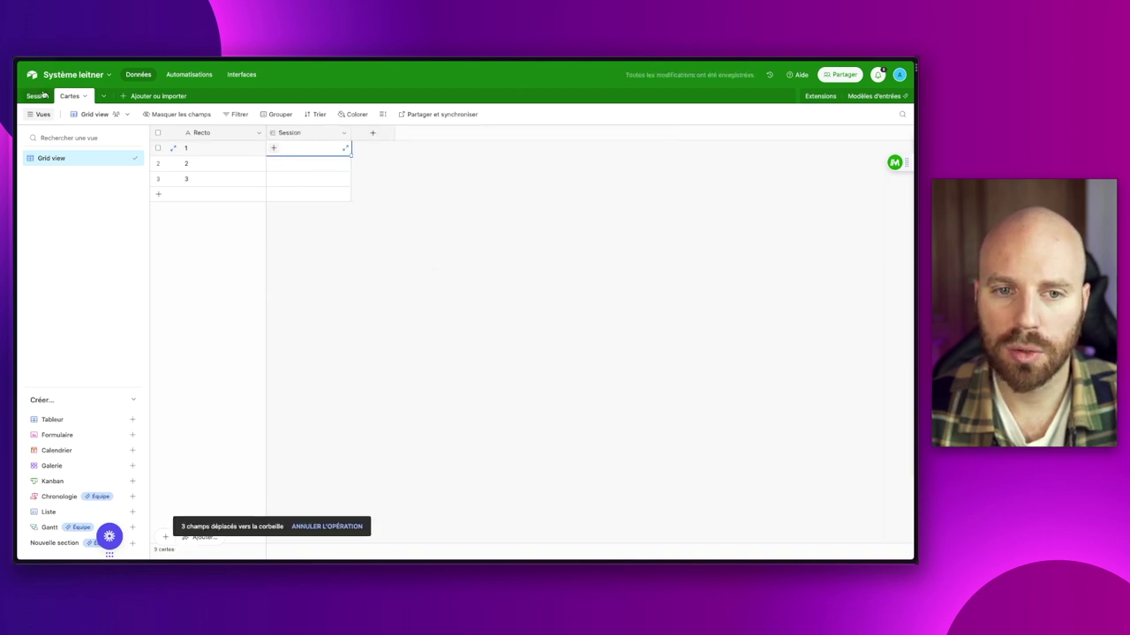
Add a long text field named "Verso (texte)" to the Cartes table.
key(ctrl+shift+Left)
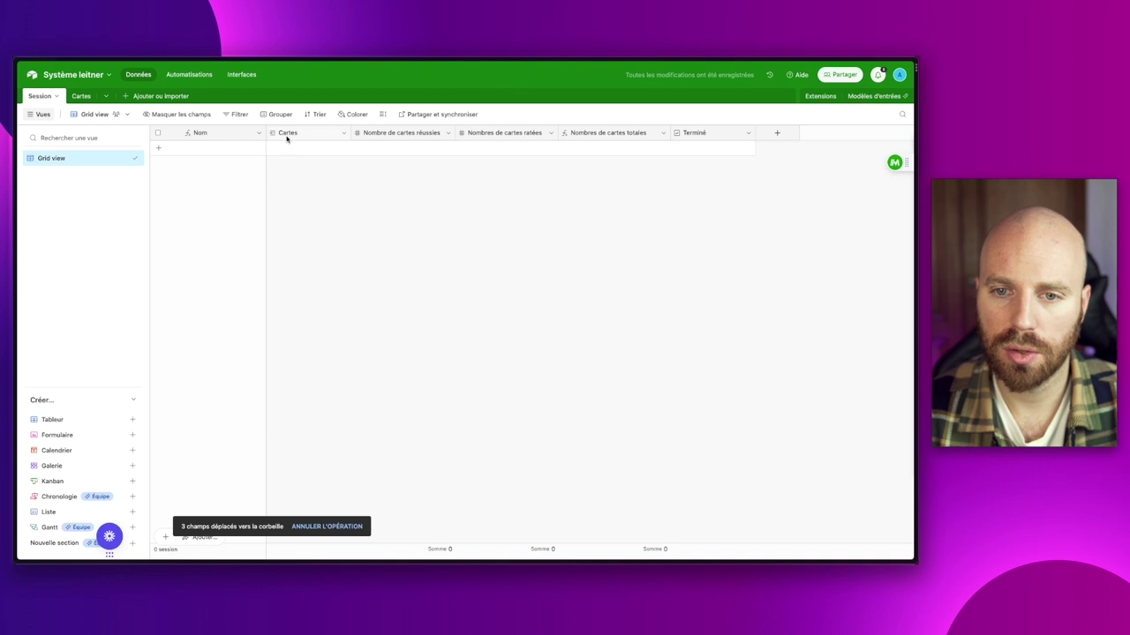
click(79, 96)
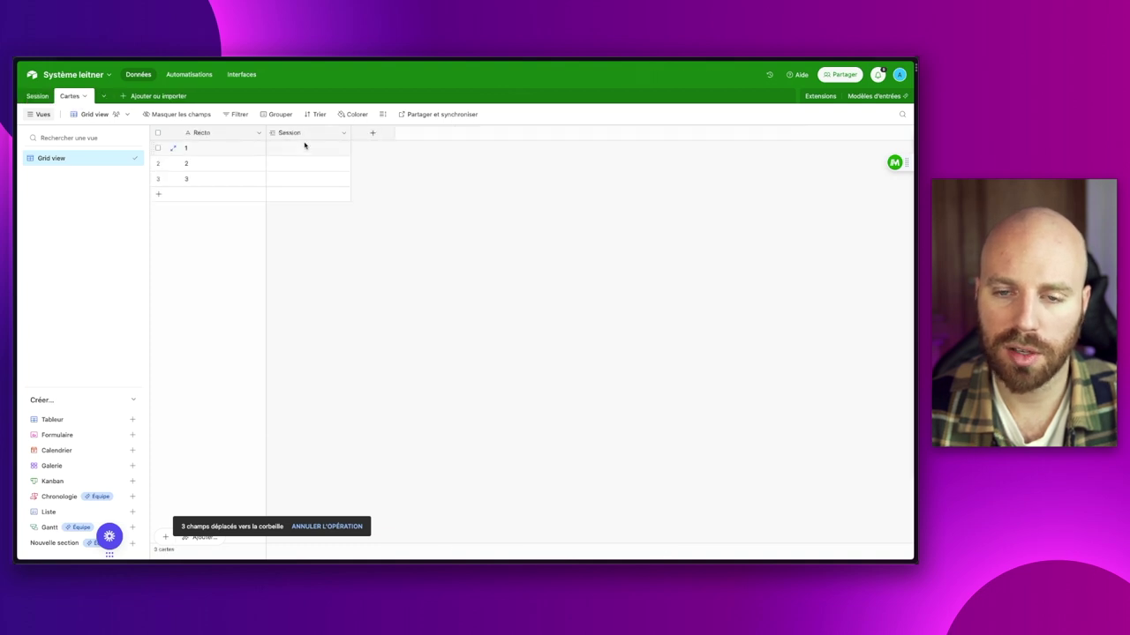
click(373, 135)
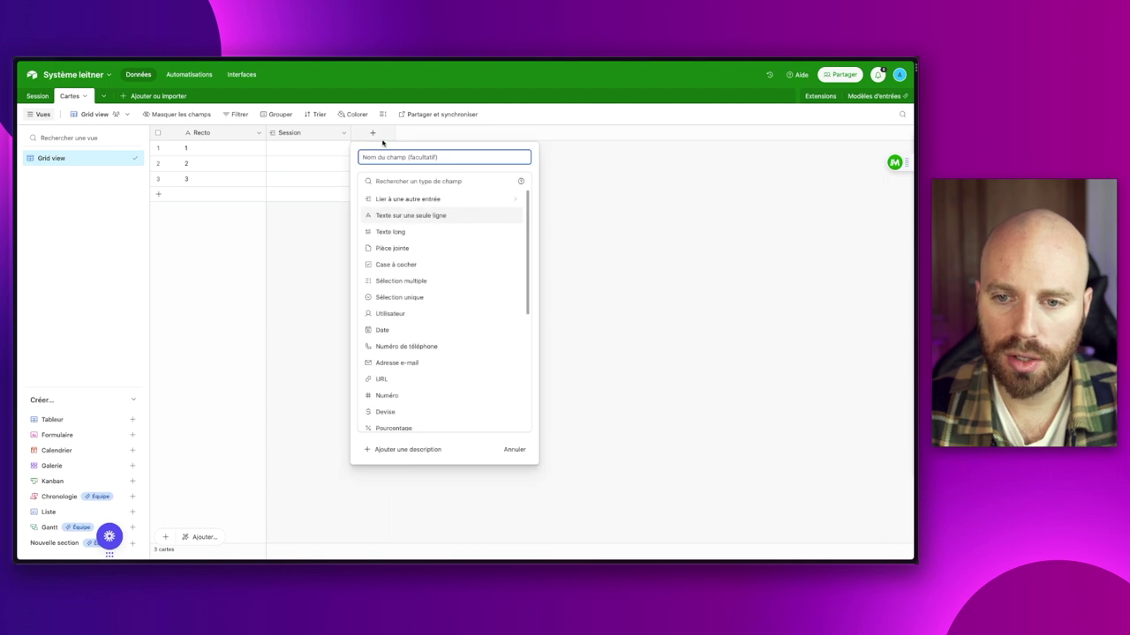
click(418, 235)
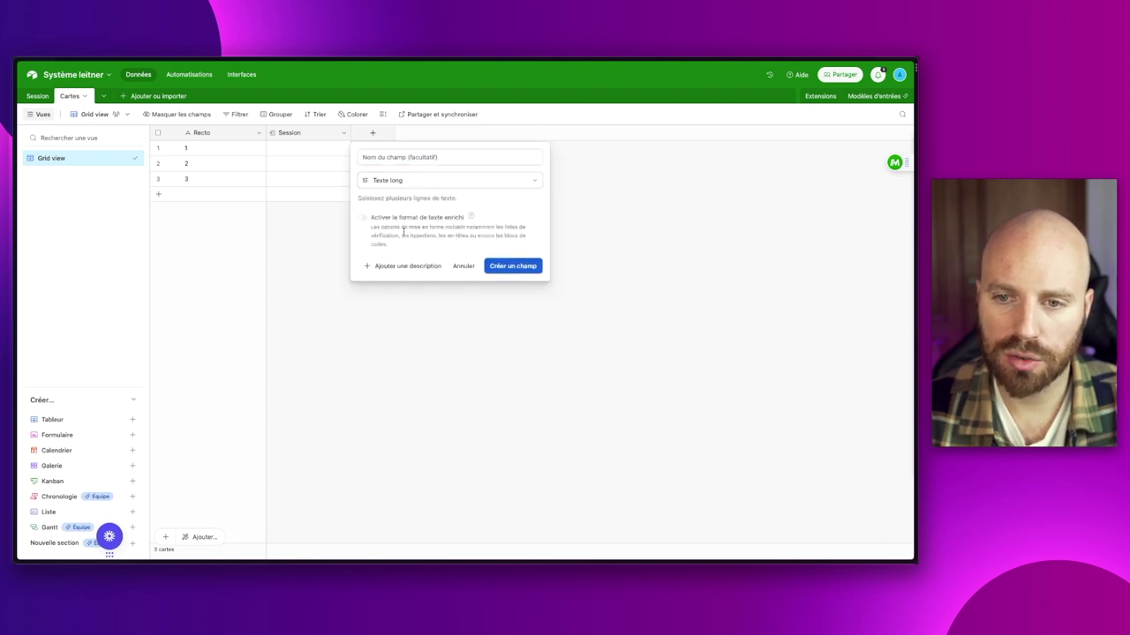
click(398, 168)
text(Vers)
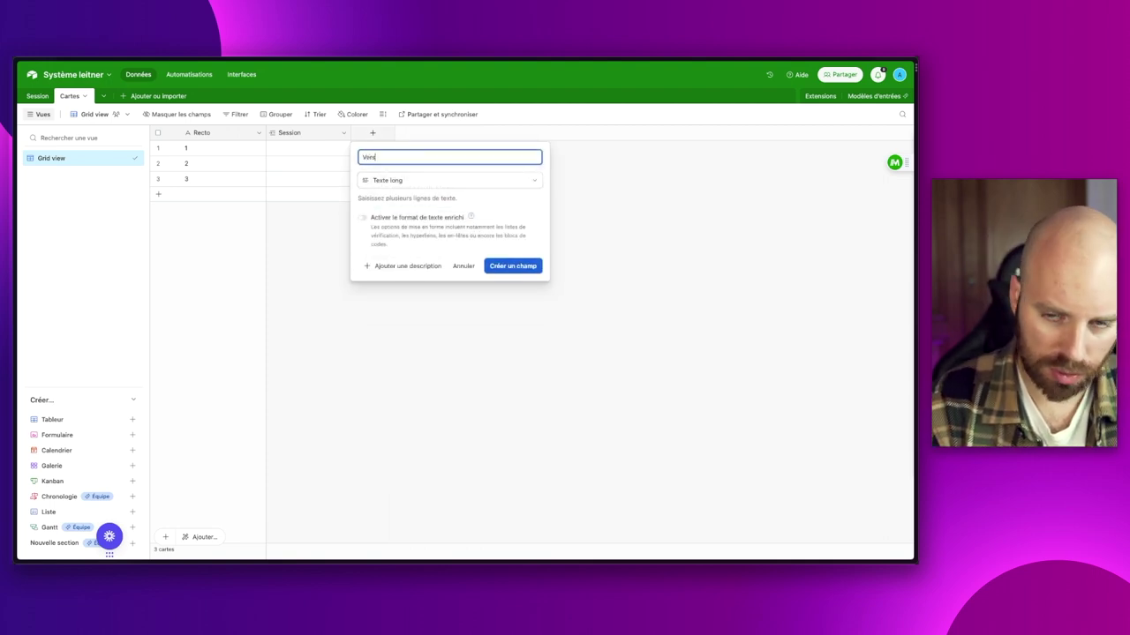
text(o (texte)
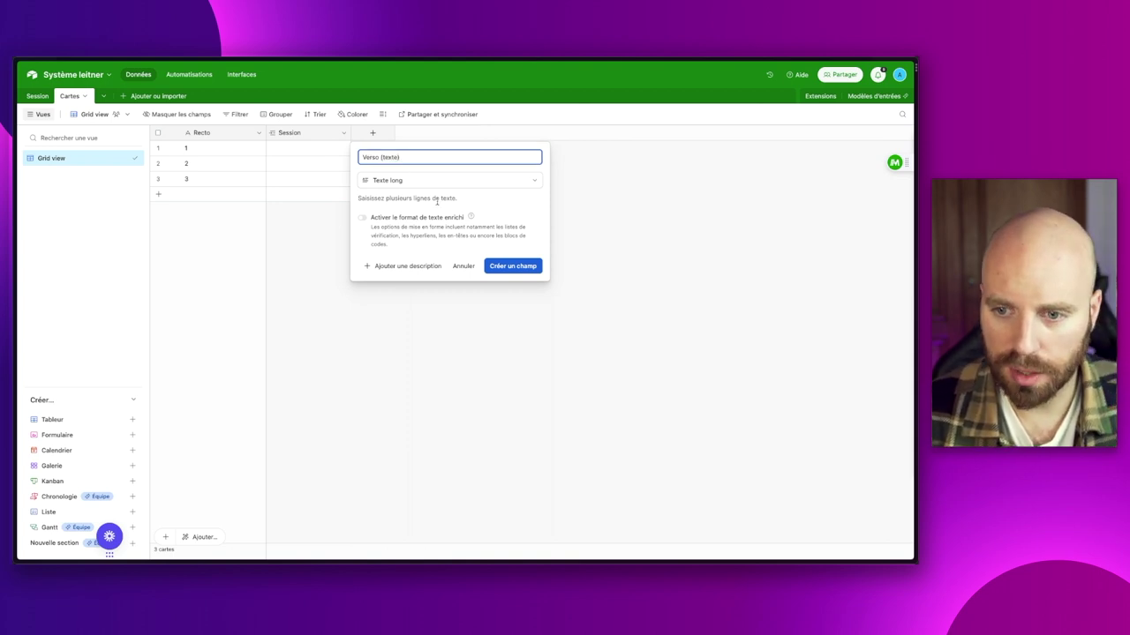
click(500, 266)
Add an attachment field named "Verso (Image)" and move the Session field after it.
click(448, 133)
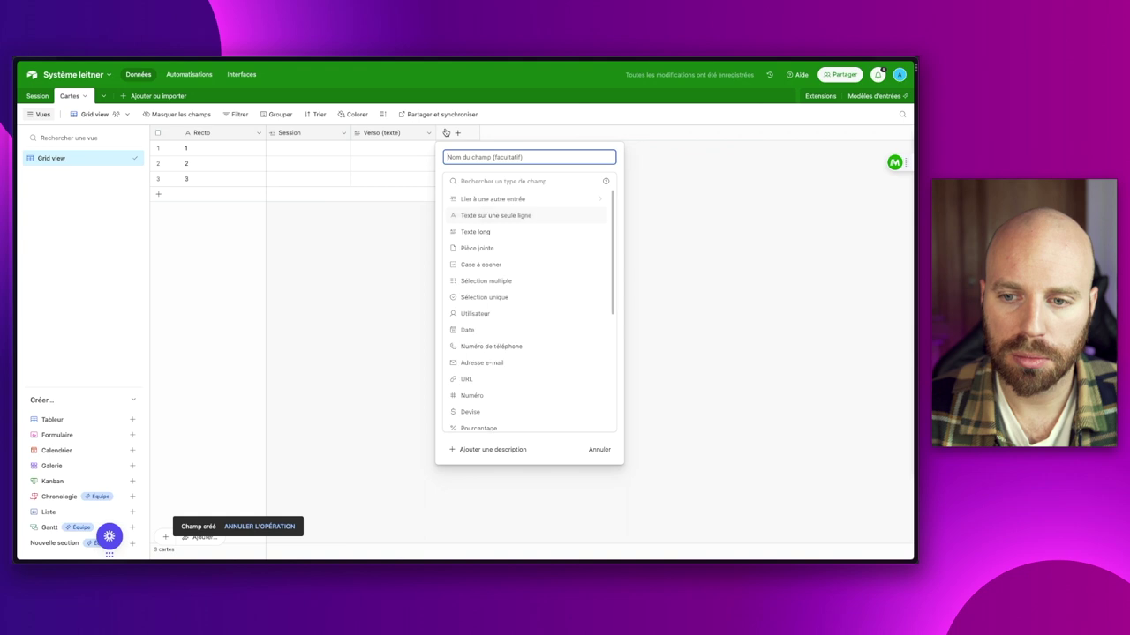
click(490, 250)
click(485, 159)
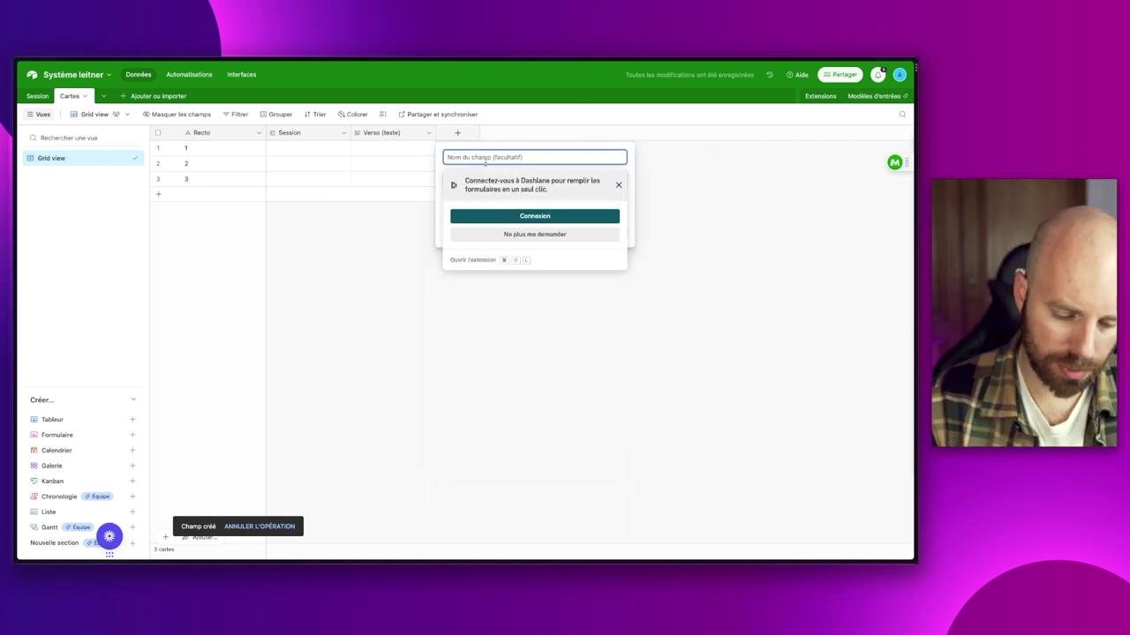
text(Verso)
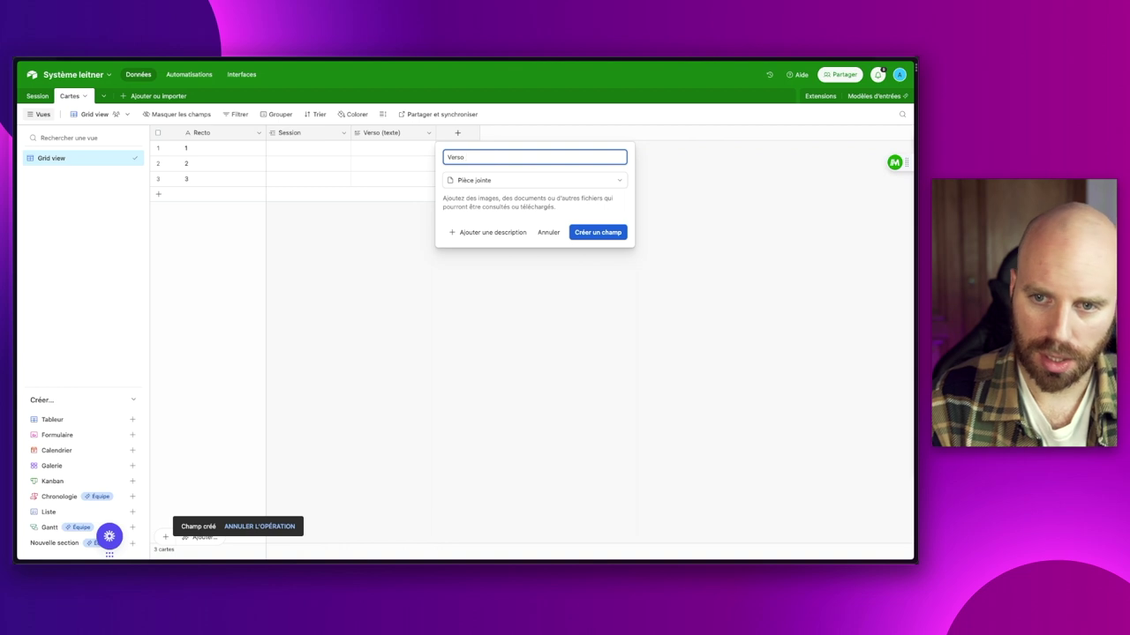
text( (Ima)
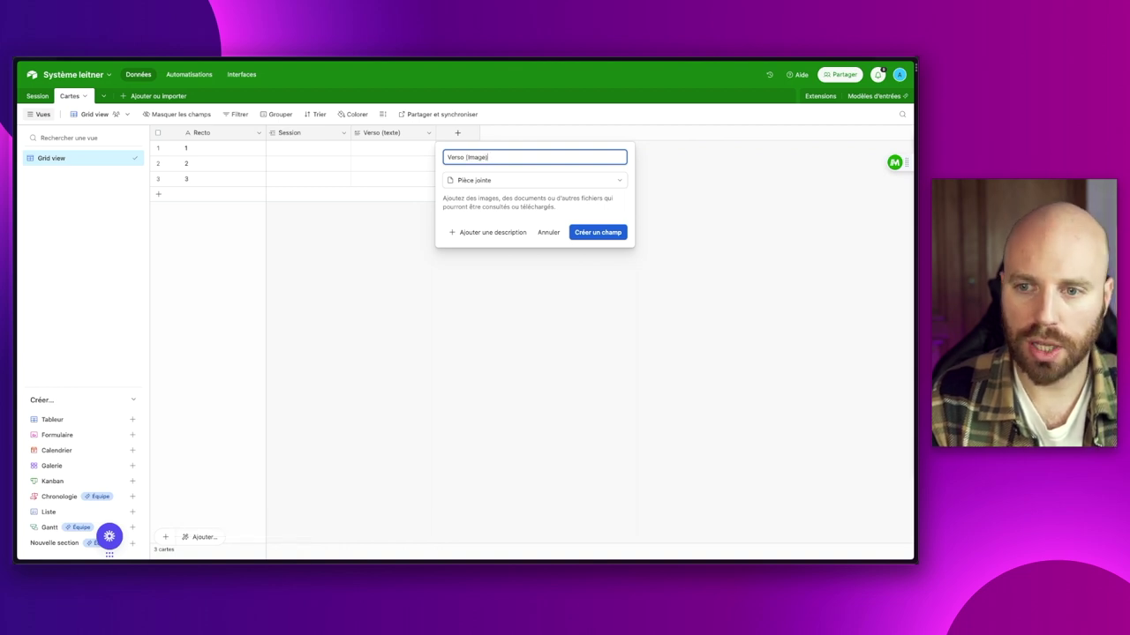
text(ge))
click(600, 234)
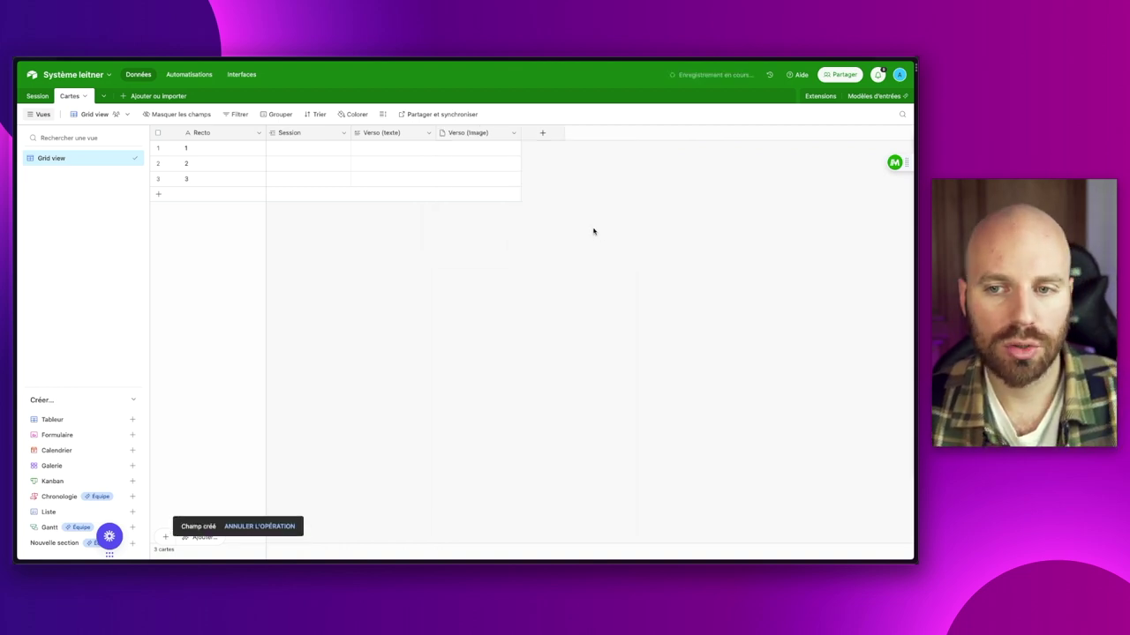
drag(313, 132, 534, 139)
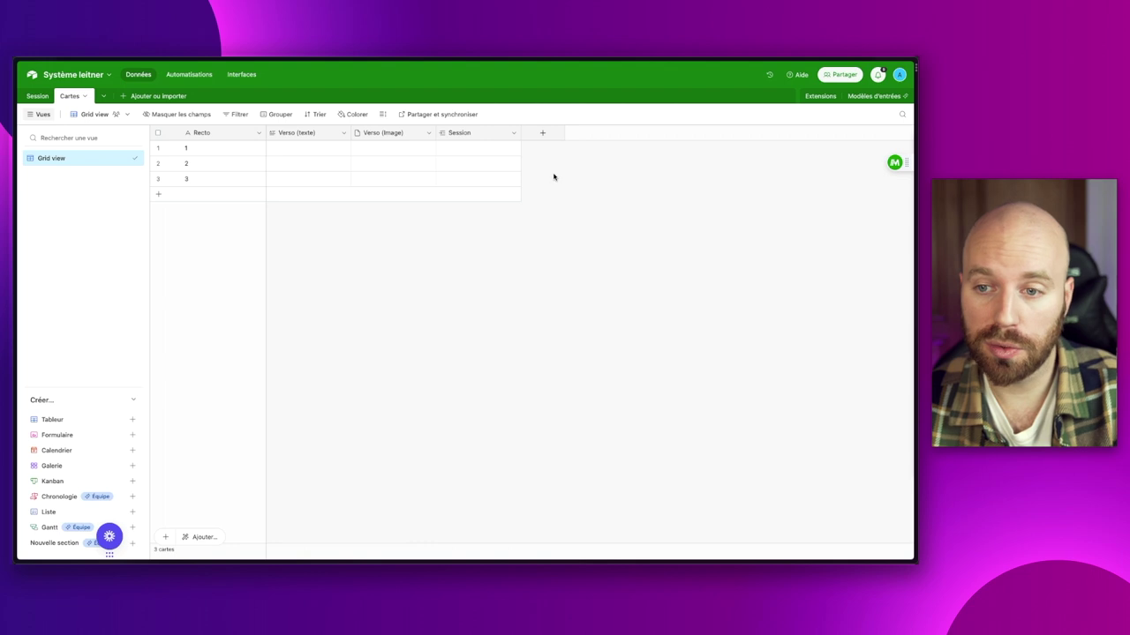
Set up a new single-select field named "Validation" with a green option OUI.
click(543, 135)
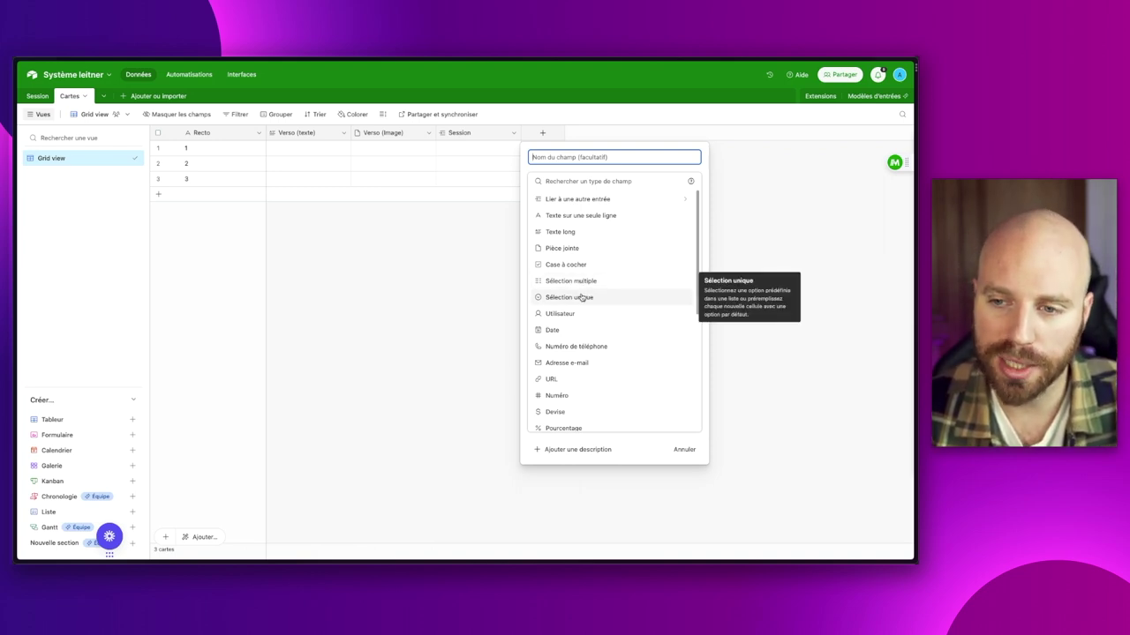
click(581, 297)
click(573, 158)
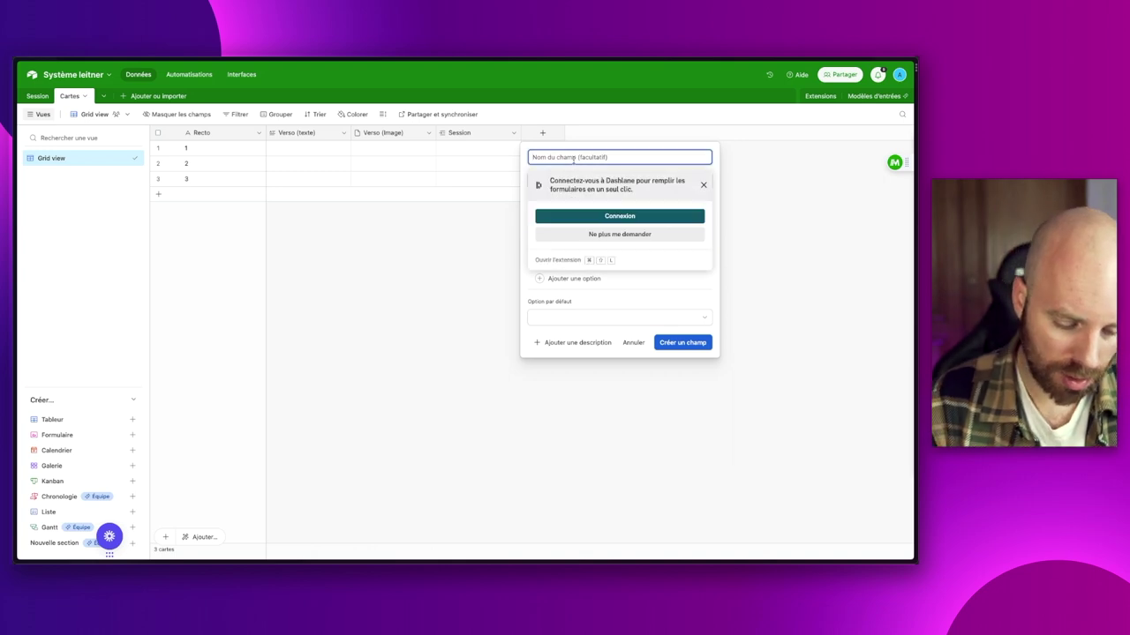
text(Val)
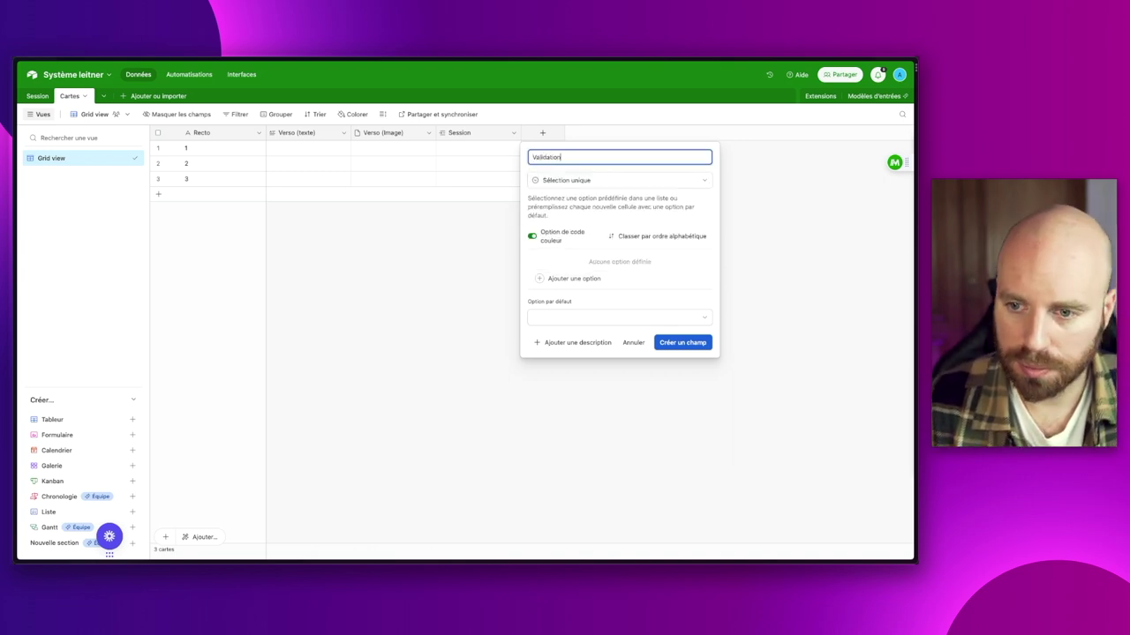
text(idation)
click(575, 278)
text(OUI)
click(539, 261)
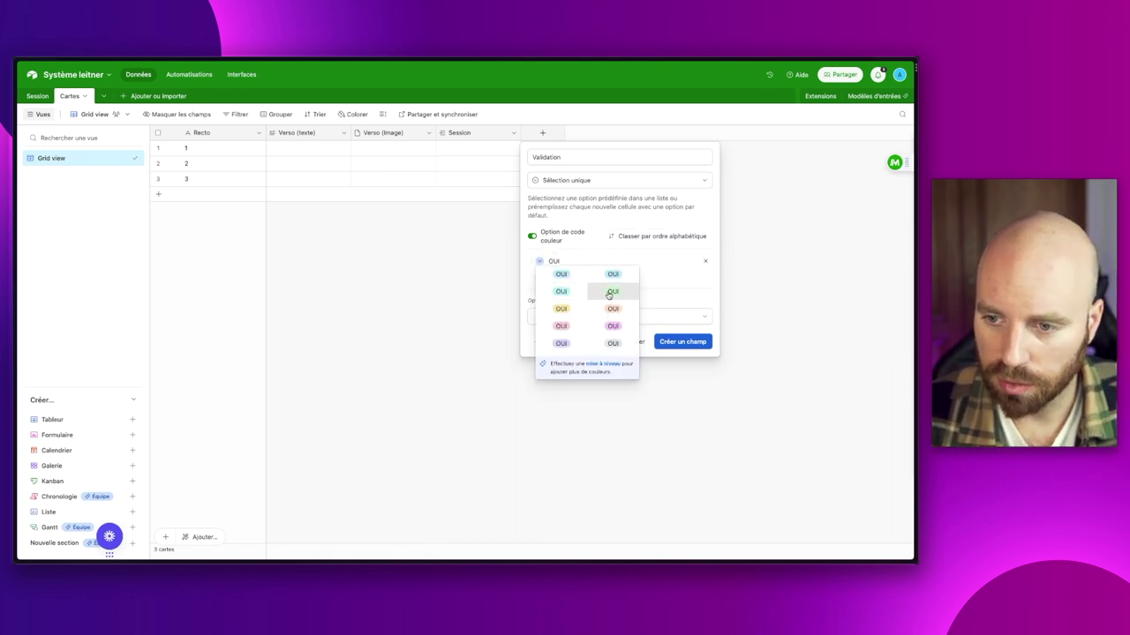
click(609, 293)
Add a red option NON and create the Validation field.
click(560, 279)
text(NON)
click(539, 277)
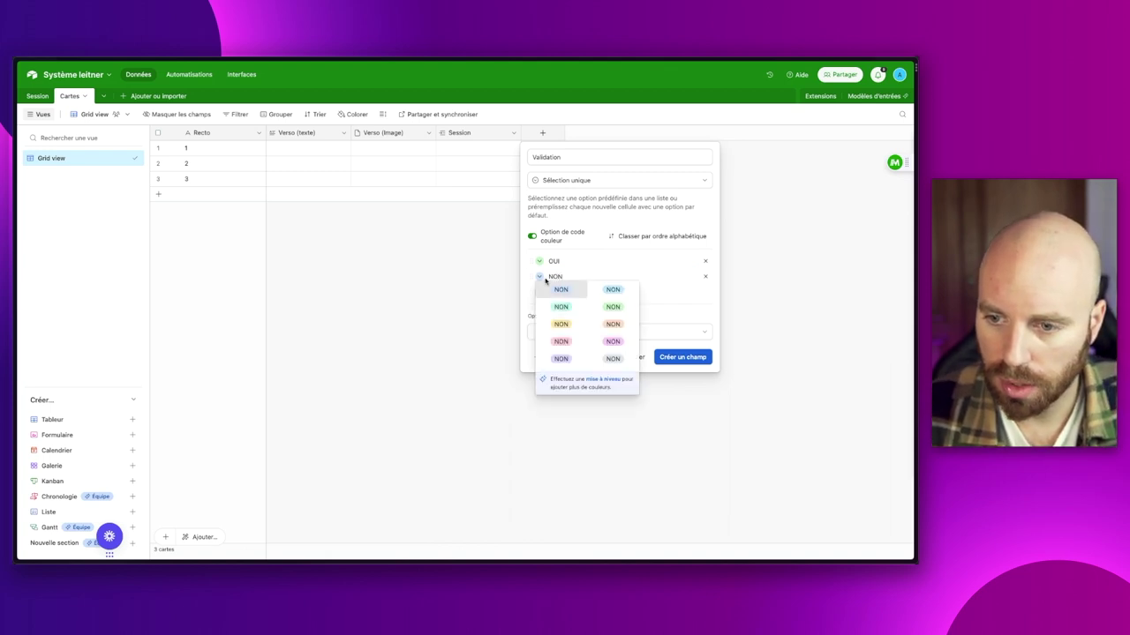
click(561, 342)
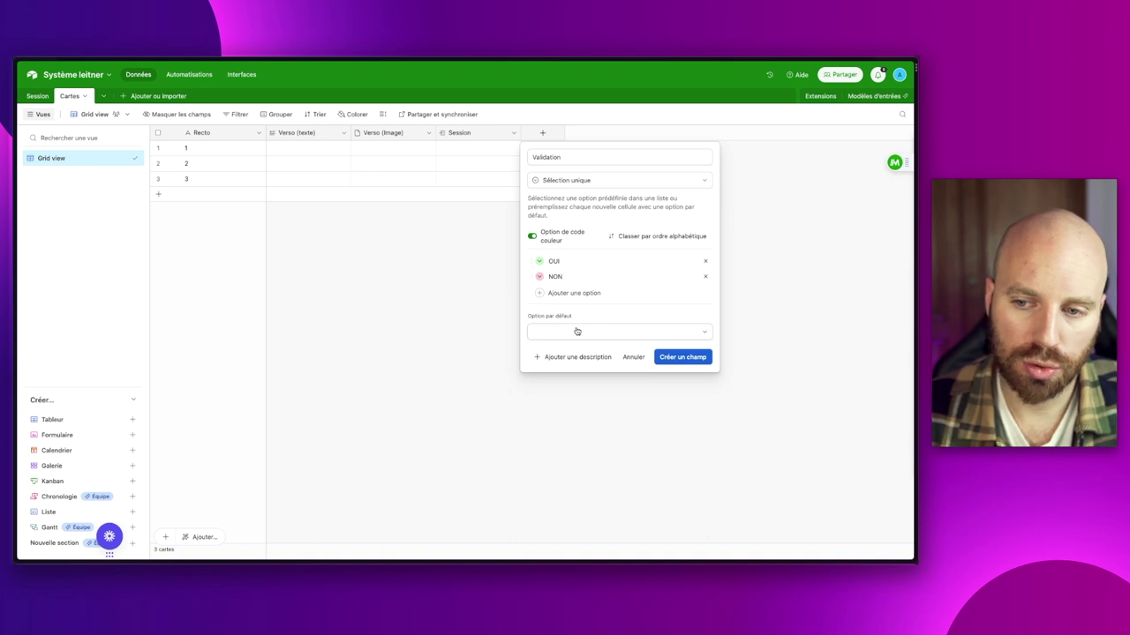
click(683, 358)
Try out the Validation options on the first card and clear the cell again.
click(565, 149)
click(564, 150)
click(565, 196)
click(573, 147)
click(544, 215)
click(559, 149)
key(BackSpace)
click(665, 207)
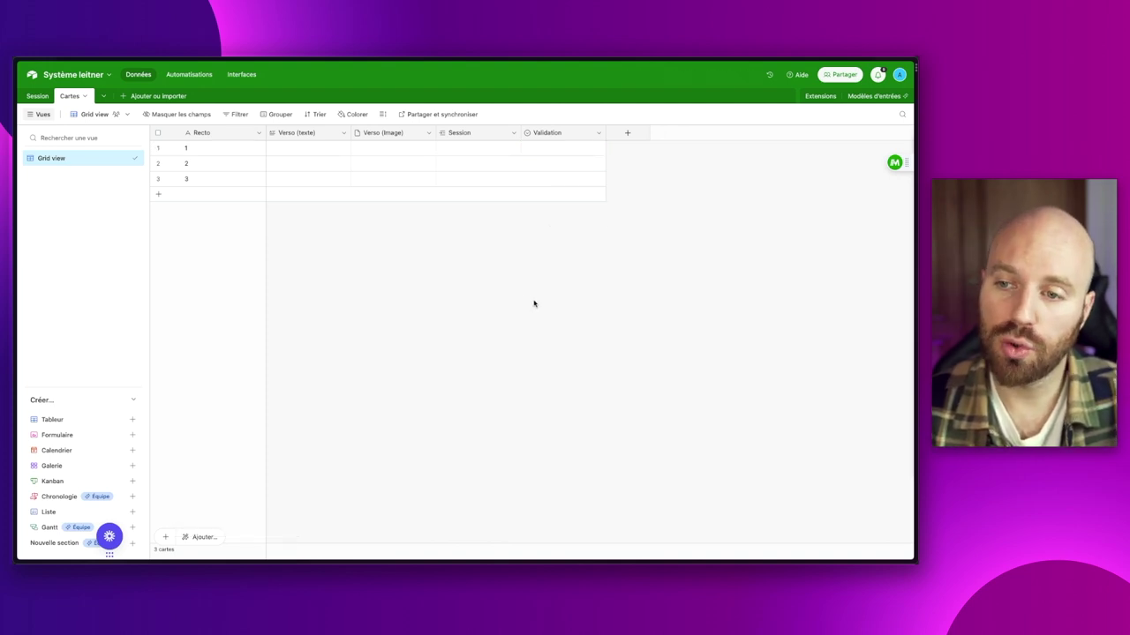
Add a number field named "Incrément de sessions passées" with 0 decimals and fit its column width to the name.
click(634, 136)
scroll(674, 360, down, 1)
scroll(673, 359, down, 1)
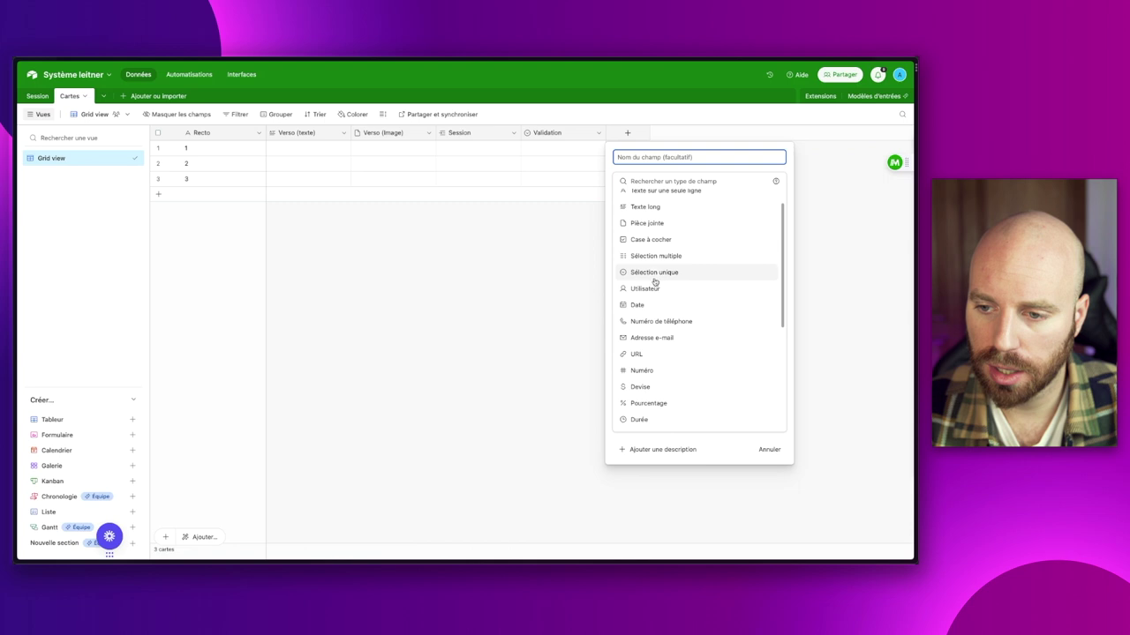
click(642, 371)
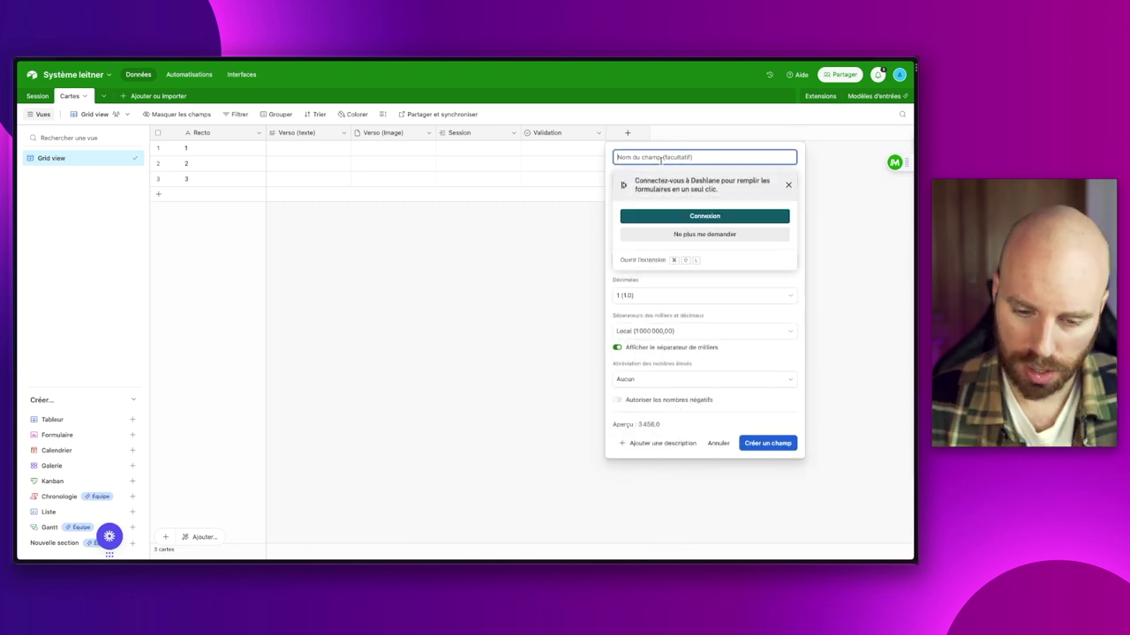
text(Incrément s)
key(ctrl+a)
text(Tri)
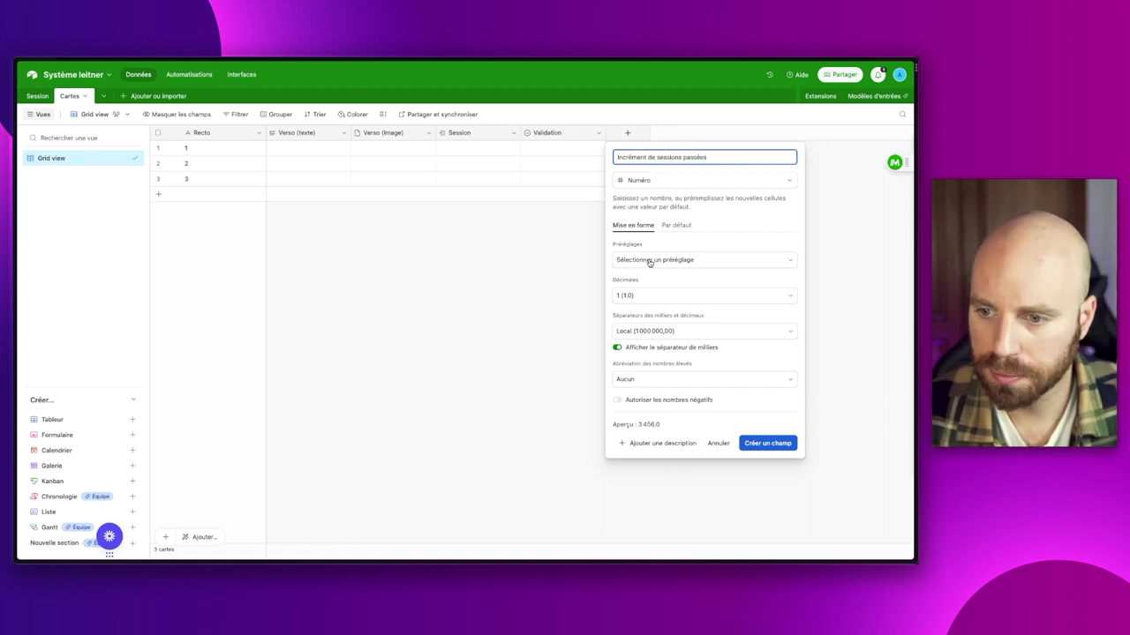
click(661, 298)
click(642, 330)
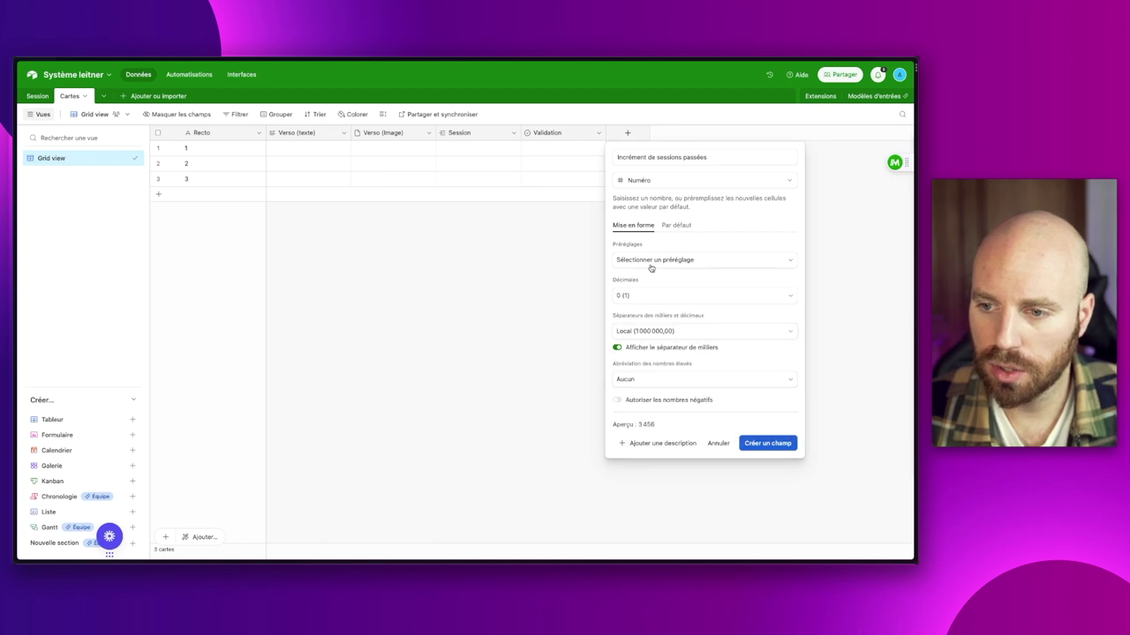
click(755, 442)
drag(730, 132, 724, 133)
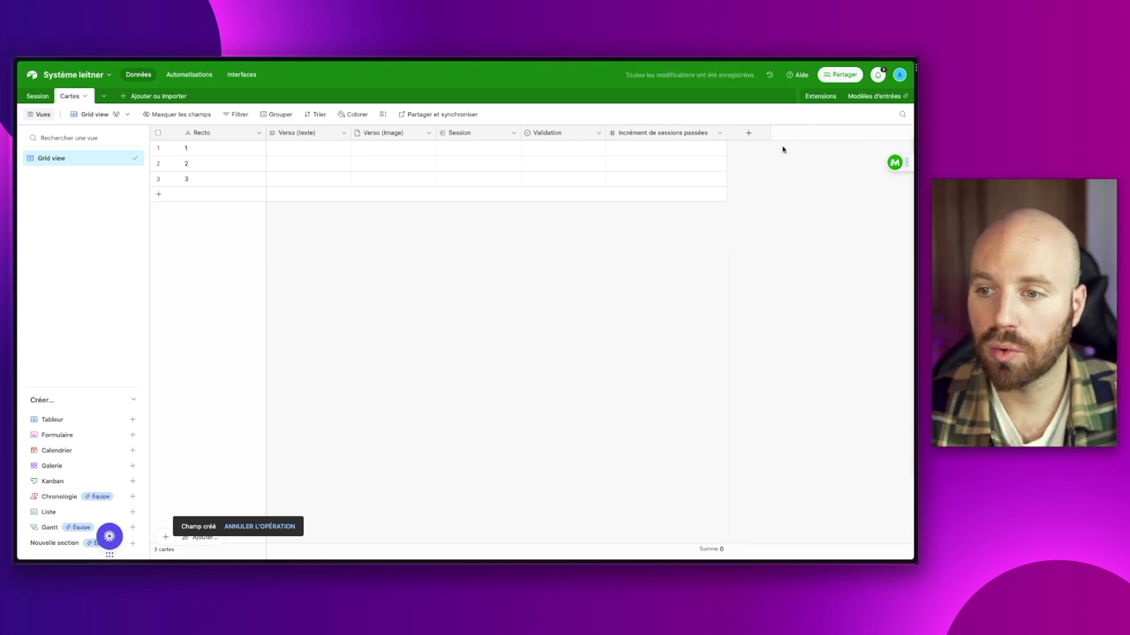
Add a number field named "Incrément de sessions réussies" with 0 decimals.
click(749, 132)
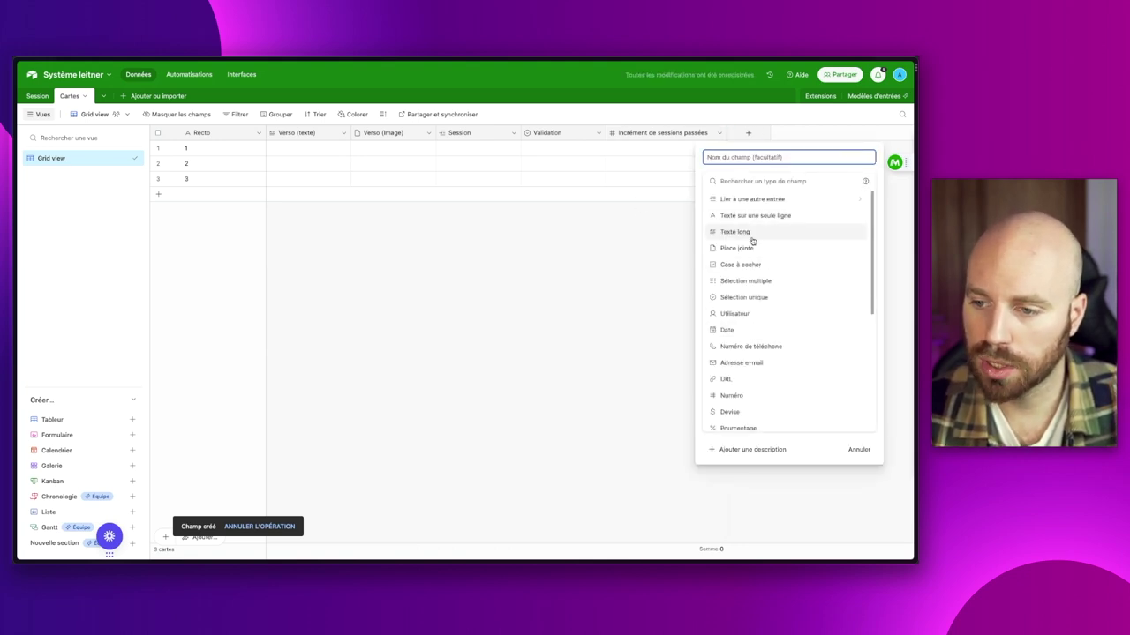
click(744, 395)
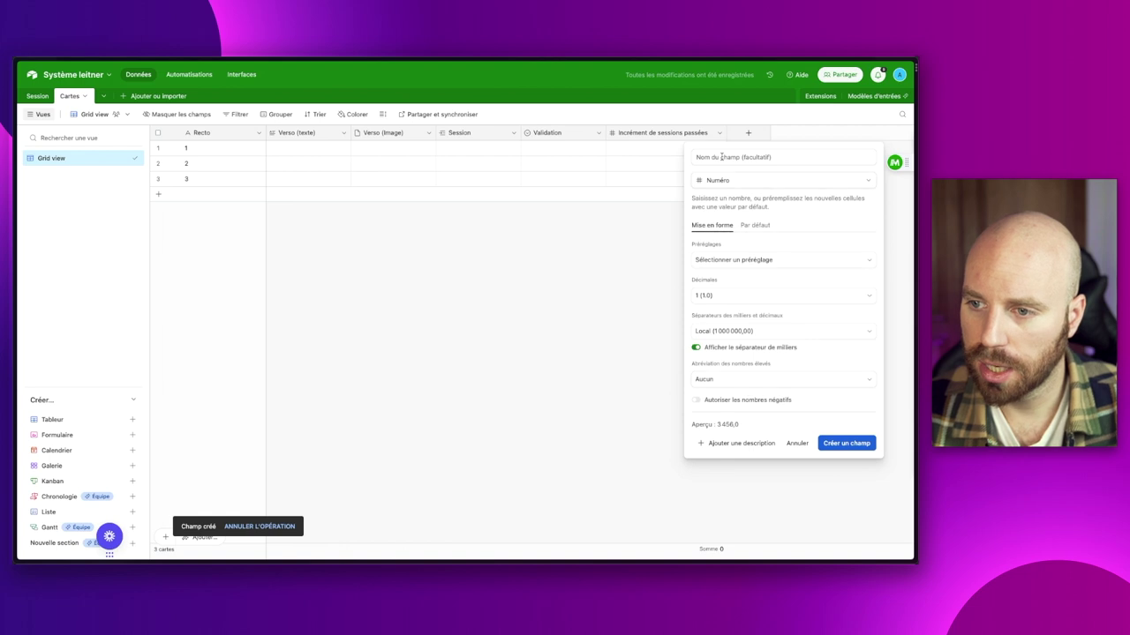
click(722, 156)
text(Incrément de sessions réussies)
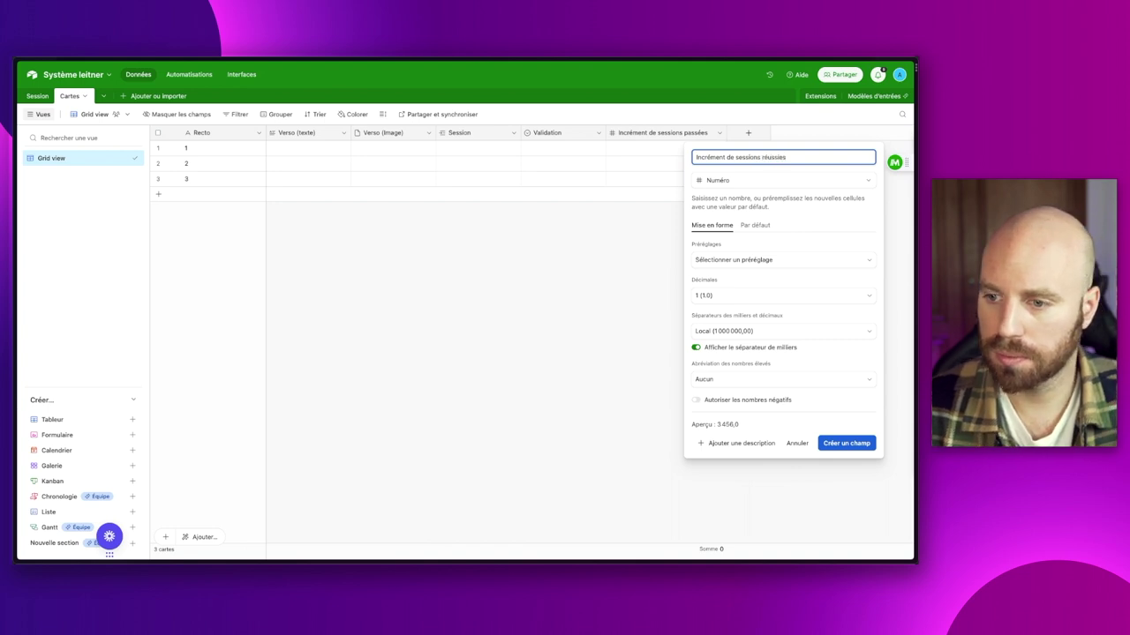
click(732, 297)
click(715, 330)
click(843, 443)
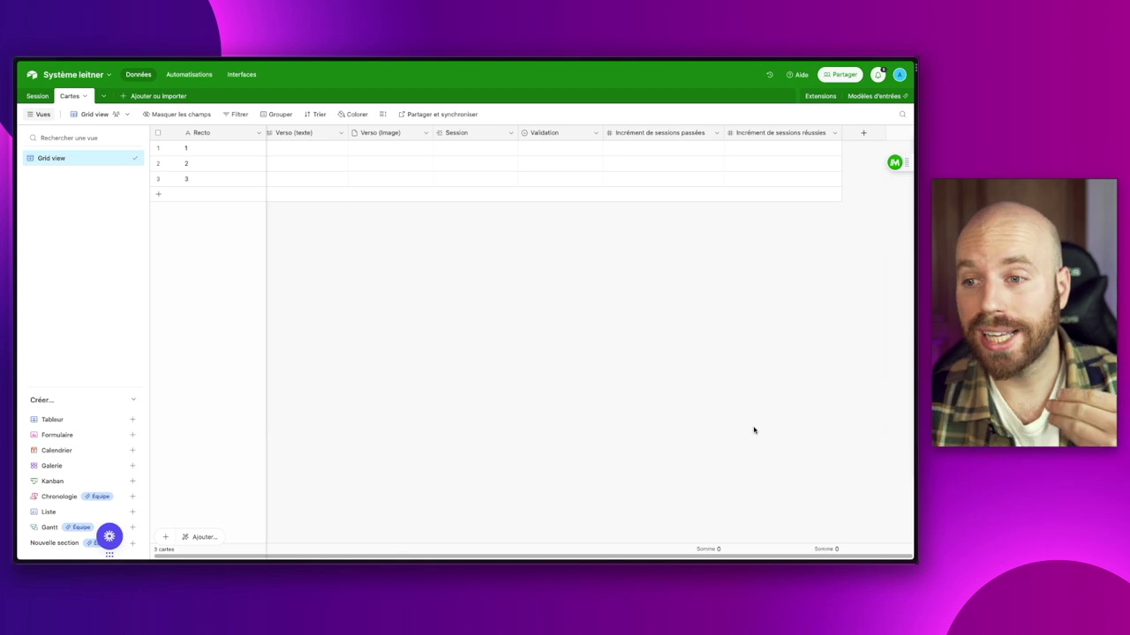
Set the default value of the "Incrément de sessions passées" field to 0.
double_click(667, 133)
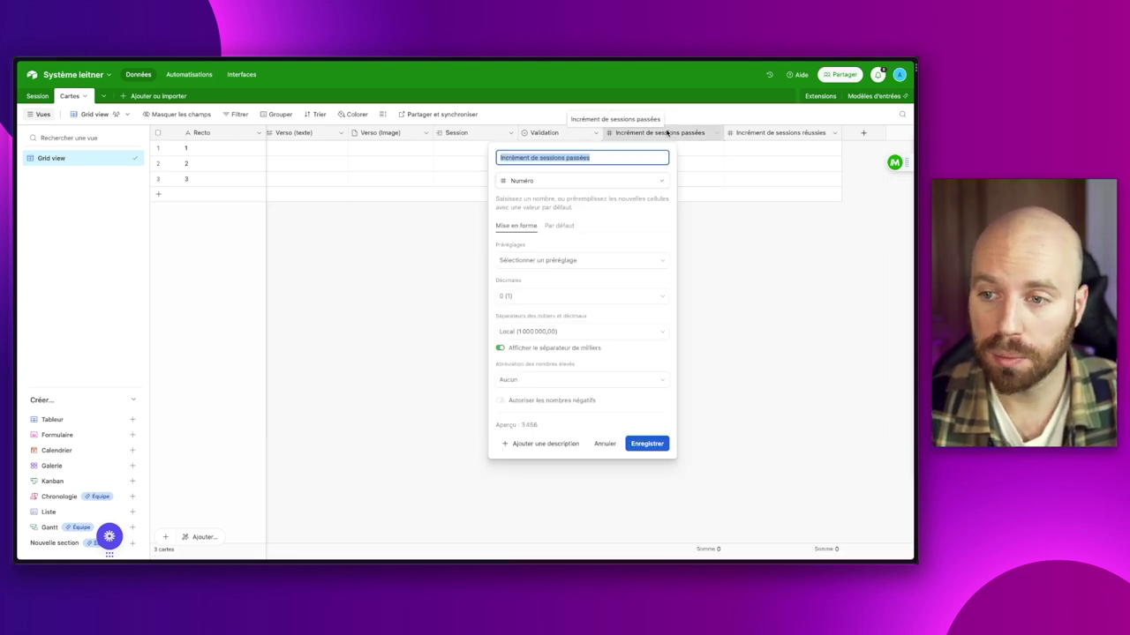
click(552, 226)
click(556, 249)
text(0)
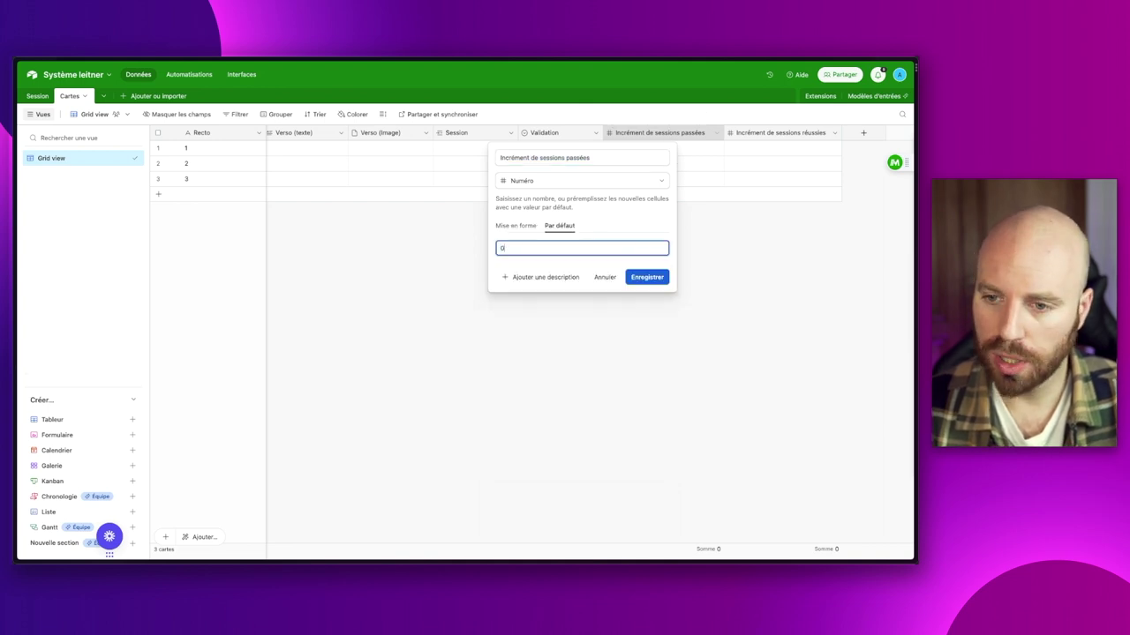
click(657, 279)
Set the default value of the "Incrément de sessions réussies" field to 0.
double_click(788, 135)
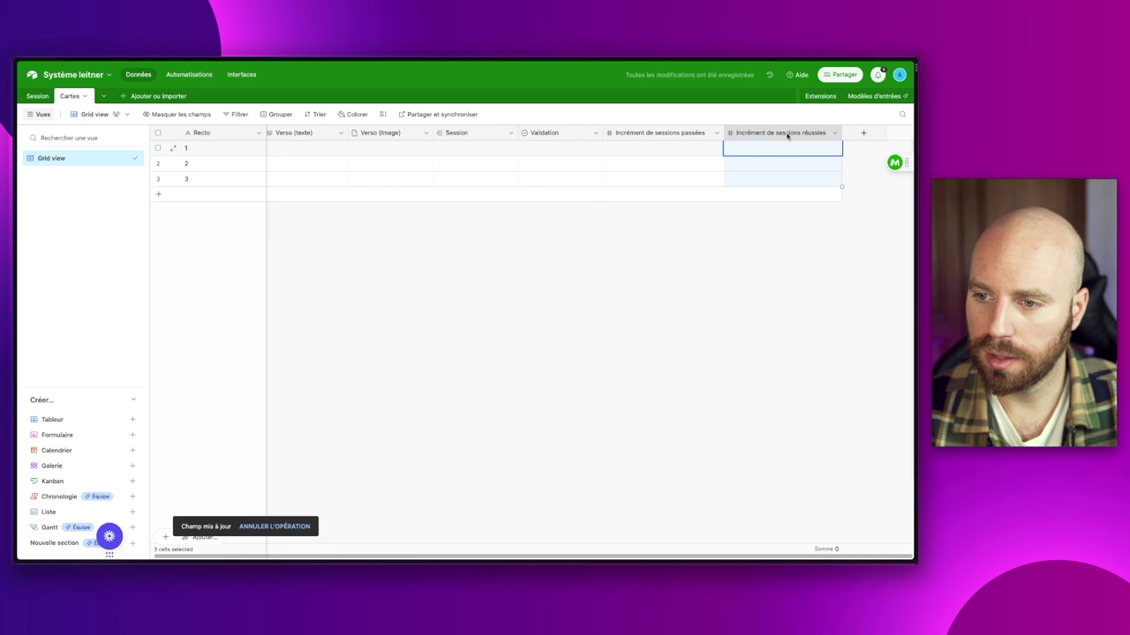
click(559, 226)
click(556, 249)
text(0)
click(646, 278)
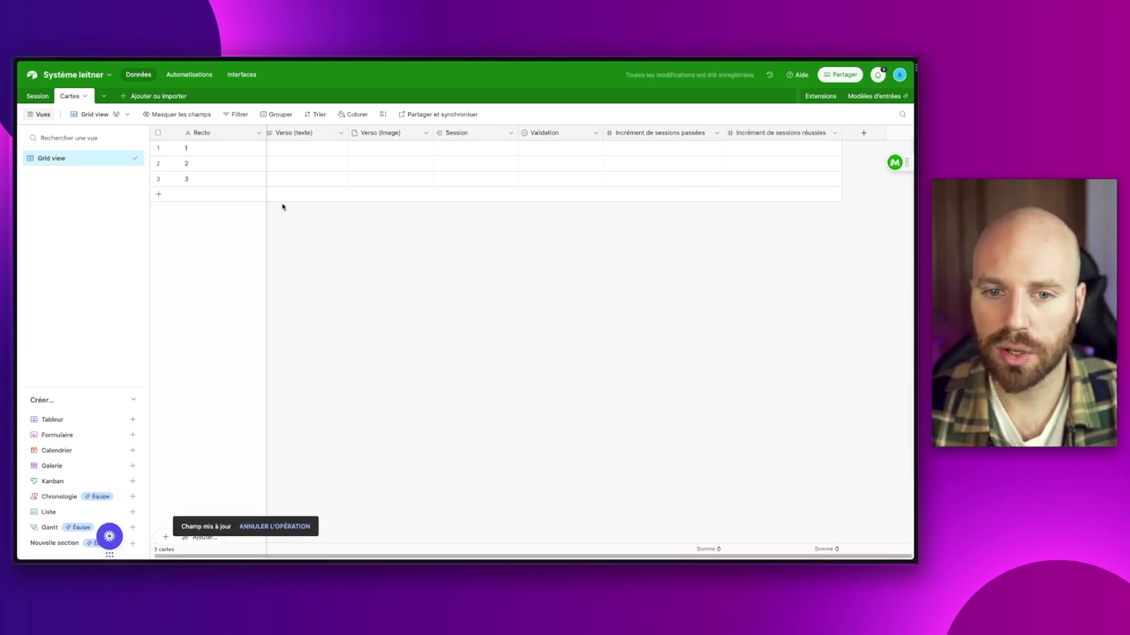
Fill both increment fields of the three existing cards with 0, copying the defaults from three temporary blank records.
click(158, 194)
click(228, 210)
click(210, 226)
click(373, 305)
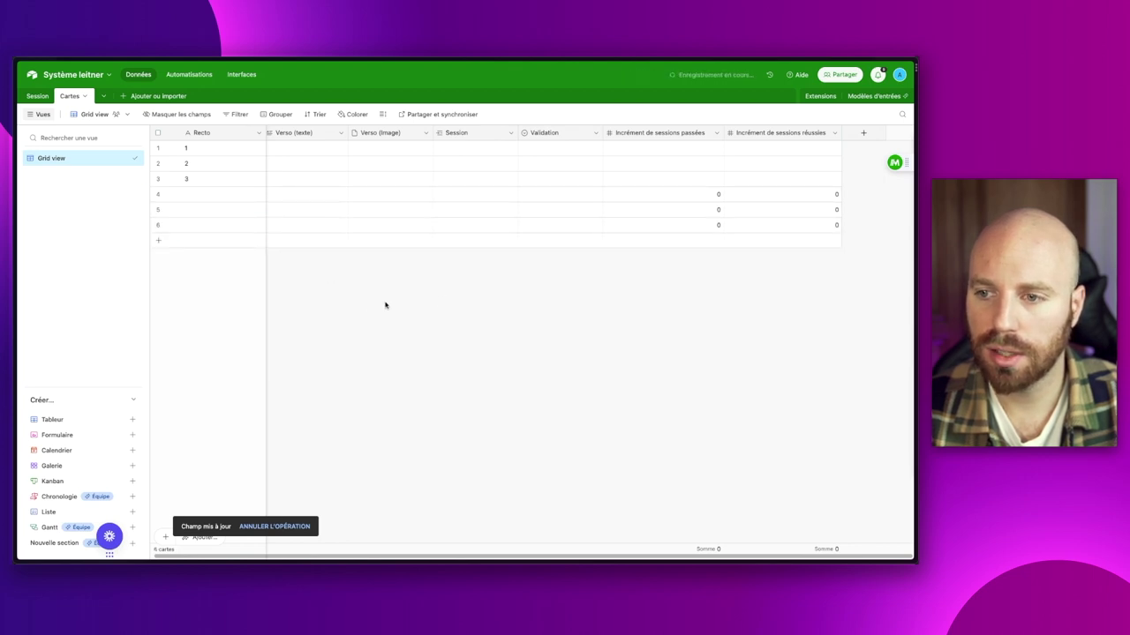
drag(706, 196, 795, 226)
click(812, 319)
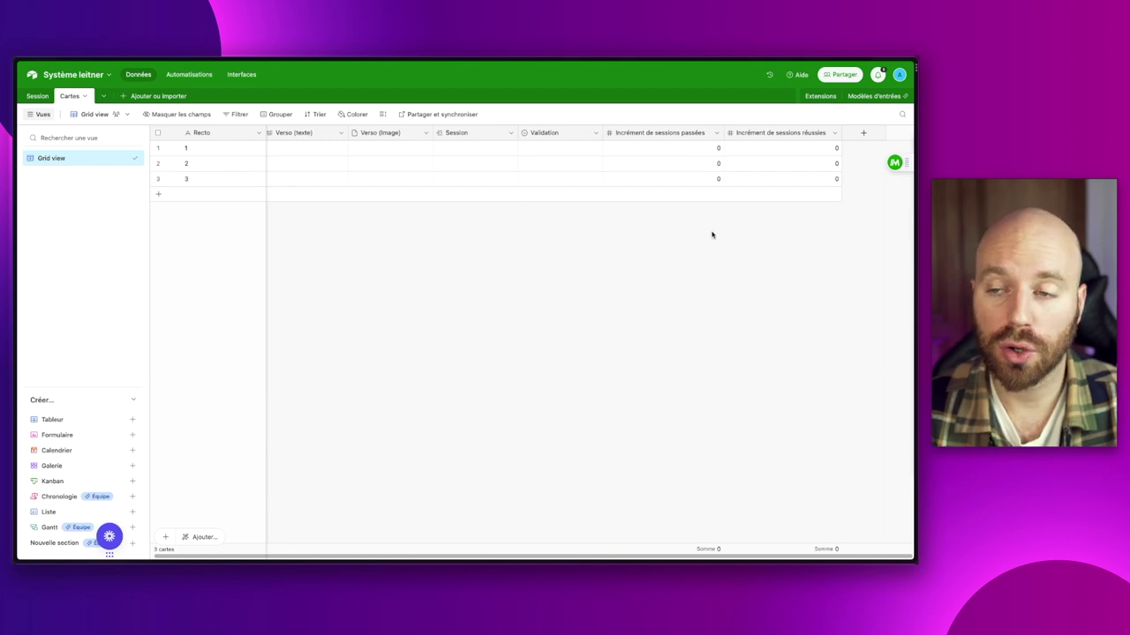
Start a new formula field named "Boite" in the Cartes table.
click(860, 136)
scroll(776, 336, down, 5)
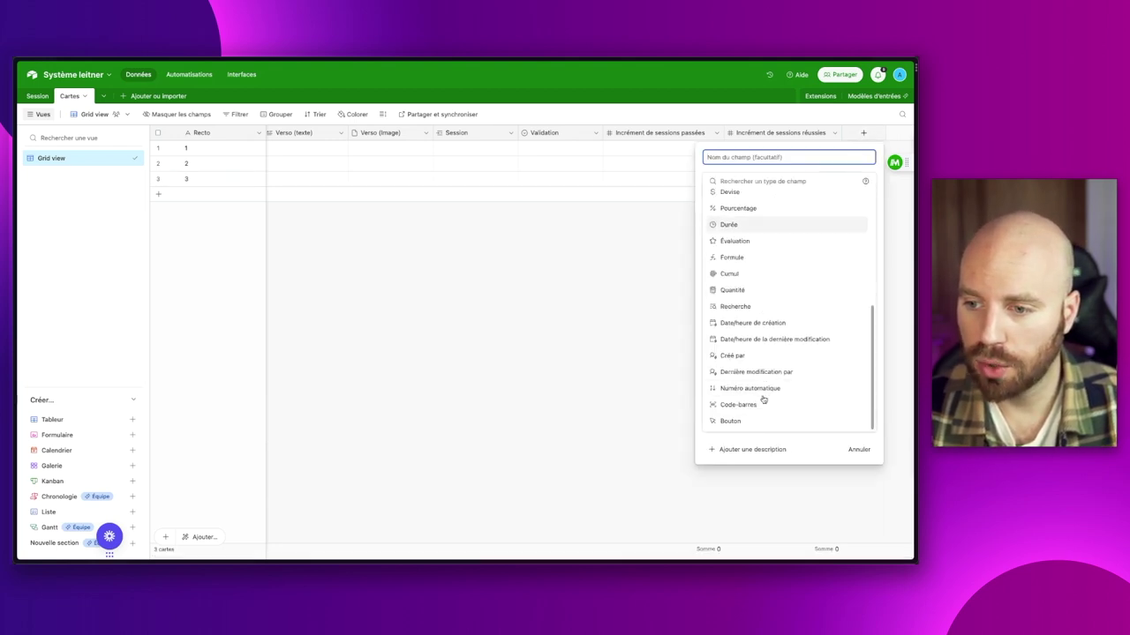
click(747, 258)
click(727, 158)
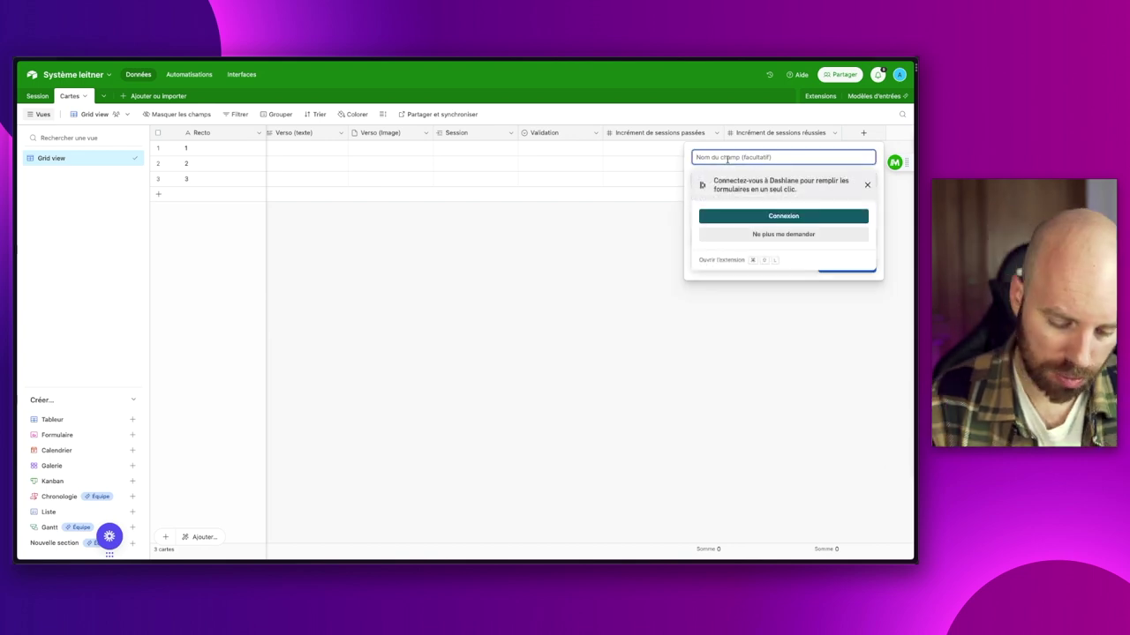
text(Boite)
click(744, 234)
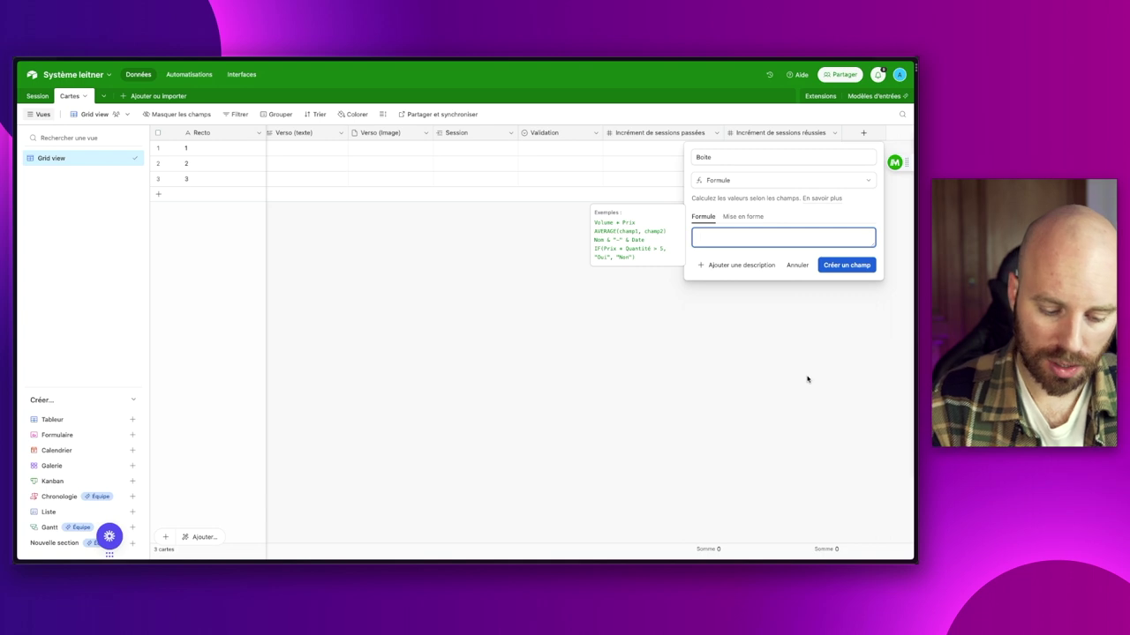
Enter the formula IF({Incrément de sessions réussies}=0,1,"TEST") and create the field.
text(if)
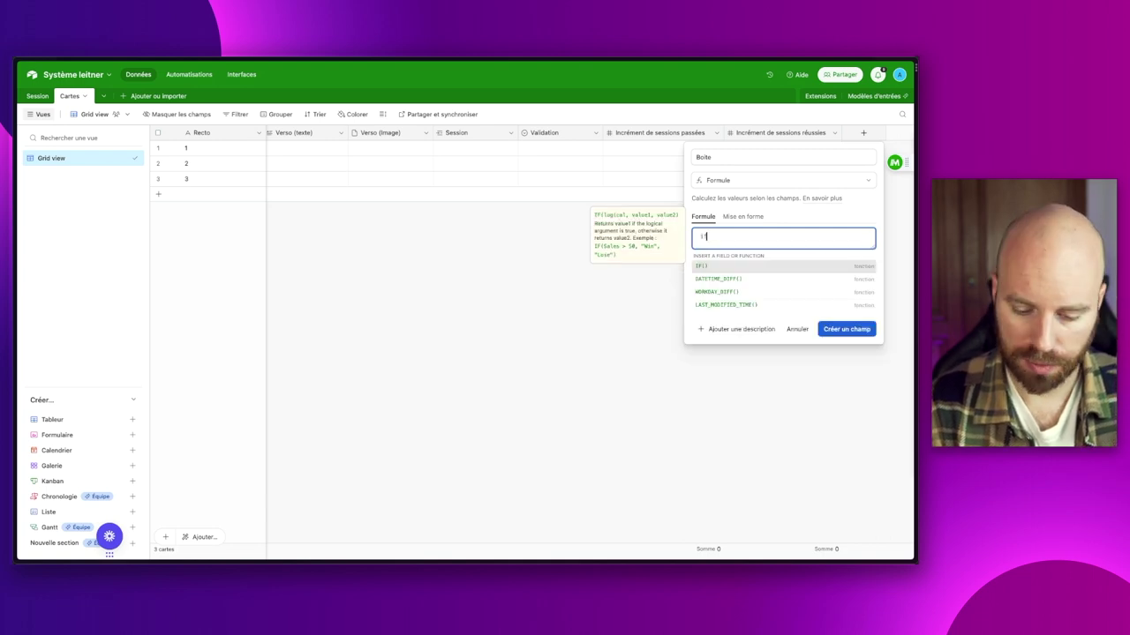
text(()
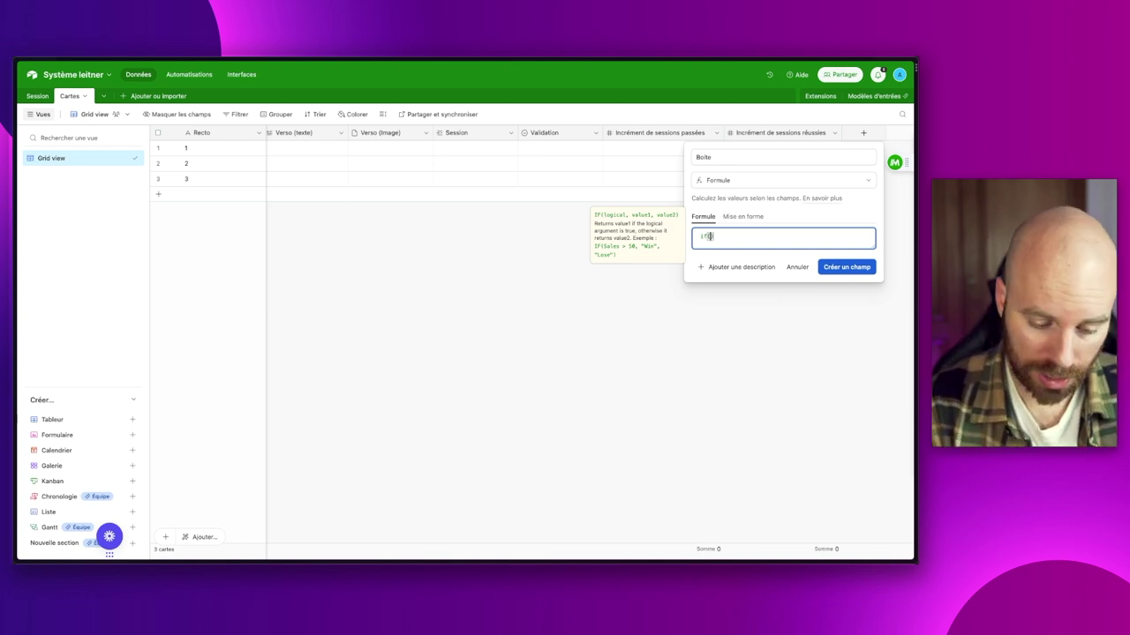
text({incre)
text(ment)
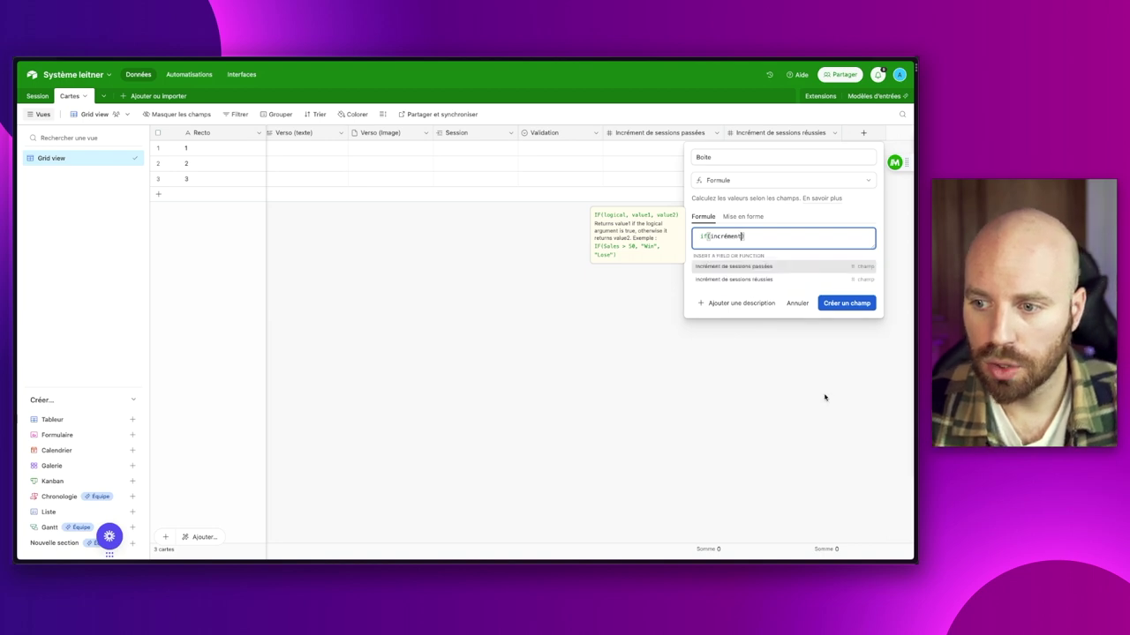
click(732, 280)
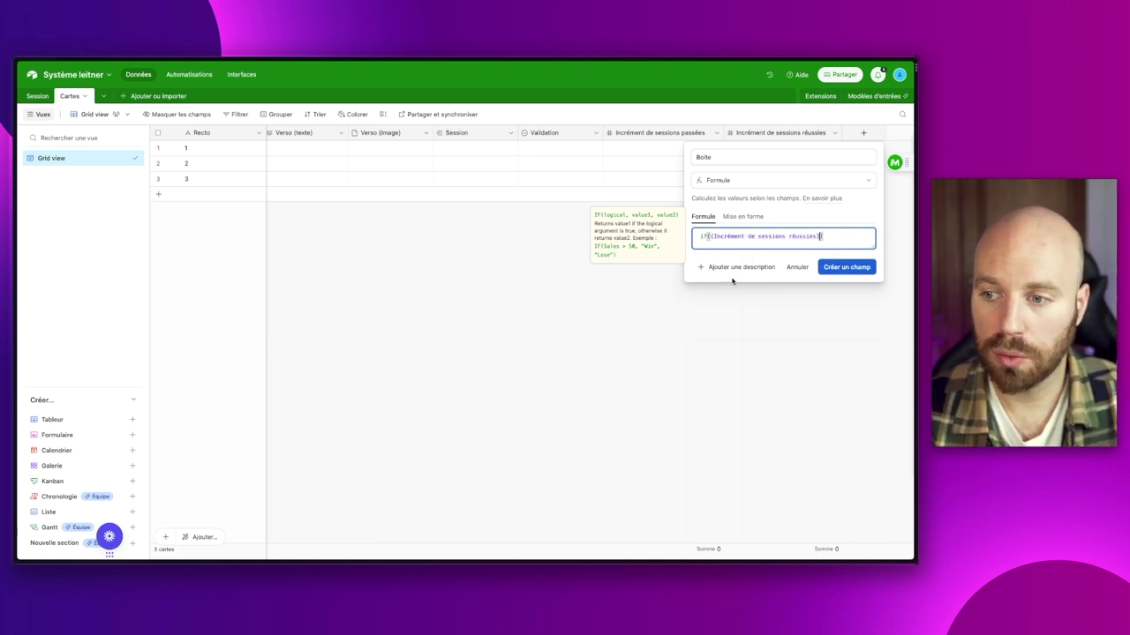
text(>=)
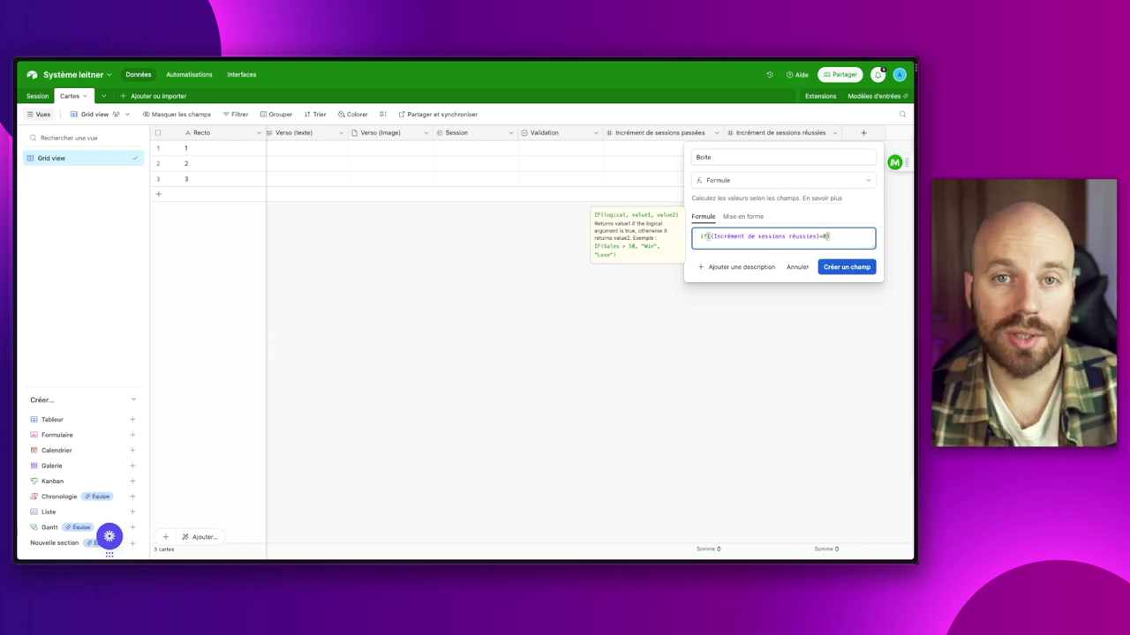
text(0,1)
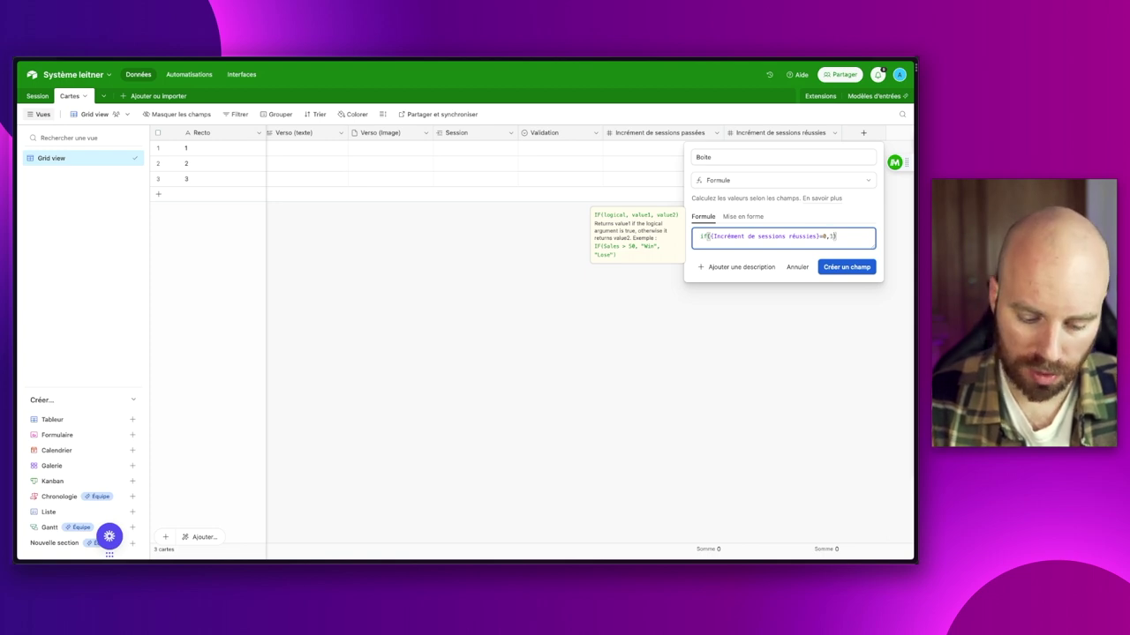
text( ,)
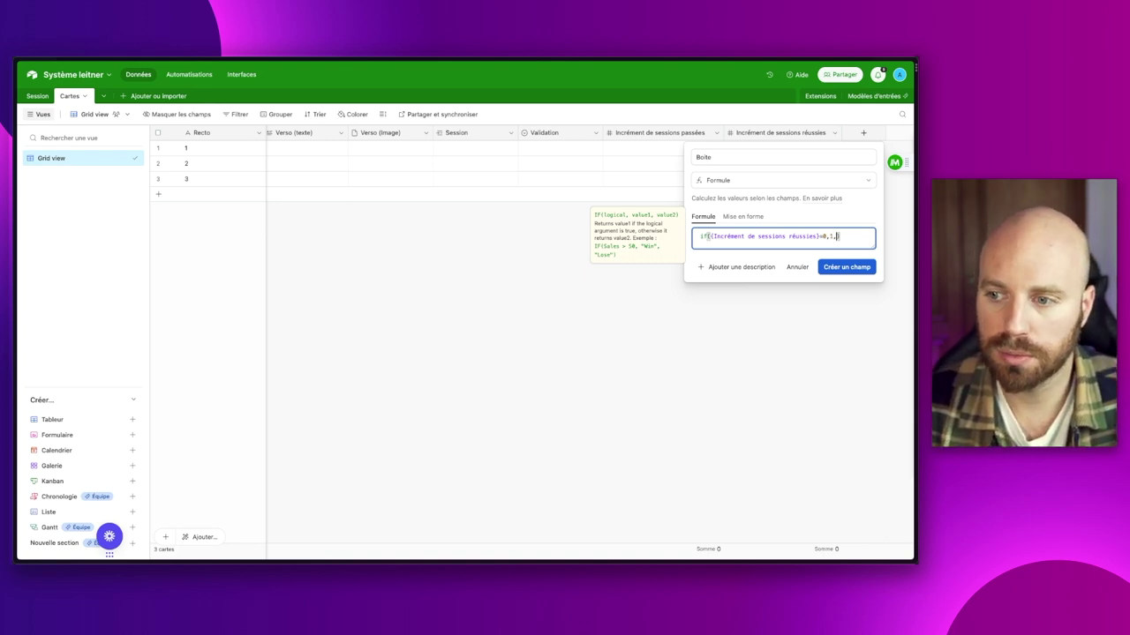
text("TEST)
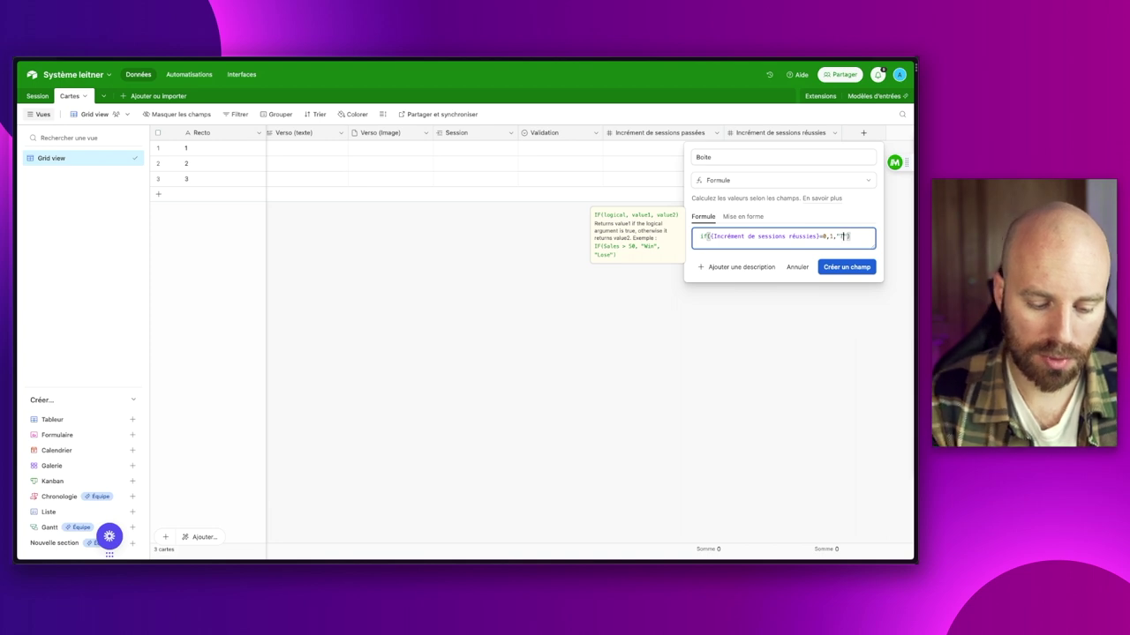
click(848, 267)
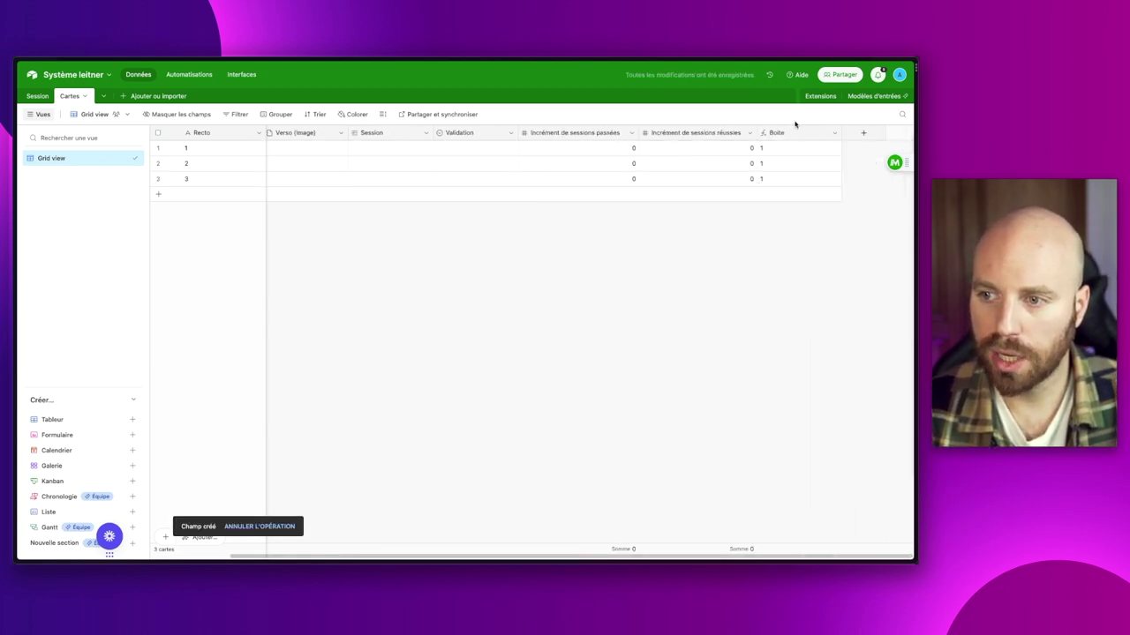
Test the Boite formula by setting the first card's "Incrément de sessions réussies" to 1, and undo the change.
click(777, 148)
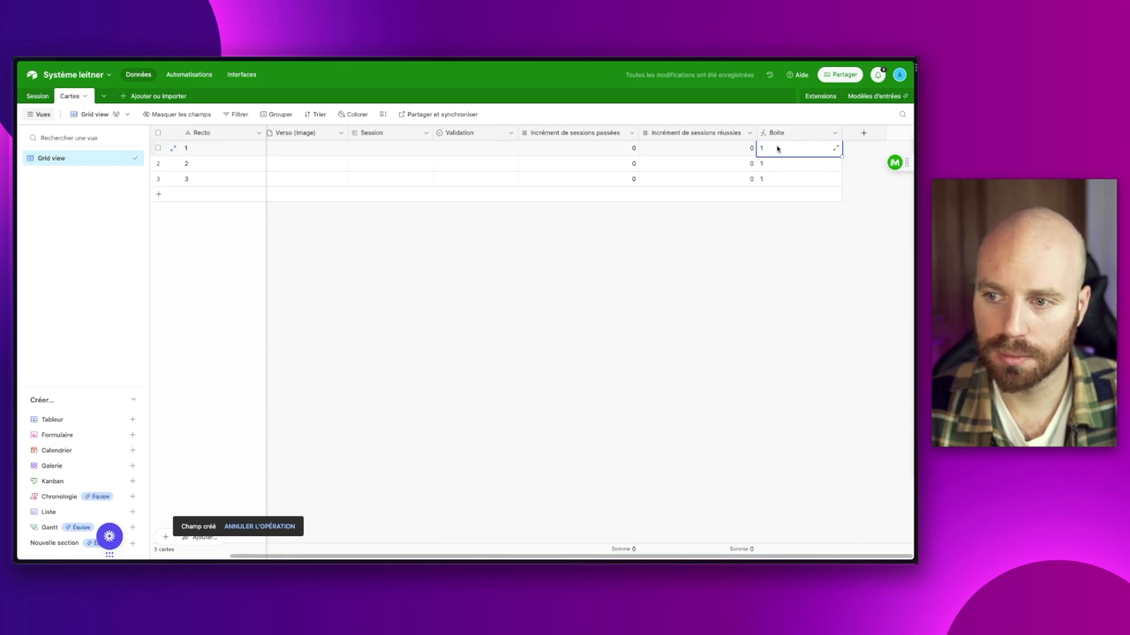
click(575, 148)
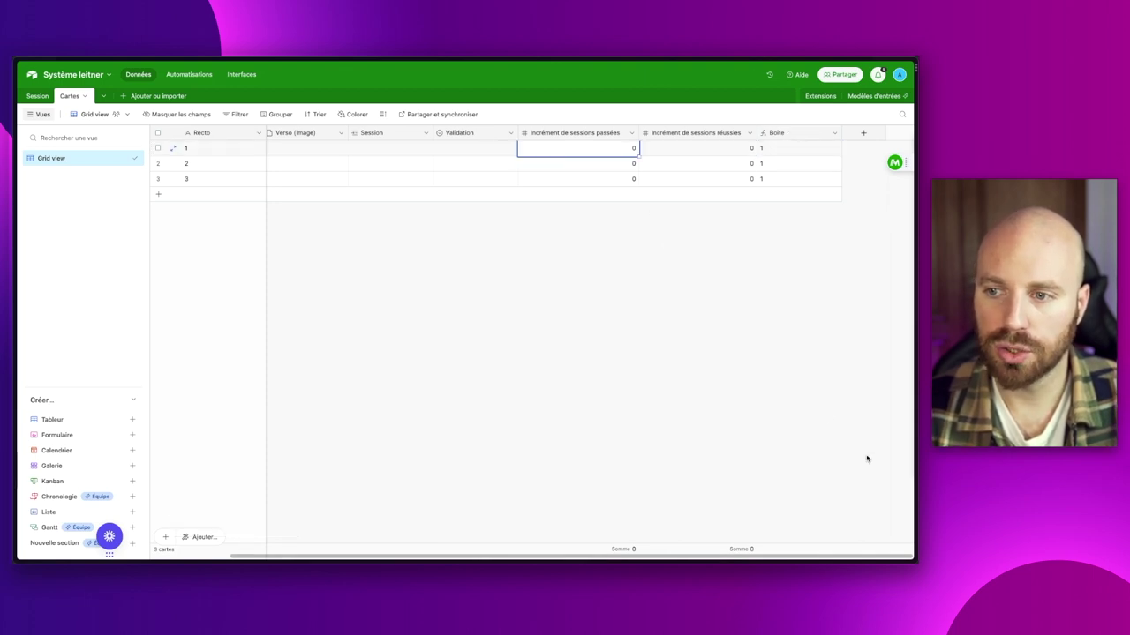
click(739, 153)
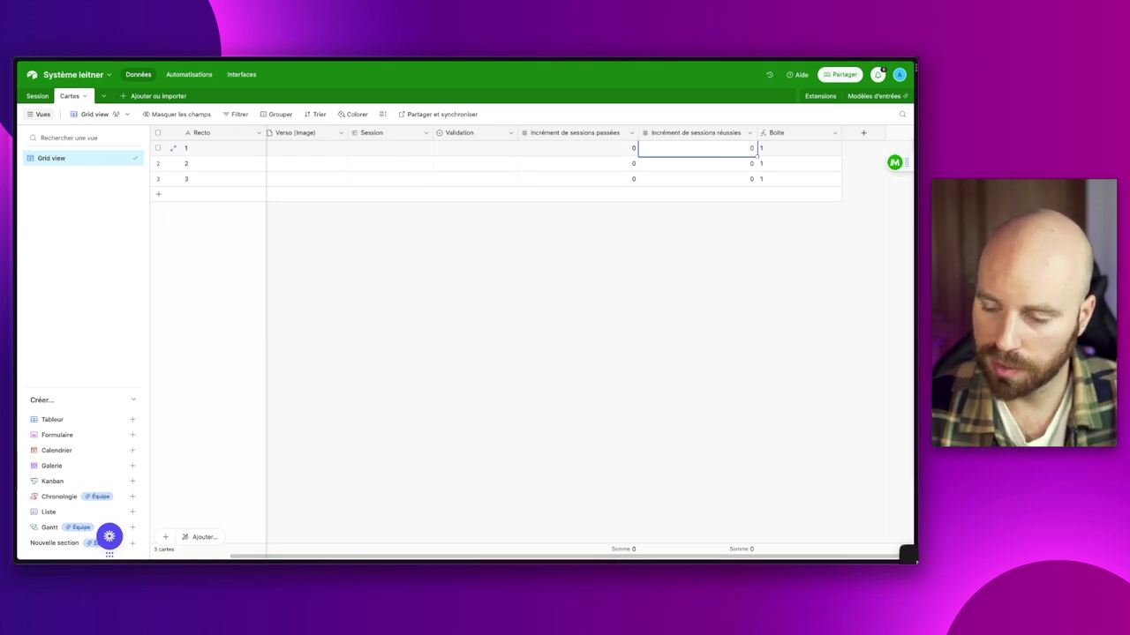
text(1)
key(Return)
click(767, 415)
key(ctrl+z)
Review the Boite formula and test it with 2 as the first card's "Incrément de sessions réussies", undoing the value.
double_click(775, 134)
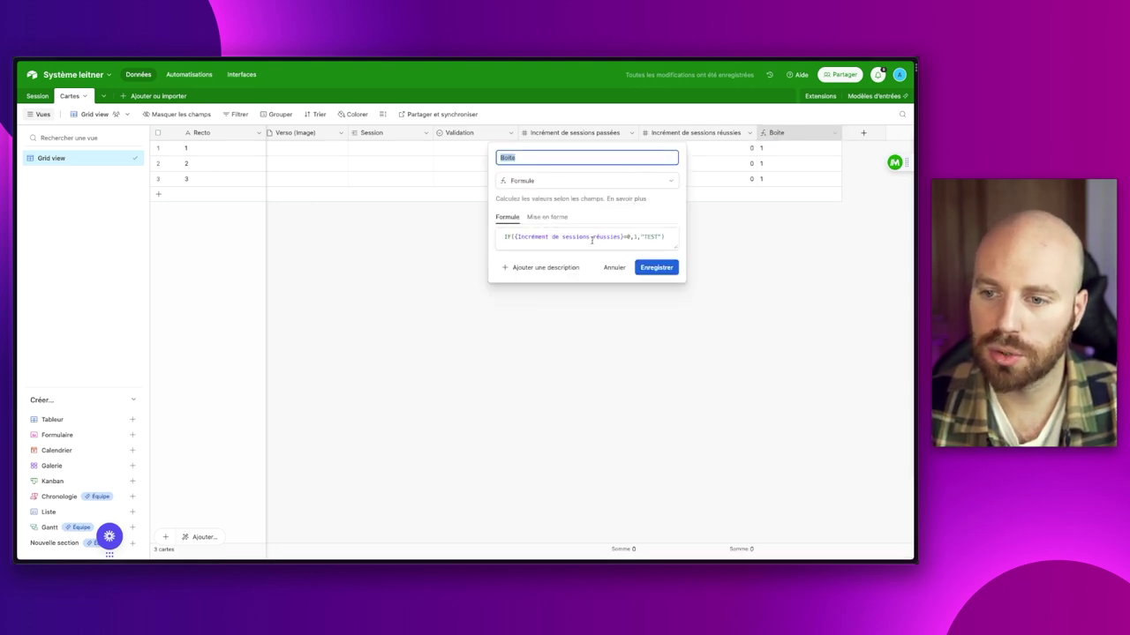
click(633, 236)
click(724, 247)
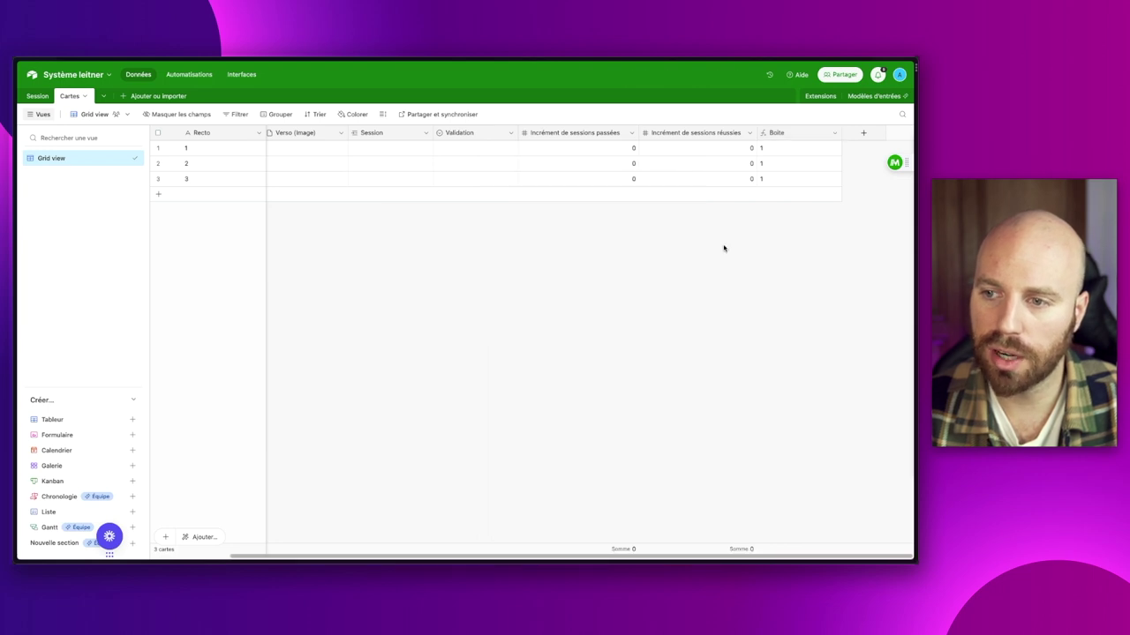
click(691, 149)
text(2)
click(801, 220)
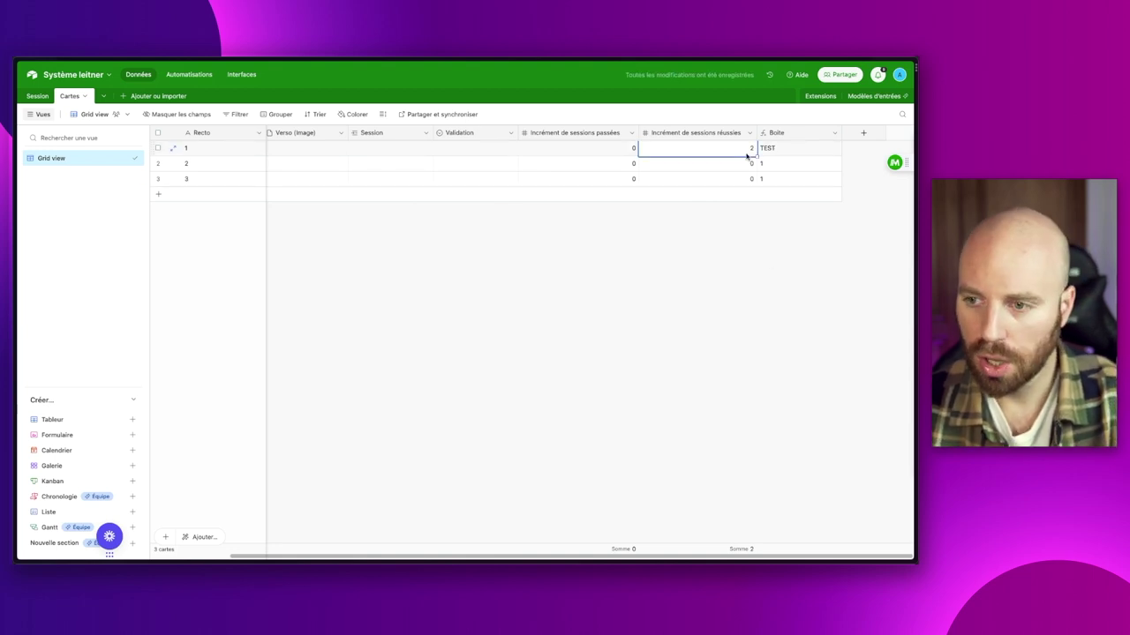
key(ctrl+z)
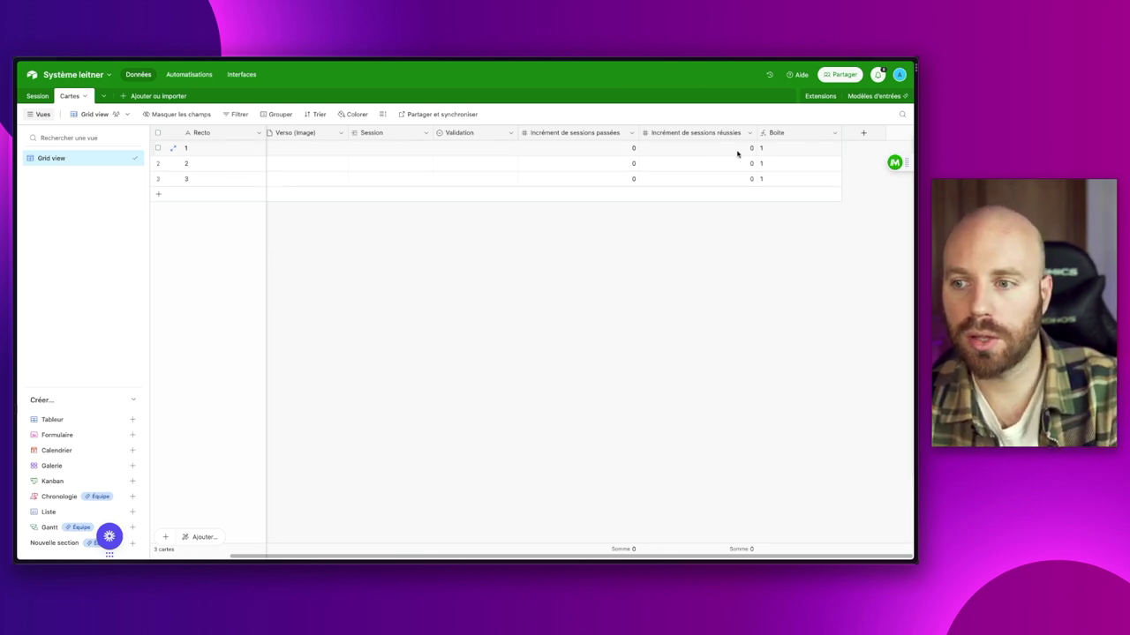
Replace "TEST" in the Boite formula with a nested IF returning 2 when {Incrément de sessions réussies}=1.
double_click(782, 136)
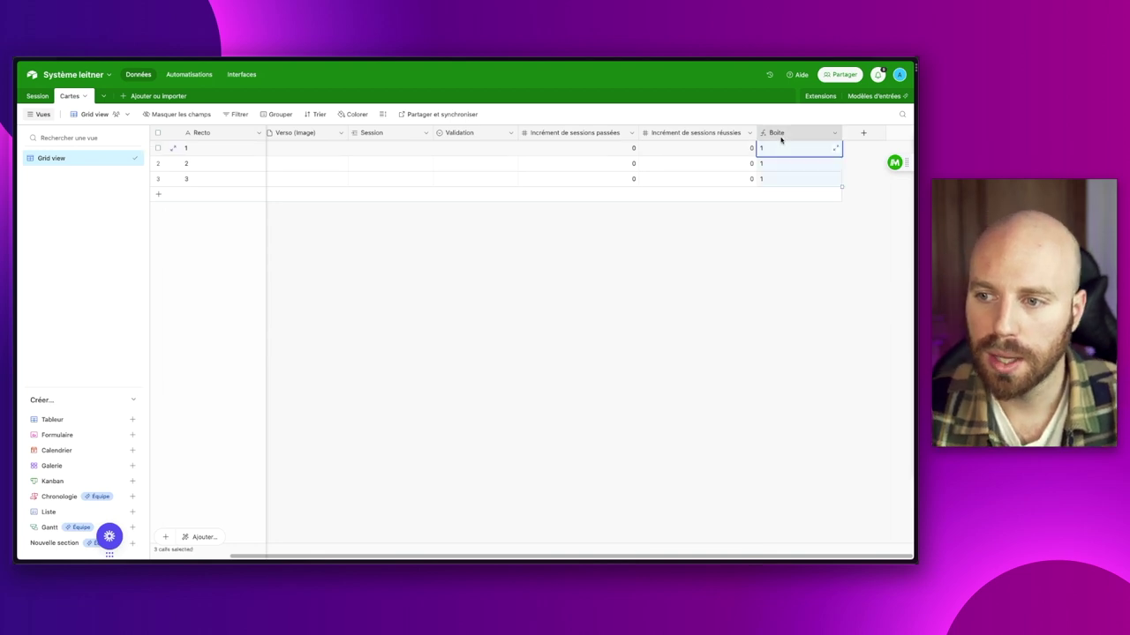
double_click(653, 237)
mouse_move(653, 236)
mouse_down()
mouse_move(476, 242)
mouse_move(653, 237)
mouse_up()
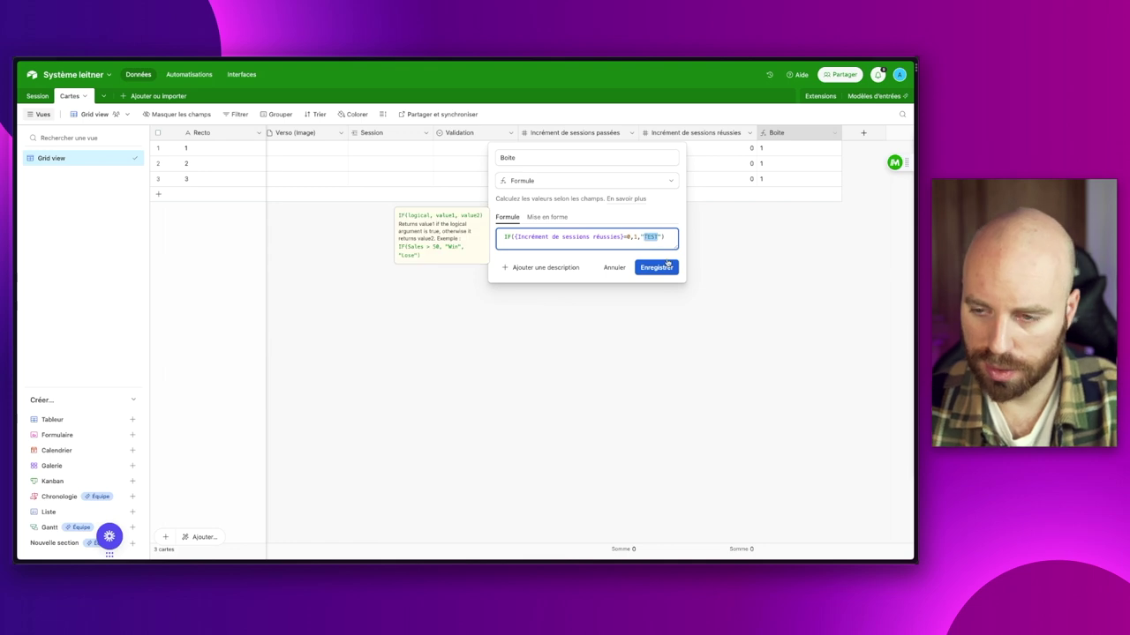
key(BackSpace)
key(Delete)
triple_click(651, 239)
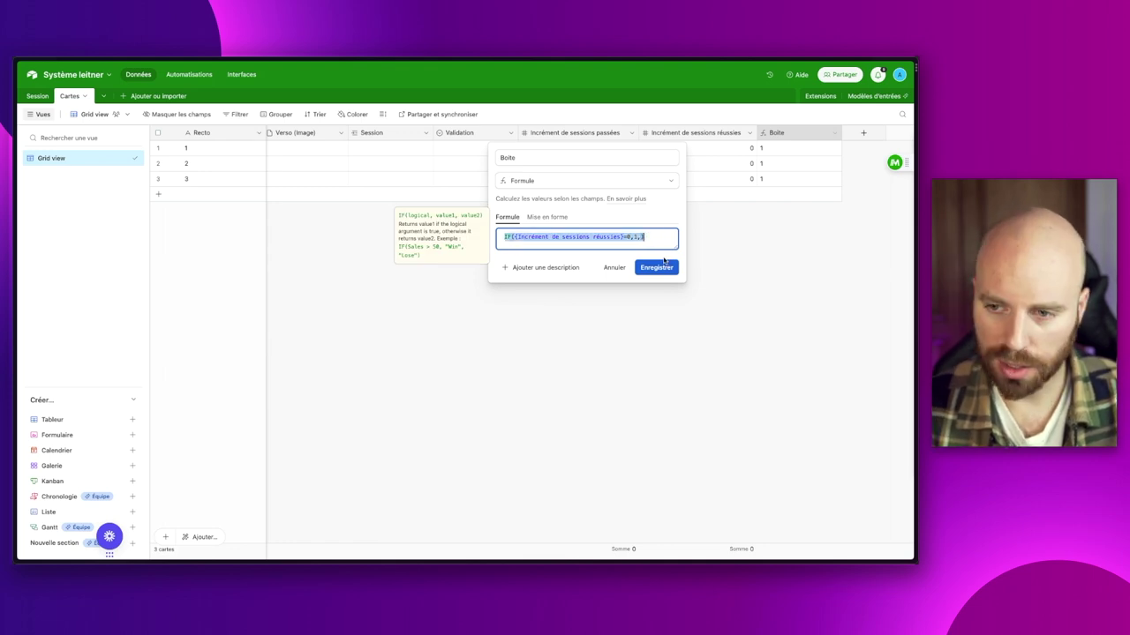
key(ctrl+c)
key(Right)
key(Left)
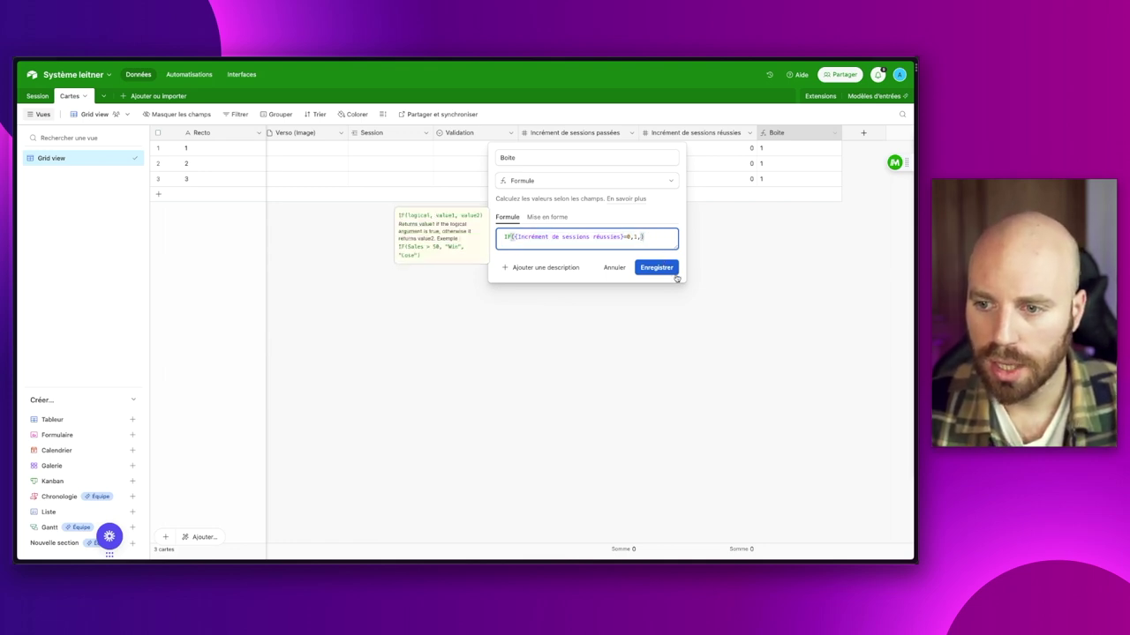
key(ctrl+v)
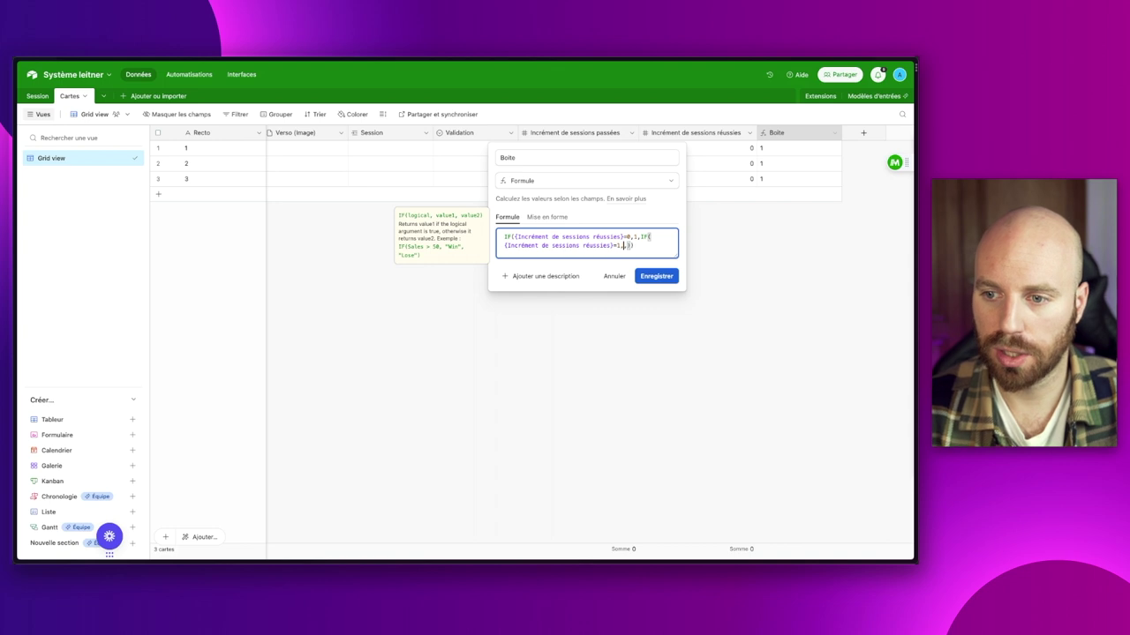
Nest a third IF in the Boite formula that returns 3 when {Incrément de sessions réussies}=2.
key(ctrl+v)
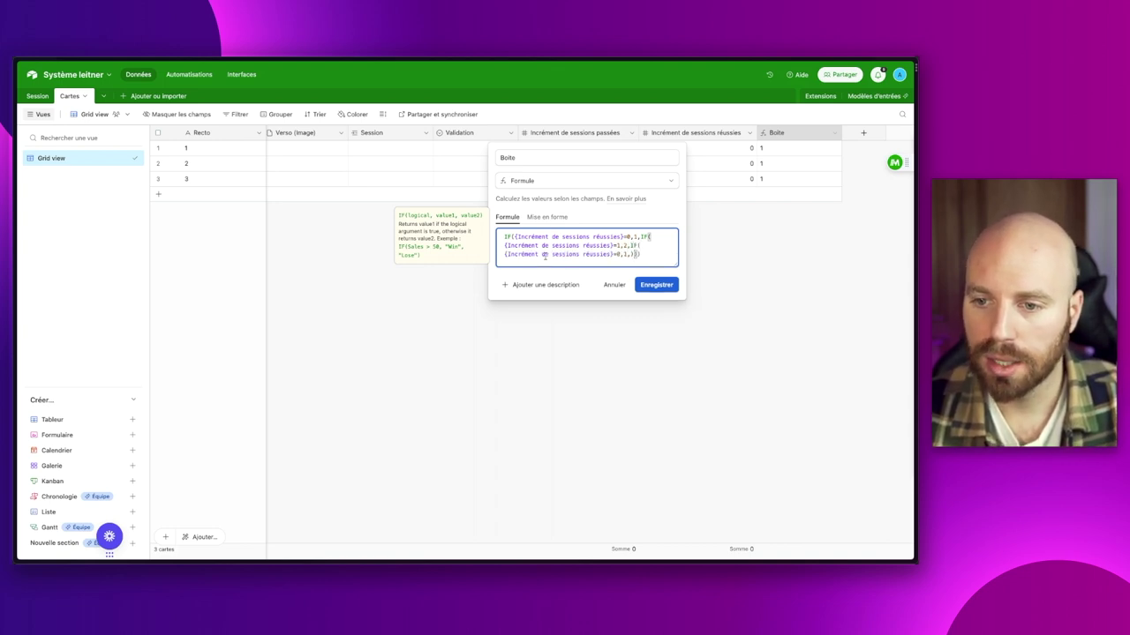
click(615, 254)
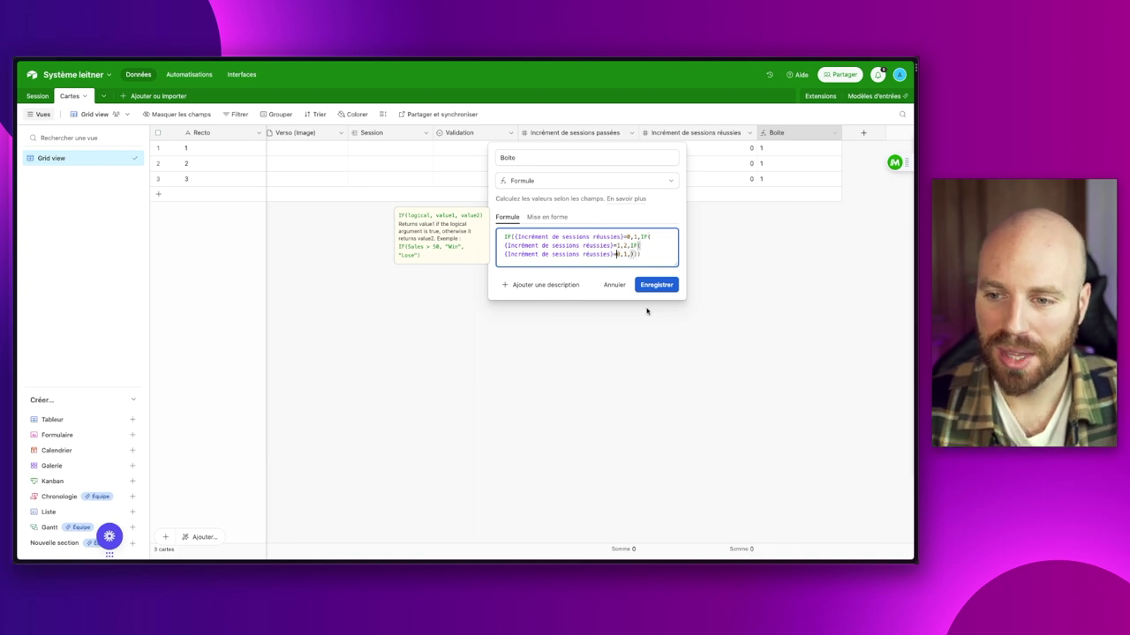
key(Delete)
key(Delete)
key(Delete)
text(2,)
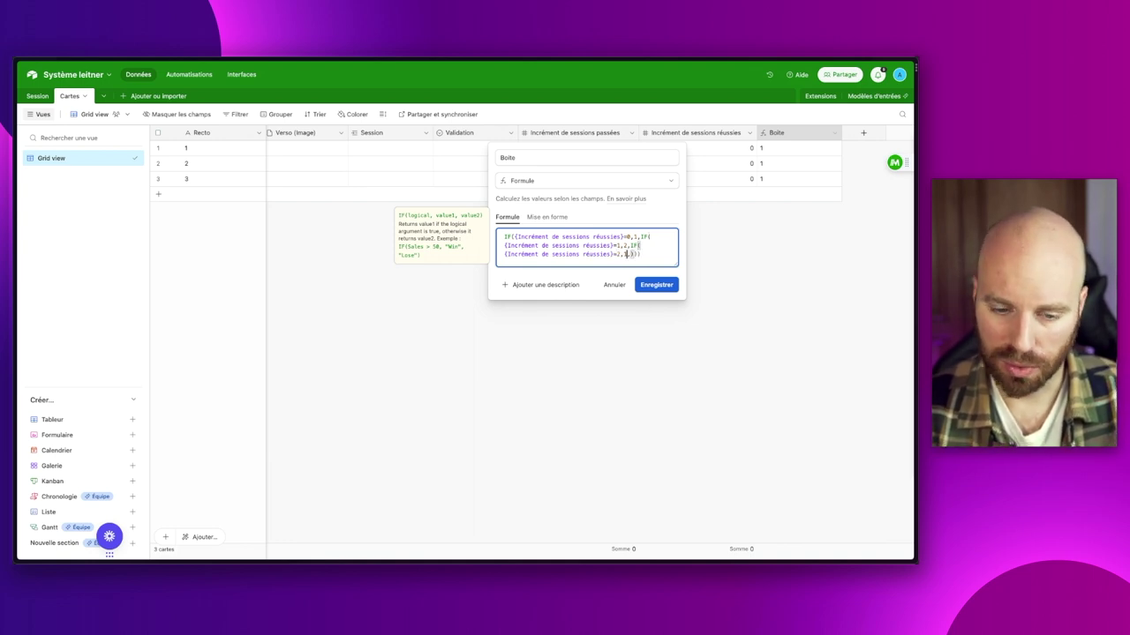
text(3,)
Nest a fourth IF in the Boite formula that returns 4 when {Incrément de sessions réussies}=3.
key(ctrl+v)
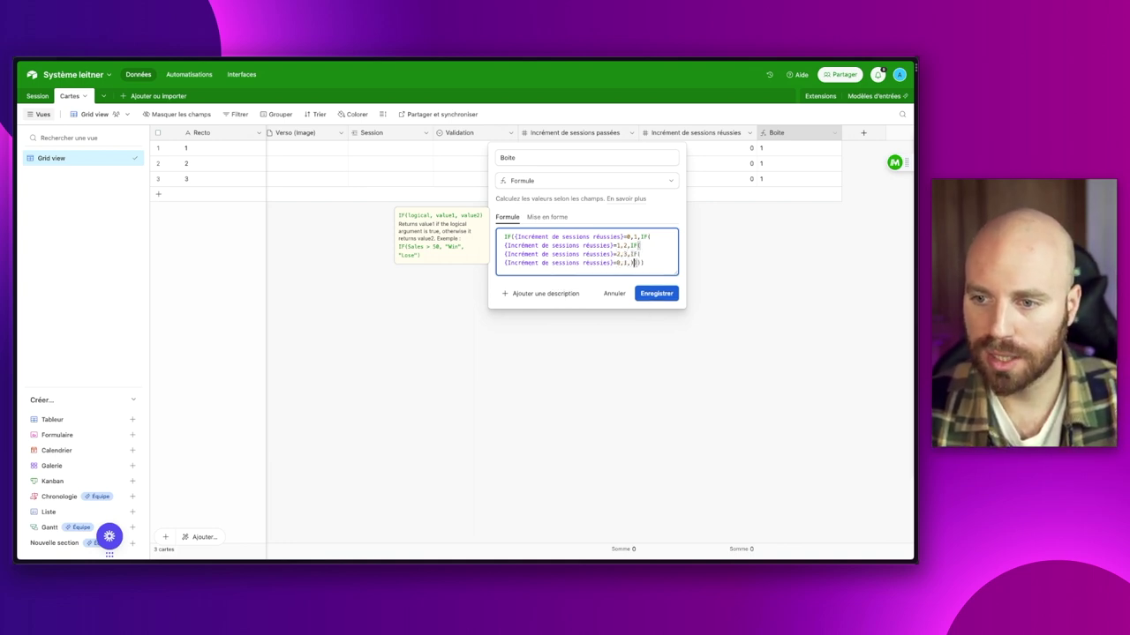
key(Left)
key(Left)
key(Left)
key(Left)
key(Left)
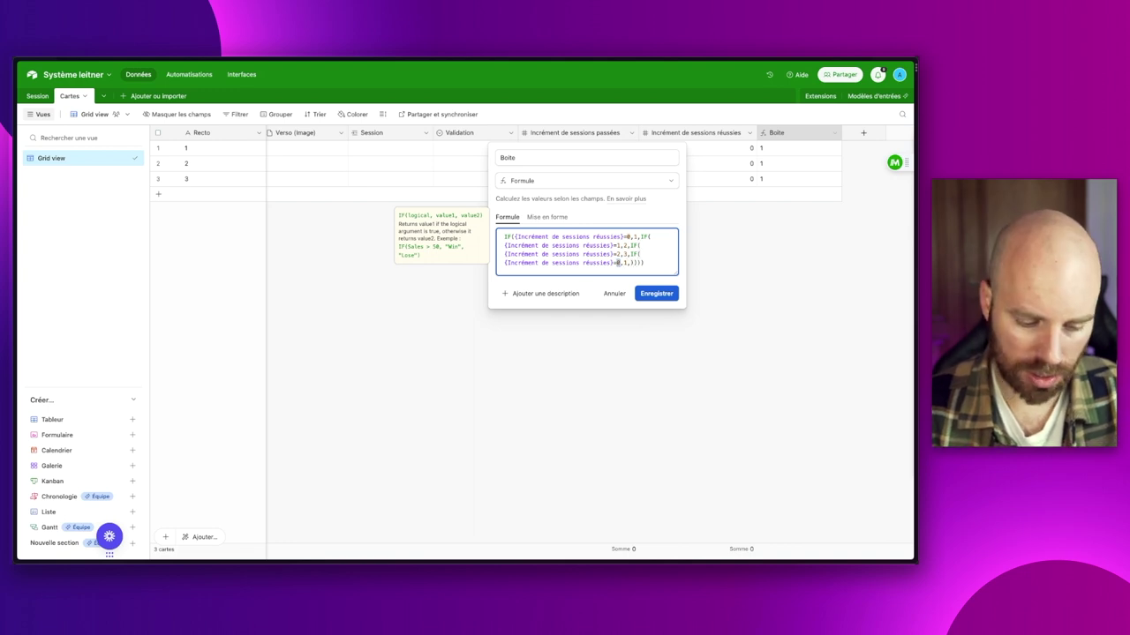
key(Delete)
text(3)
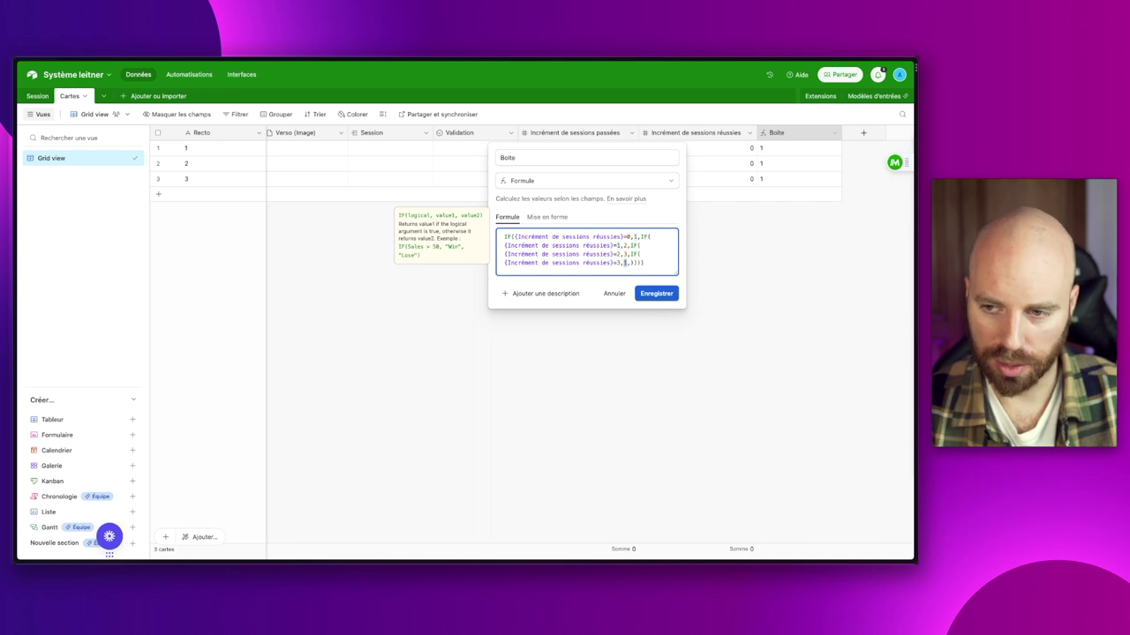
Nest a final IF returning "ARCHIVE" when {Incrément de sessions réussies}=4, without an else value, and save the Boite formula.
key(ctrl+v)
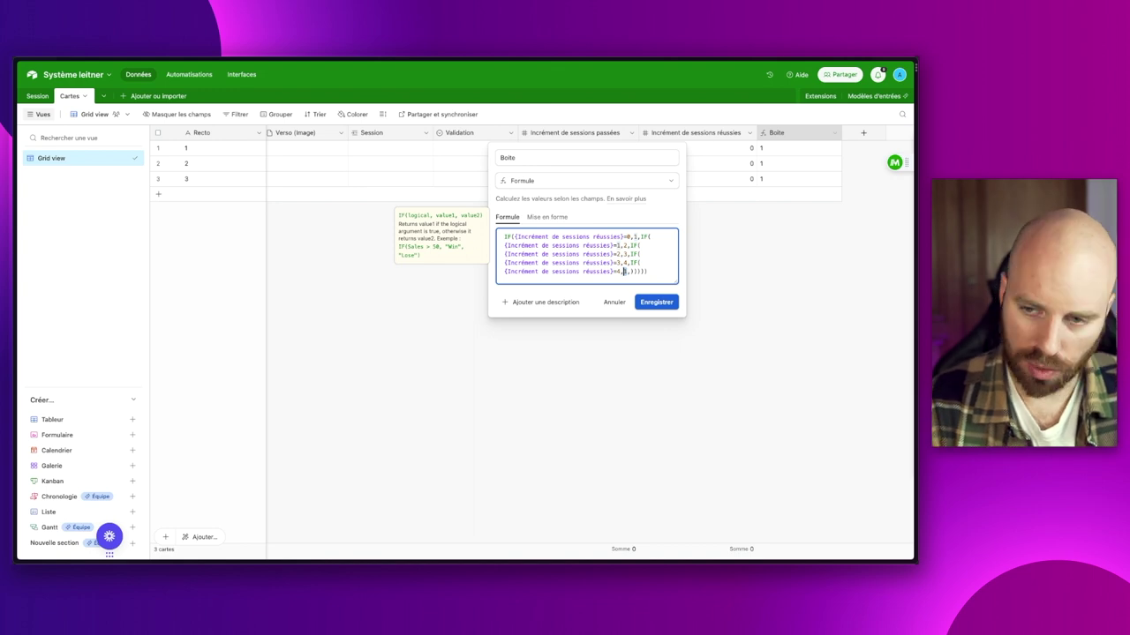
text(")
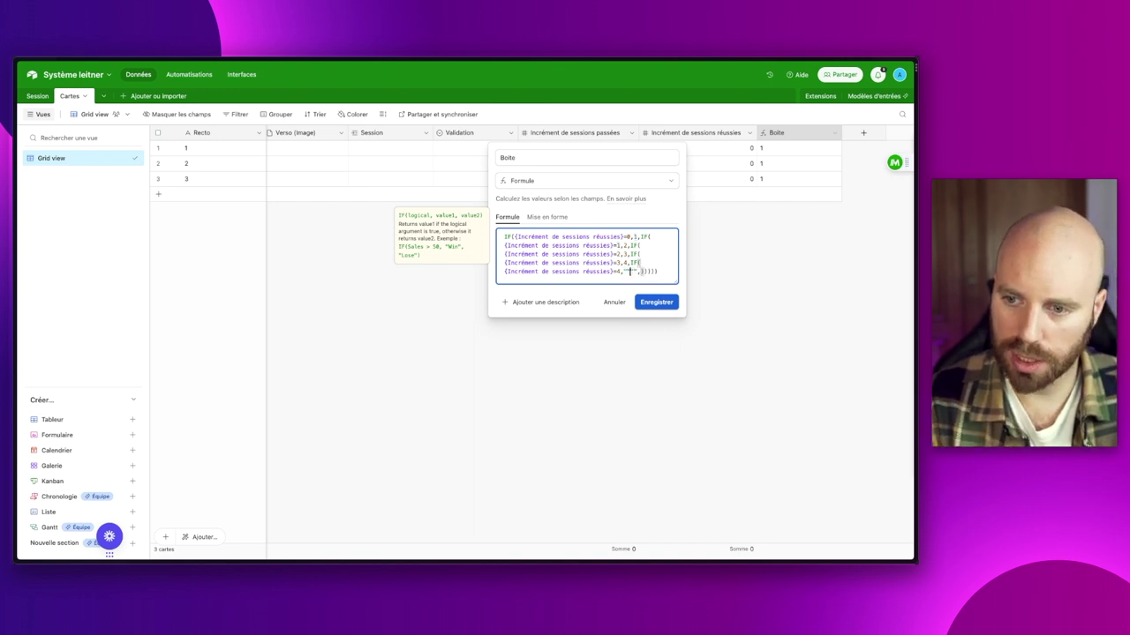
key(BackSpace)
key(BackSpace)
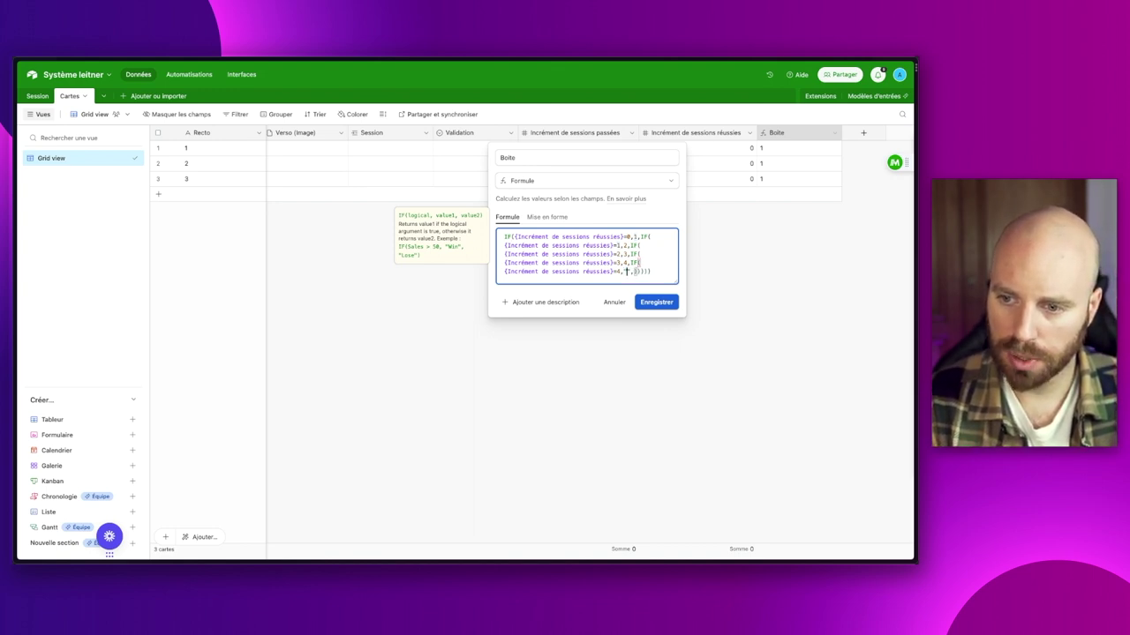
text("ARCHIVE)
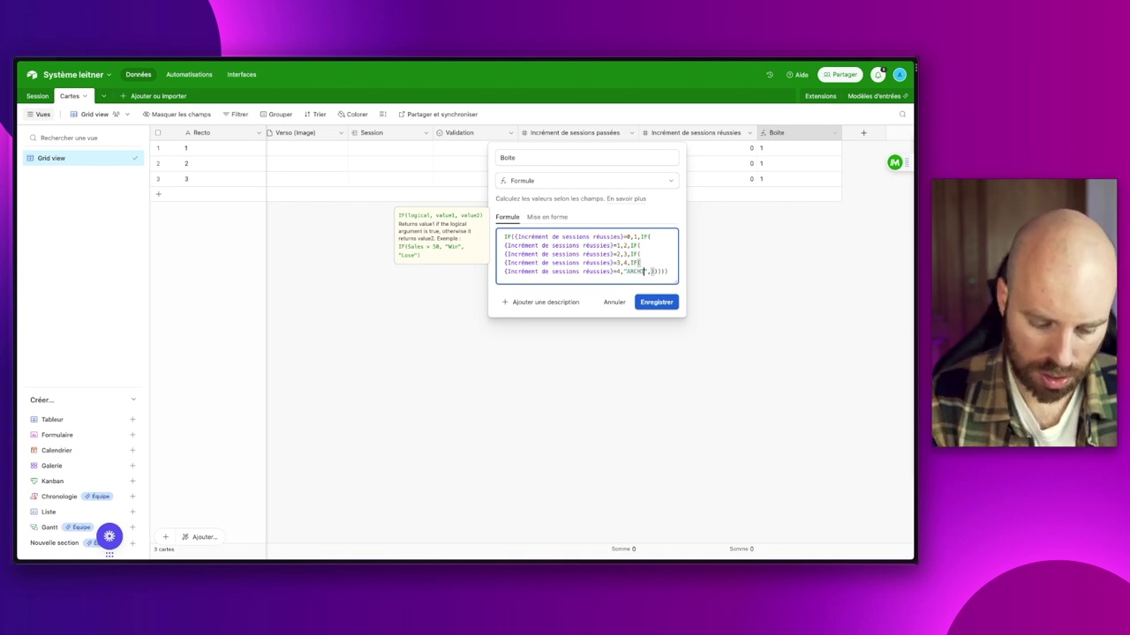
key(Right)
key(BackSpace)
click(658, 312)
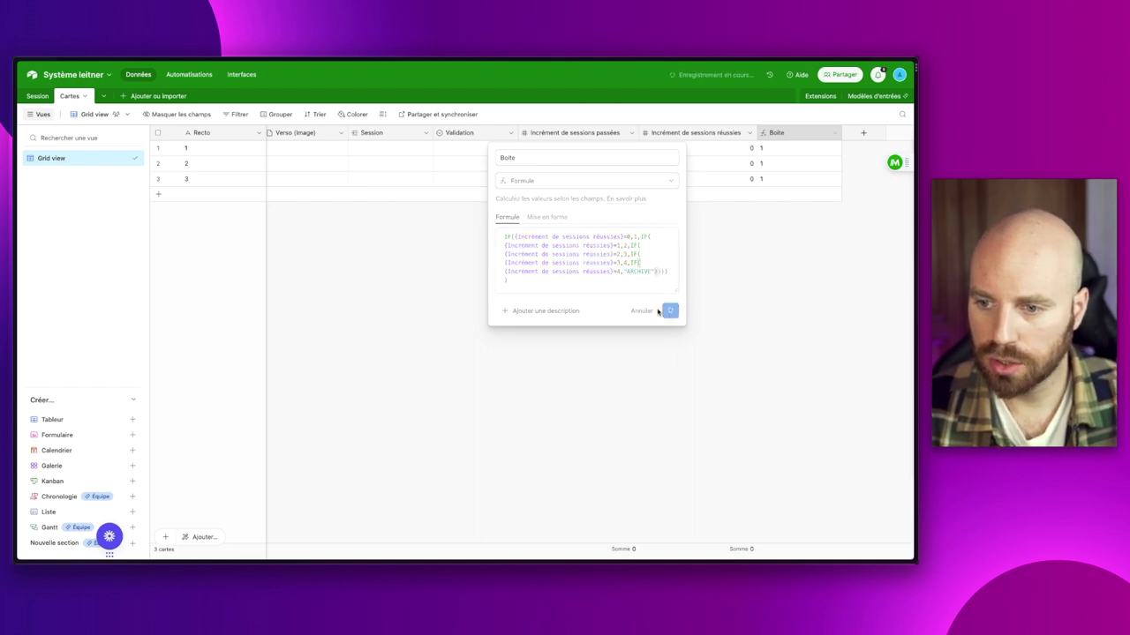
Test the Boite formula by entering 1, 2, 3, 4 and 5 in turn as card 1's Incrément de sessions réussies.
click(697, 148)
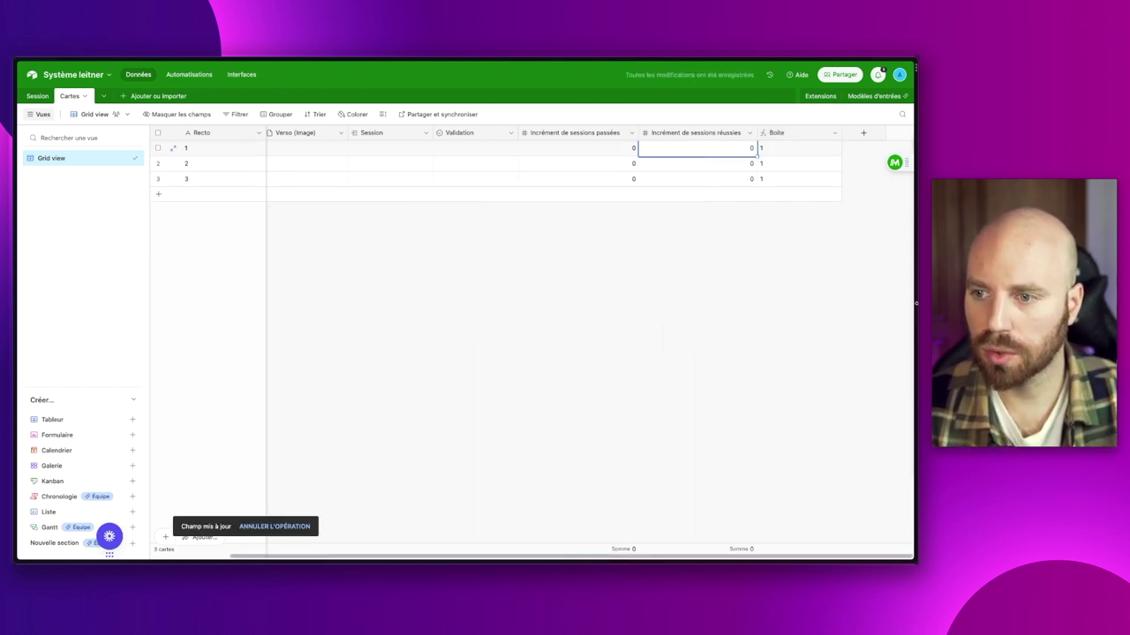
text(1)
key(Return)
click(698, 148)
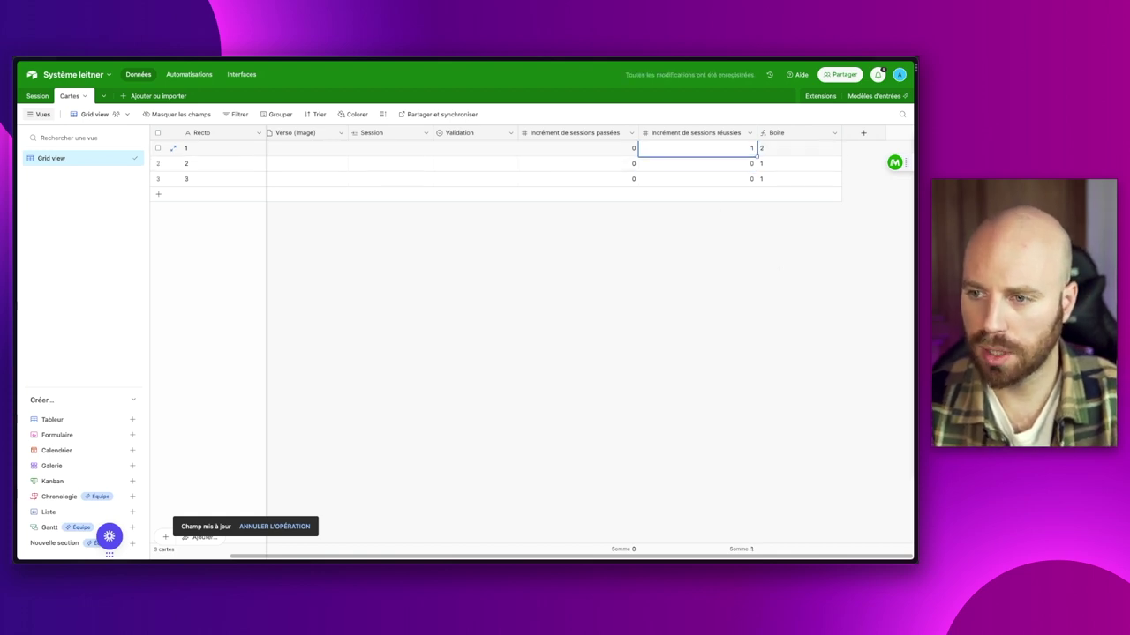
text(2)
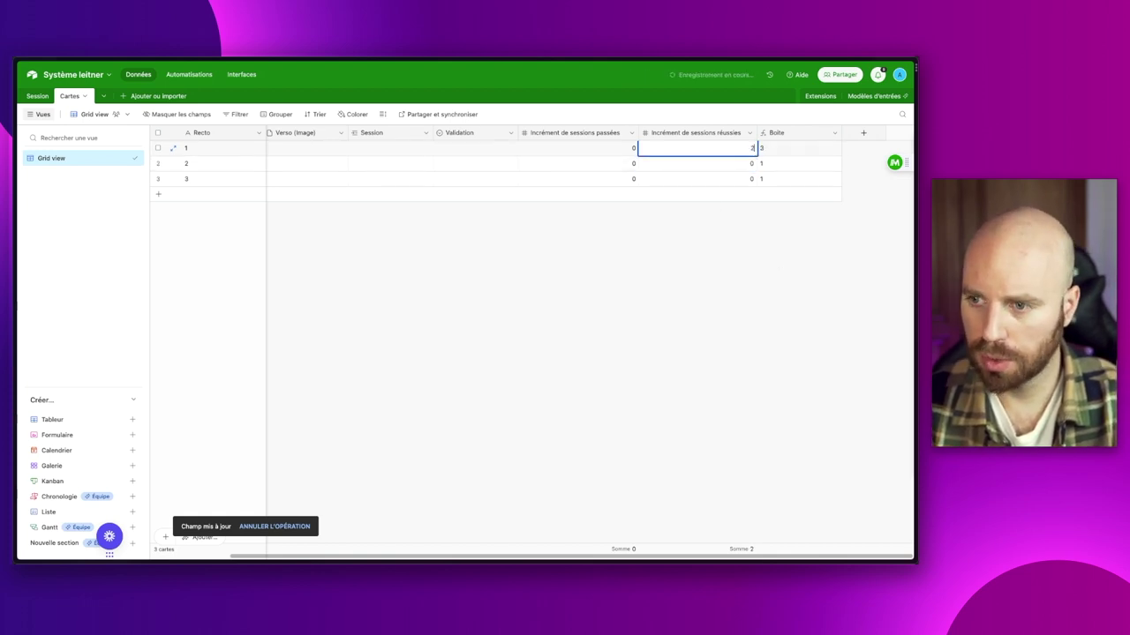
key(Return)
click(697, 148)
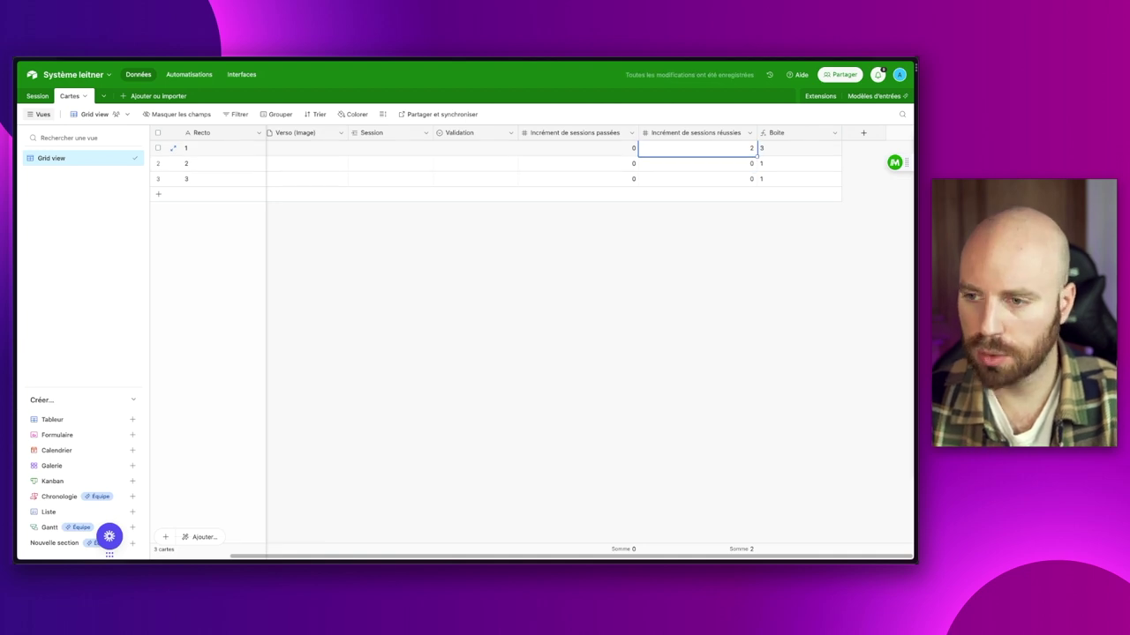
text(3)
key(Return)
click(697, 148)
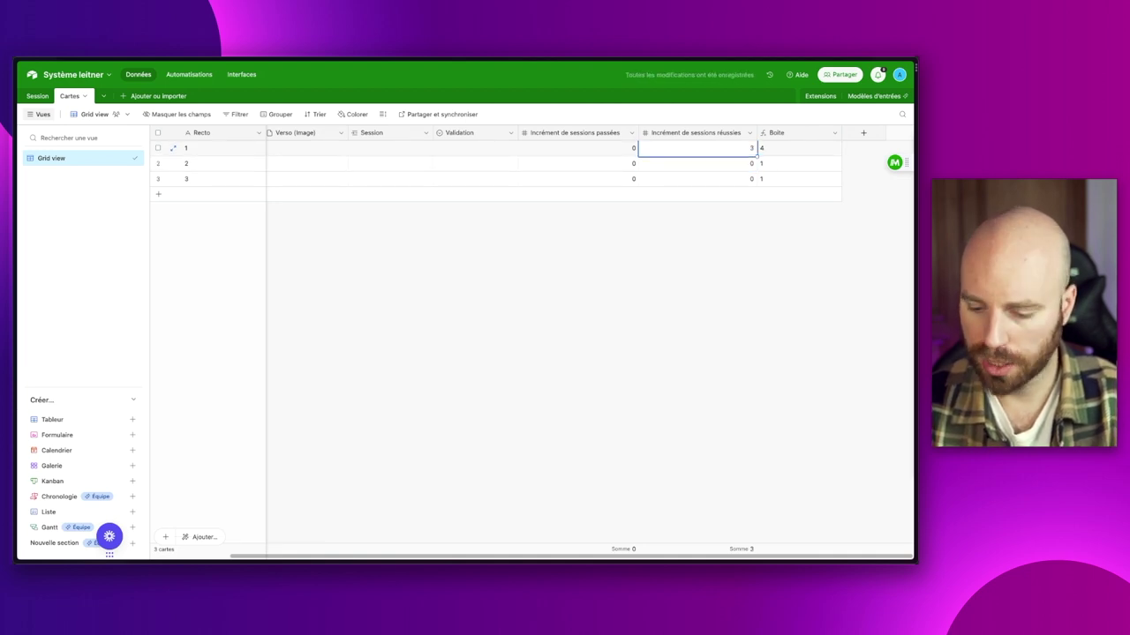
text(4)
key(Return)
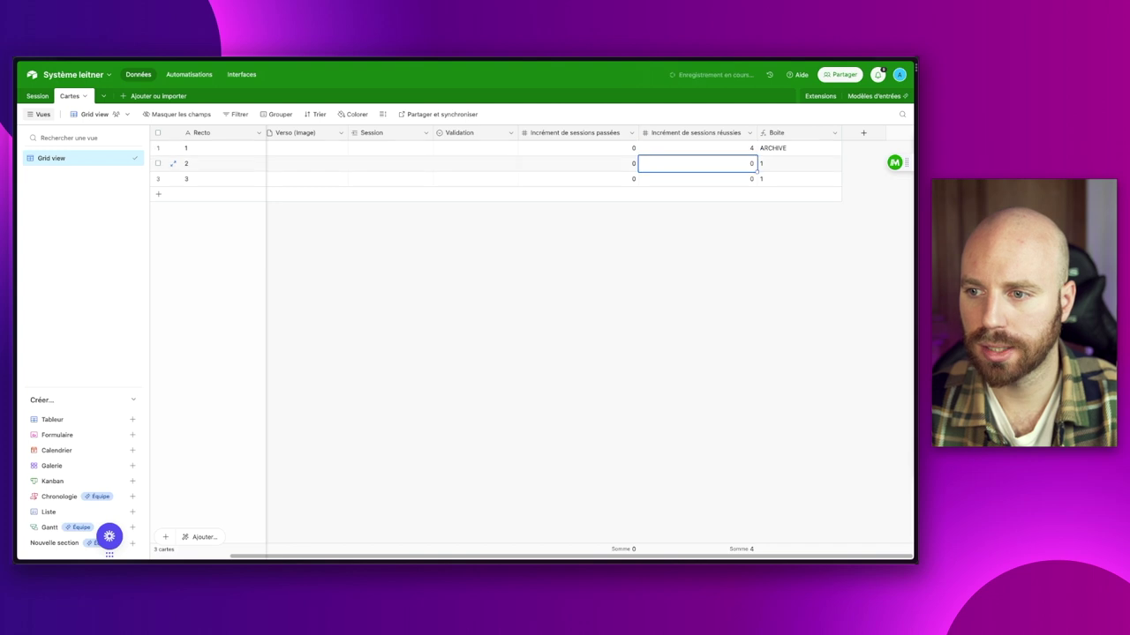
click(697, 149)
text(5)
key(Return)
click(697, 149)
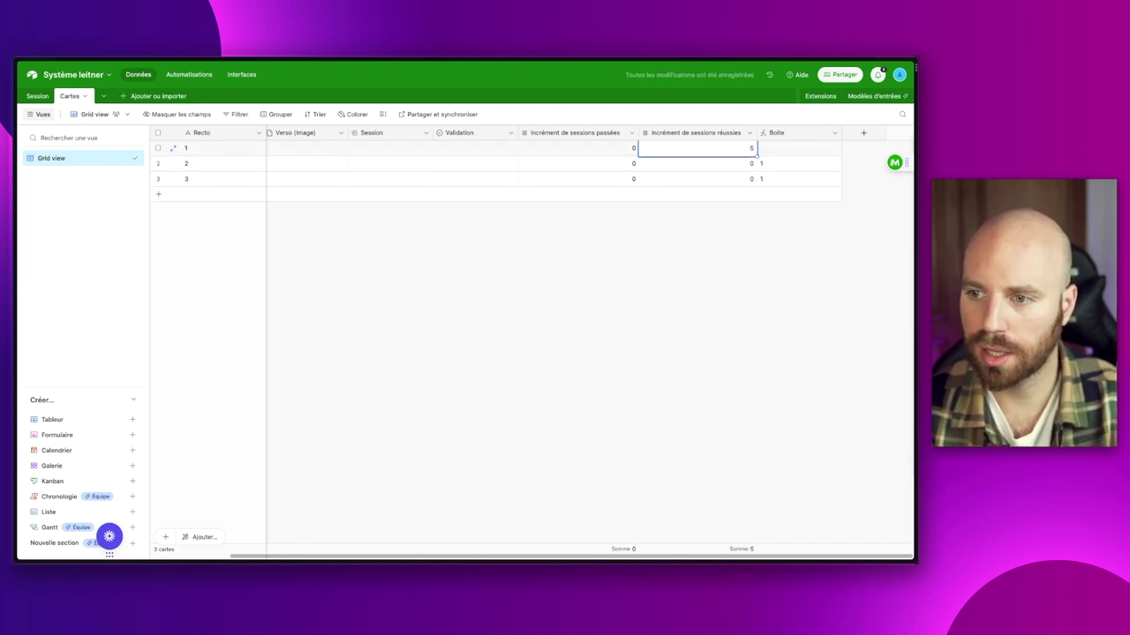
Add "ERREUR" as the else value of the innermost IF in the Boite formula and save the field.
double_click(772, 134)
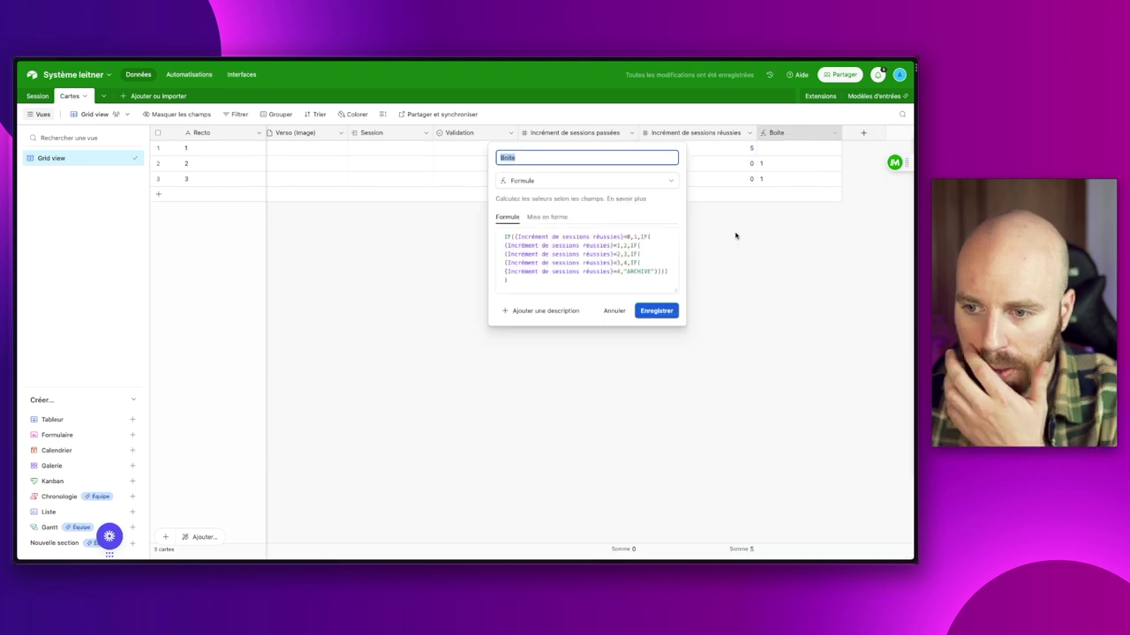
click(655, 271)
text(,5ERREUR)
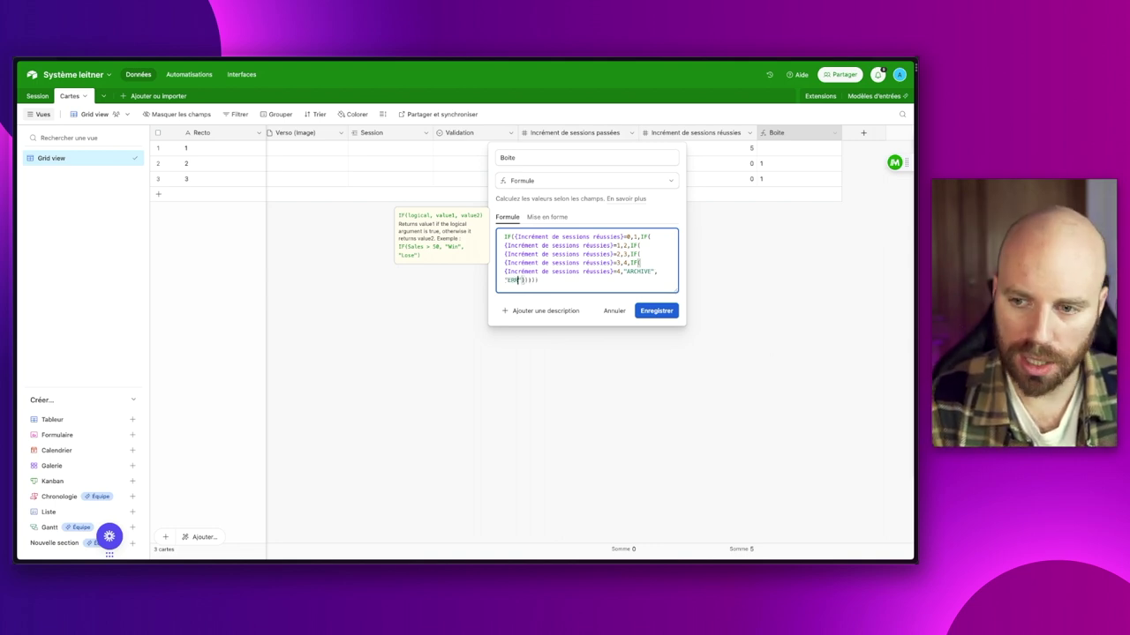
click(658, 312)
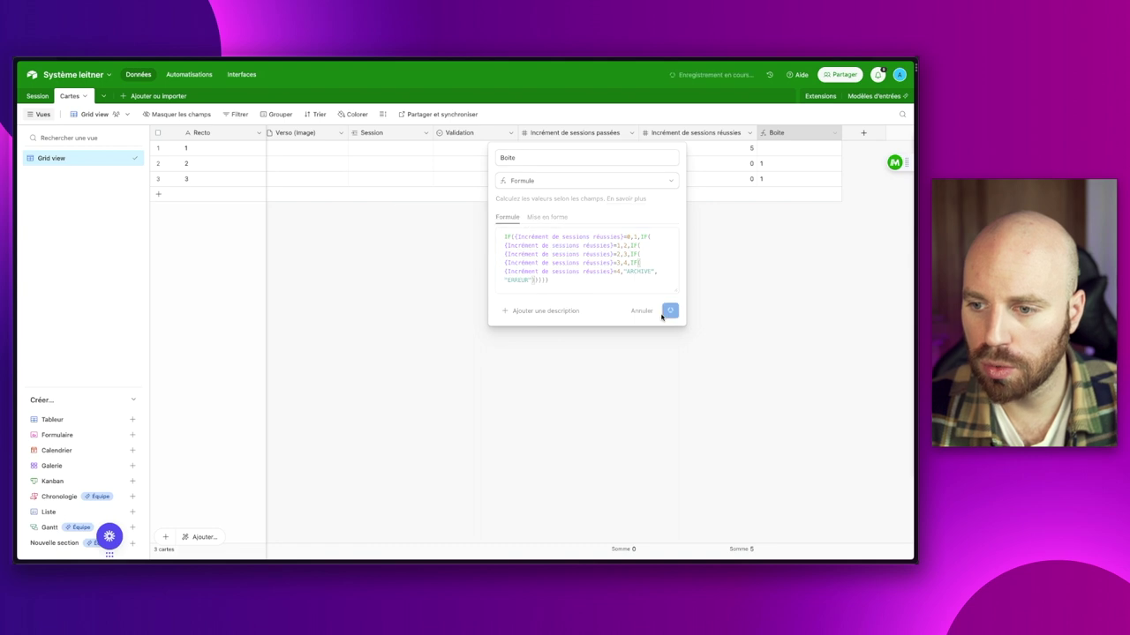
Test the Boite formula's else value by entering 6564556 as card 1's Incrément de sessions réussies.
click(749, 152)
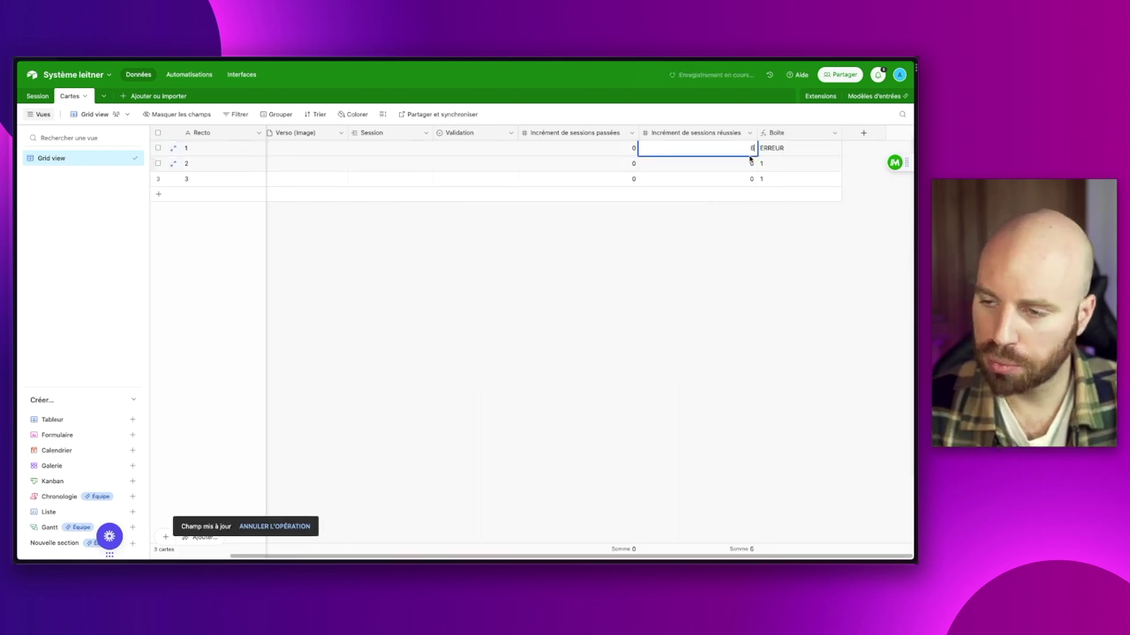
text(6564556)
click(766, 246)
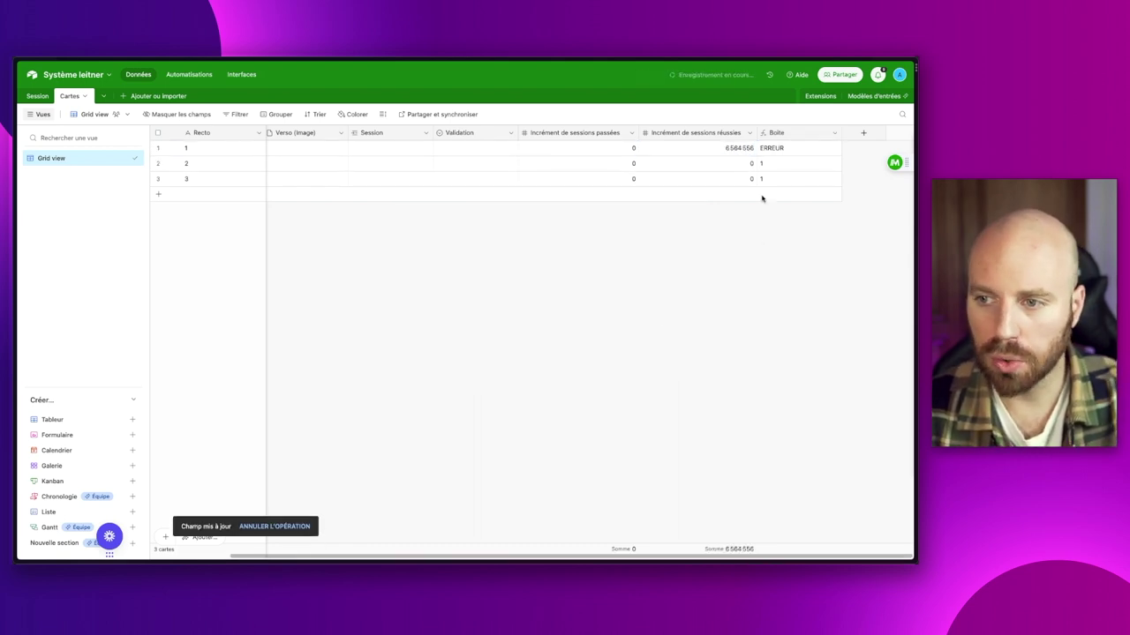
Reset card 1's Incrément de sessions réussies to 0.
click(717, 147)
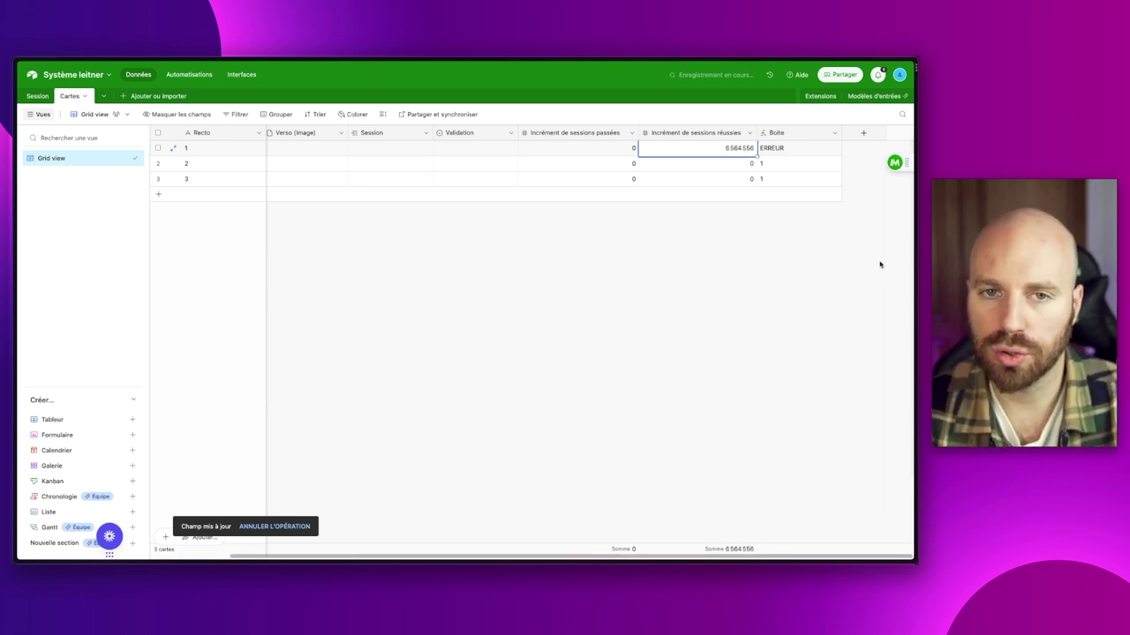
text(4)
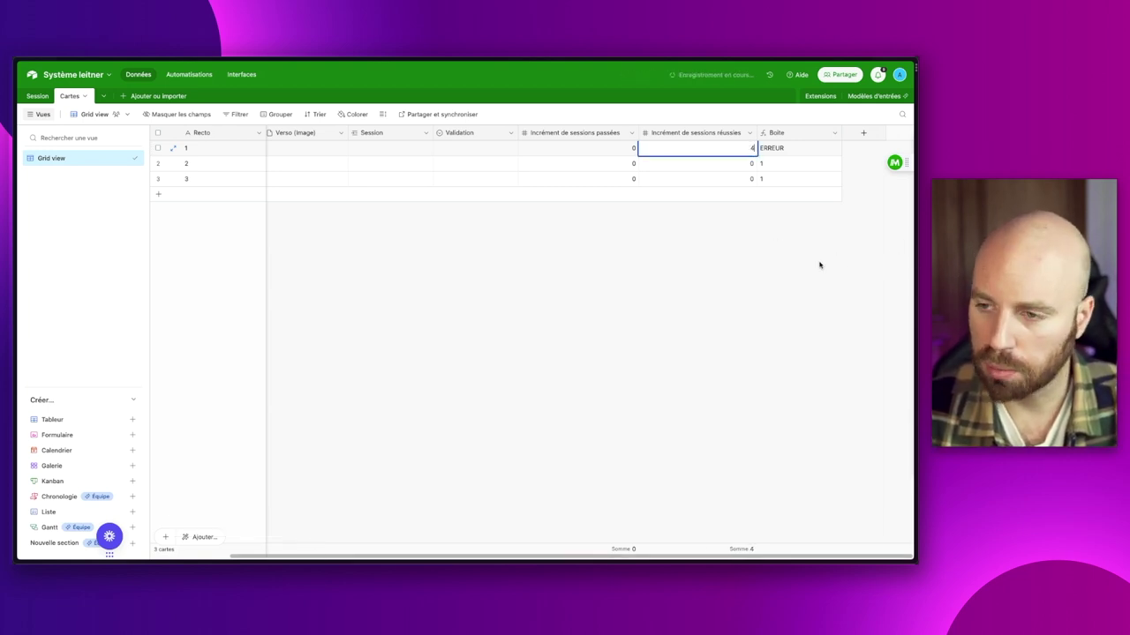
key(BackSpace)
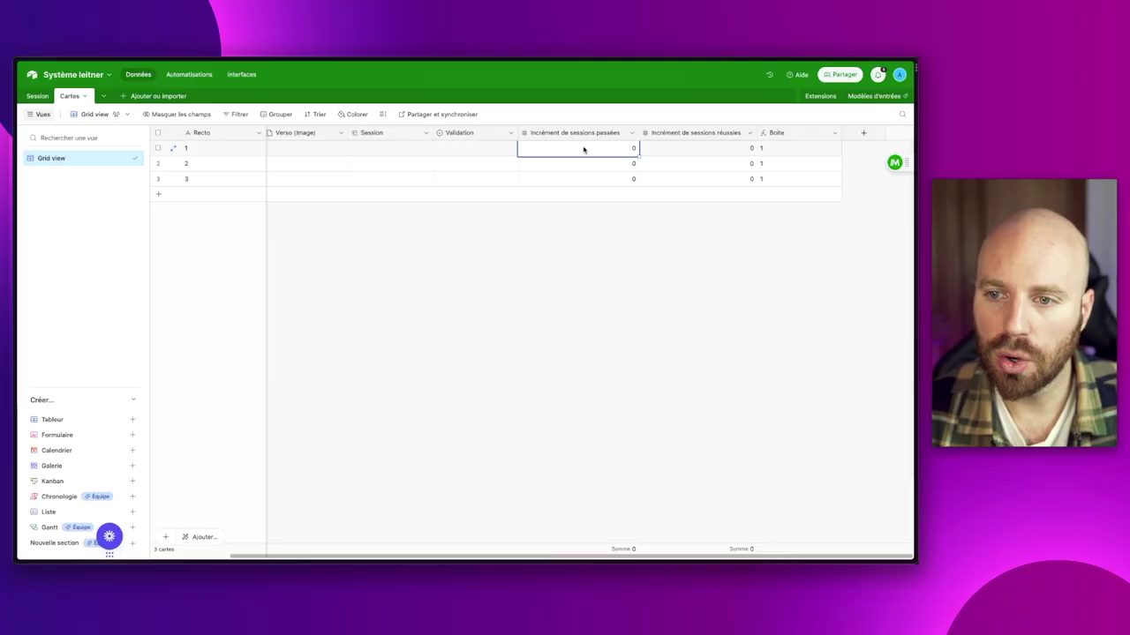
click(580, 176)
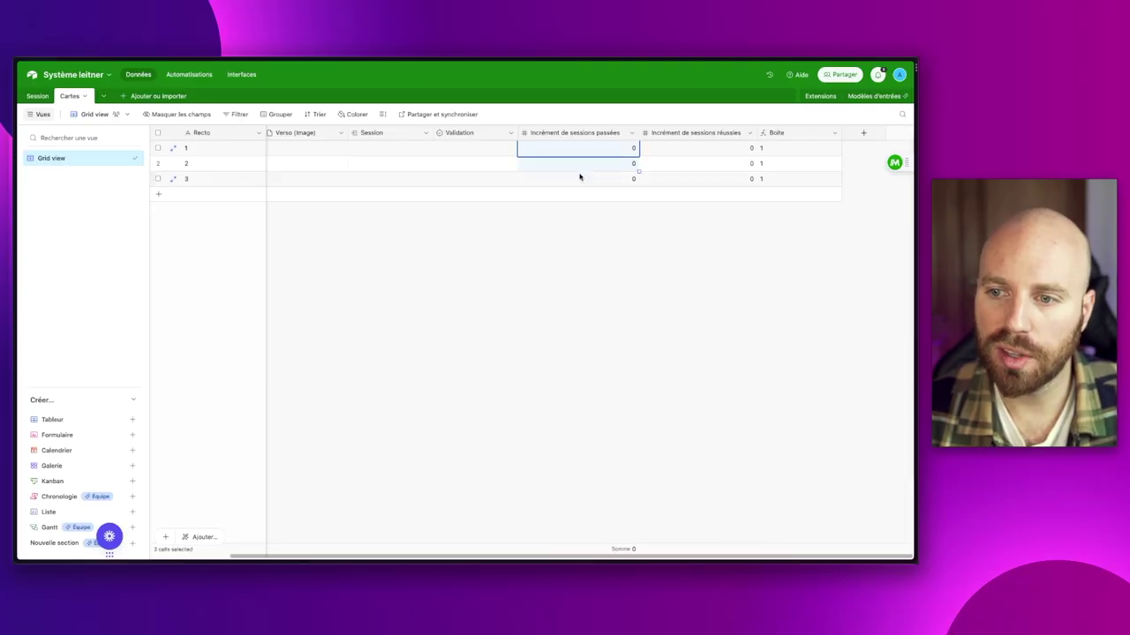
click(569, 243)
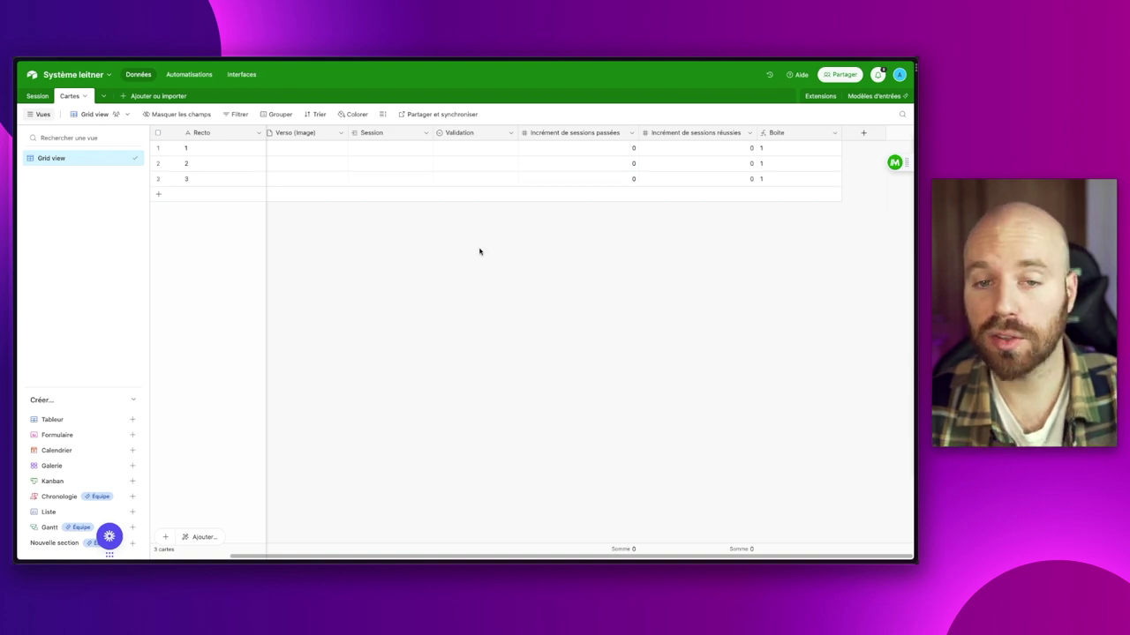
Create an automation with the trigger "Lorsqu'une entrée est créée" on the Session table, and check for an existing test record.
click(192, 74)
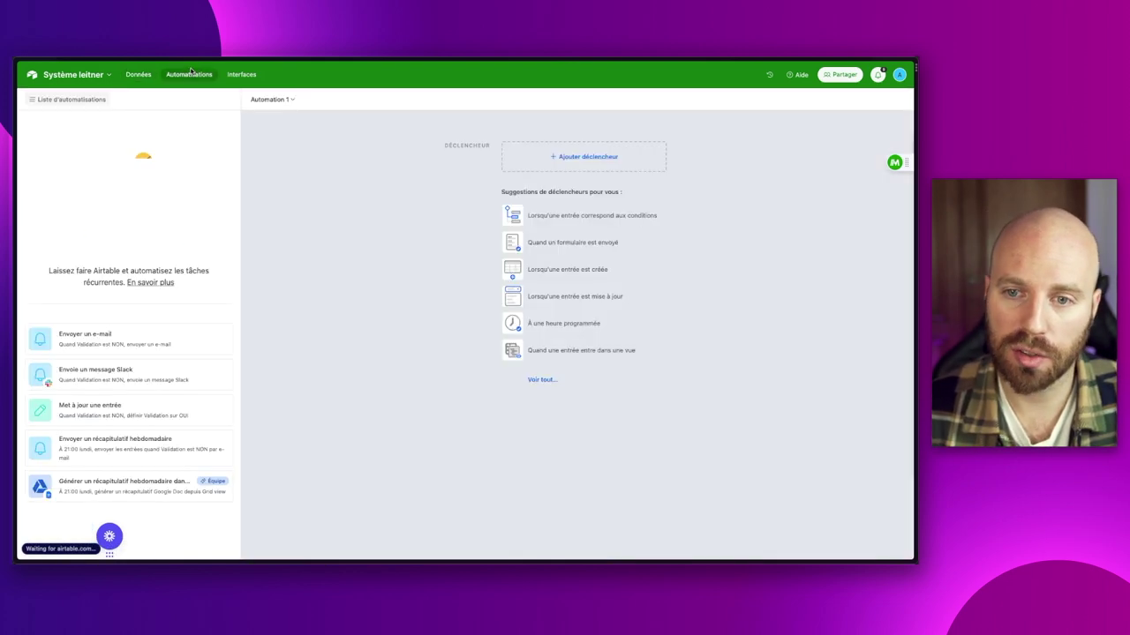
click(557, 163)
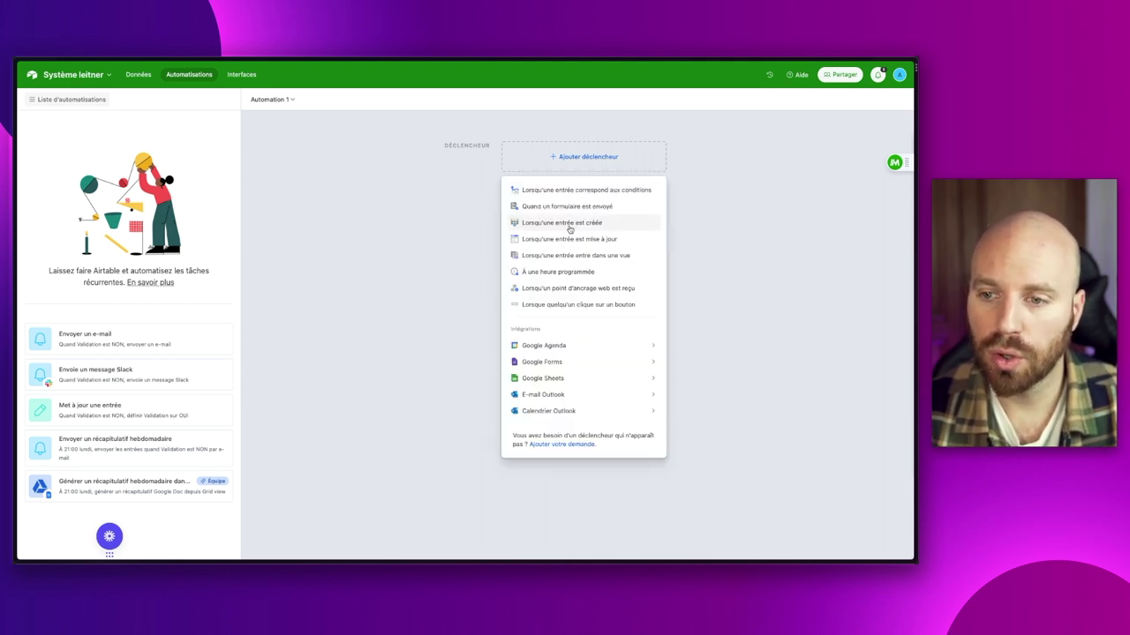
click(596, 226)
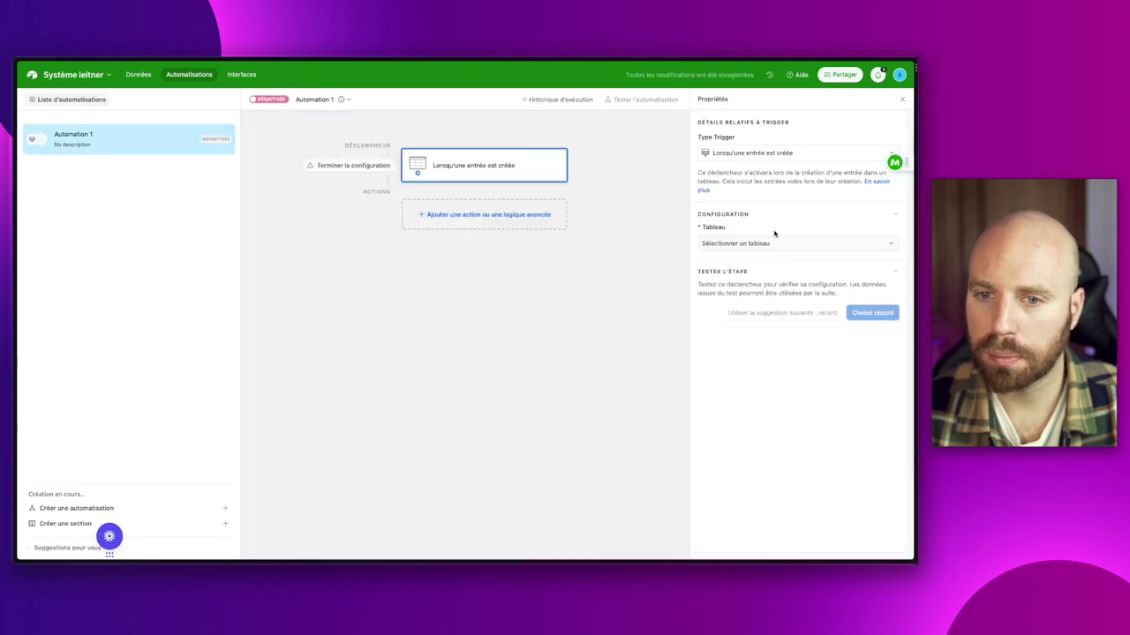
click(736, 242)
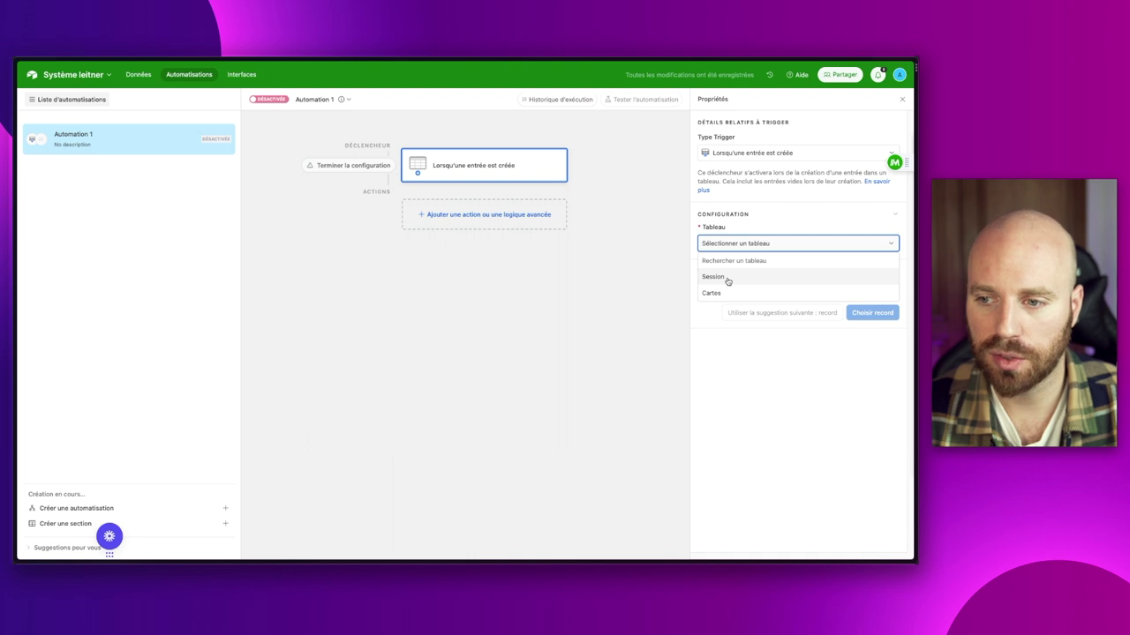
click(728, 277)
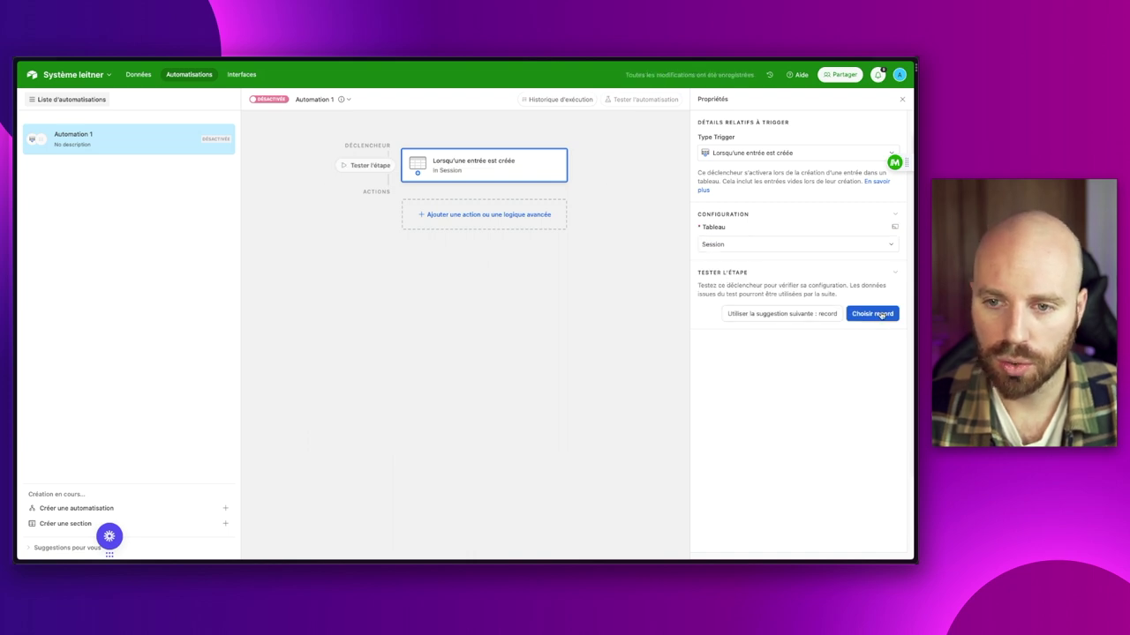
click(873, 314)
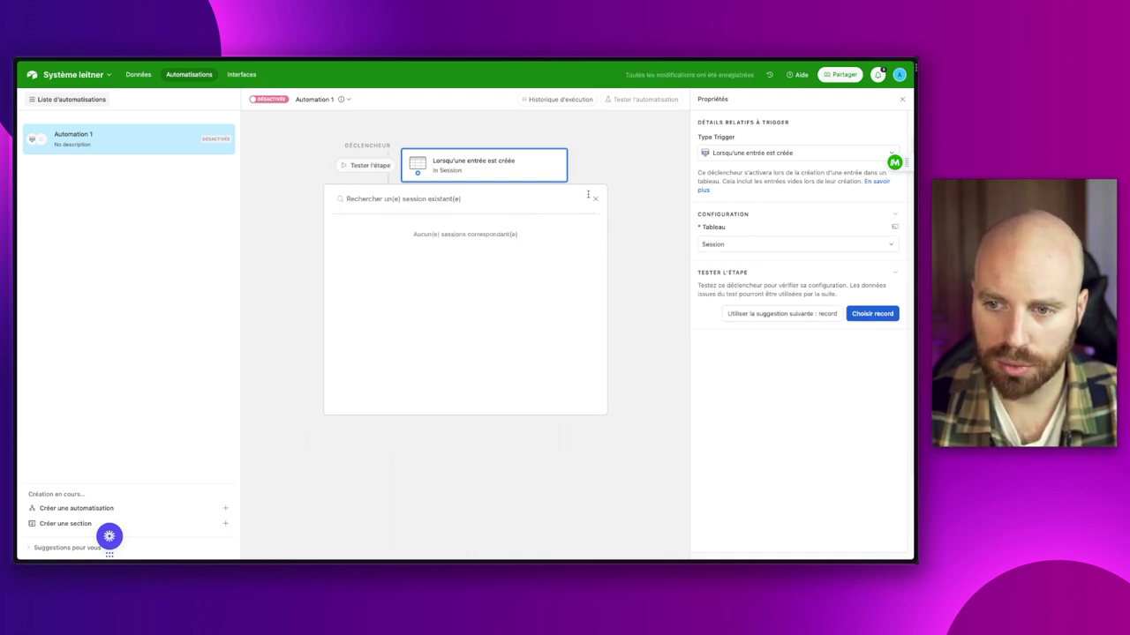
click(594, 199)
Add a new empty record to the Session table.
click(138, 75)
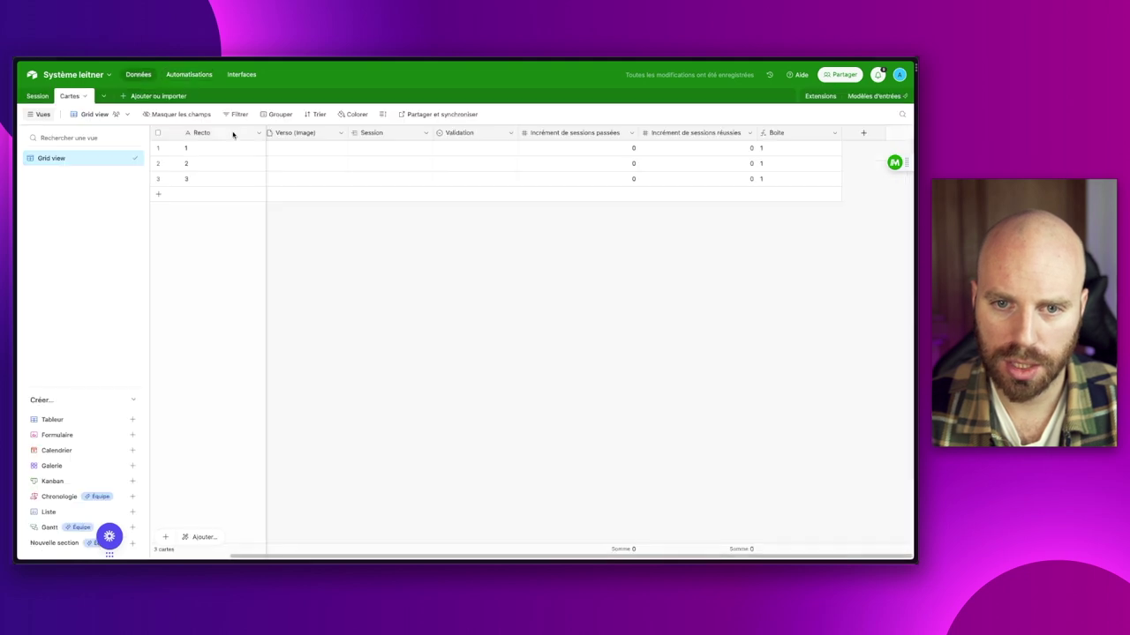
click(38, 96)
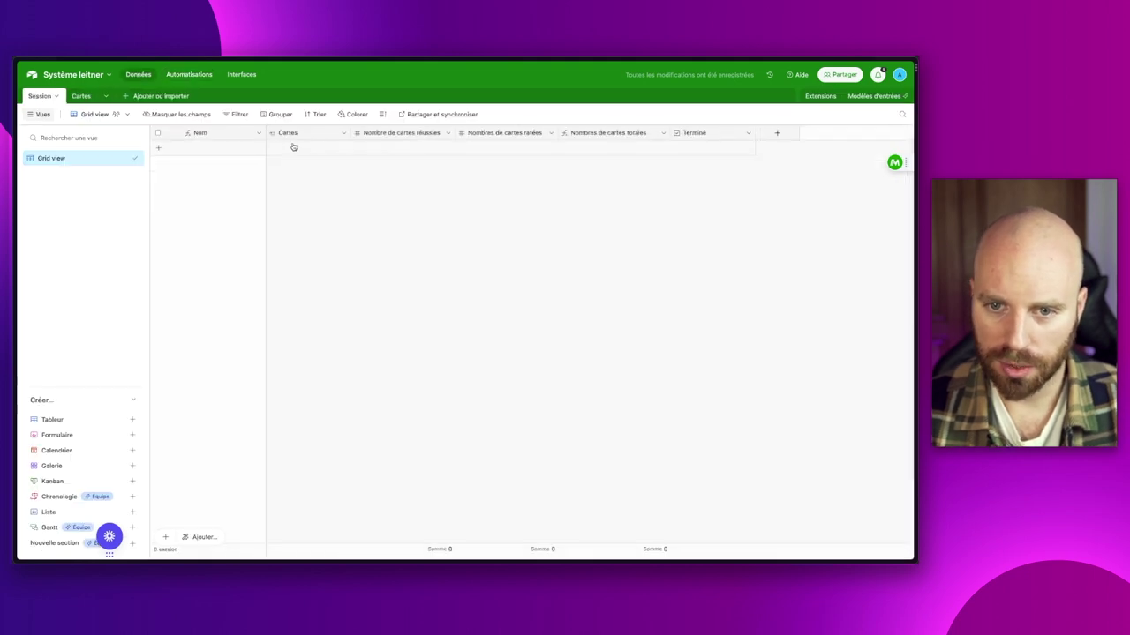
click(190, 152)
click(417, 242)
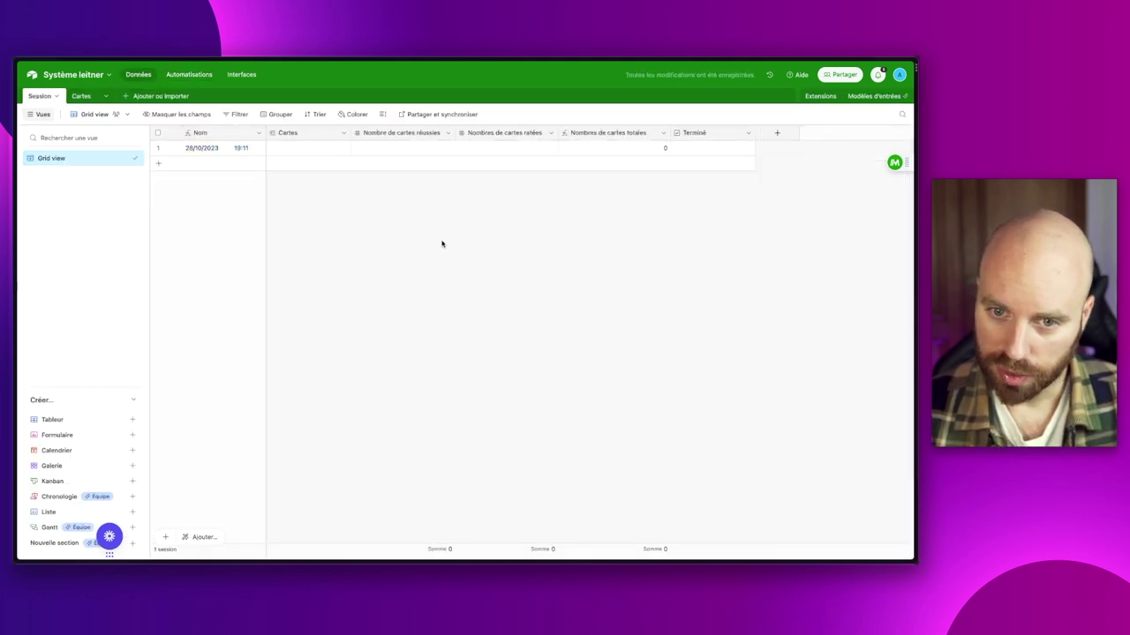
Test the automation's trigger using the newly added Session record.
click(187, 75)
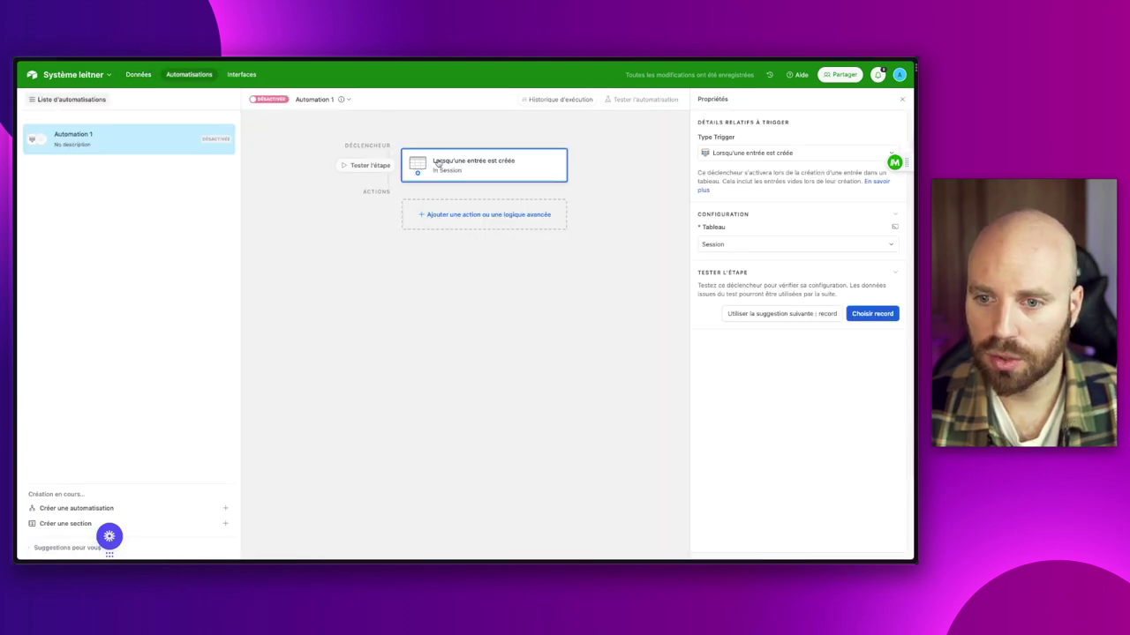
click(872, 314)
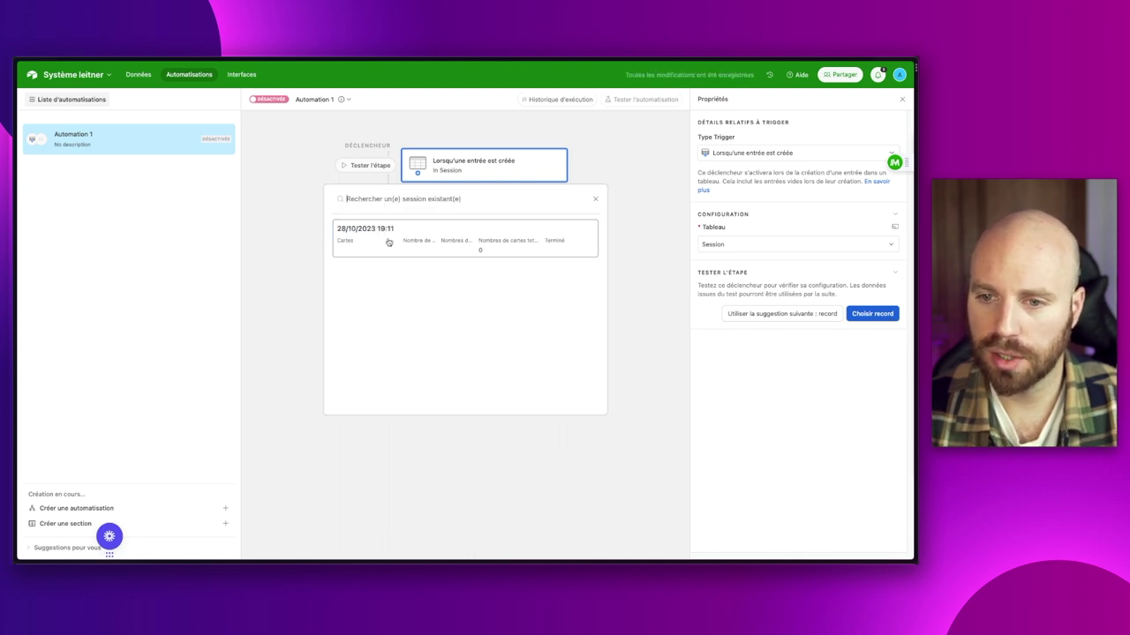
click(389, 242)
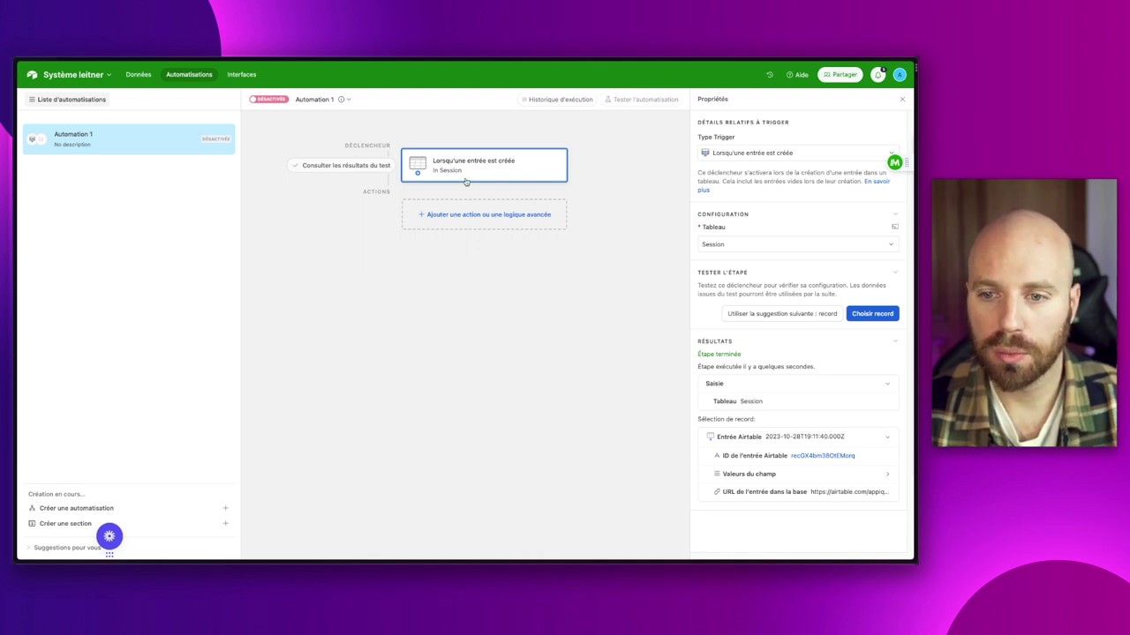
Add a "Rechercher des entrées" action that searches the Cartes table by Condition.
click(473, 216)
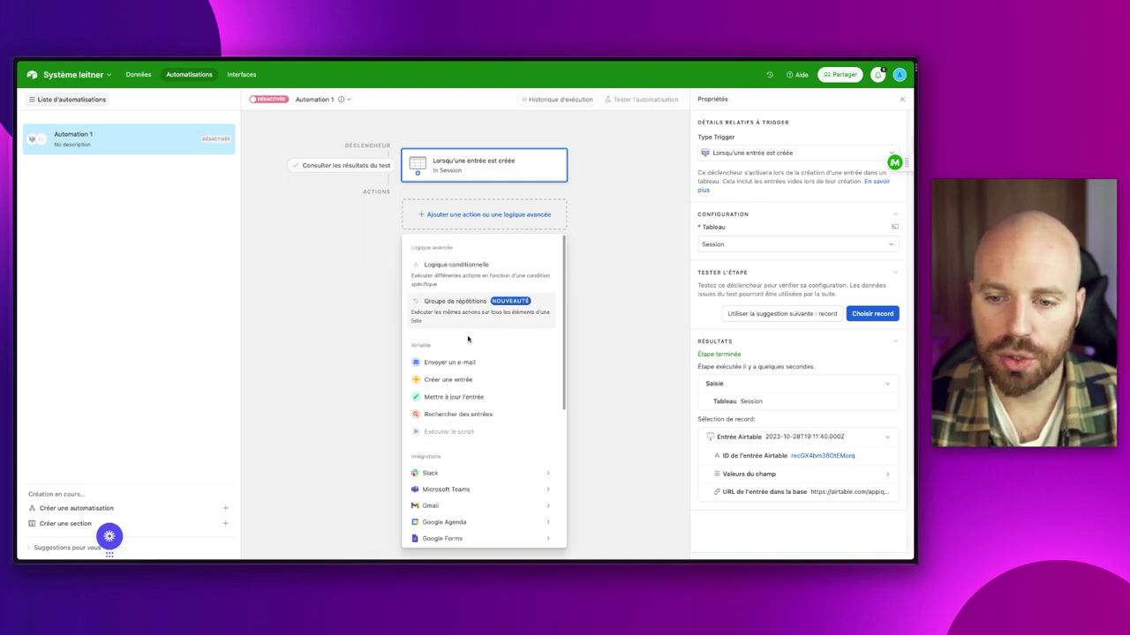
click(464, 416)
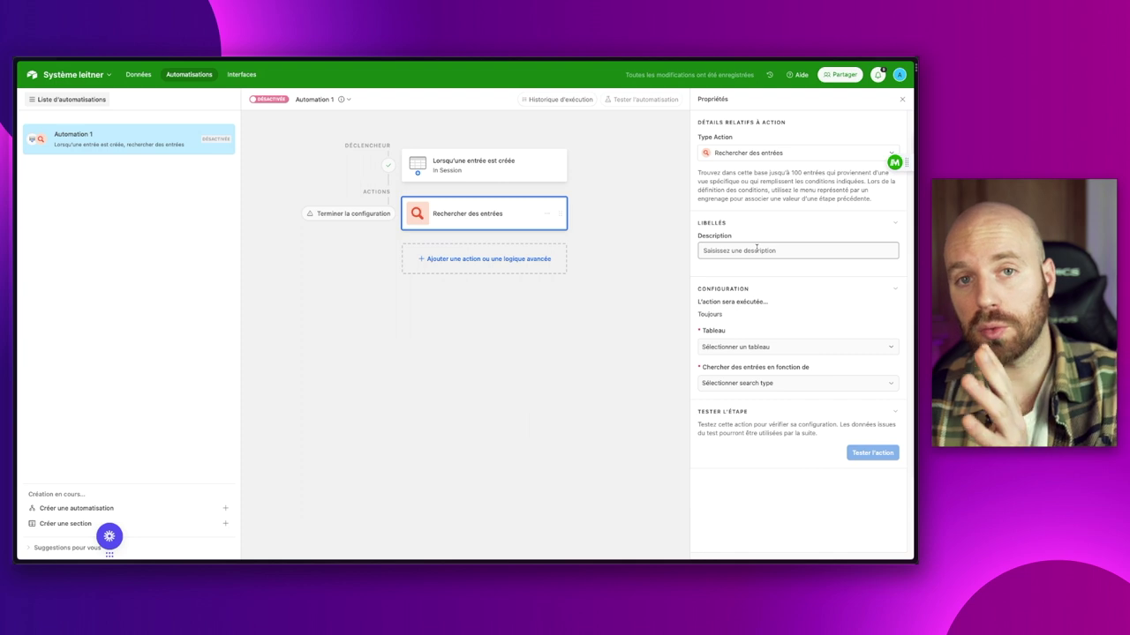
click(753, 346)
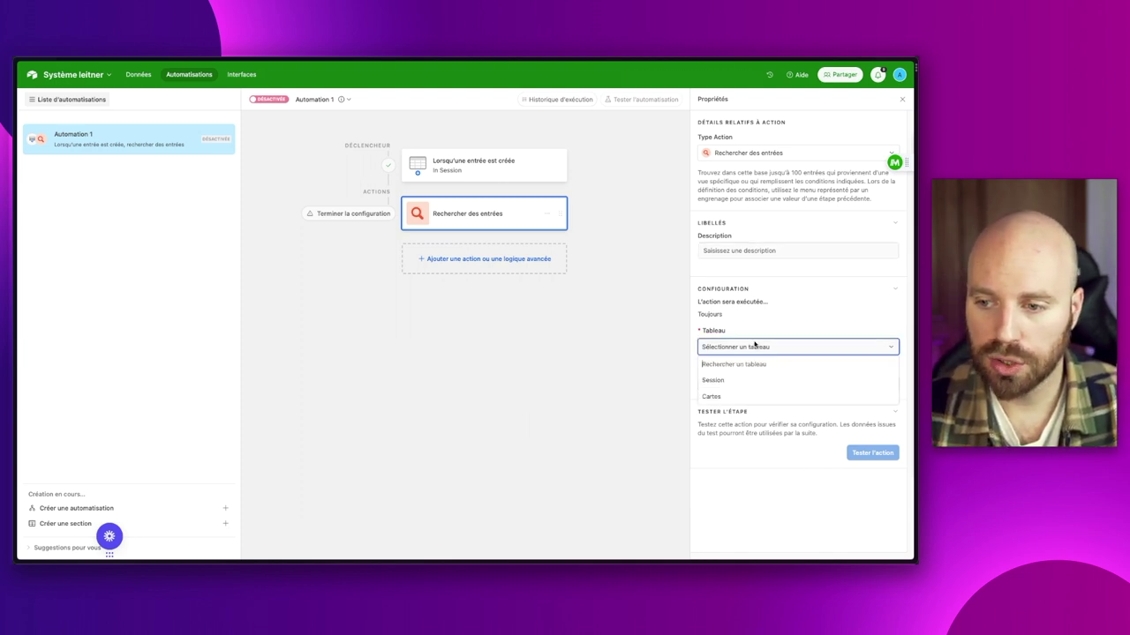
click(721, 400)
click(739, 389)
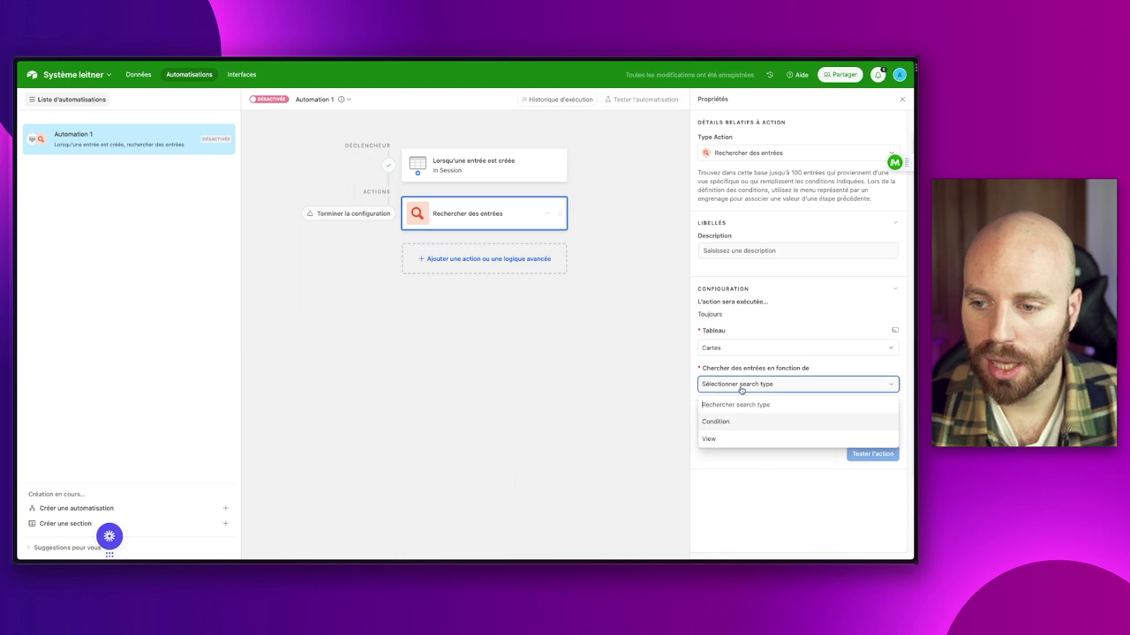
click(728, 423)
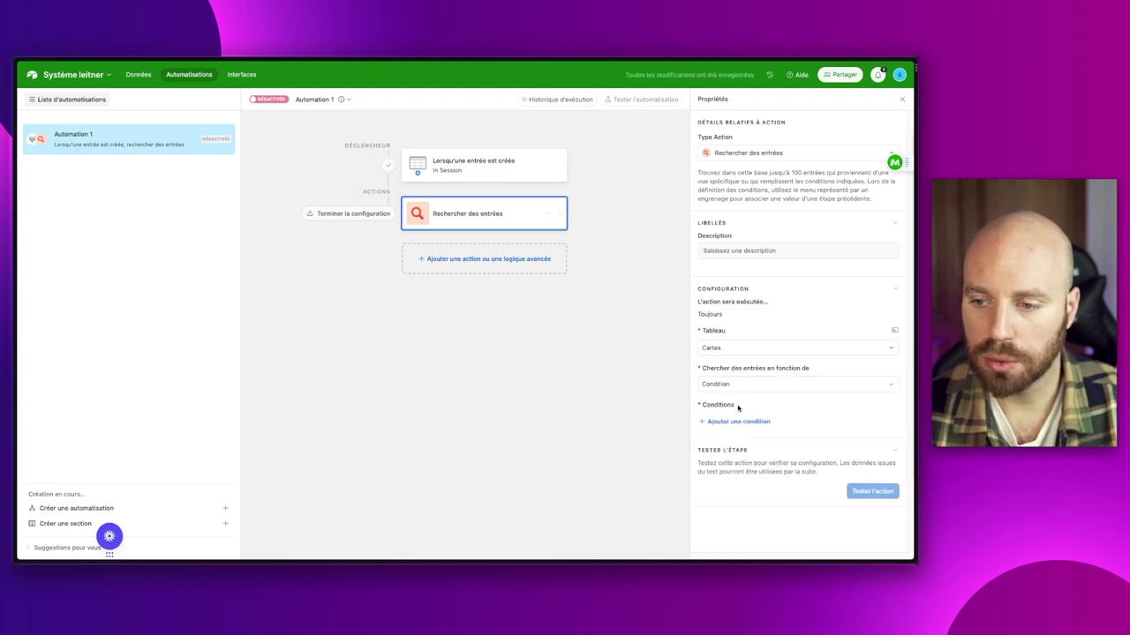
Add a search condition on the Cartes table requiring that Boite "ne contient pas" ERREUR.
click(750, 423)
scroll(777, 493, down, 1)
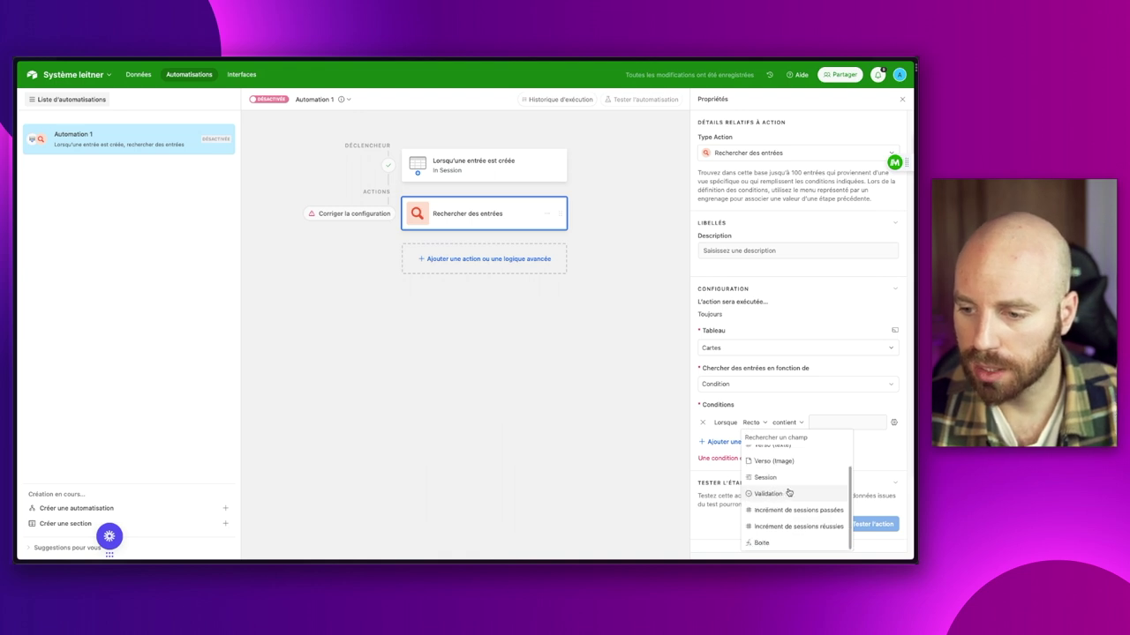
click(779, 542)
click(784, 423)
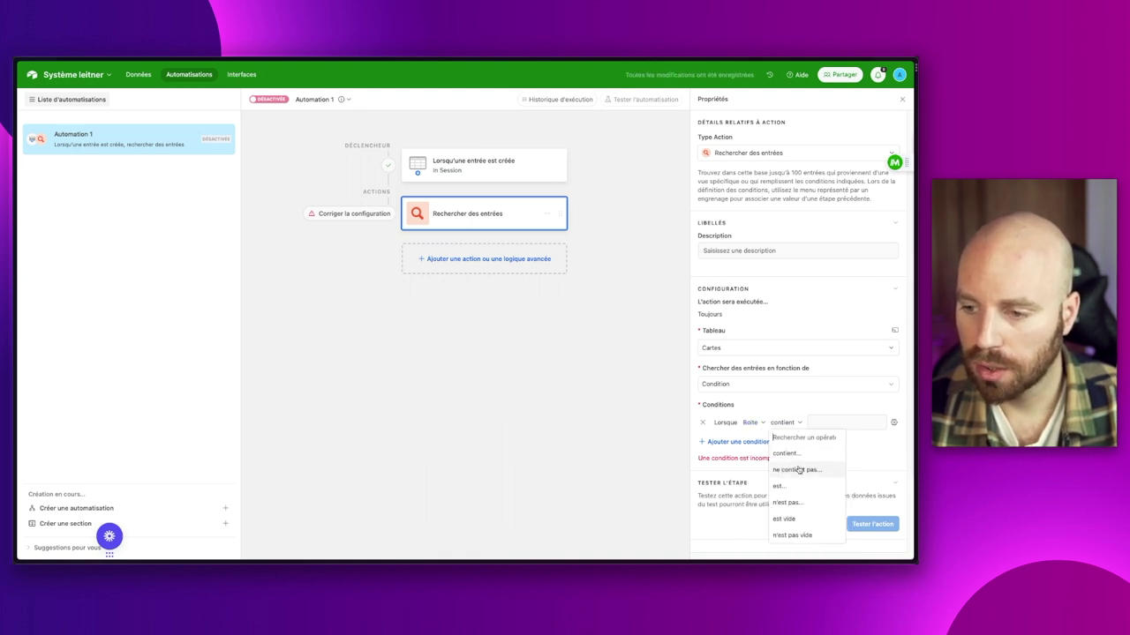
click(803, 472)
click(844, 424)
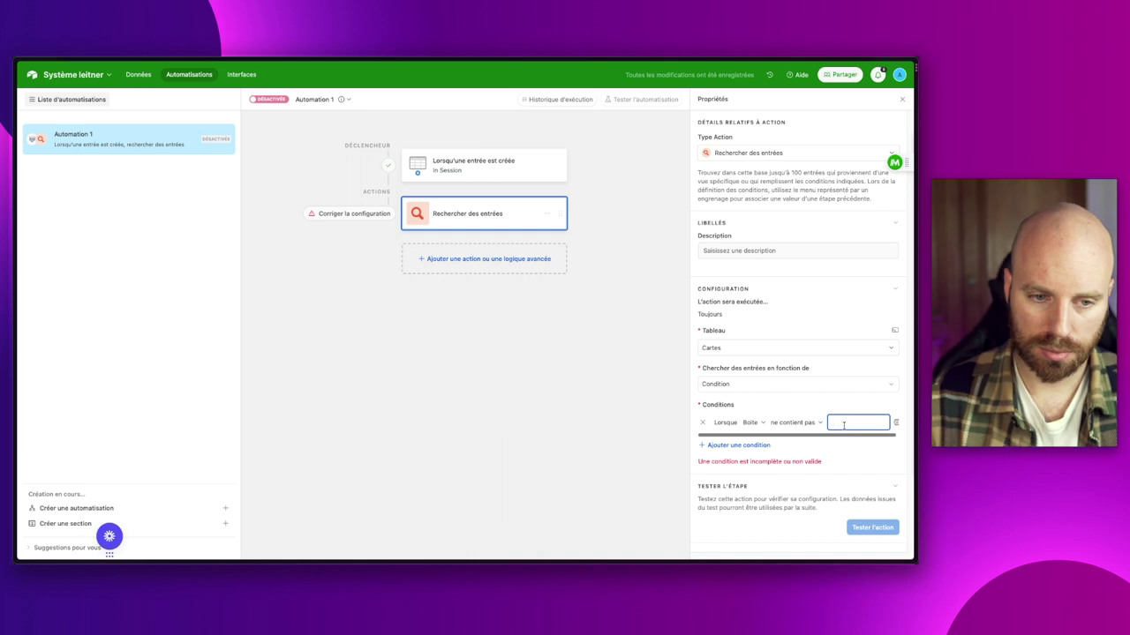
text(ERREUR)
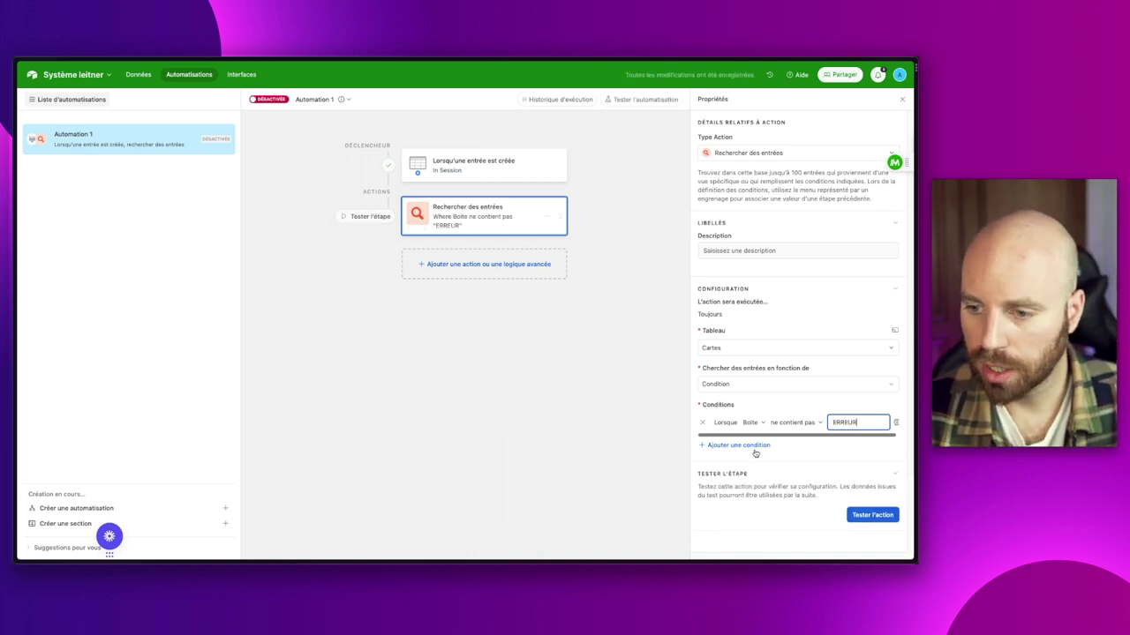
Add a second "et" condition requiring that Boite "ne contient pas" ARCHIVE, and test the search action.
click(738, 445)
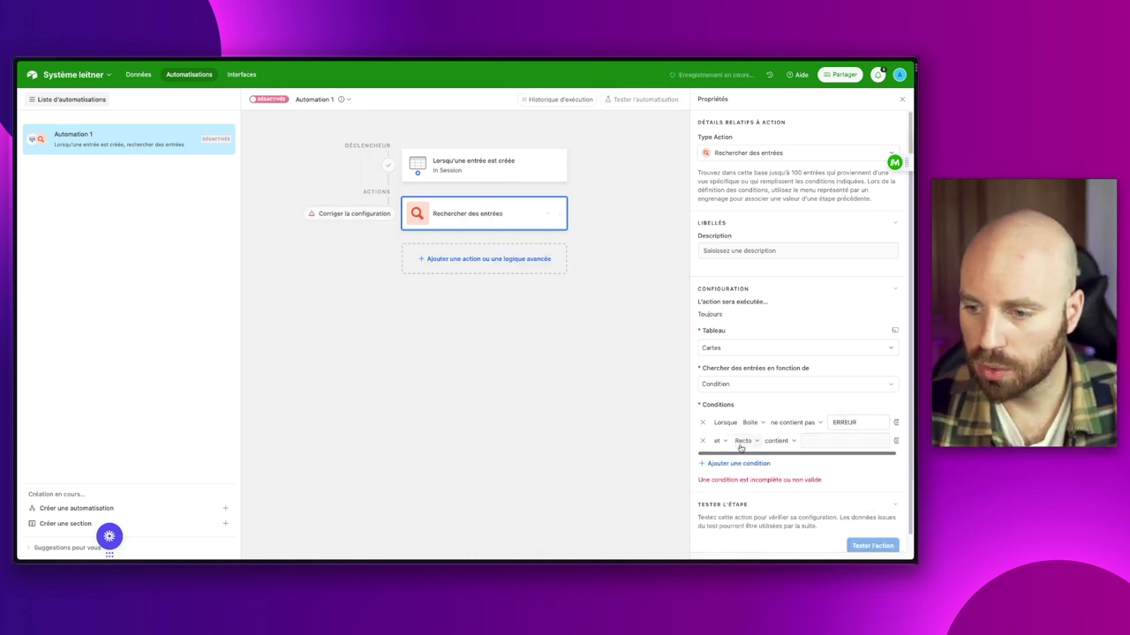
click(741, 441)
scroll(753, 414, down, 3)
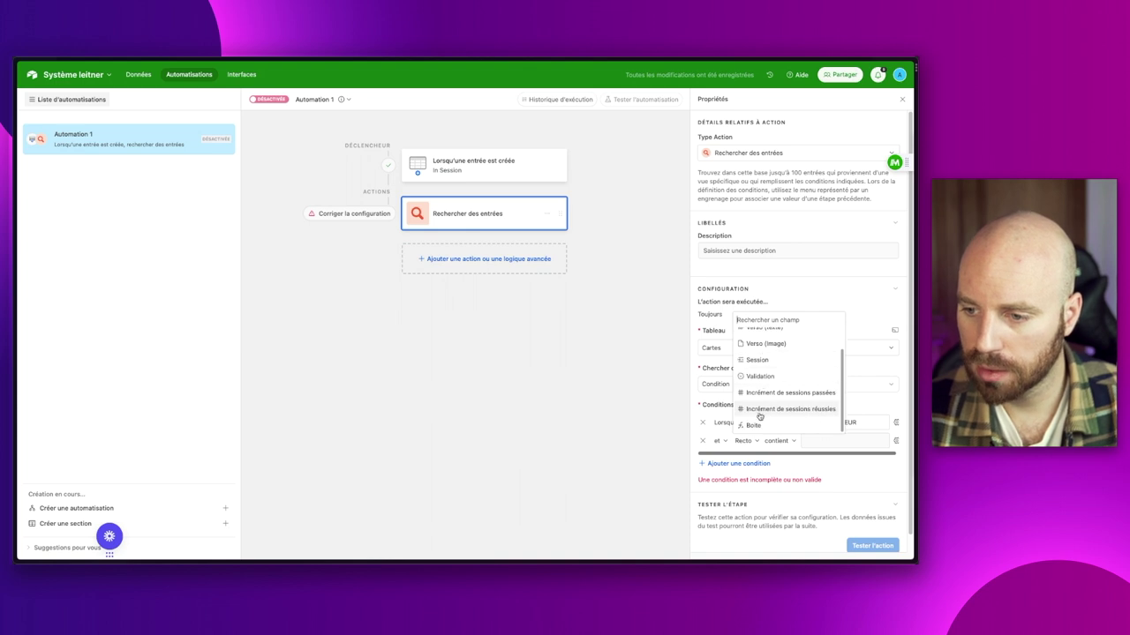
click(752, 424)
click(778, 440)
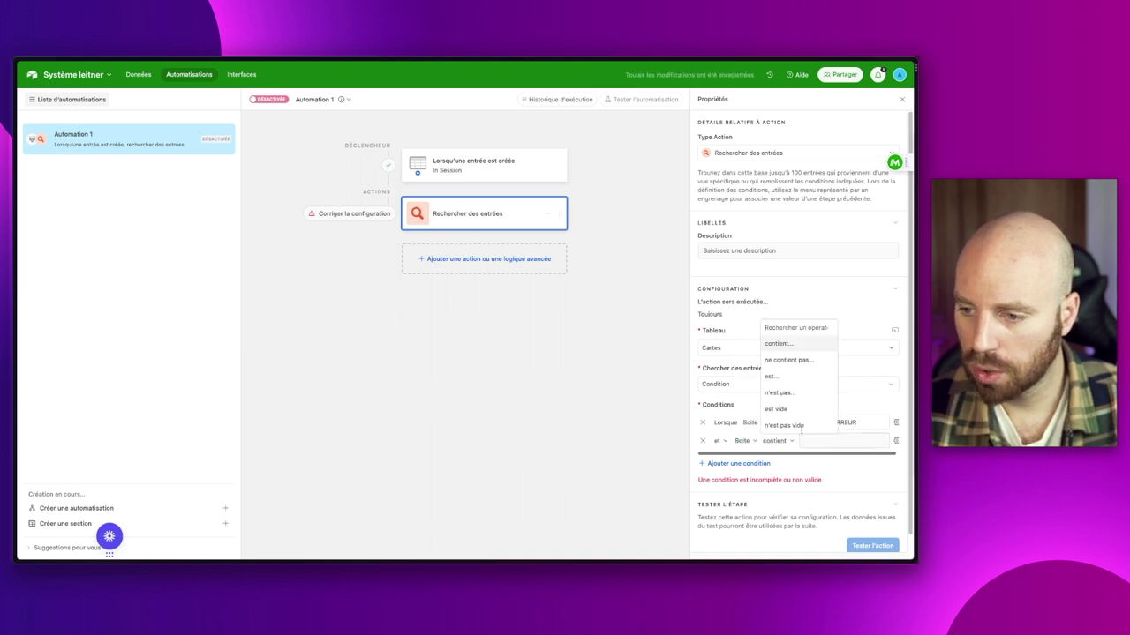
click(790, 363)
click(832, 439)
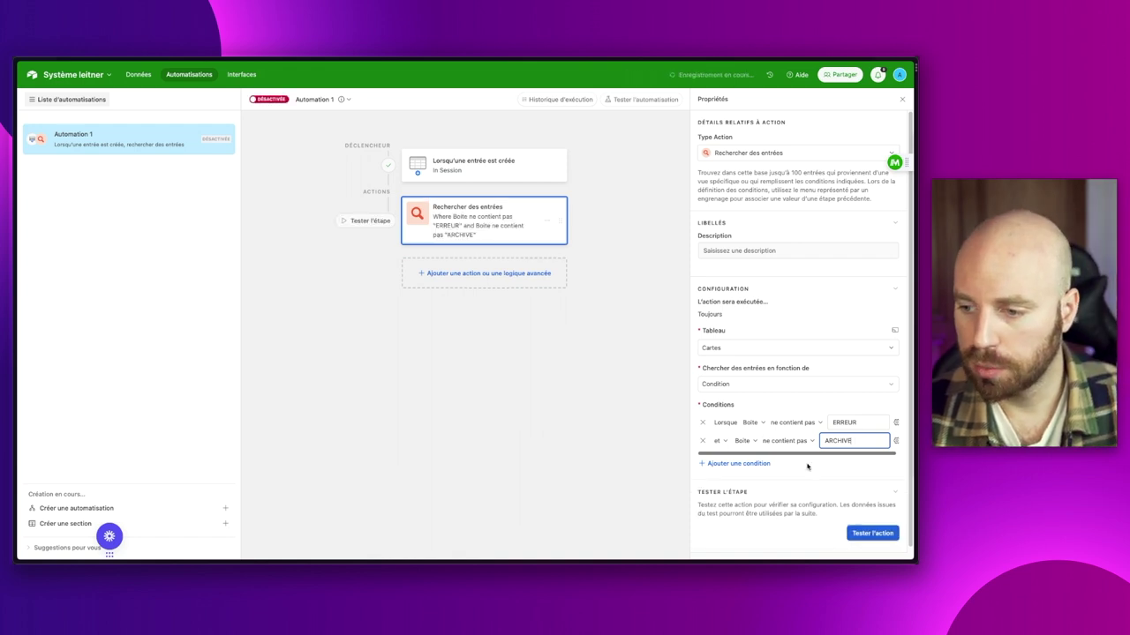
click(826, 482)
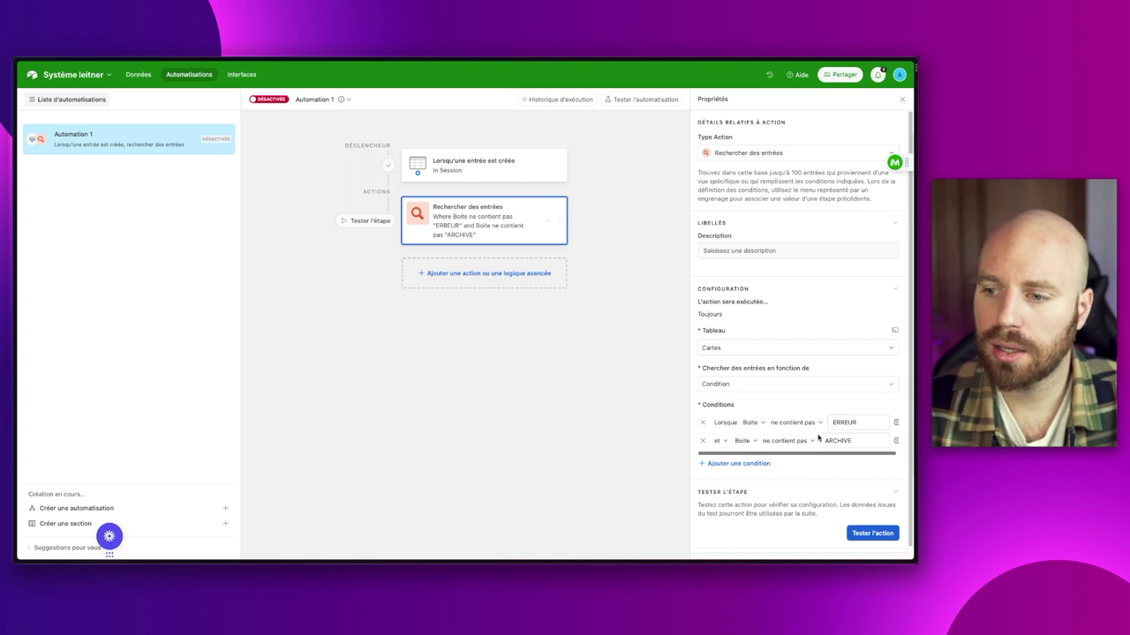
click(872, 533)
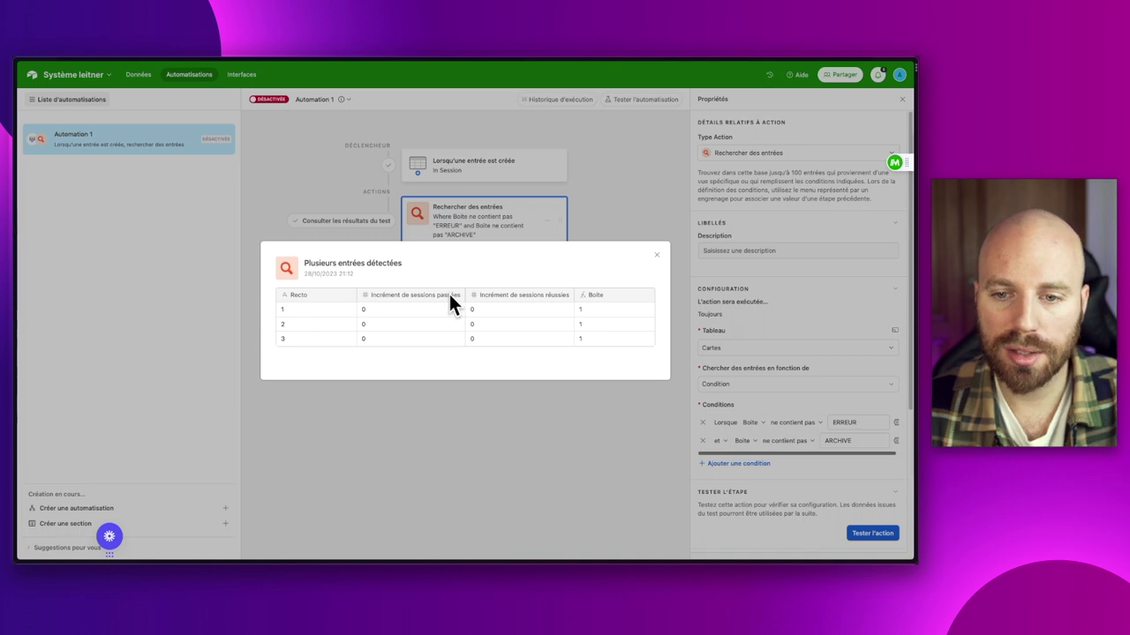
click(654, 253)
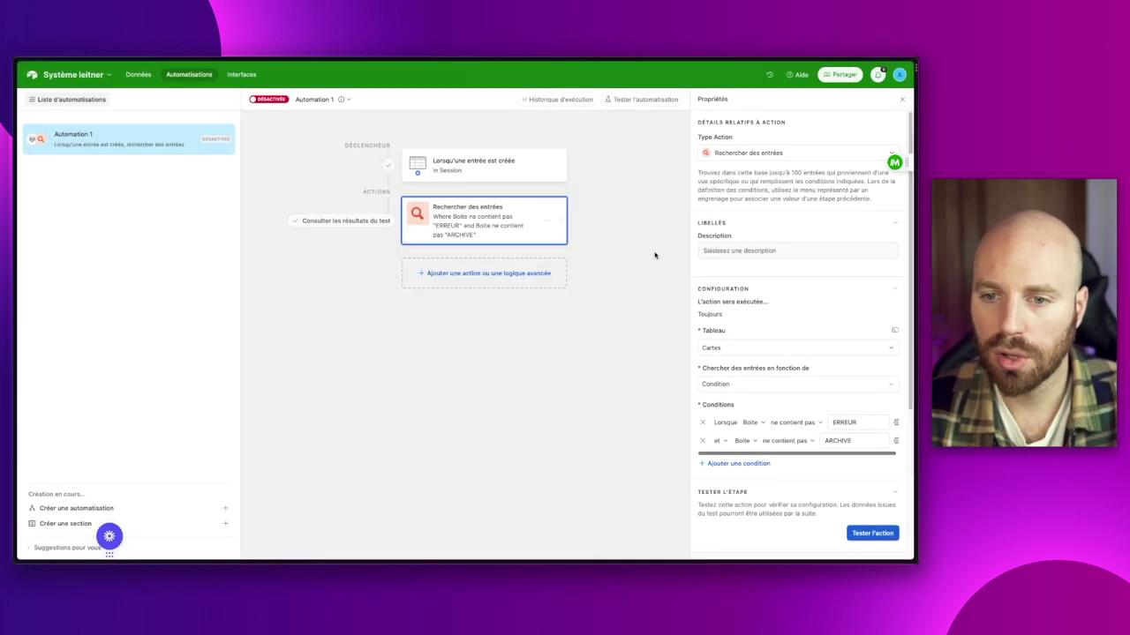
Add a "Groupe de répétitions" that uses the "Rechercher des entrées" results as its input list, and test that list.
click(467, 275)
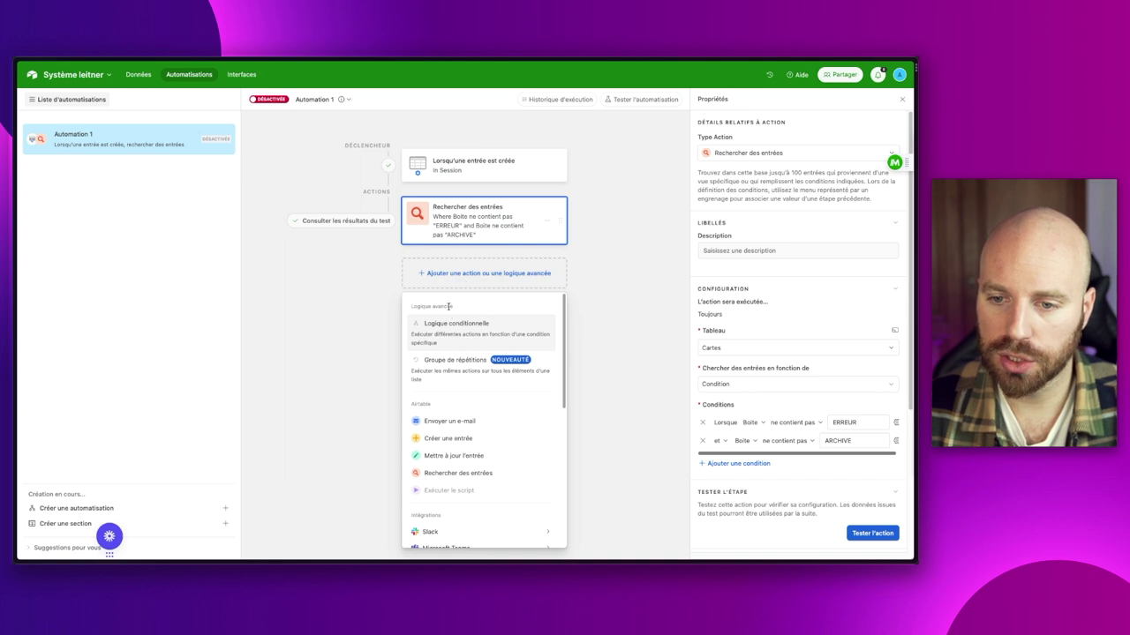
click(459, 364)
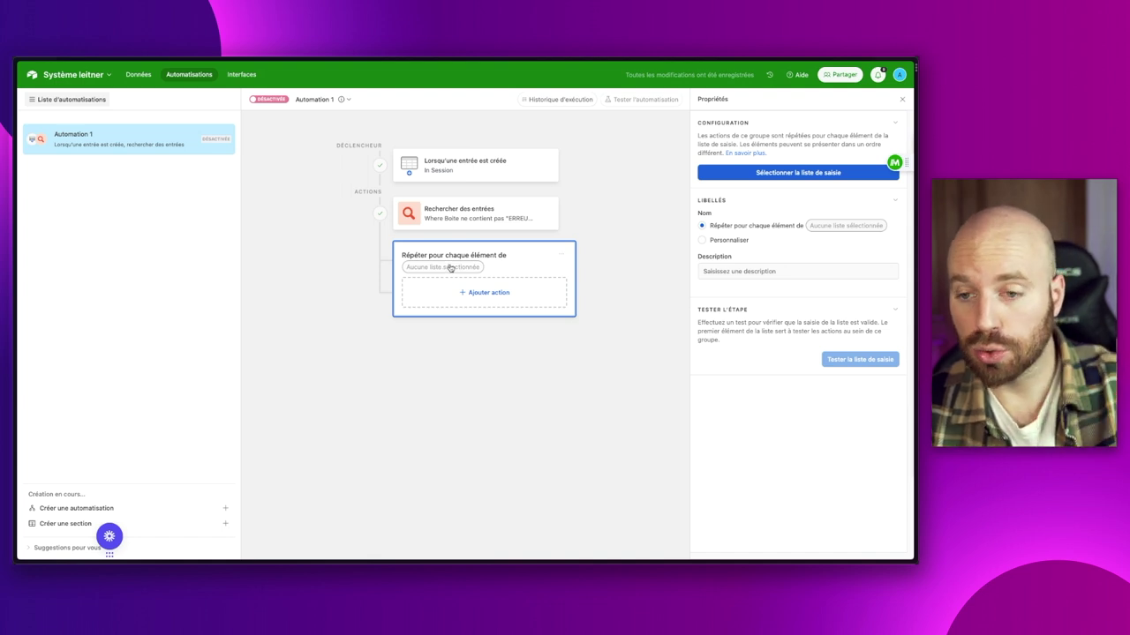
click(793, 176)
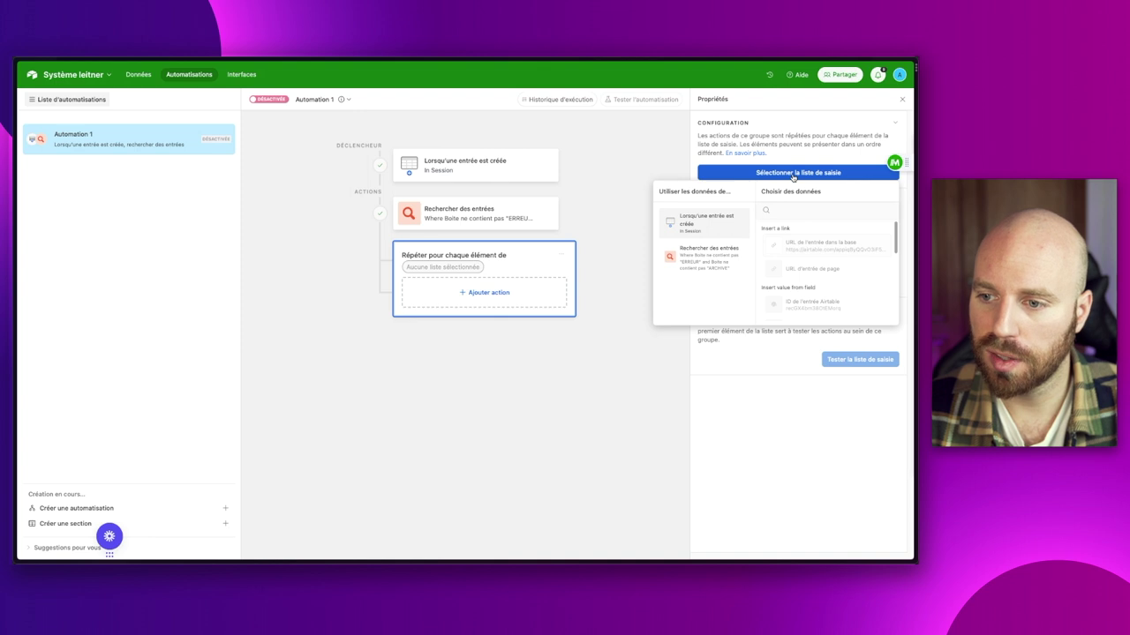
click(692, 261)
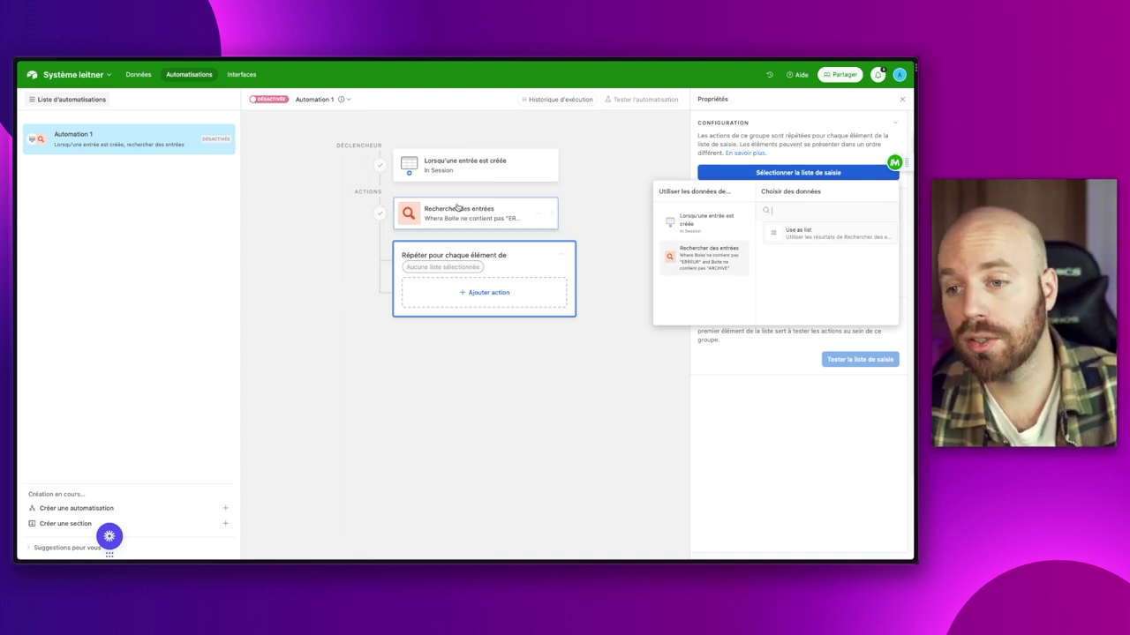
click(813, 236)
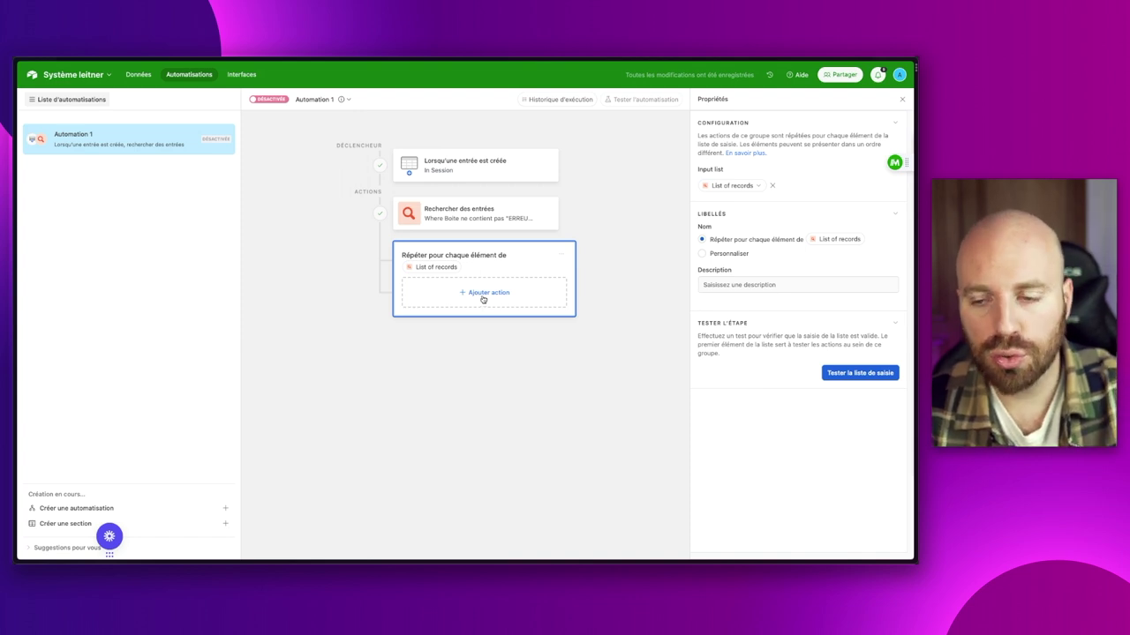
click(863, 379)
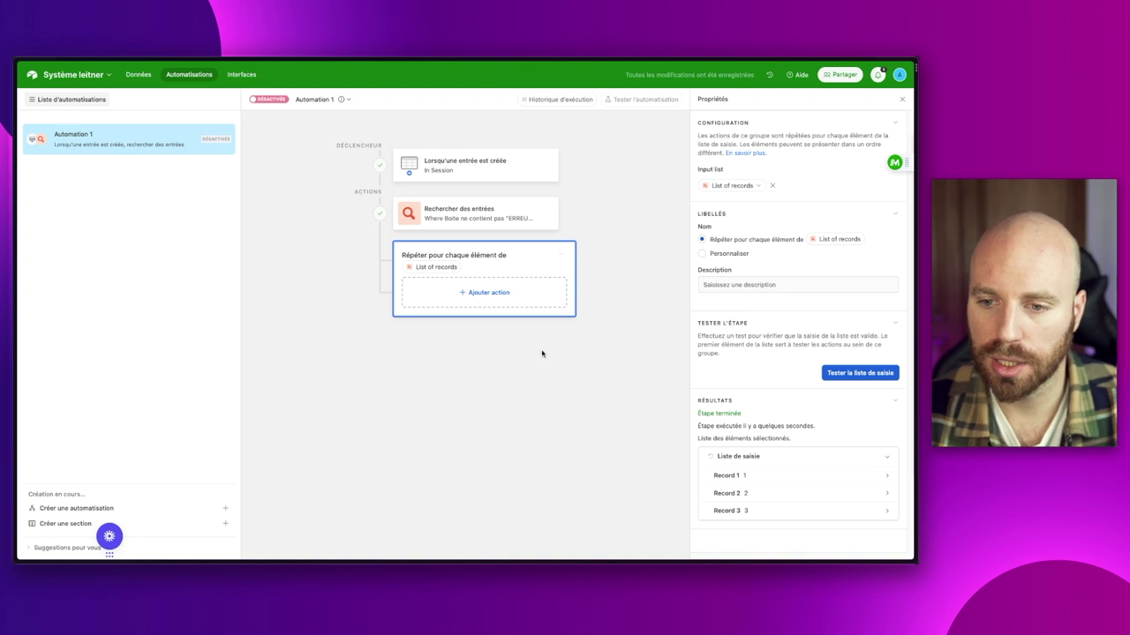
Add a "Mettre à jour l'entrée" action inside the repeating group for the Cartes table, using the current item's Airtable record ID.
click(478, 296)
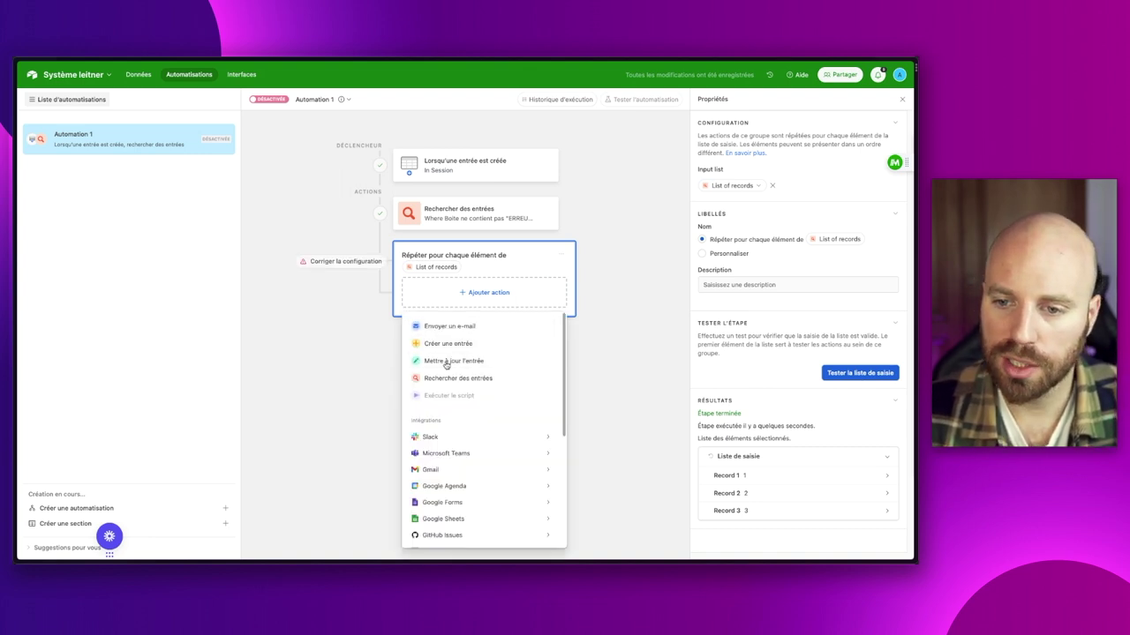
click(454, 361)
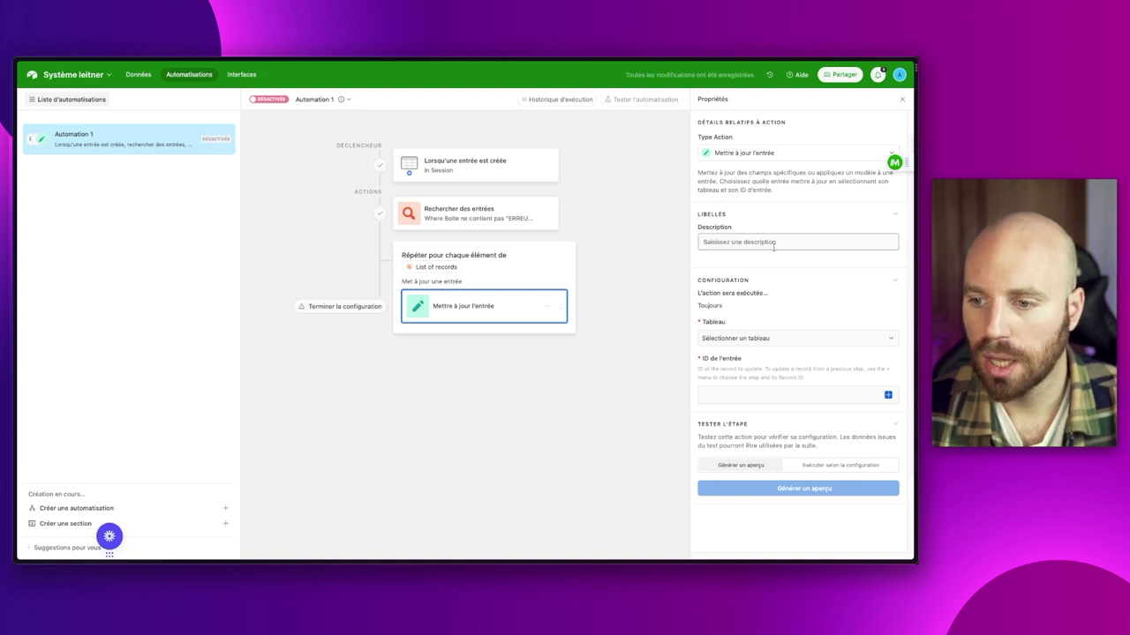
click(734, 334)
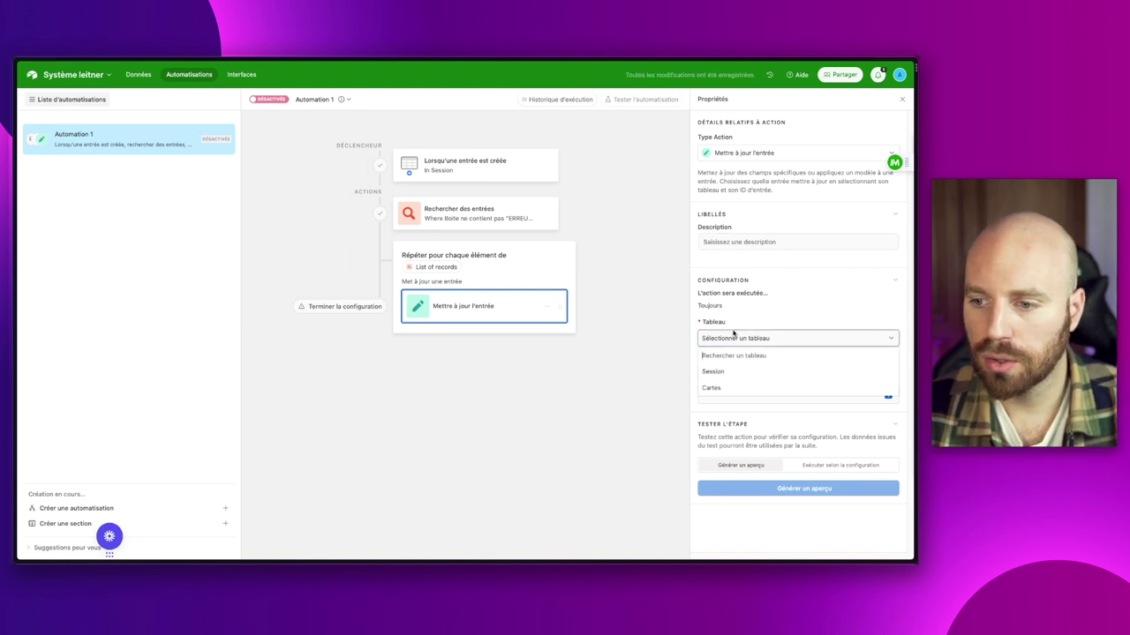
click(711, 388)
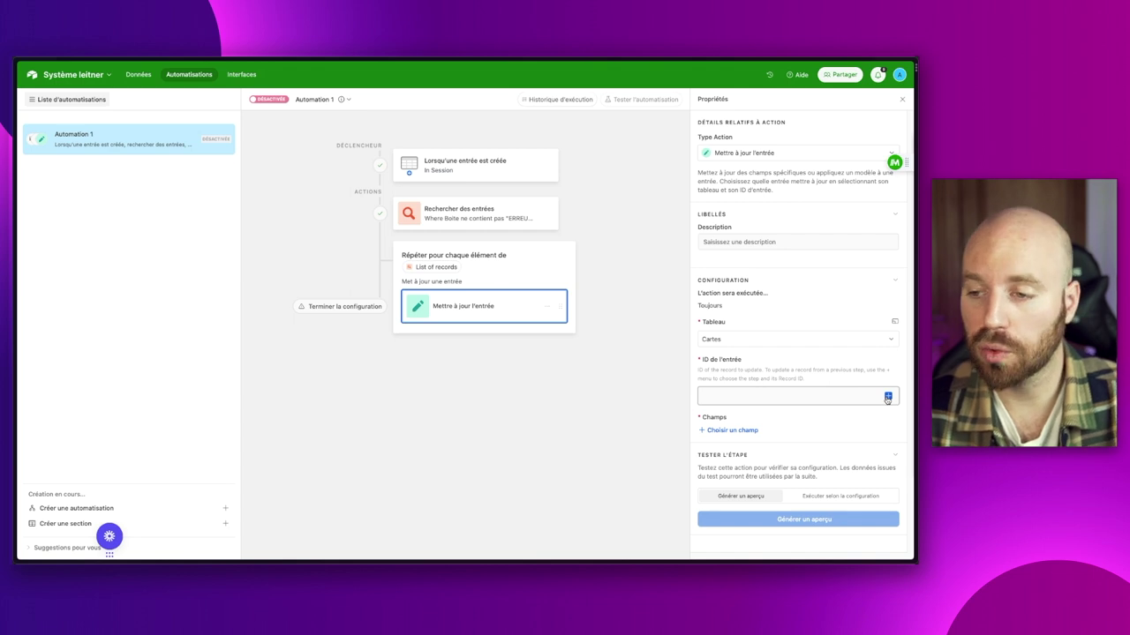
click(888, 397)
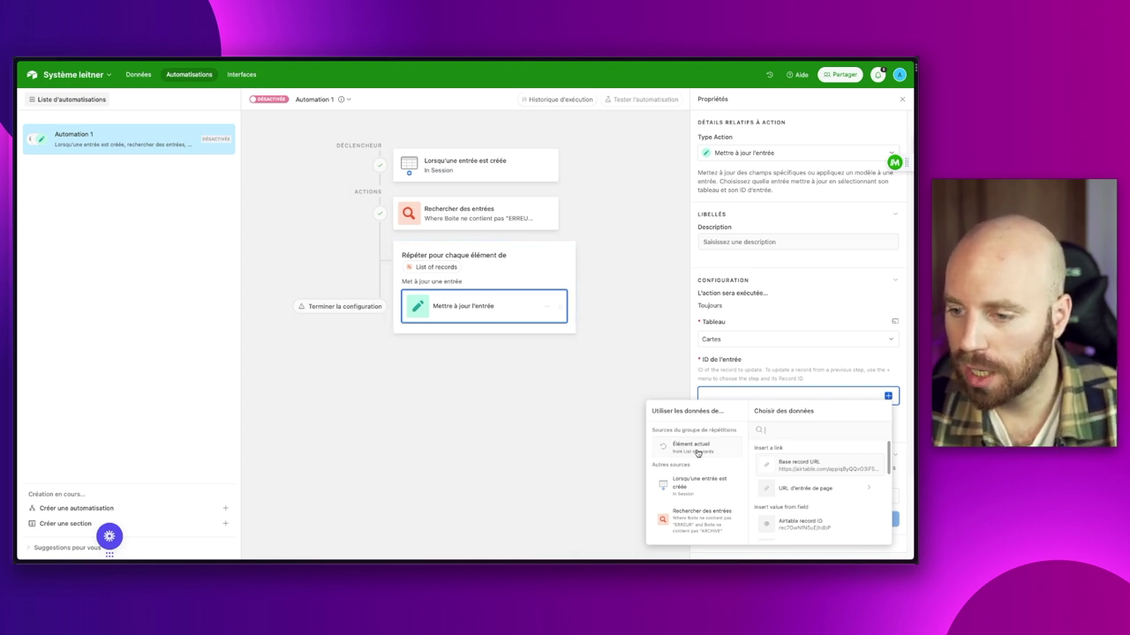
click(816, 528)
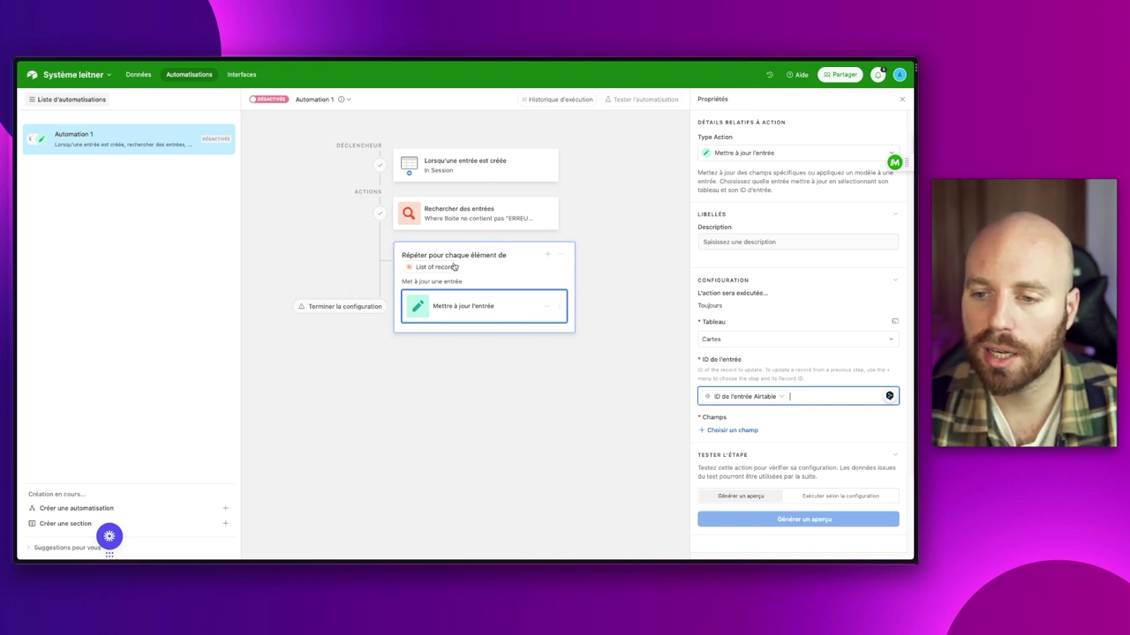
click(826, 435)
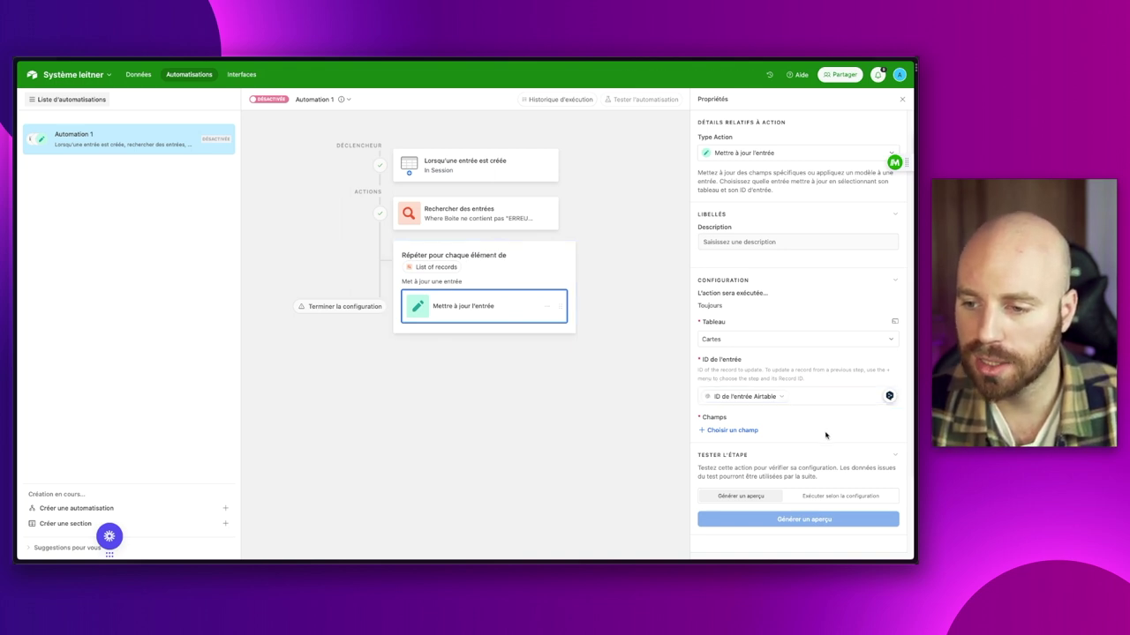
Make the update action set the field "Incrément de sessions passées" to 1.
click(740, 430)
scroll(768, 406, down, 4)
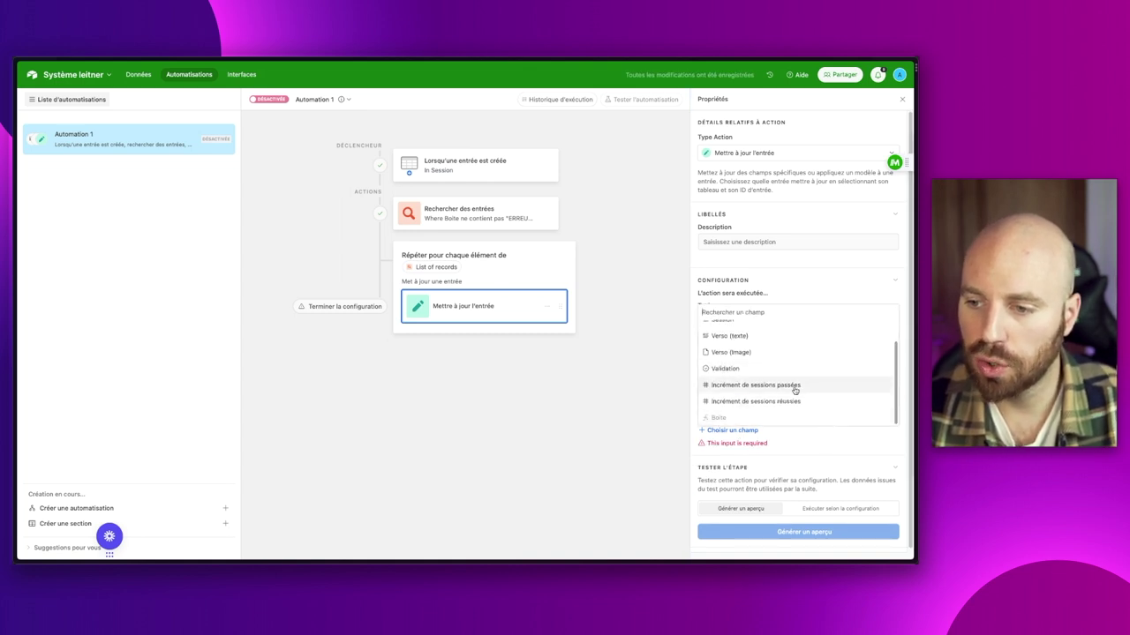
click(731, 392)
scroll(777, 414, down, 1)
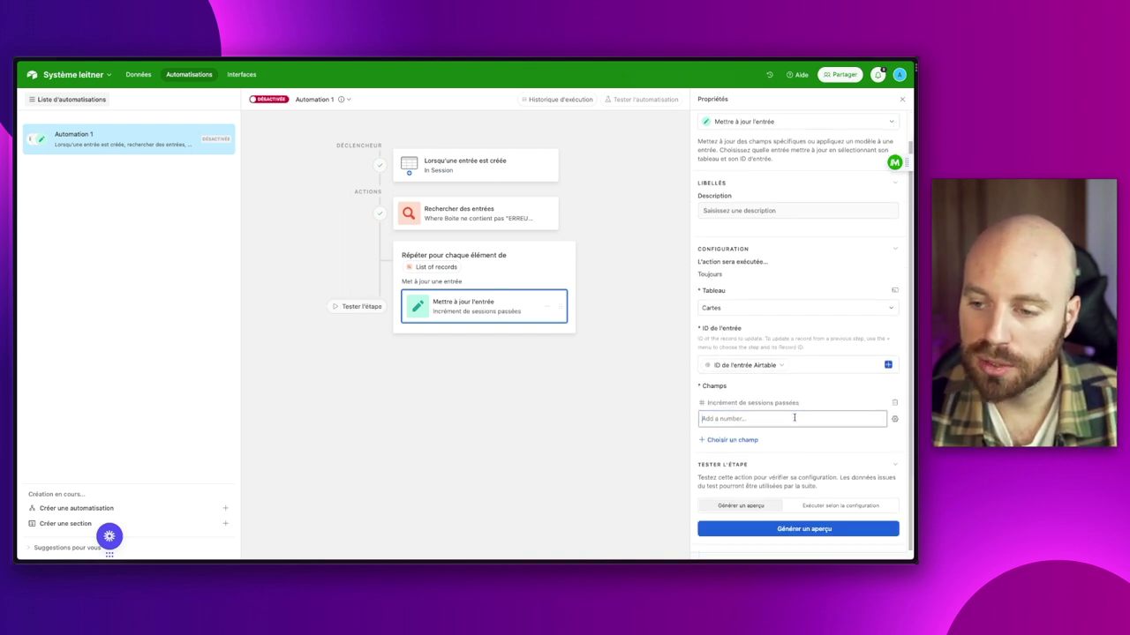
click(794, 418)
text(1)
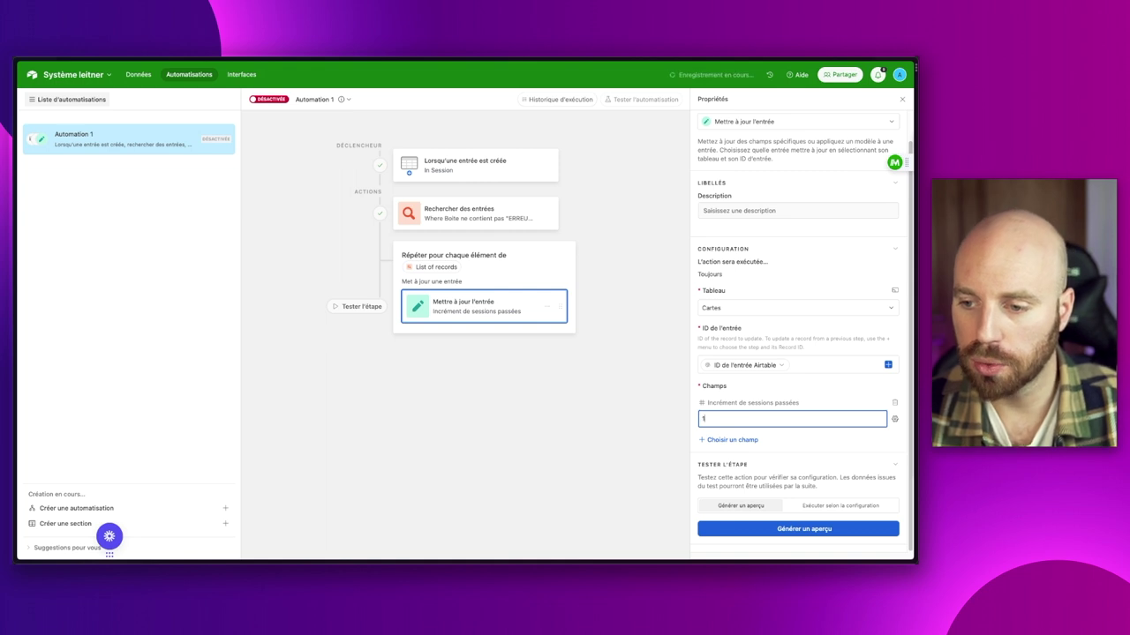
click(806, 402)
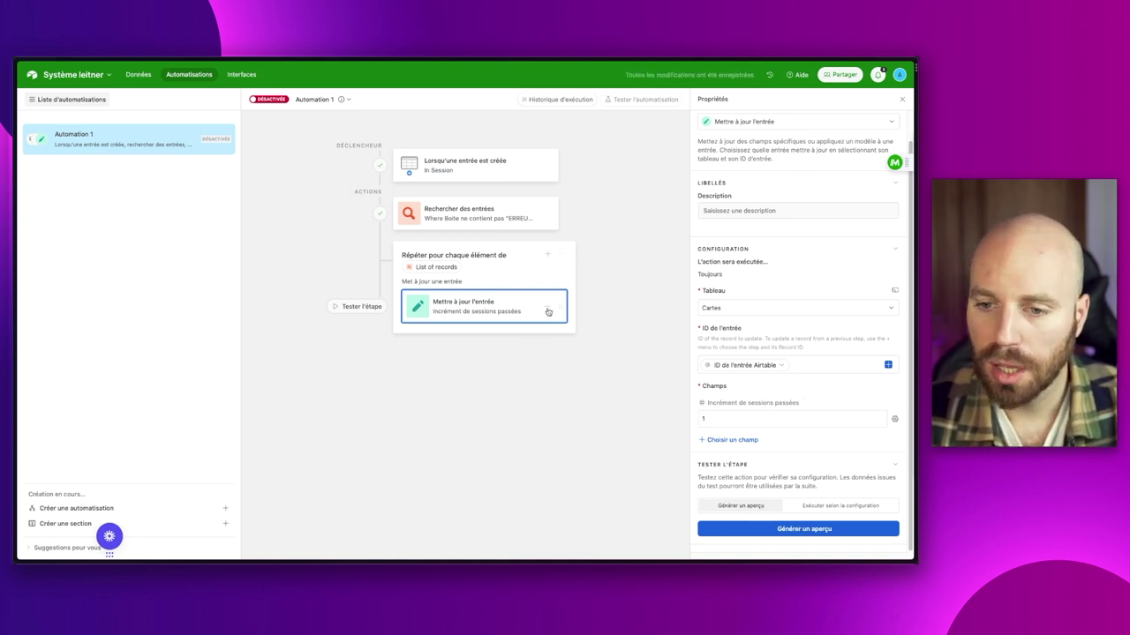
Rename the automation "Incrément de session passé" and turn it on.
click(321, 100)
click(339, 124)
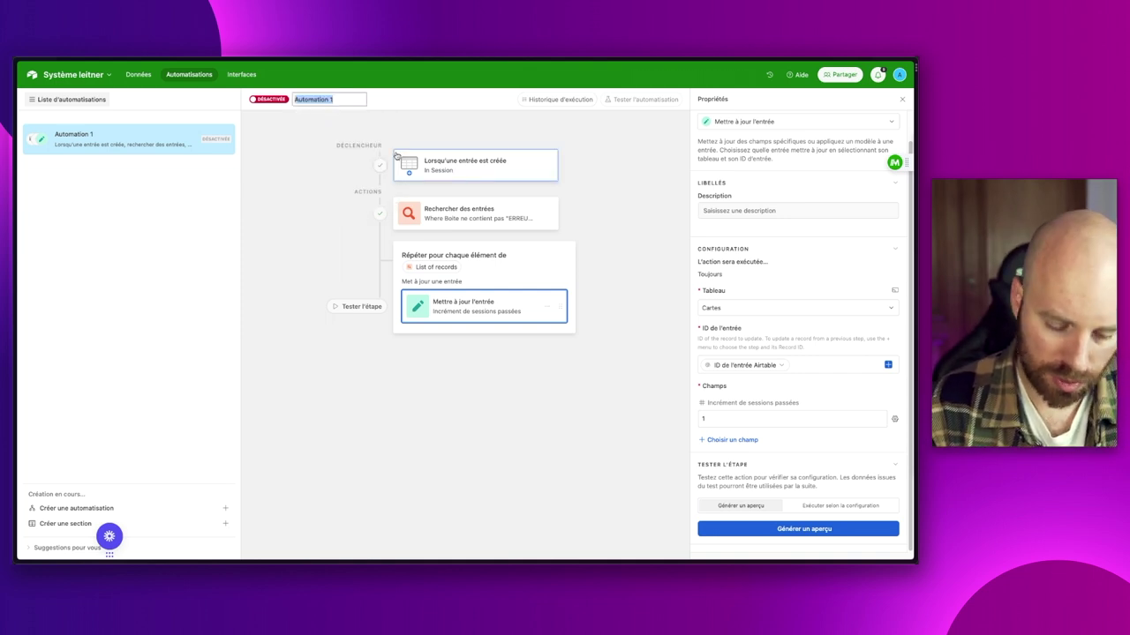
key(BackSpace)
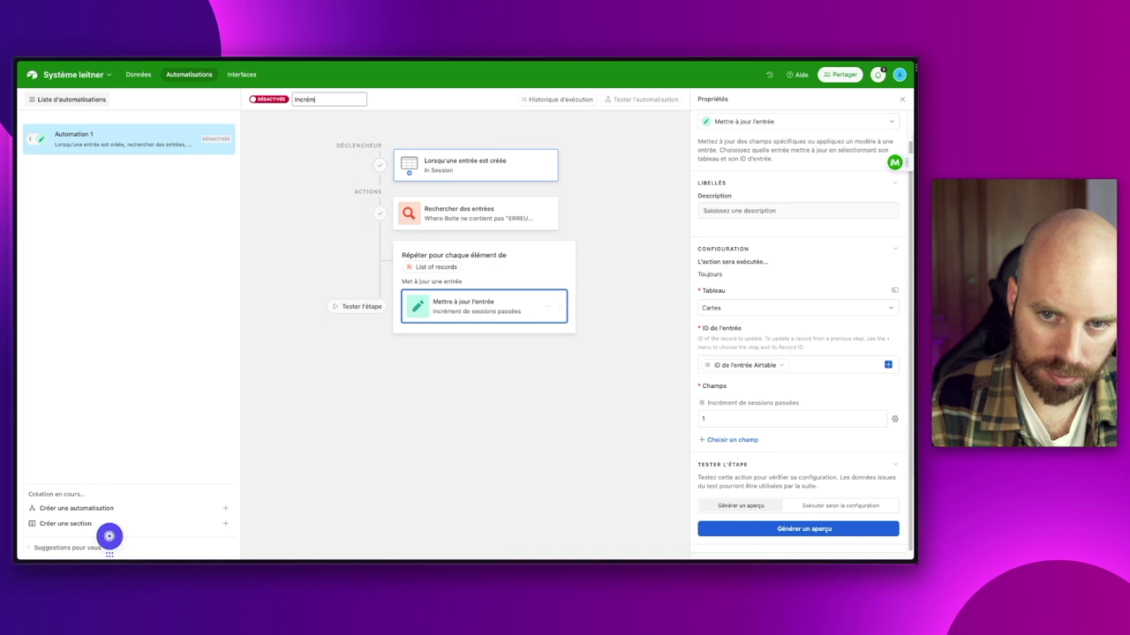
text(Incrément de session passé)
key(Return)
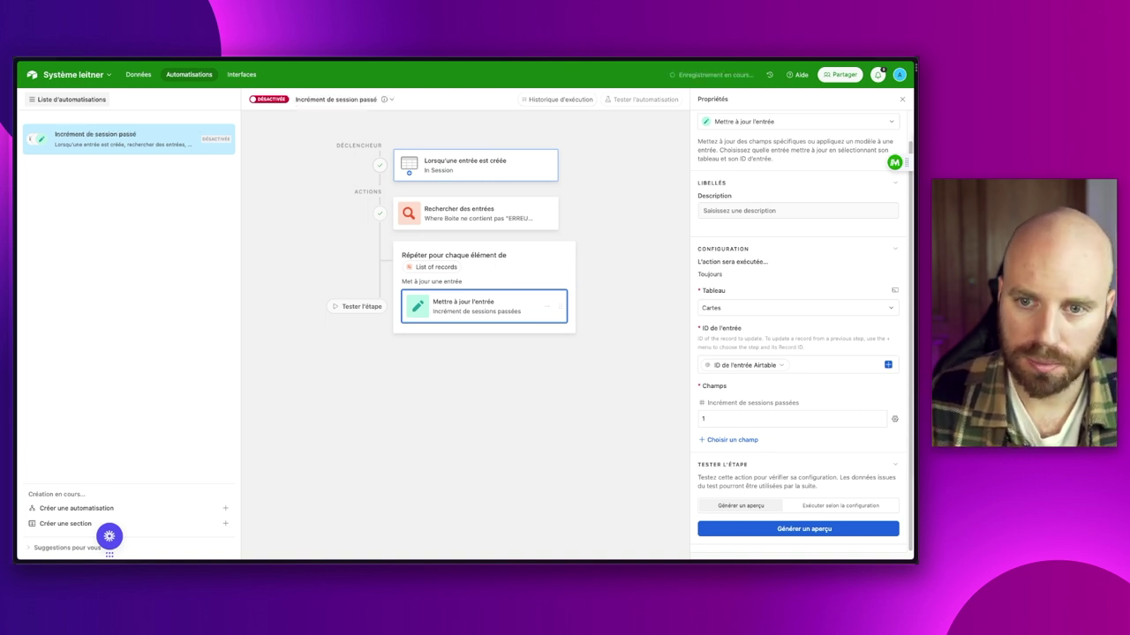
click(281, 101)
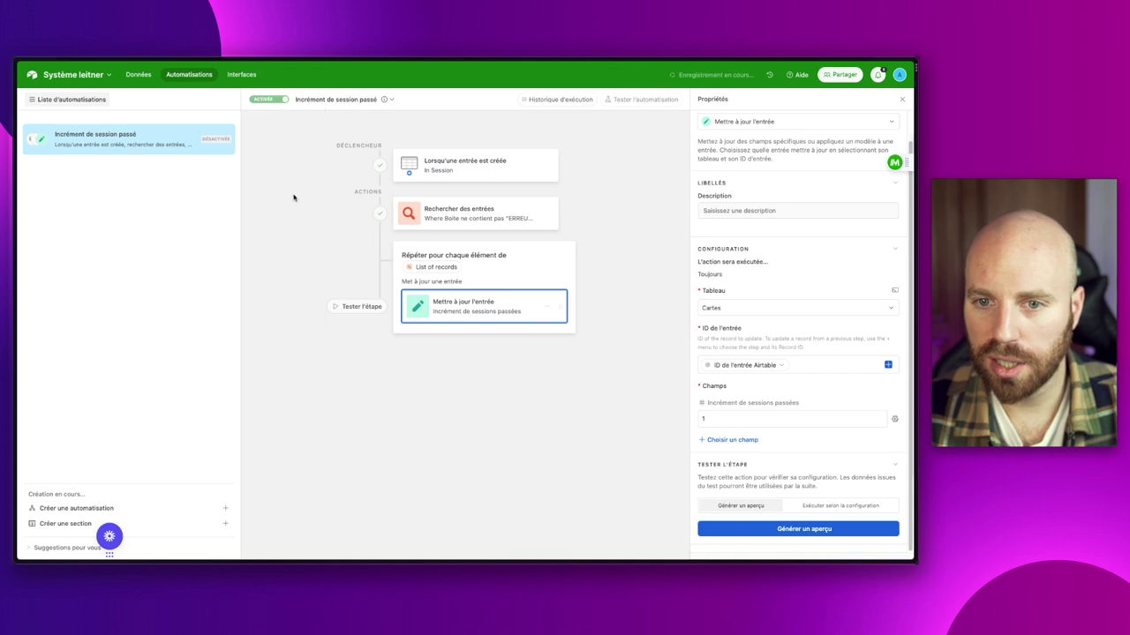
Add a new record to the Session table and check the "Incrément de sessions passées" values in the Cartes table.
click(139, 74)
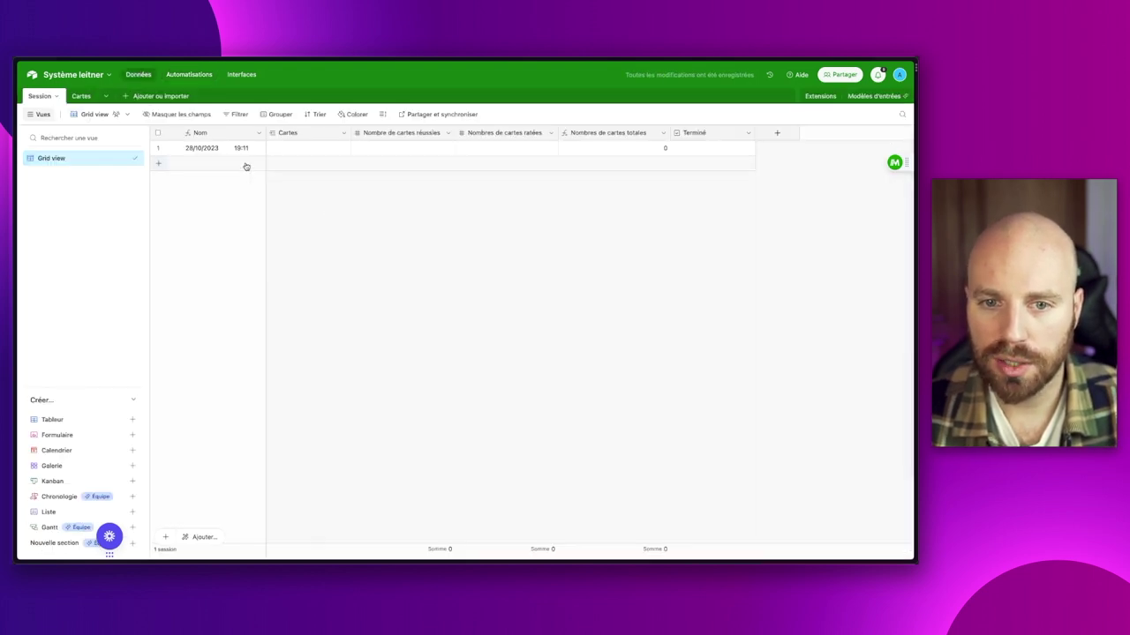
click(215, 168)
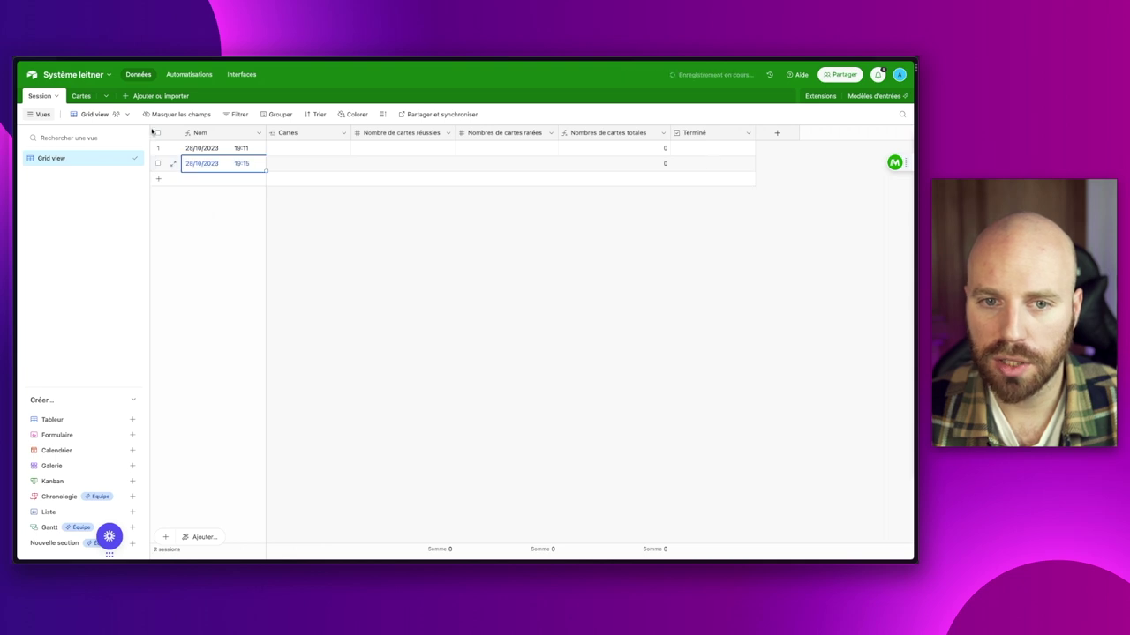
click(82, 96)
drag(637, 154, 637, 181)
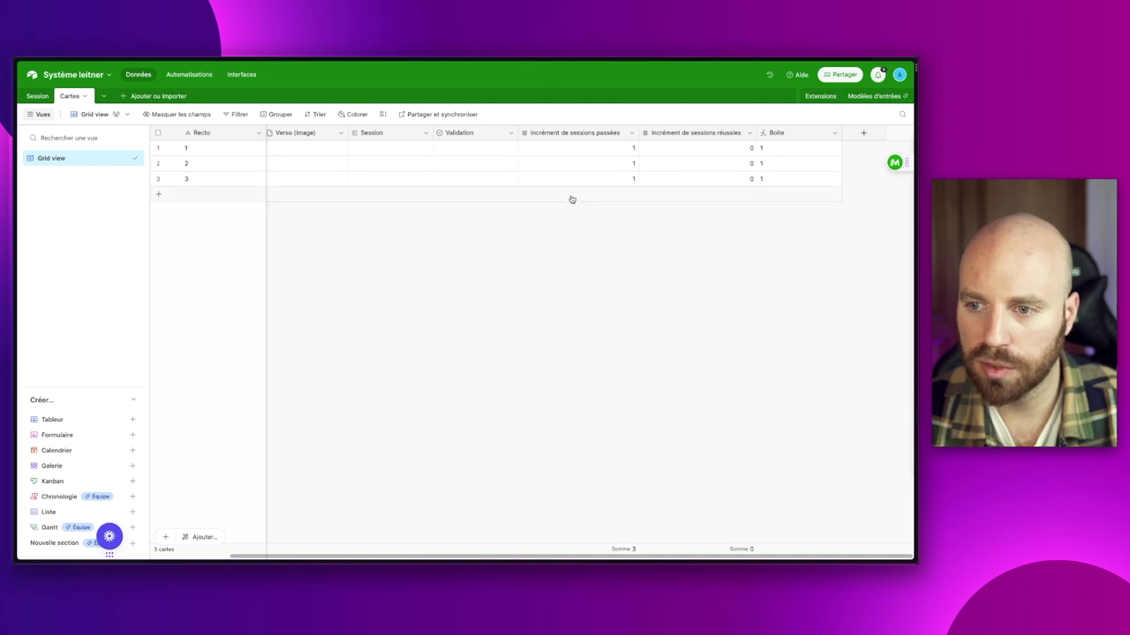
Add another record to the Session table and compare the Cartes increments with the value set in the automation's update action.
click(37, 95)
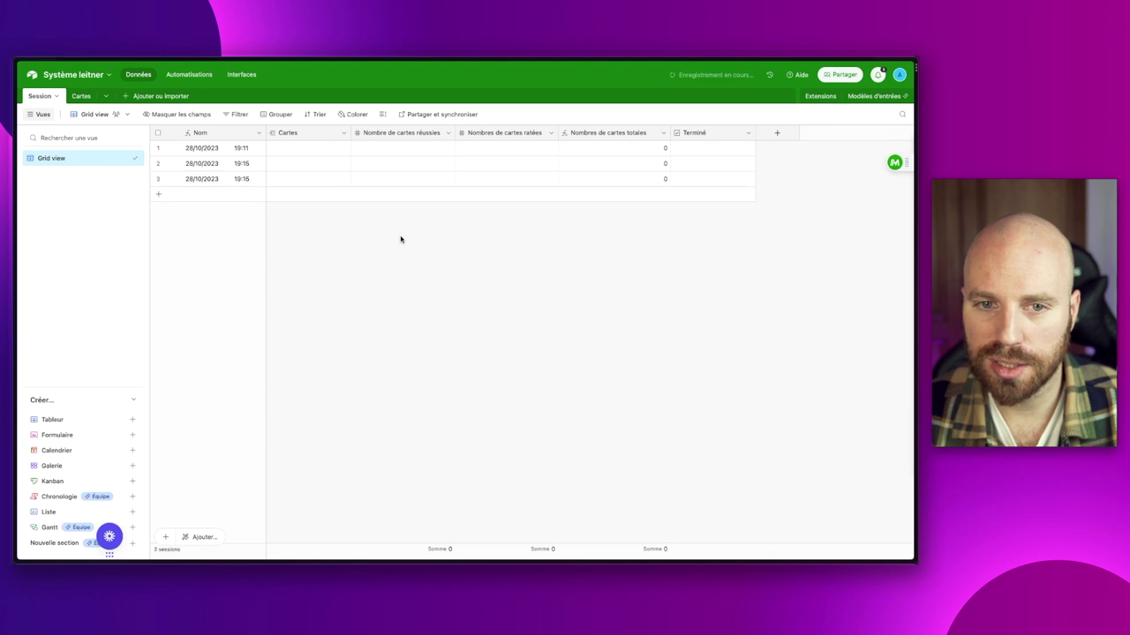
click(70, 96)
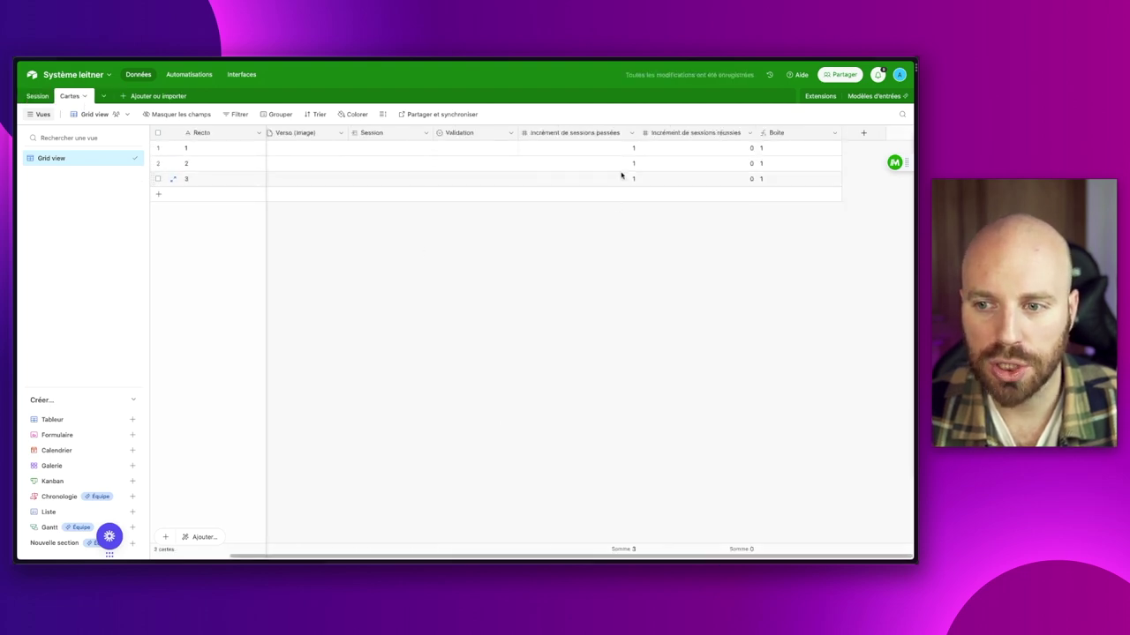
click(189, 74)
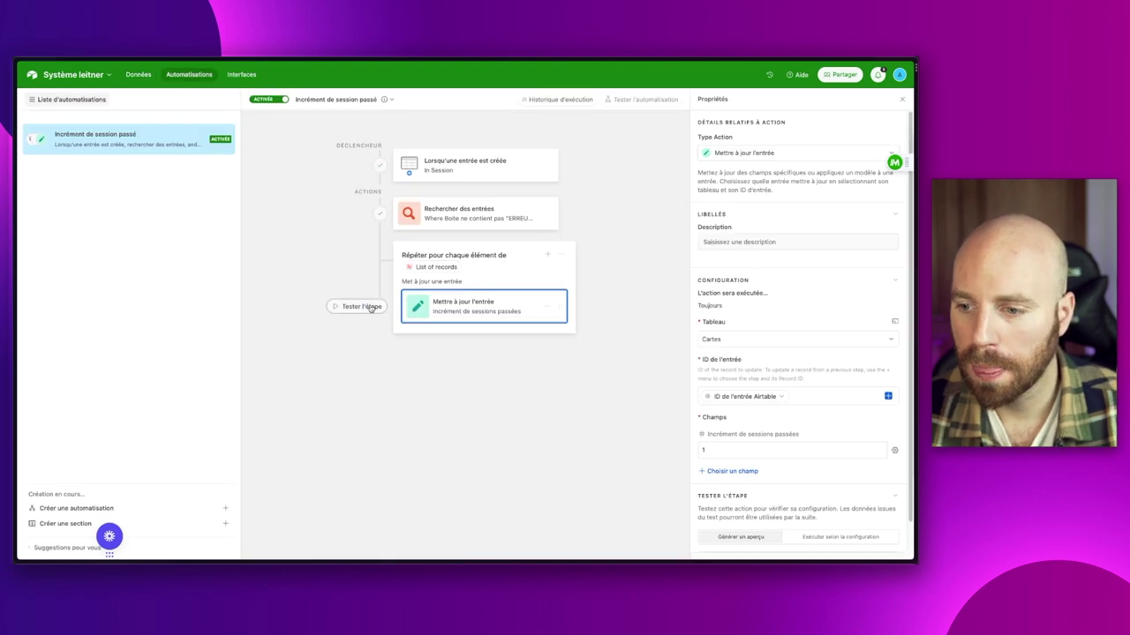
click(766, 450)
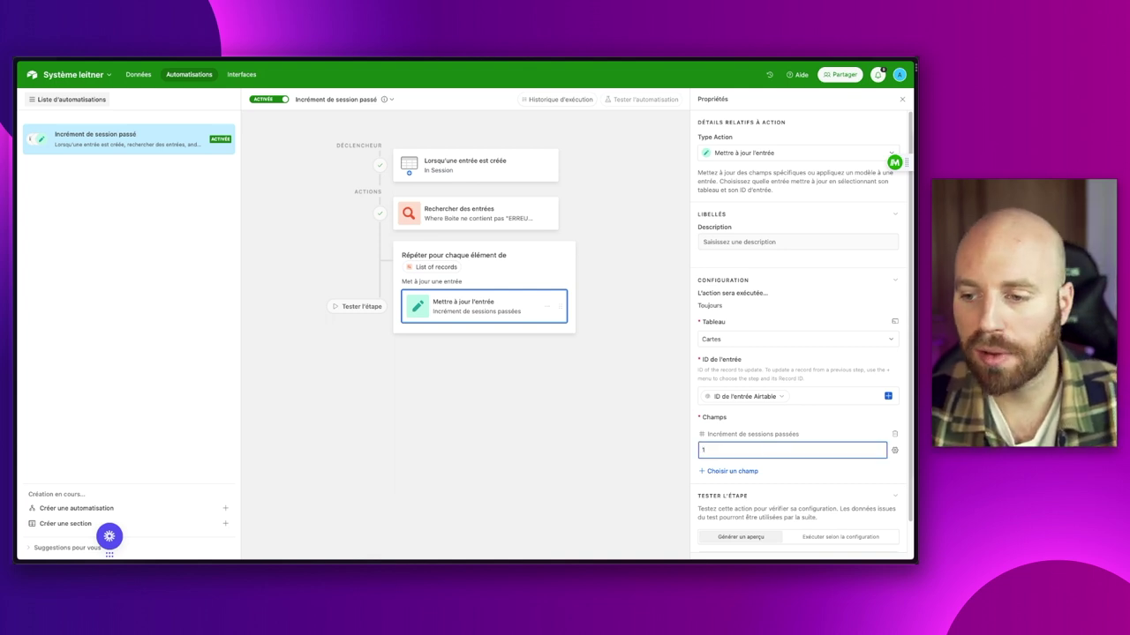
scroll(759, 437, down, 1)
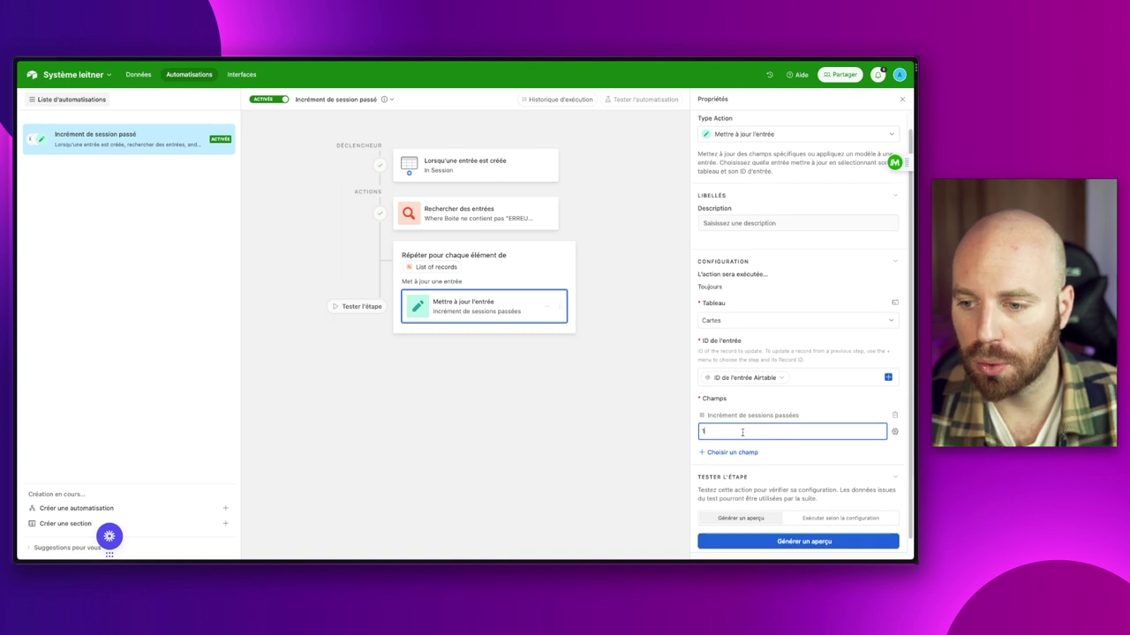
click(546, 446)
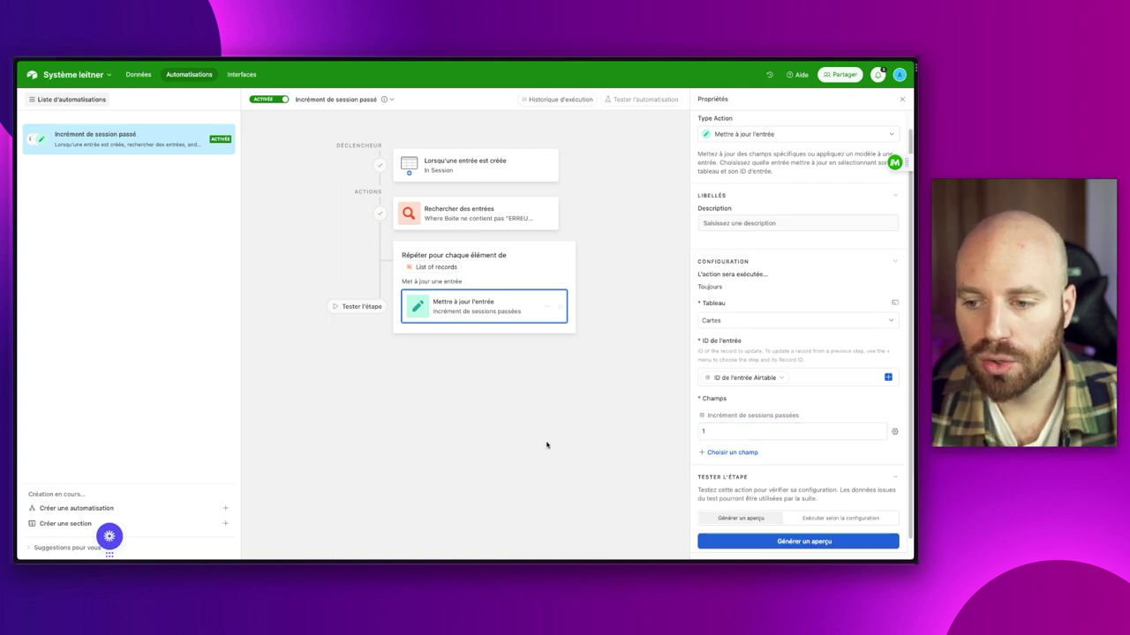
Start a new formula field in the Cartes table and name it "Sessions passées + 1".
click(148, 77)
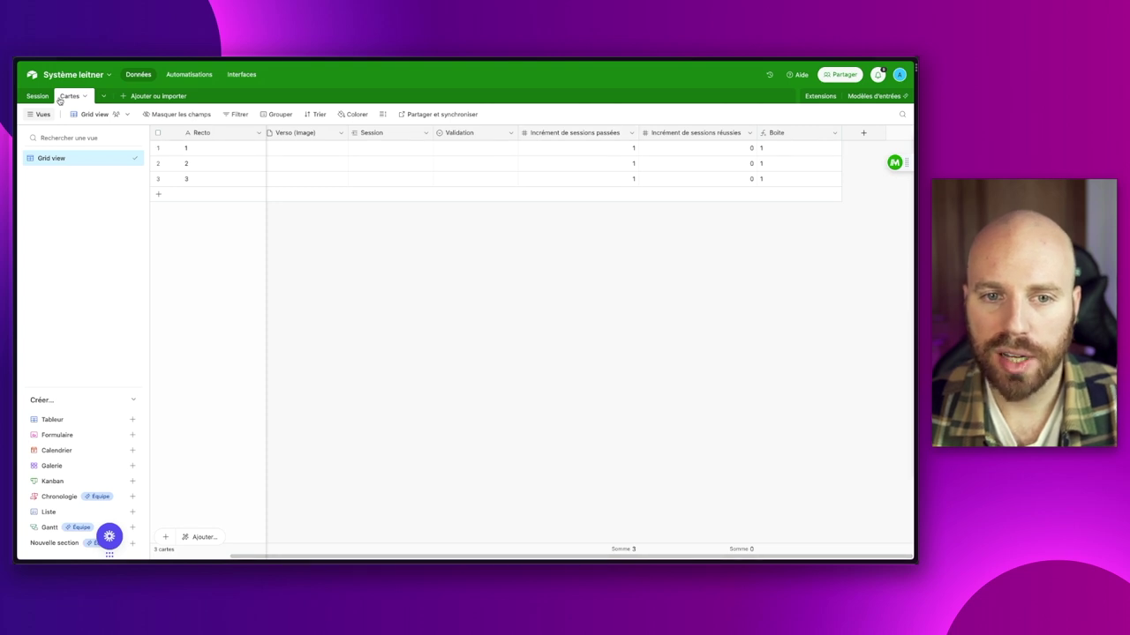
scroll(561, 164, right, 2)
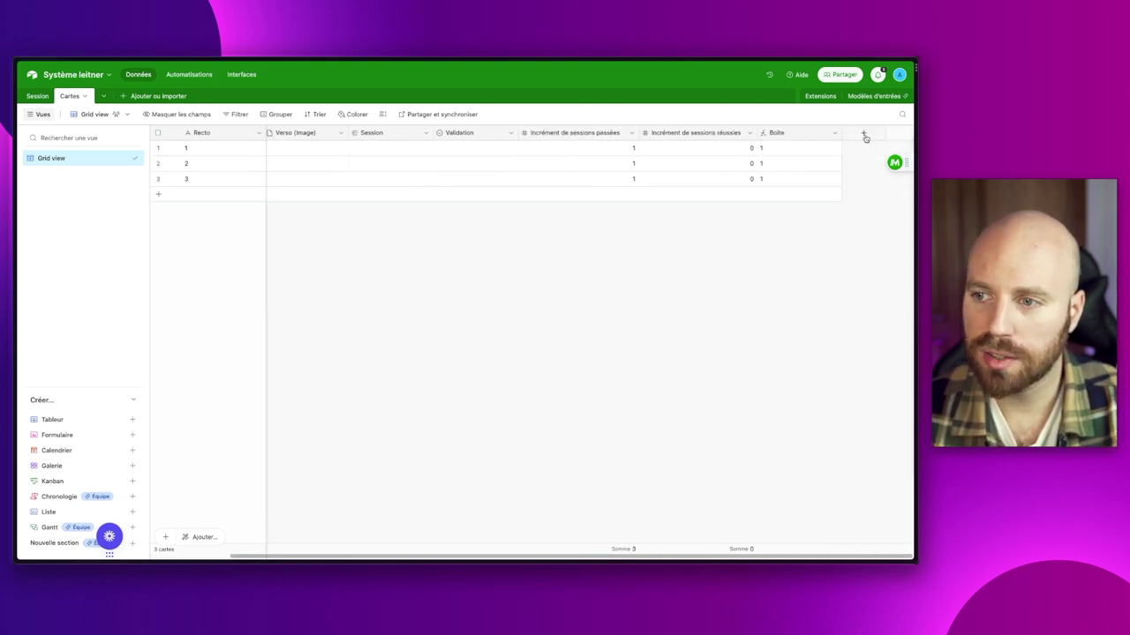
click(857, 134)
scroll(731, 388, down, 5)
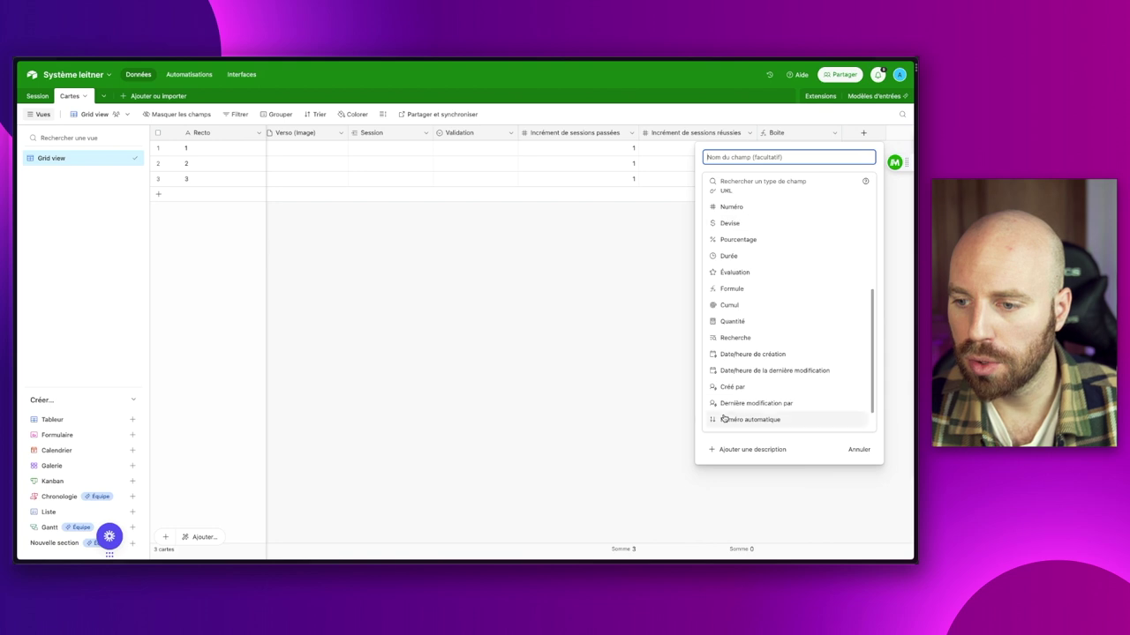
click(748, 289)
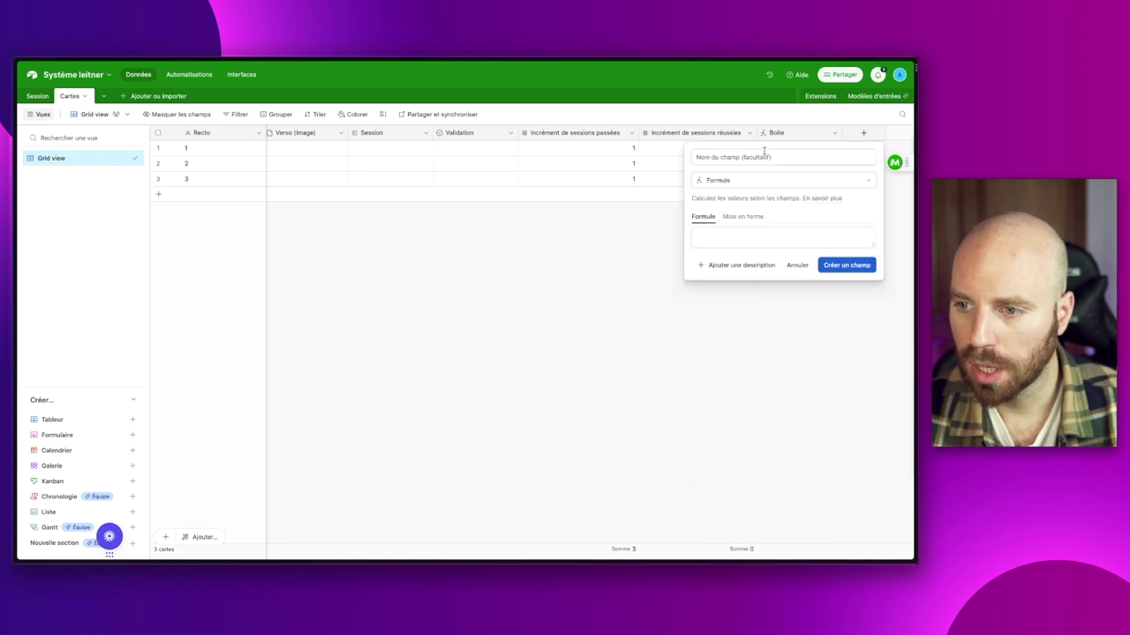
text(Incrém)
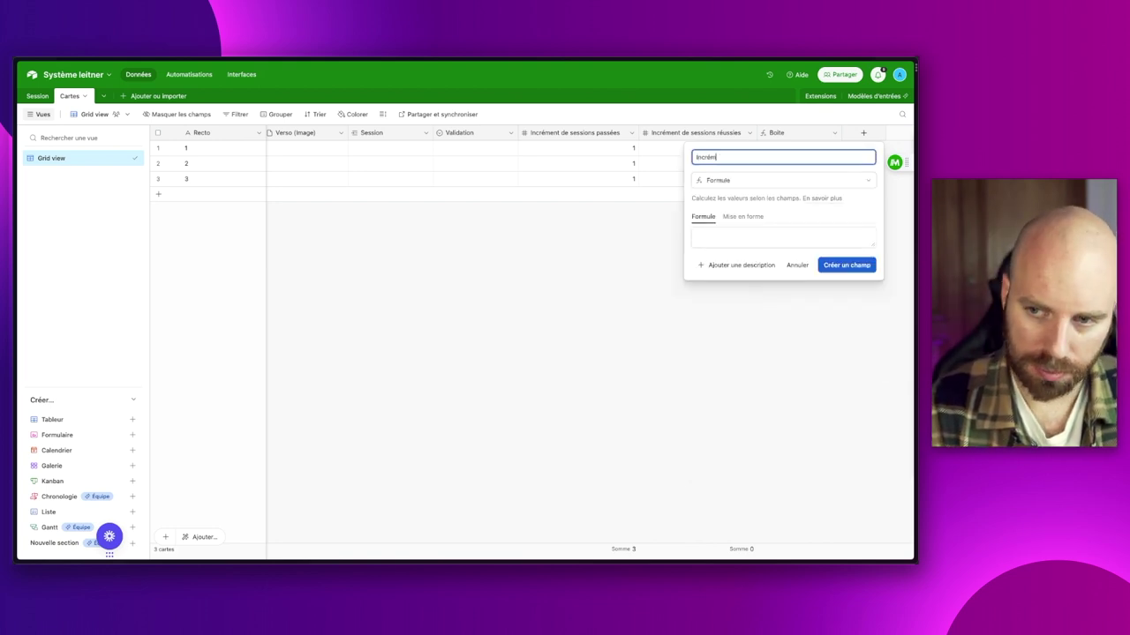
text(ent)
key(ctrl+a)
text(S)
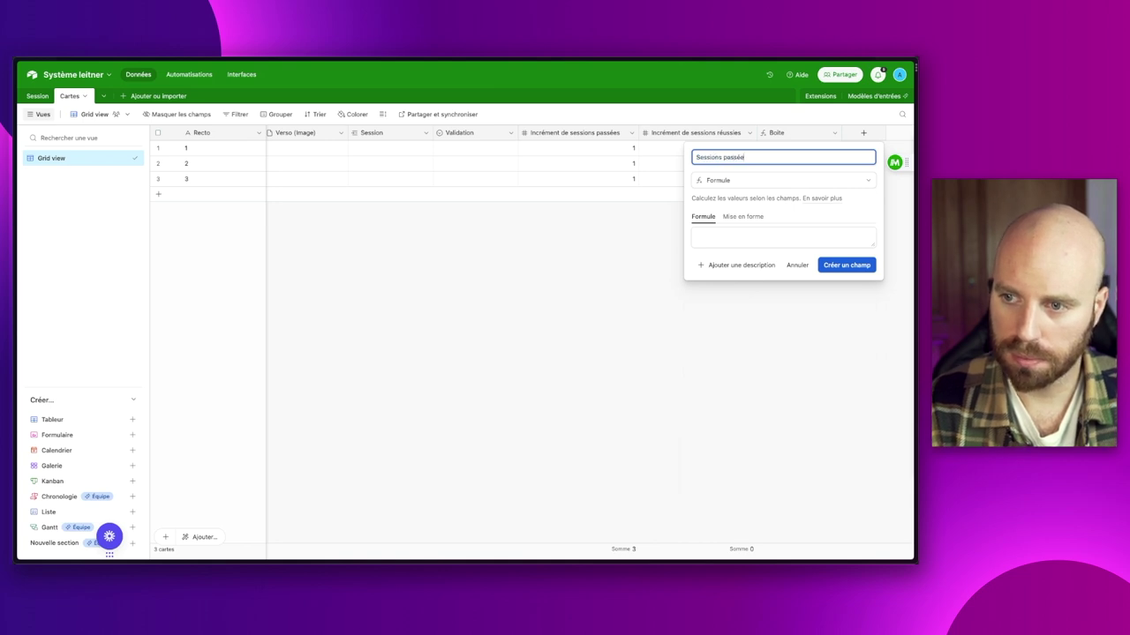
Enter the formula {Incrément de sessions passées}+1 and create the field.
click(747, 238)
text(inc)
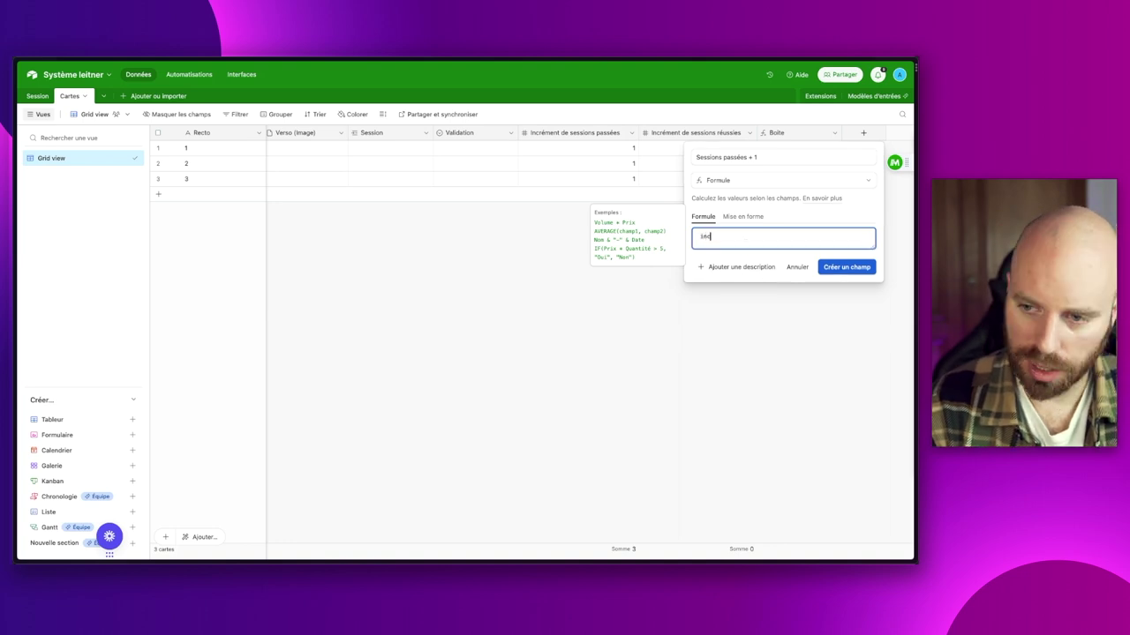
text(rém)
key(Return)
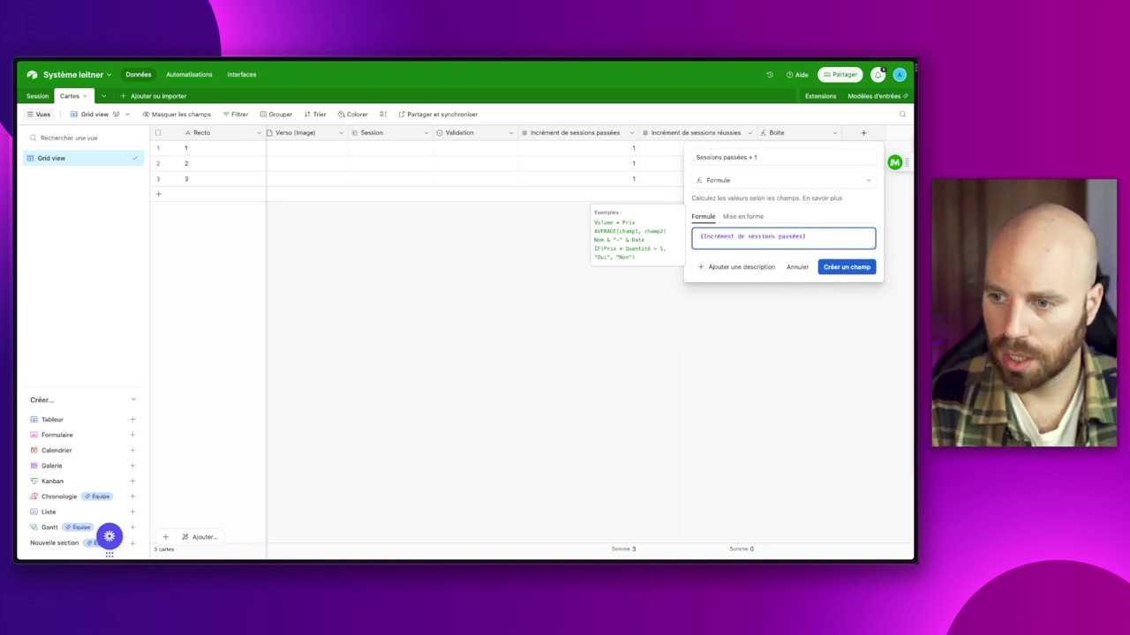
click(827, 266)
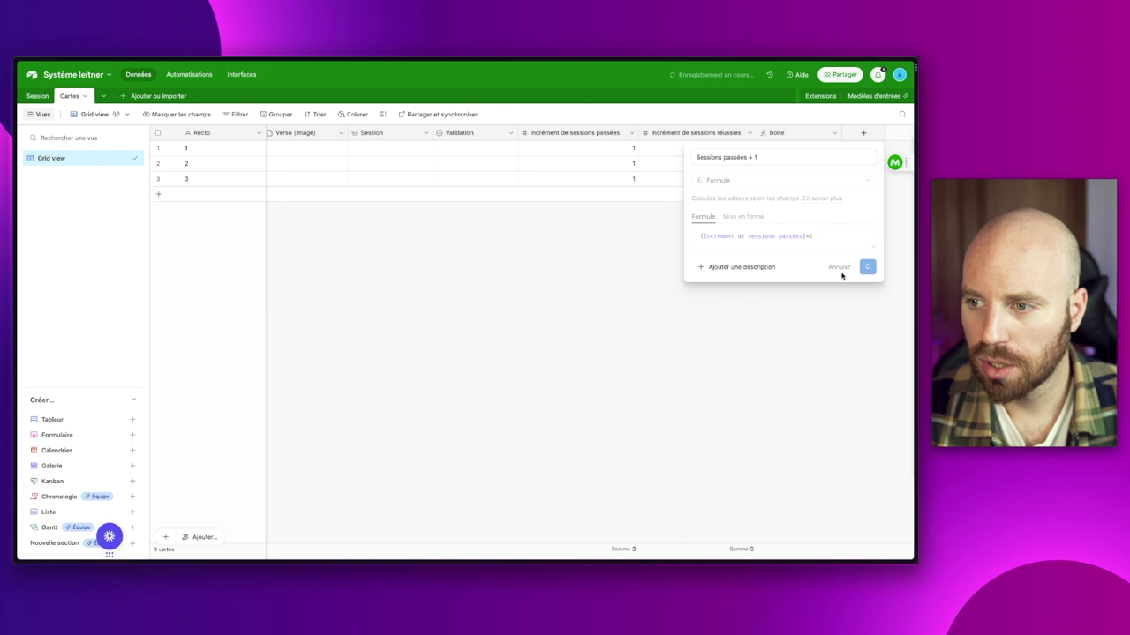
Place the "Sessions passées + 1" field directly after "Incrément de sessions passées" and compare the two values for the first card.
drag(629, 122, 627, 133)
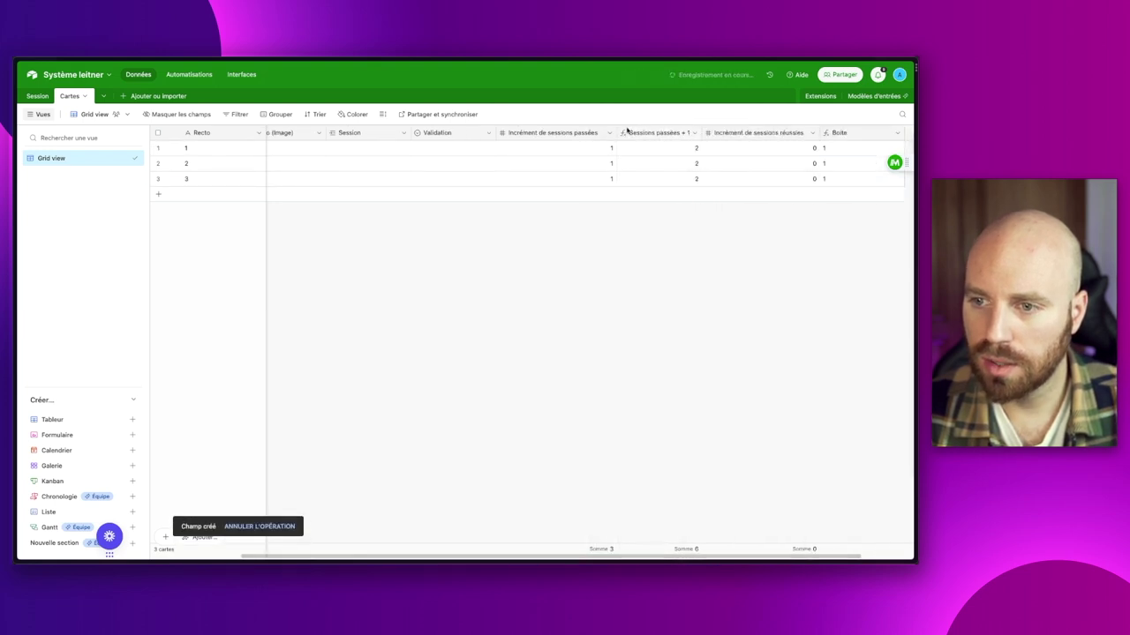
click(532, 150)
click(650, 152)
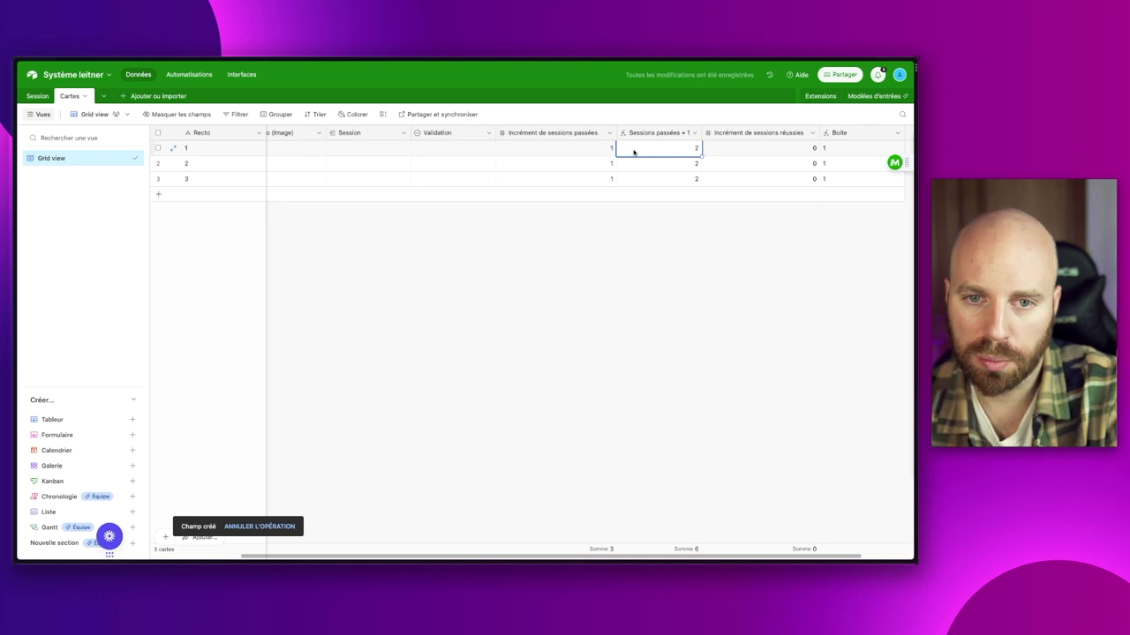
Clear the static value of "Incrément de sessions passées" in the automation's update action and make the field dynamic.
click(189, 74)
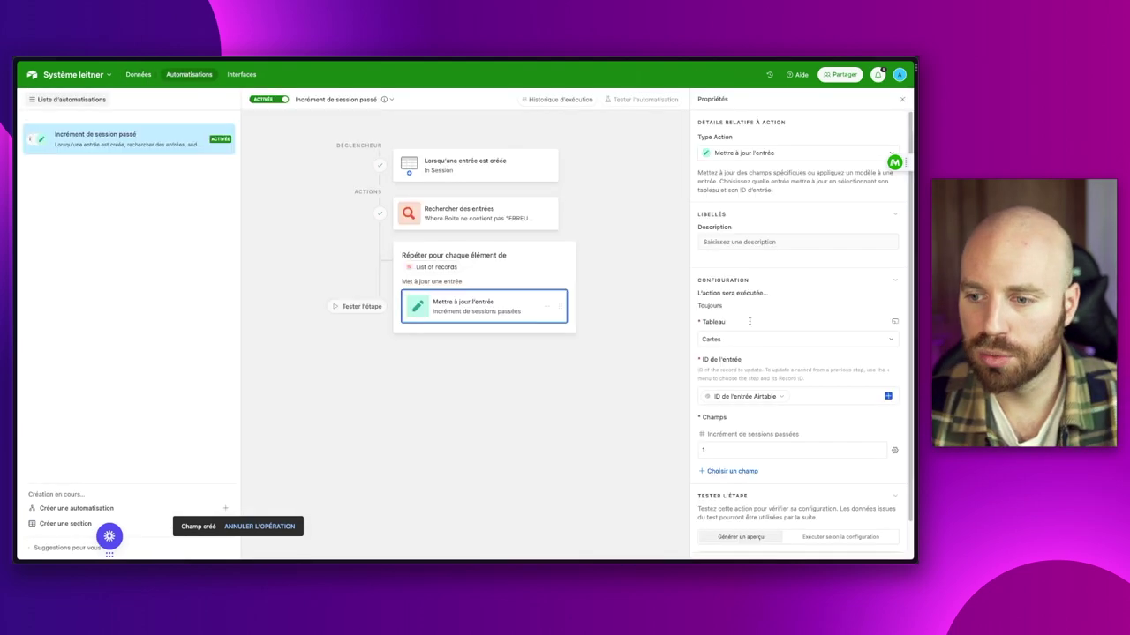
click(834, 450)
key(BackSpace)
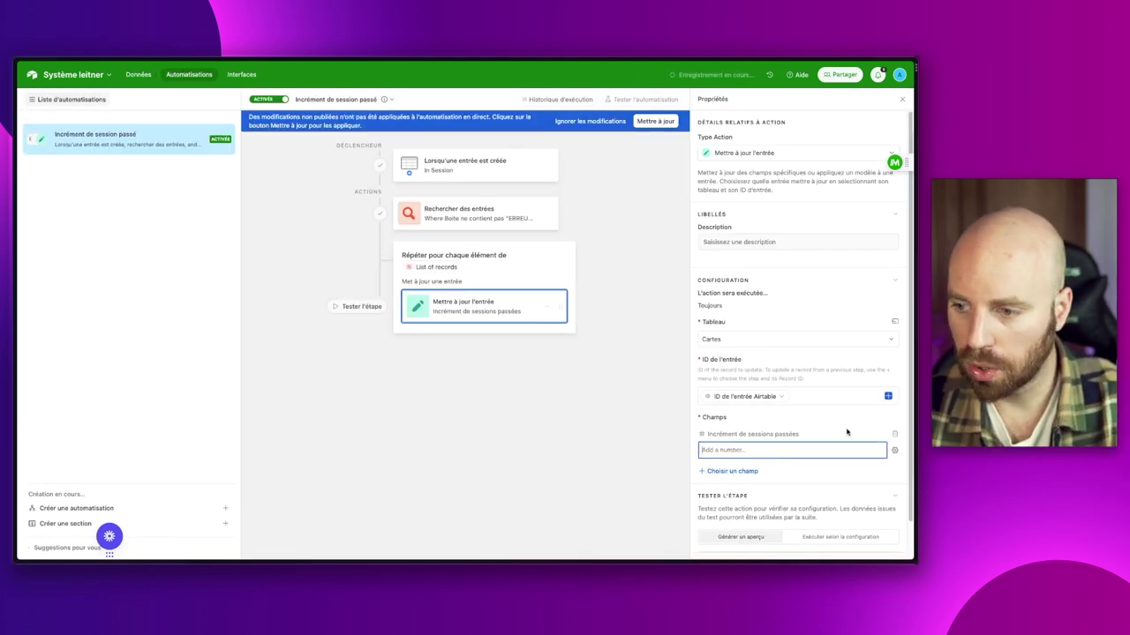
click(894, 451)
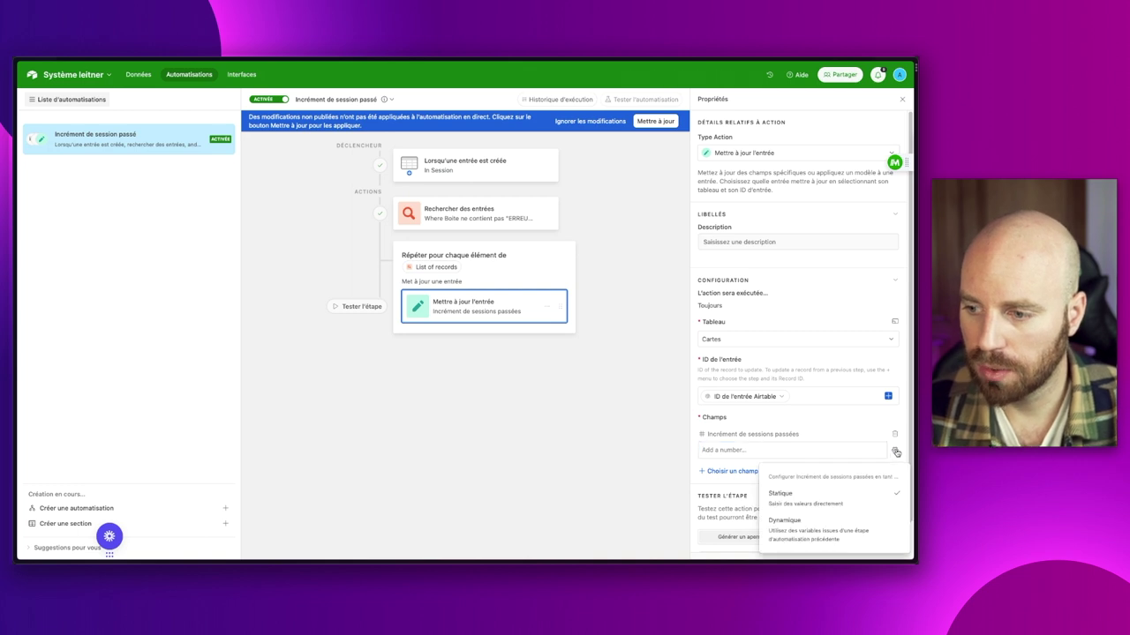
click(796, 536)
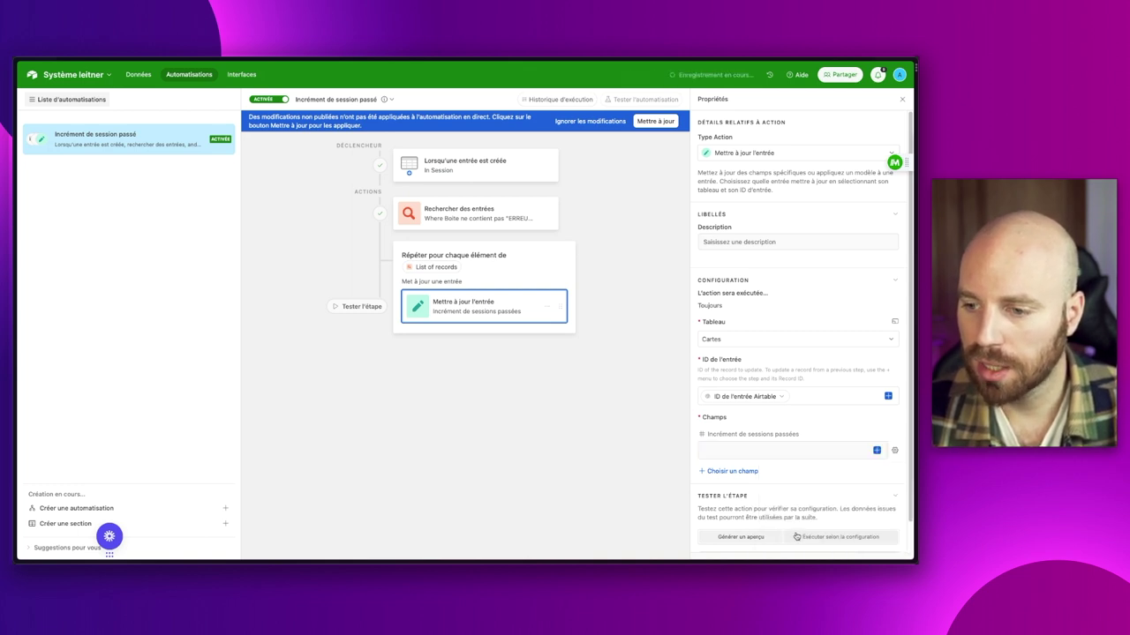
Fill "Incrément de sessions passées" with the current item's "Sessions passées + 1" value and publish the automation changes.
click(876, 453)
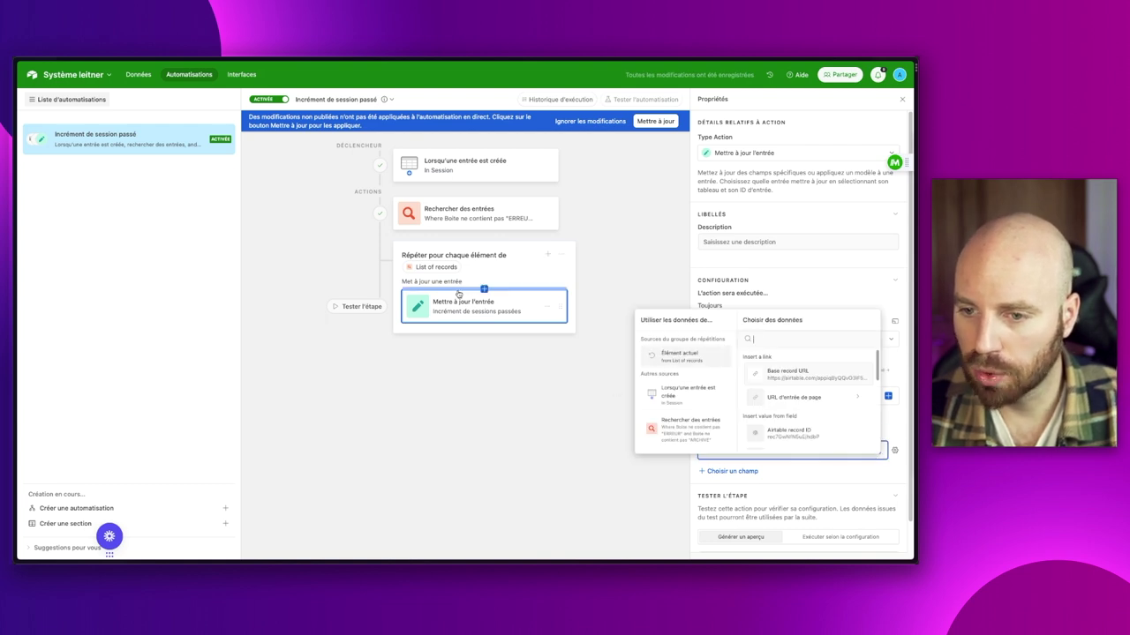
scroll(803, 411, down, 5)
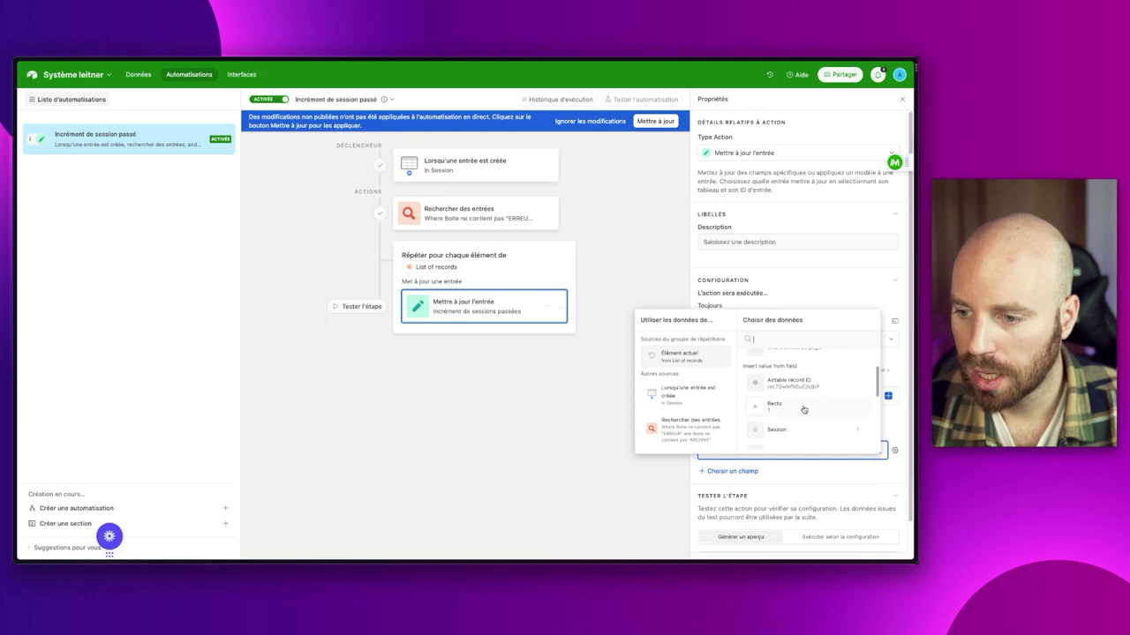
scroll(804, 411, down, 3)
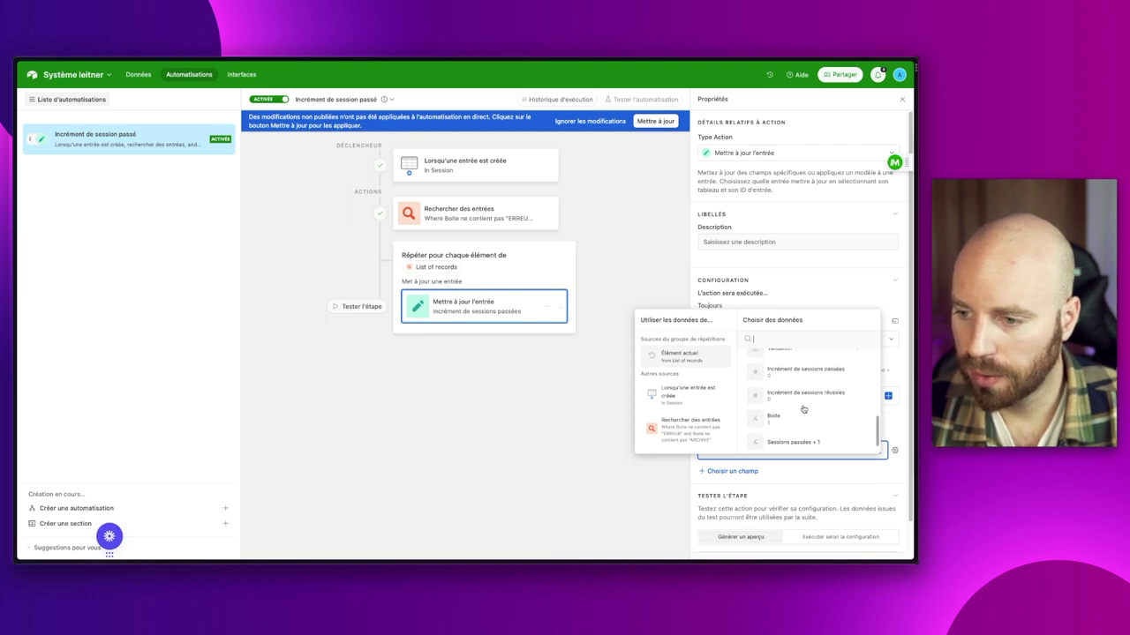
click(790, 440)
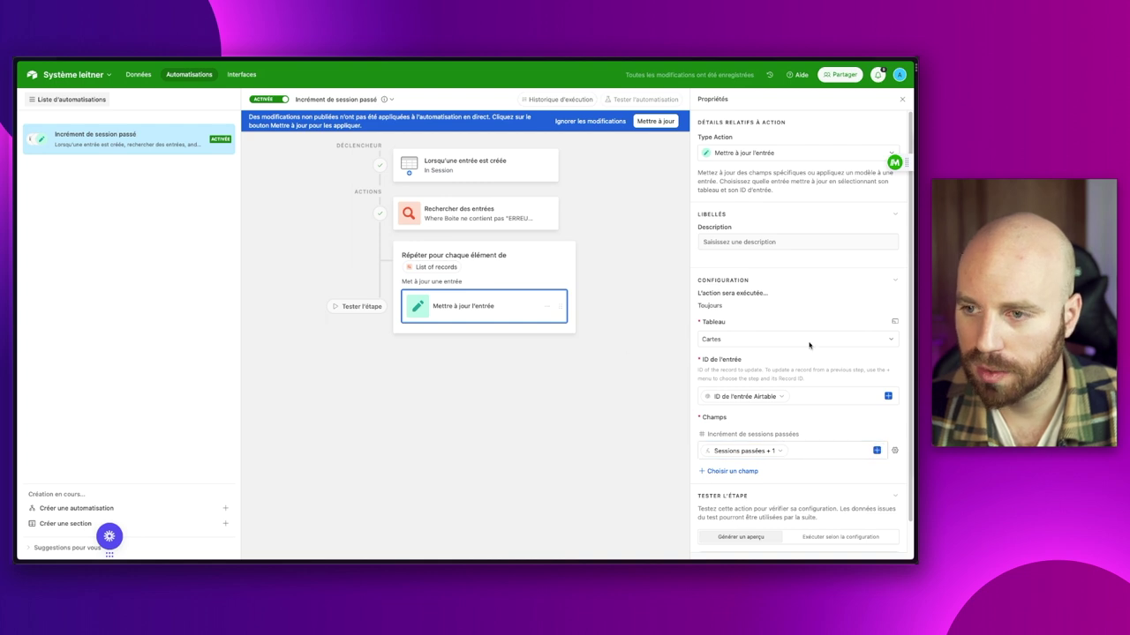
click(658, 122)
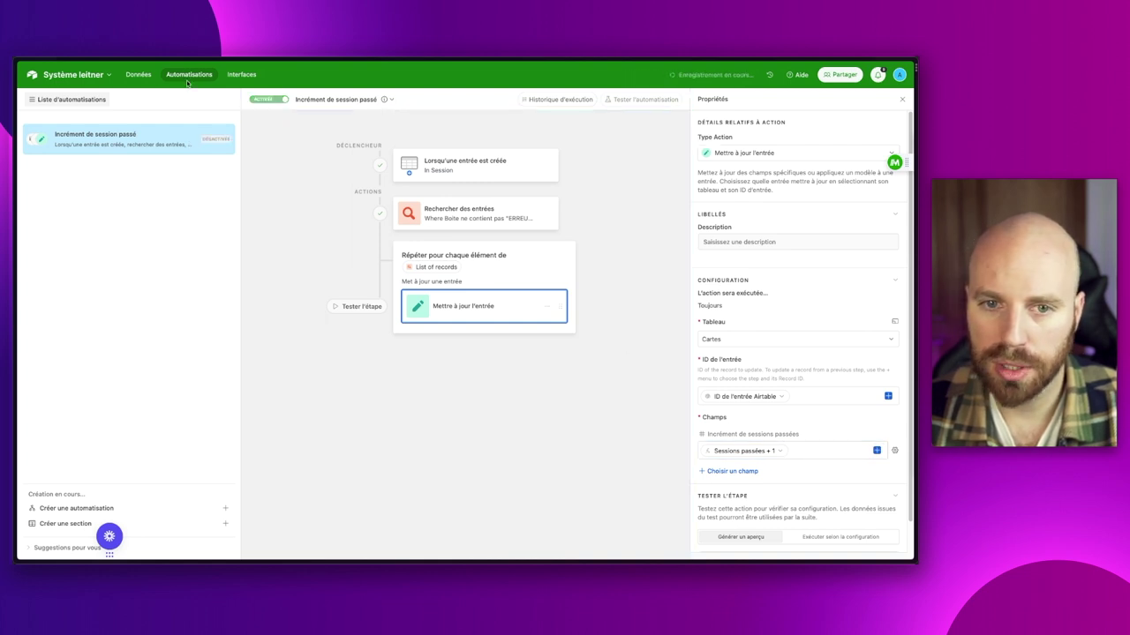
Add a Session record to test the updated automation and compare both sessions-passed fields in the Cartes table.
click(149, 77)
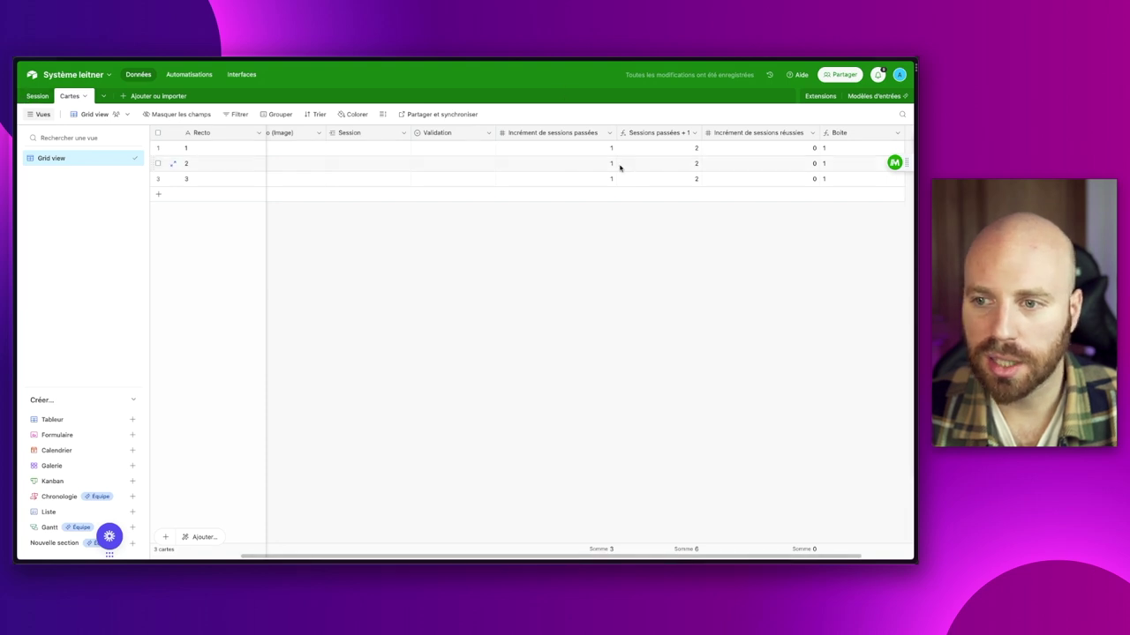
click(688, 154)
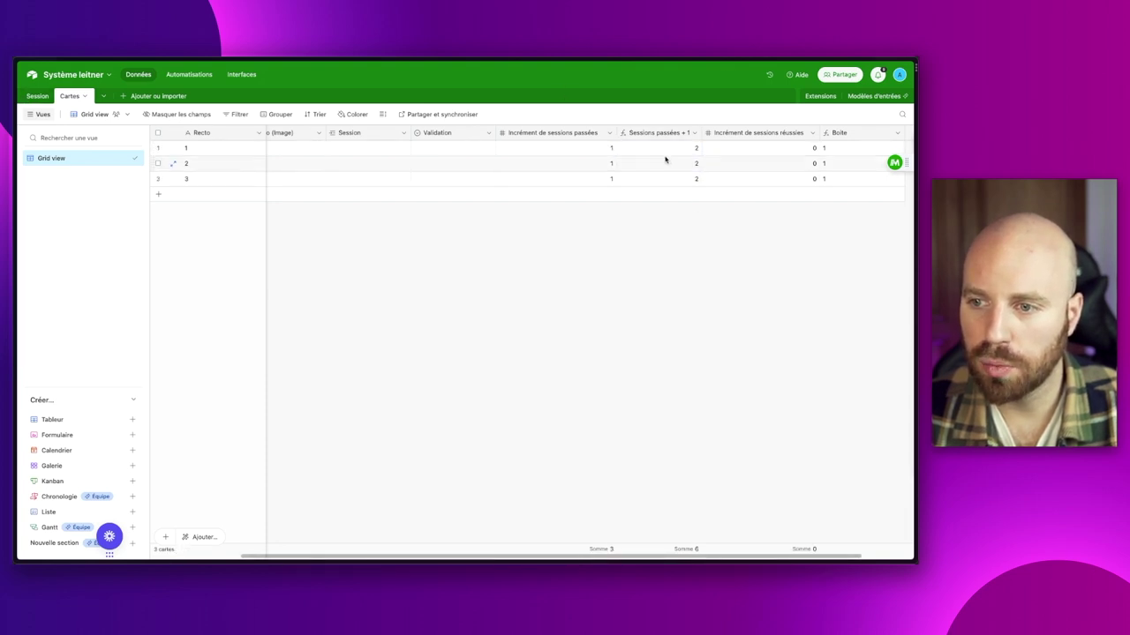
click(591, 150)
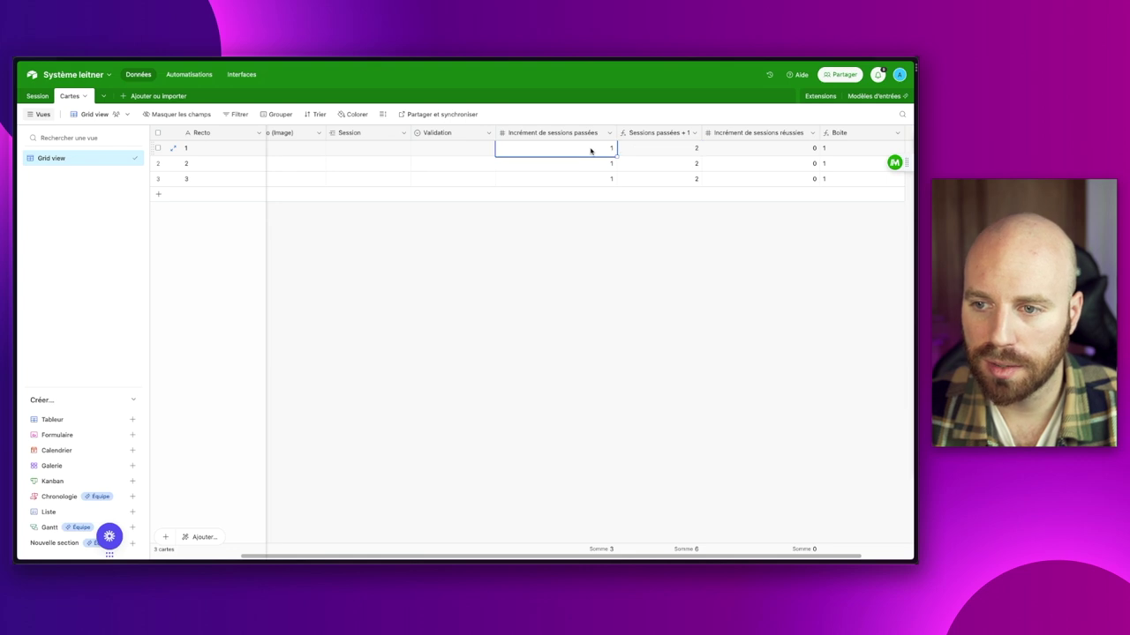
click(40, 98)
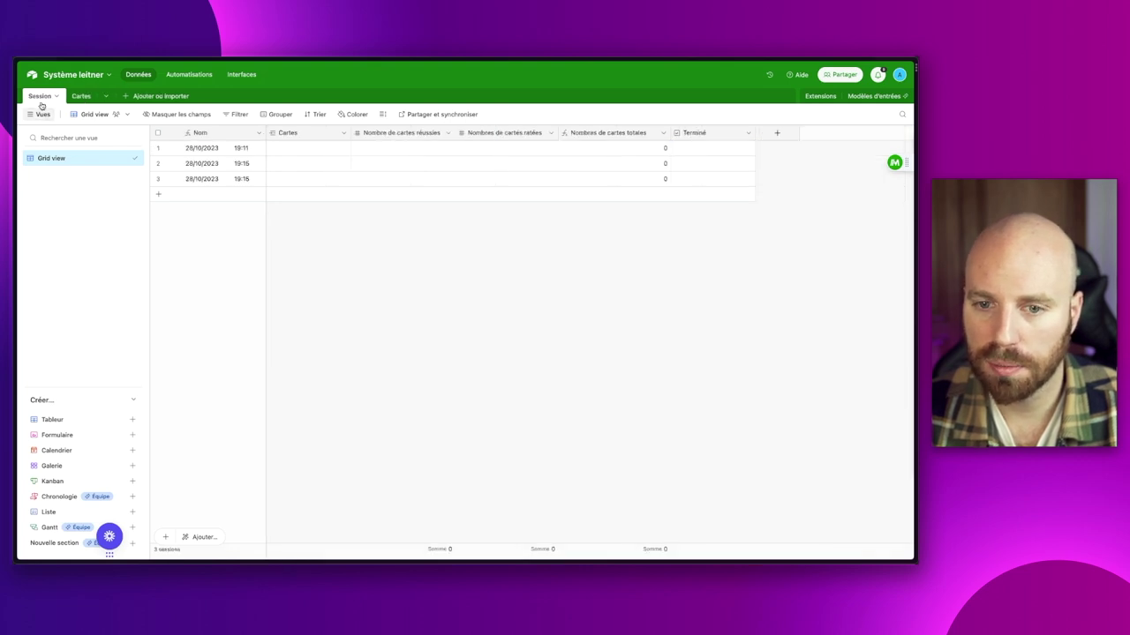
click(212, 194)
click(81, 97)
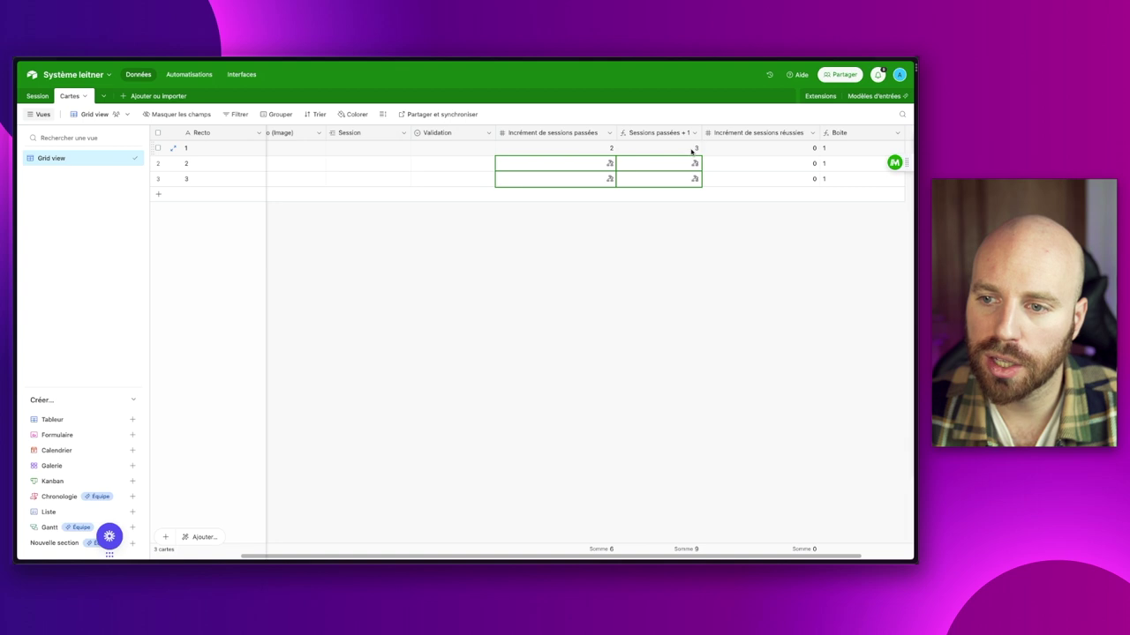
Trigger the automation again with one more Session record and review how the Cartes fields update.
click(42, 96)
click(79, 95)
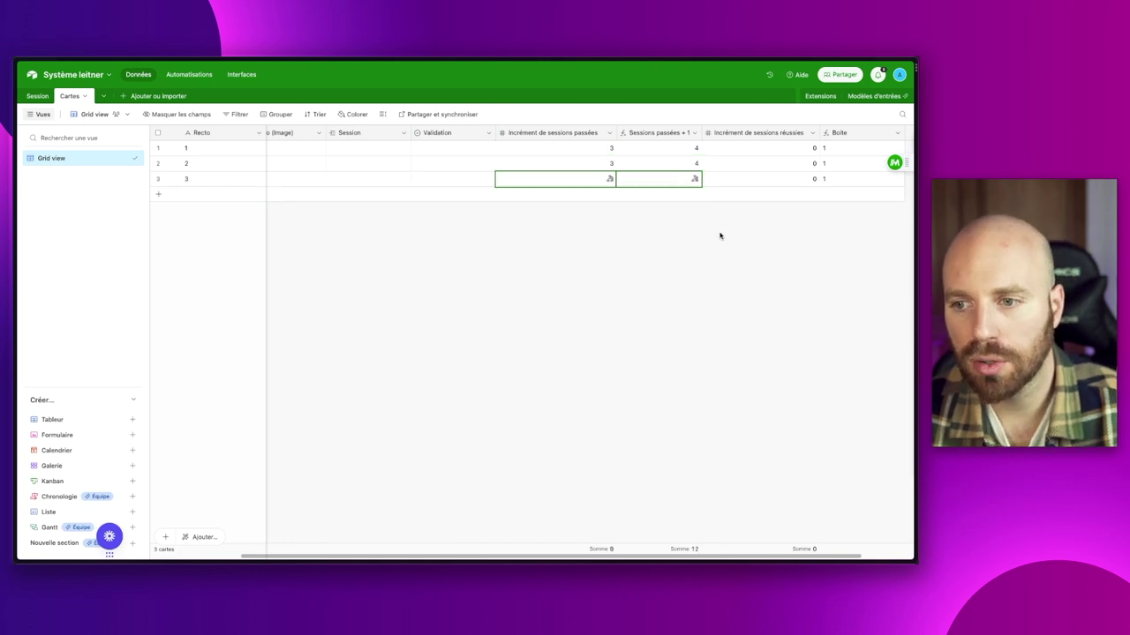
scroll(715, 240, right, 2)
scroll(715, 239, left, 4)
scroll(715, 239, right, 4)
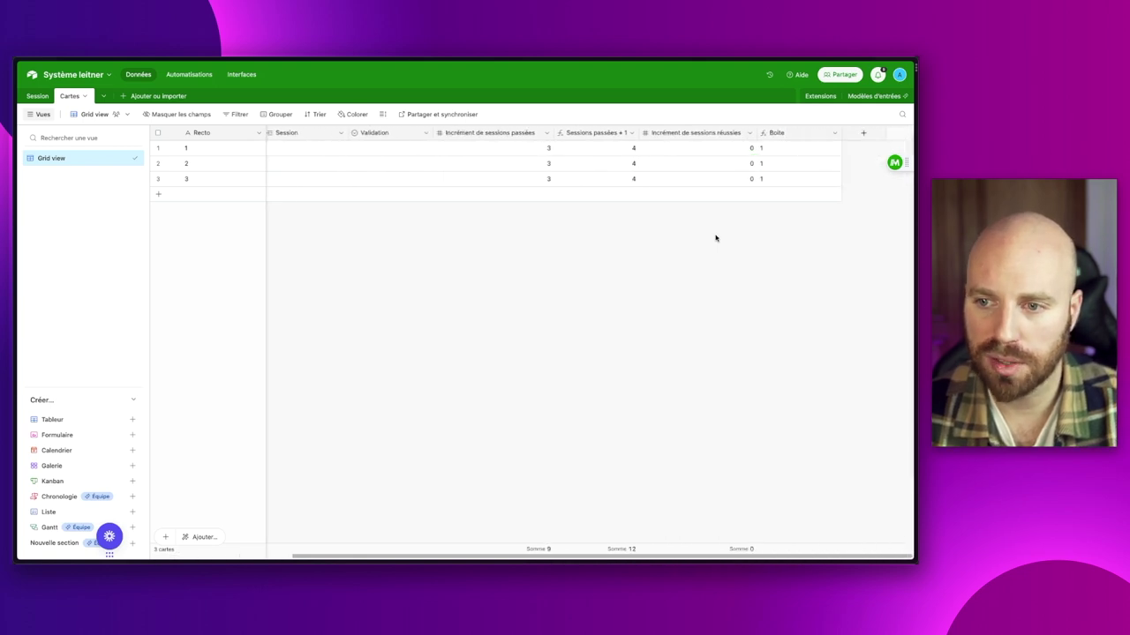
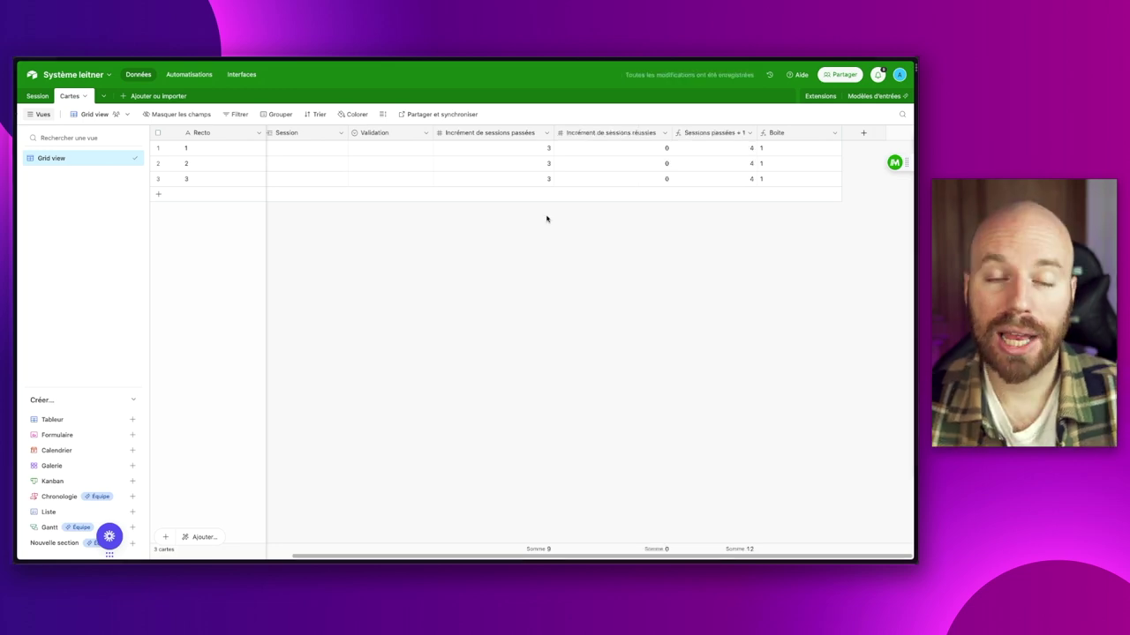
Select the "Incrément de sessions passées" and "Incrément de sessions réussies" values of all three cards.
drag(534, 156, 559, 179)
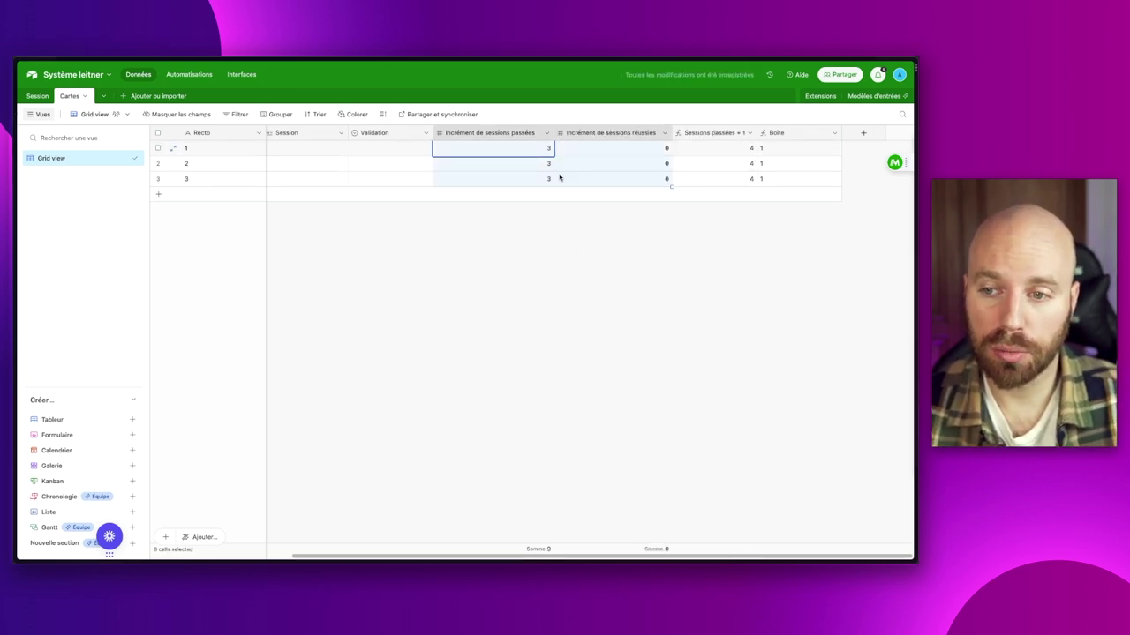
Clear the selected session counts of all three cards and enter 0 in both increment fields of card 1.
key(Delete)
click(507, 154)
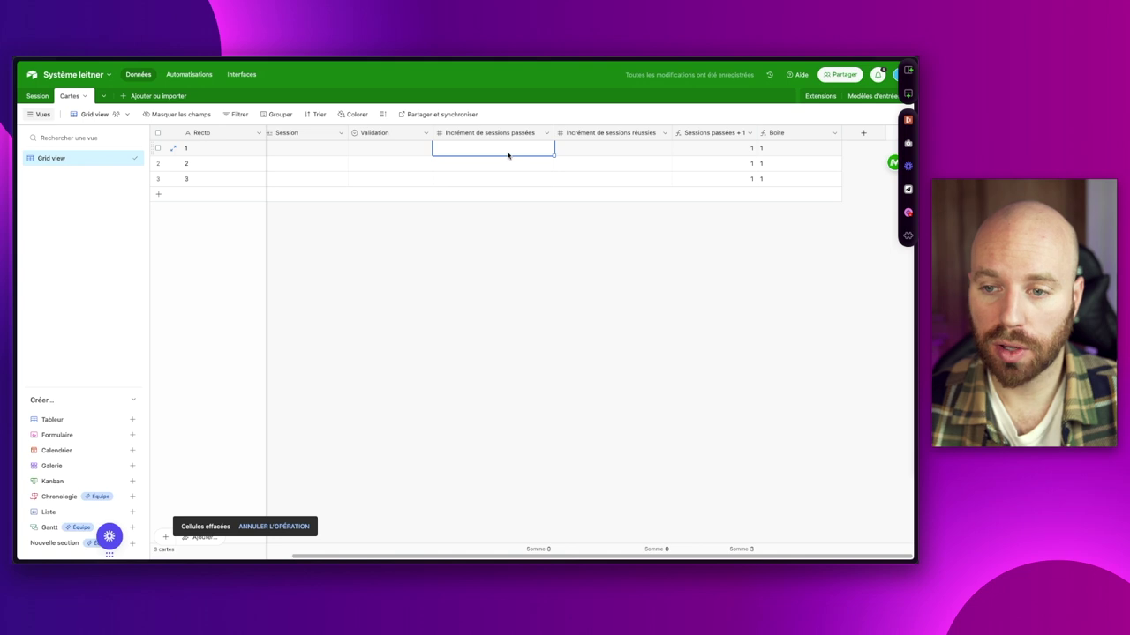
text(0)
key(Tab)
text(0)
key(Tab)
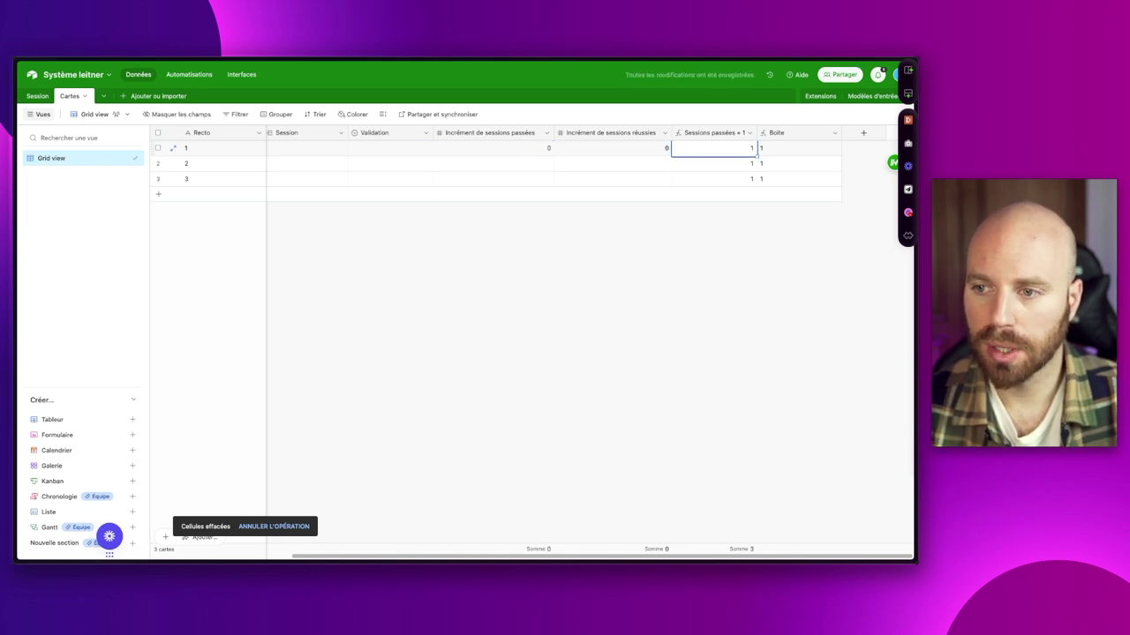
Move the "Sessions passées + 1" field after "Boite" in the Cartes grid.
drag(694, 132, 779, 134)
click(682, 151)
click(492, 149)
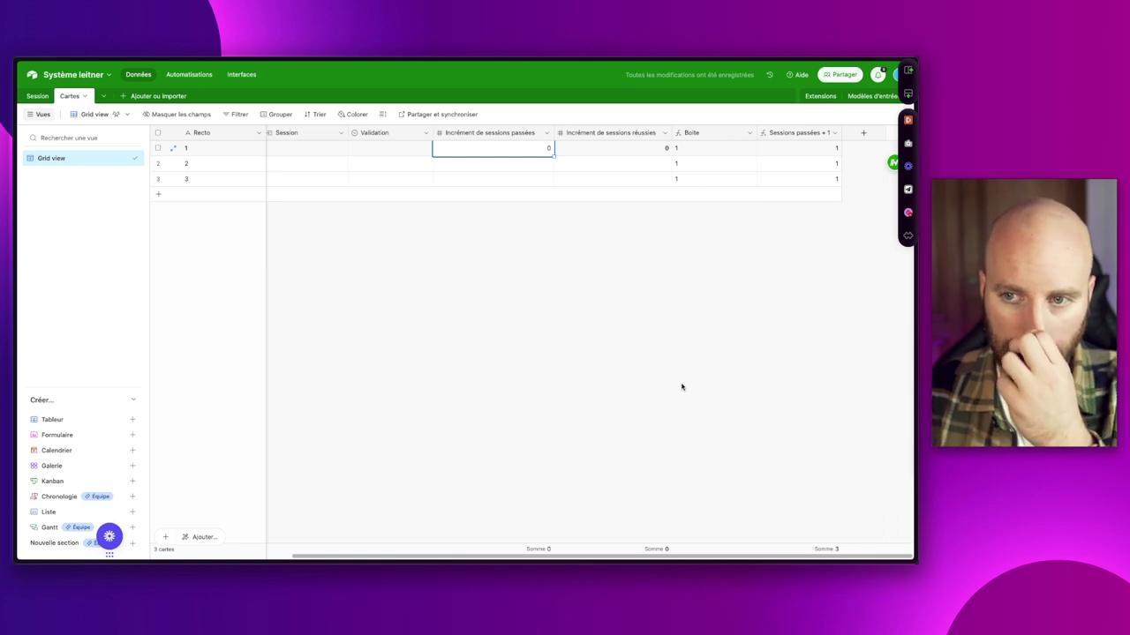
Set card 1's "Incrément de sessions passées" to 1 to simulate a first passed session.
key(Right)
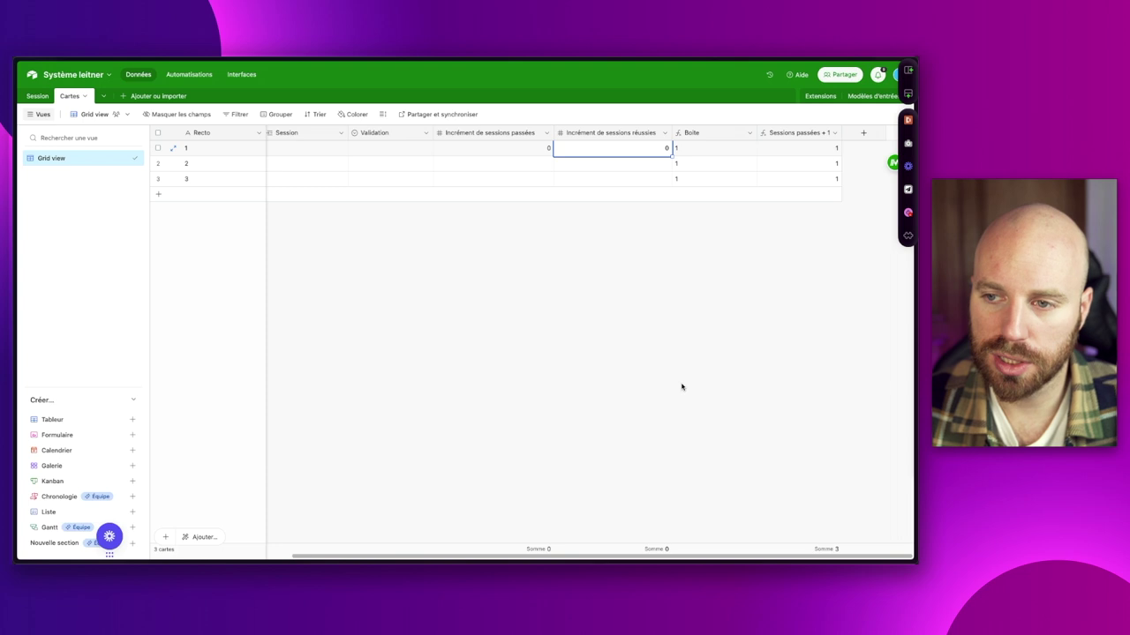
key(Left)
key(Down)
key(Up)
text(1)
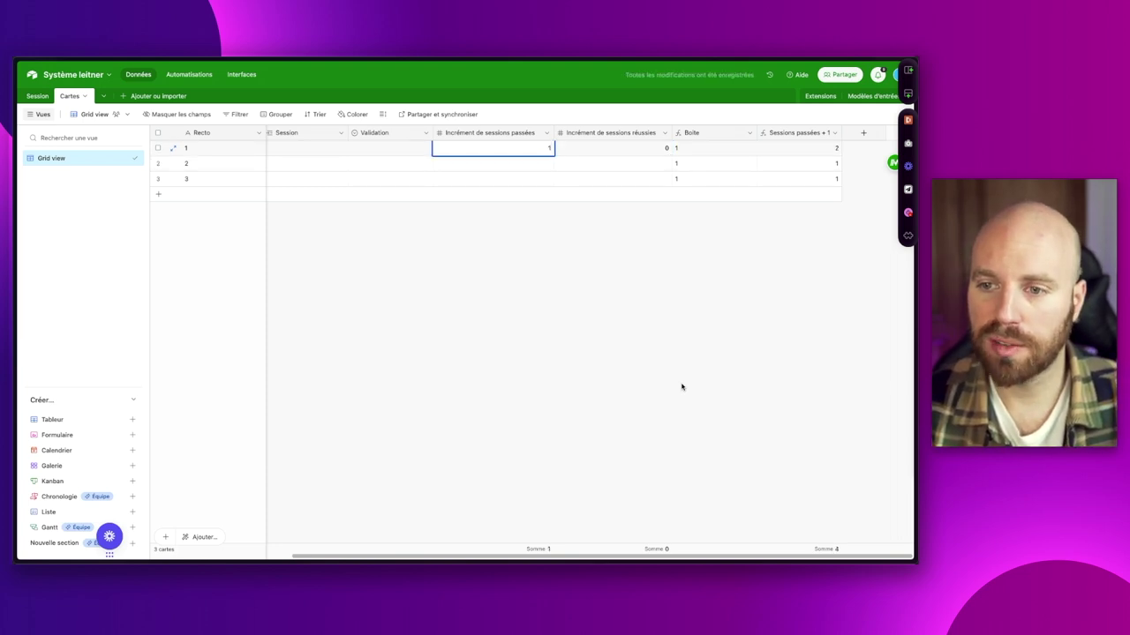
key(Return)
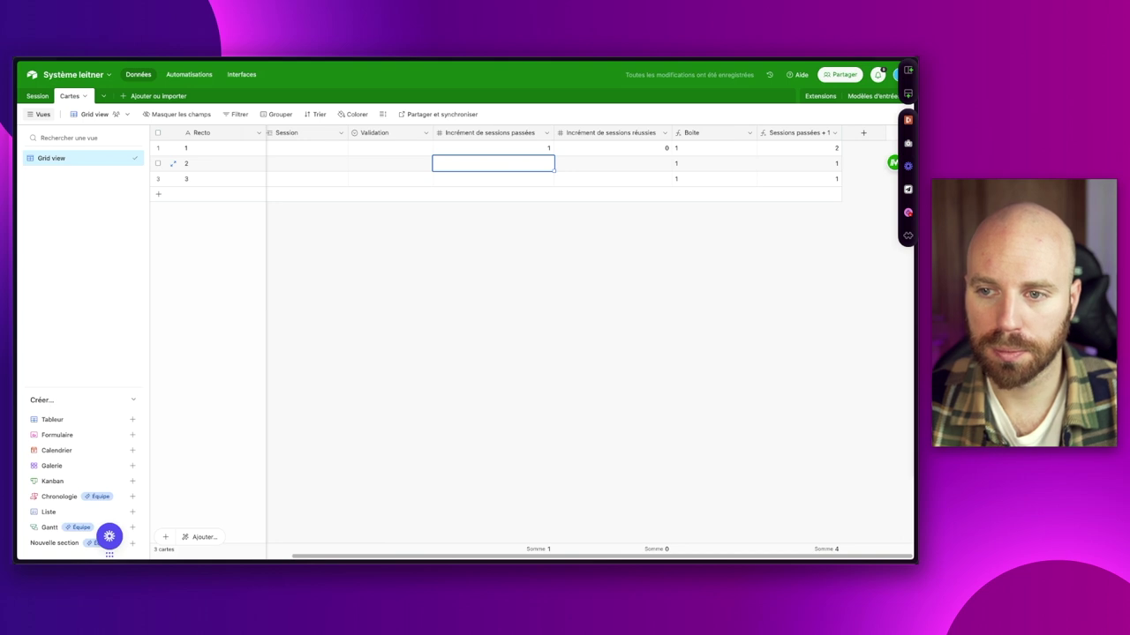
Compare card 1's "Incrément de sessions passées", "Incrément de sessions réussies" and "Boite" values.
key(Right)
key(Right)
key(Left)
key(Up)
key(Left)
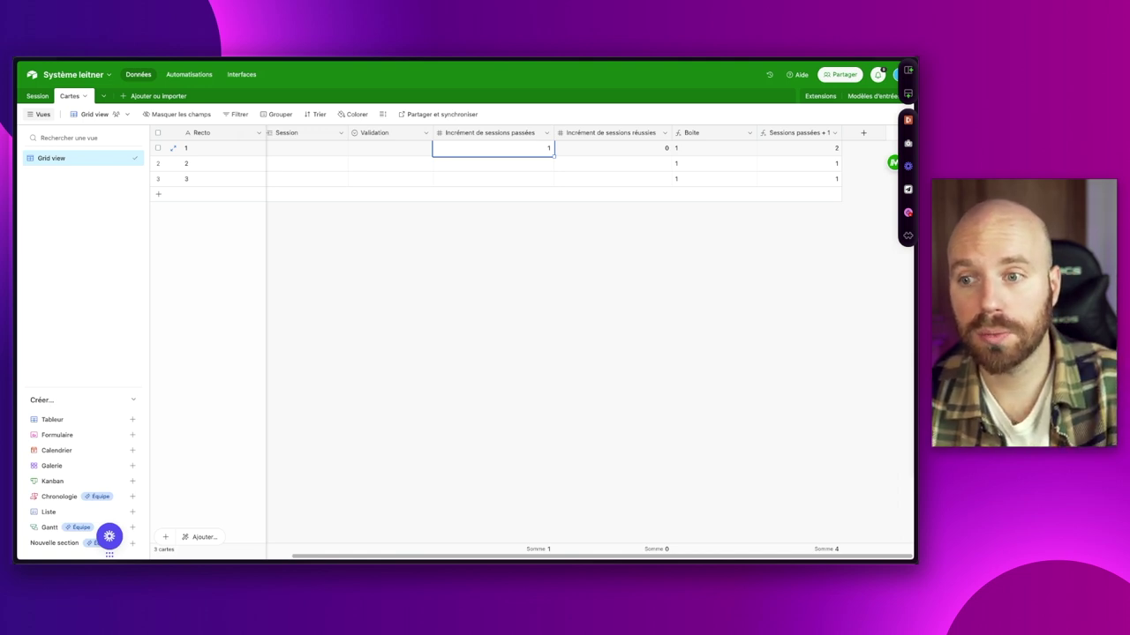
key(Right)
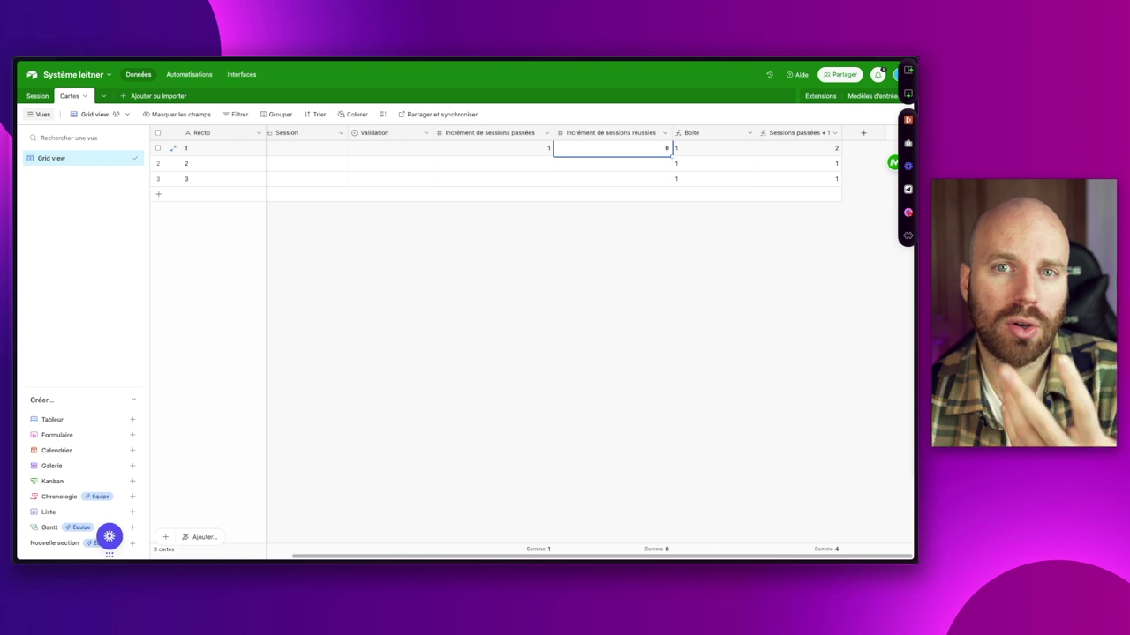
key(Right)
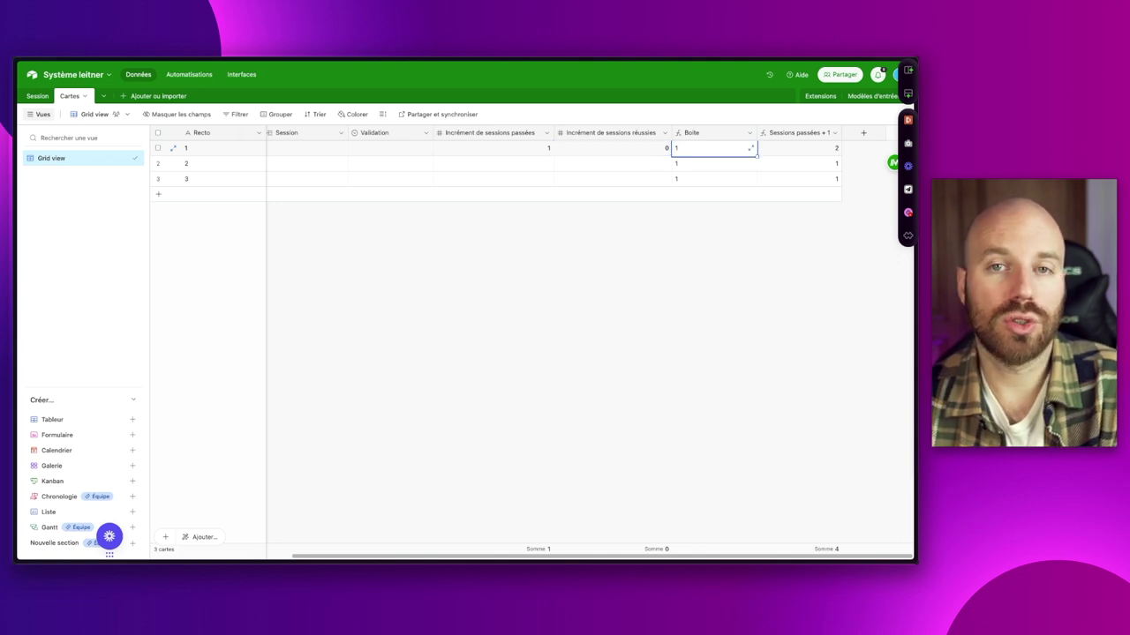
key(Left)
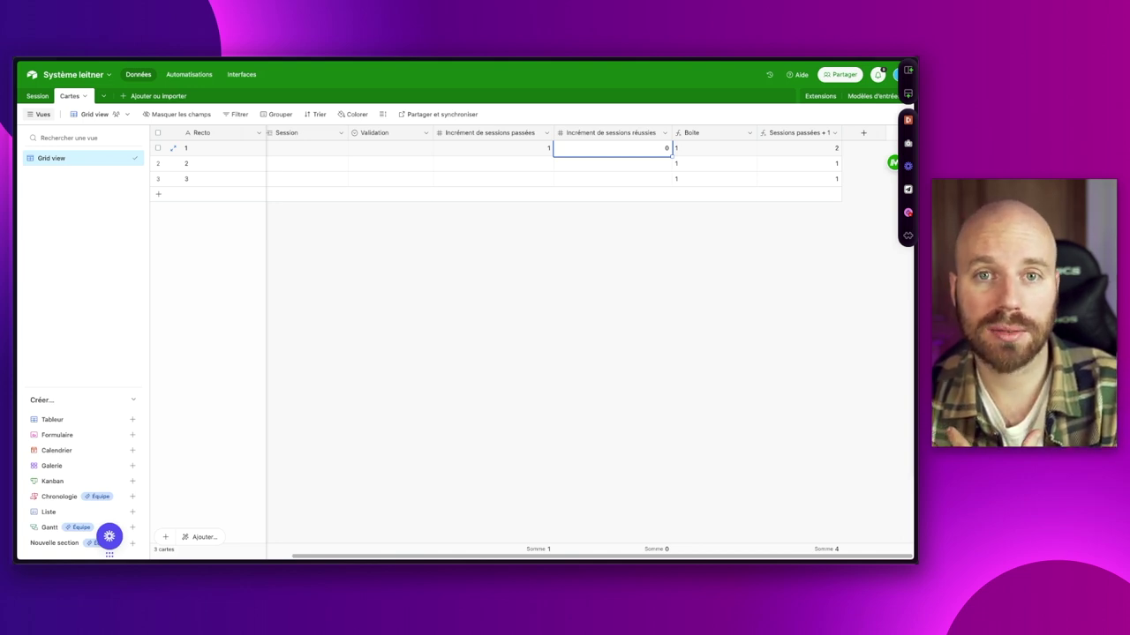
Set card 1's "Incrément de sessions réussies" to 1 and check its "Boite" value.
click(492, 147)
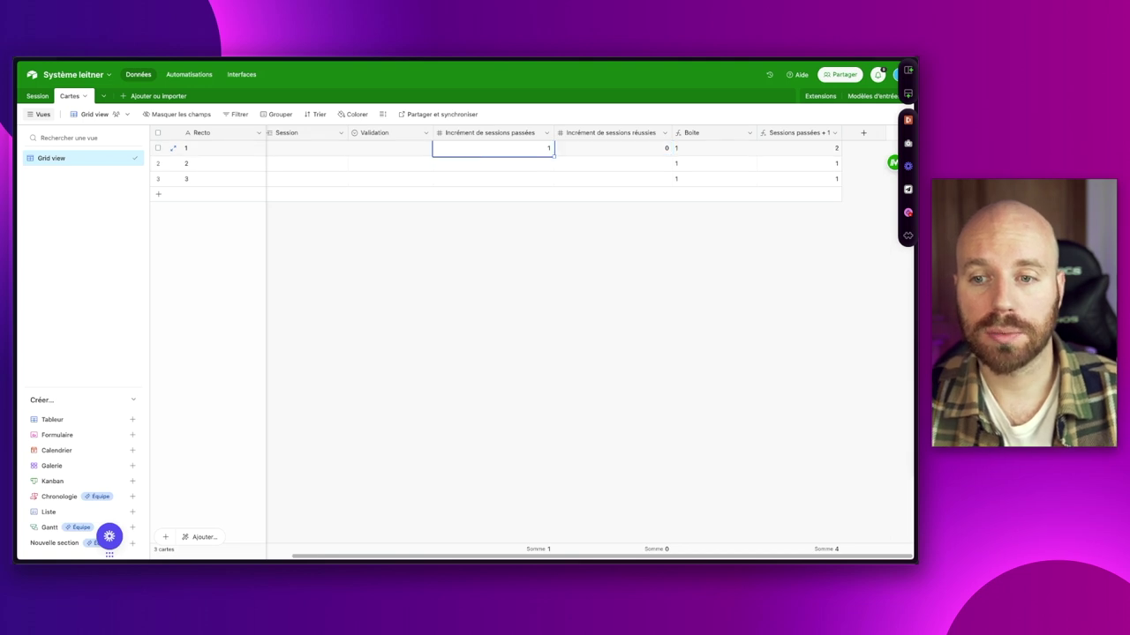
click(611, 147)
text(1)
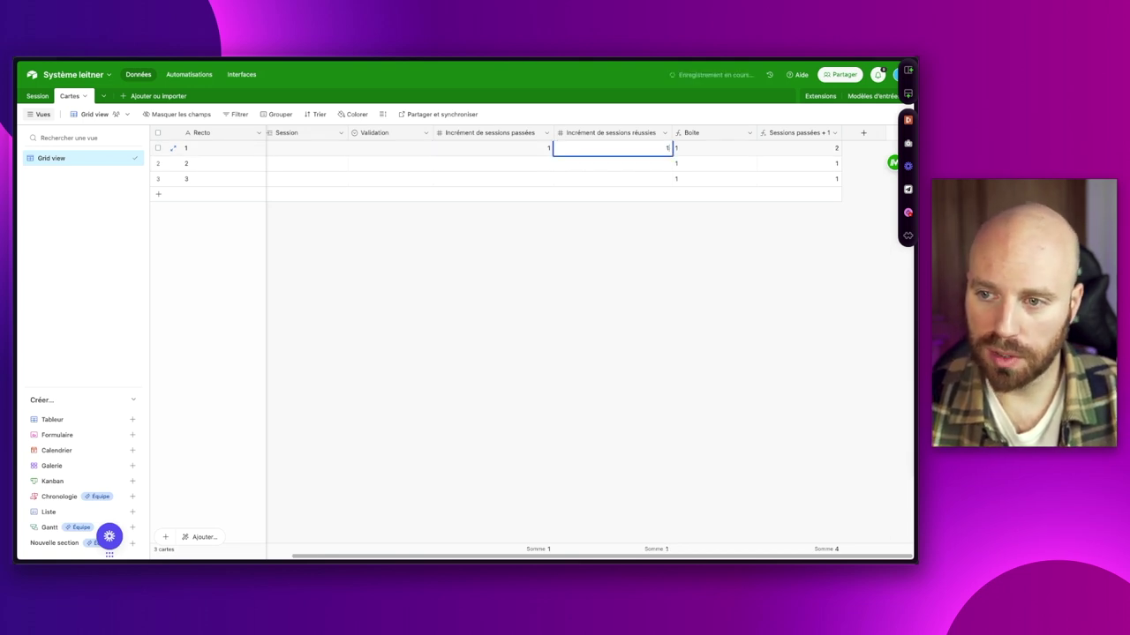
click(713, 148)
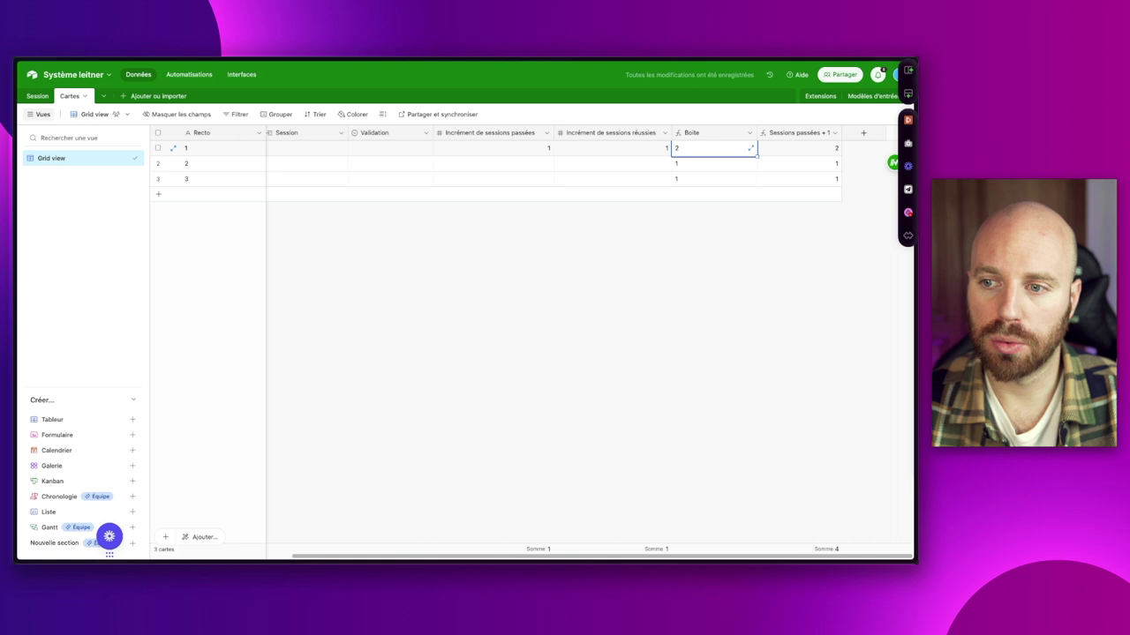
Set card 1's "Incrément de sessions passées" to 2 to simulate a second session.
click(611, 147)
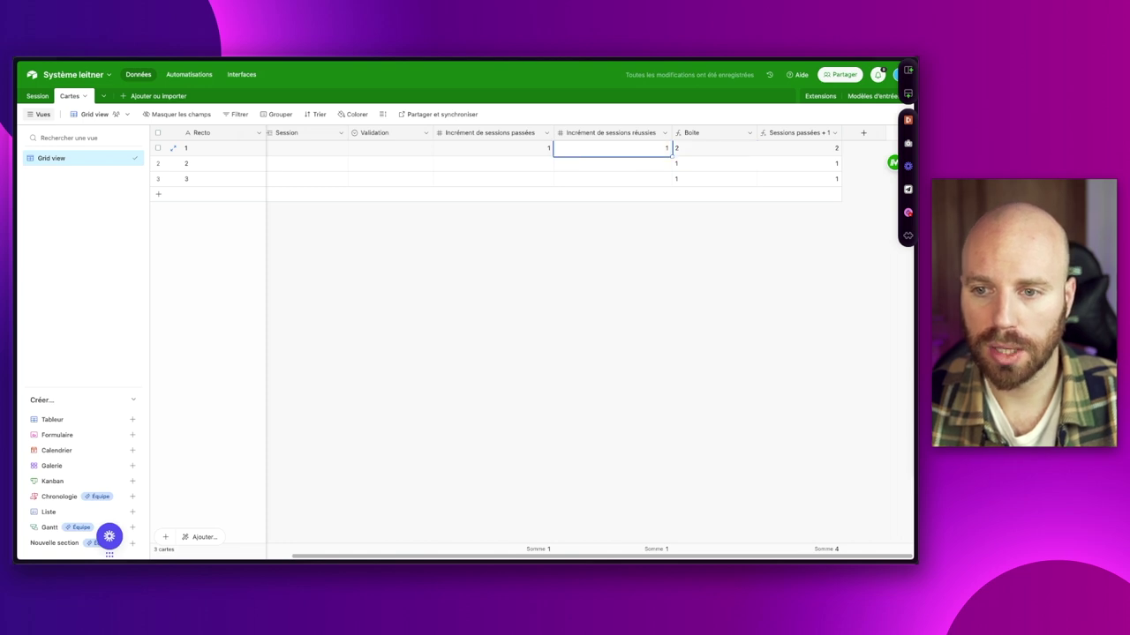
click(547, 148)
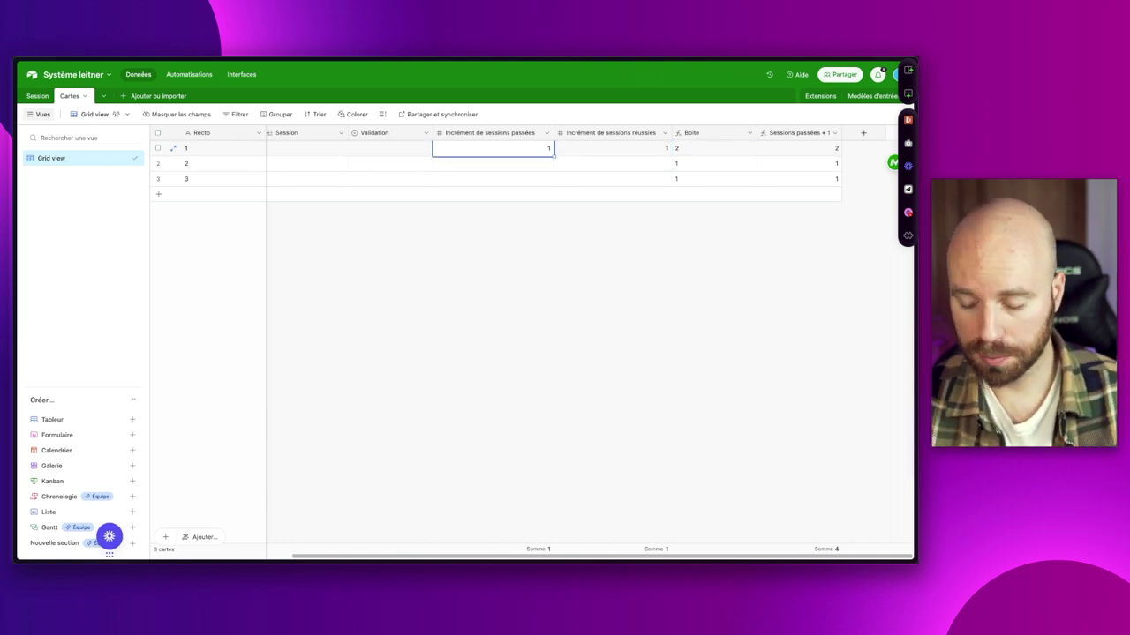
text(2)
click(492, 163)
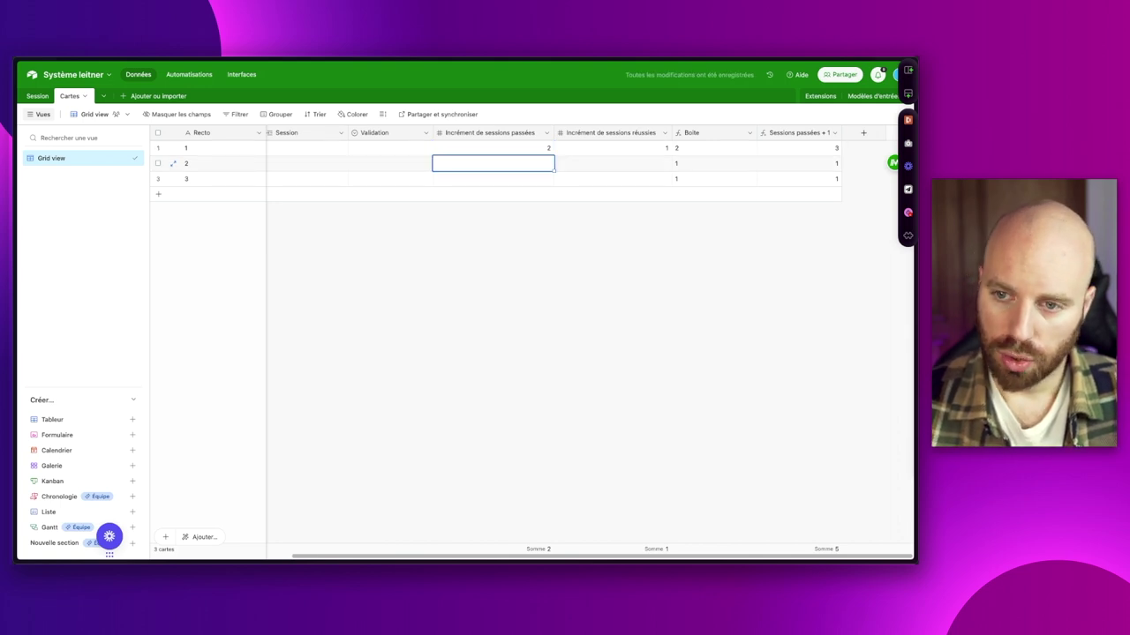
click(493, 148)
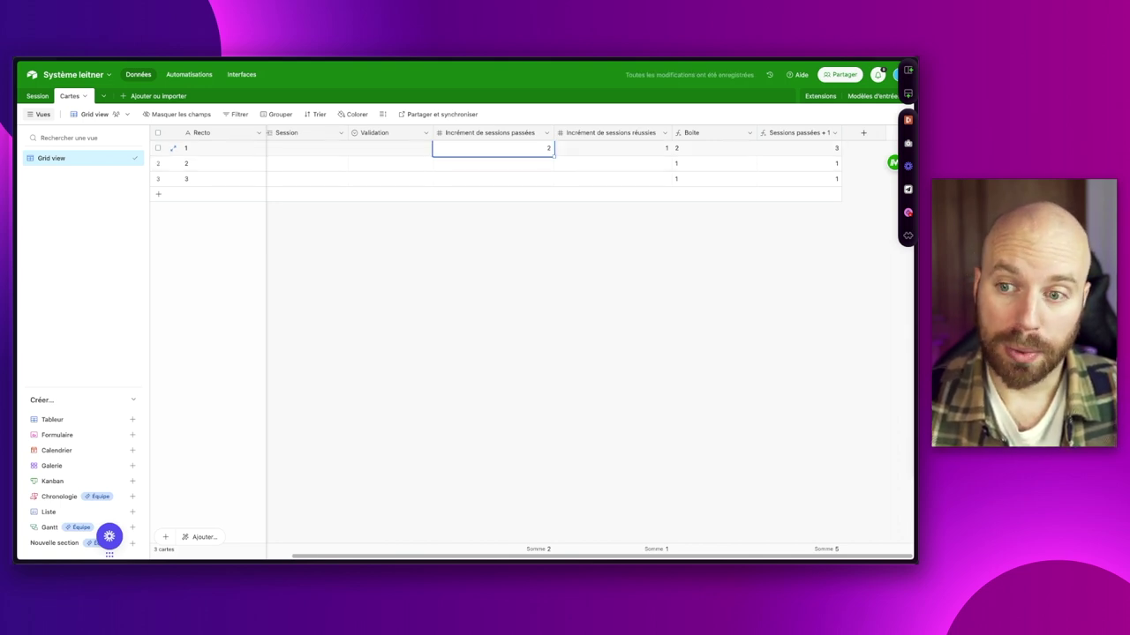
click(610, 147)
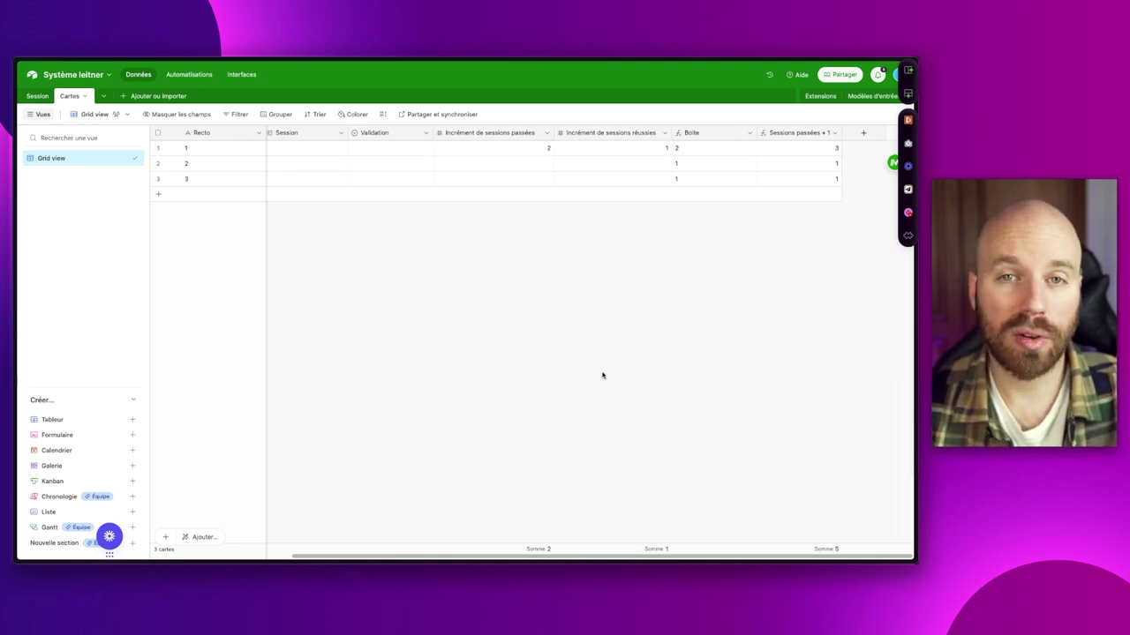
Set up a formula field "Sélection ?" returning "OUI" for passed/succeeded session pairs 1/0, 3/1, 6/2 and 13/3, otherwise "NON".
click(862, 133)
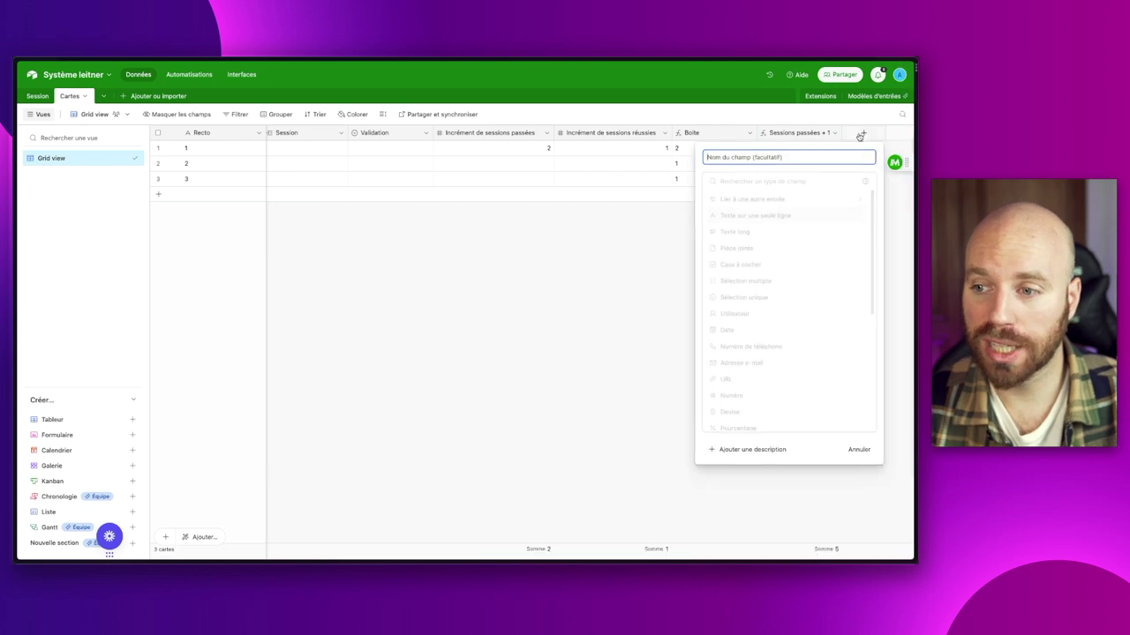
scroll(815, 353, down, 3)
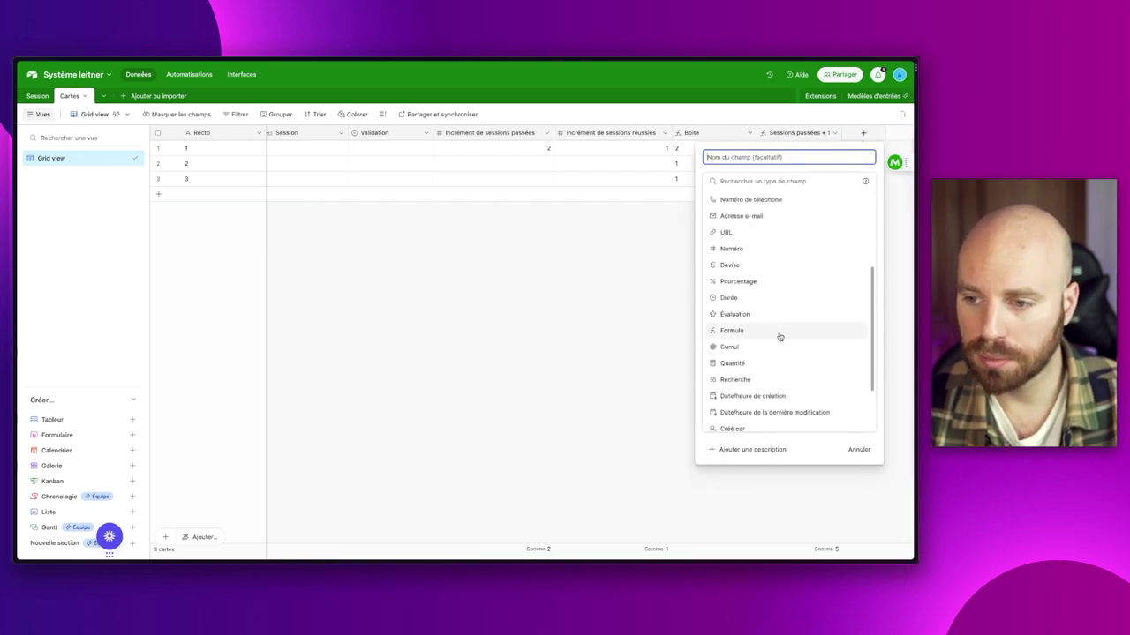
scroll(741, 338, down, 1)
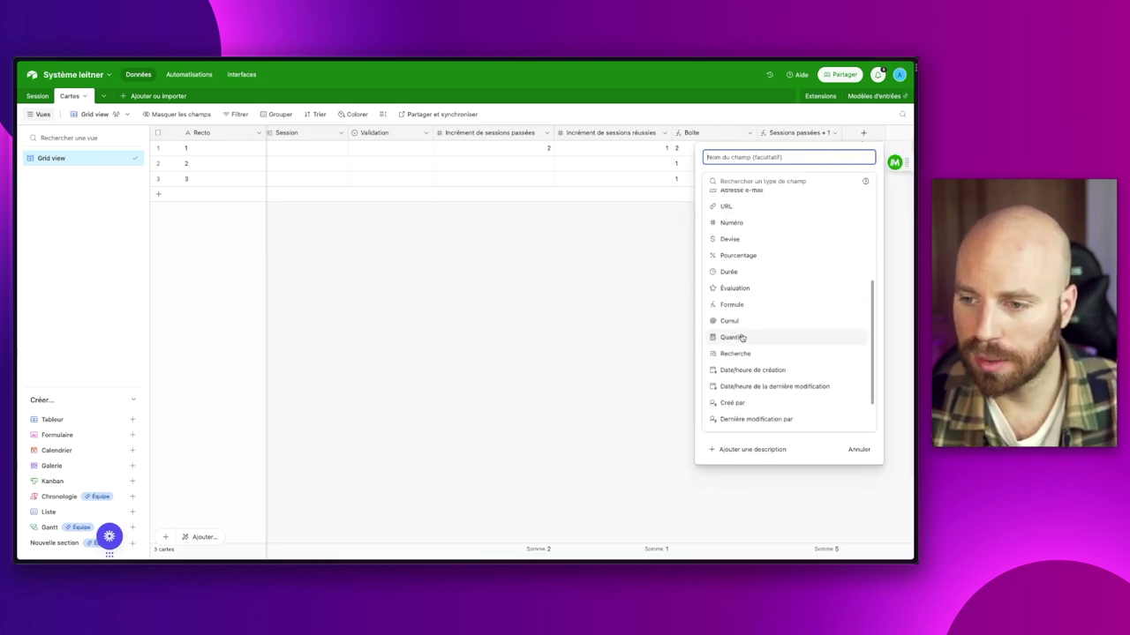
click(739, 304)
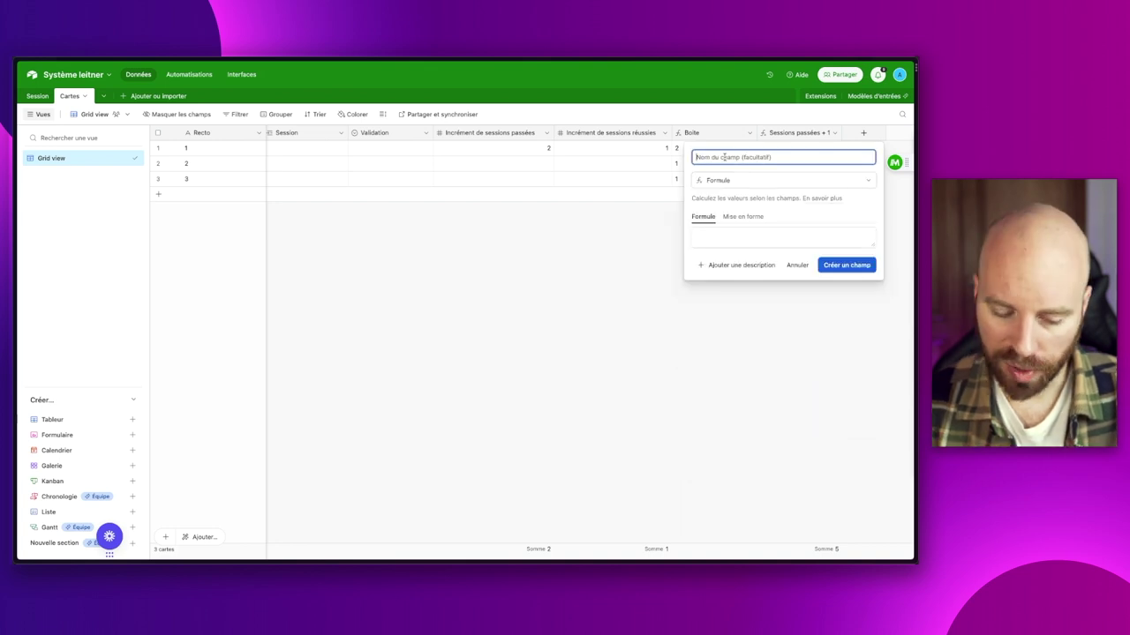
text(Sélection ?)
click(739, 239)
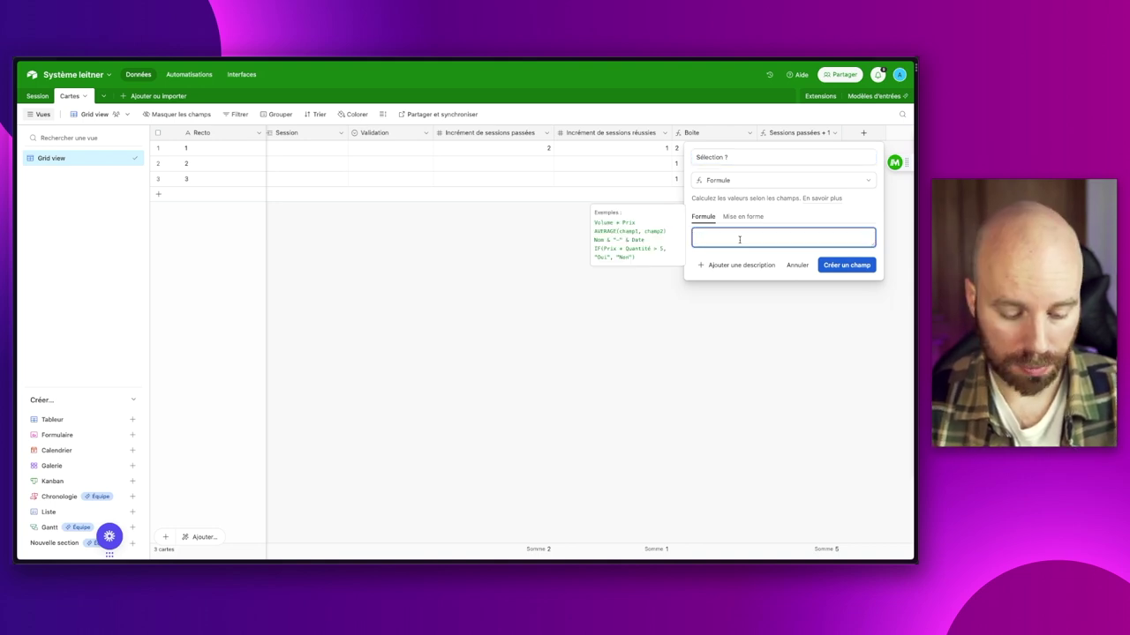
text(IF(AND({Incrément de sessions réussies}=0,{Incrément de sessions passées}=1),"OUI",IF(AND({Incrément de sessions passées}=3,{Incrément de sessions réussies}=1),"OUI",IF(AND({Incrément de sessions passées}=6,{Incrément de sessions réussies}=2),"OUI",IF(AND({Incrément de sessions passées}=13,{Incrément de sessions réussies}=3),"OUI","NON")))))
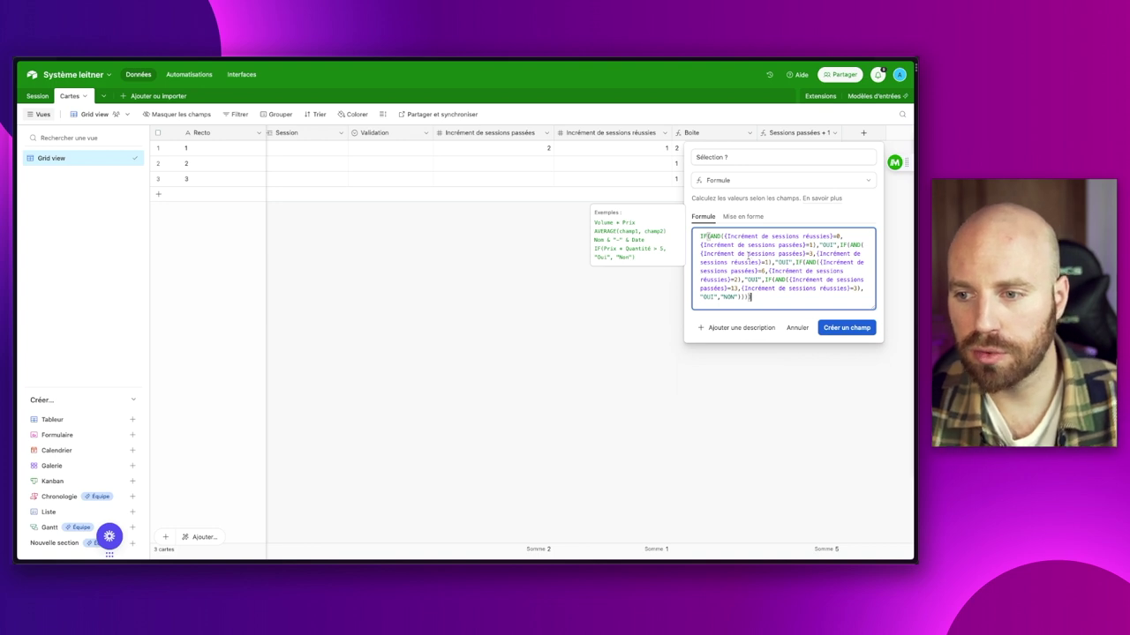
Review the first condition of the "Sélection ?" formula, covering the succeeded and passed session fields and the "OUI" result.
click(708, 236)
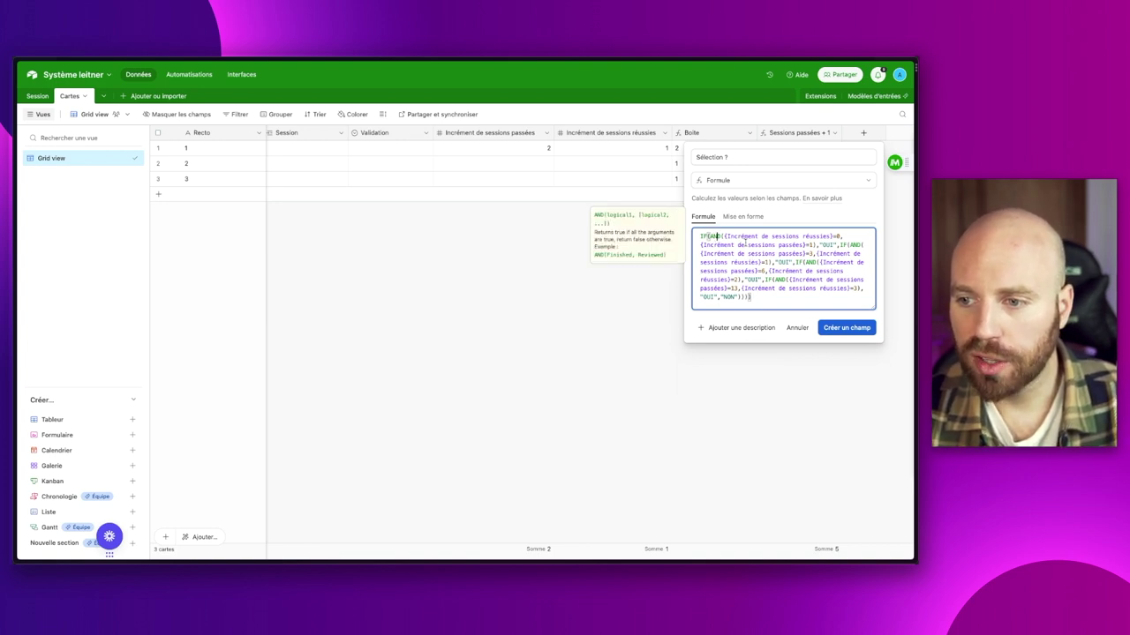
drag(723, 236, 833, 237)
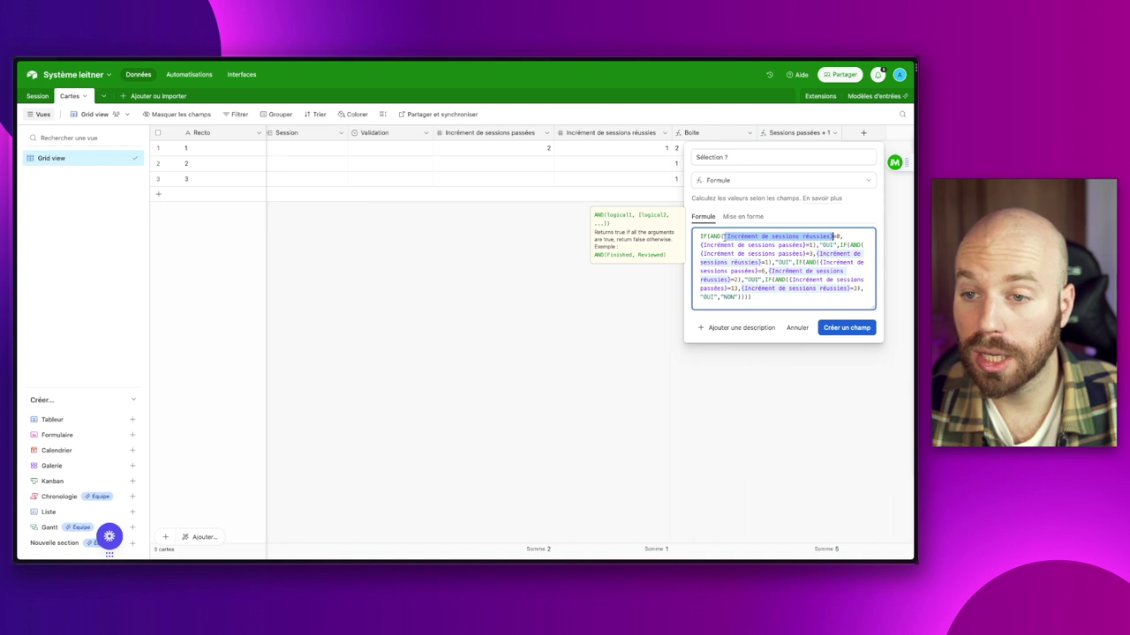
click(724, 237)
drag(724, 237, 835, 237)
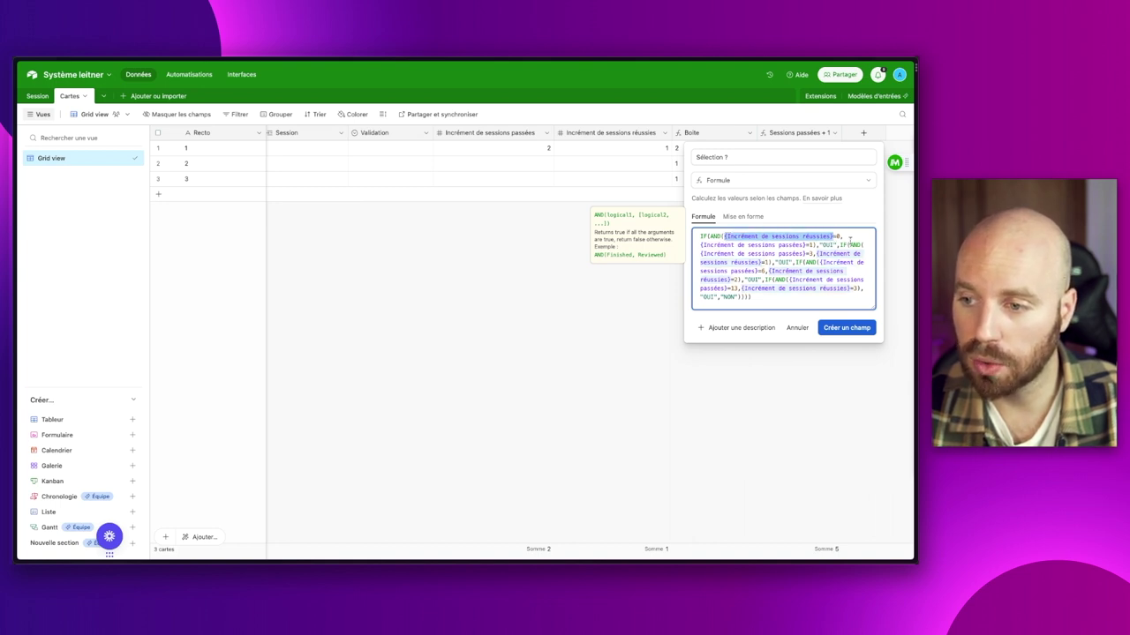
drag(700, 245, 805, 245)
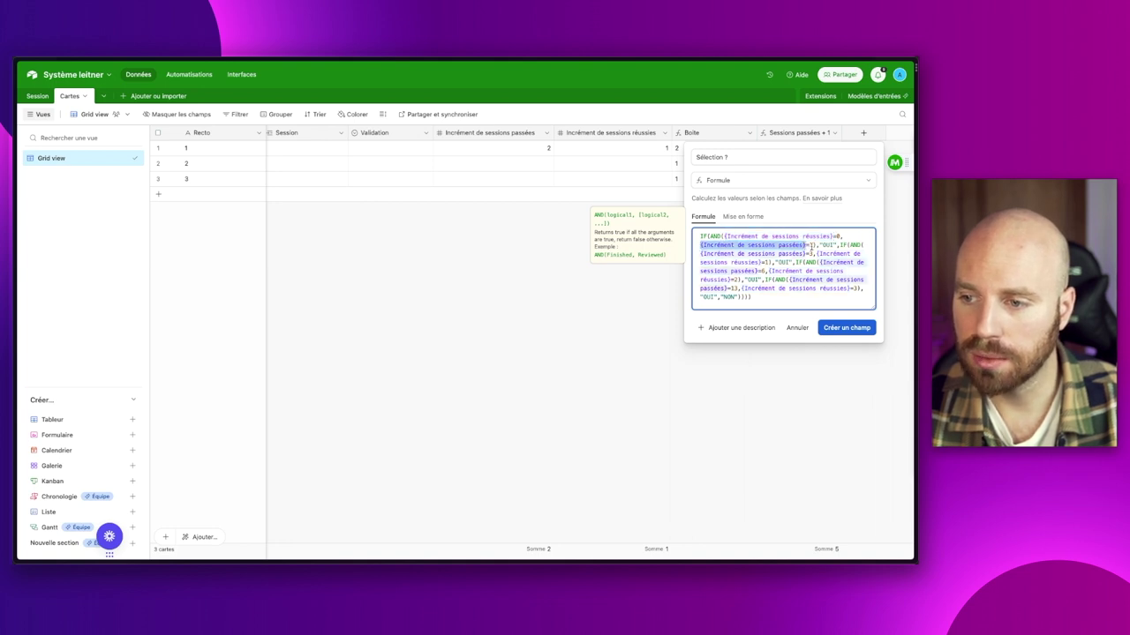
click(812, 245)
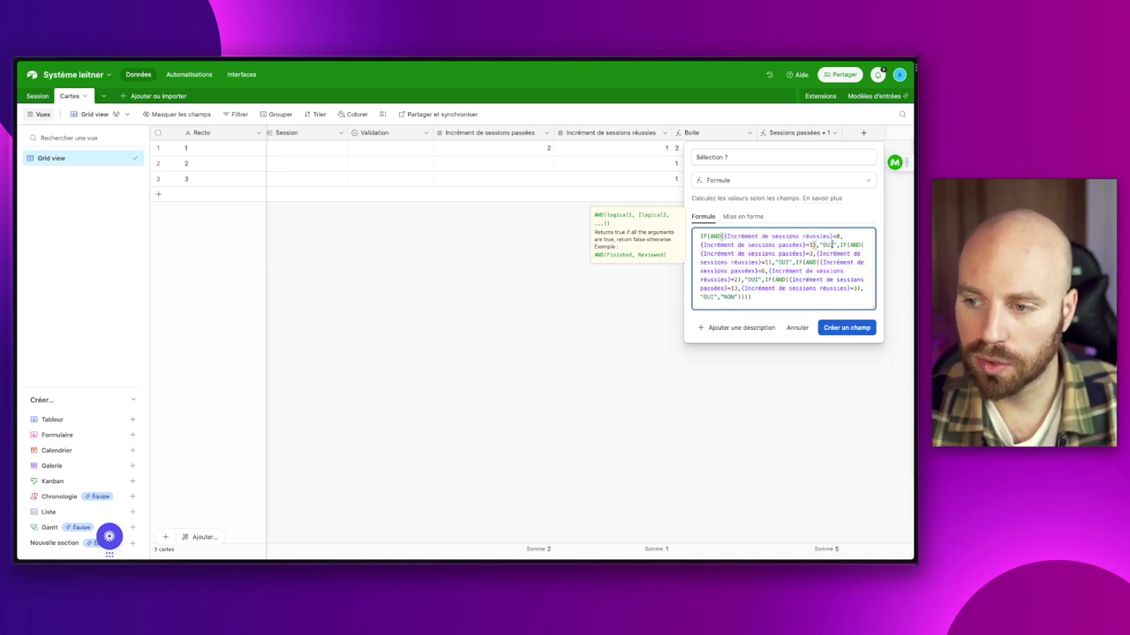
text())
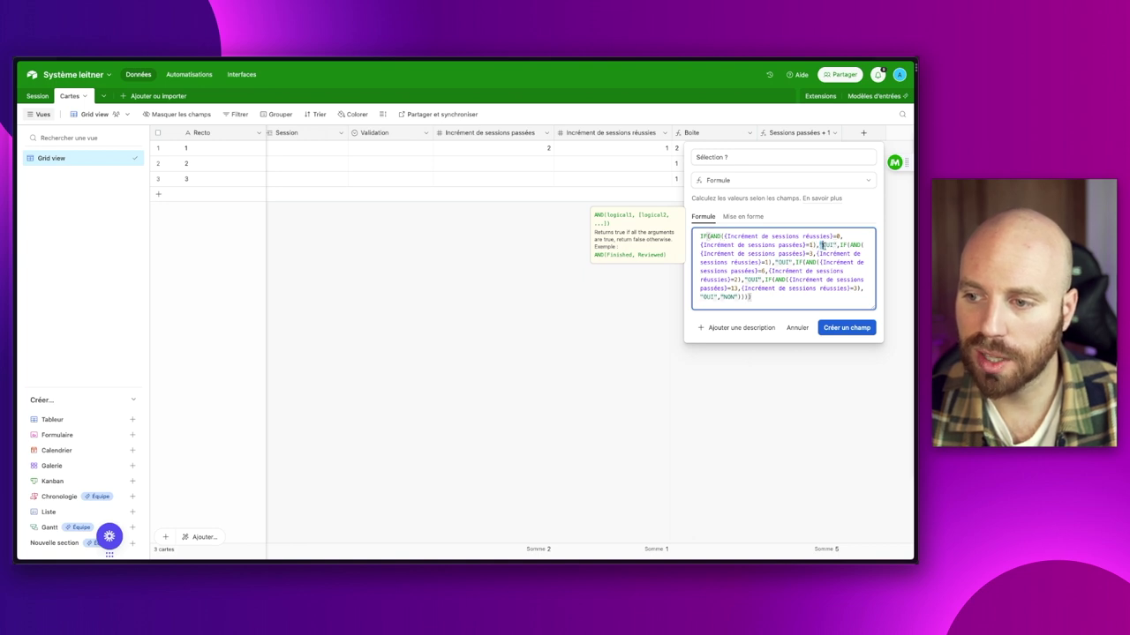
drag(820, 245, 834, 245)
click(839, 245)
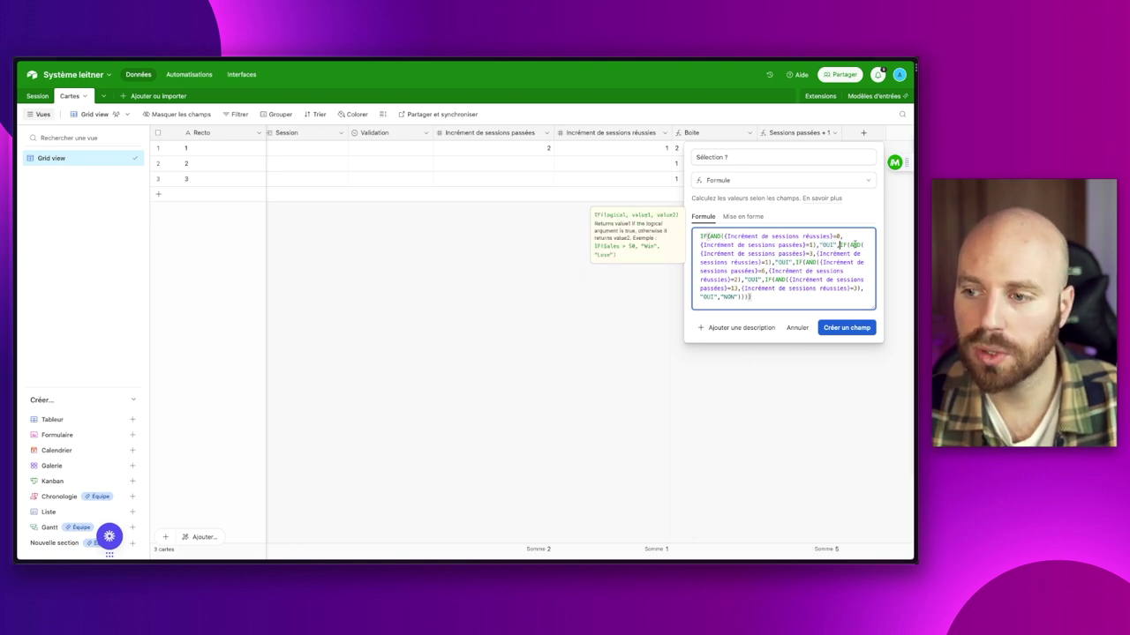
Review the remaining nested conditions of the "Sélection ?" formula, including the 6 passed and 2 succeeded sessions pair.
drag(805, 253, 700, 254)
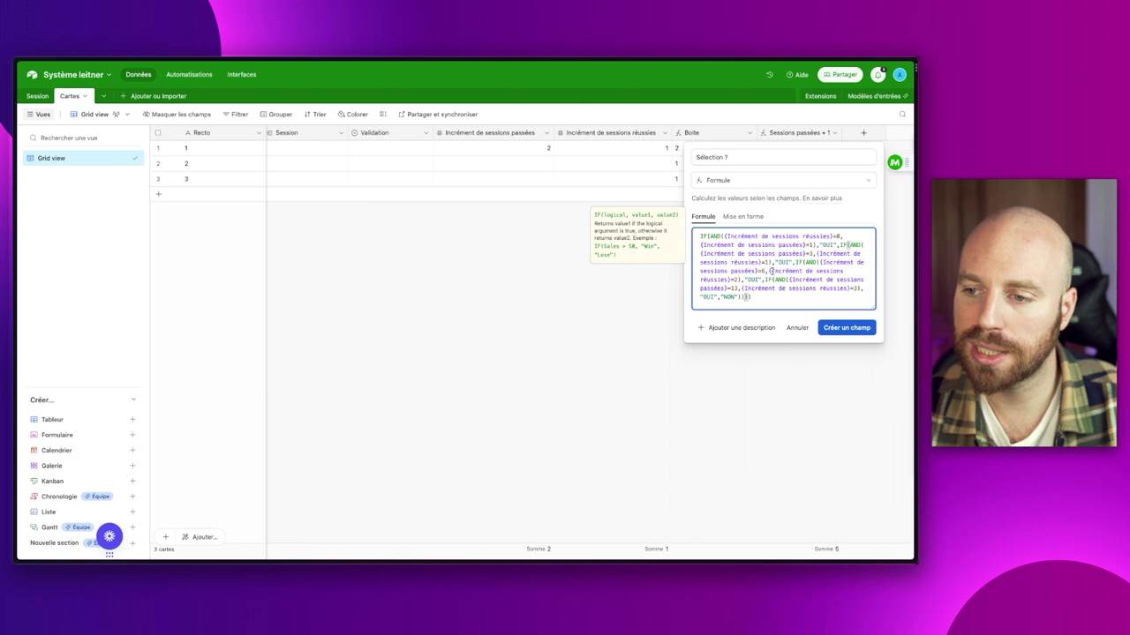
double_click(763, 270)
text(2)
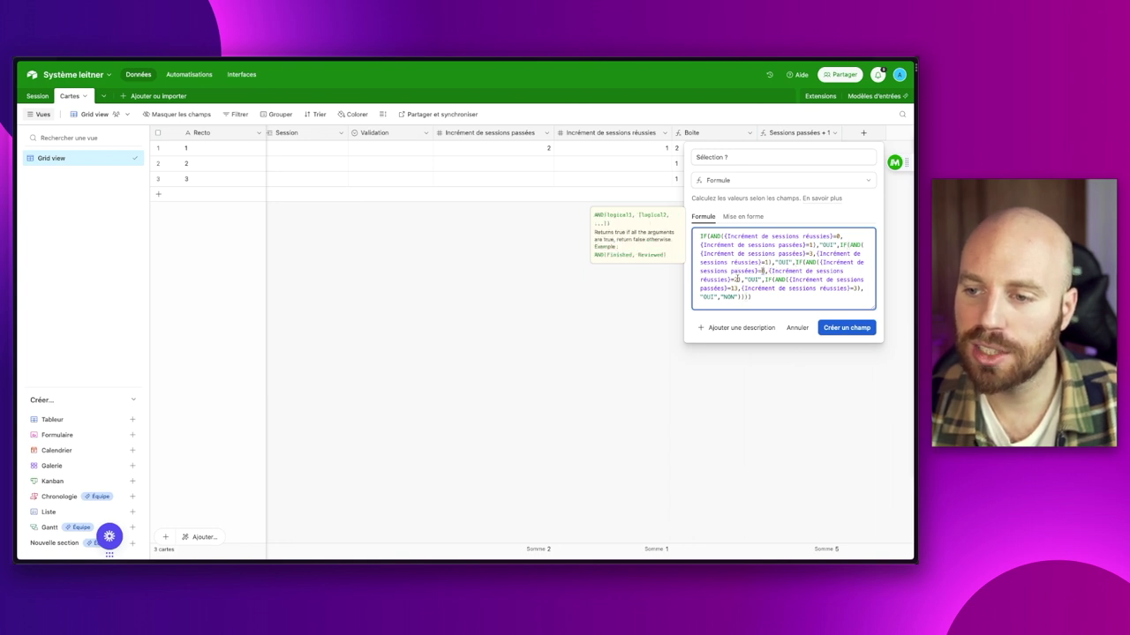
double_click(734, 279)
text(2)
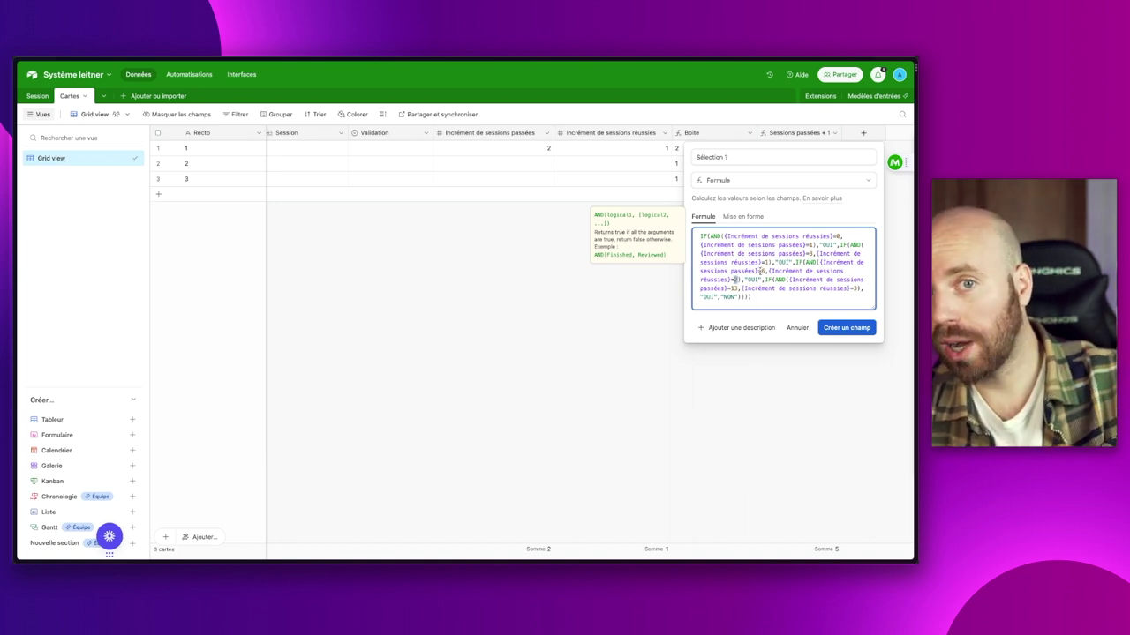
double_click(764, 270)
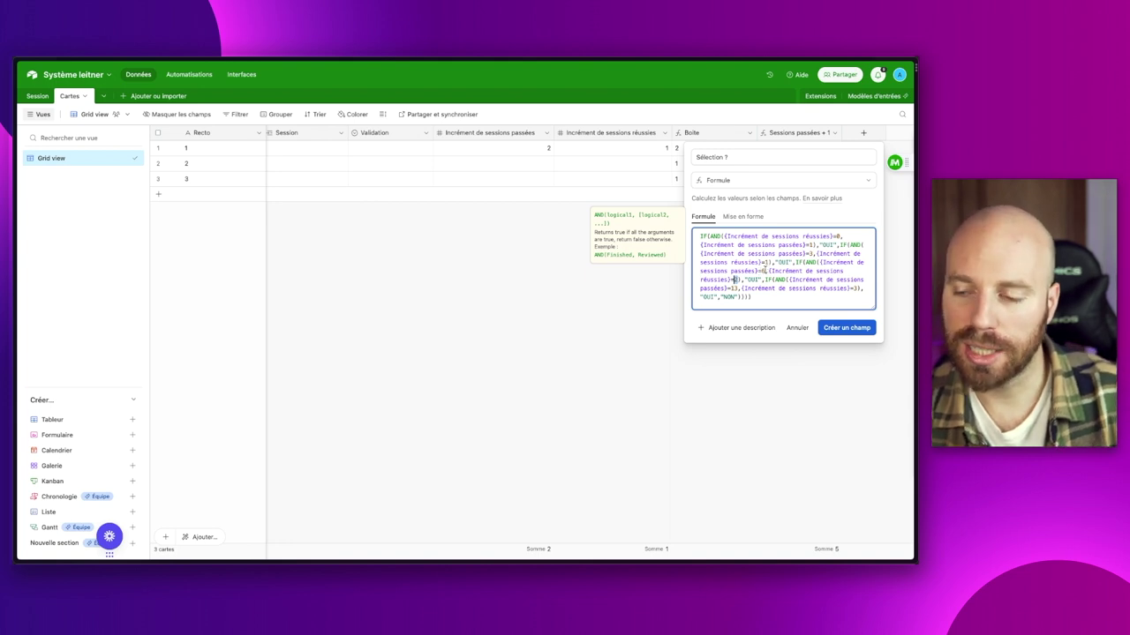
text(2)
click(768, 298)
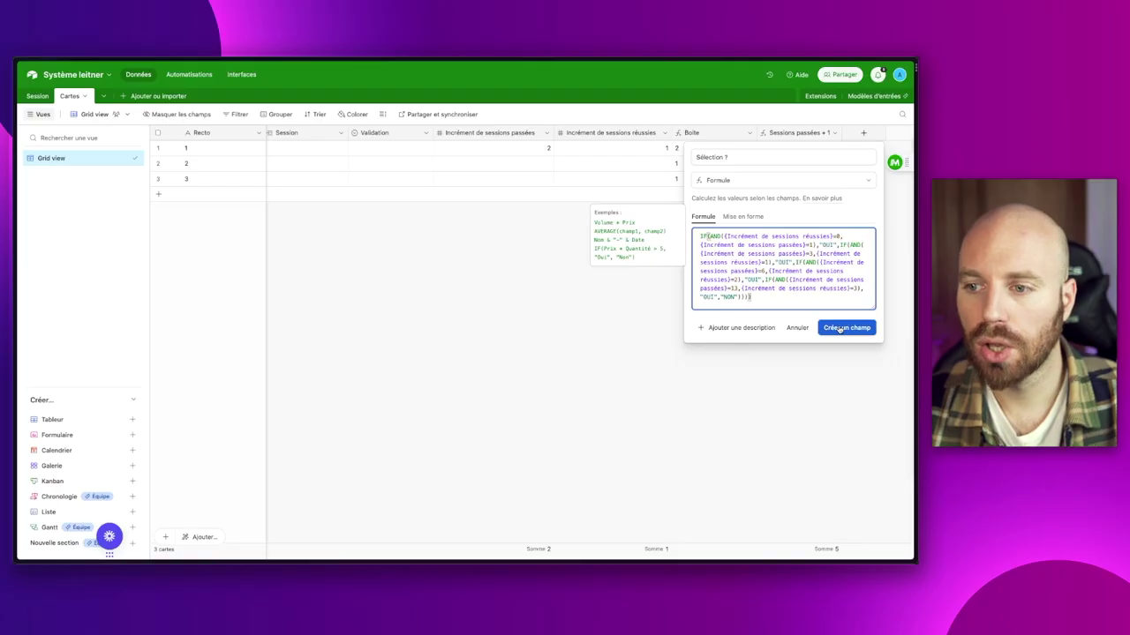
Create the "Sélection ?" field and set card 1's counters to 1 passed session and 0 succeeded sessions.
click(843, 327)
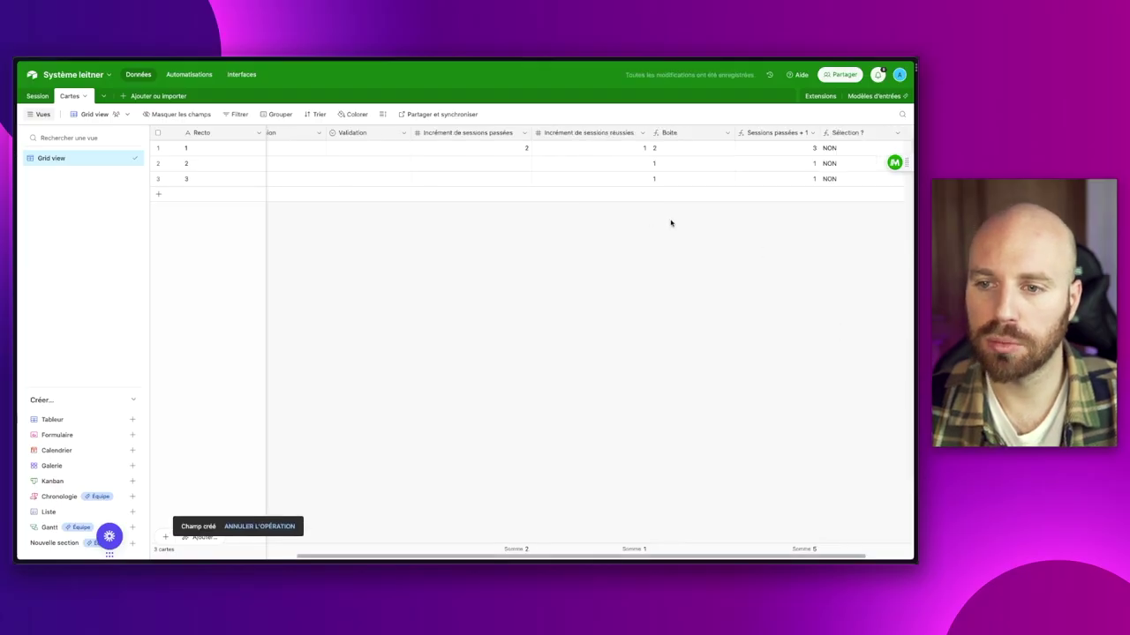
click(502, 147)
text(0)
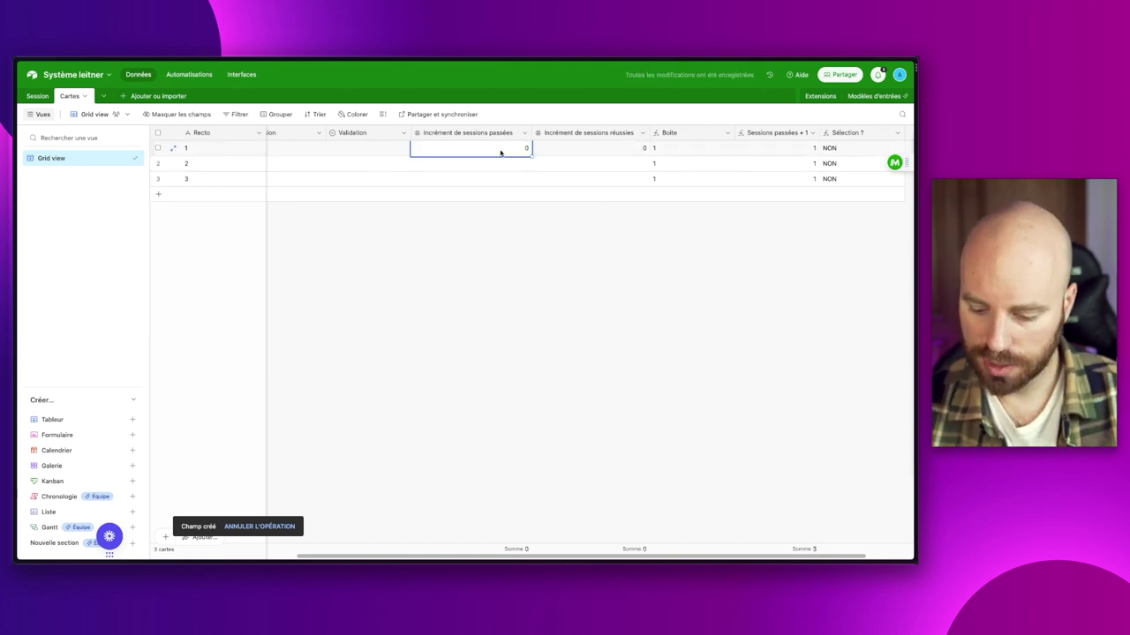
text(1)
key(Tab)
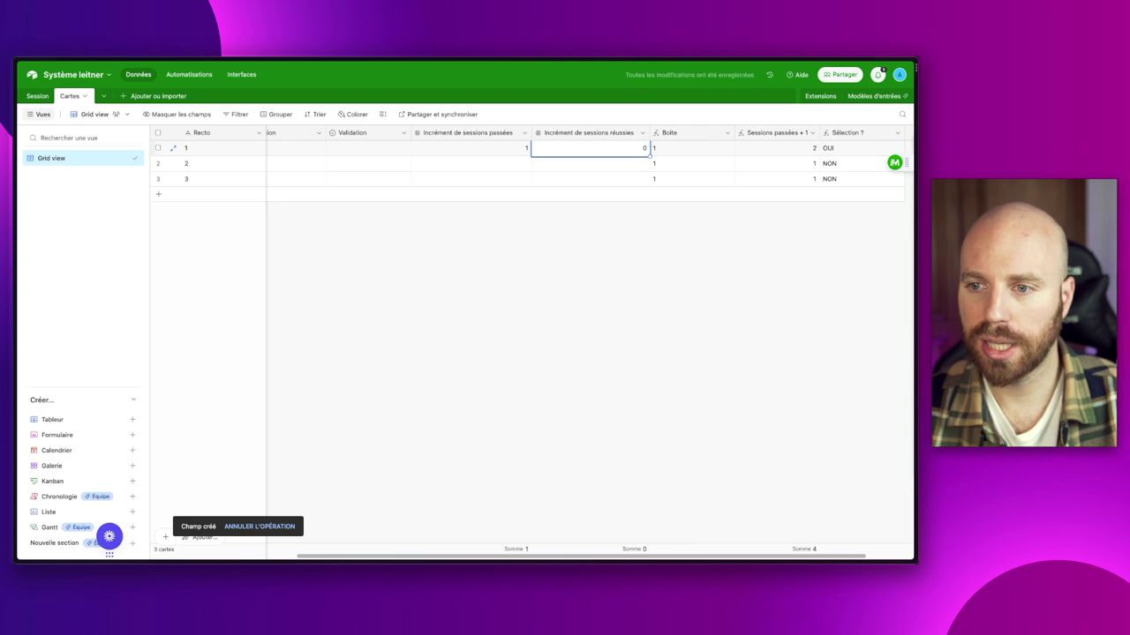
Set card 1's "Incrément de sessions réussies" to 1 and check its "Sélection ?" value.
key(Right)
key(Right)
key(Right)
key(Left)
key(Left)
key(Left)
text(1)
key(Return)
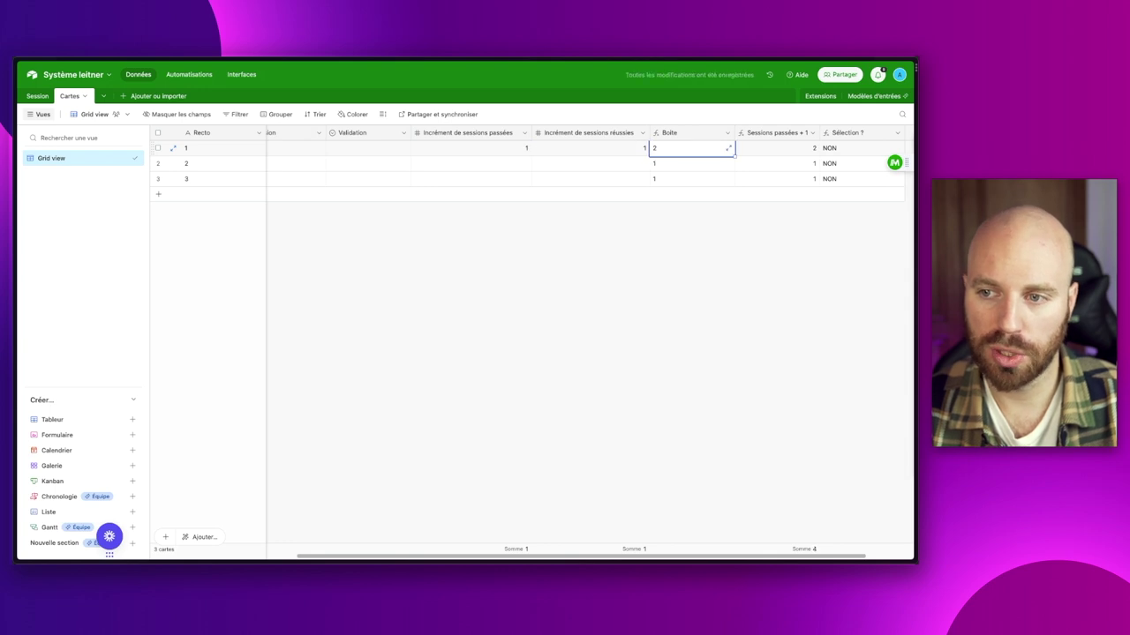
Set card 1's "Incrément de sessions passées" to 2 to test the "Sélection ?" formula.
click(470, 147)
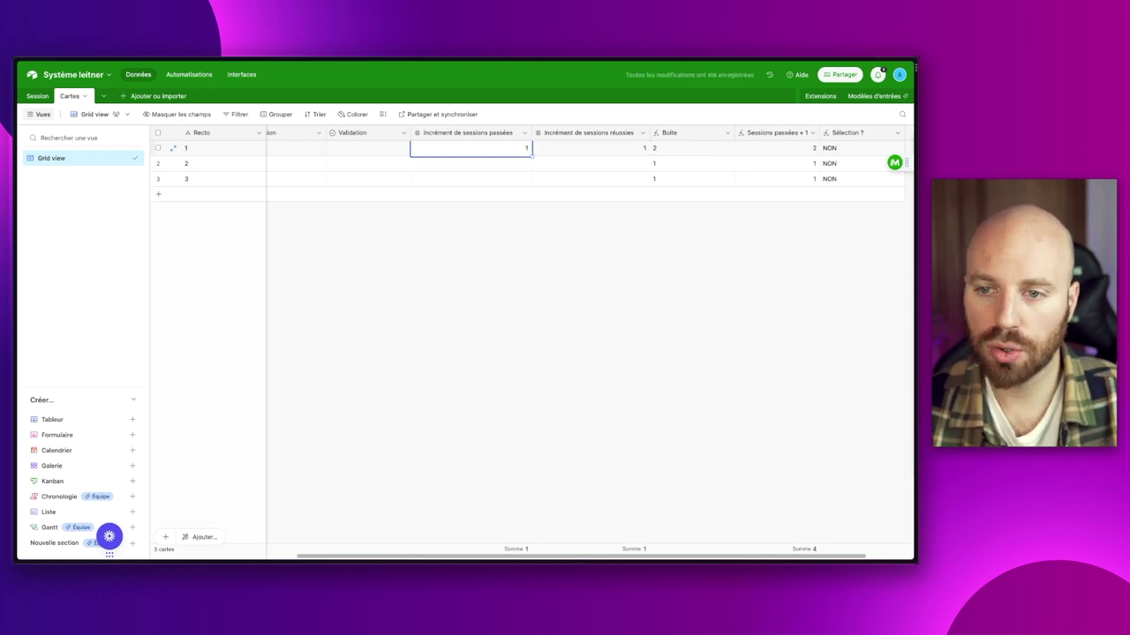
text(2)
key(Tab)
Set card 1's "Incrément de sessions passées" to 3 and check its "Boite" and "Sélection ?" values.
click(470, 147)
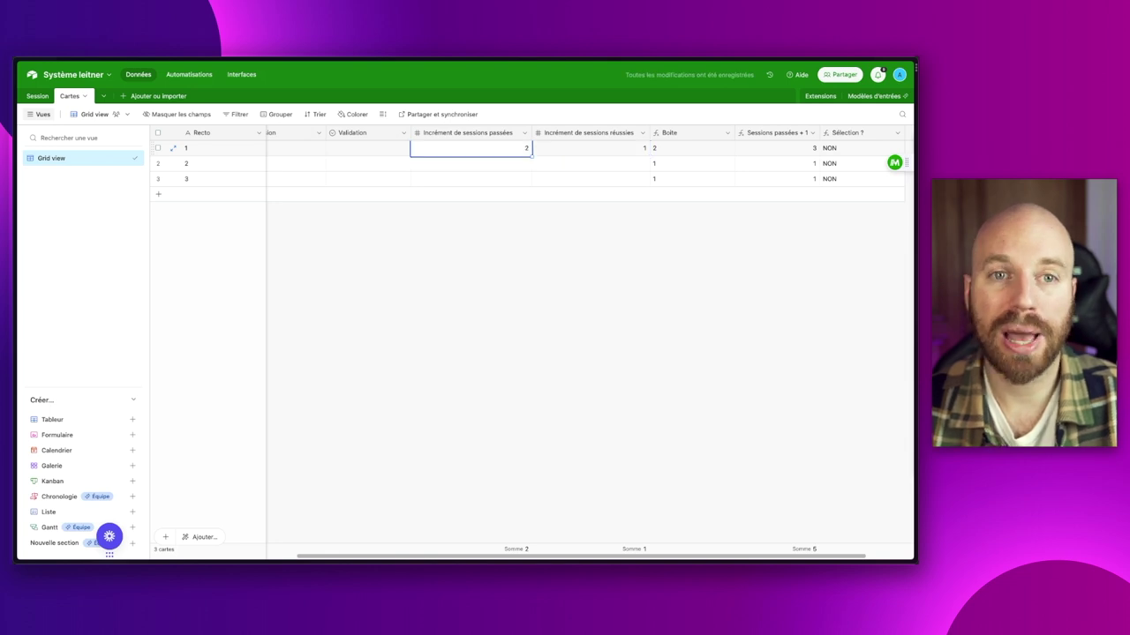
text(3)
key(Return)
key(Tab)
key(Tab)
key(Tab)
key(Tab)
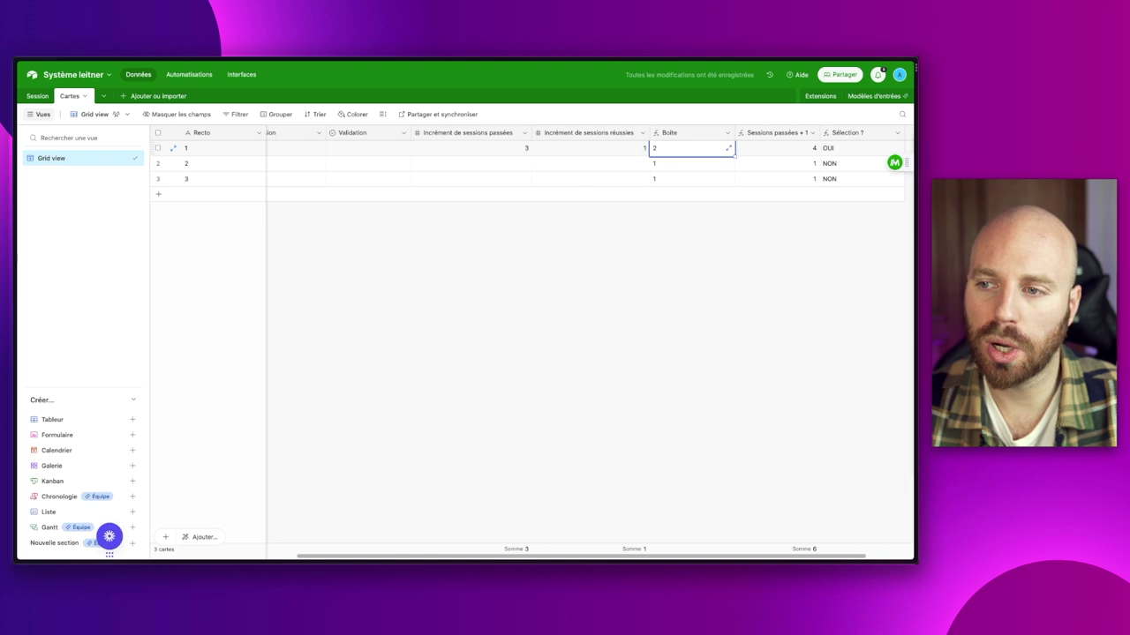
key(shift+Tab)
key(shift+Tab)
key(shift+Tab)
key(shift+Tab)
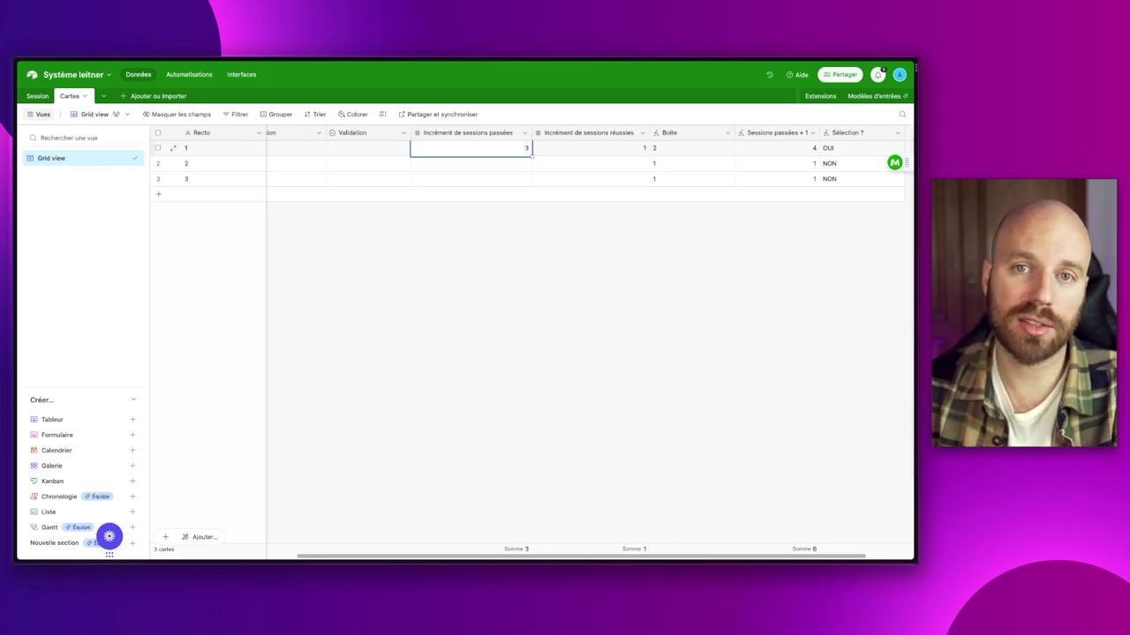
scroll(388, 211, right, 2)
click(388, 211)
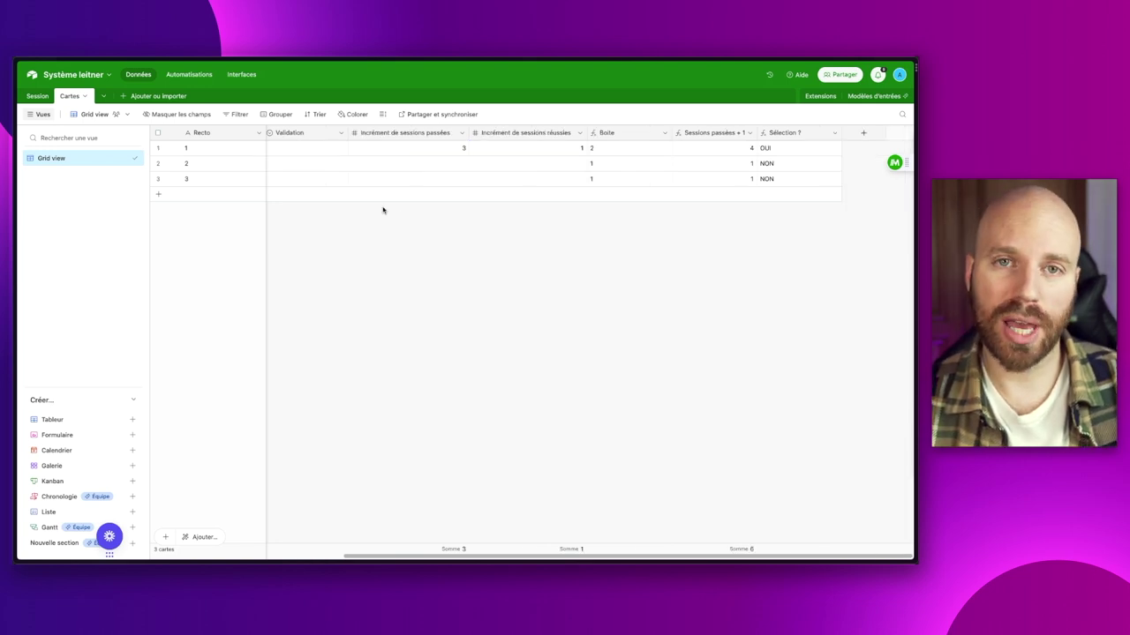
Rename the "Incrément de session passé" automation to "Créer une session" and view its record-update configuration.
click(184, 76)
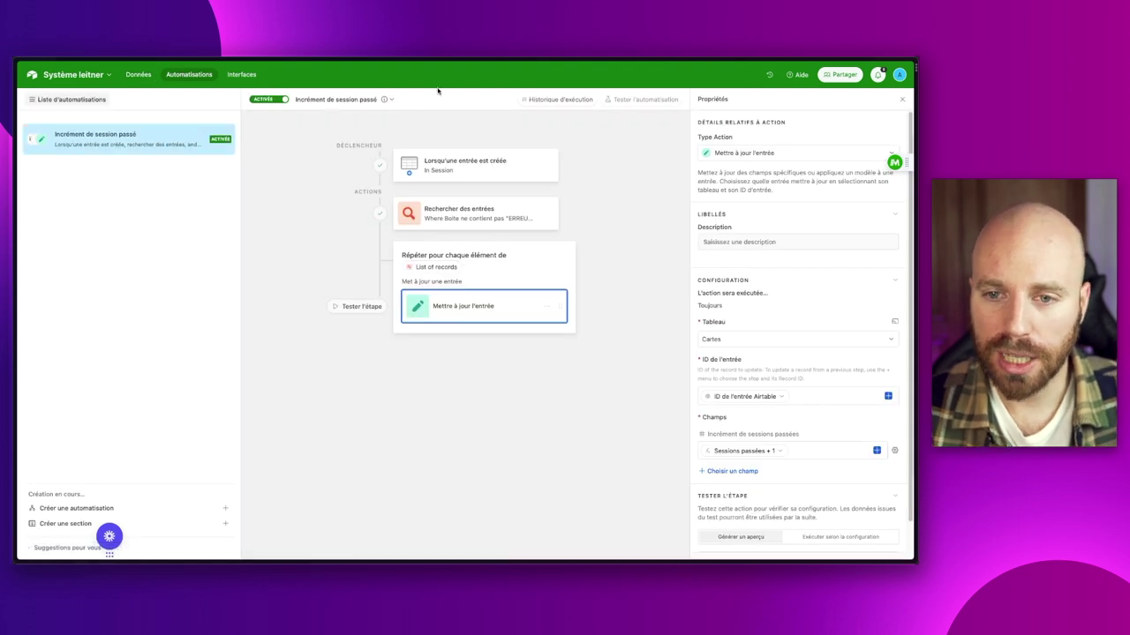
click(354, 100)
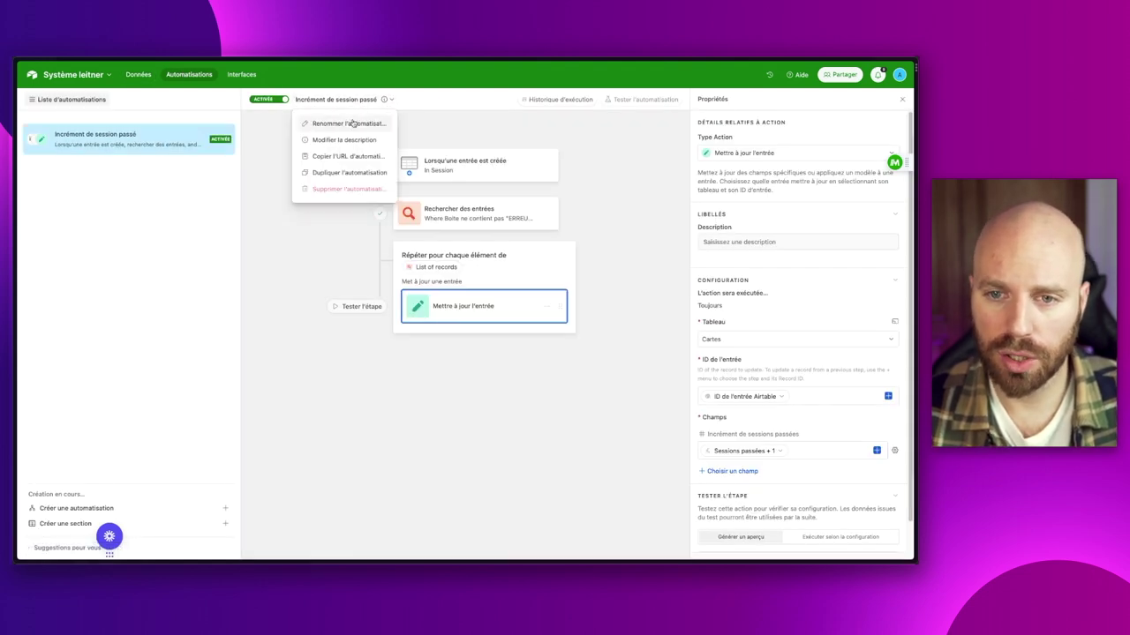
click(352, 122)
text(C)
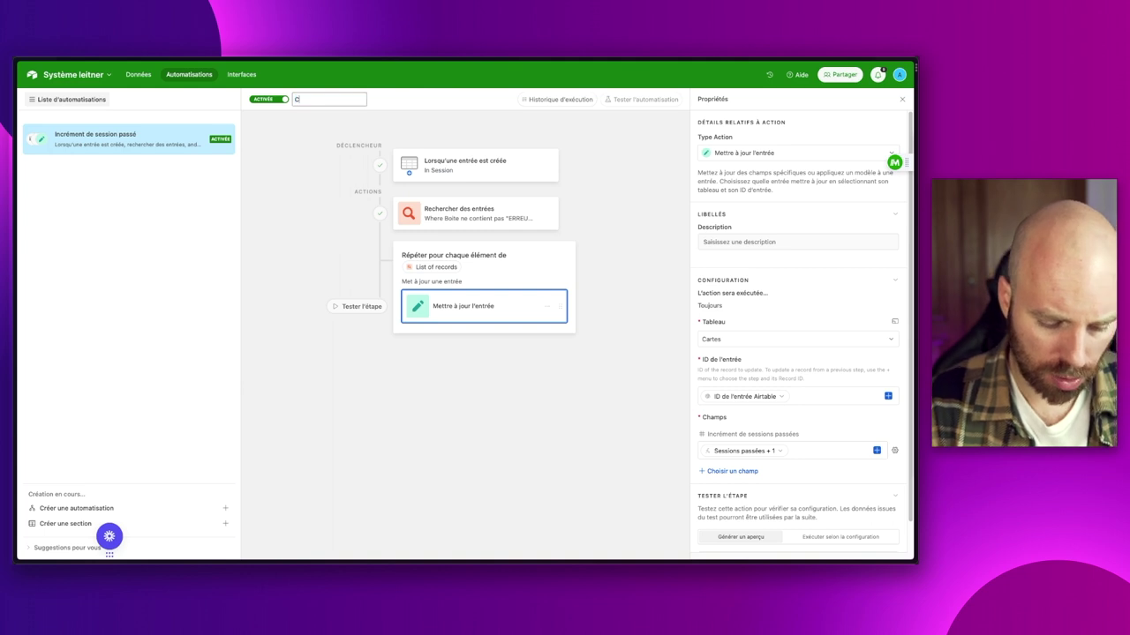
text(réer une session)
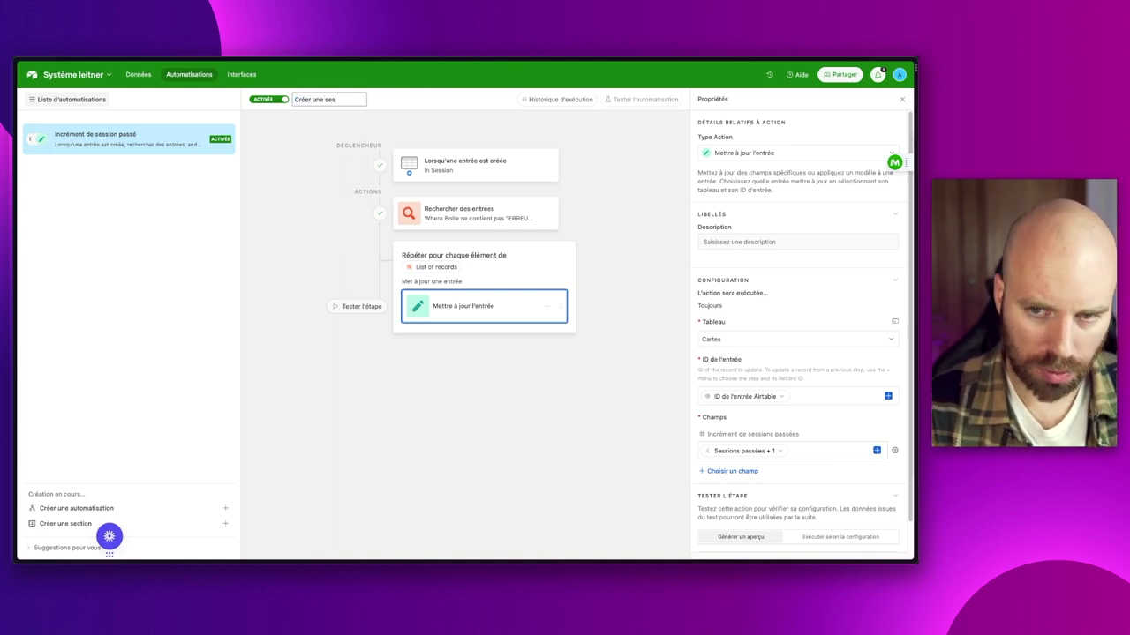
key(Return)
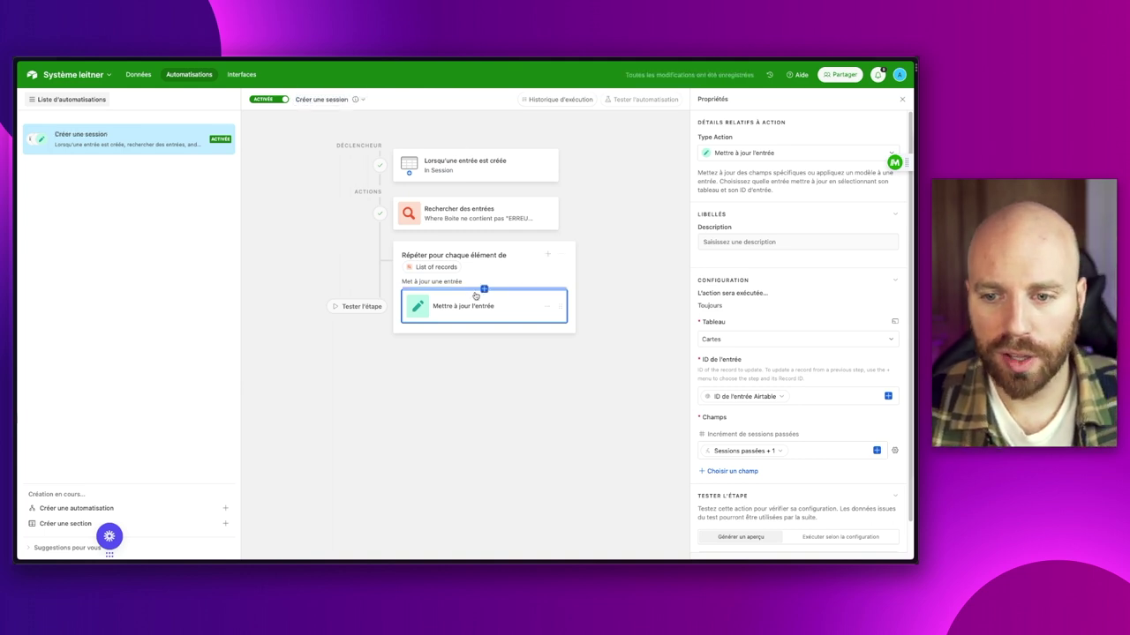
scroll(788, 408, down, 2)
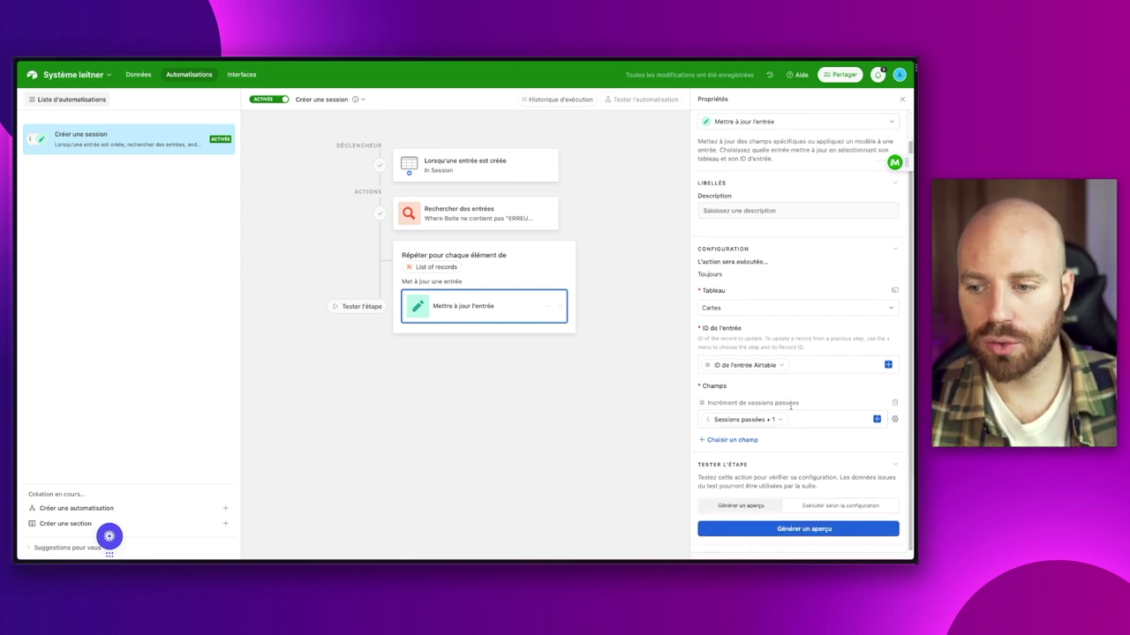
Examine the Cartes table's fields from "Session" through "Sélection ?", including card 1's session link.
click(138, 75)
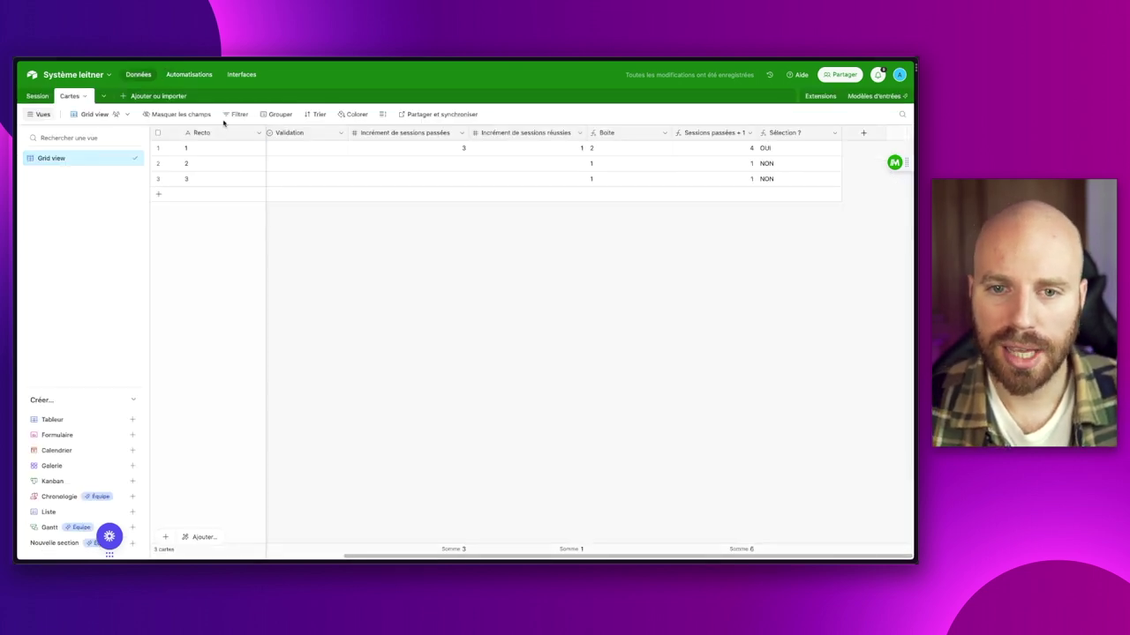
scroll(489, 177, left, 2)
scroll(489, 177, left, 5)
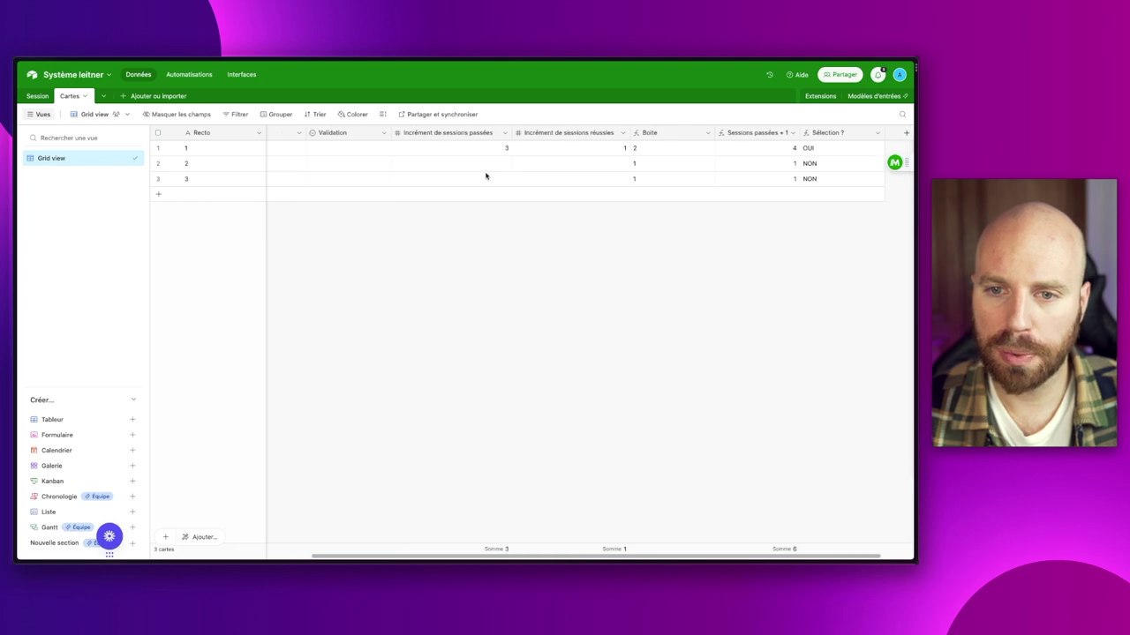
click(463, 149)
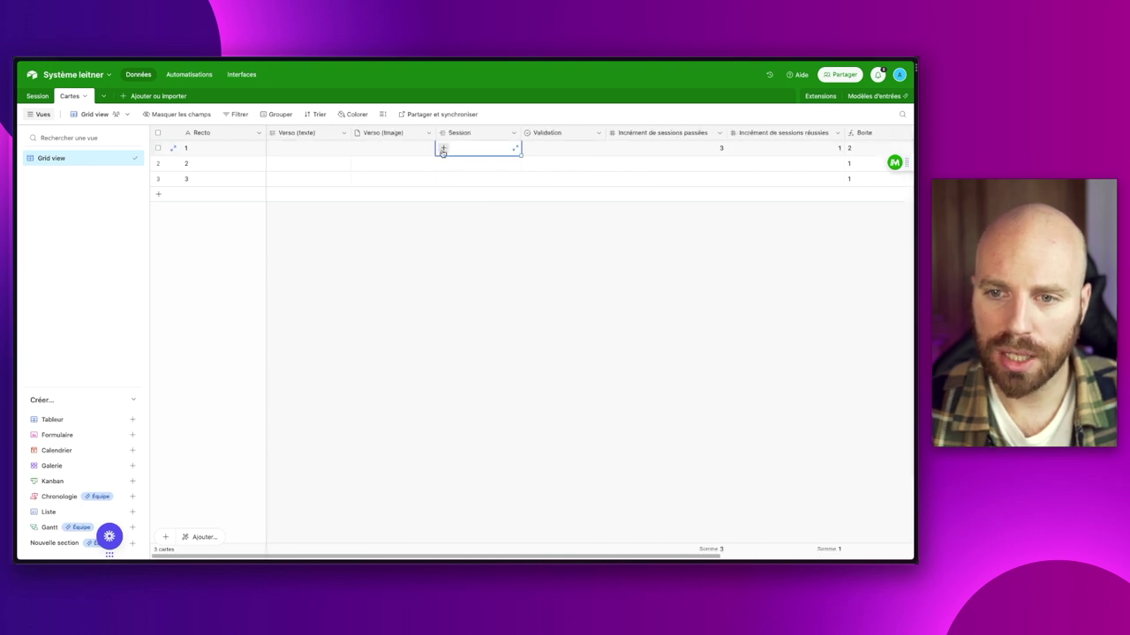
click(443, 149)
click(710, 290)
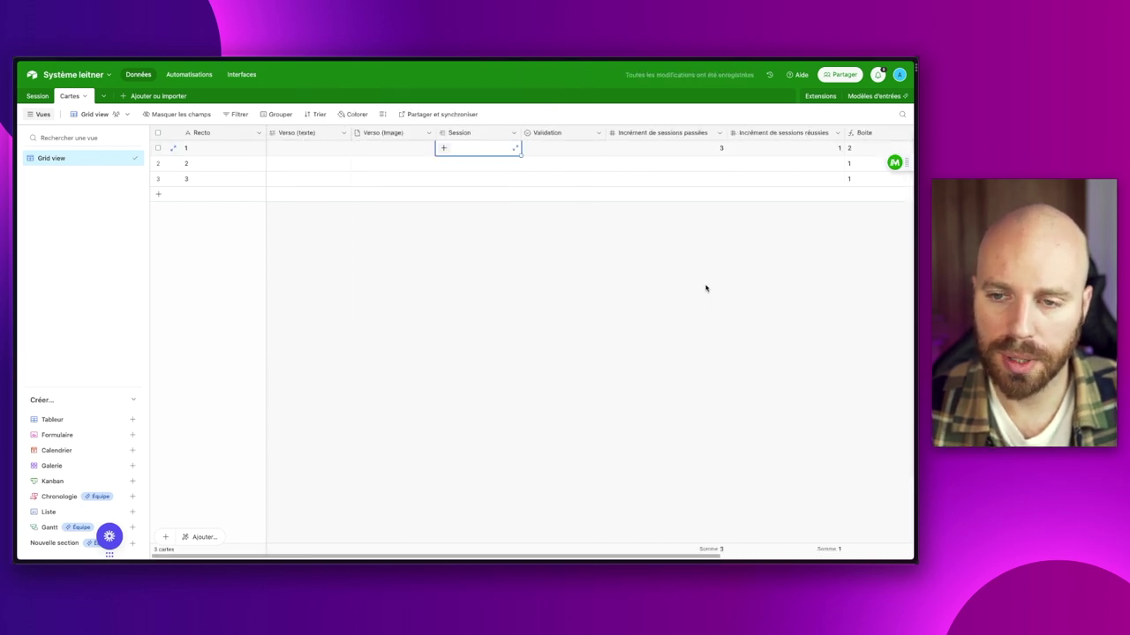
scroll(487, 191, right, 4)
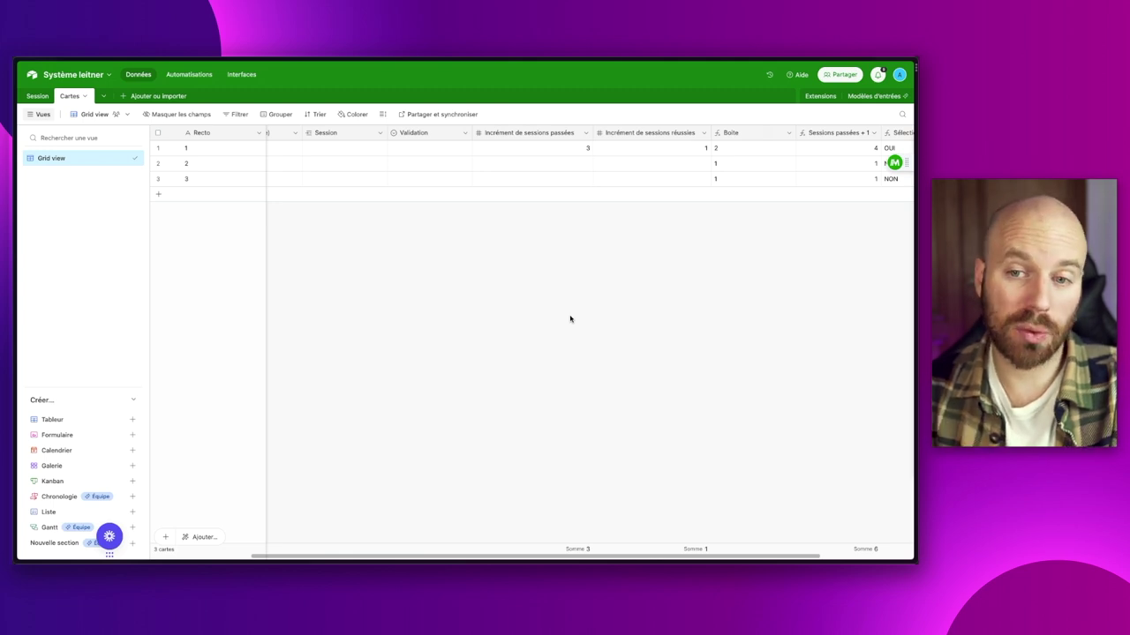
scroll(565, 318, right, 3)
scroll(558, 316, left, 4)
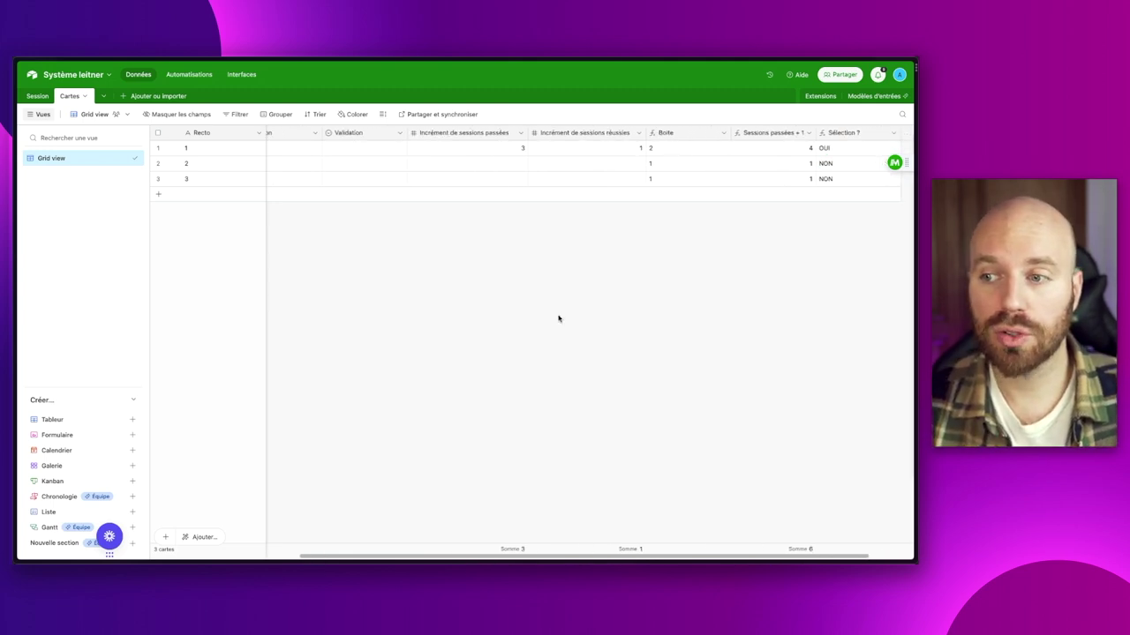
scroll(556, 316, left, 1)
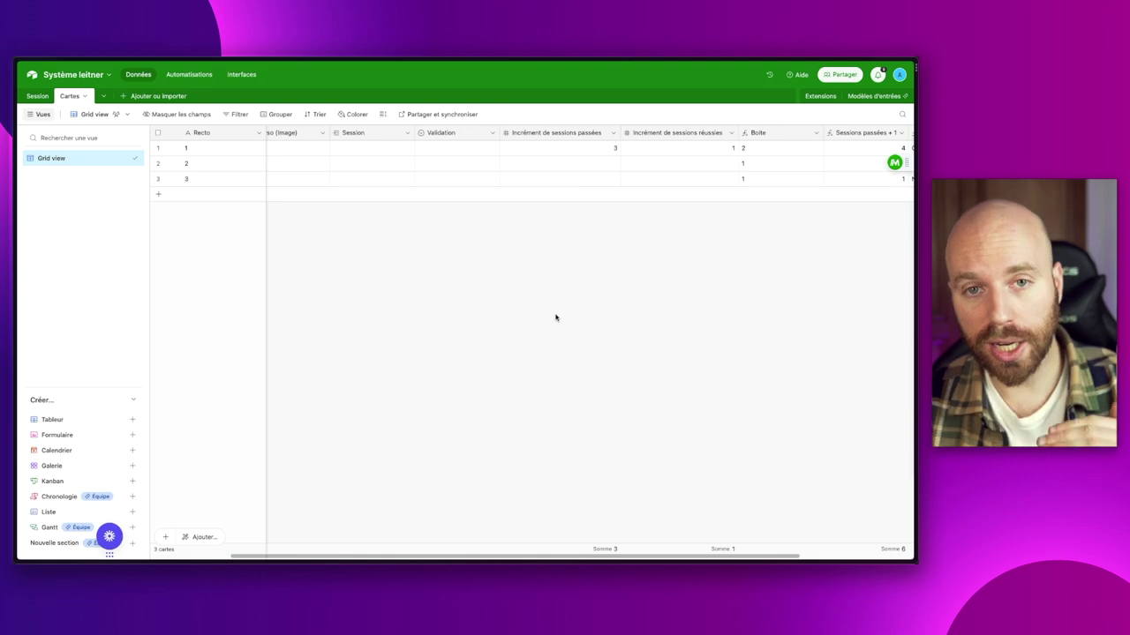
scroll(573, 292, right, 3)
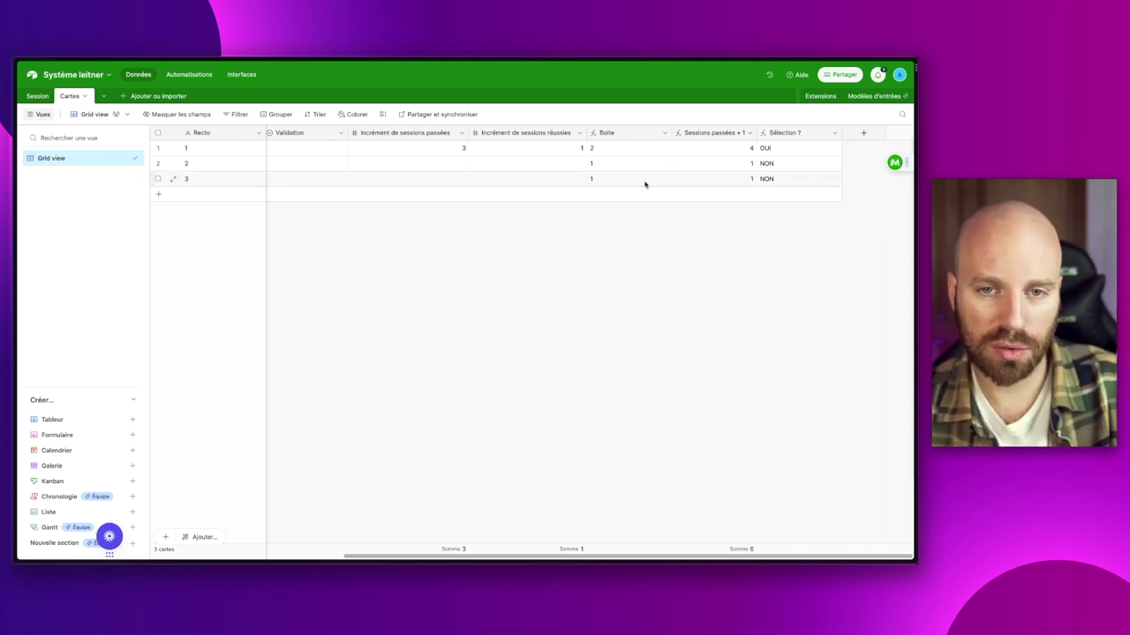
Add the Cartes table's "Session" field to the record-update action of the "Créer une session" automation.
click(190, 75)
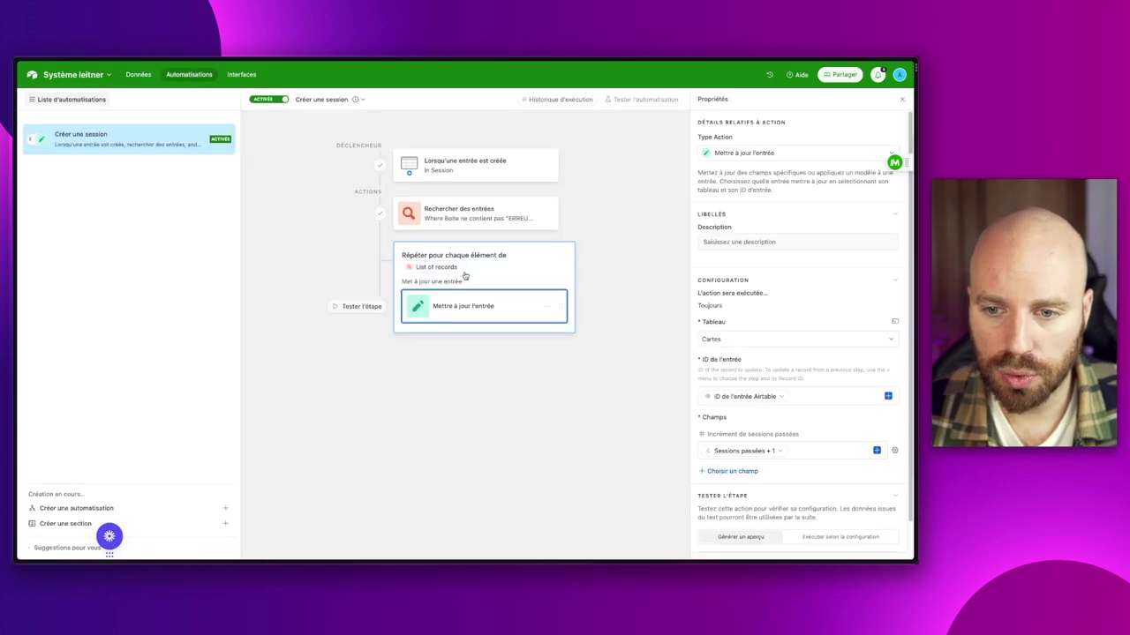
scroll(732, 415, down, 1)
click(736, 436)
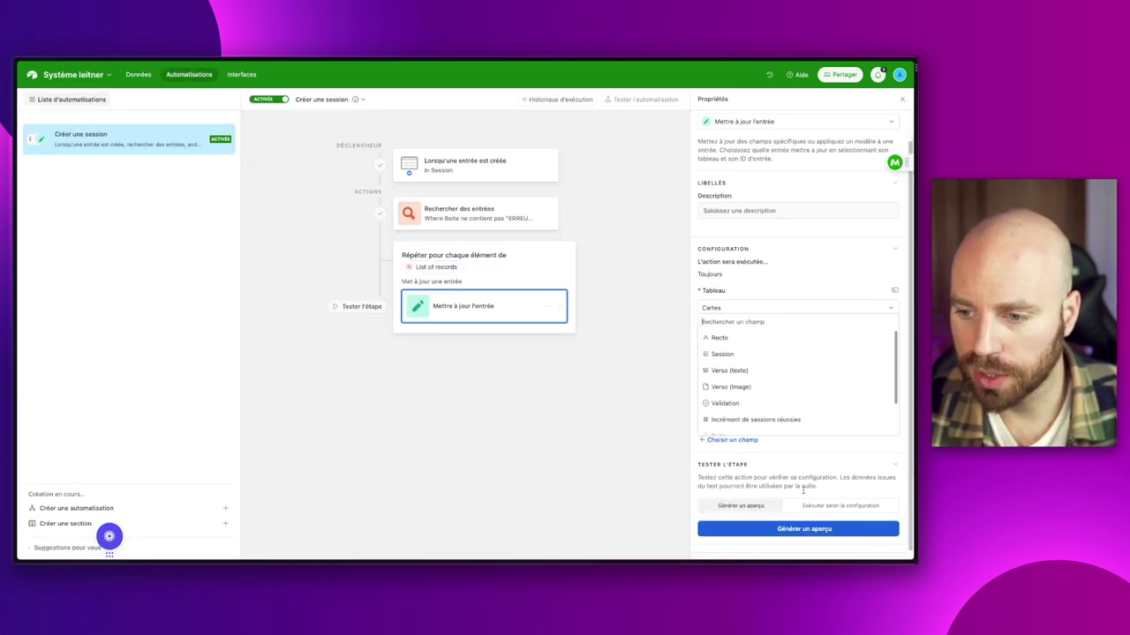
scroll(762, 418, down, 2)
scroll(757, 421, up, 2)
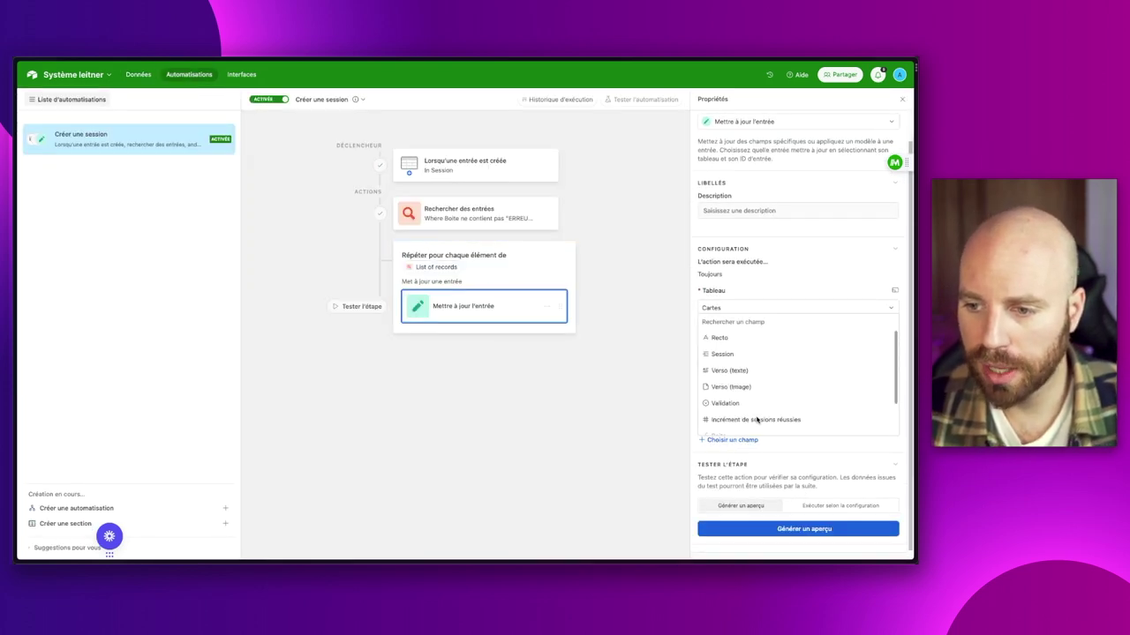
click(735, 355)
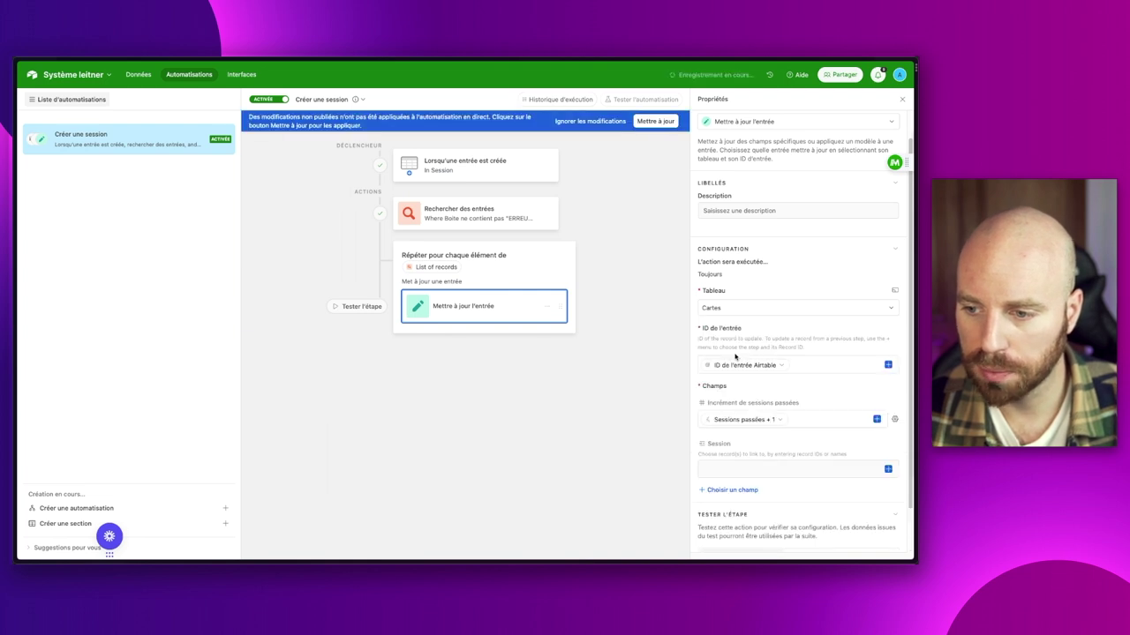
Fill the action's "Session" field with the Airtable record ID of the newly created session and publish the automation changes.
click(888, 469)
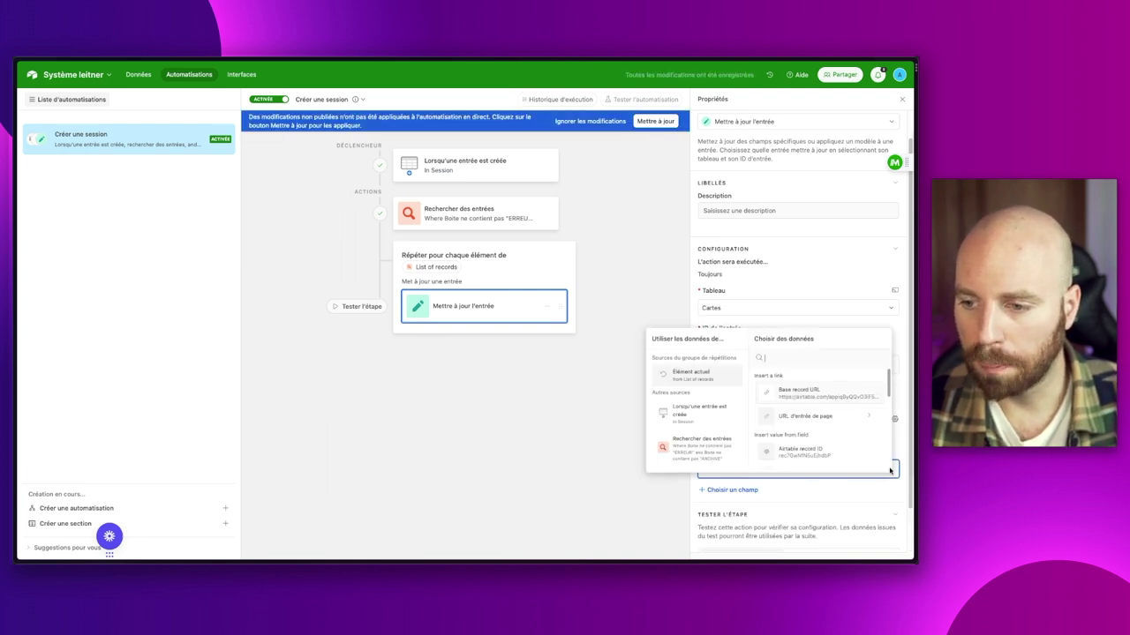
click(703, 417)
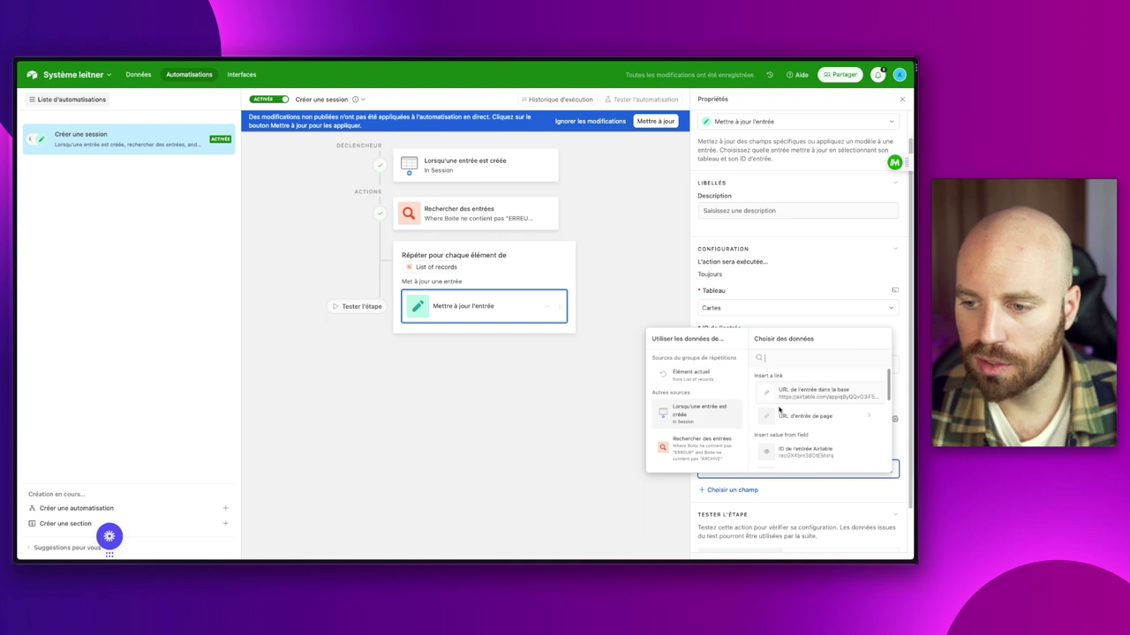
scroll(799, 424, down, 1)
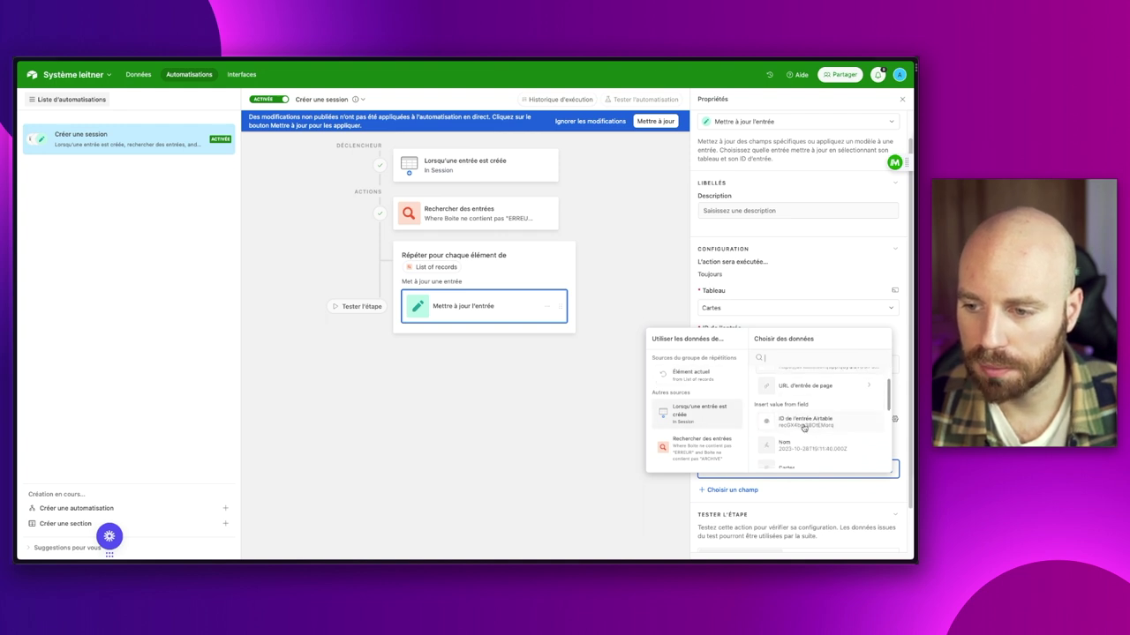
click(804, 424)
click(657, 121)
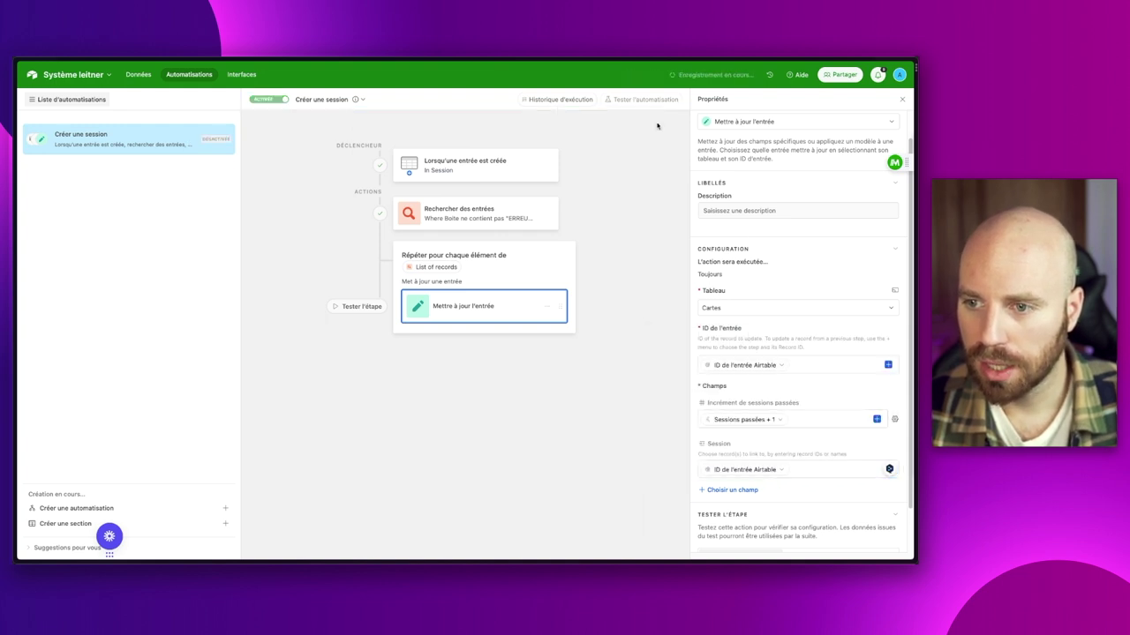
Delete all five existing records from the Session table.
click(141, 74)
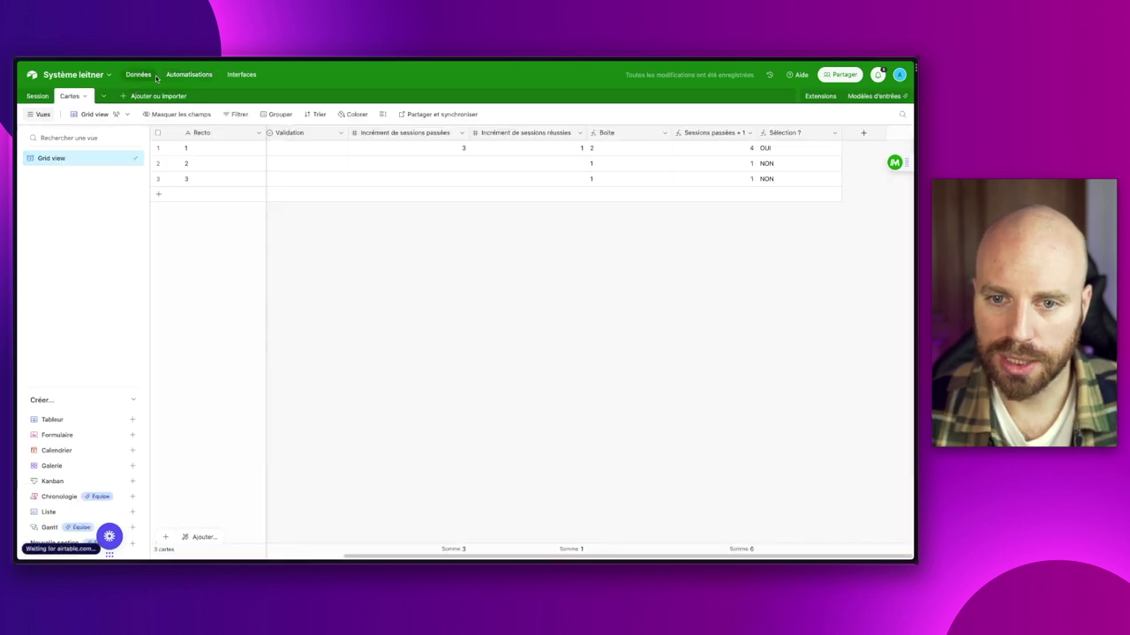
scroll(353, 166, left, 2)
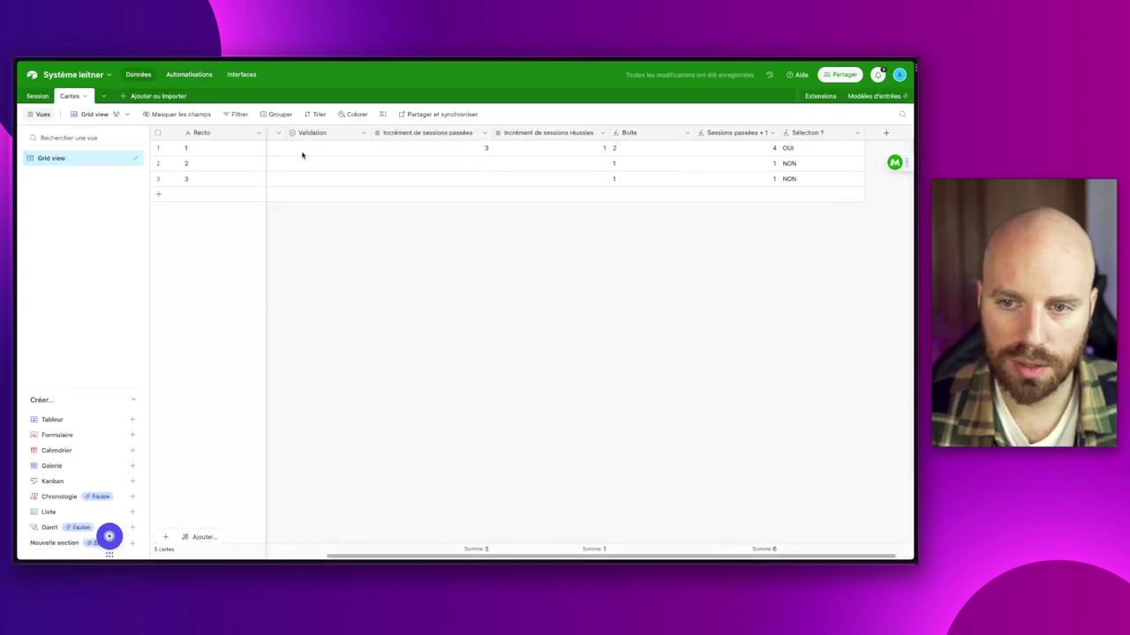
click(27, 97)
mouse_move(216, 148)
mouse_down()
mouse_move(215, 202)
mouse_move(225, 149)
mouse_up()
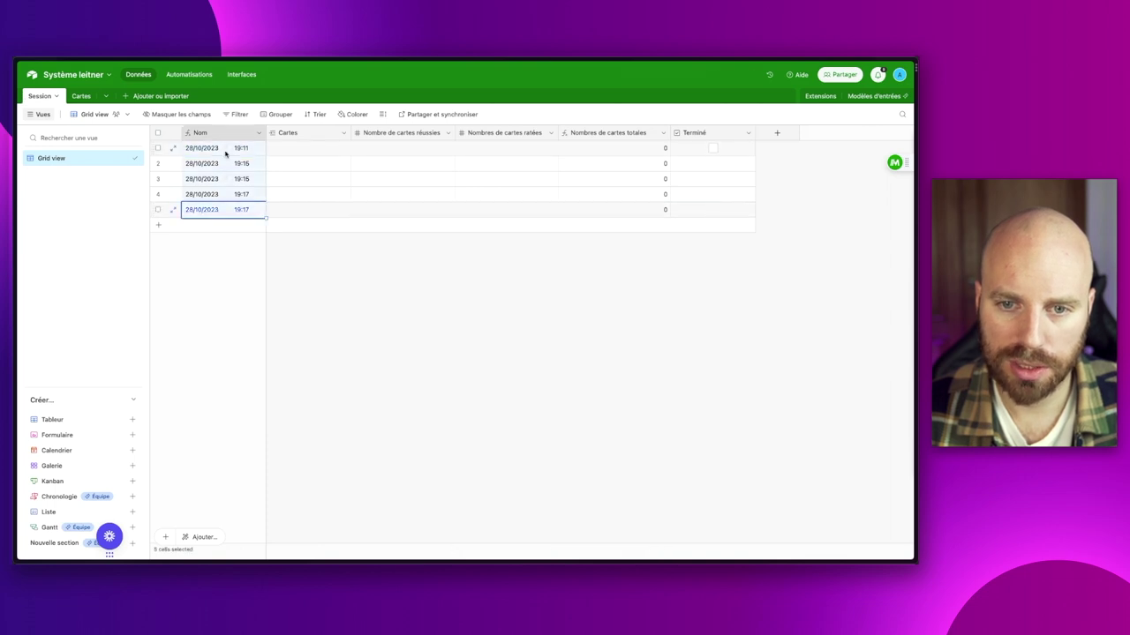
right_click(231, 150)
click(256, 191)
Reset "Incrément de sessions passées" and "Incrément de sessions réussies" to 0 for cards 1, 2 and 3 in the Cartes table.
click(81, 96)
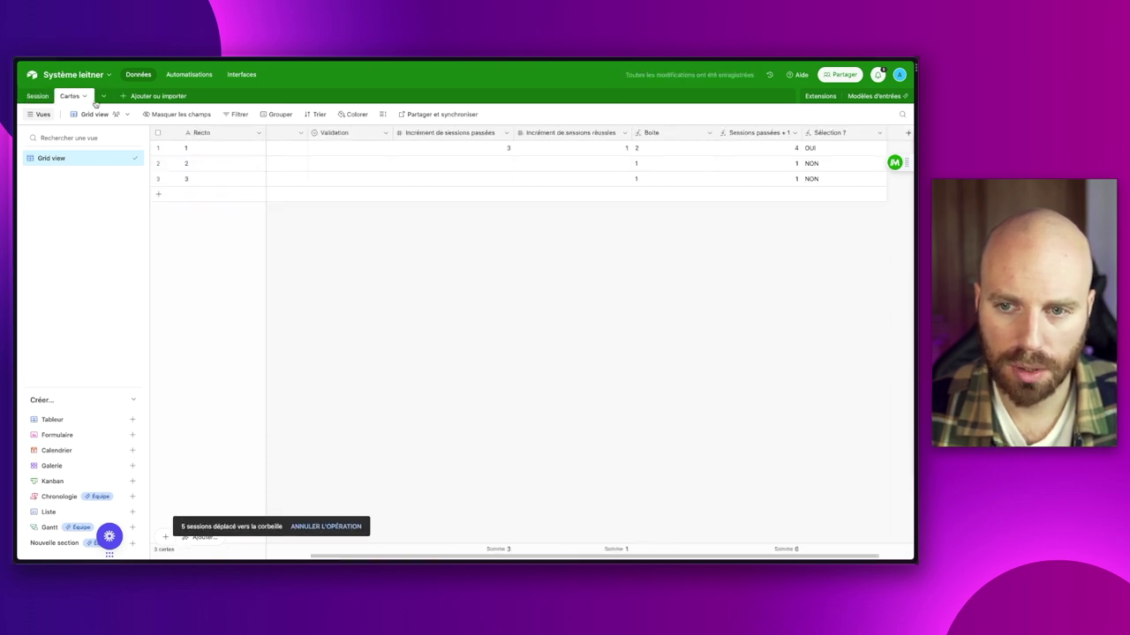
click(508, 152)
text(0)
key(Tab)
text(0)
key(Return)
key(shift+Tab)
key(ctrl+c)
key(Down)
key(ctrl+v)
key(Down)
key(ctrl+v)
key(Up)
key(Up)
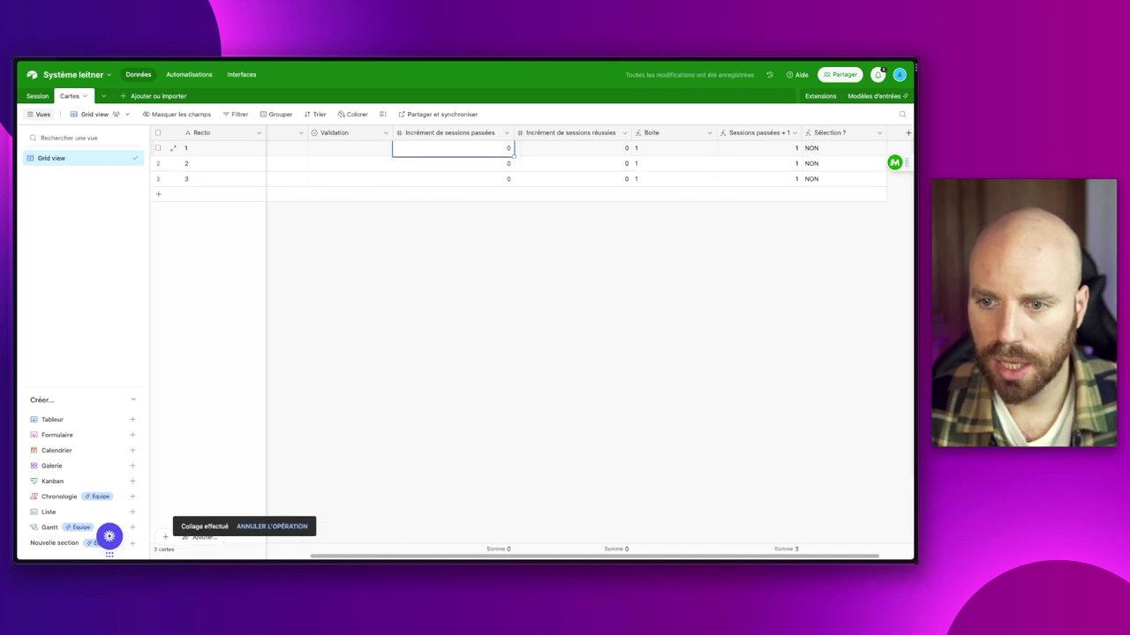
Set card 1's "Incrément de sessions passées" and "Incrément de sessions réussies" to 1.
text(1)
key(Tab)
text(1)
key(Tab)
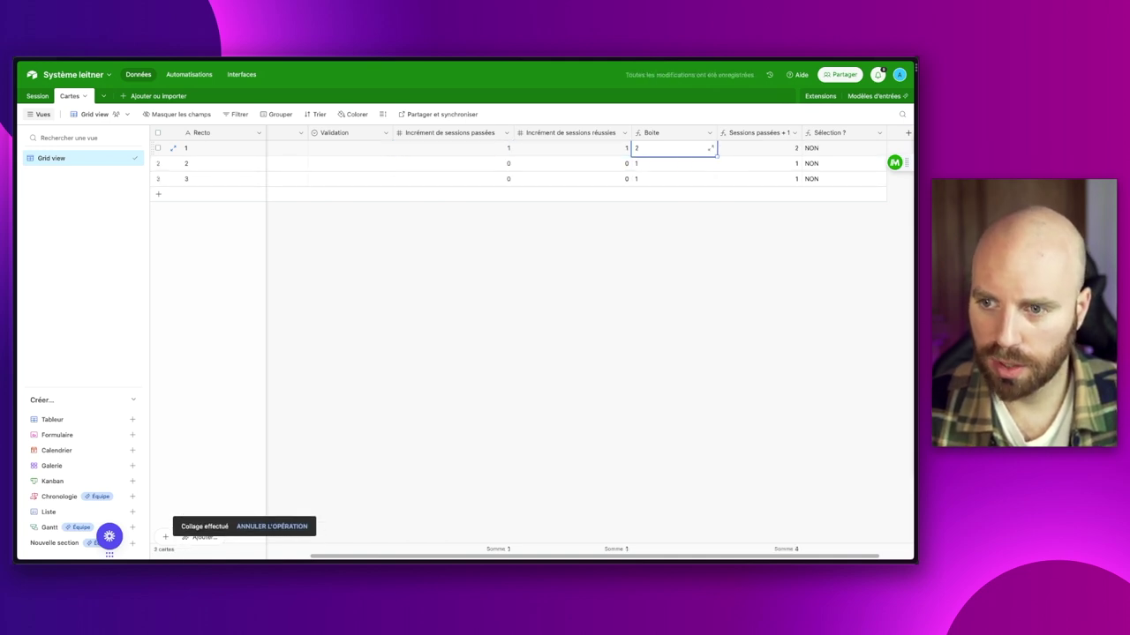
click(570, 147)
click(489, 282)
Create a new record in the Session table and check its linked cards and their session increments.
click(37, 98)
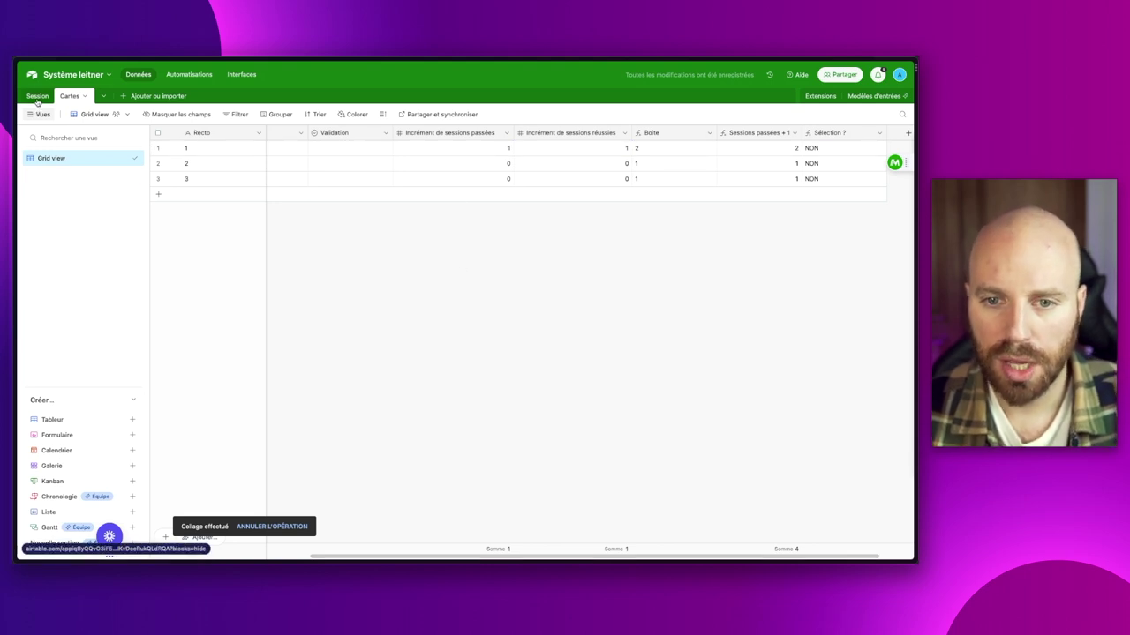
click(217, 150)
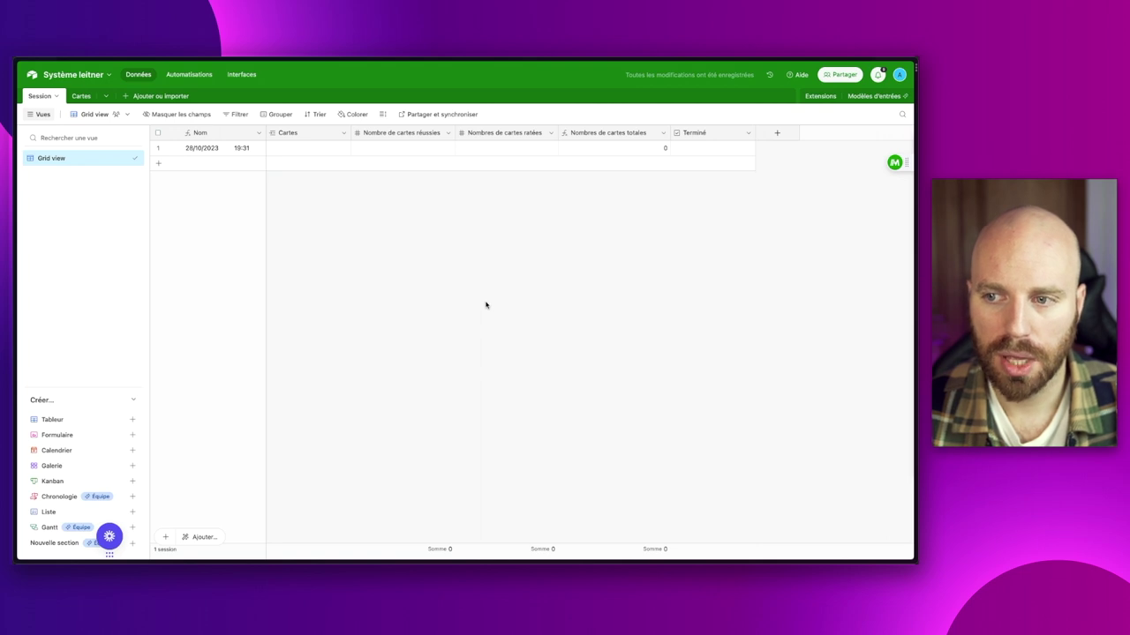
click(76, 95)
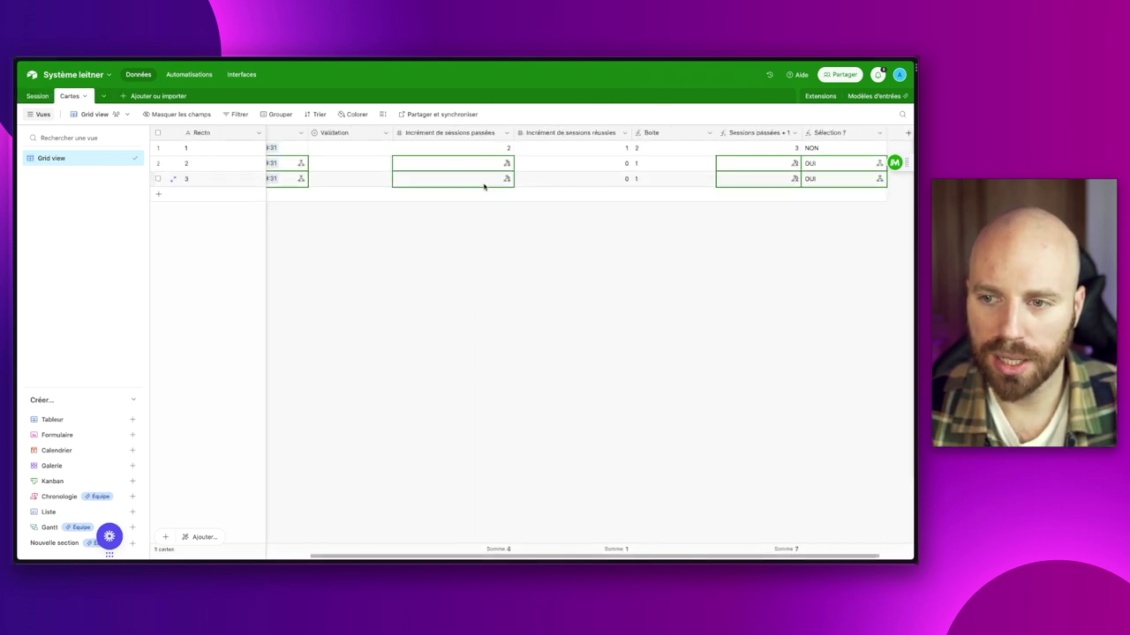
scroll(472, 186, right, 2)
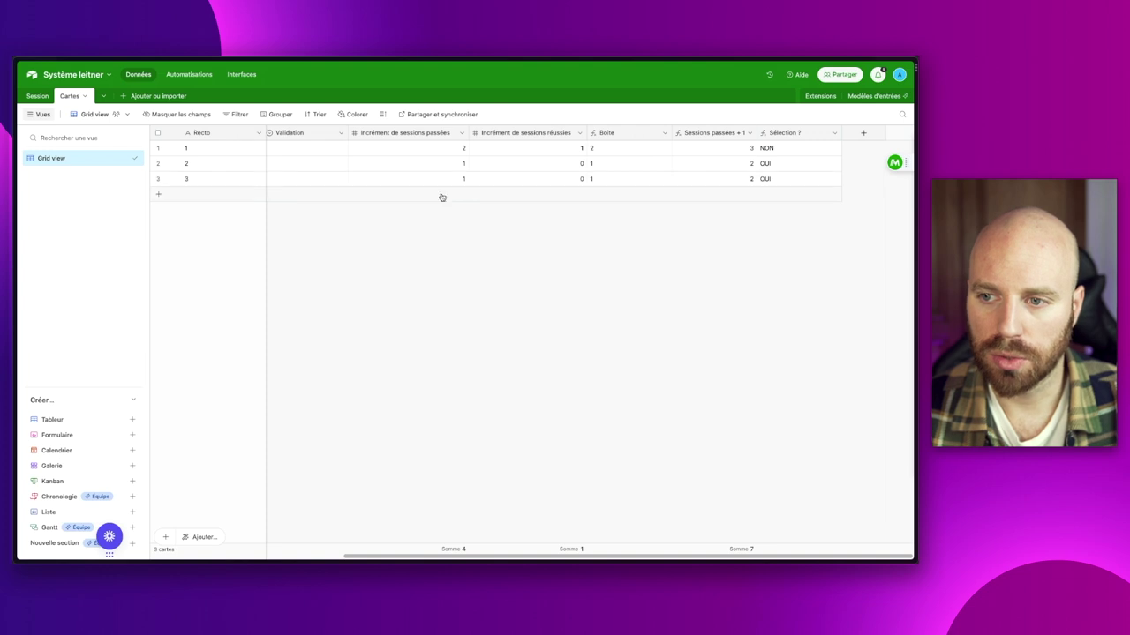
scroll(587, 182, left, 4)
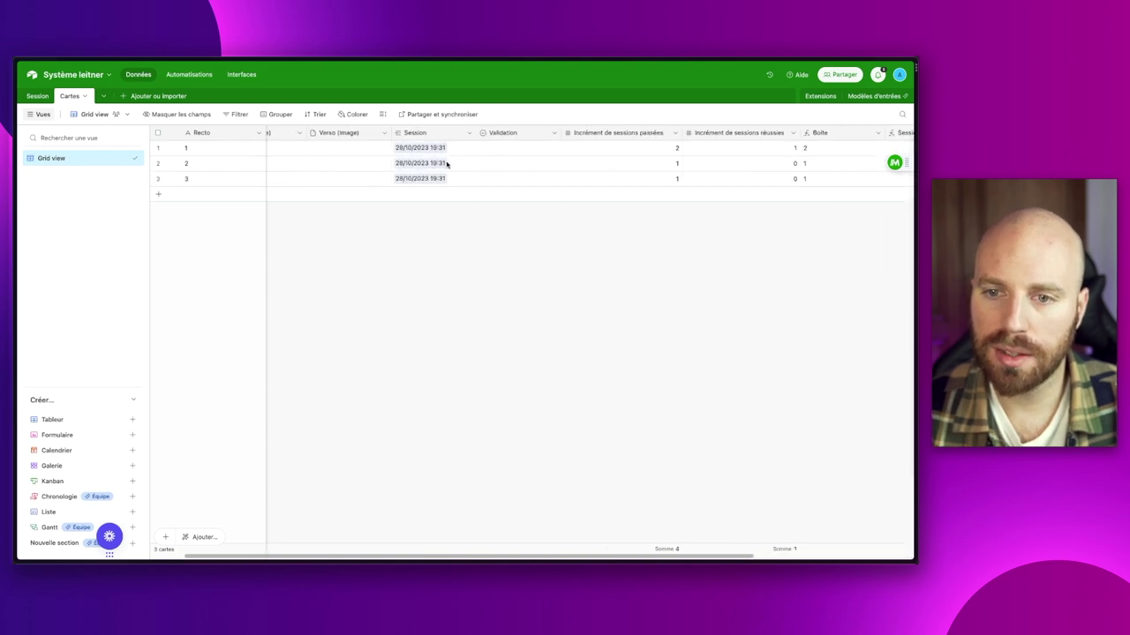
click(38, 97)
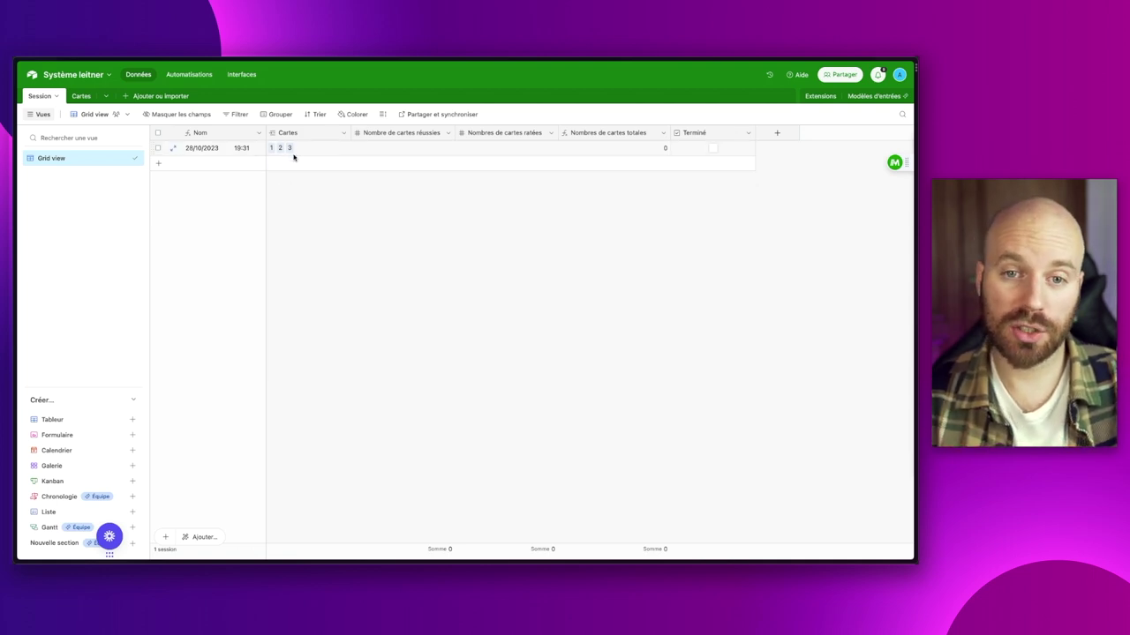
Set "Validation" in the Cartes table to OUI for card 1, NON for card 2 and OUI for card 3.
click(79, 97)
scroll(585, 177, right, 5)
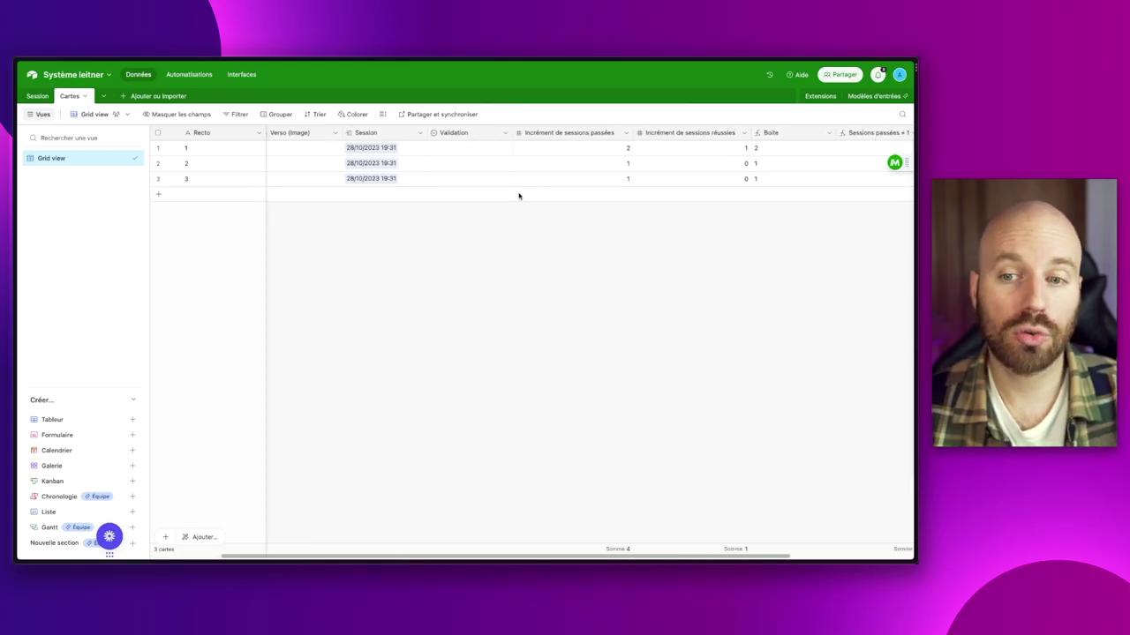
scroll(441, 167, right, 3)
click(424, 154)
click(424, 154)
click(424, 194)
click(427, 168)
click(426, 170)
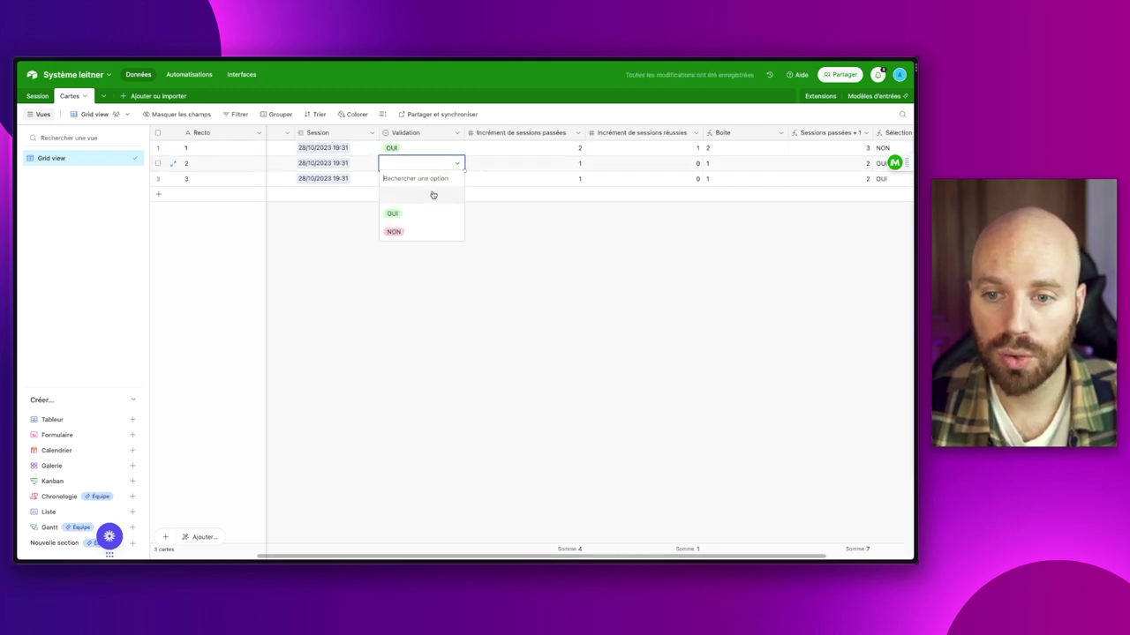
click(423, 232)
click(417, 182)
click(416, 182)
click(408, 225)
click(533, 241)
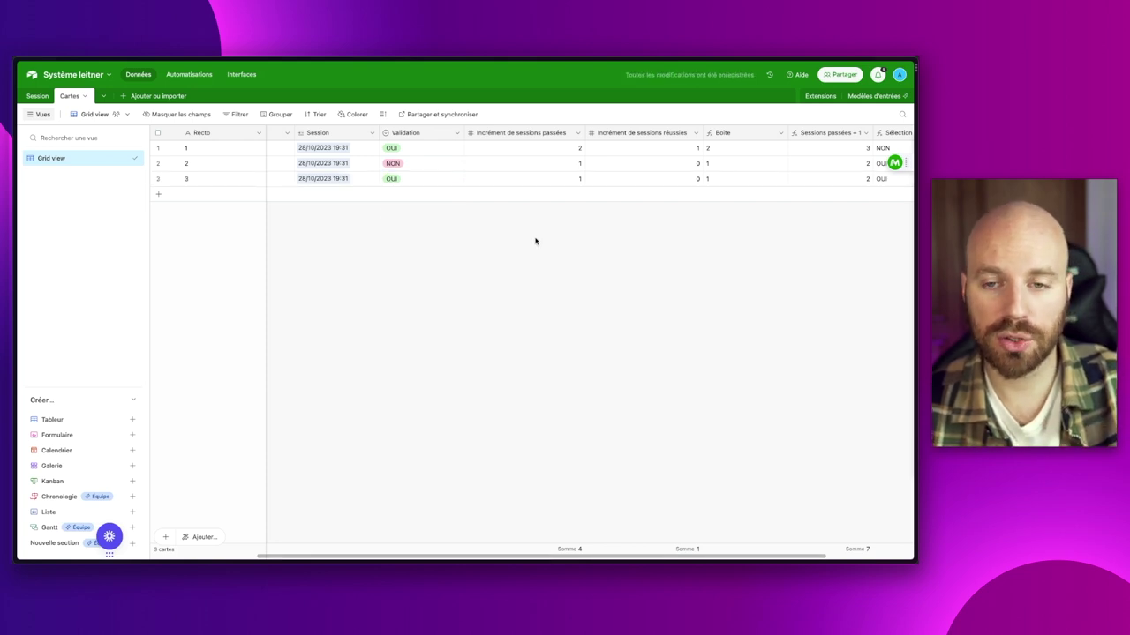
Tick and clear the "Terminé" checkbox of the session, inspecting its successful and failed card count fields.
scroll(515, 234, right, 3)
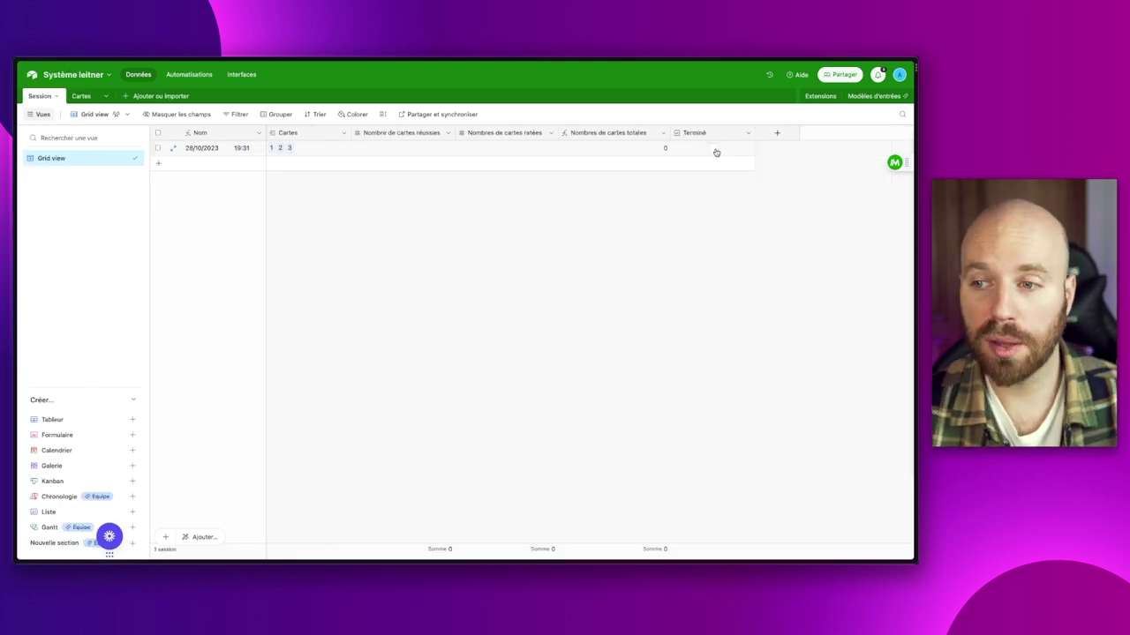
click(714, 149)
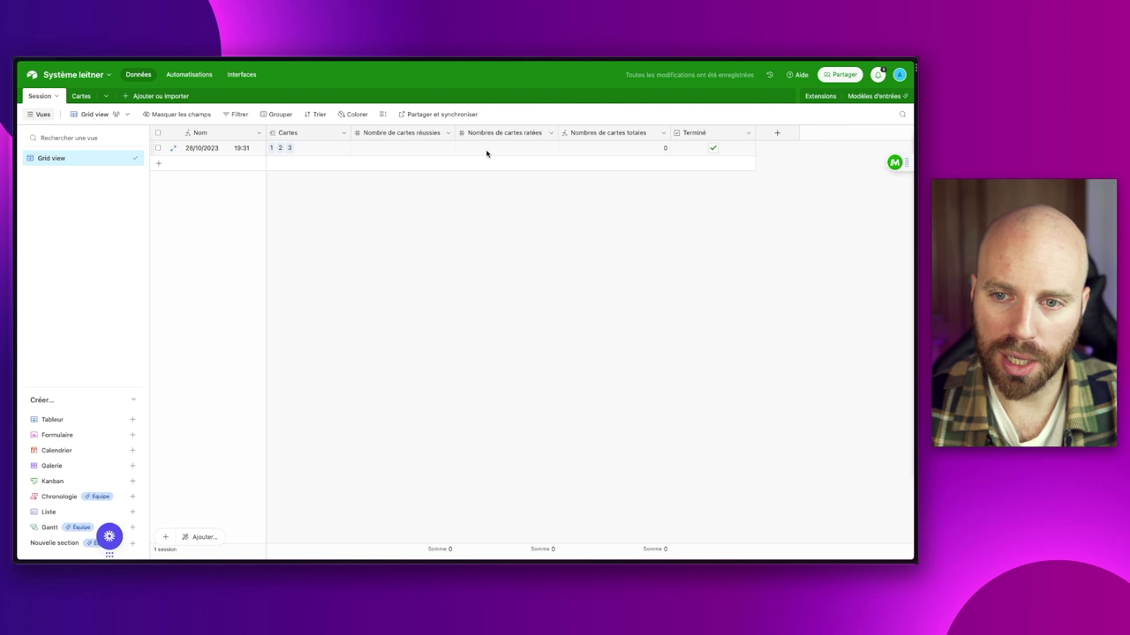
click(373, 151)
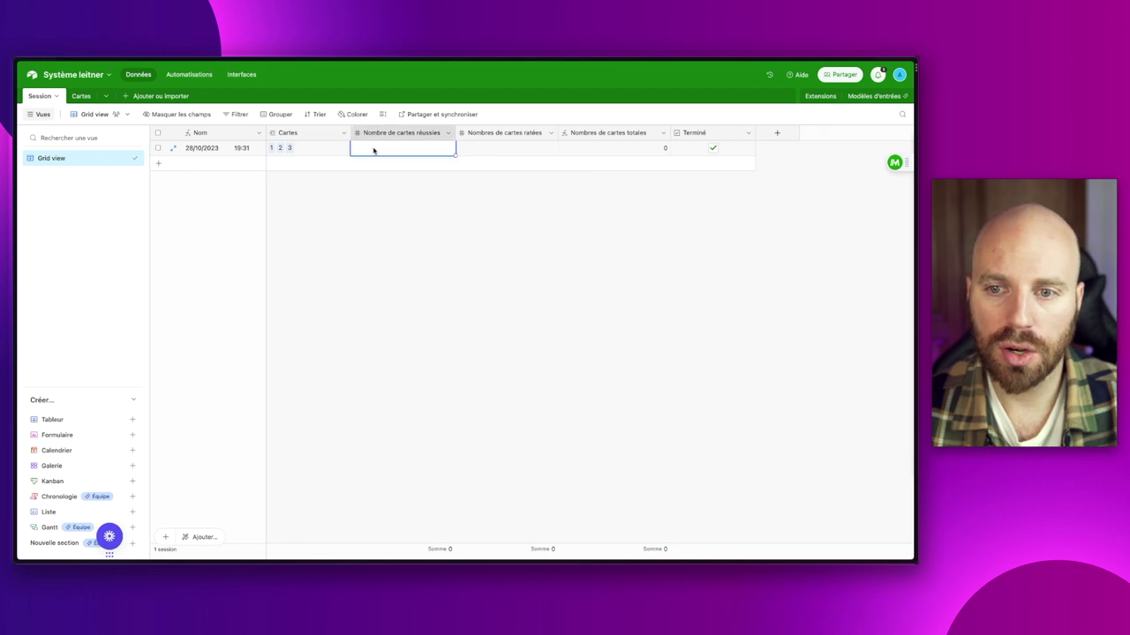
click(509, 148)
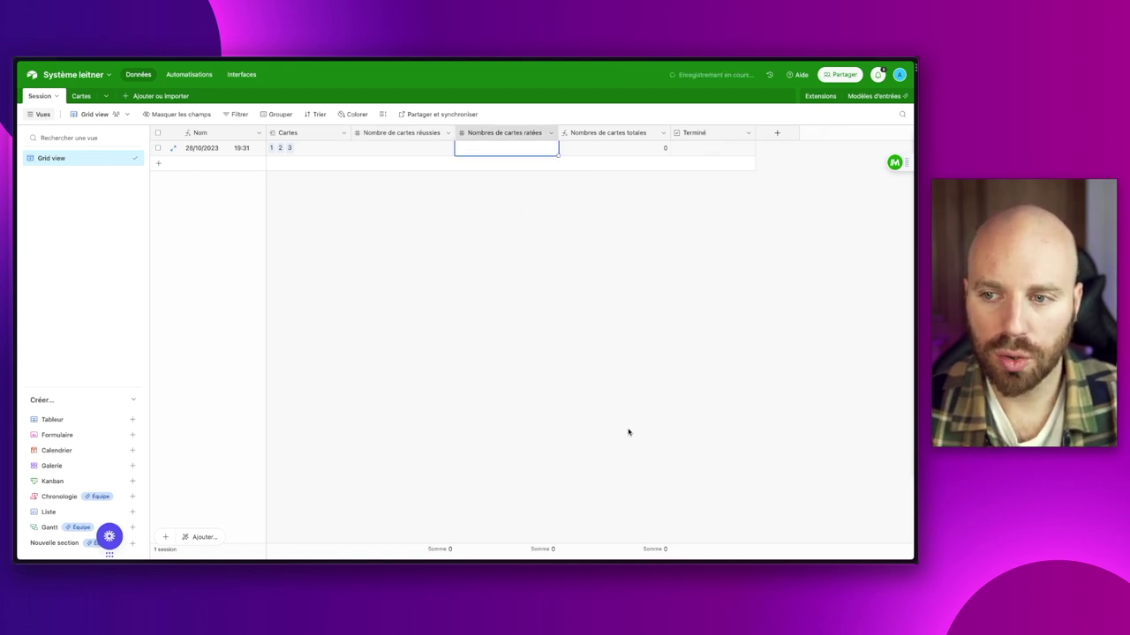
click(609, 388)
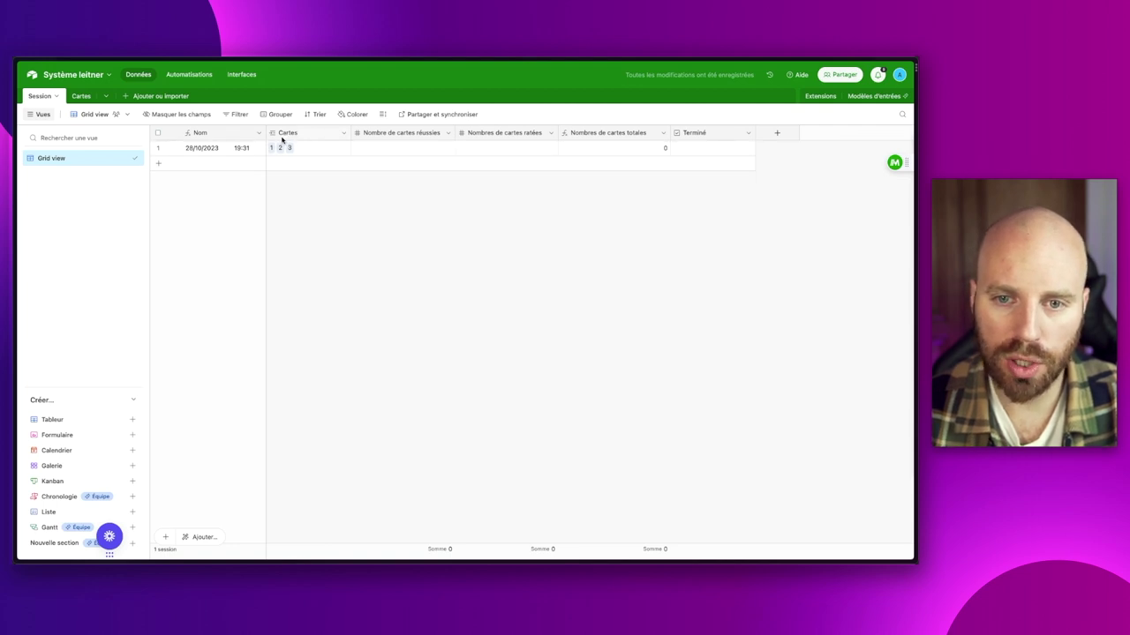
Start a new "Cumul" field in the Session table that rolls up "Validation" from the linked Cartes records.
click(81, 95)
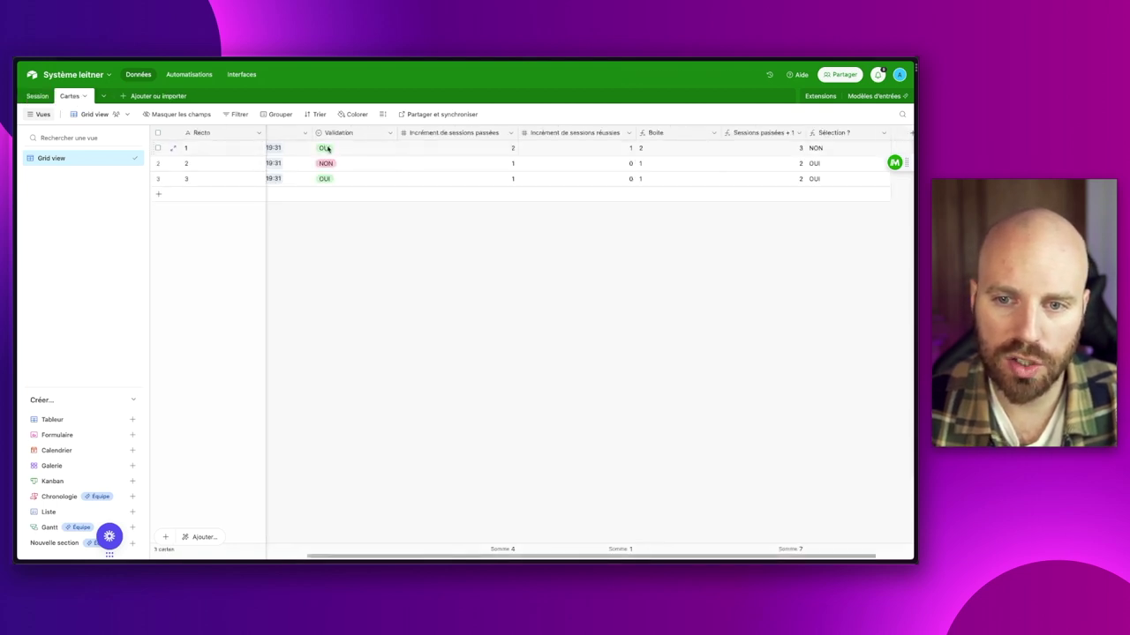
click(39, 95)
click(767, 137)
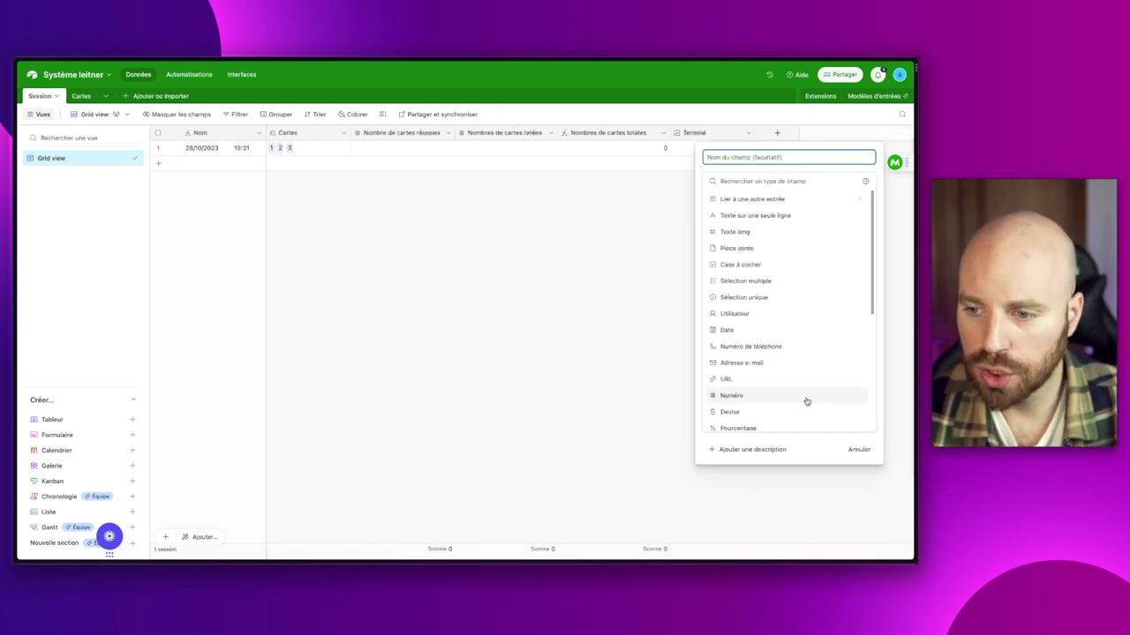
scroll(754, 353, down, 3)
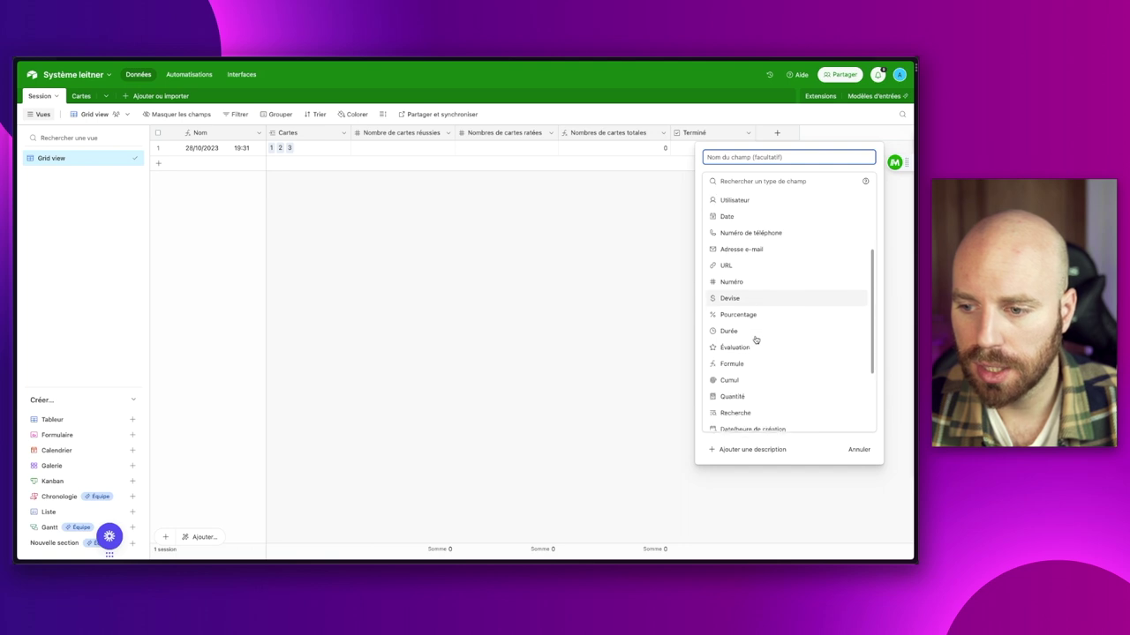
scroll(748, 380, down, 2)
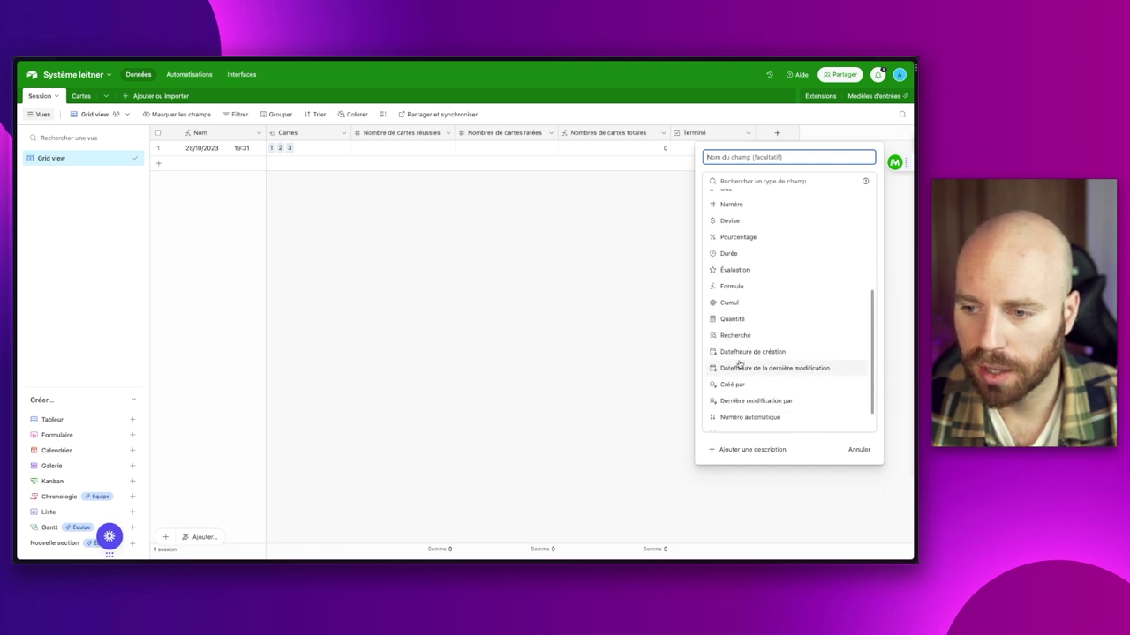
click(755, 308)
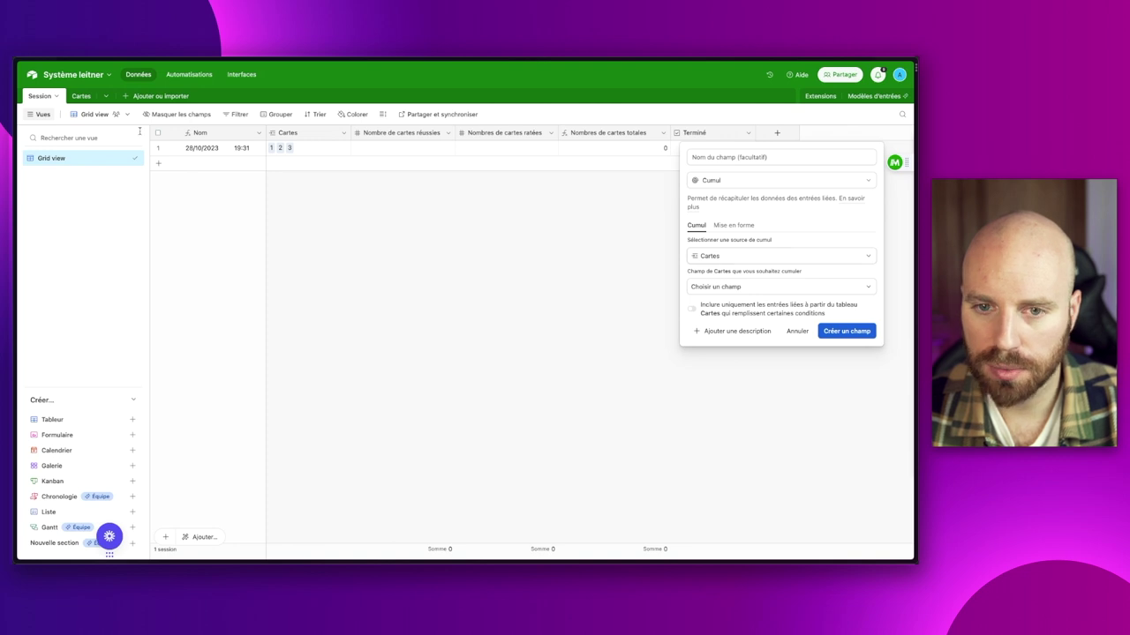
click(723, 289)
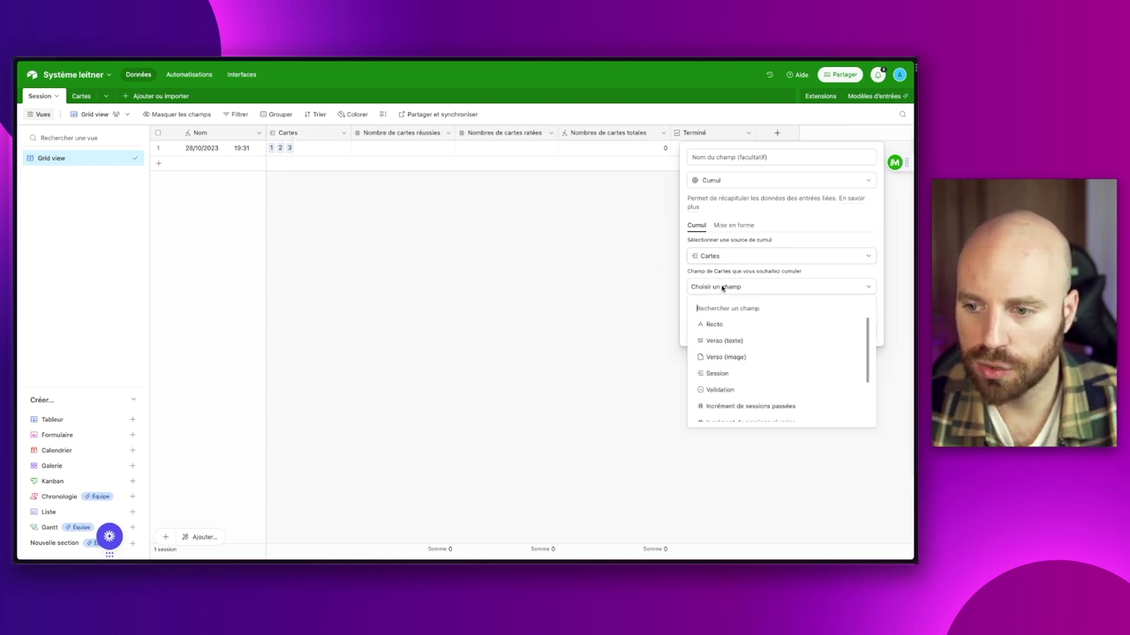
click(728, 389)
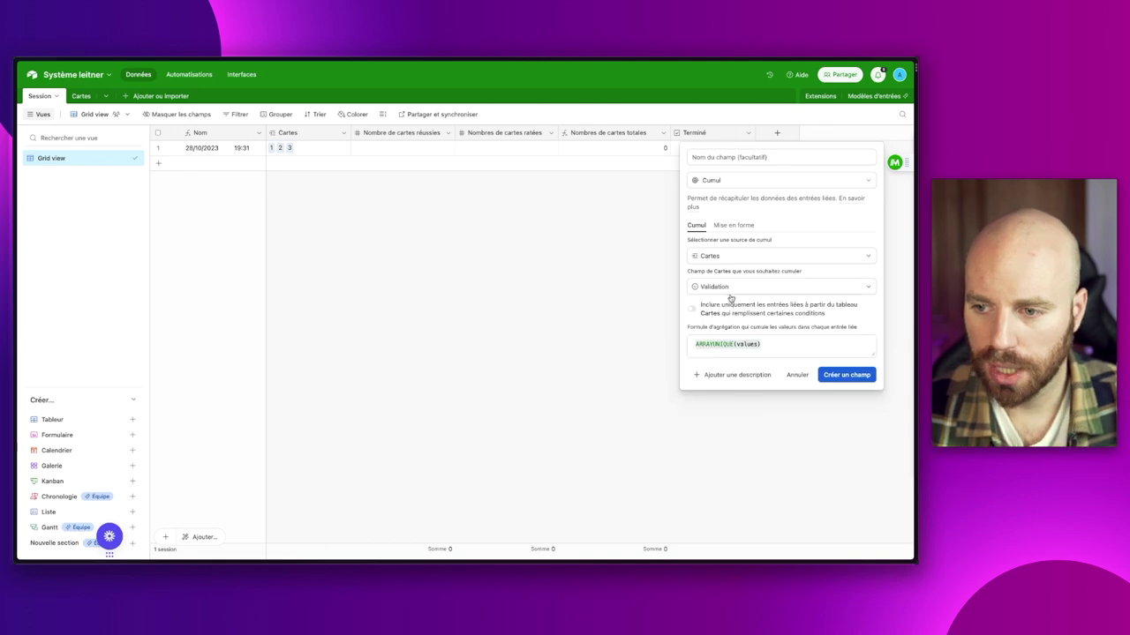
Restrict the rollup to linked Cartes entries whose Validation field is OUI.
click(691, 309)
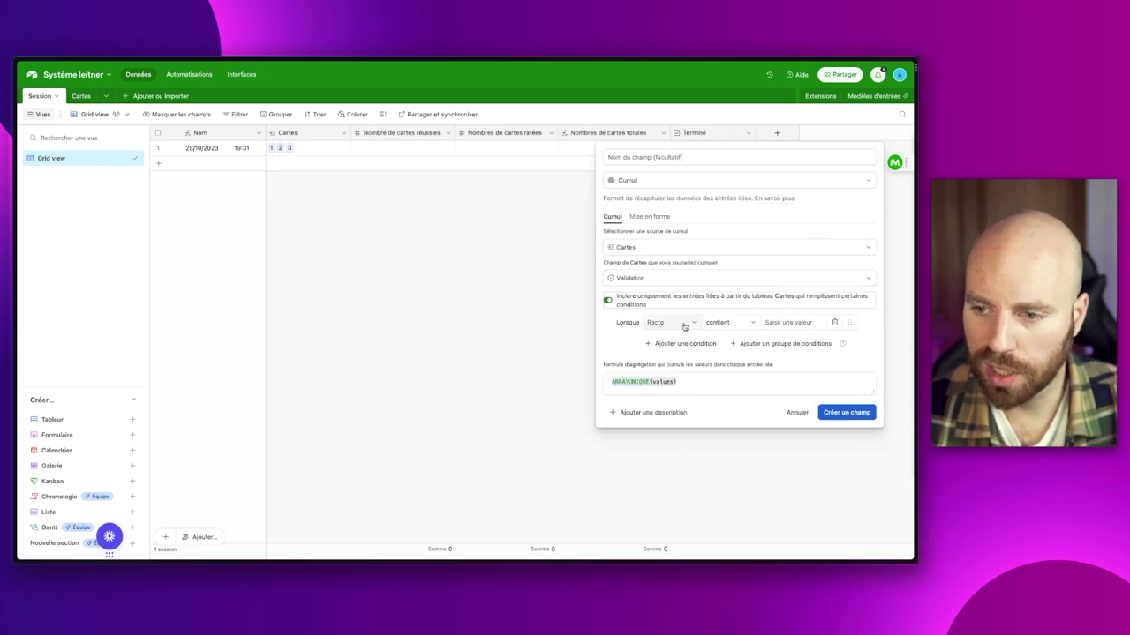
click(685, 326)
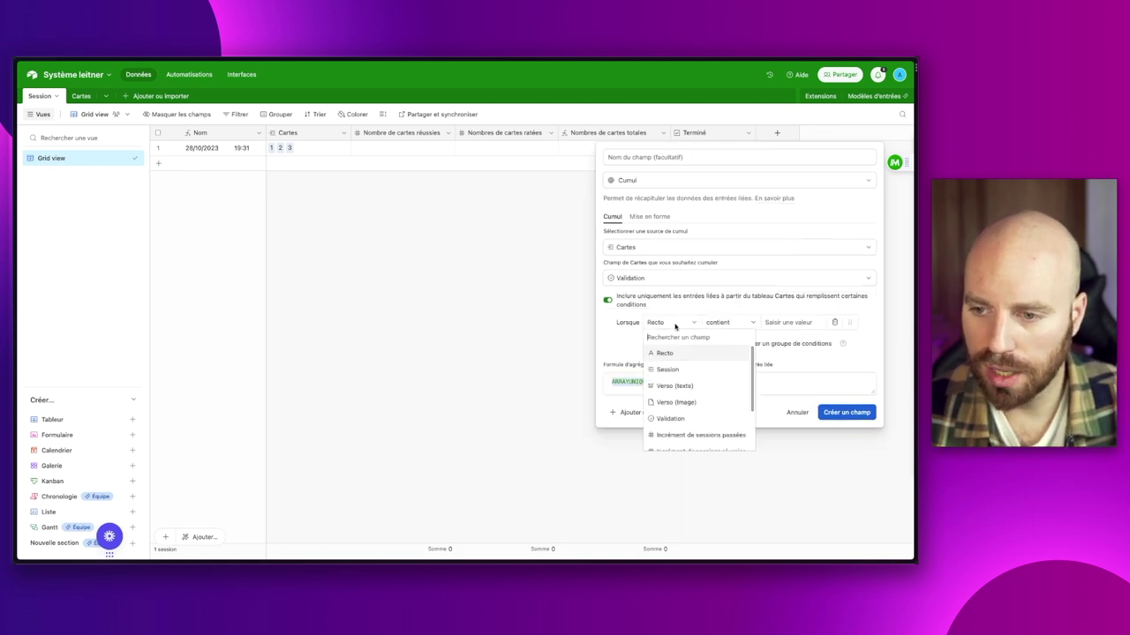
click(665, 417)
click(734, 318)
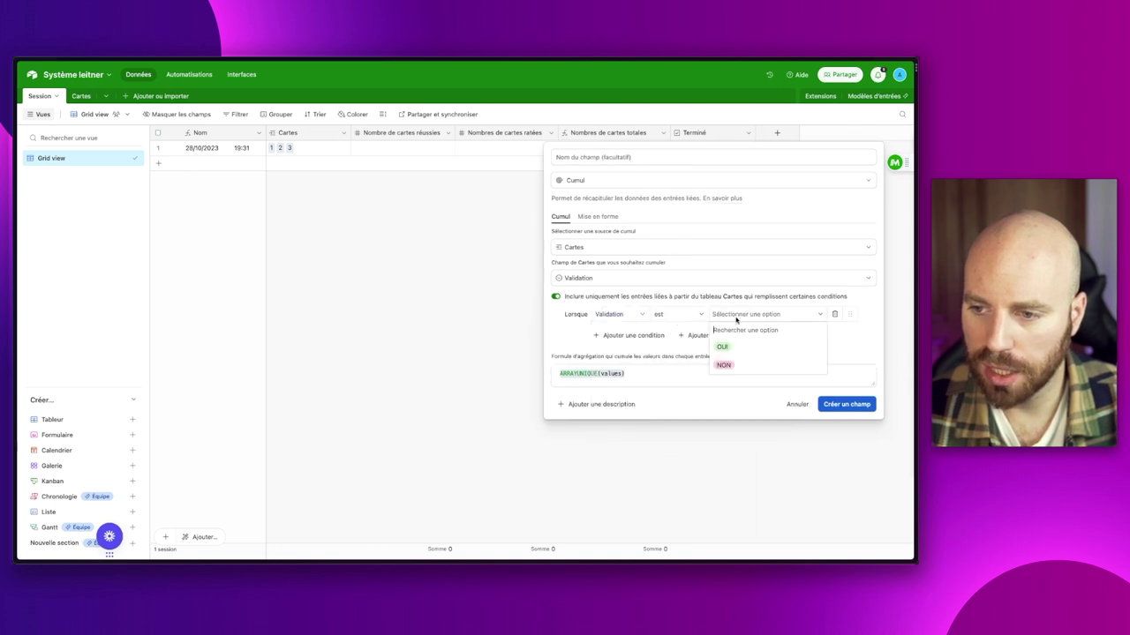
click(723, 347)
Replace the rollup's aggregation formula with COUNTALL(values).
click(647, 379)
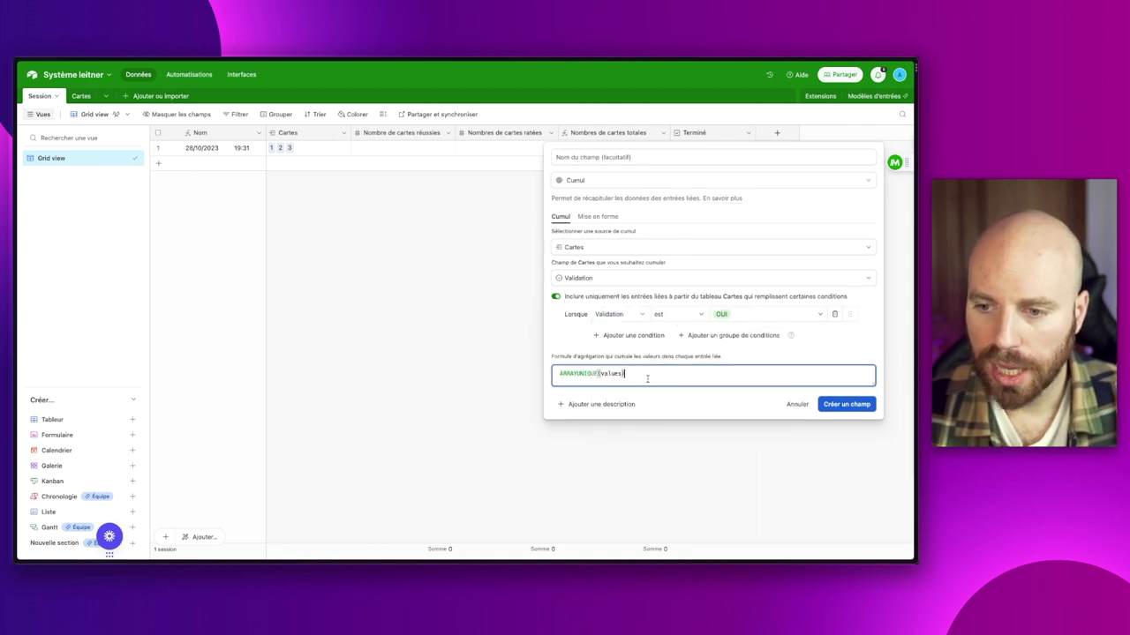
key(ctrl+a)
text(cou)
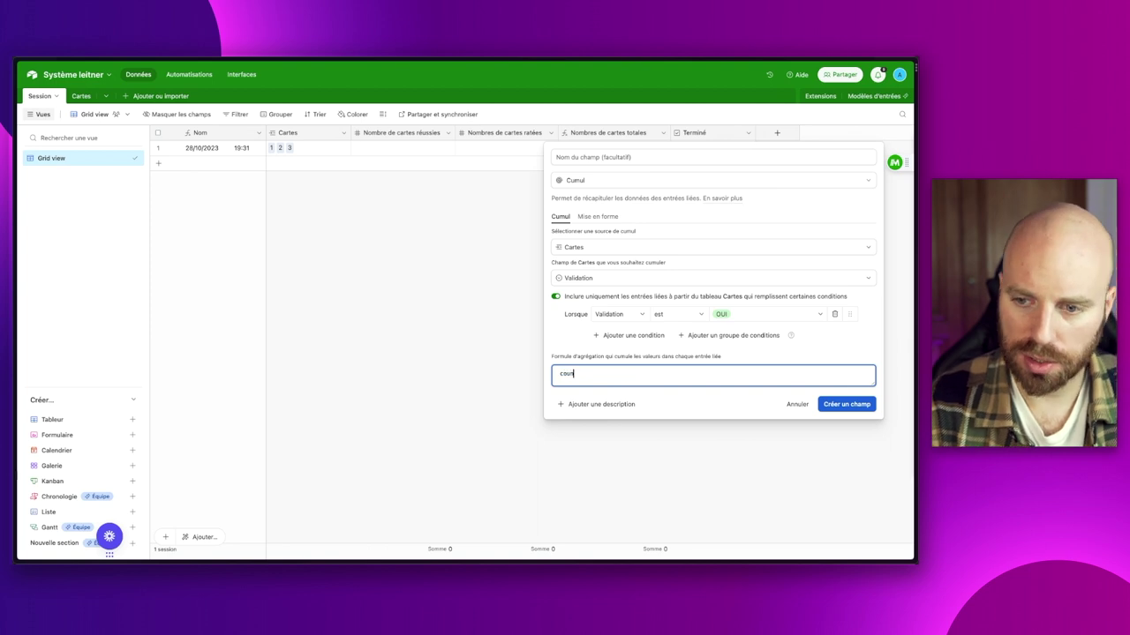
text(n)
key(Down)
key(Down)
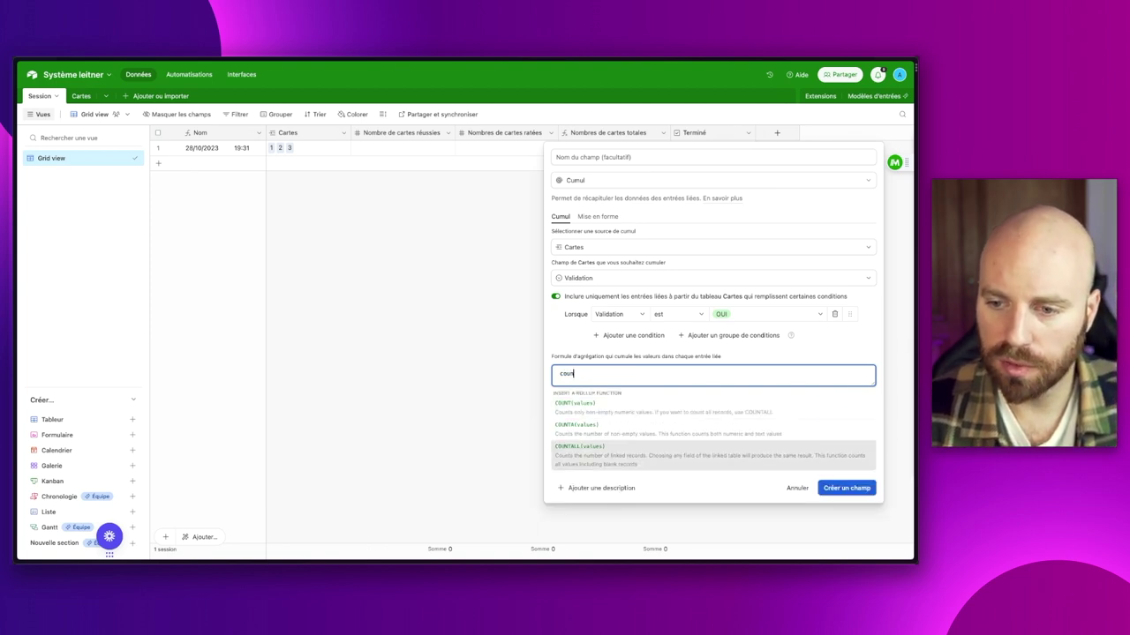
key(Return)
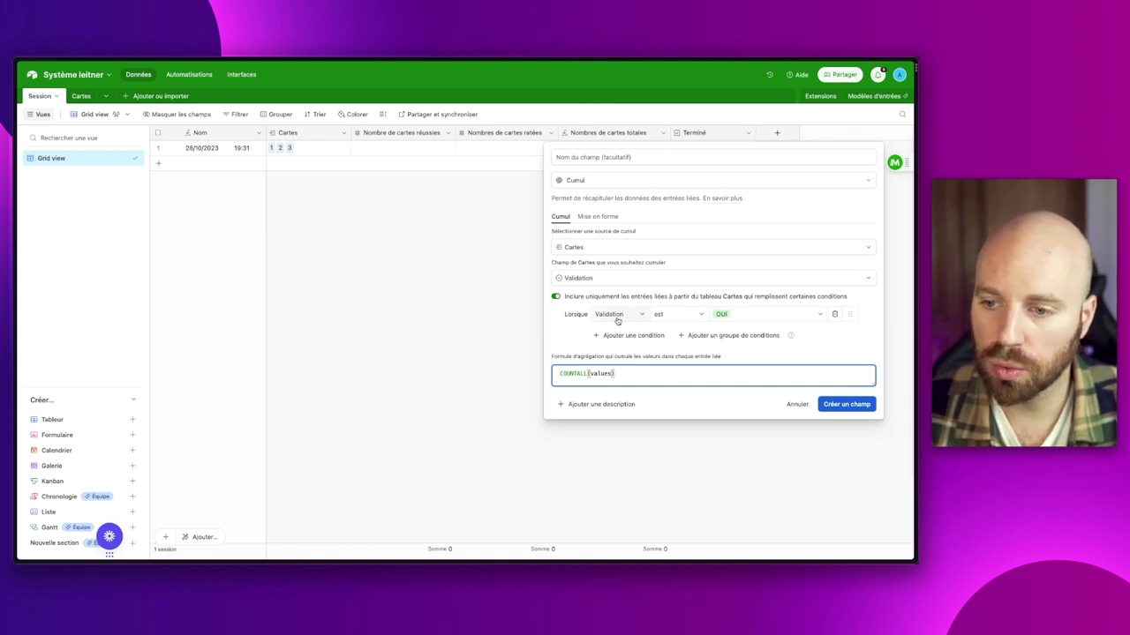
Name the rollup field "NB réussies", create it, and check its result against the Validation values in the Cartes table.
click(594, 159)
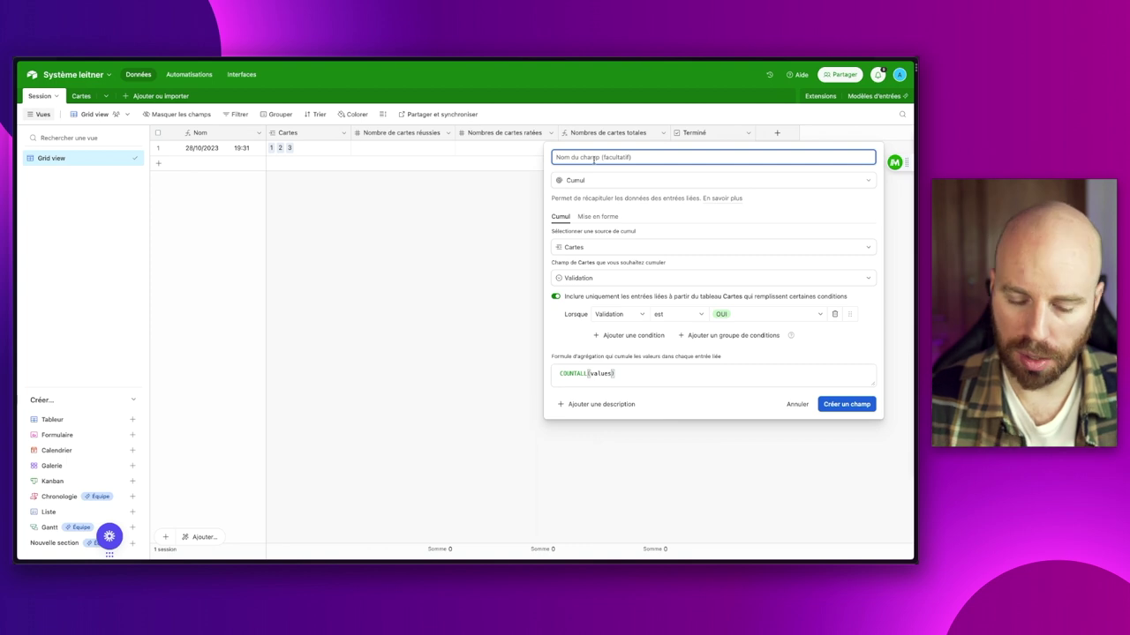
text(NB réussies)
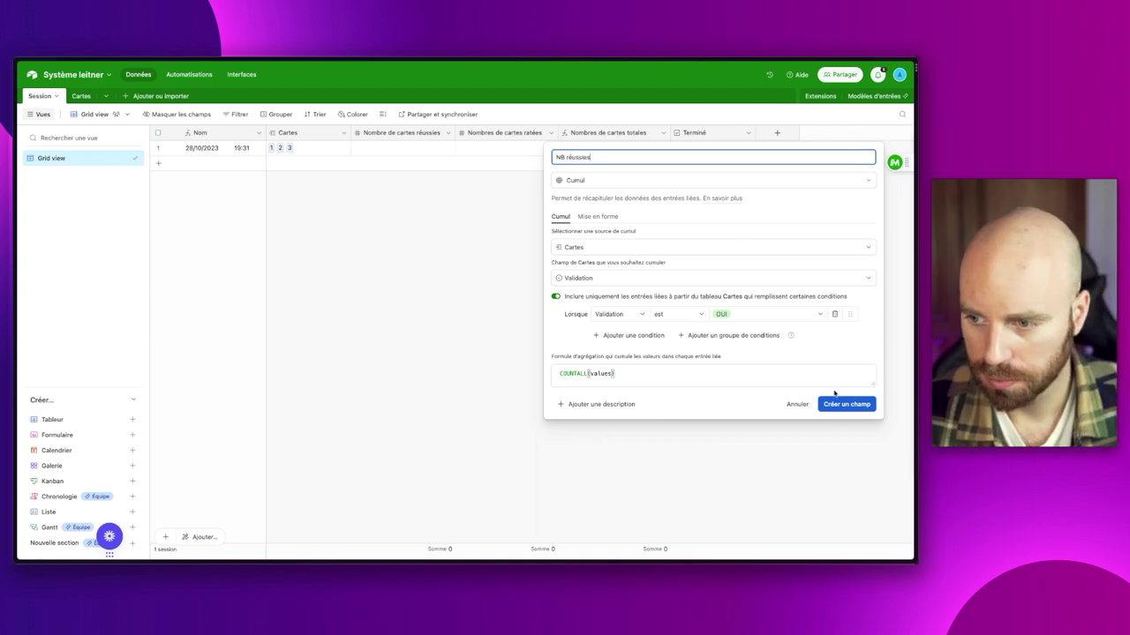
click(834, 405)
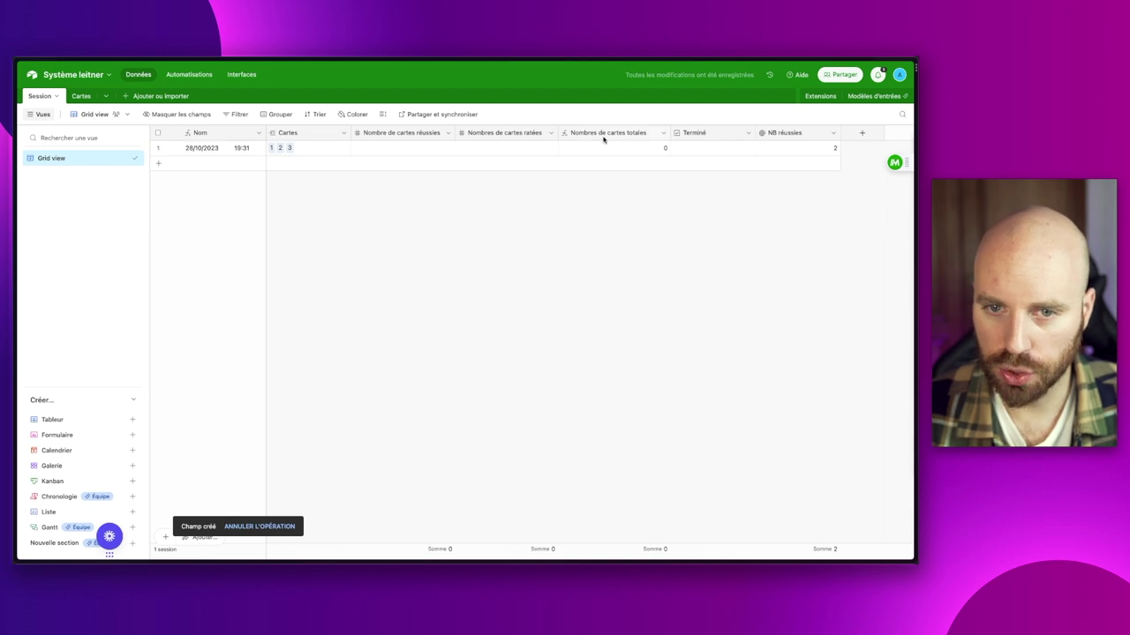
click(81, 96)
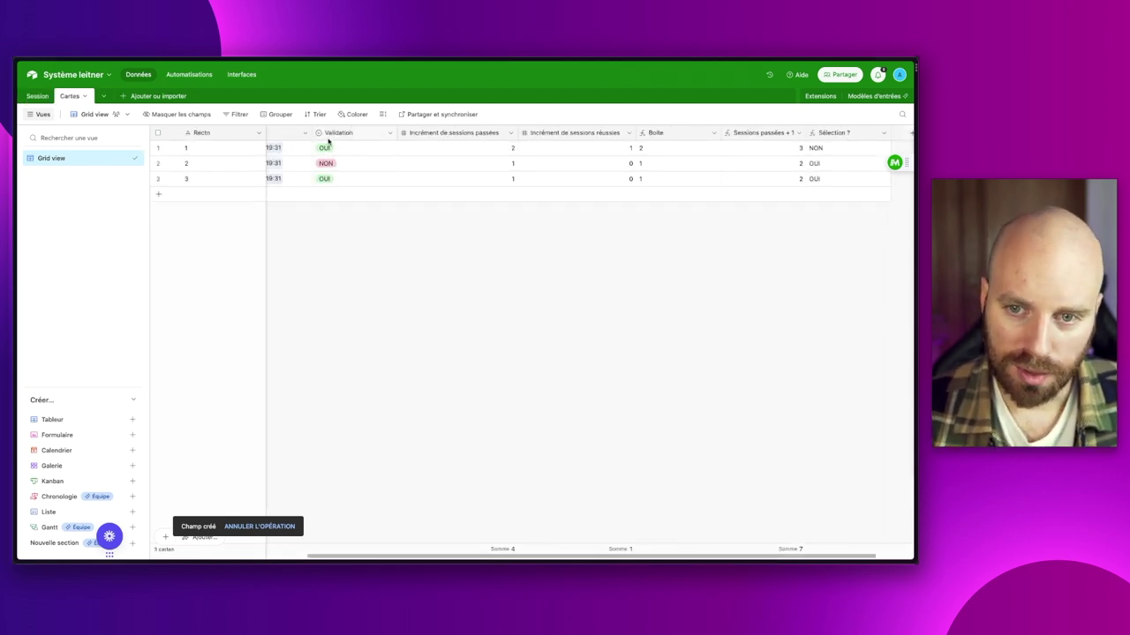
click(39, 96)
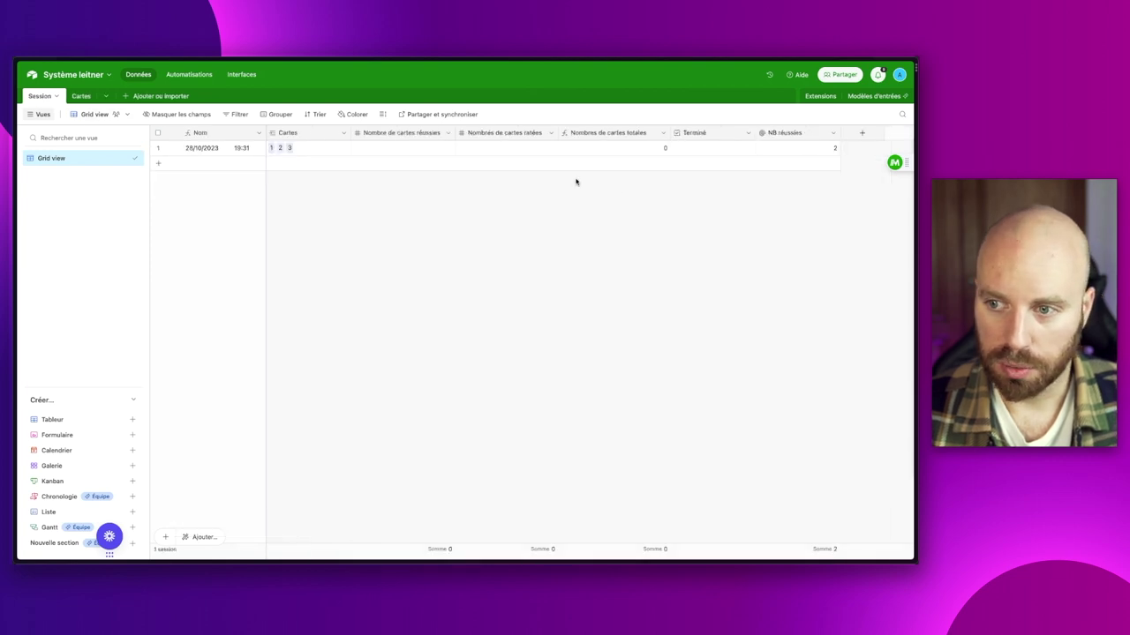
Start a new Cumul field named "NB Ratées" in the Session table that rolls up the Validation field from Cartes.
click(860, 134)
scroll(735, 345, down, 3)
click(738, 369)
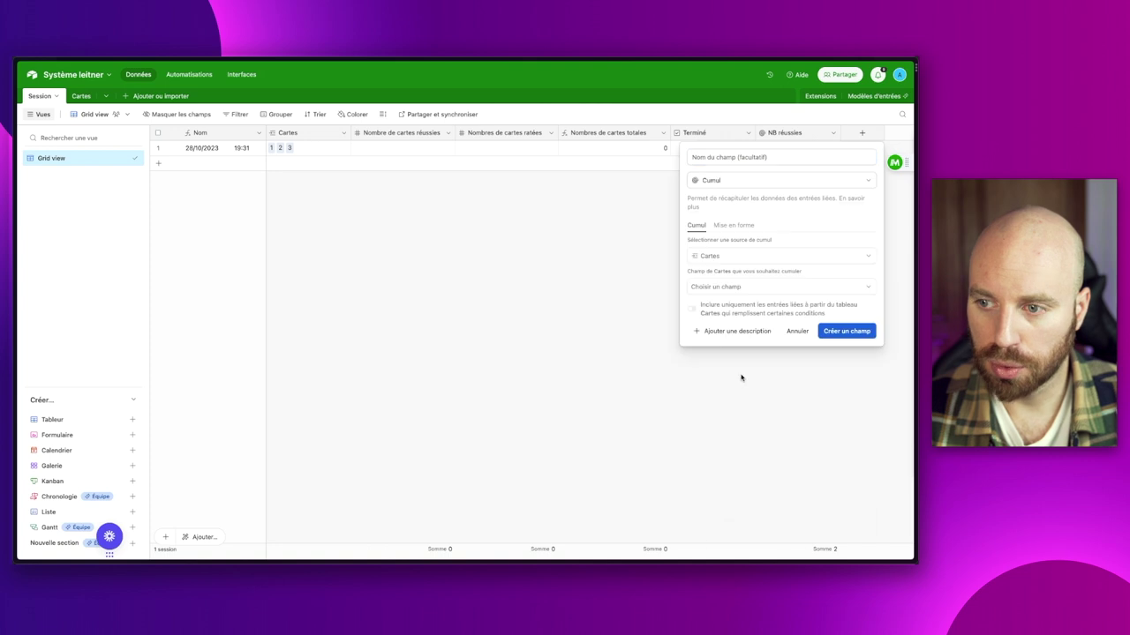
click(747, 162)
text(NB Ratées)
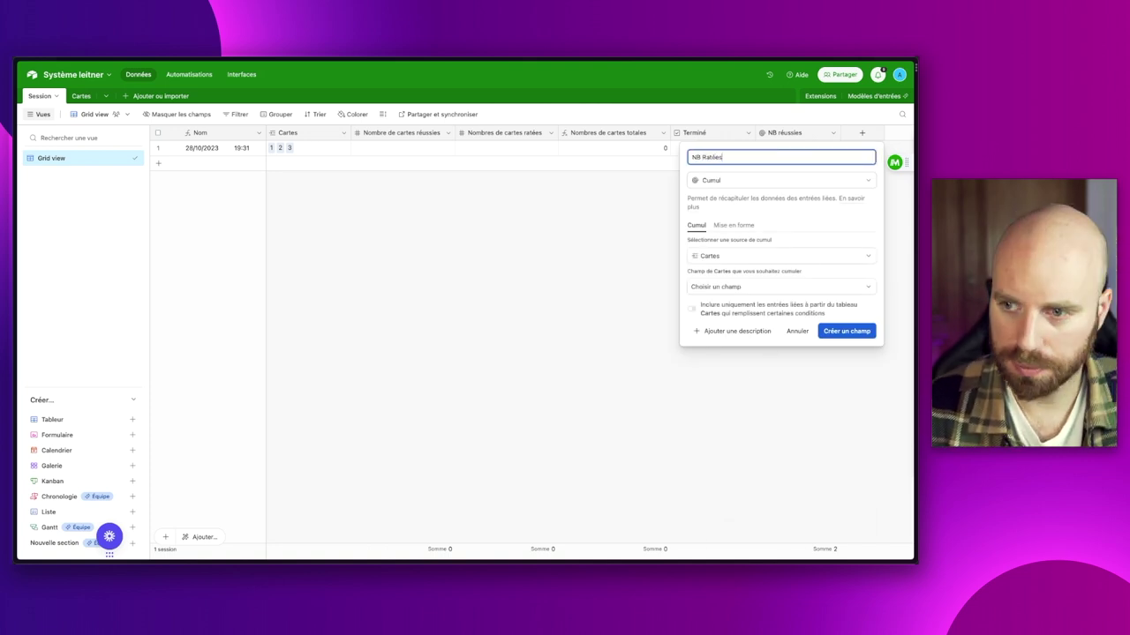
click(720, 289)
click(720, 389)
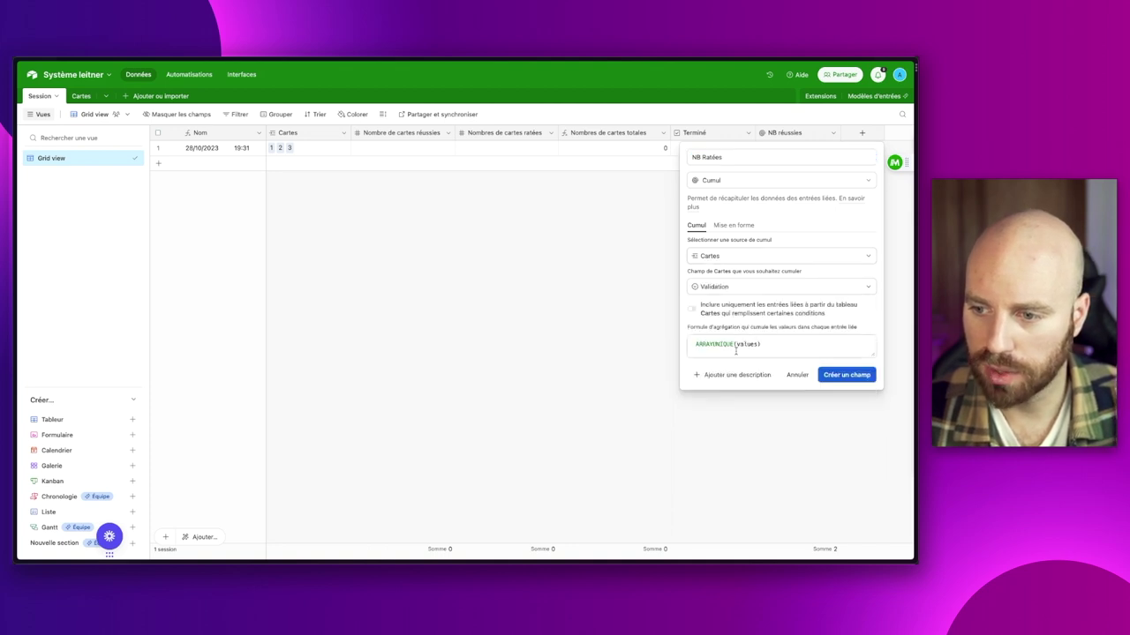
Set the aggregation formula of NB Ratées to COUNTALL(values) and create the field.
click(786, 345)
key(ctrl+a)
text(co)
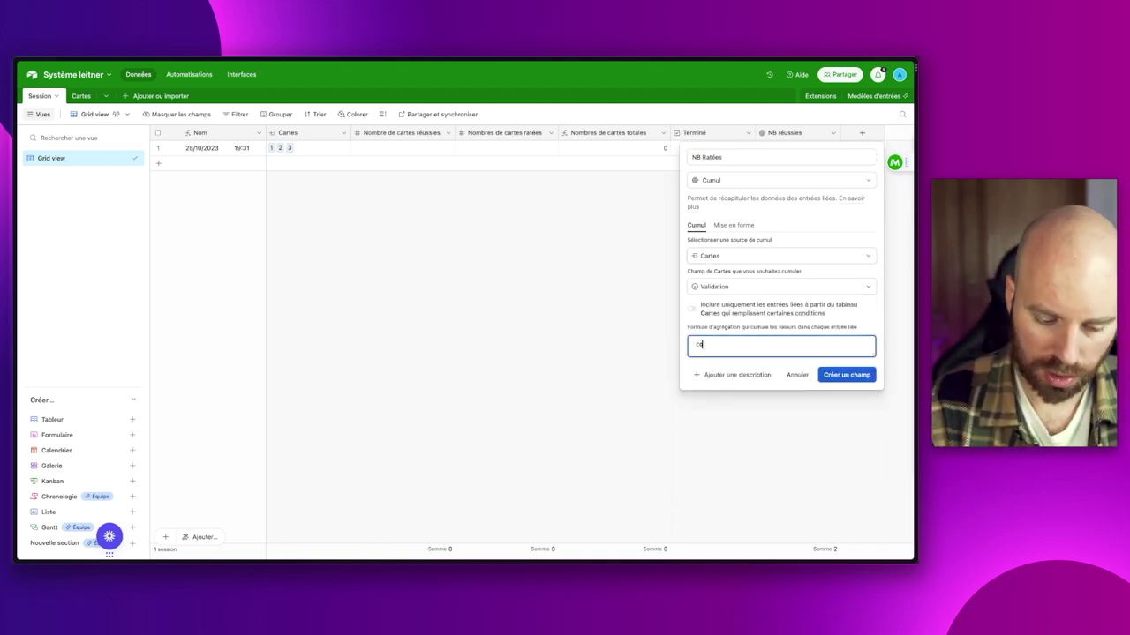
text(un)
click(769, 417)
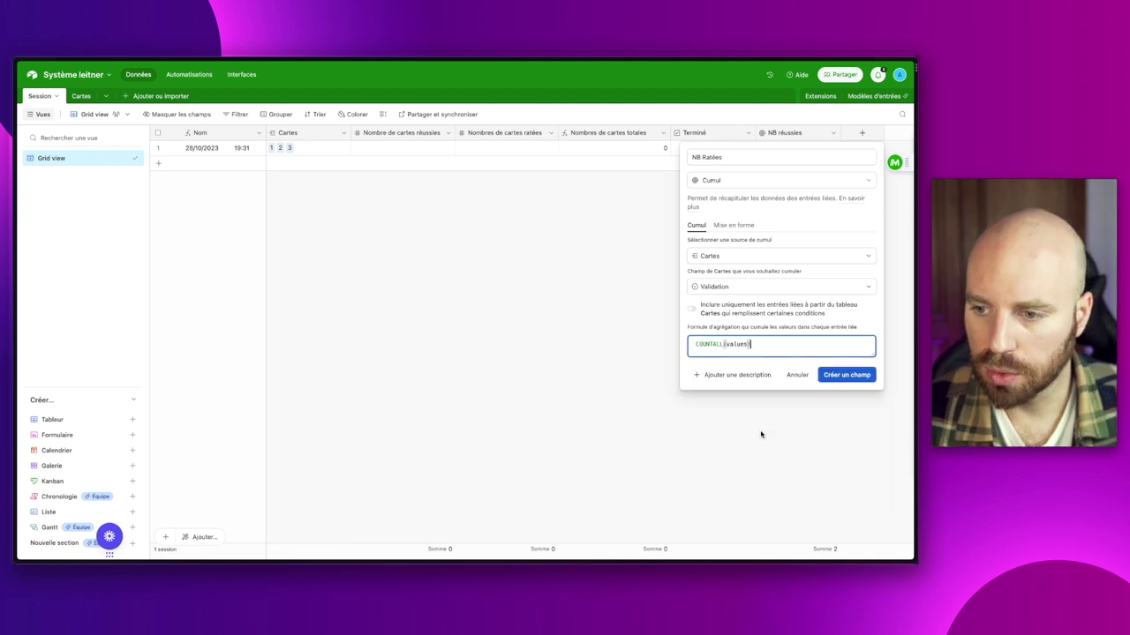
click(846, 375)
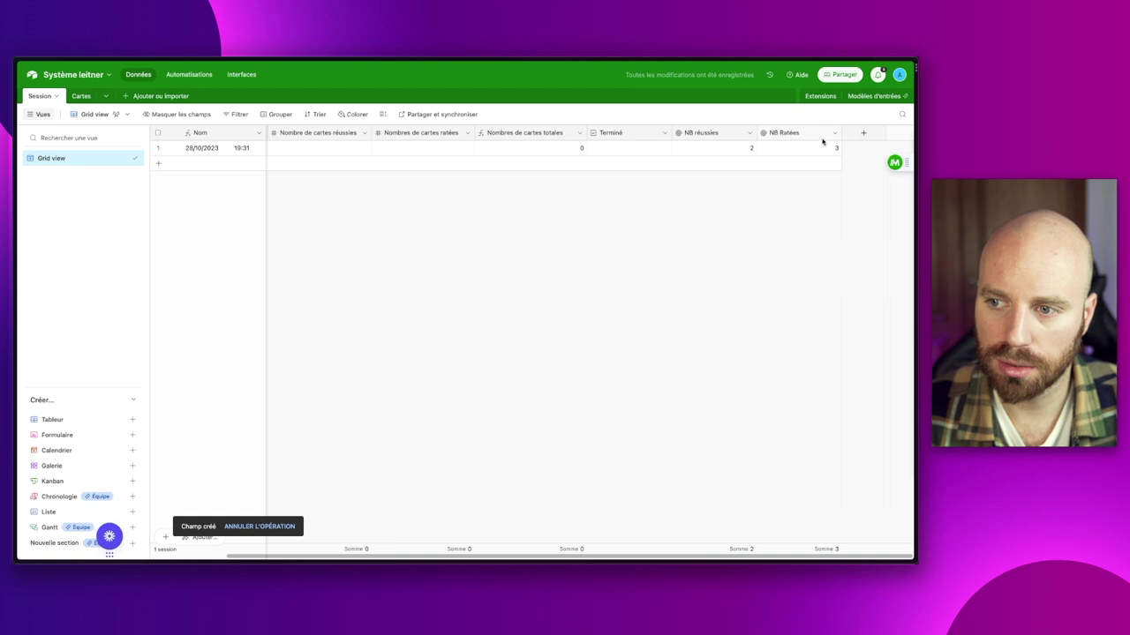
Edit the NB Ratées field to include only linked entries whose Validation is NON, and save it.
double_click(809, 136)
click(500, 311)
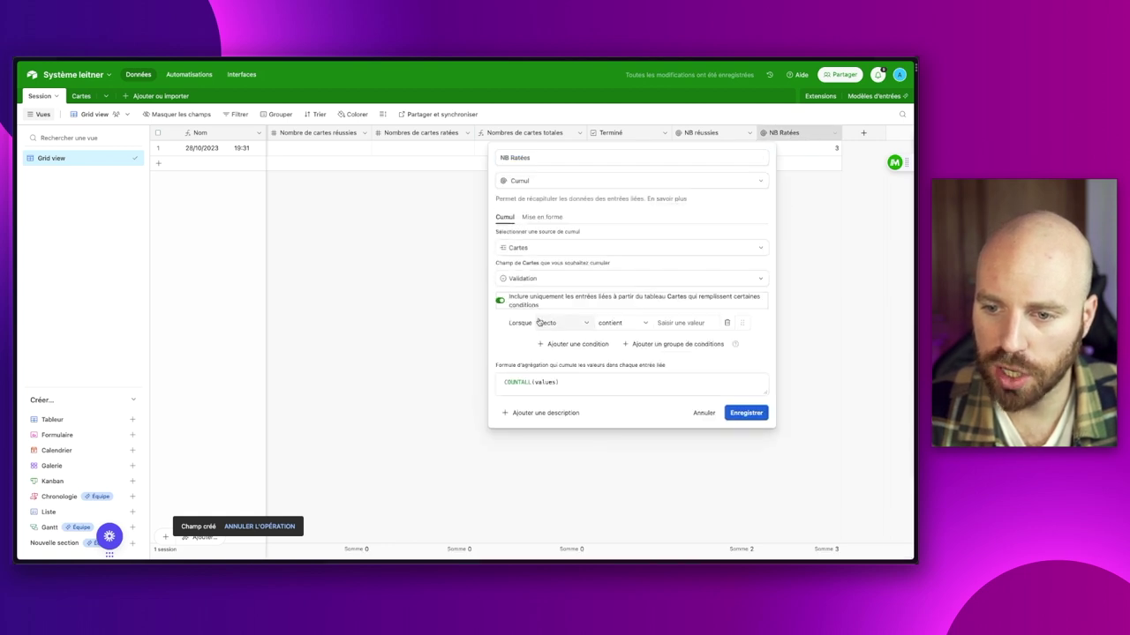
click(556, 323)
click(562, 418)
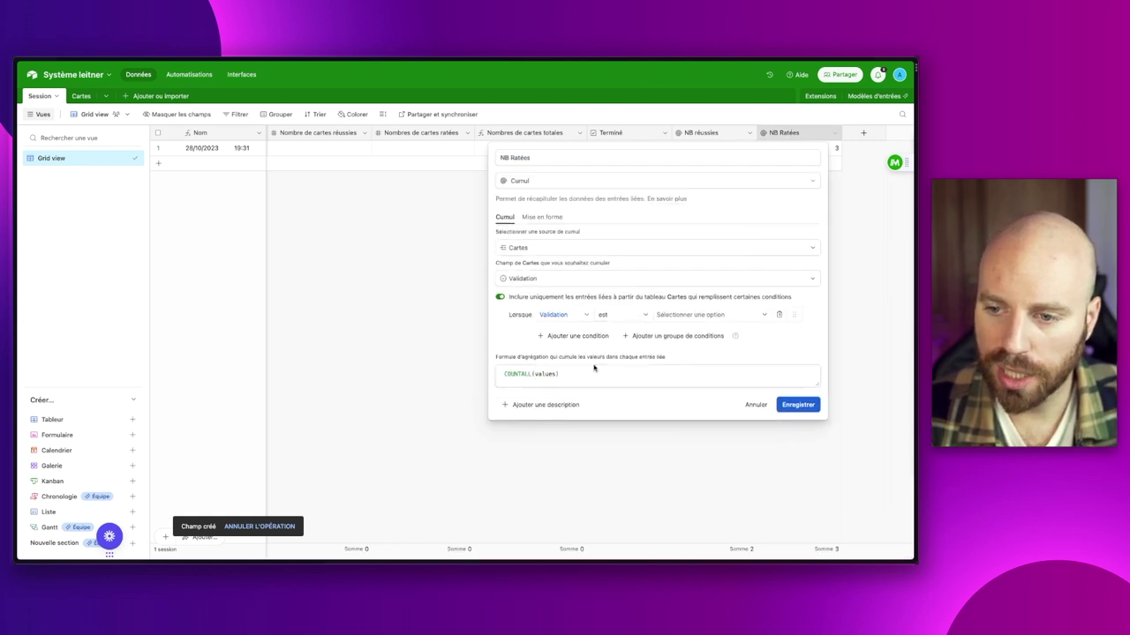
click(706, 315)
click(687, 367)
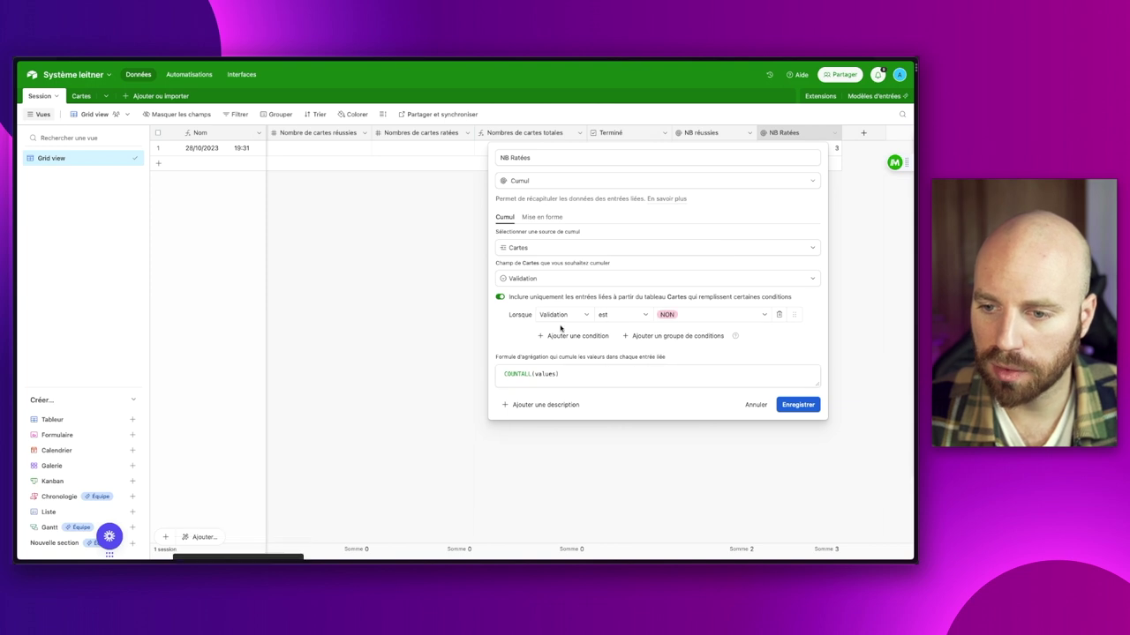
click(805, 407)
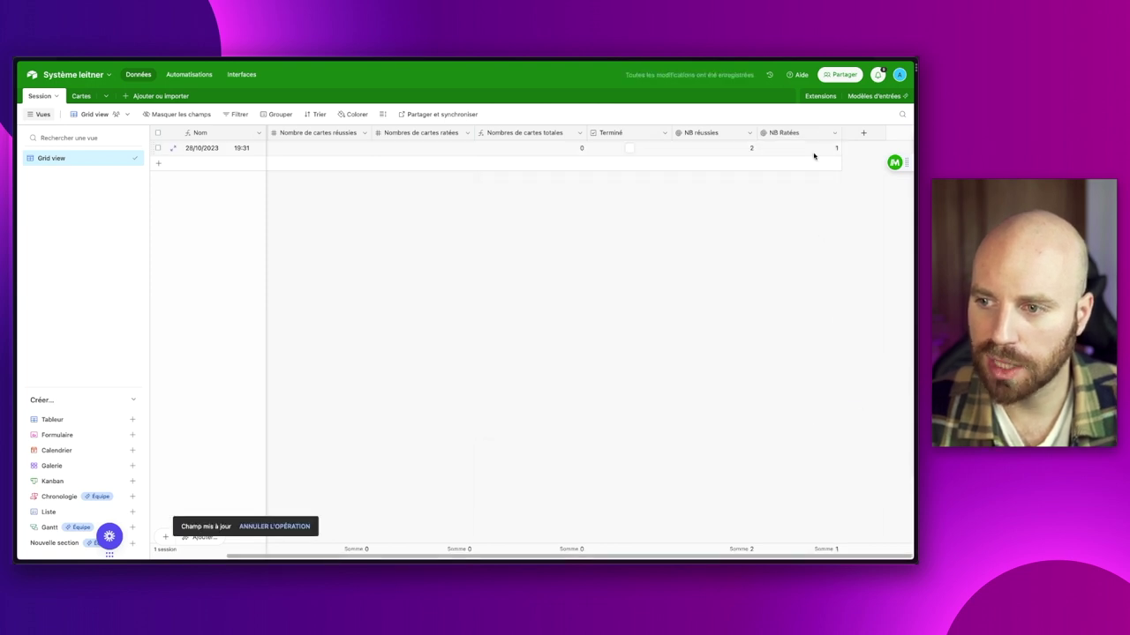
scroll(696, 351, left, 2)
scroll(671, 334, right, 2)
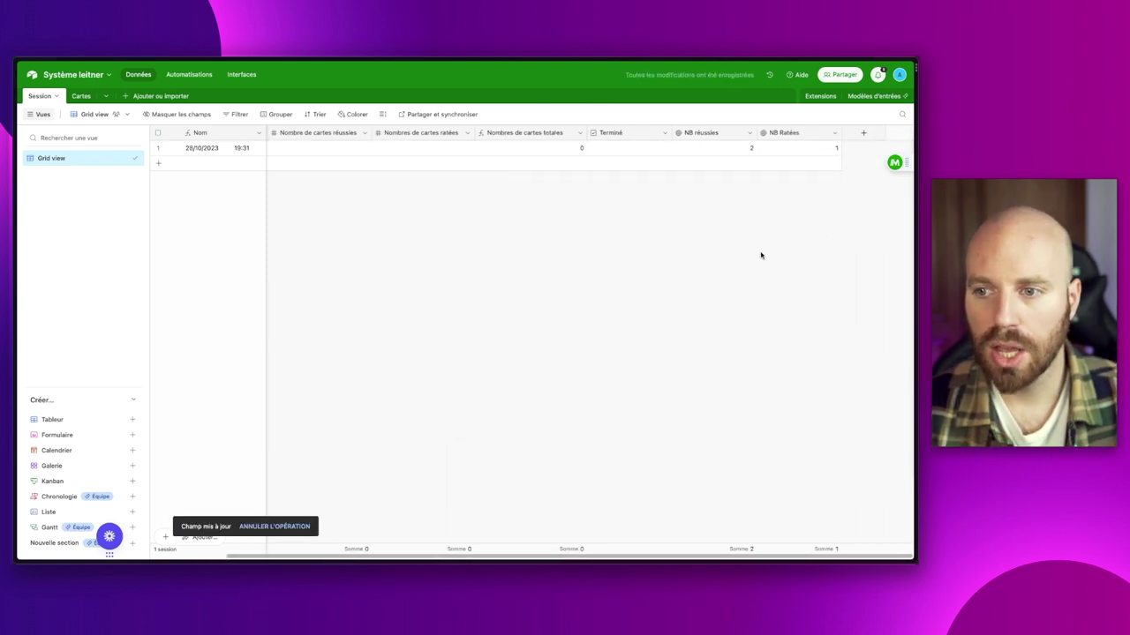
click(176, 77)
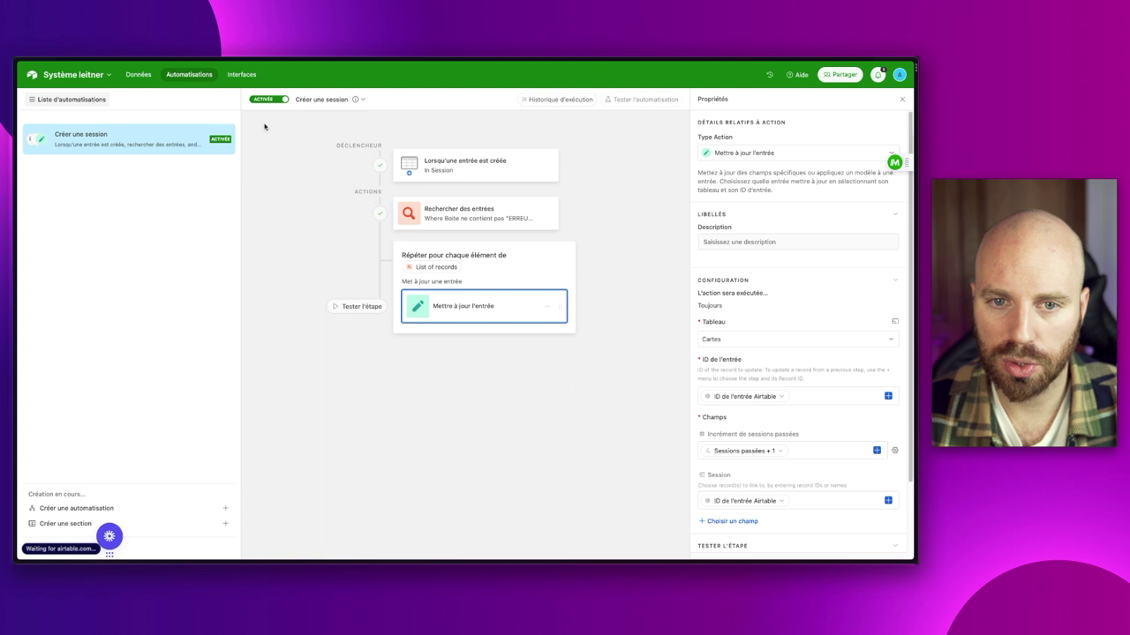
click(139, 74)
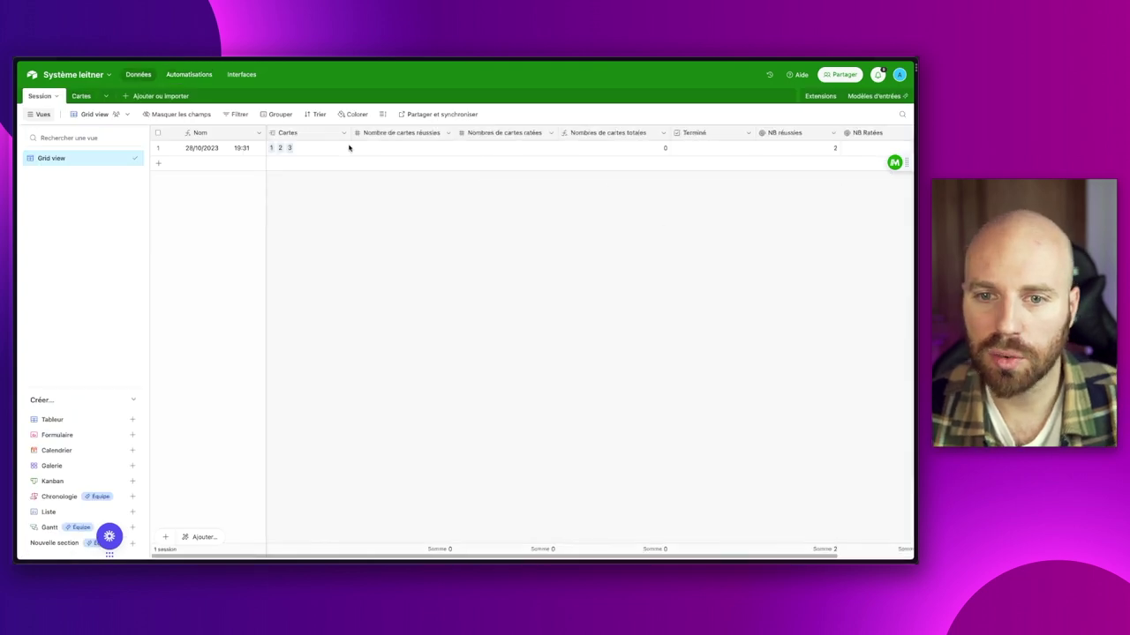
click(348, 148)
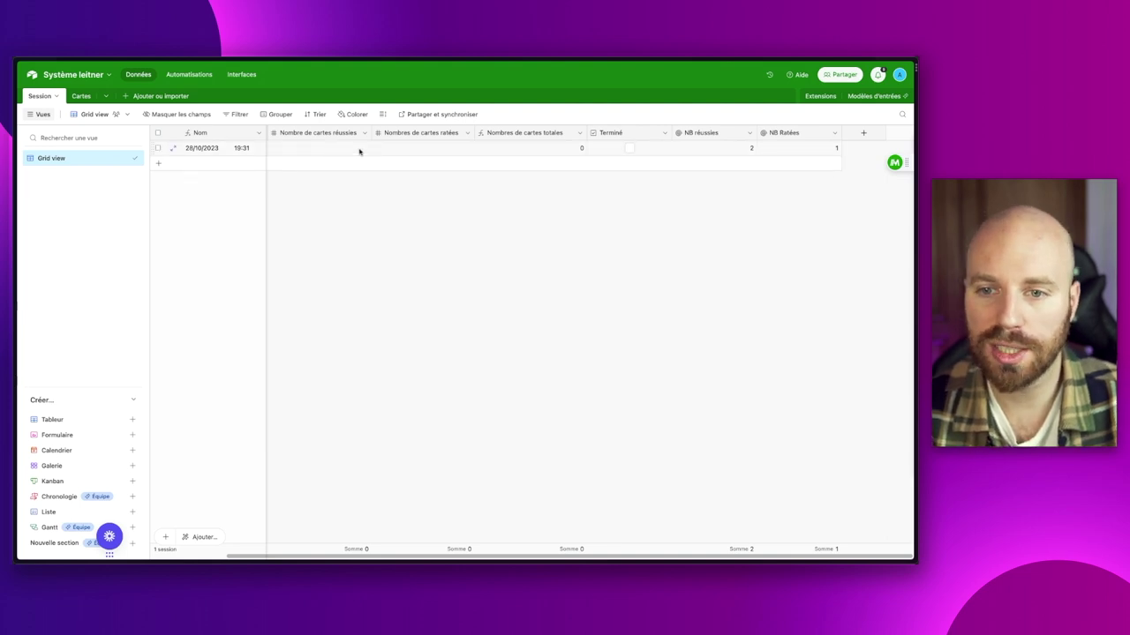
Create a new automation in the base and name it "Fin de session".
click(184, 77)
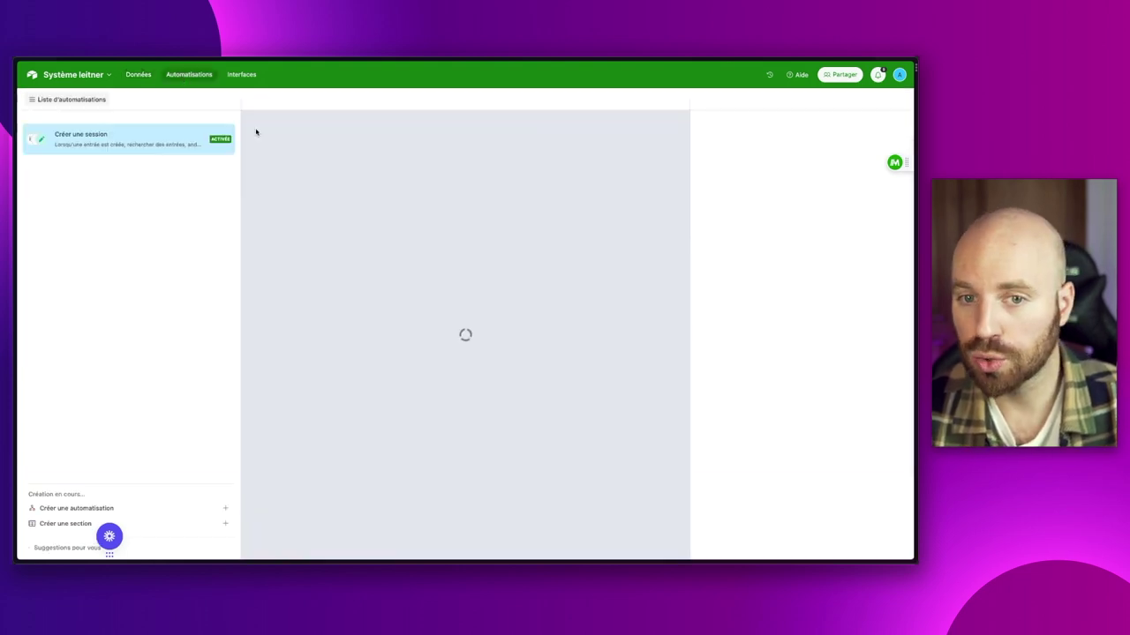
click(75, 510)
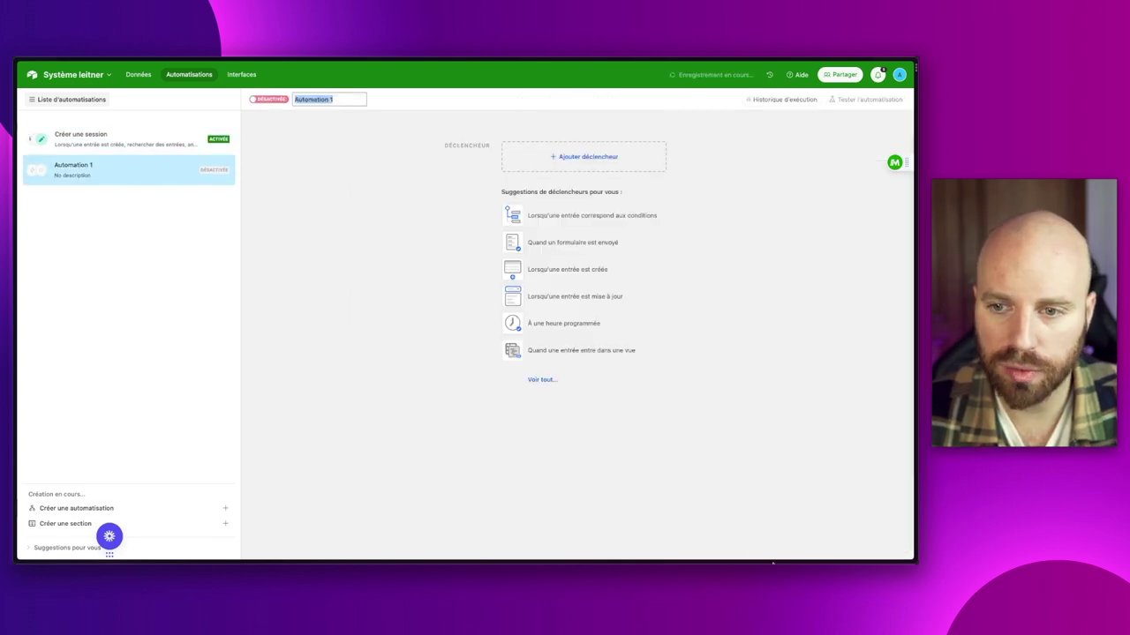
click(348, 99)
key(ctrl+a)
text(Fi)
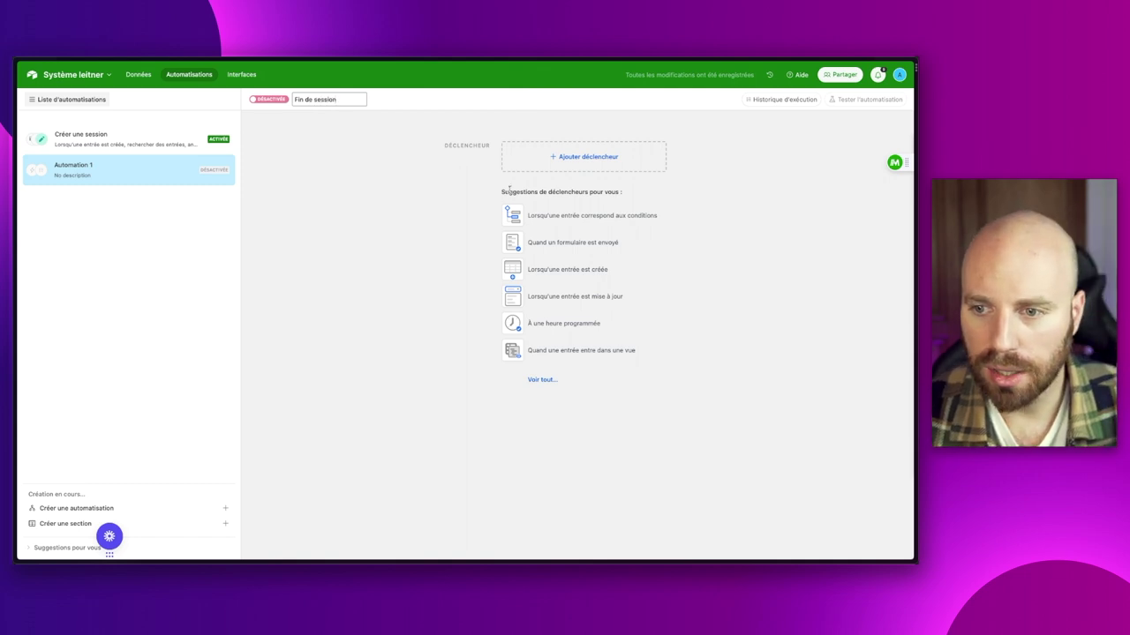
Give the automation the trigger "Lorsqu'une entrée correspond aux conditions" on the Session table.
click(587, 217)
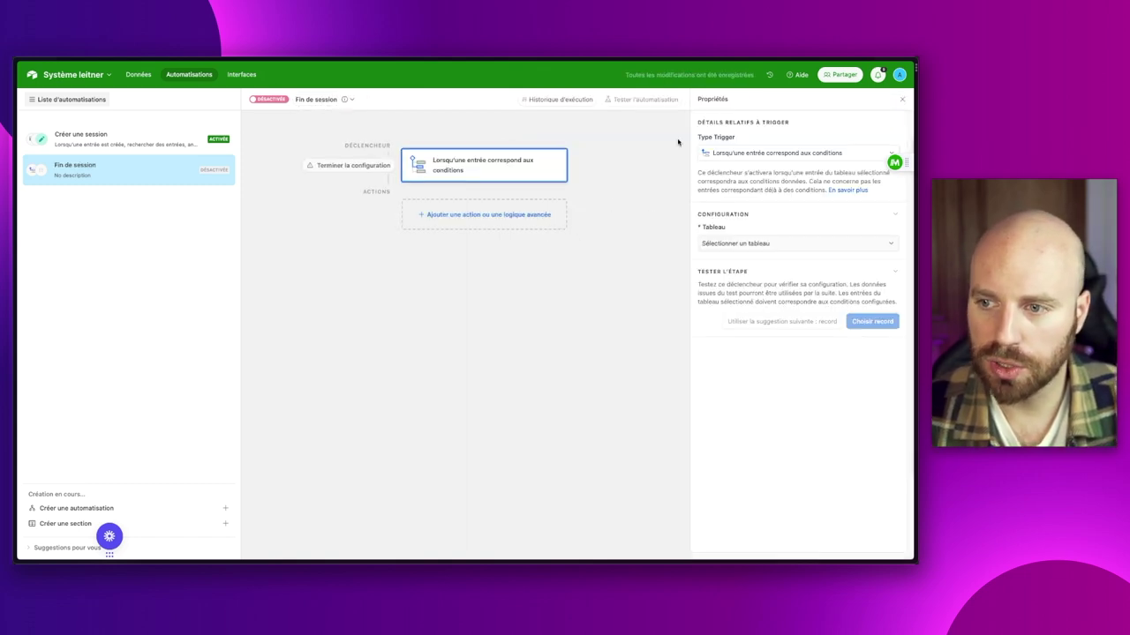
click(764, 247)
click(714, 276)
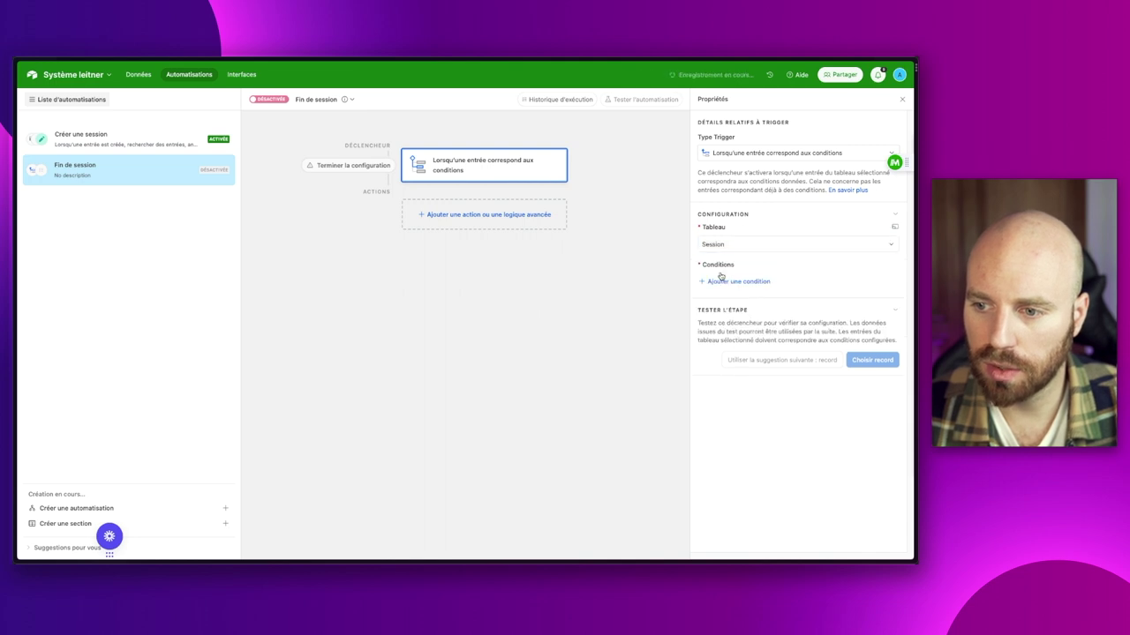
Add a trigger condition requiring the Terminé field to be checked.
click(732, 281)
click(759, 286)
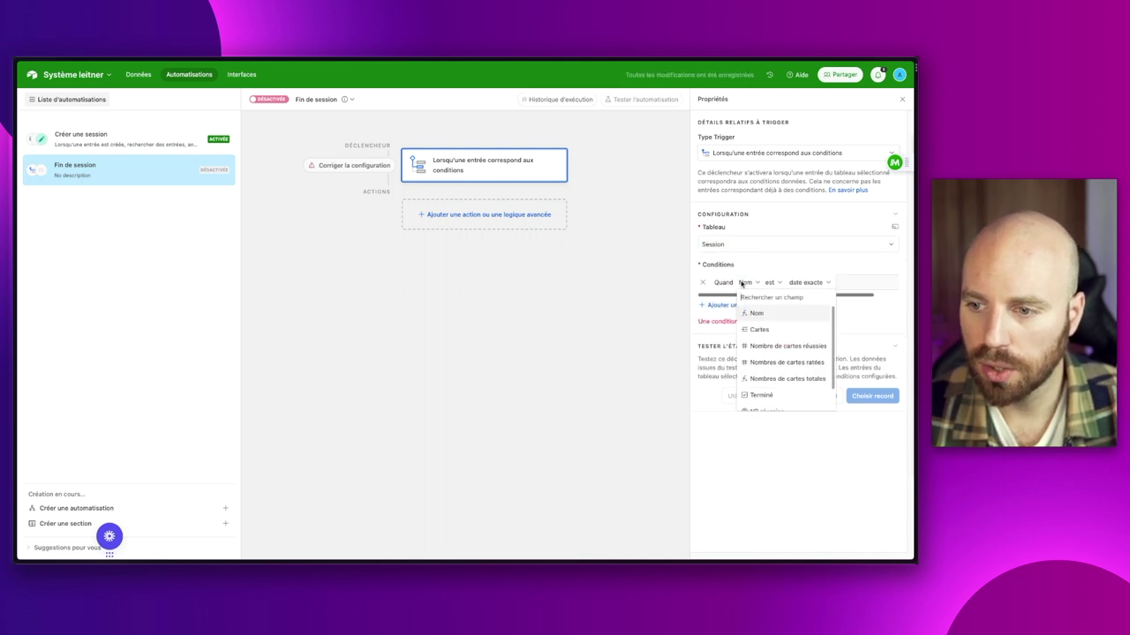
scroll(768, 363, down, 2)
click(772, 364)
click(798, 283)
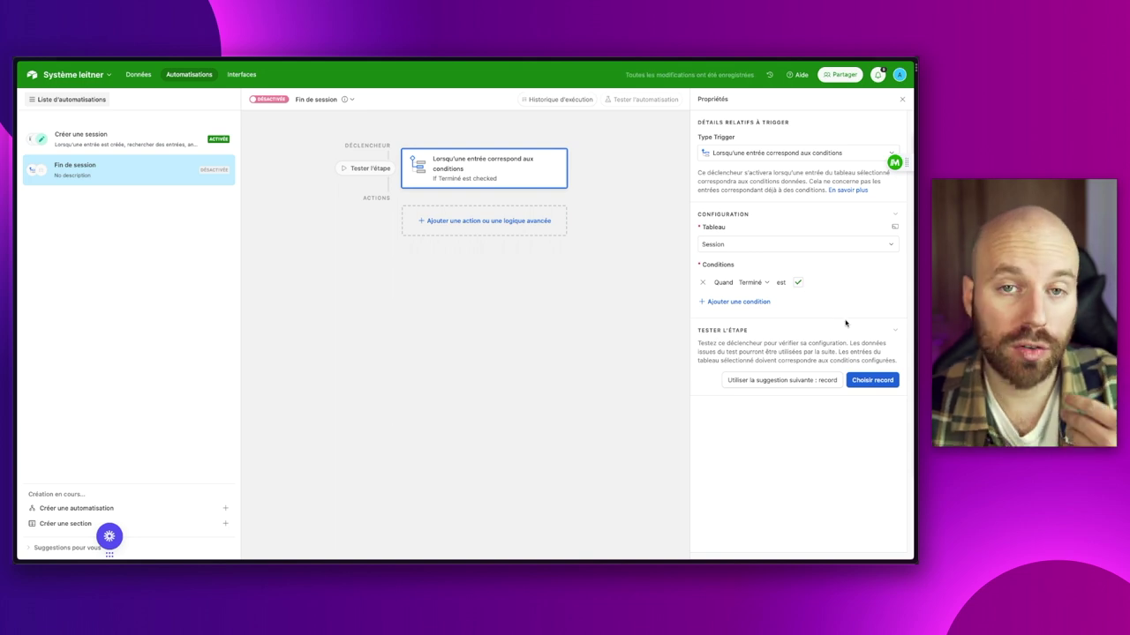
click(873, 380)
click(595, 211)
Add a "Mettre à jour l'entrée" action on the Session table, using the trigger entry's Airtable ID as the entry ID.
click(455, 226)
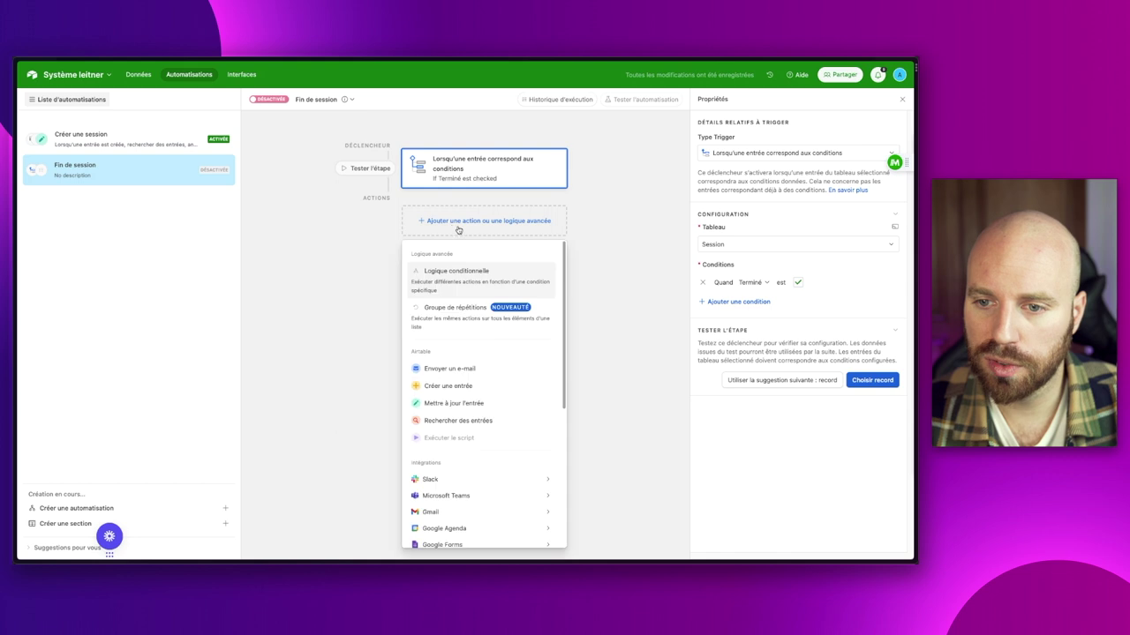
click(463, 405)
click(777, 341)
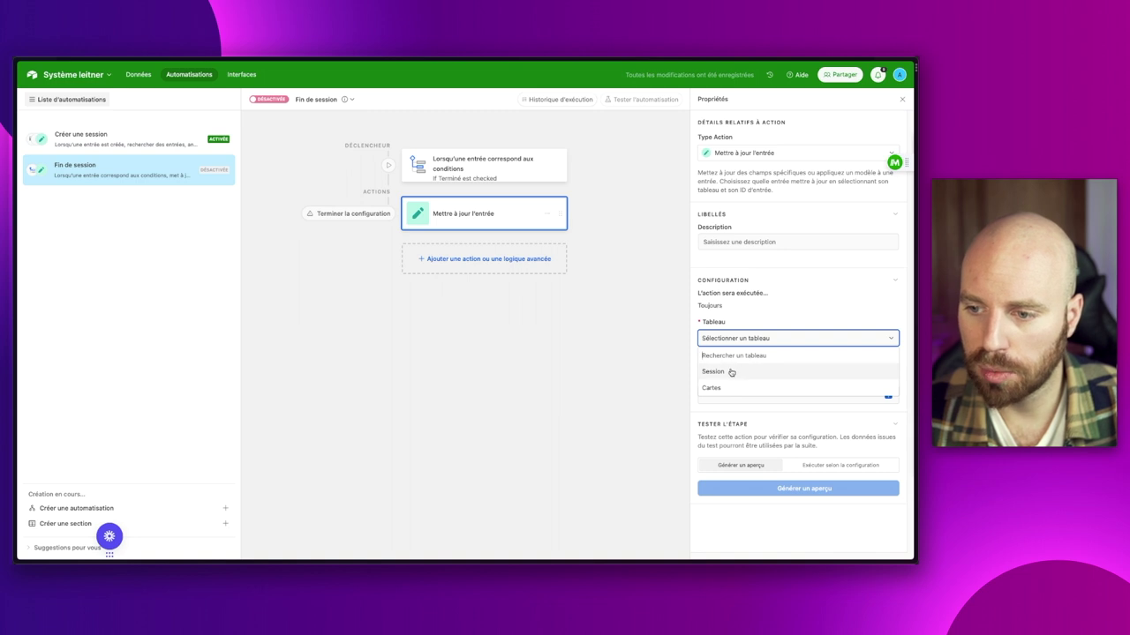
click(713, 372)
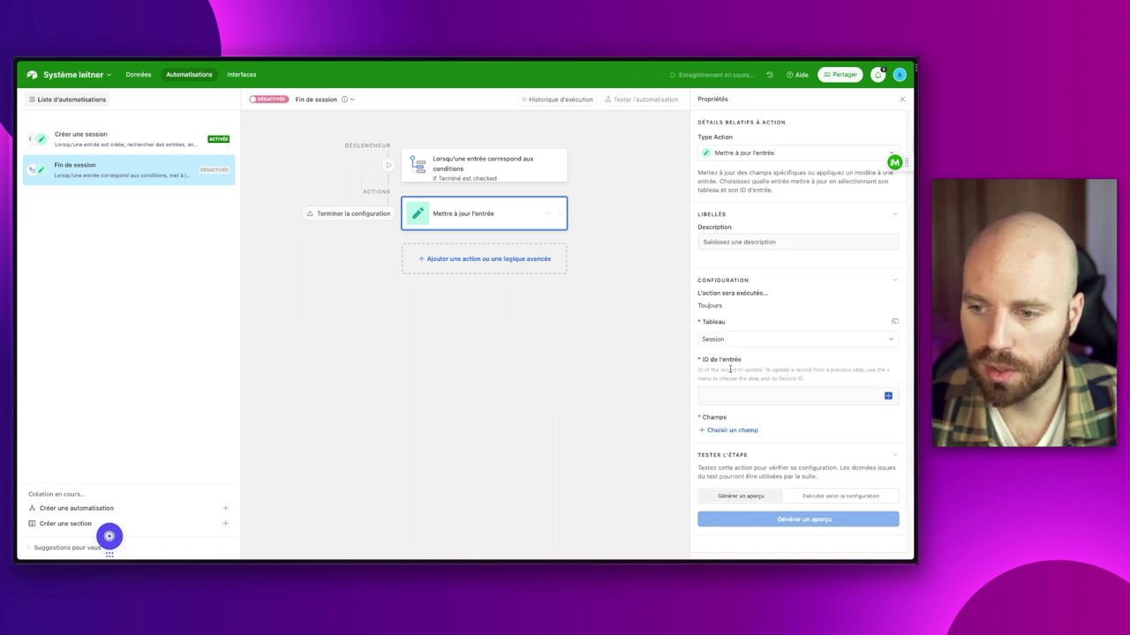
click(888, 396)
scroll(829, 475, down, 1)
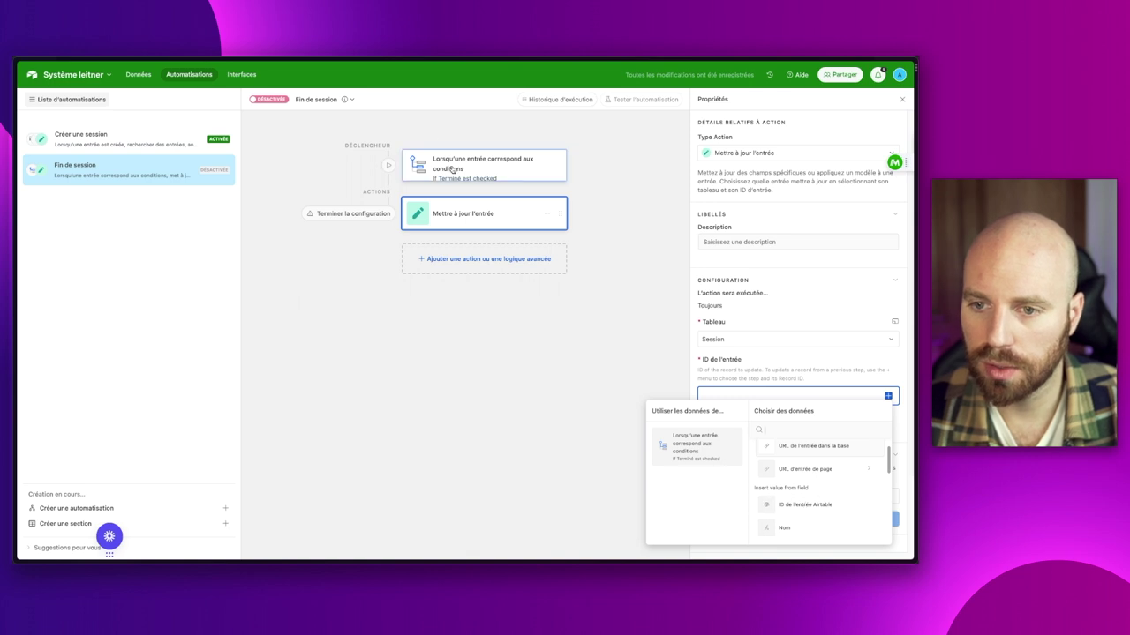
click(794, 504)
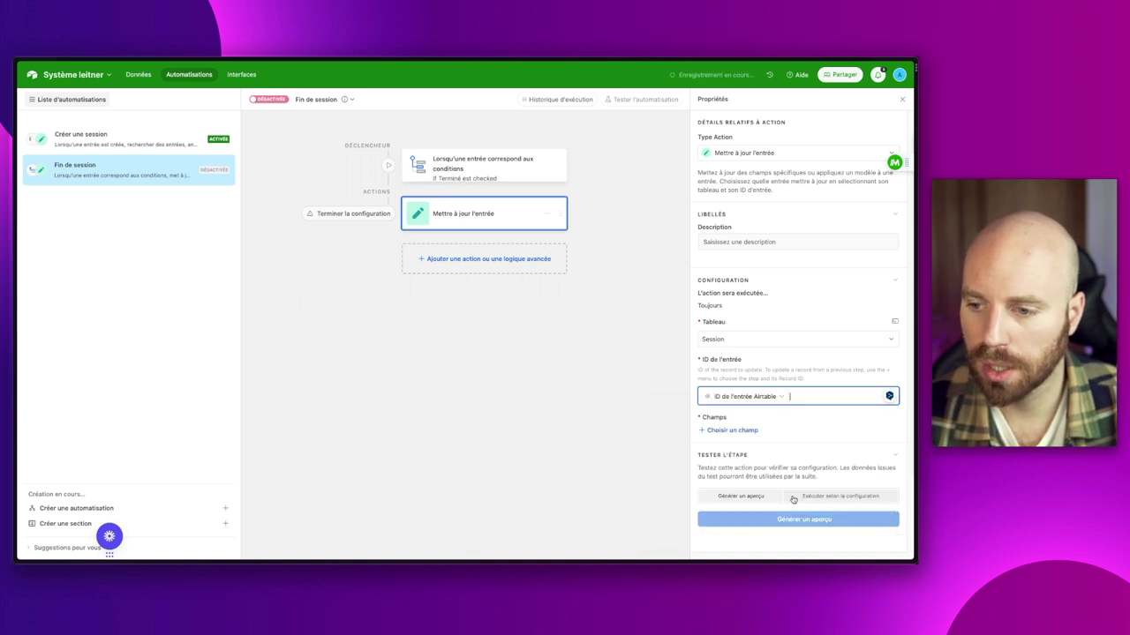
Add the fields Nombre de cartes réussies and Nombres de cartes ratées to the update action.
click(735, 430)
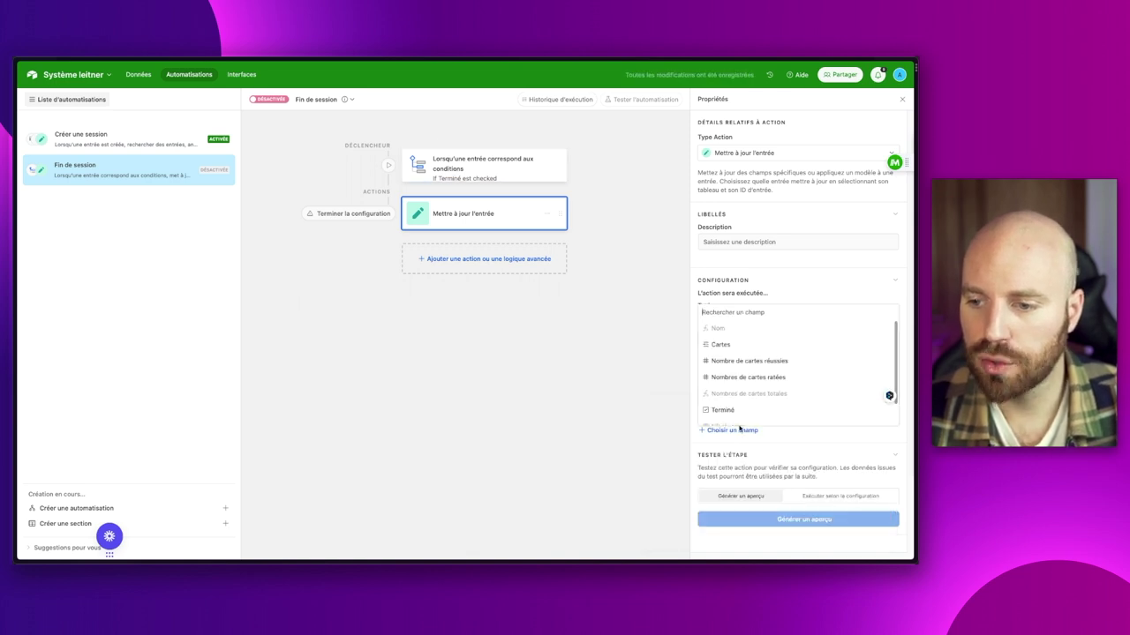
click(741, 361)
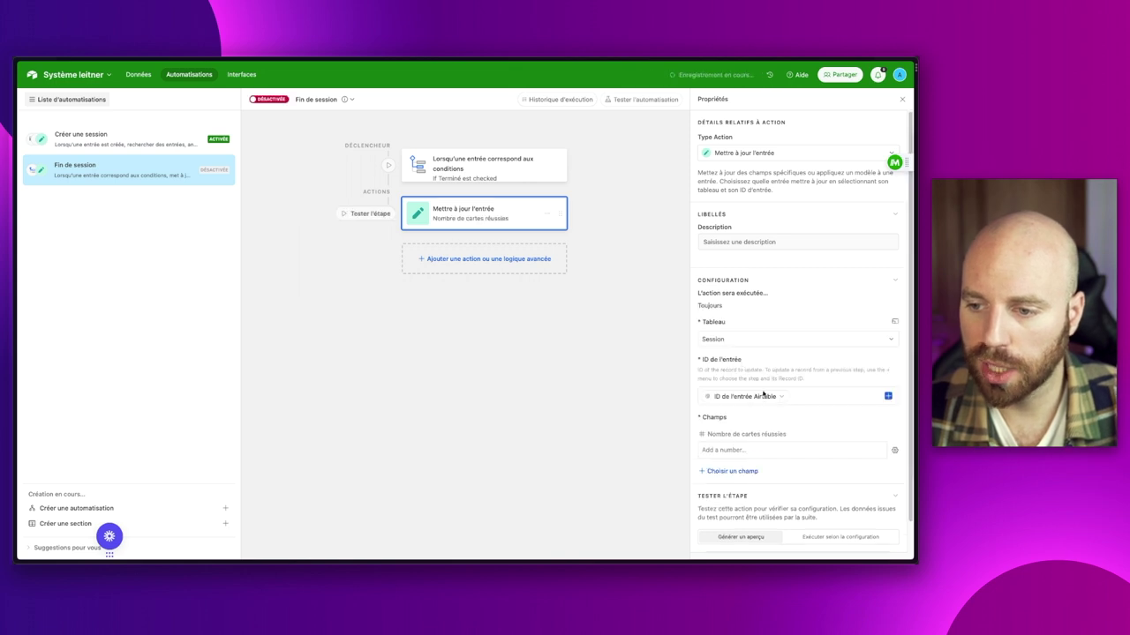
click(735, 471)
click(748, 401)
scroll(776, 397, down, 1)
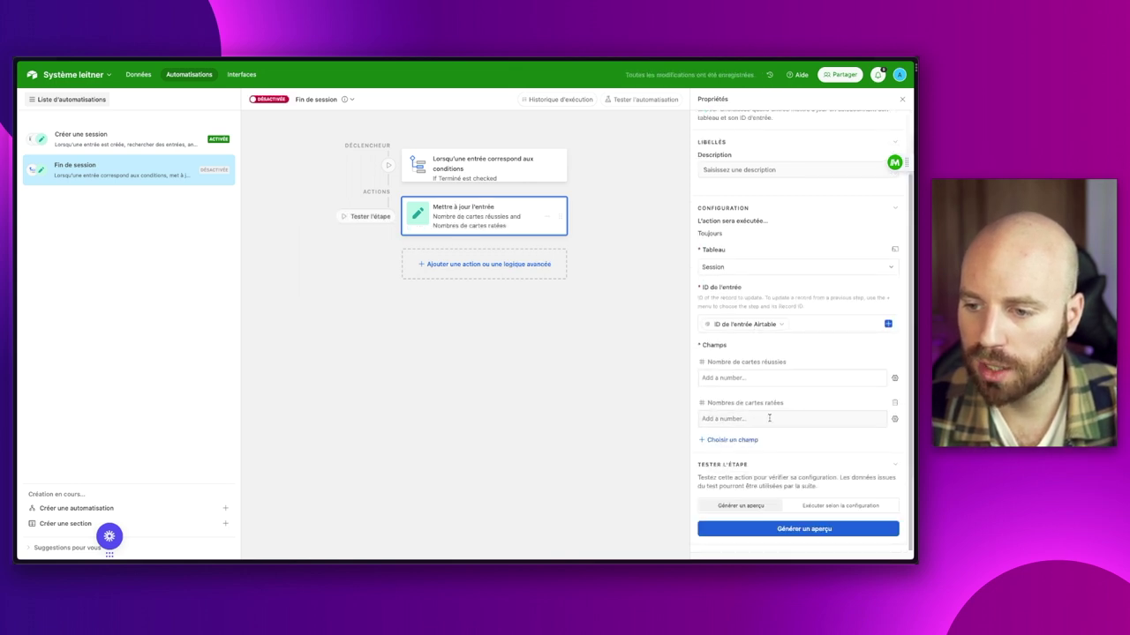
Make Nombre de cartes réussies dynamic and fill it with the trigger's NB Ratées value.
click(894, 378)
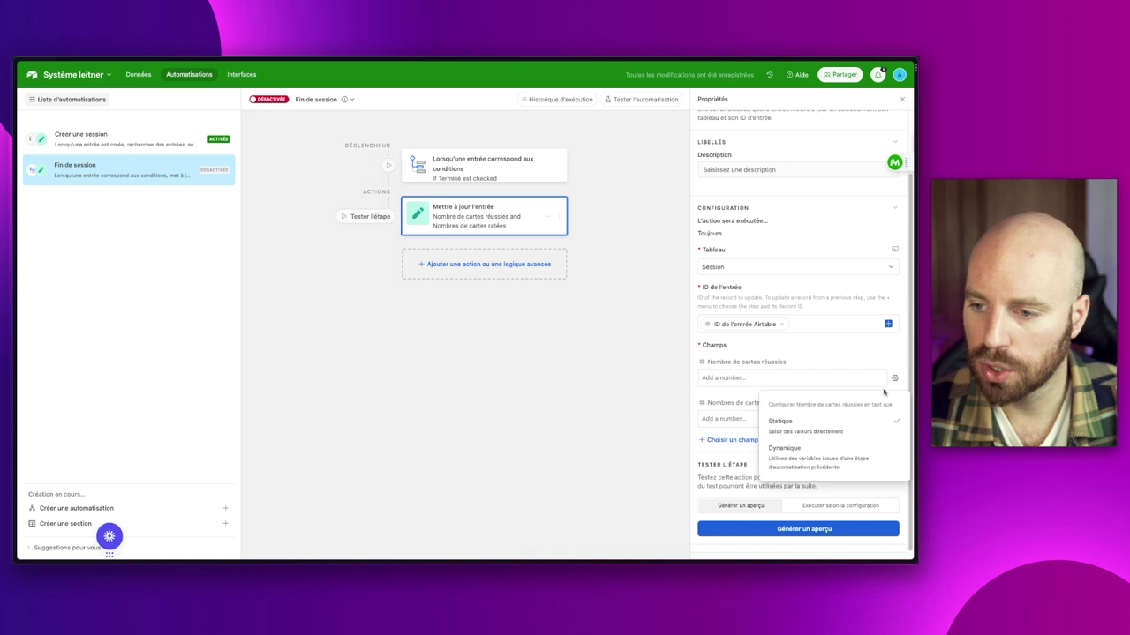
click(799, 450)
click(877, 377)
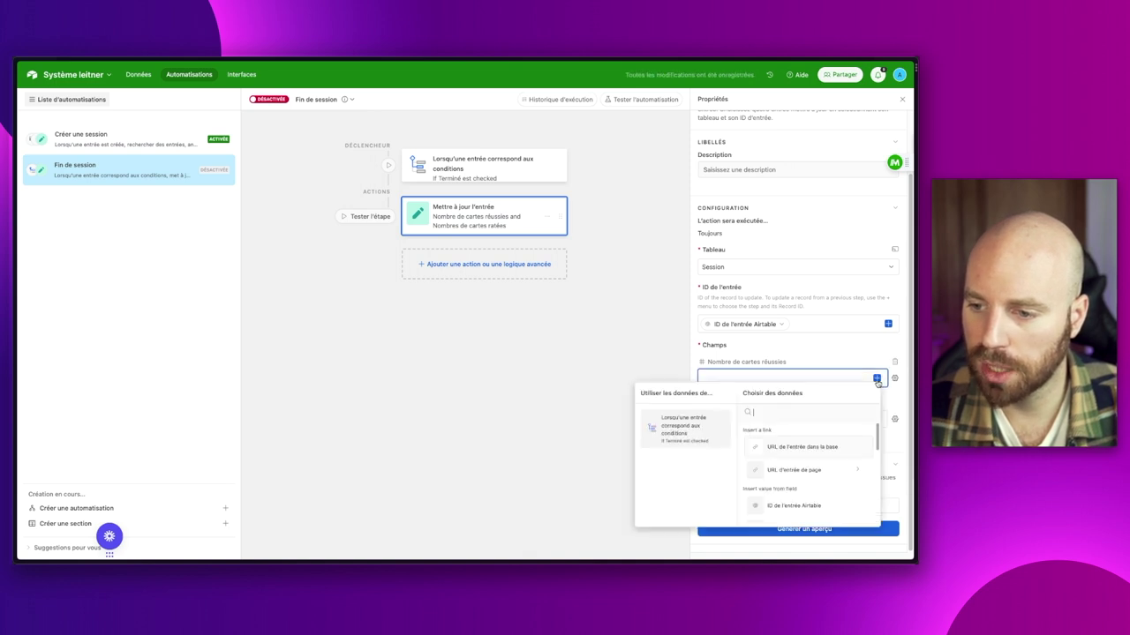
scroll(790, 484, down, 5)
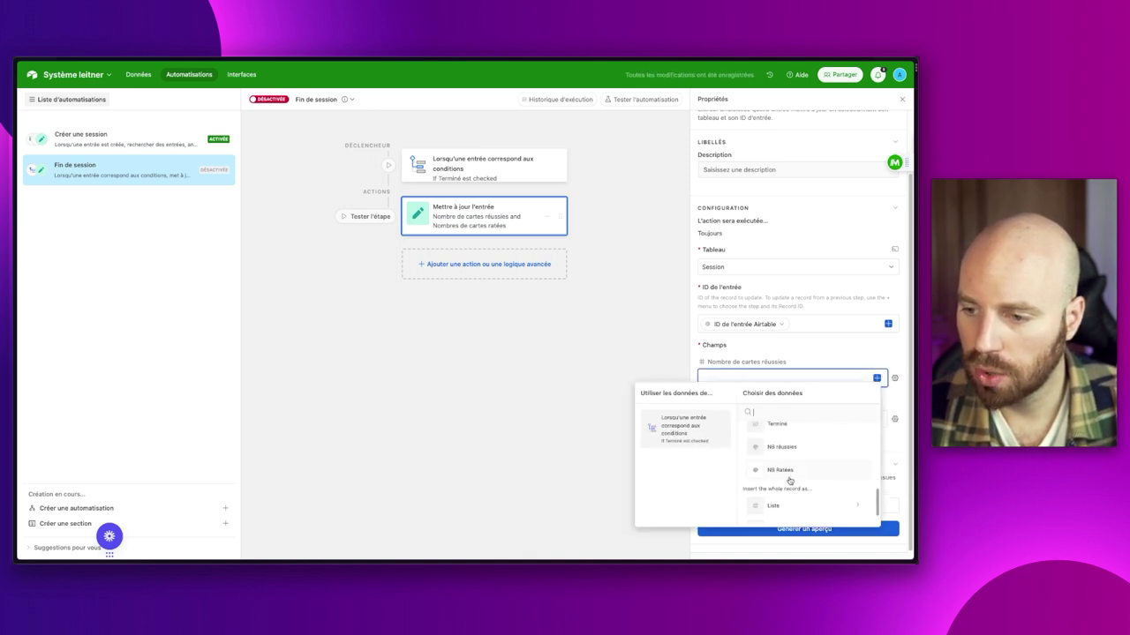
click(791, 472)
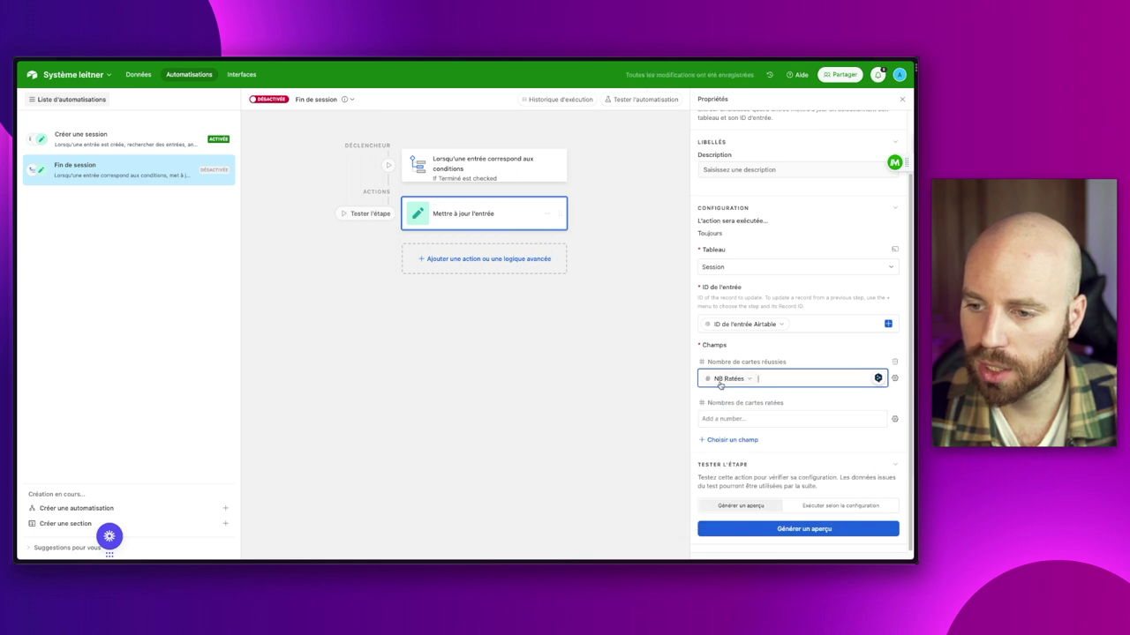
Make Nombres de cartes ratées dynamic and fill it with the trigger's NB réussies value.
click(894, 418)
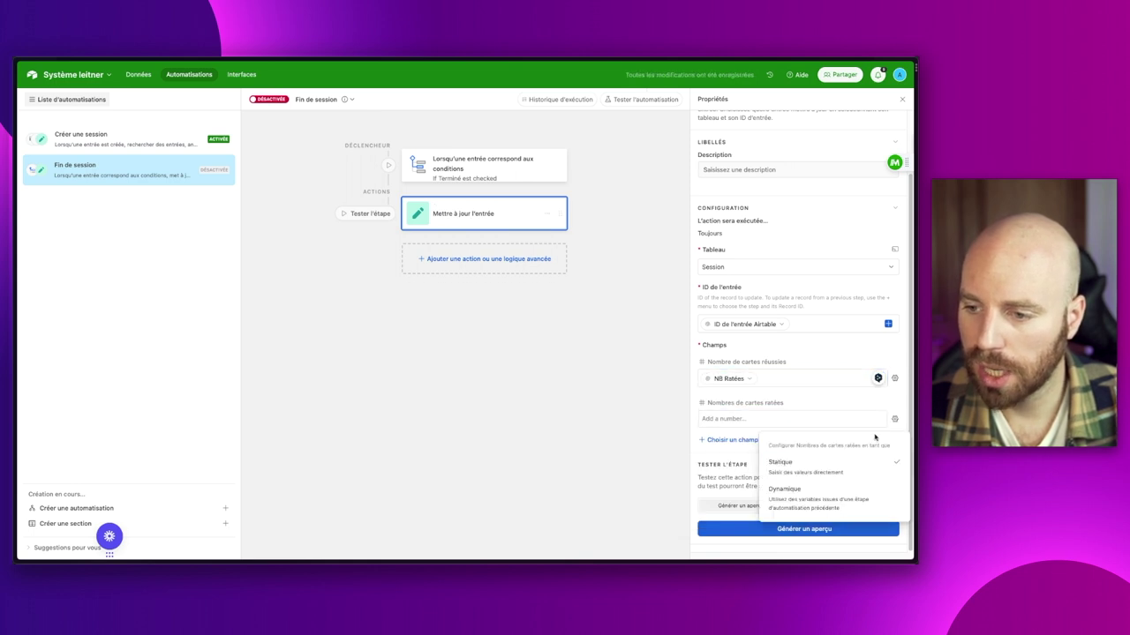
click(817, 500)
click(814, 423)
scroll(805, 389, up, 2)
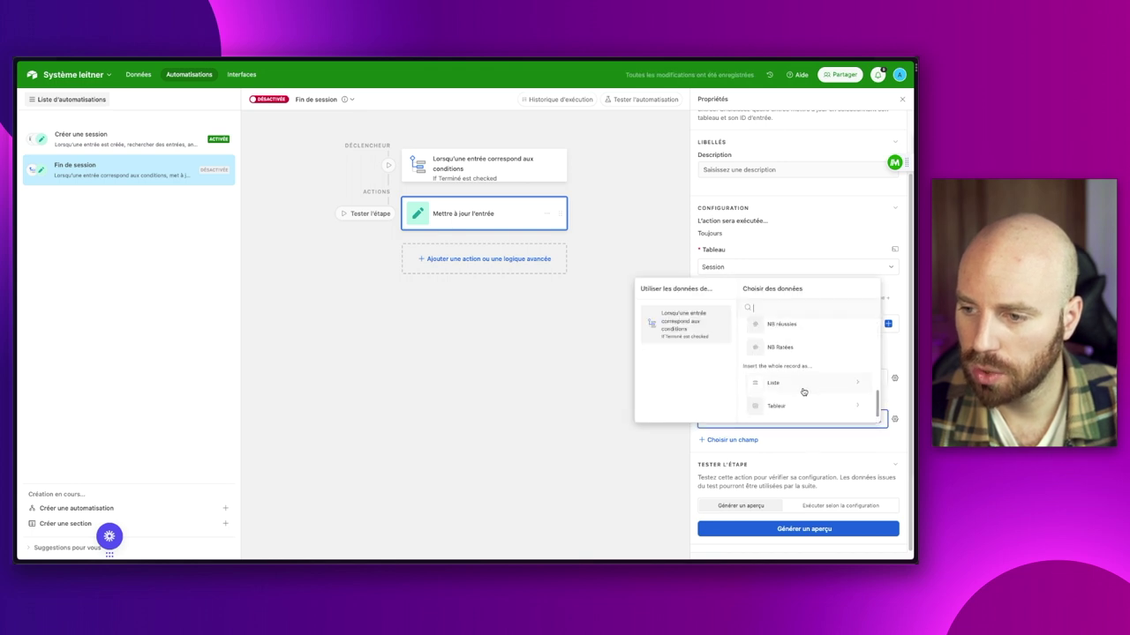
click(801, 353)
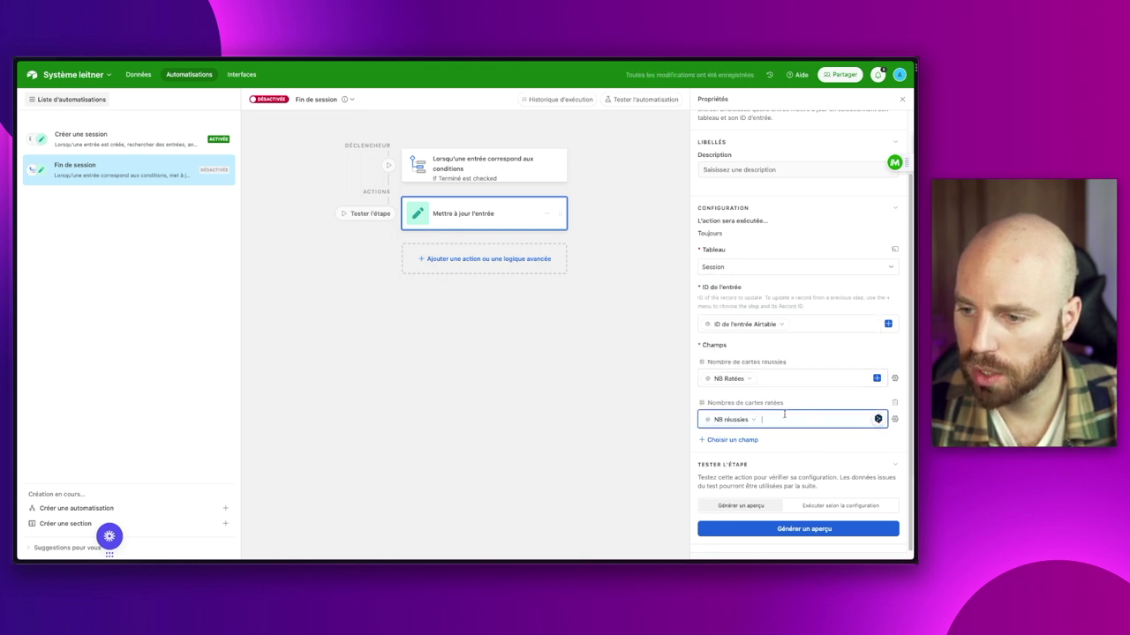
Replace the value mapped to Nombres de cartes ratées with the trigger's NB Ratées.
key(BackSpace)
click(893, 419)
click(877, 419)
click(877, 419)
scroll(797, 383, down, 3)
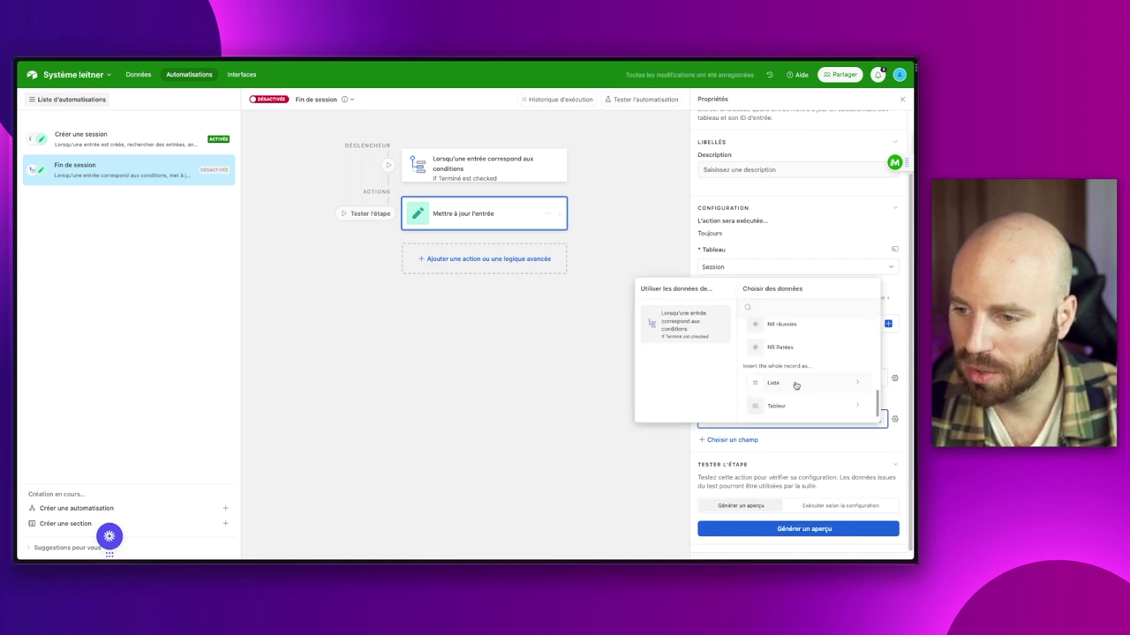
click(797, 346)
Replace the value mapped to Nombre de cartes réussies with the trigger's NB réussies.
click(816, 377)
key(BackSpace)
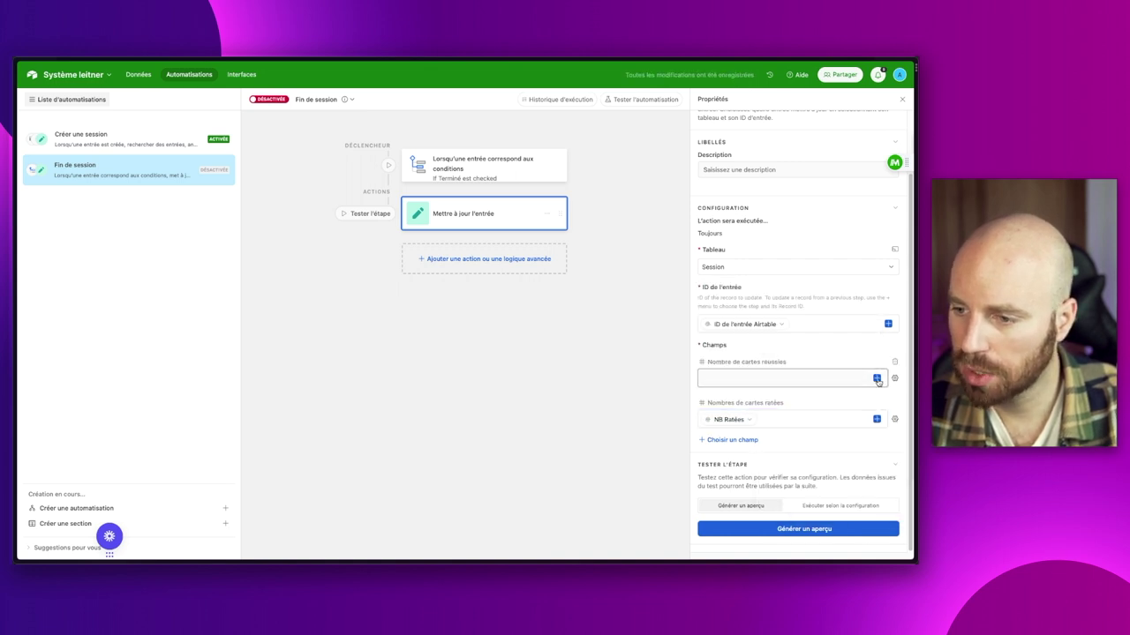
click(877, 377)
scroll(799, 463, down, 3)
click(799, 431)
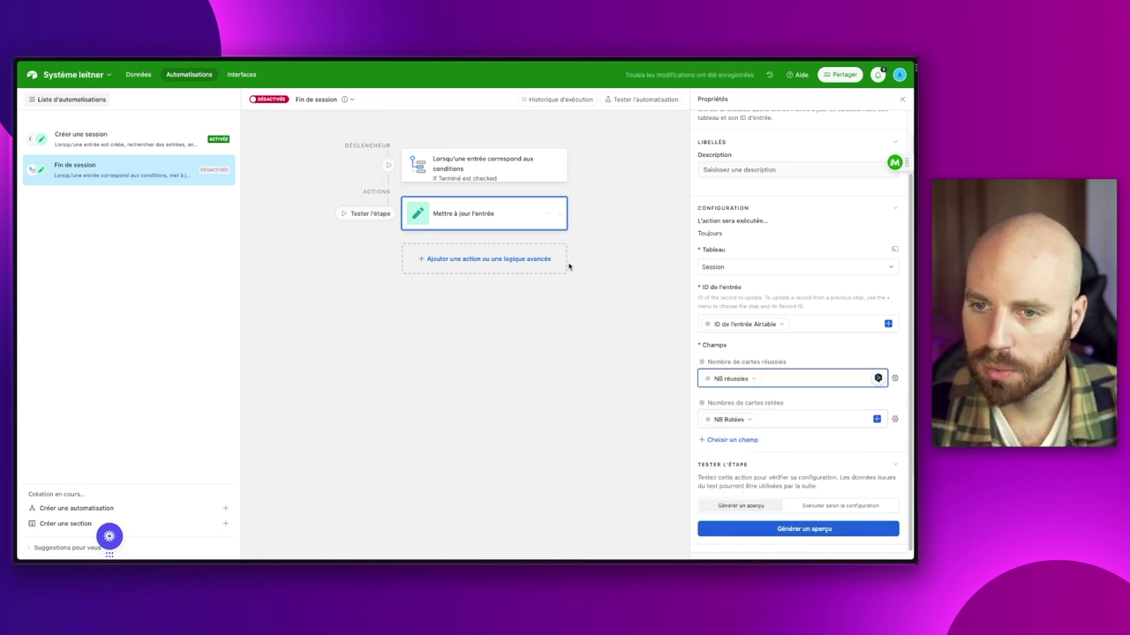
Activate the "Fin de session" automation and mark the existing entry in the Session table as Terminé.
click(268, 99)
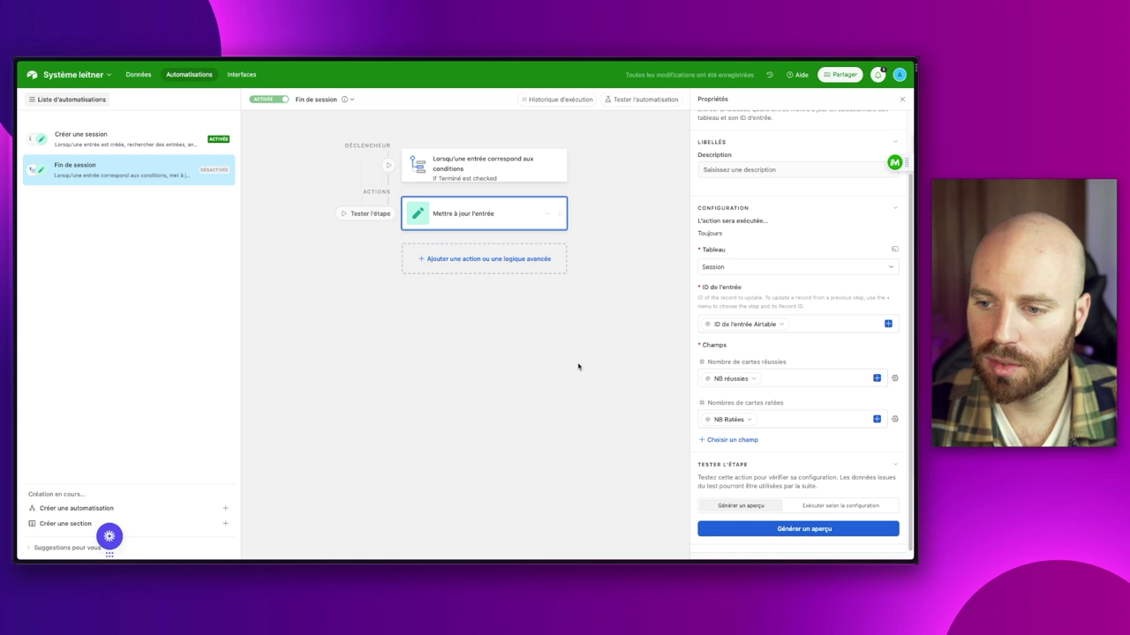
click(141, 76)
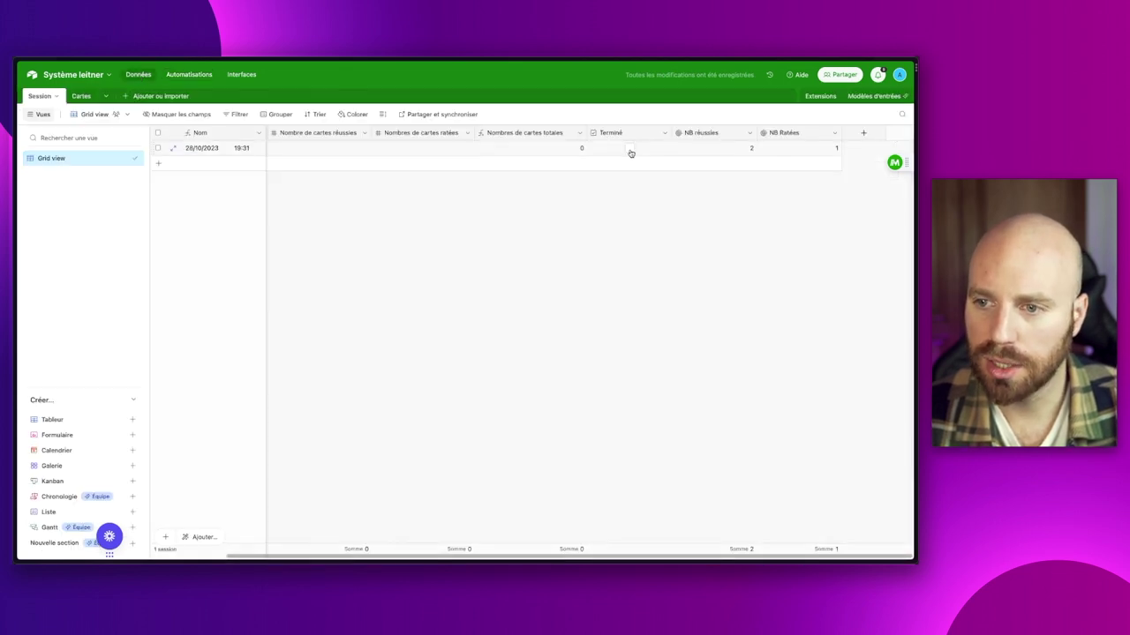
scroll(628, 152, left, 2)
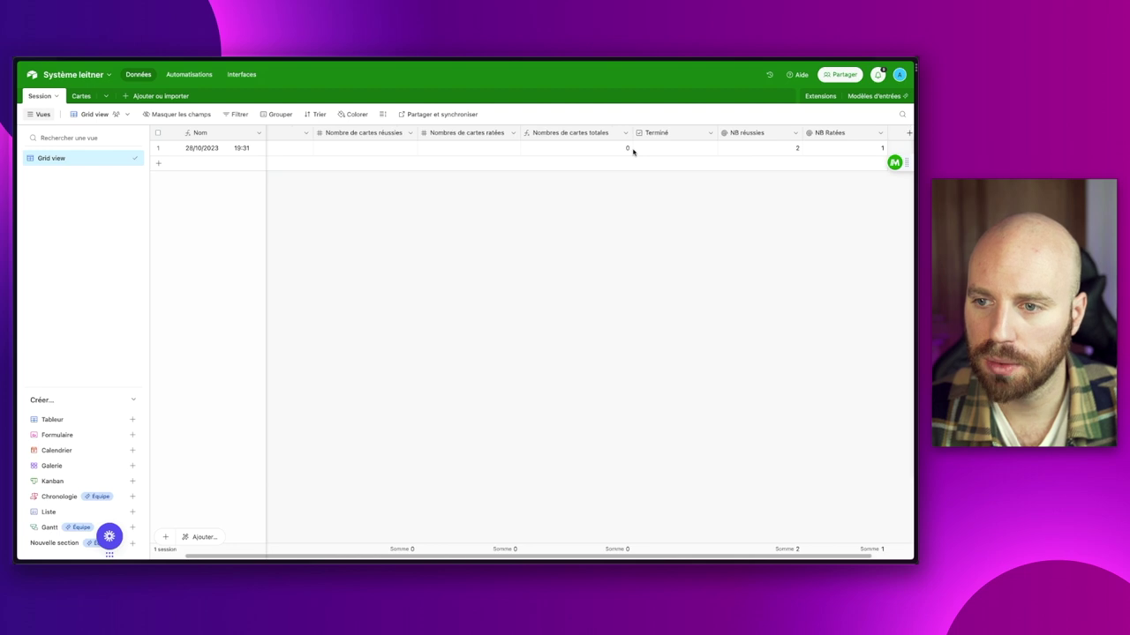
click(678, 151)
scroll(820, 240, right, 1)
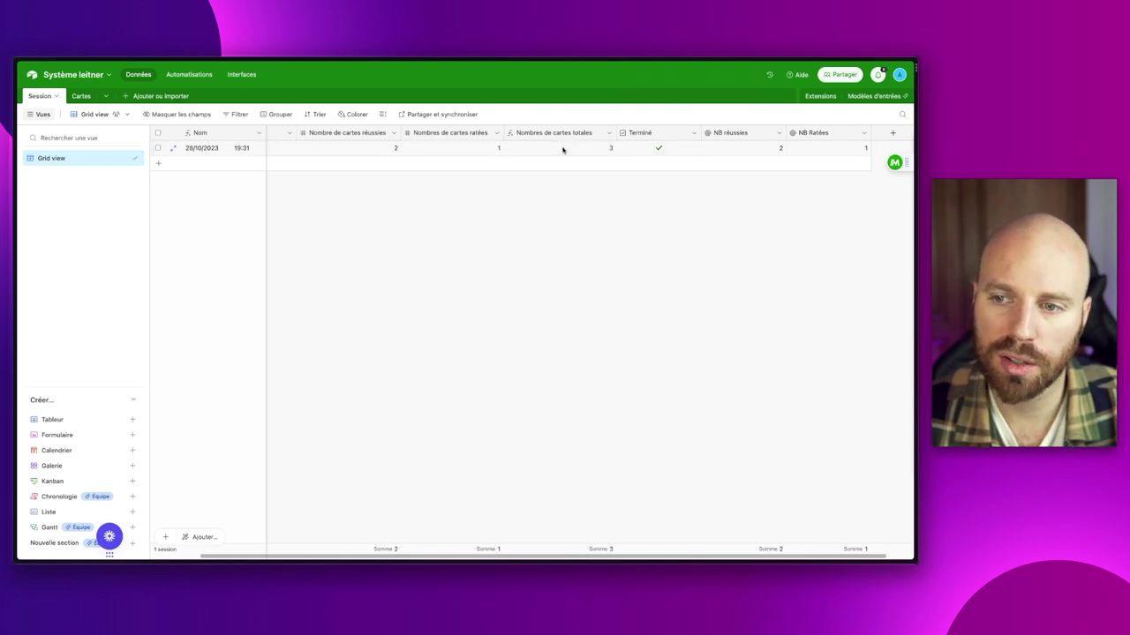
Remove the linked cards 3, 2 and 1 from the session's Cartes field.
scroll(530, 150, left, 2)
click(291, 148)
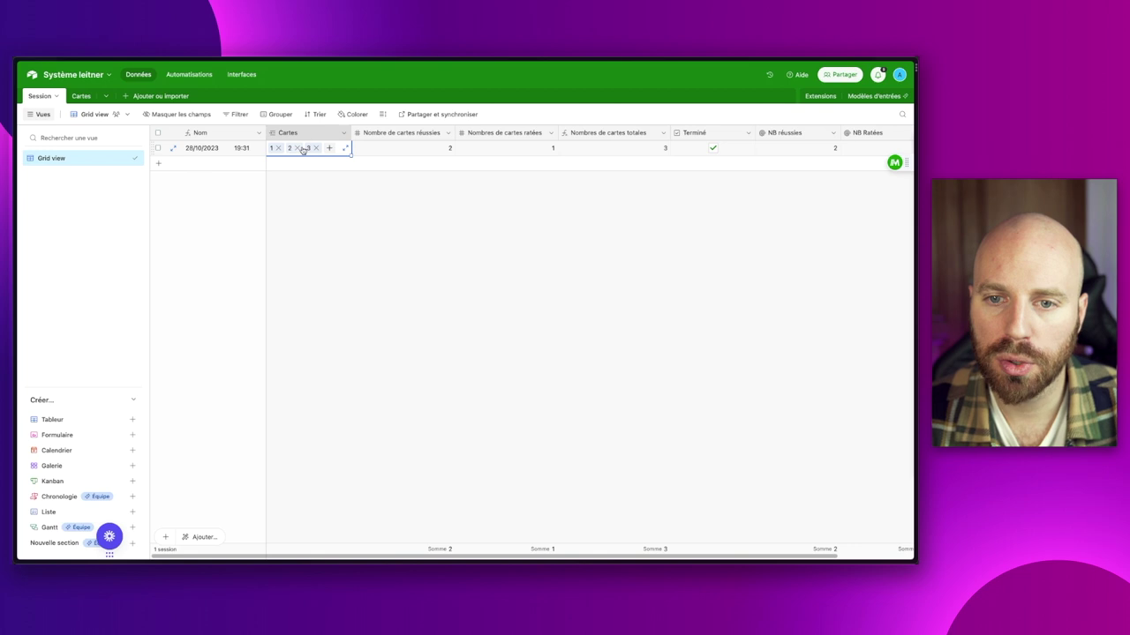
click(315, 148)
click(297, 149)
click(278, 148)
click(467, 257)
Compare the session's stored passed and failed card numbers with its NB réussies and NB Ratées counters.
scroll(618, 212, right, 2)
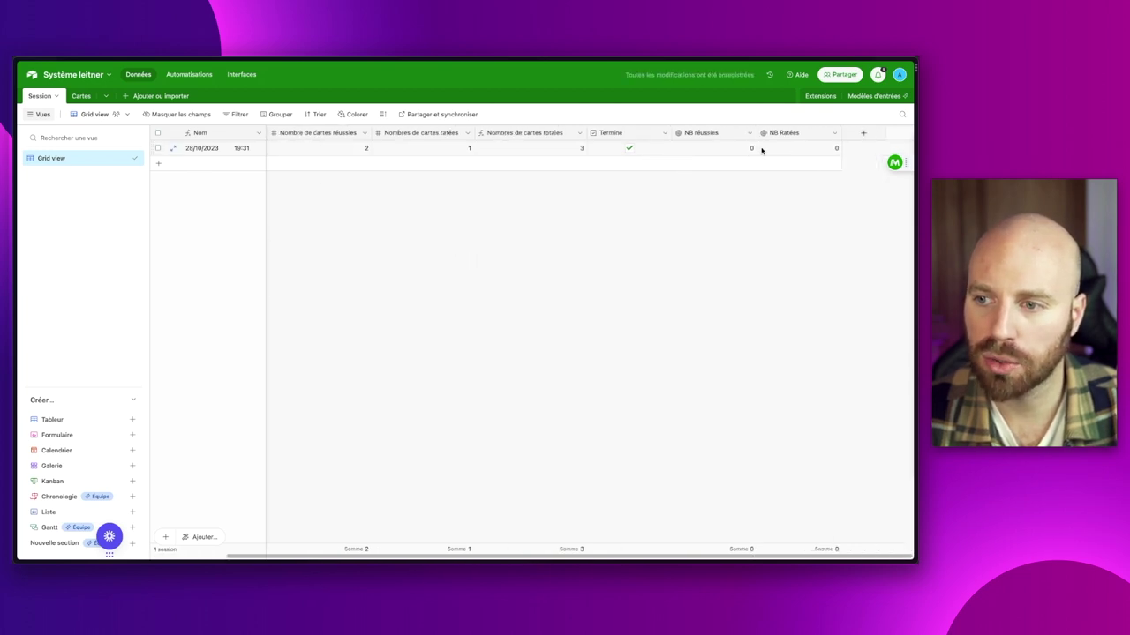
scroll(759, 148, left, 1)
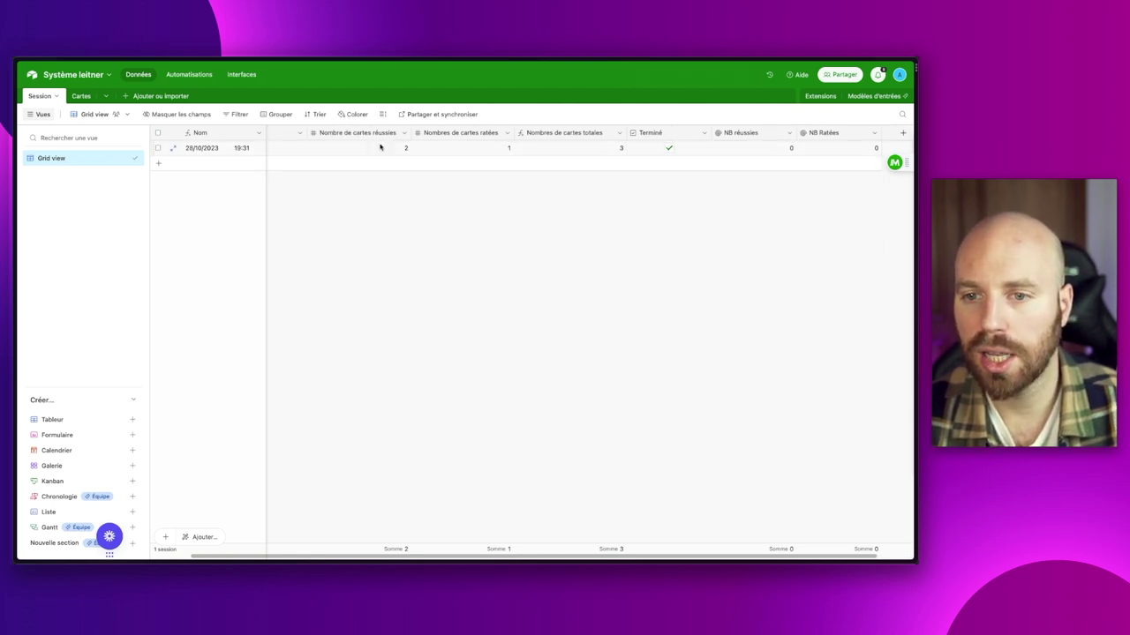
click(391, 149)
click(455, 149)
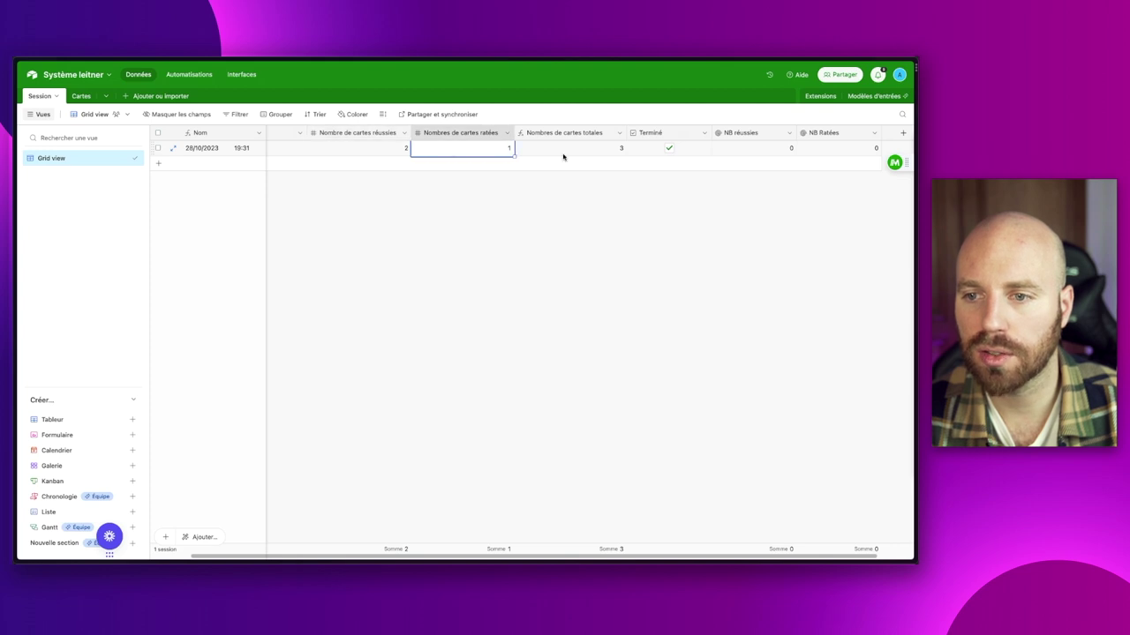
click(666, 208)
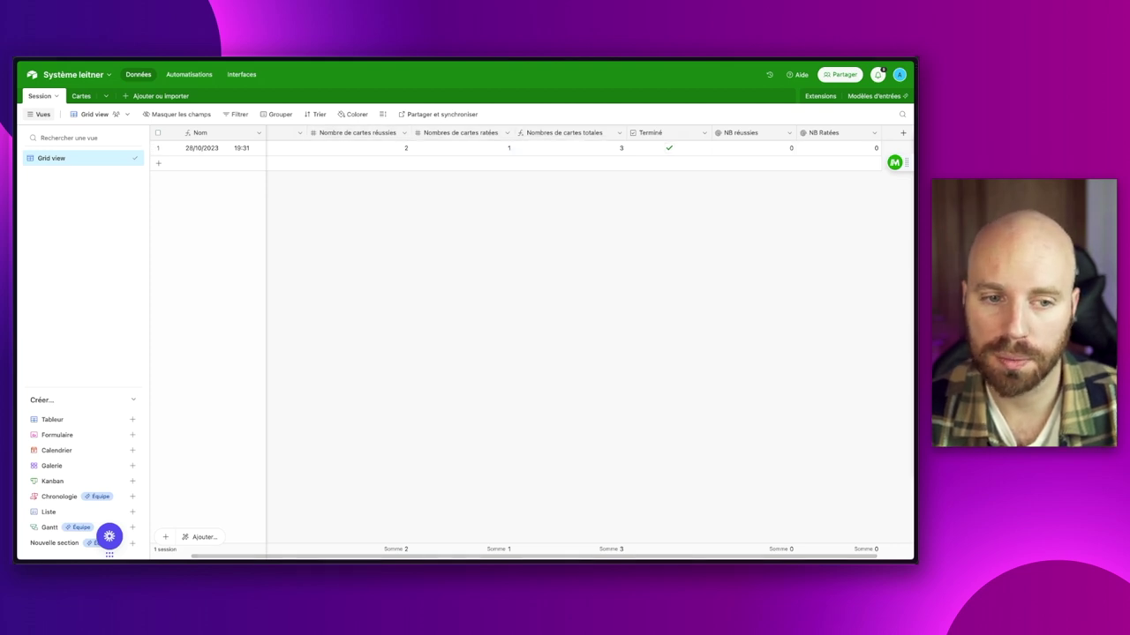
scroll(495, 300, right, 2)
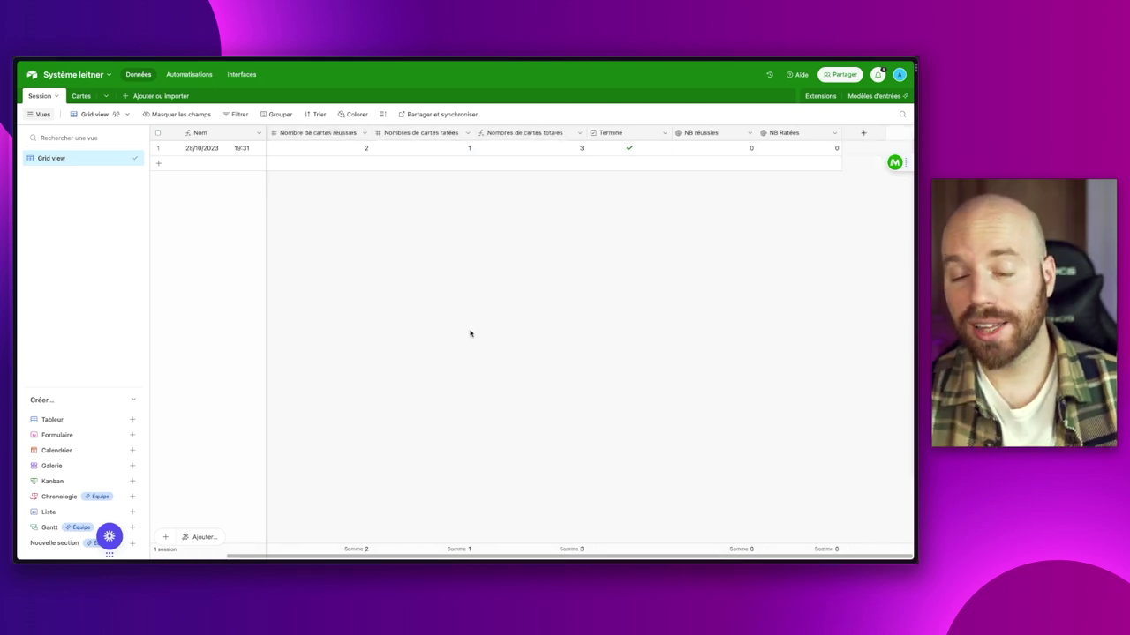
Examine the Validation, session increment and box values of the cards in the Cartes table, especially card 2.
click(79, 97)
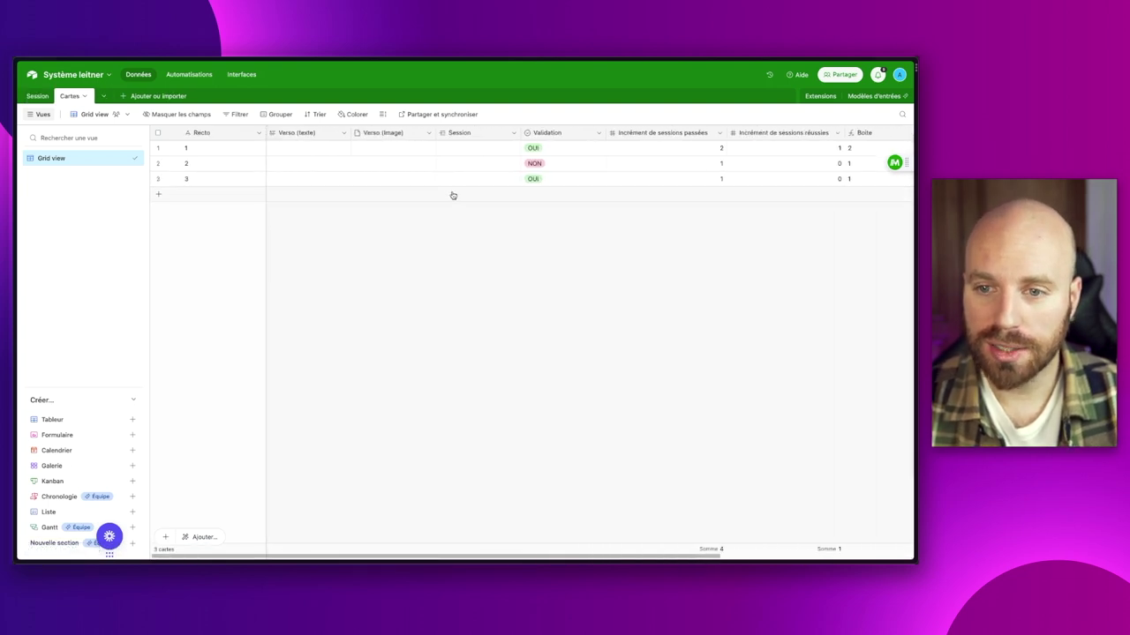
scroll(435, 198, right, 5)
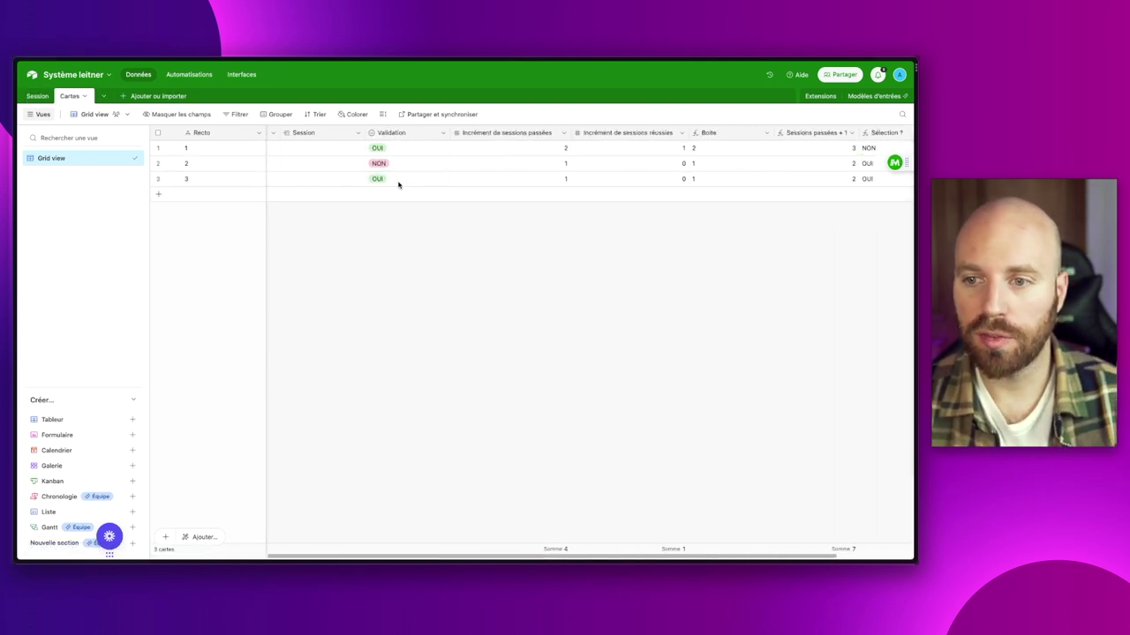
scroll(468, 181, right, 2)
drag(414, 150, 532, 182)
click(608, 273)
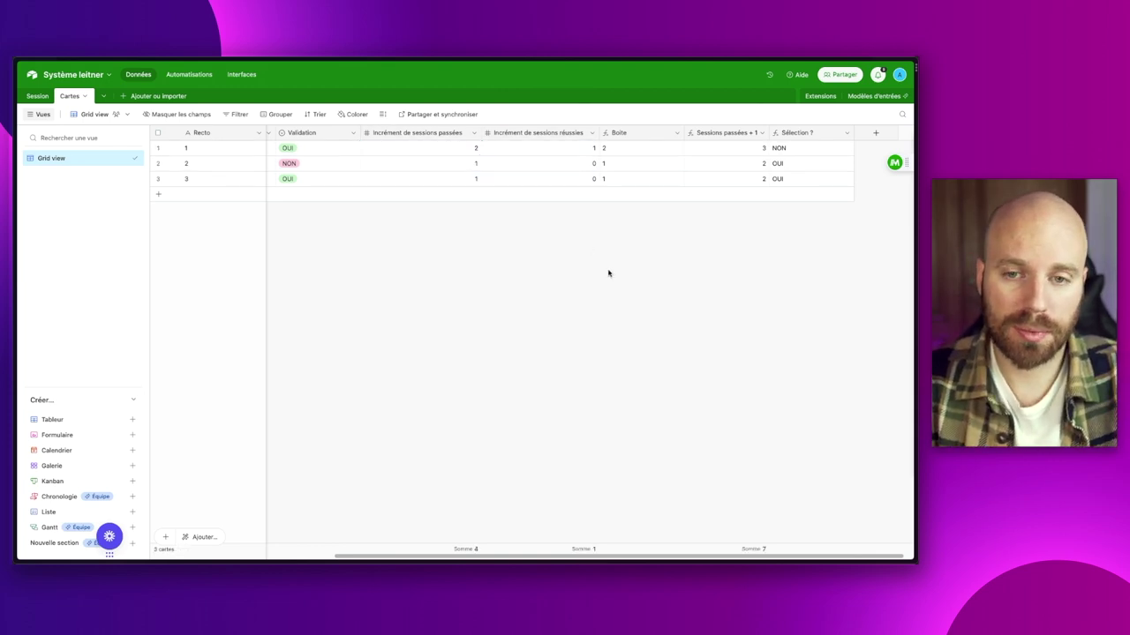
click(226, 165)
scroll(407, 279, left, 2)
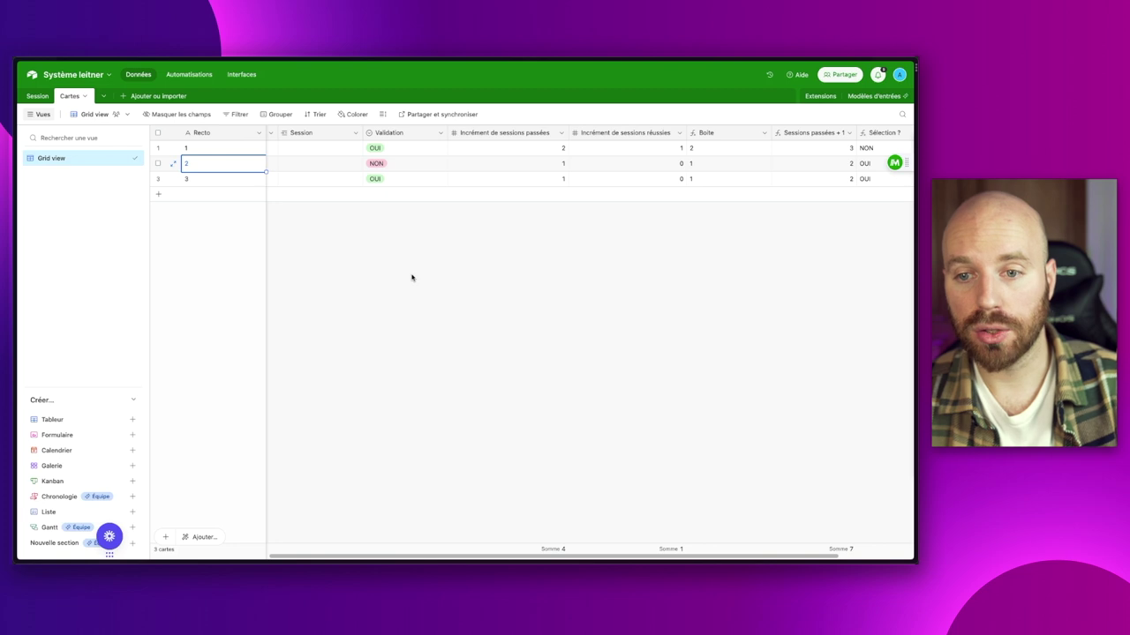
drag(530, 167, 618, 169)
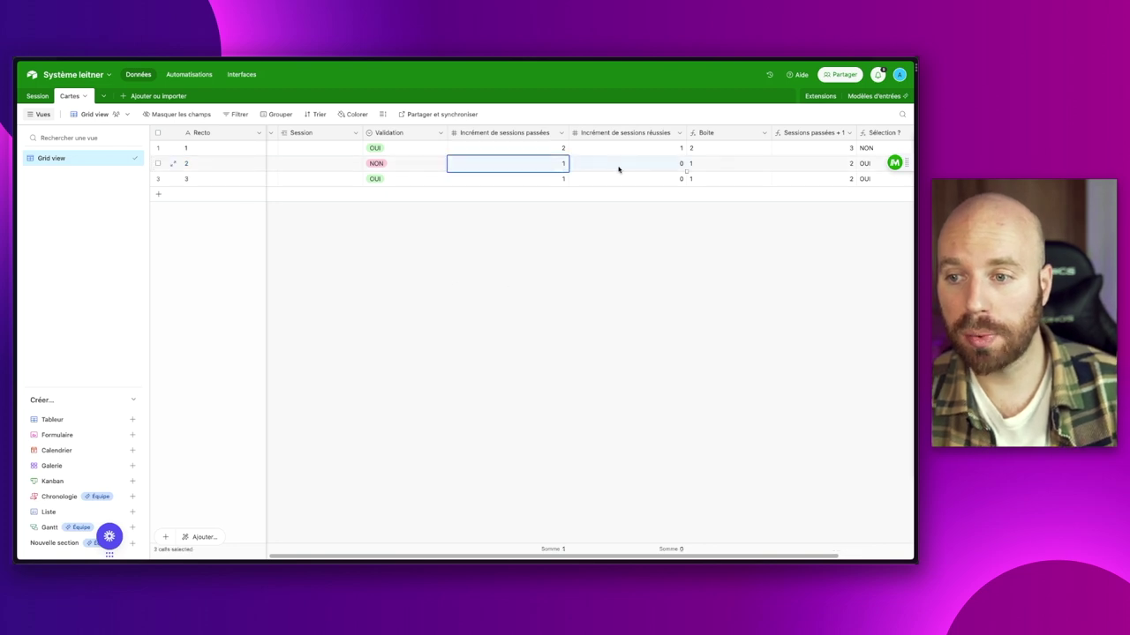
scroll(557, 165, left, 3)
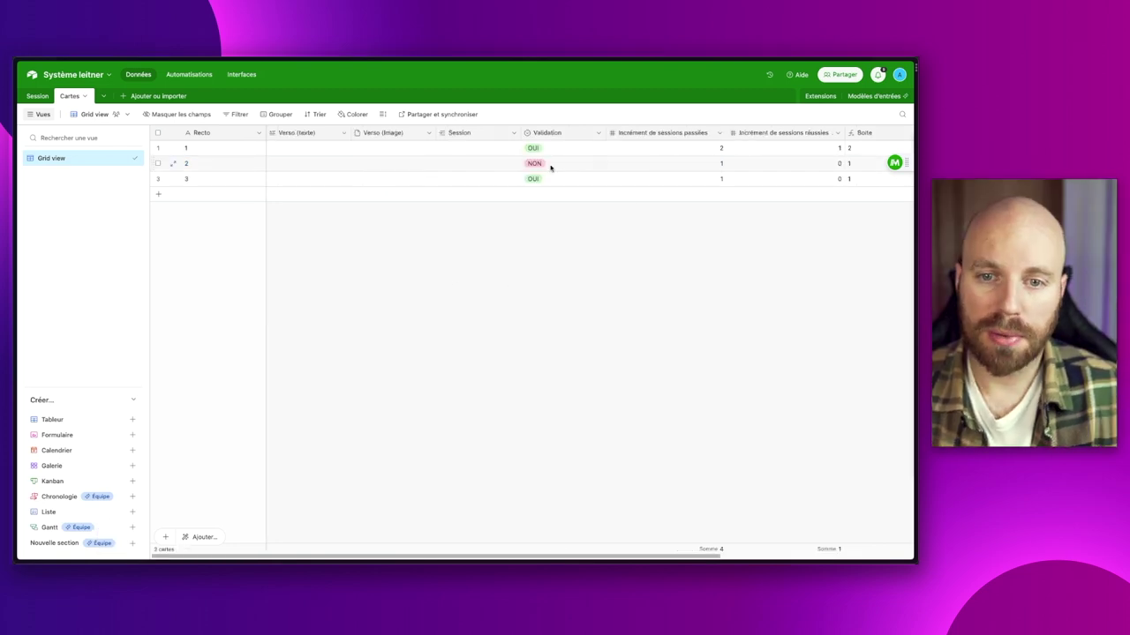
click(545, 168)
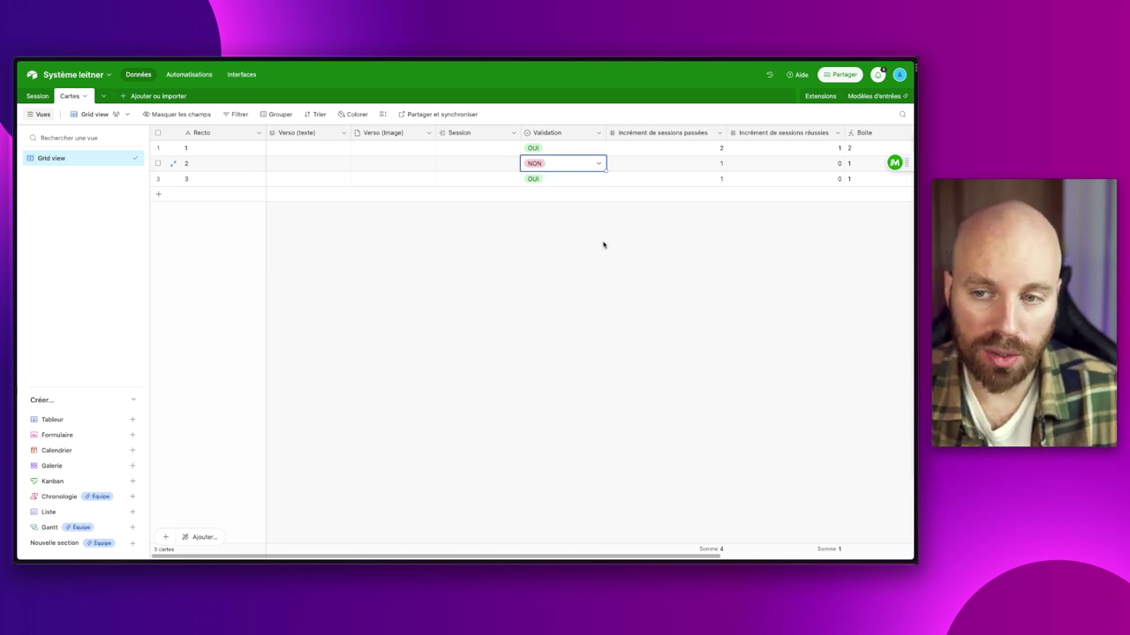
Check card 2's passed and successful session increments and card 1's Validation in the Cartes table.
scroll(604, 244, right, 5)
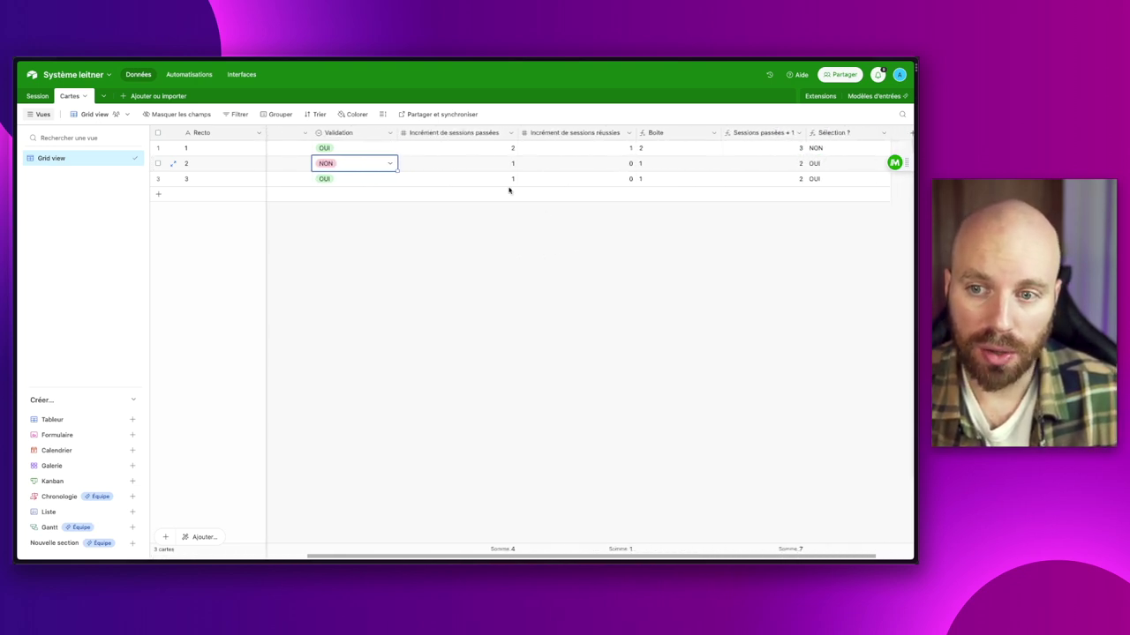
click(476, 166)
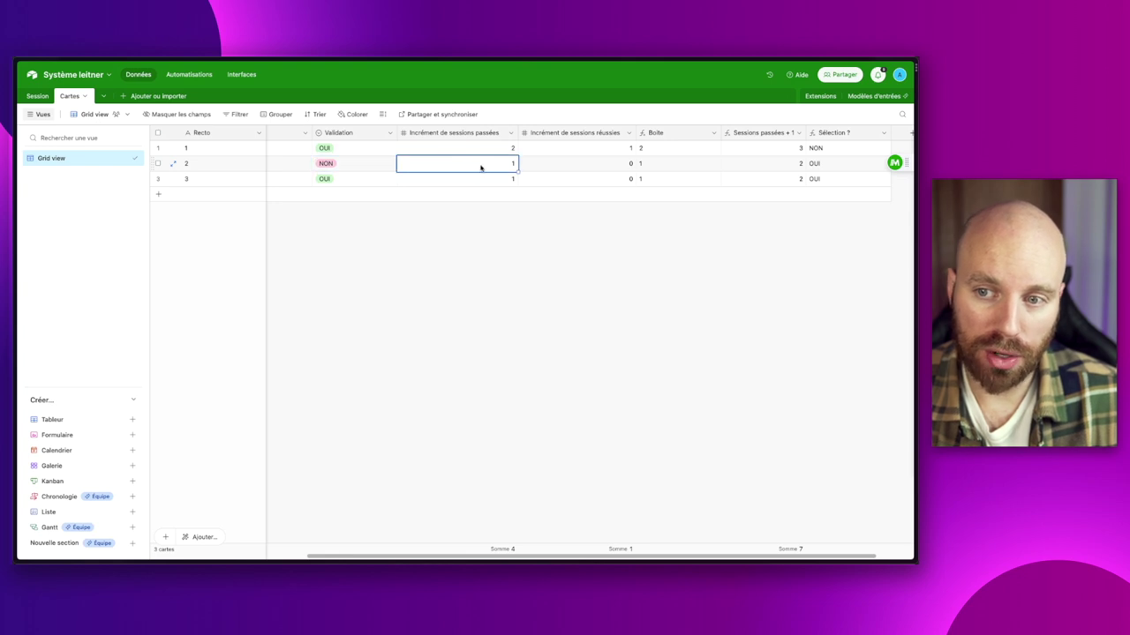
click(565, 166)
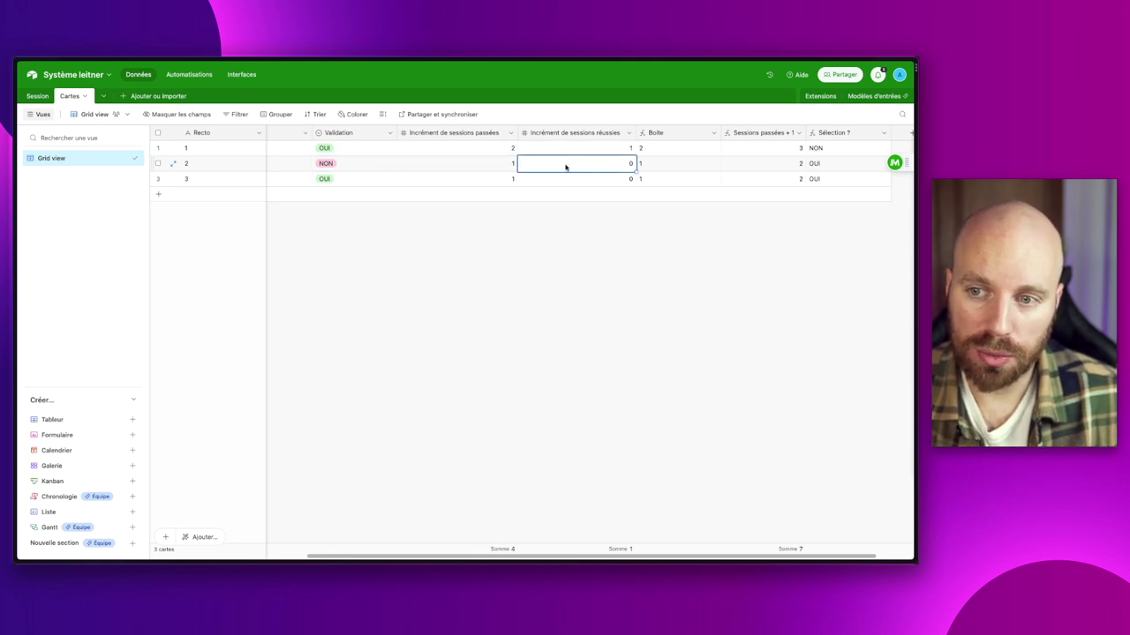
click(360, 154)
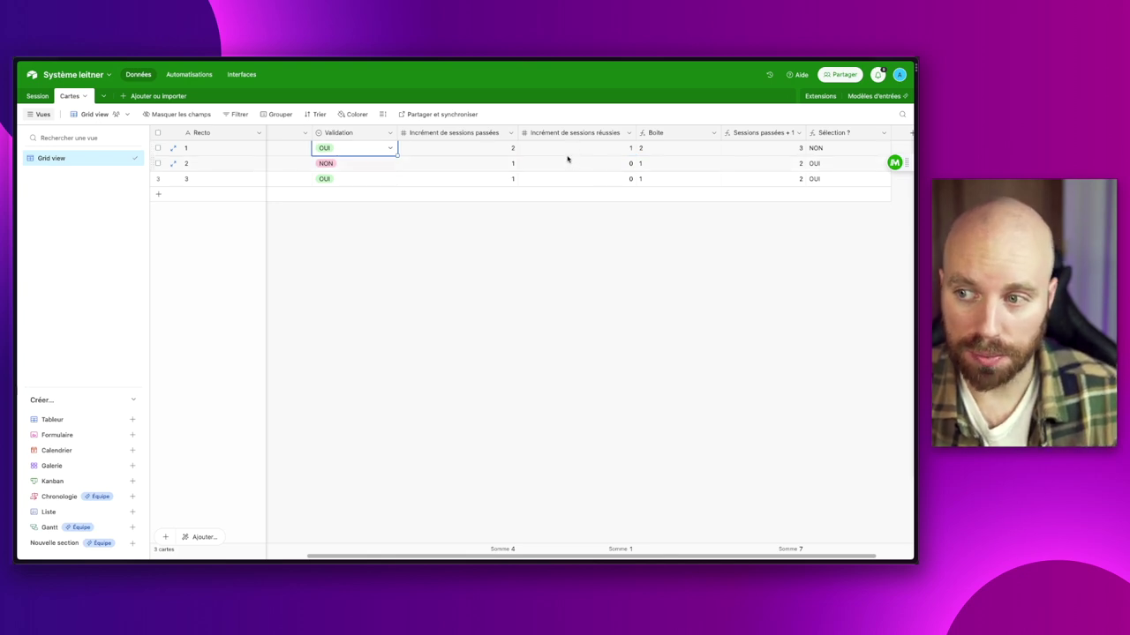
Start a new formula field in the Cartes table named "Session terminée : incrément passé".
scroll(568, 159, right, 2)
click(863, 133)
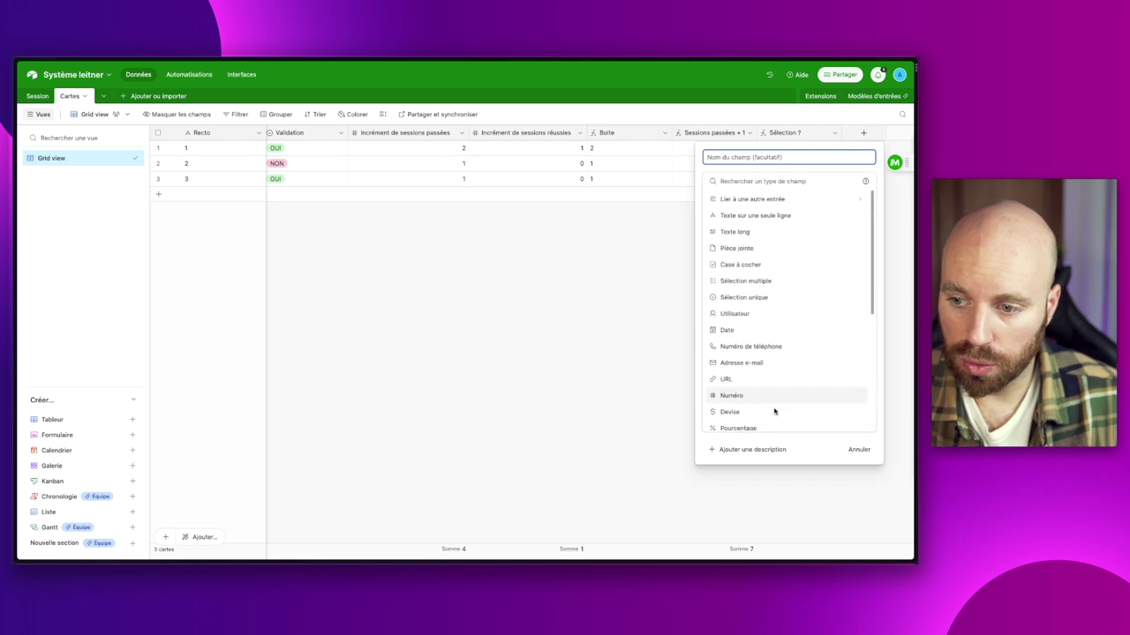
scroll(761, 383, down, 10)
scroll(754, 370, up, 1)
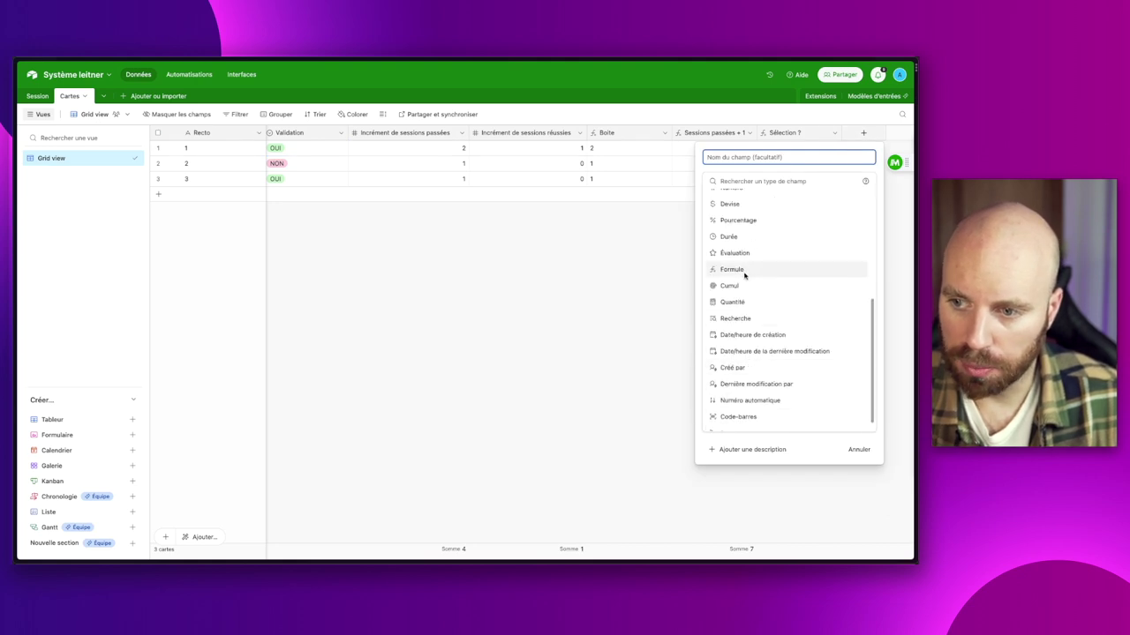
click(745, 270)
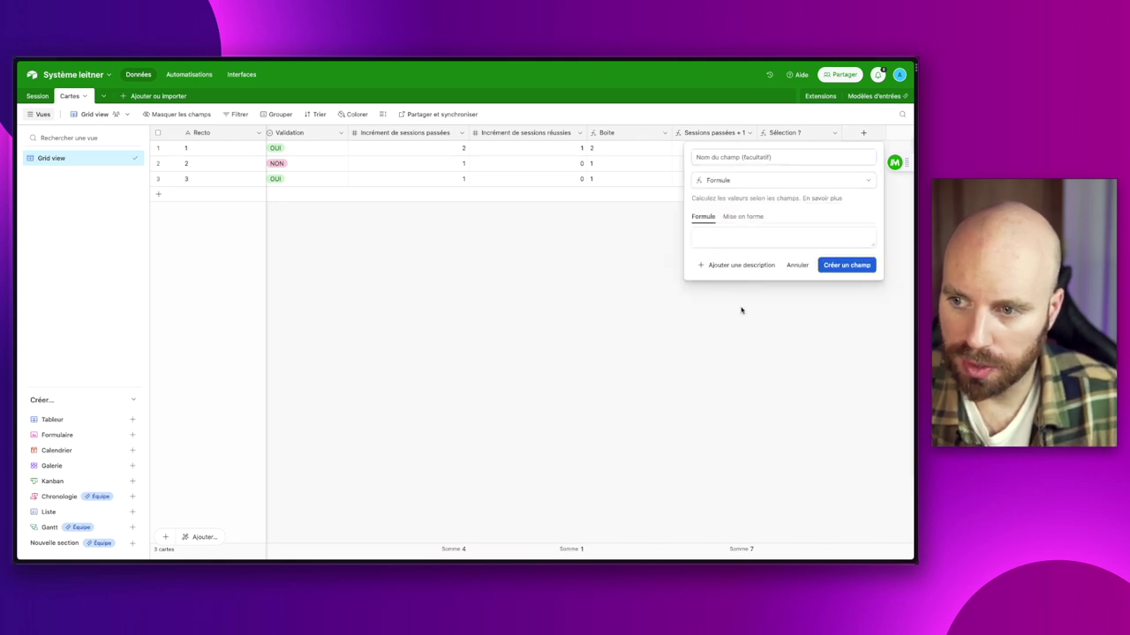
click(720, 156)
text(Session terminée : incrément pa)
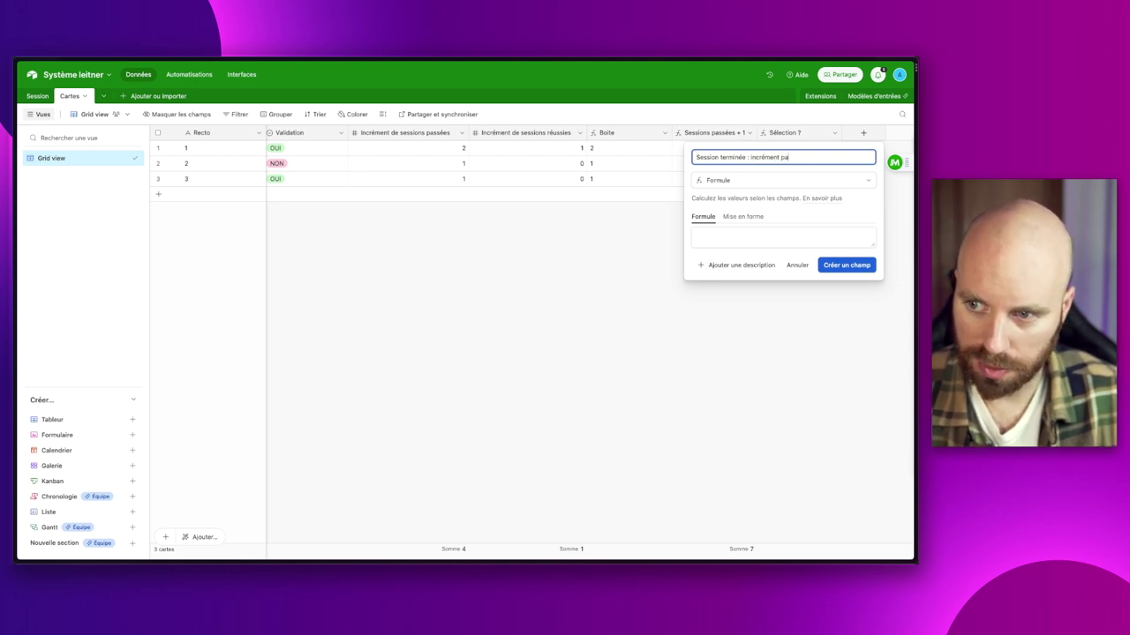
Enter the formula if(Validation="OUI",{Incrément de sessions passées},0) and create the field.
click(730, 237)
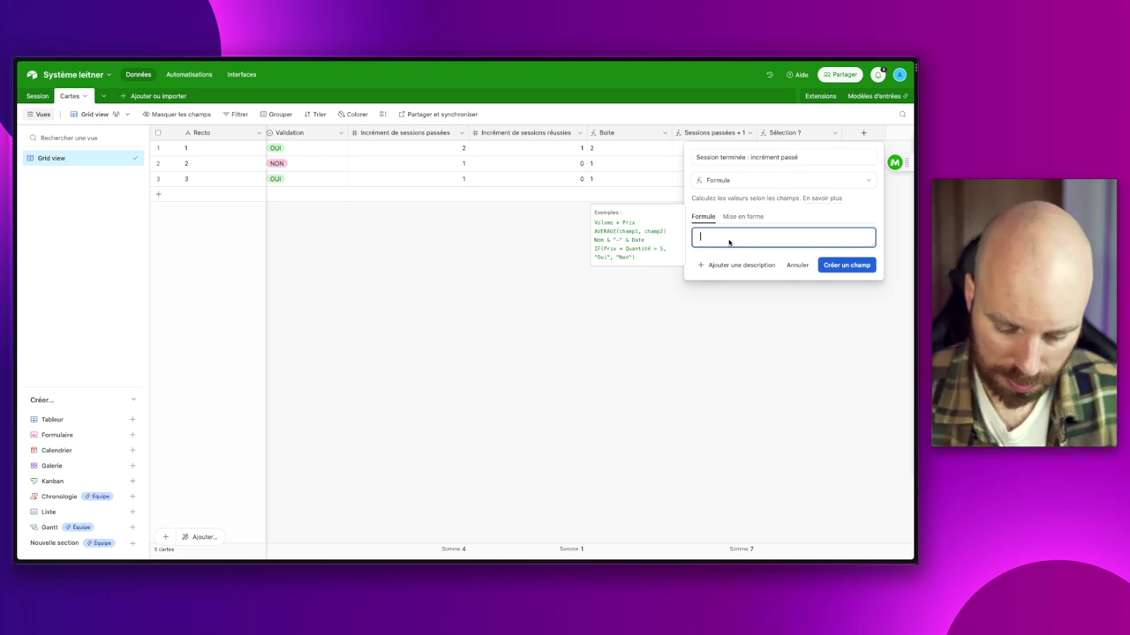
text(IF({v)
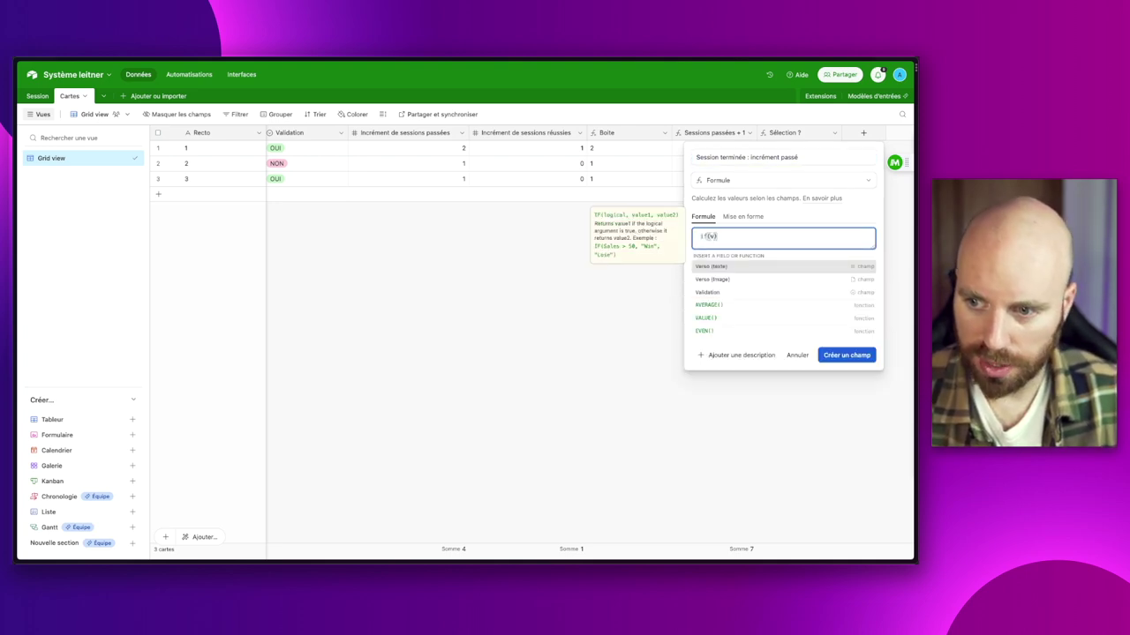
text(alidation)
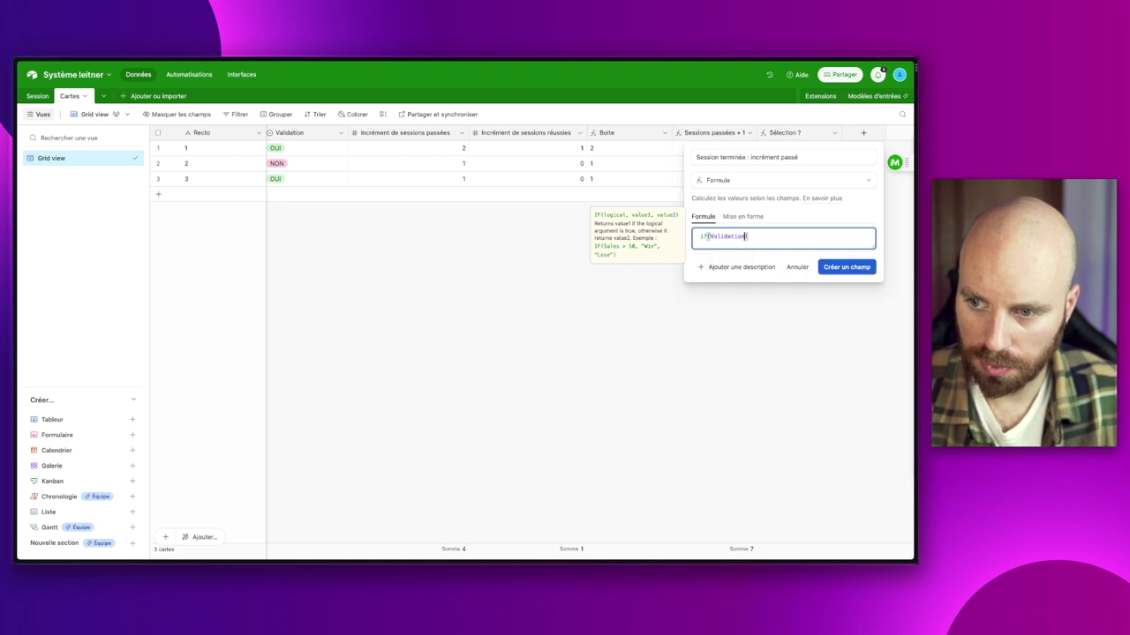
text(="OUI")
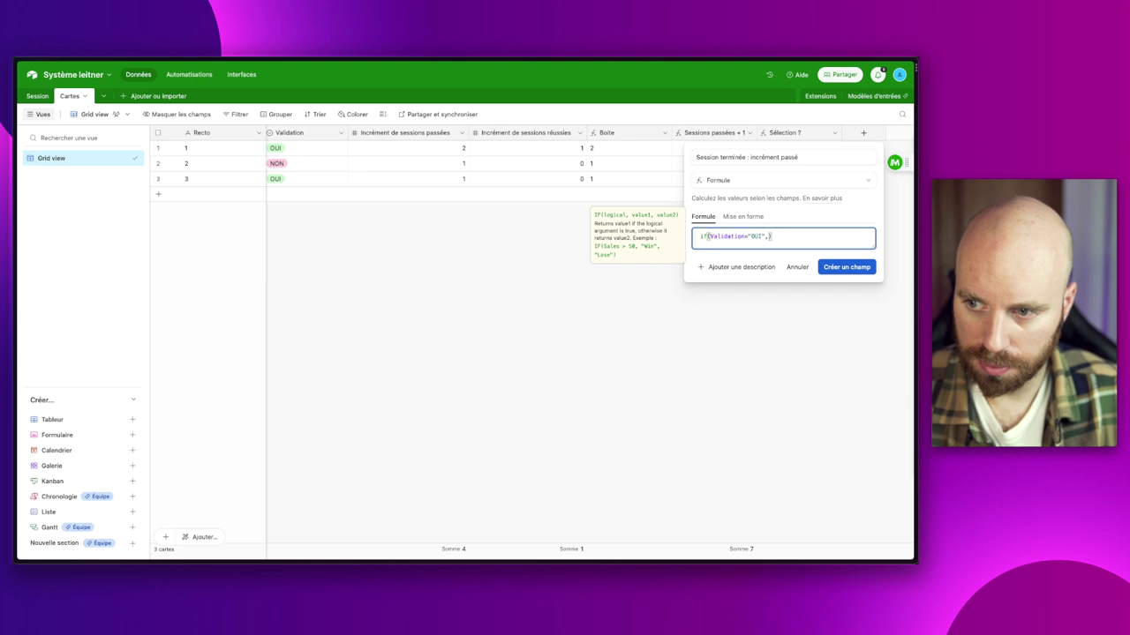
text(,incr)
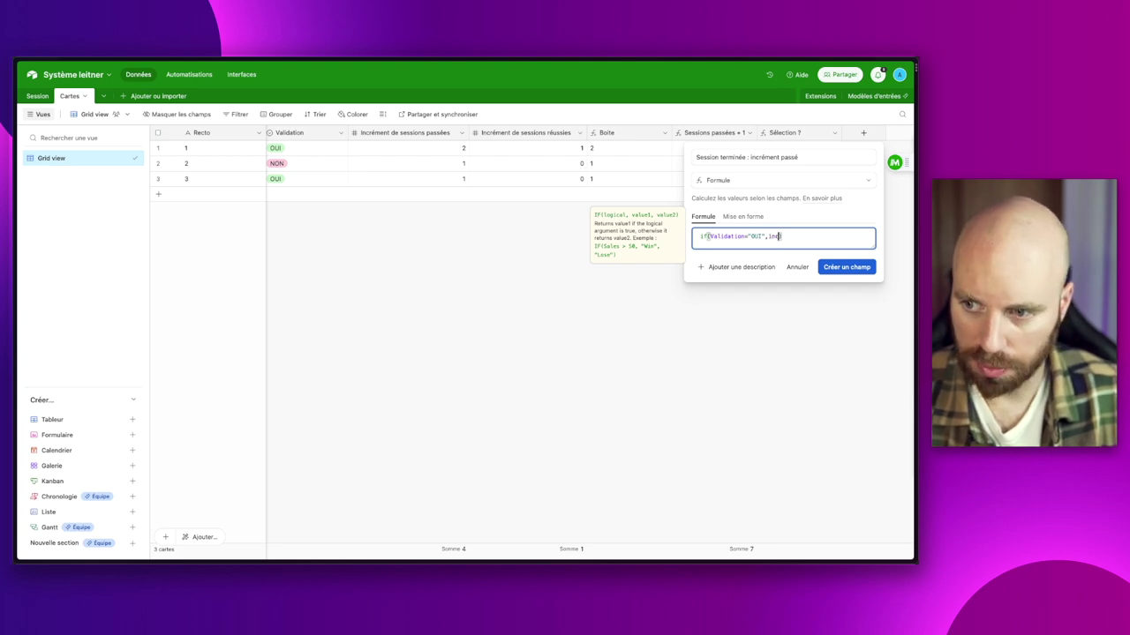
key(Return)
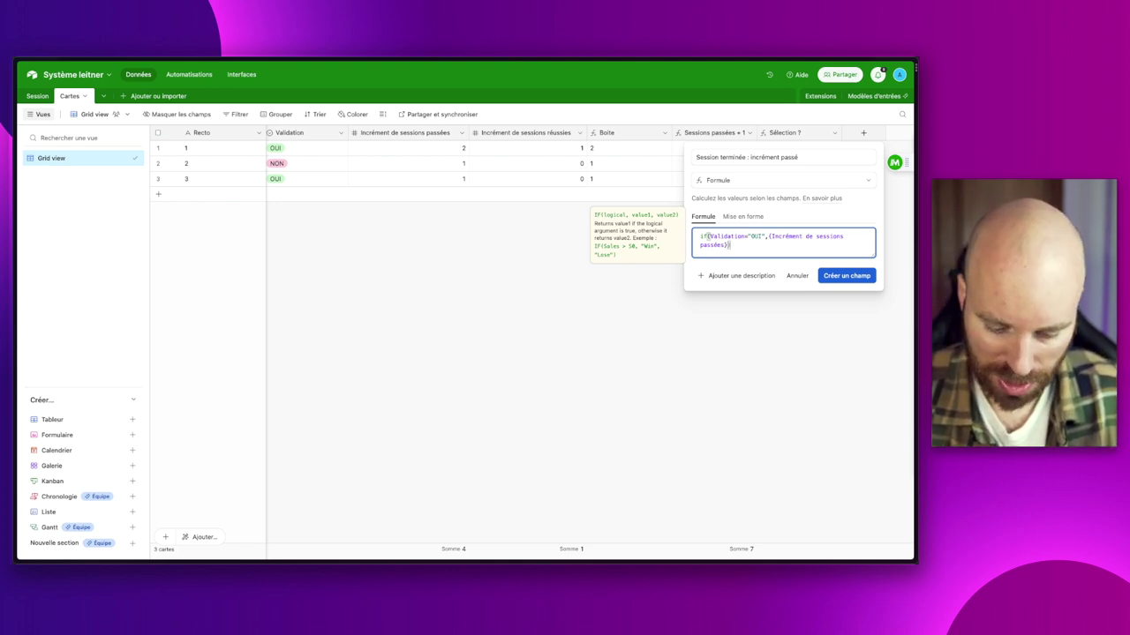
text(,0)
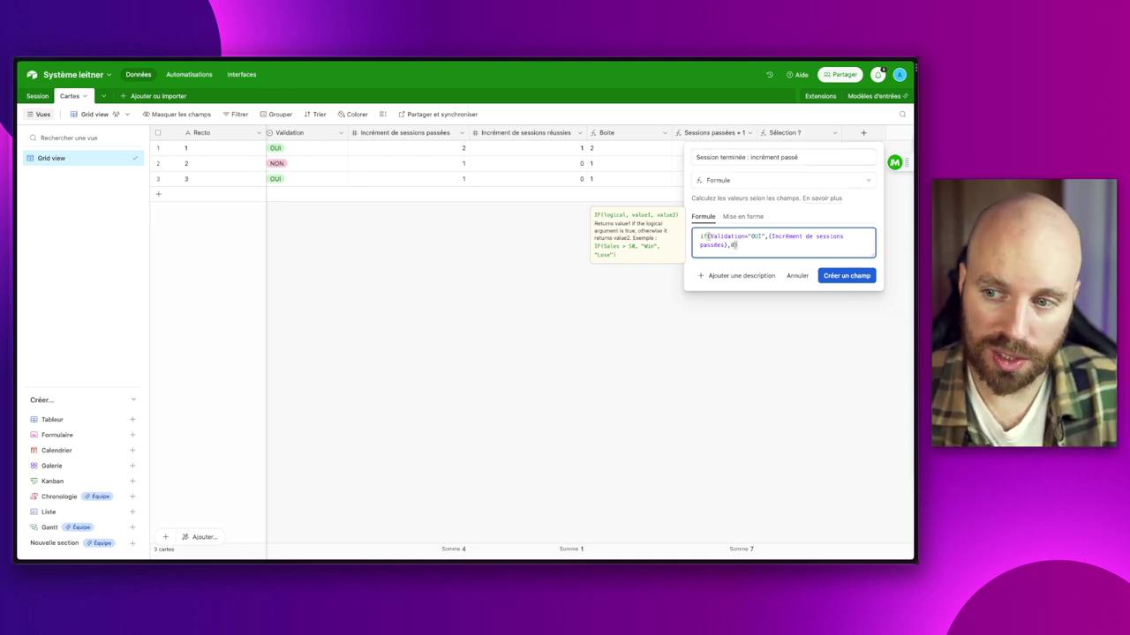
click(842, 275)
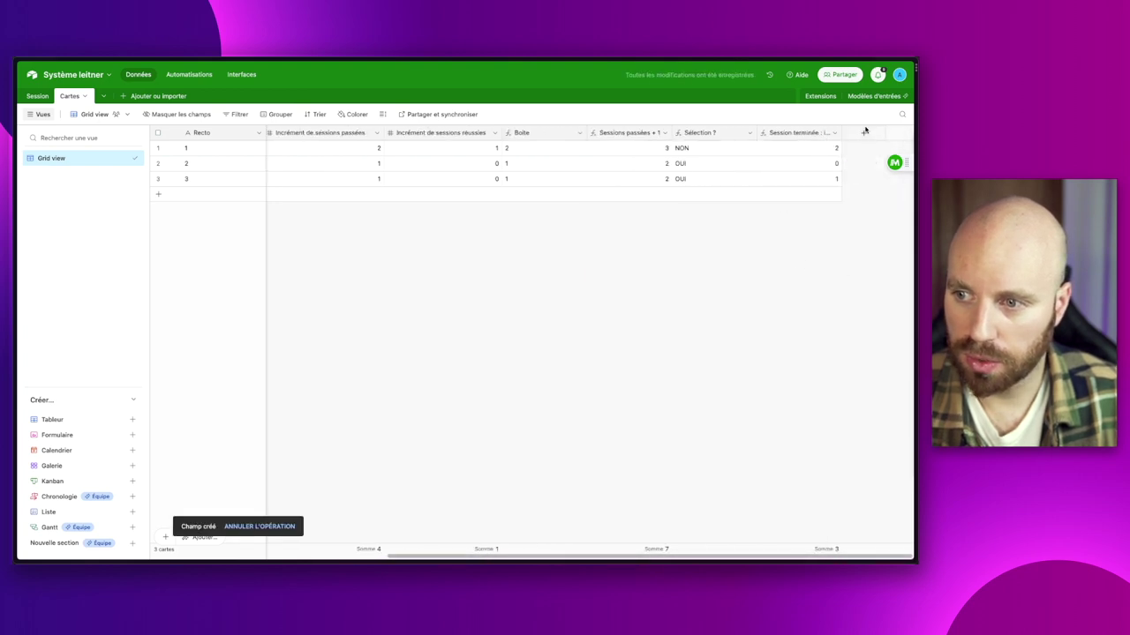
Start another formula field in the Cartes table named "Session terminée : incrément de sessions réussies".
click(865, 132)
scroll(791, 335, down, 5)
click(780, 338)
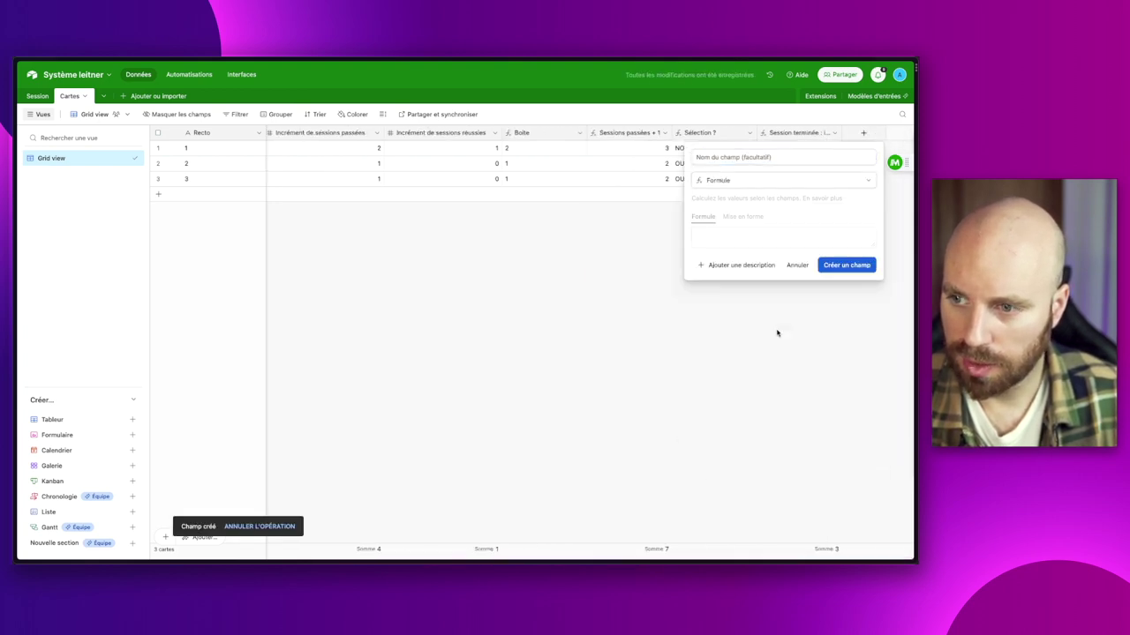
click(772, 158)
text(Sess)
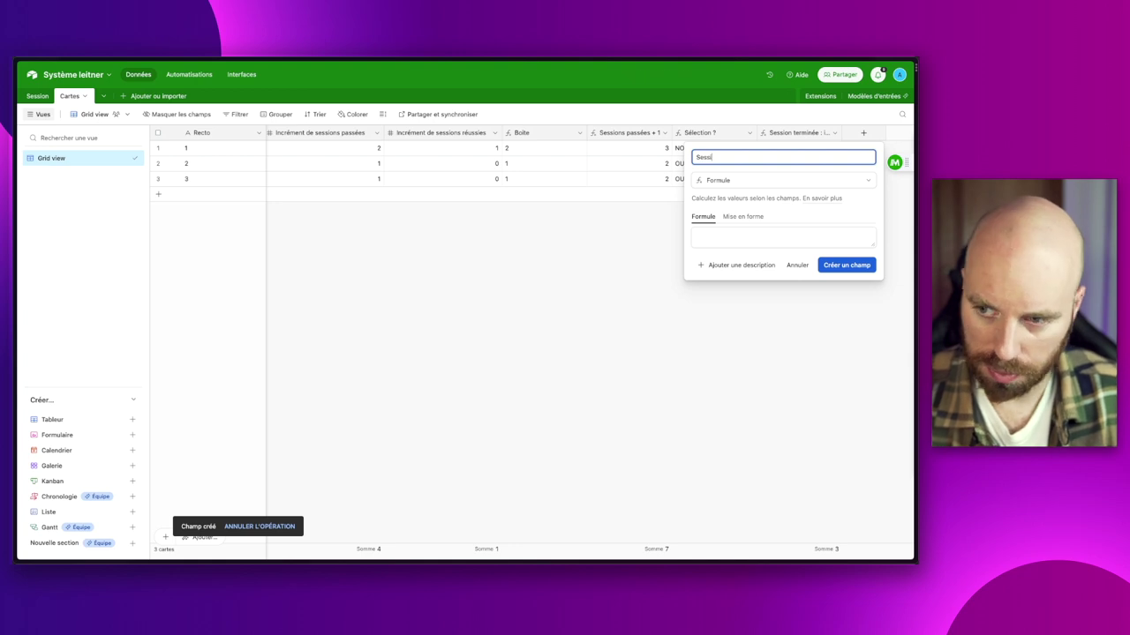
text(ion terminée : incrément de sessions réussies)
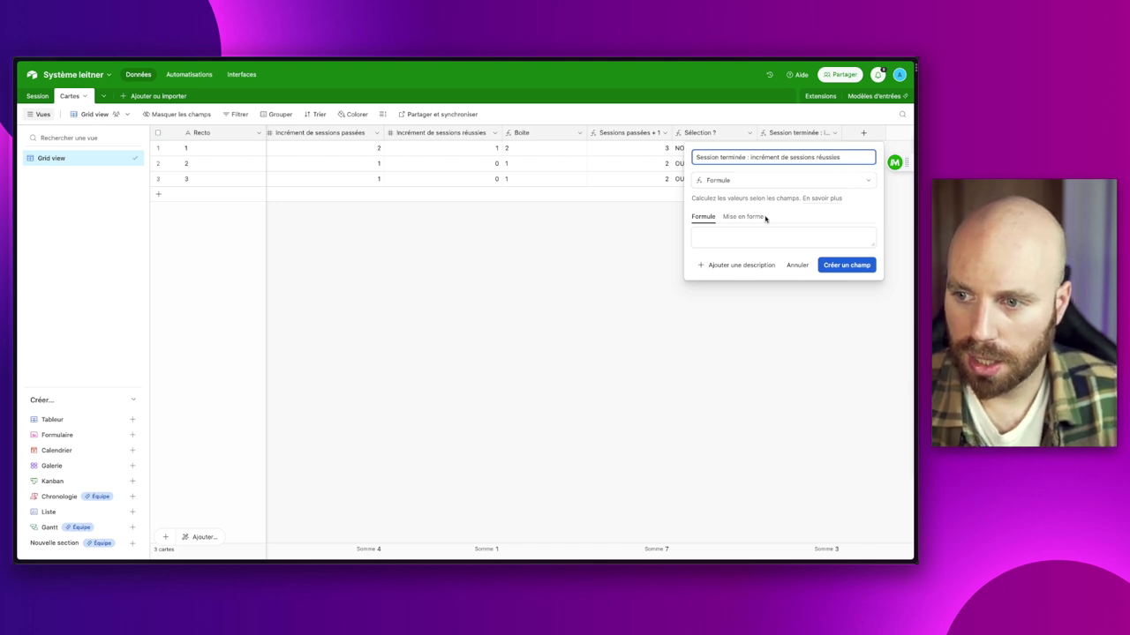
Enter the formula if(Validation="OUI",{Incrément de sessions réussies}+1,0) and create the field.
click(738, 238)
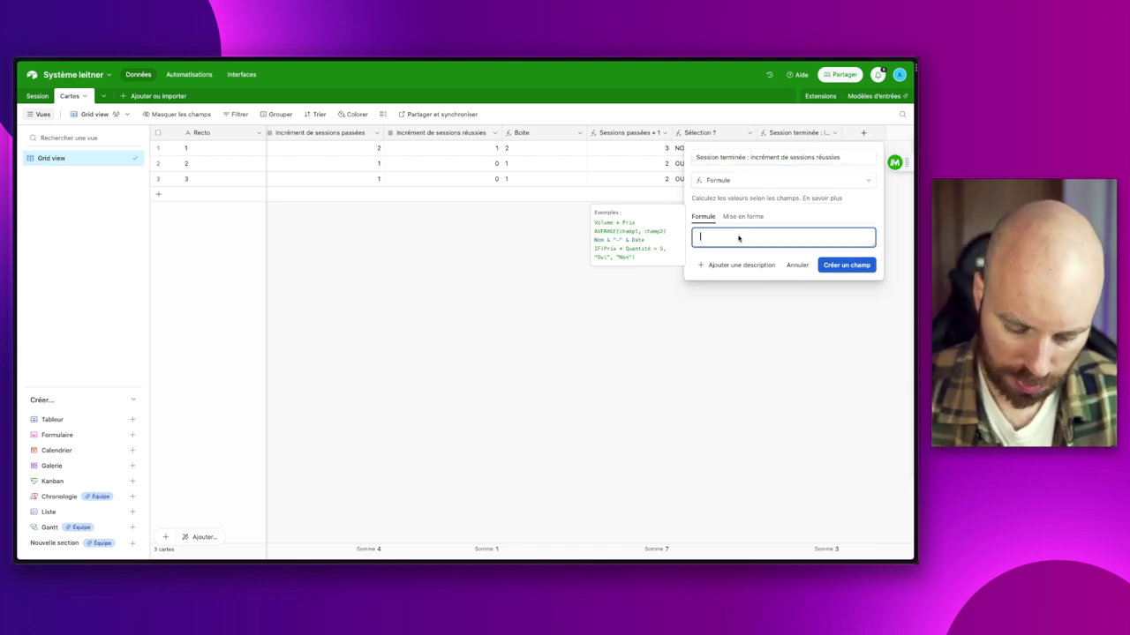
text({F(Validation)
key(Tab)
text(="OUI",incr)
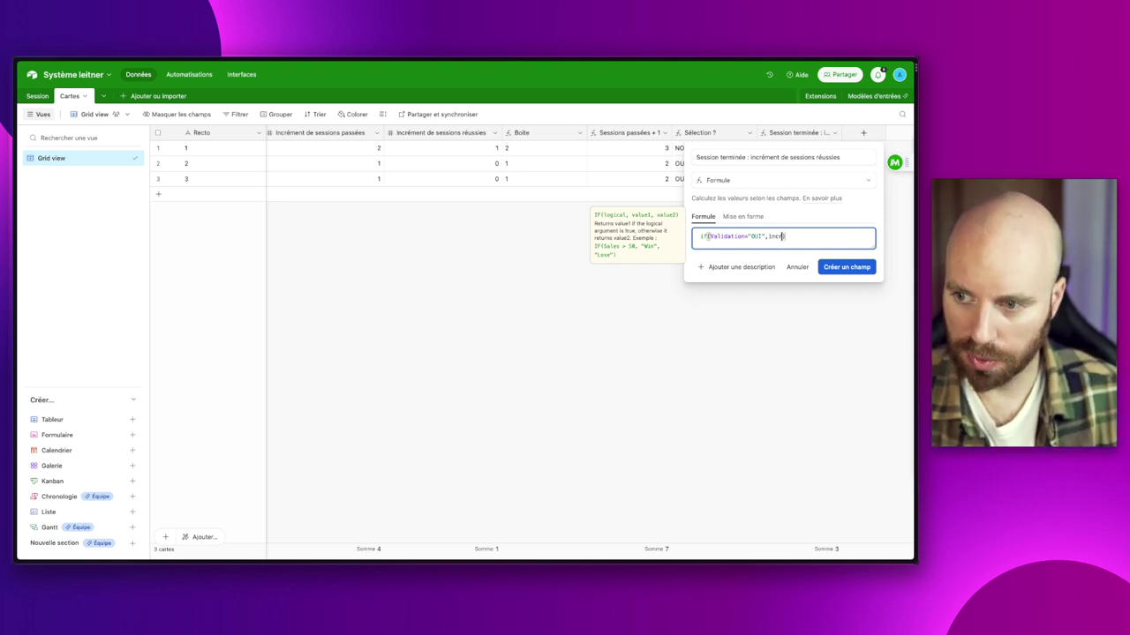
key(Down)
key(Return)
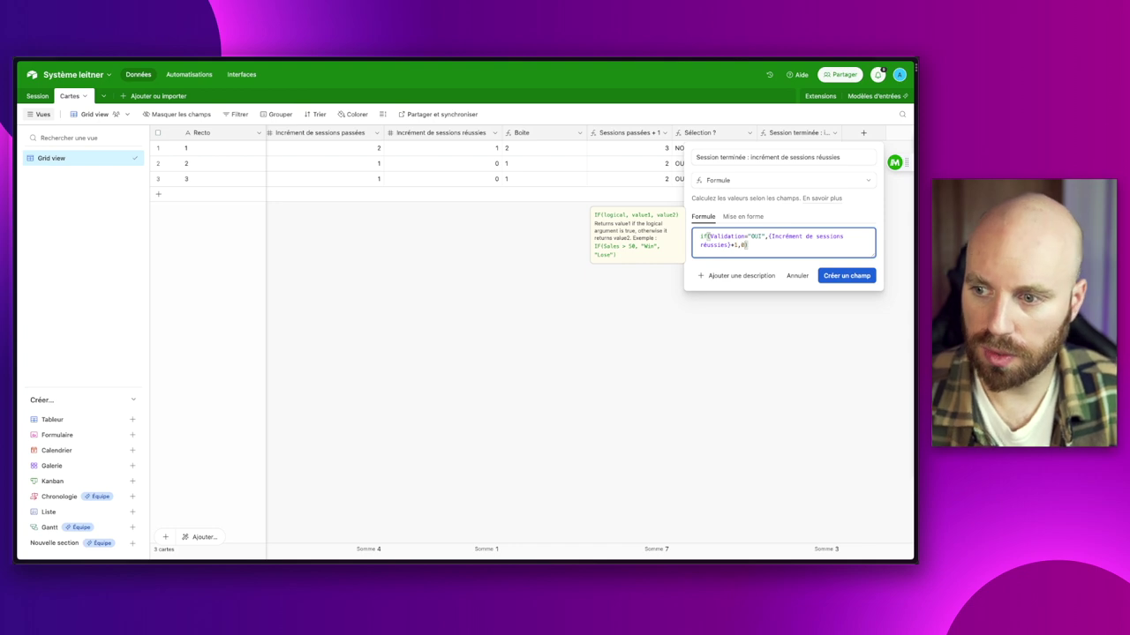
click(845, 274)
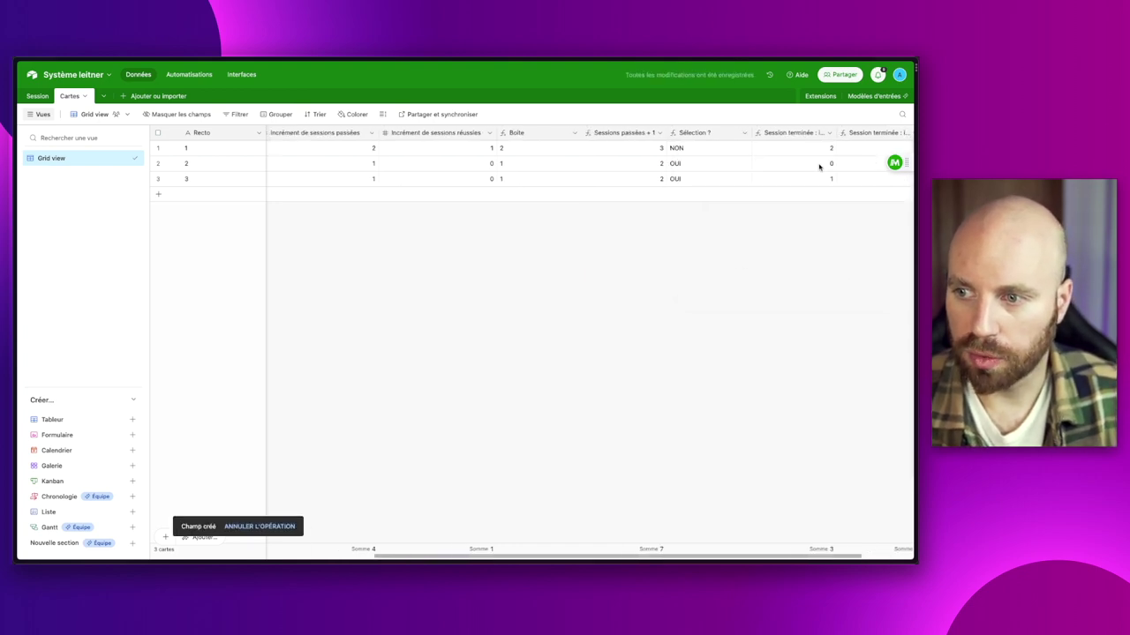
Set card 1's Validation to NON and back to OUI to test the new formula fields.
scroll(680, 154, left, 5)
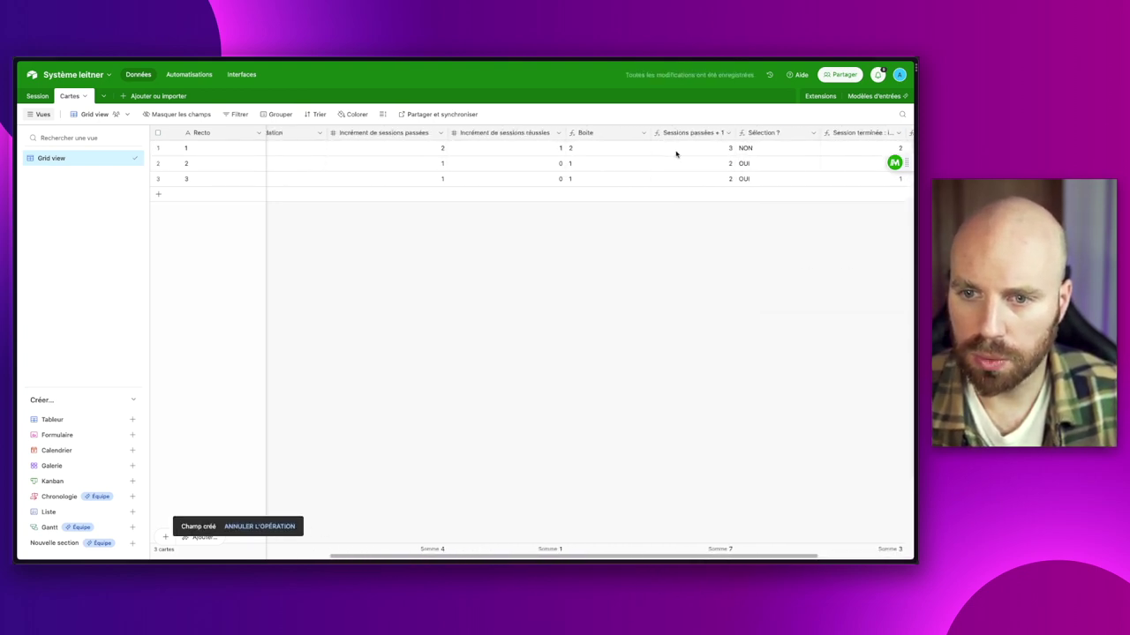
scroll(365, 146, left, 4)
click(445, 147)
click(454, 148)
click(454, 217)
scroll(459, 172, right, 5)
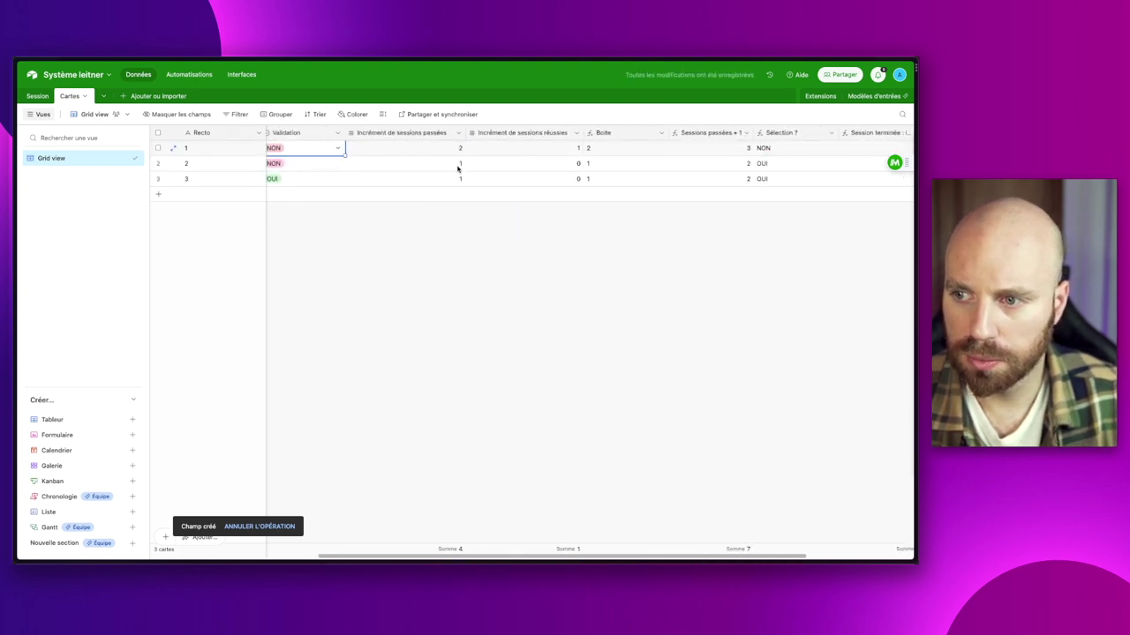
scroll(524, 148, left, 5)
click(340, 149)
click(332, 148)
click(319, 194)
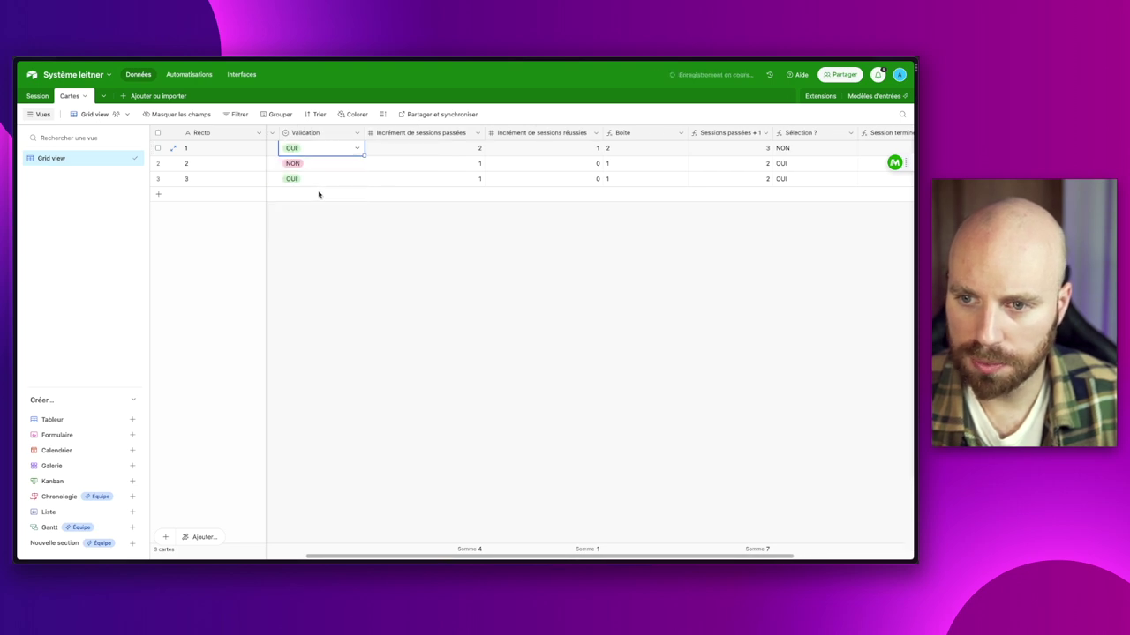
Compare card 1's passed and successful session increments with its two "Session terminée" formula values.
scroll(328, 192, right, 4)
scroll(336, 150, right, 3)
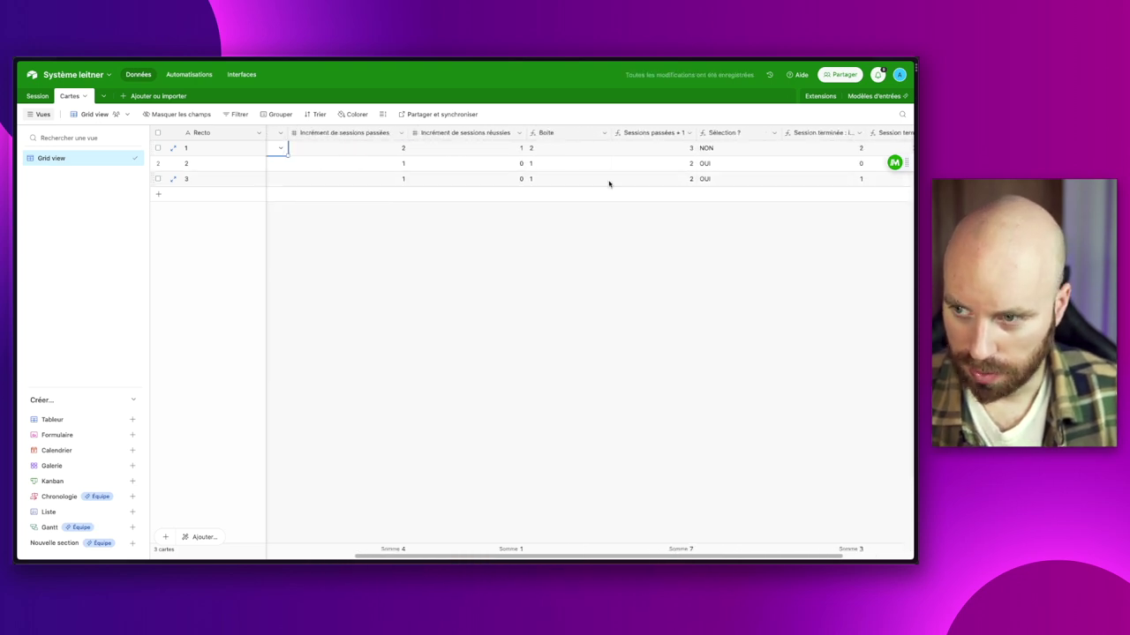
click(710, 150)
scroll(564, 163, left, 5)
click(448, 149)
scroll(529, 163, right, 4)
click(801, 150)
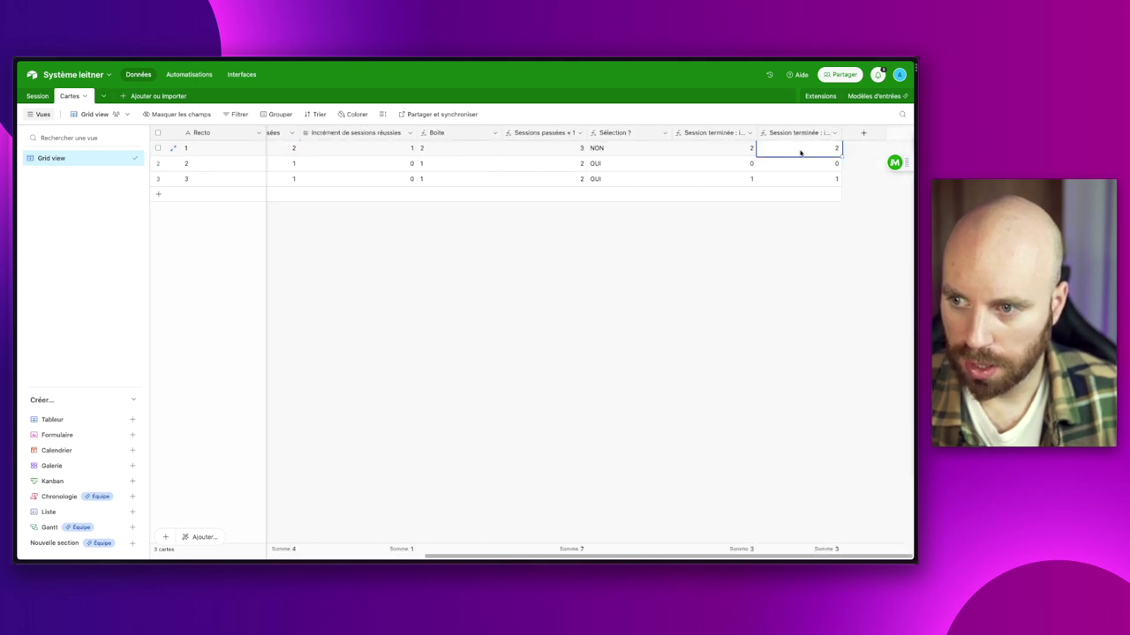
drag(841, 132, 877, 132)
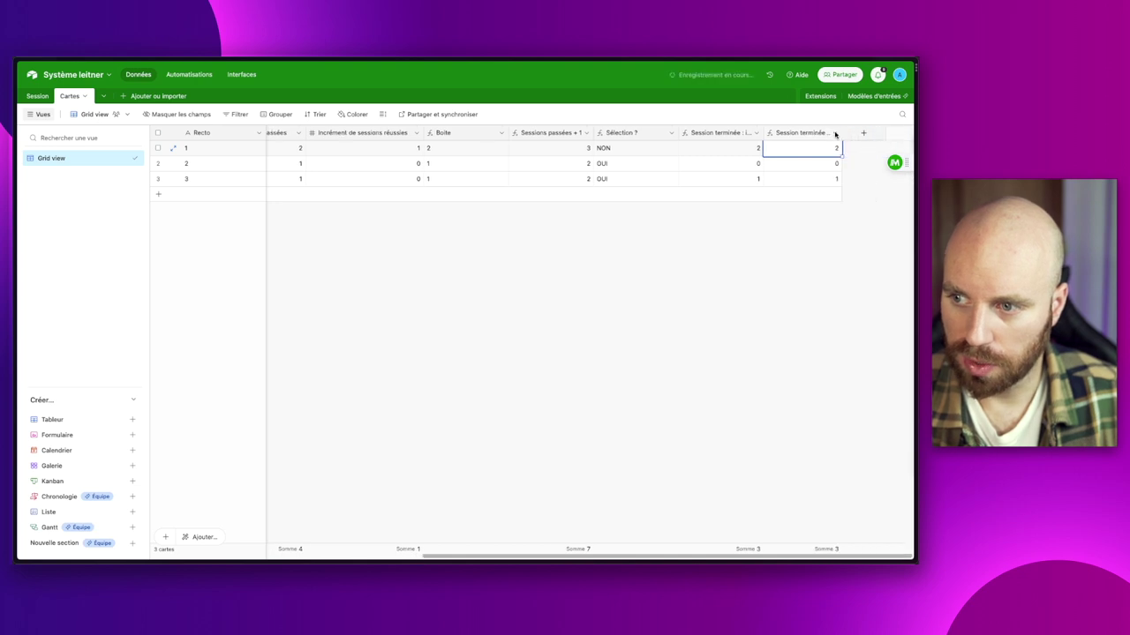
scroll(547, 163, left, 3)
click(479, 150)
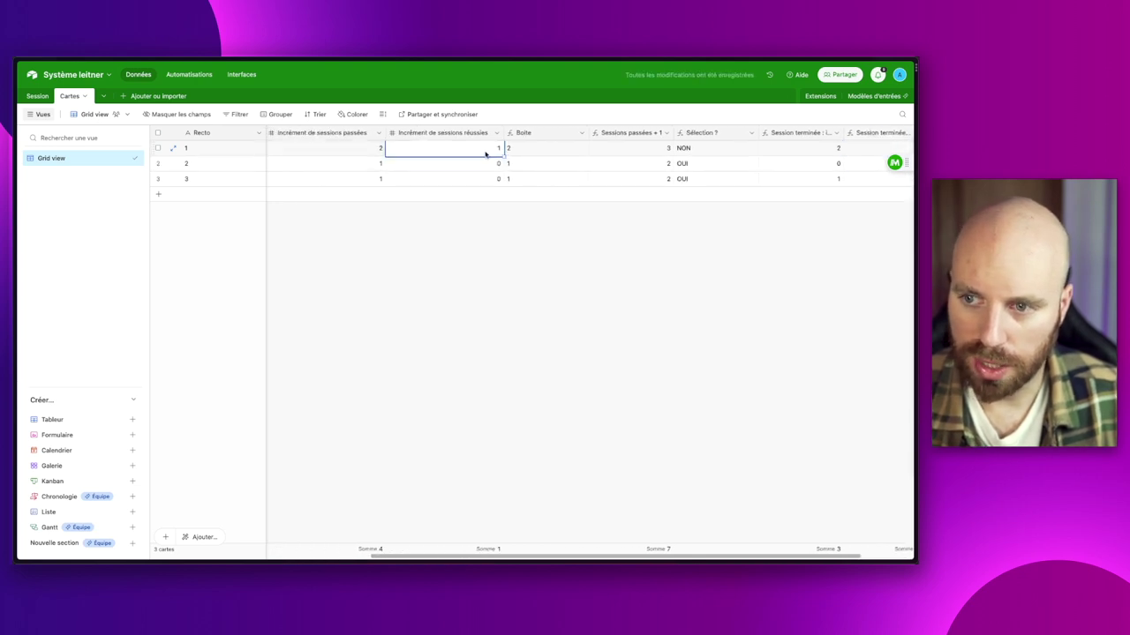
click(578, 277)
scroll(574, 238, right, 3)
scroll(537, 229, left, 1)
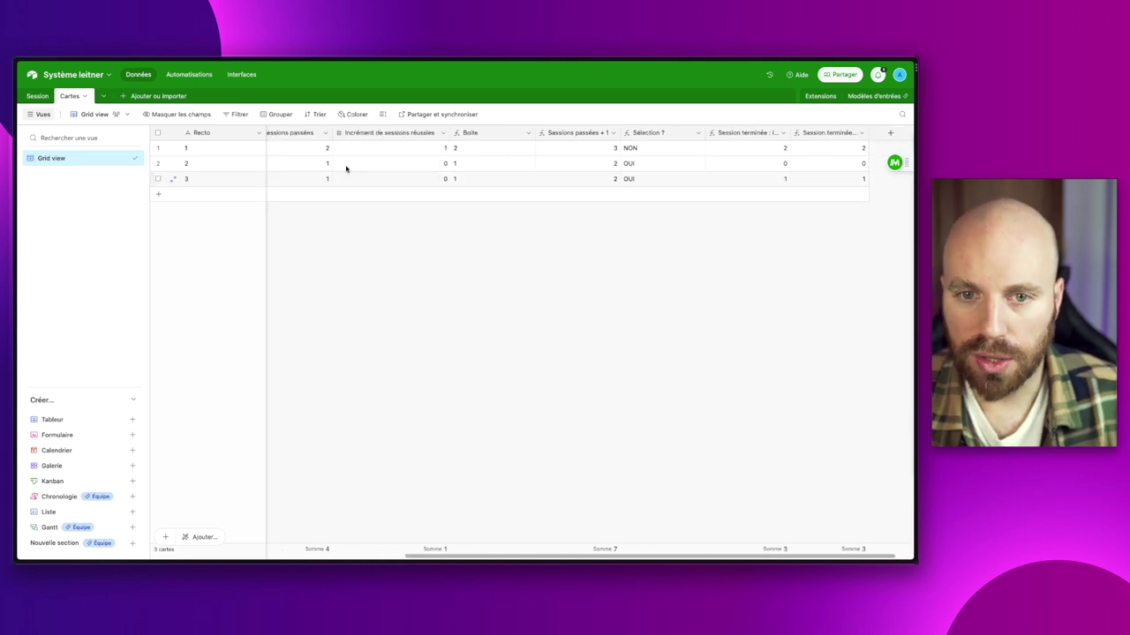
Add a "Rechercher des entrées" action after the record update in the "Fin de session" automation.
click(194, 75)
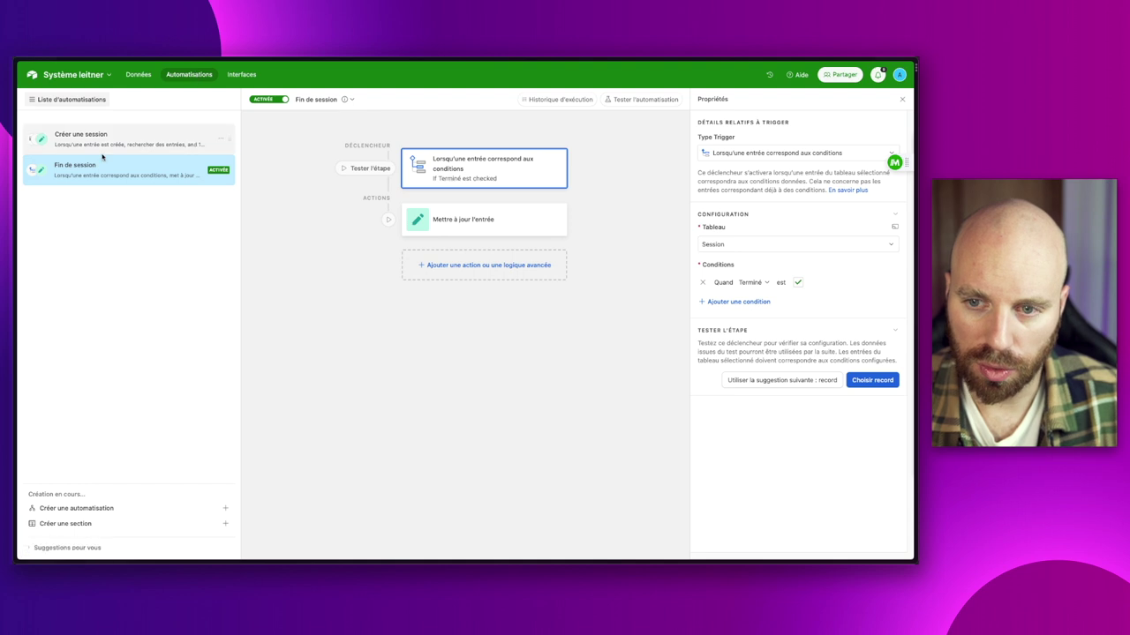
click(481, 265)
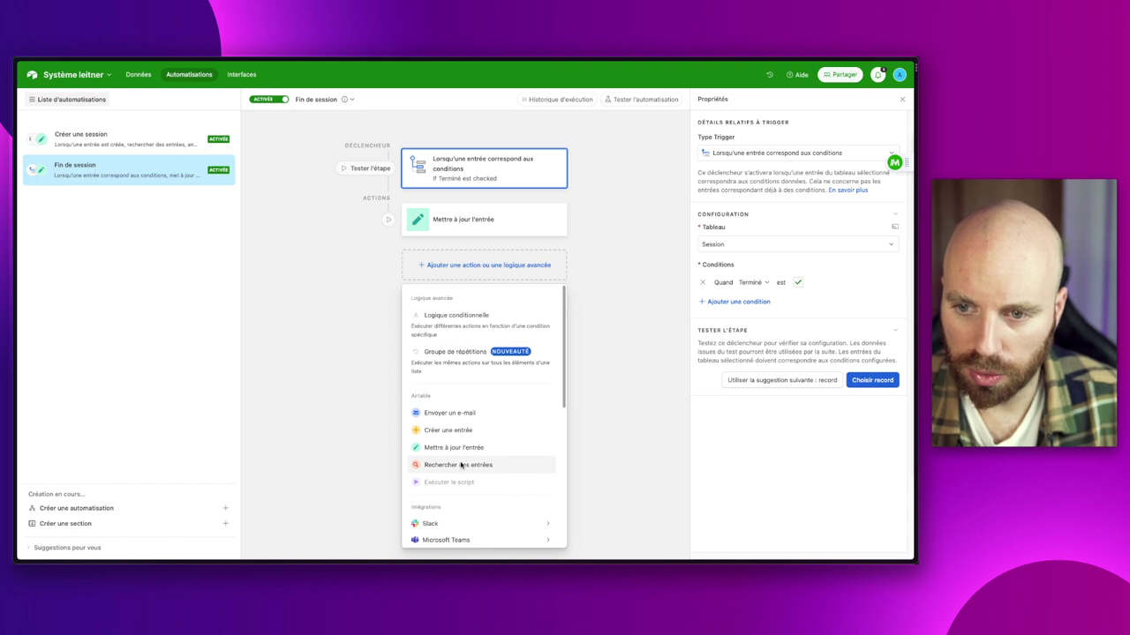
click(461, 465)
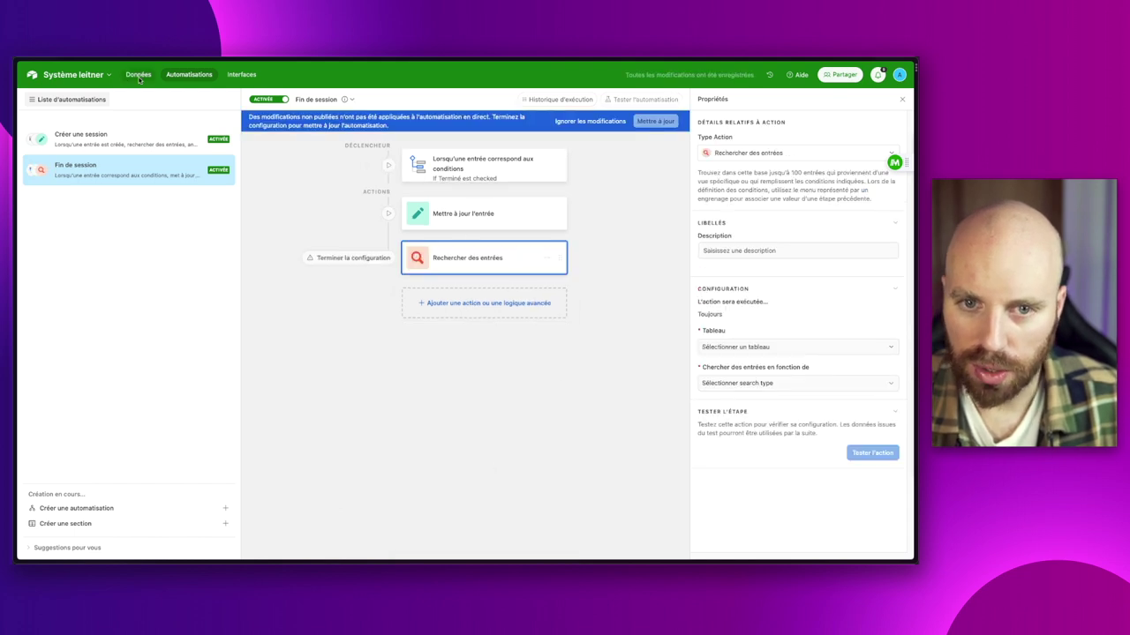
Check the cards' "Sélection ?" values in the Cartes table and set the "Rechercher des entrées" action's table to Cartes.
click(138, 75)
scroll(446, 171, right, 5)
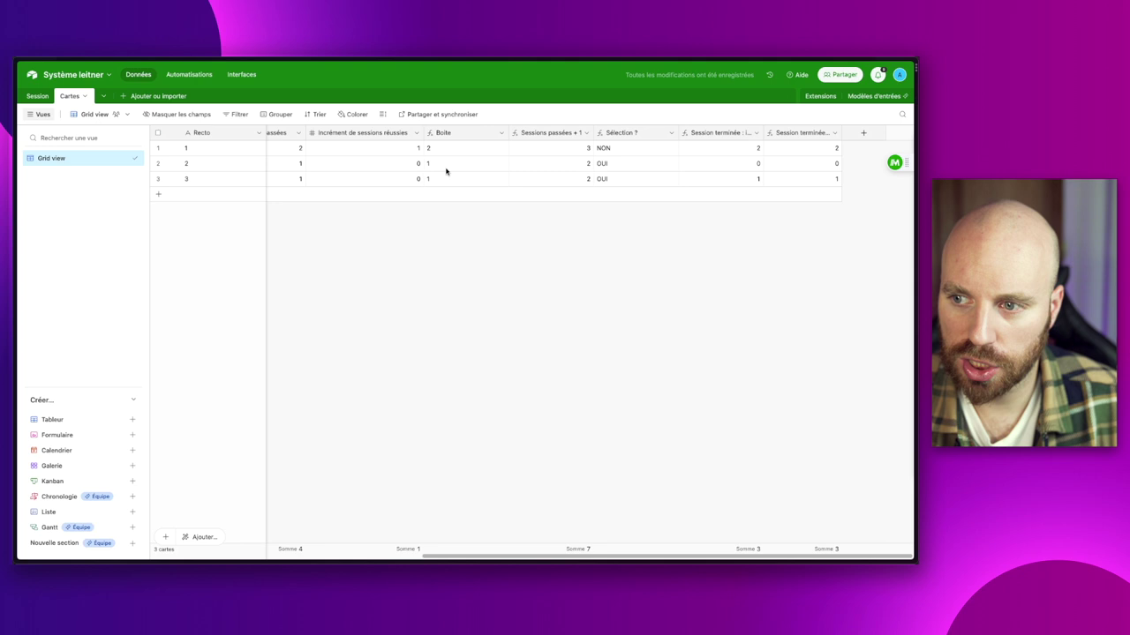
drag(612, 147, 617, 183)
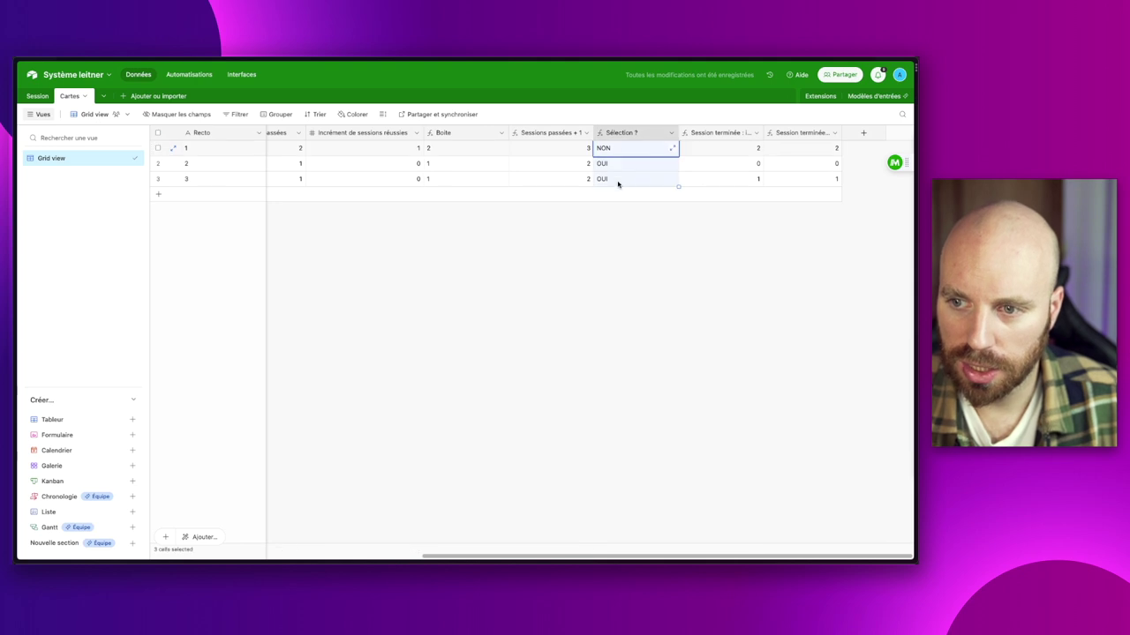
click(545, 360)
click(188, 74)
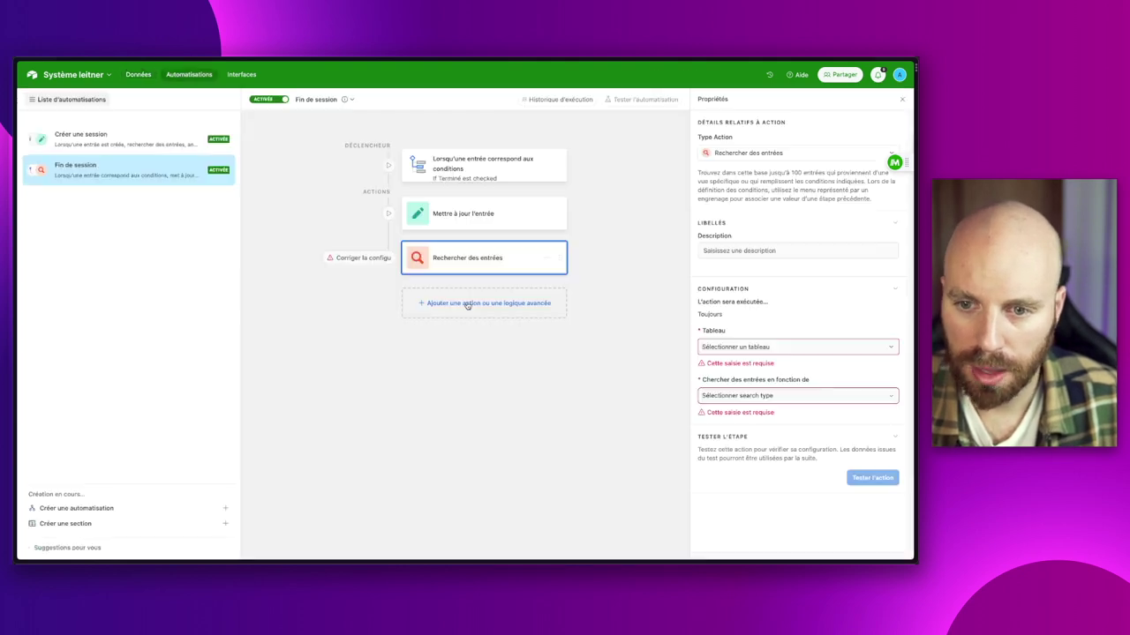
click(751, 345)
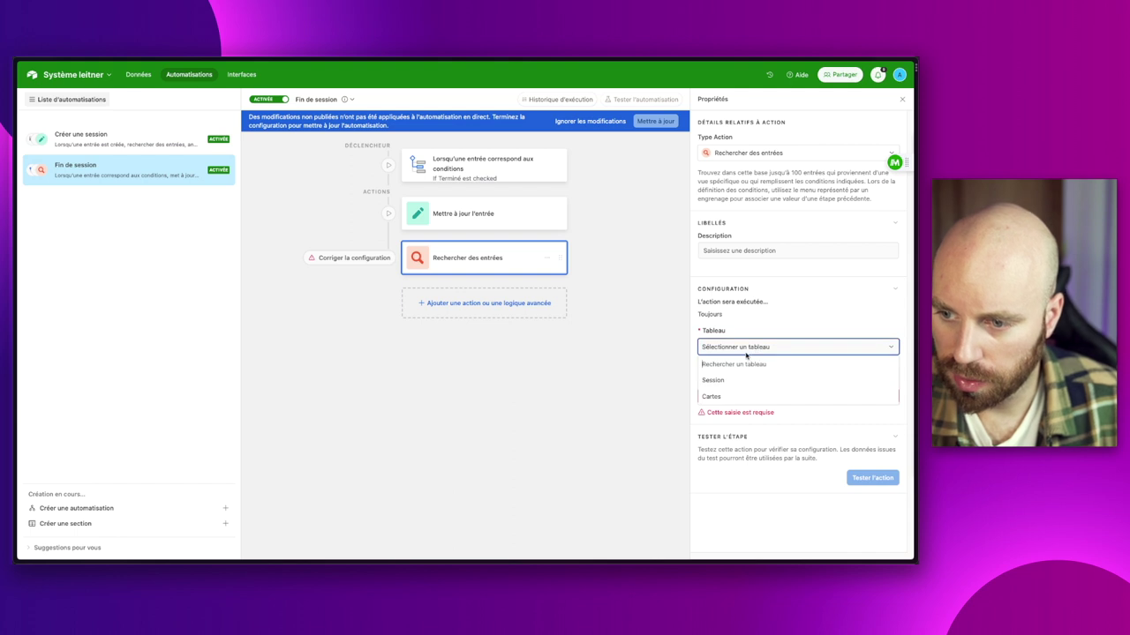
click(736, 396)
Make the record search condition-based, finding the cards whose "Sélection ?" contains OUI.
click(739, 386)
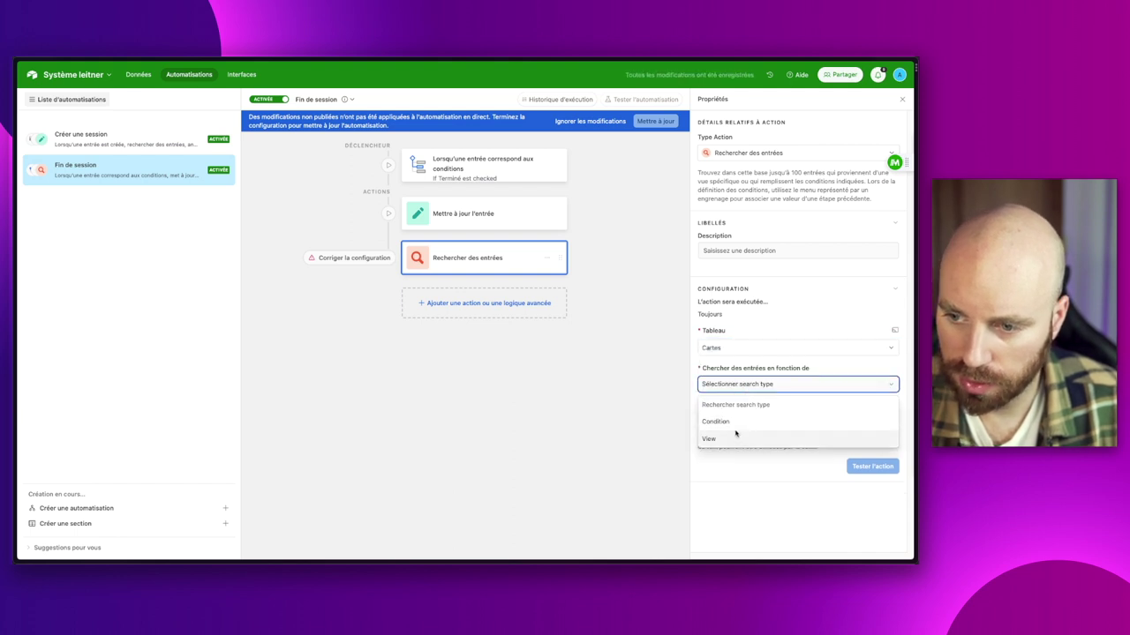
click(746, 421)
click(747, 421)
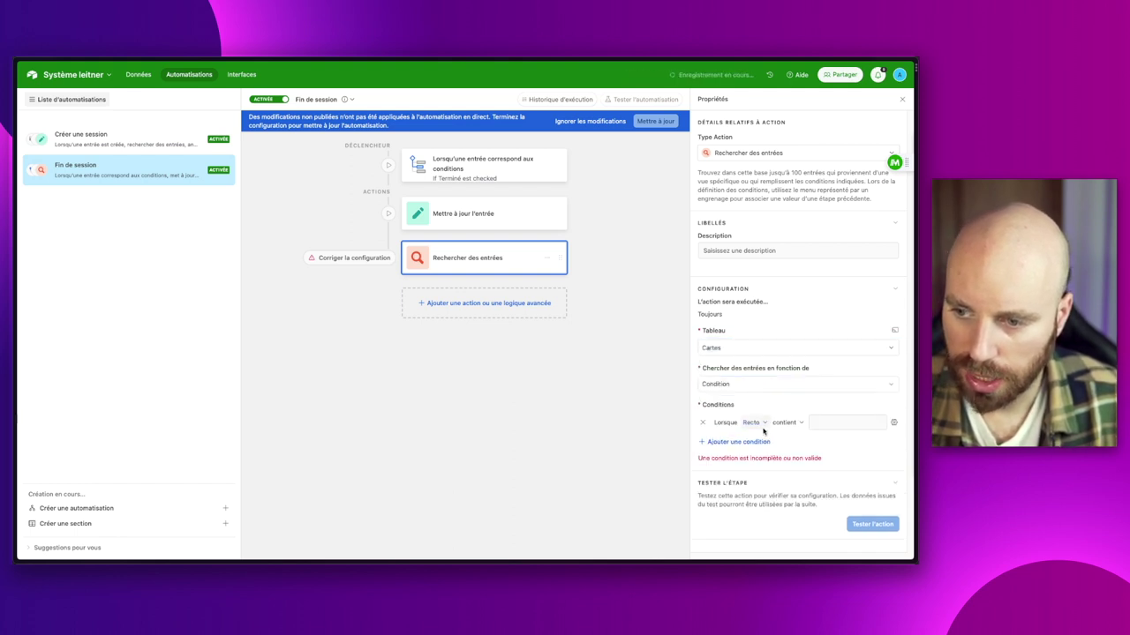
click(752, 422)
scroll(782, 498, down, 5)
click(767, 509)
click(840, 423)
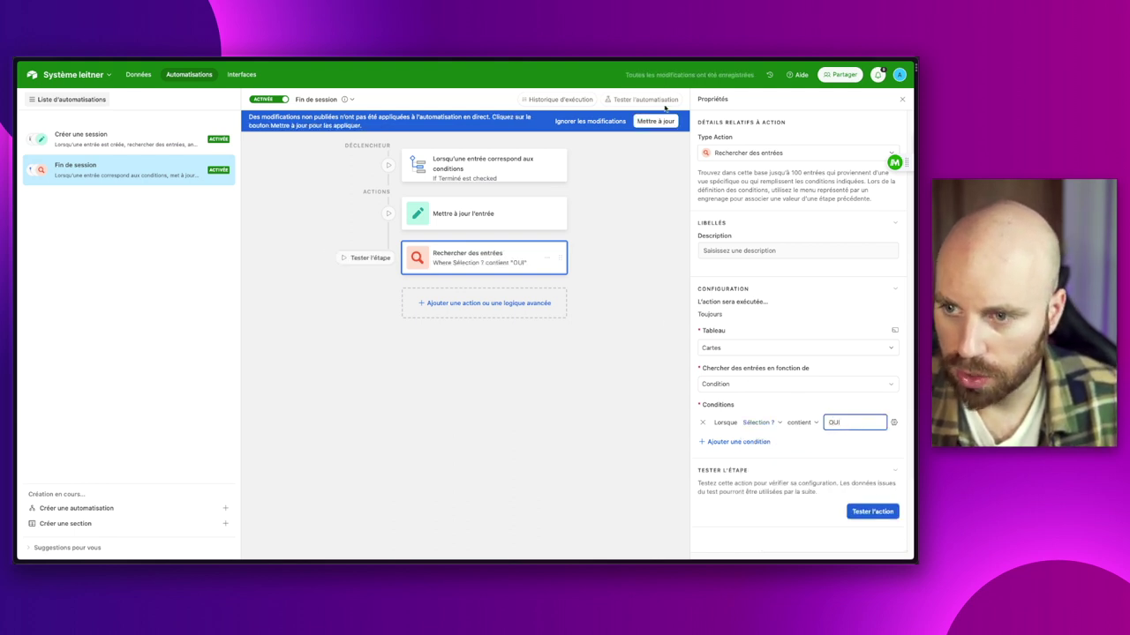
click(595, 273)
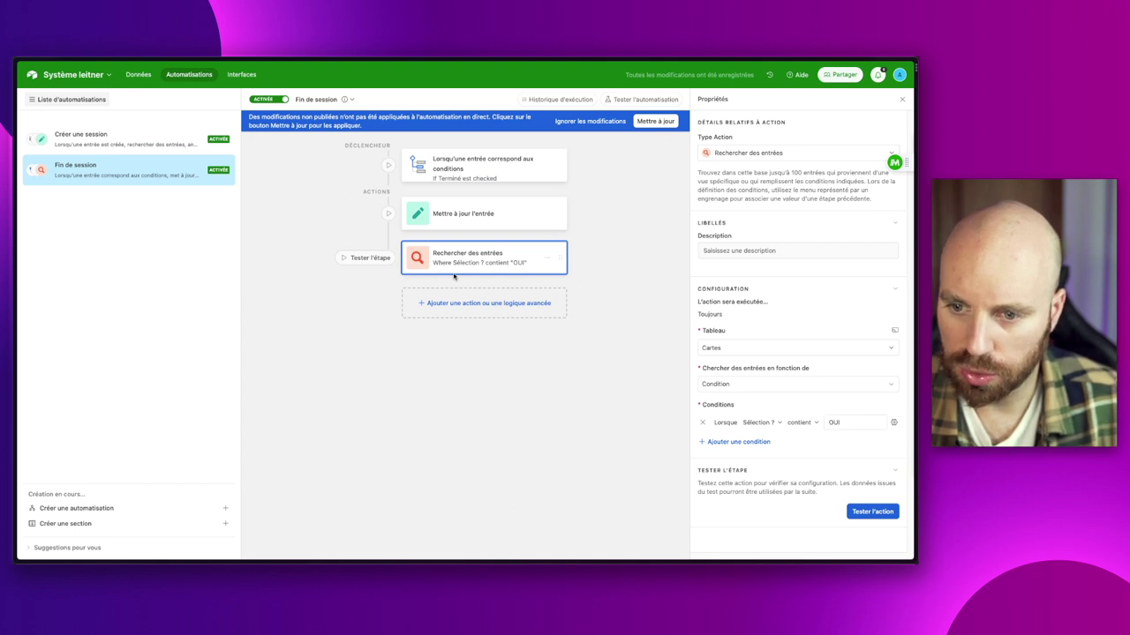
Add a repeating group after the record search, using the search's "List of records" as its input list.
click(458, 304)
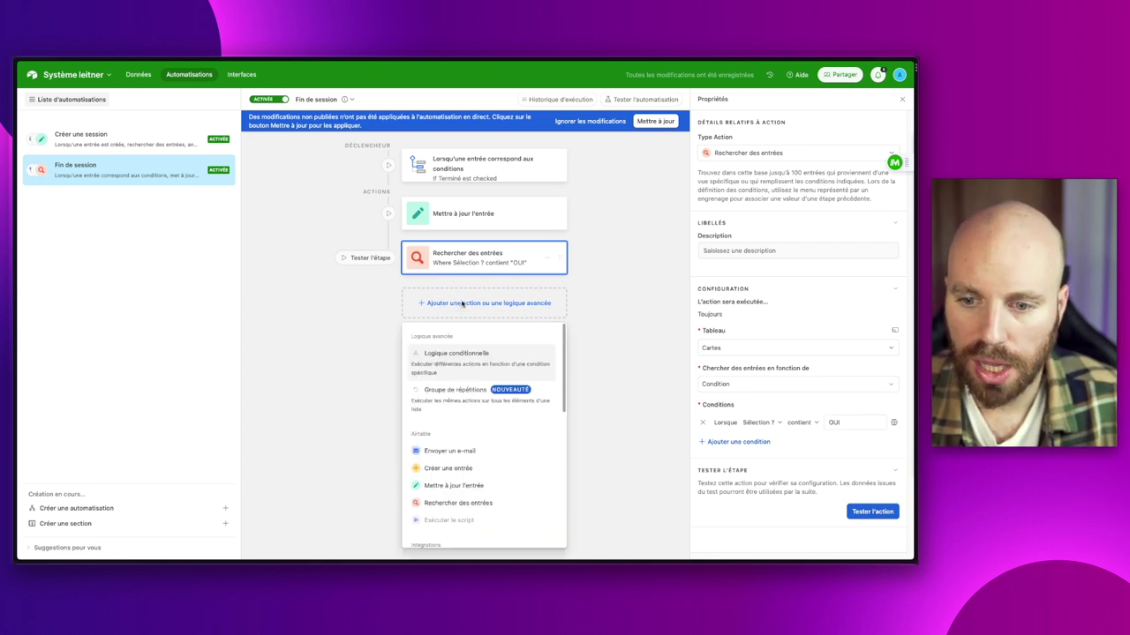
click(484, 406)
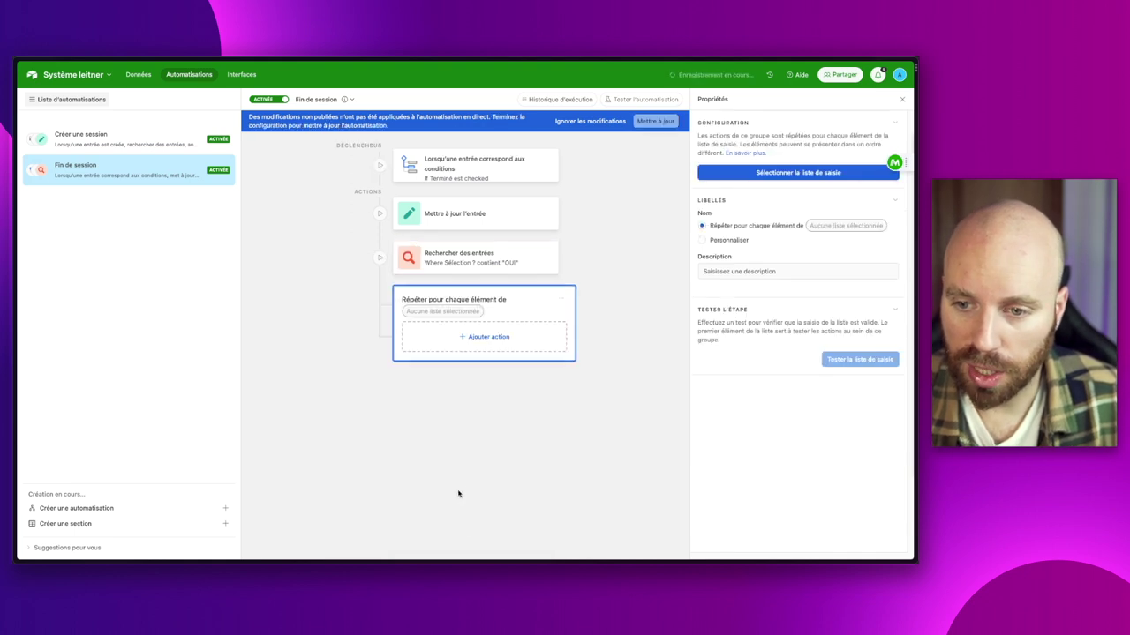
click(765, 173)
click(708, 285)
click(824, 237)
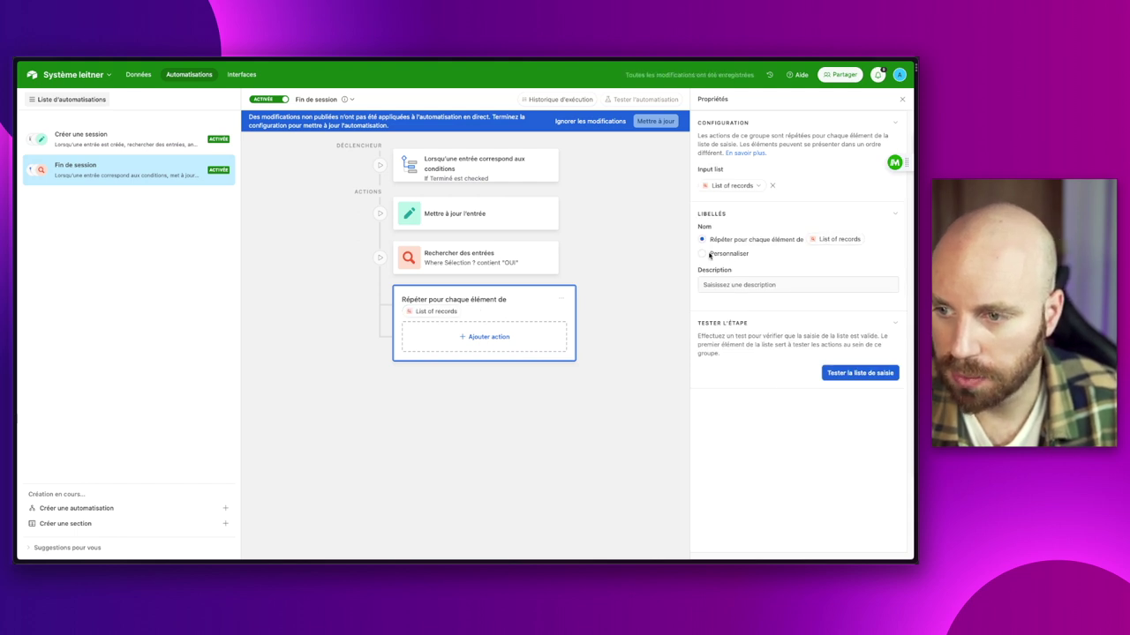
Add a "Mettre à jour l'entrée" action inside the repeating group for the Cartes table, using the current item's Airtable record ID.
click(470, 337)
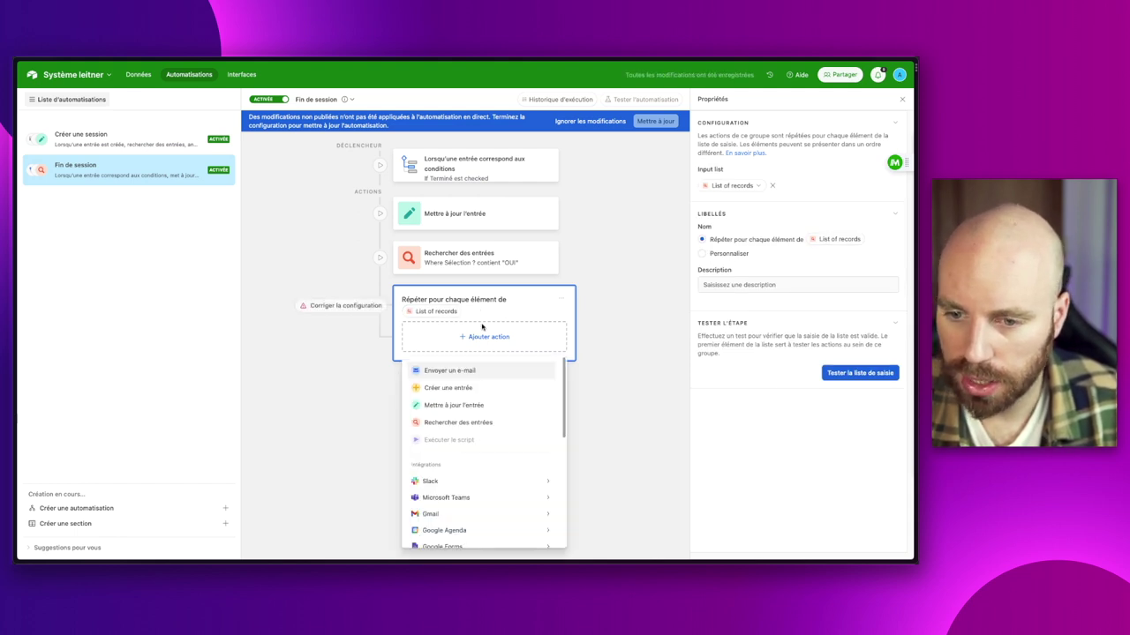
click(459, 405)
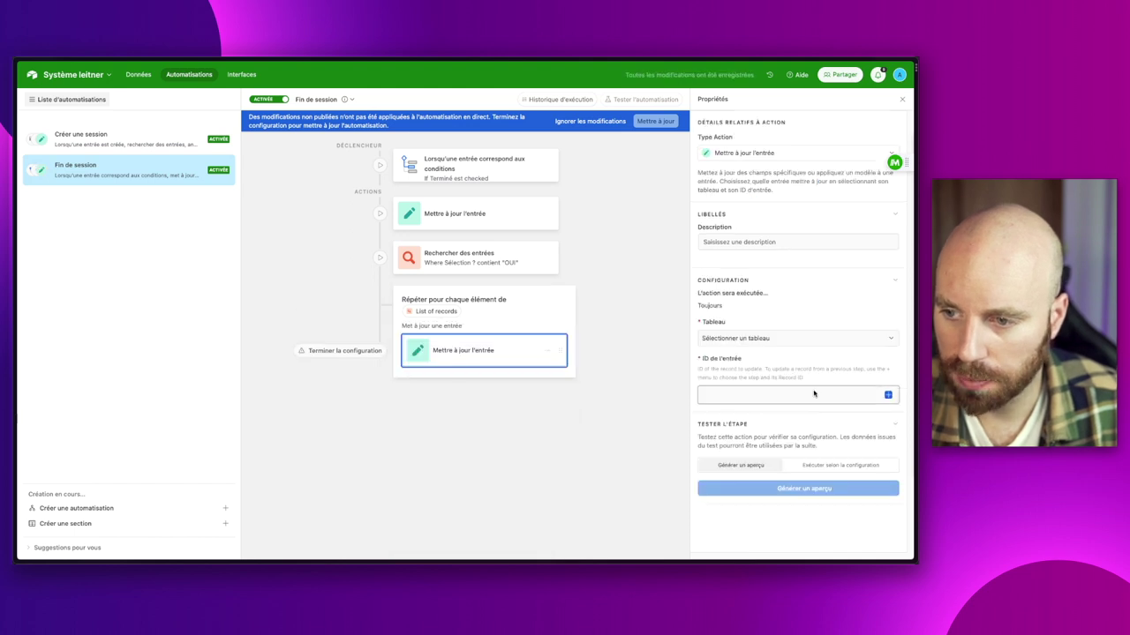
click(785, 339)
click(726, 388)
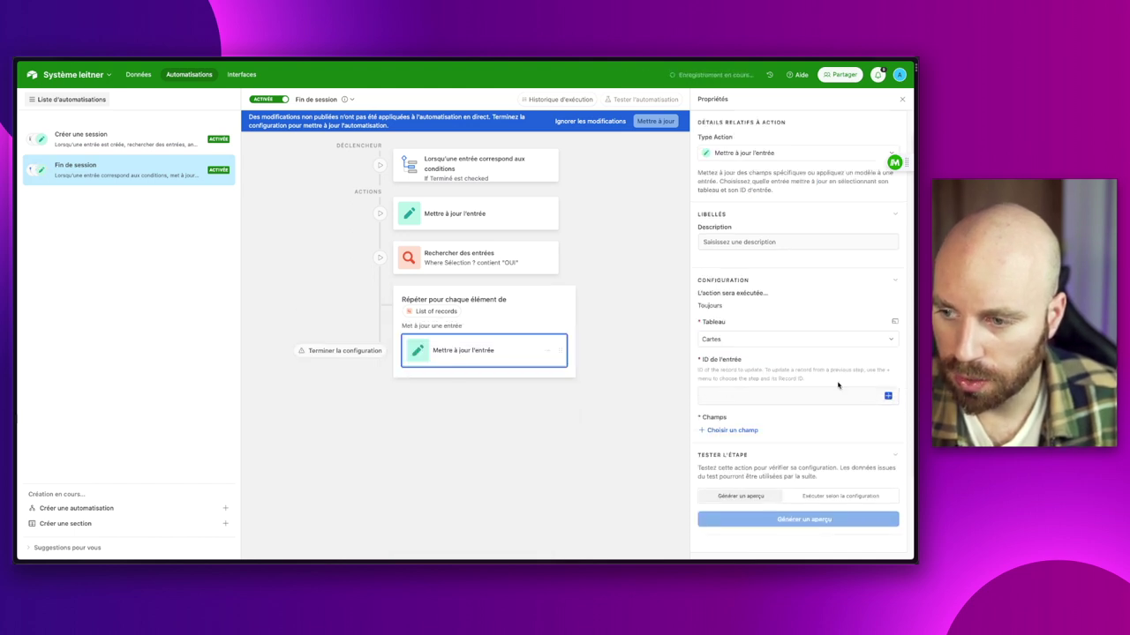
click(794, 399)
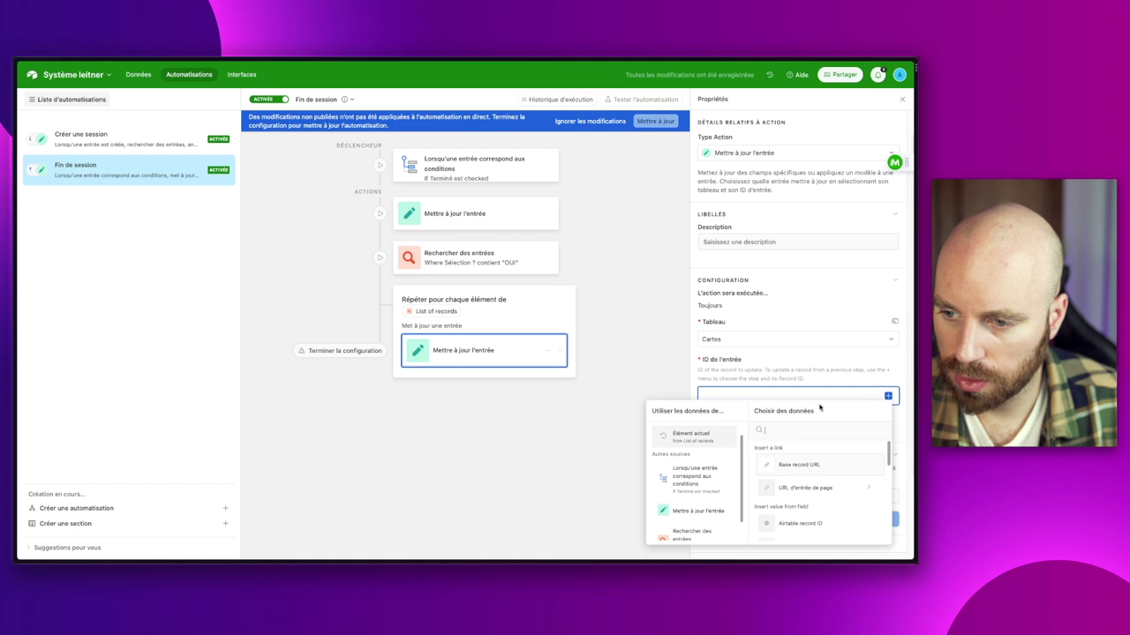
click(788, 523)
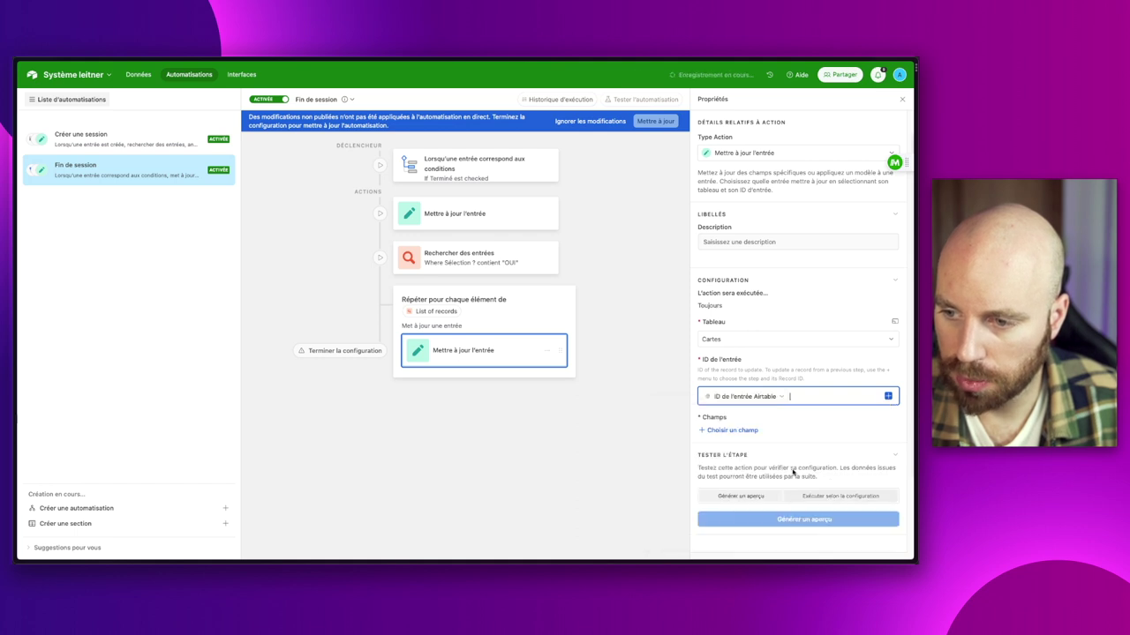
Have the update fill "Incrément de sessions passées" dynamically with the current item's "Session terminée : incrément passé" value.
click(739, 430)
scroll(743, 410, down, 5)
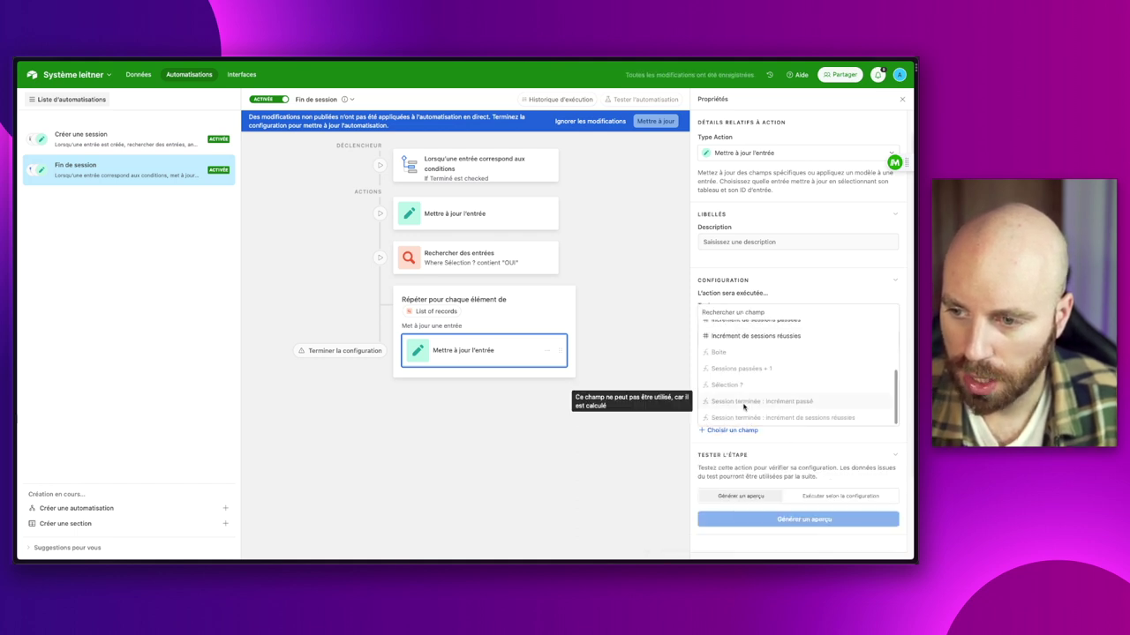
scroll(743, 408, up, 2)
click(751, 353)
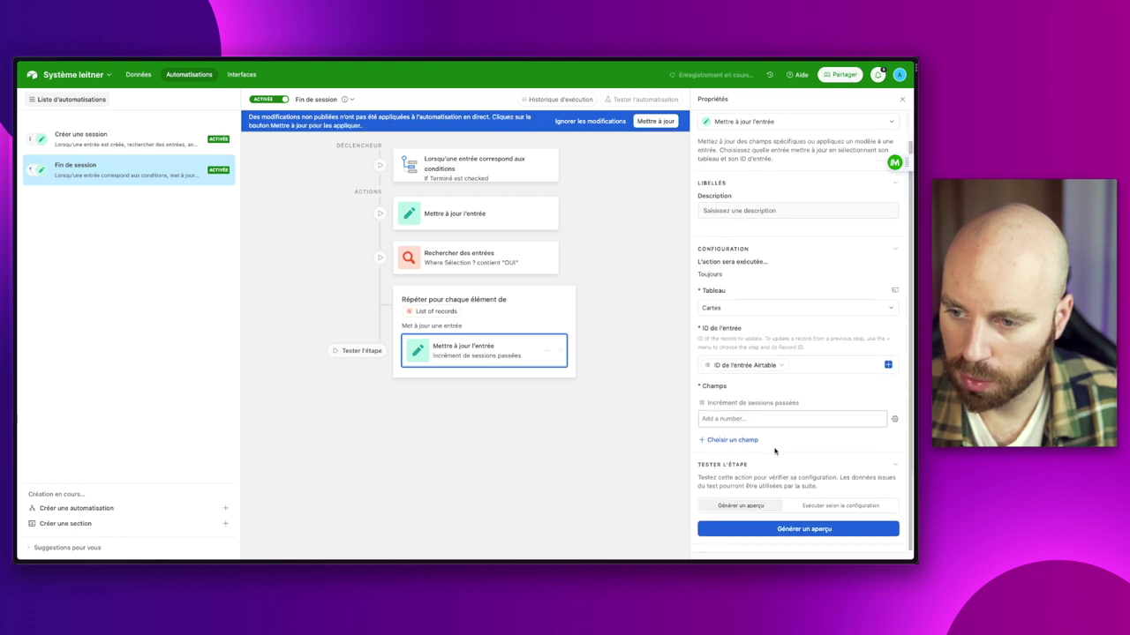
click(893, 420)
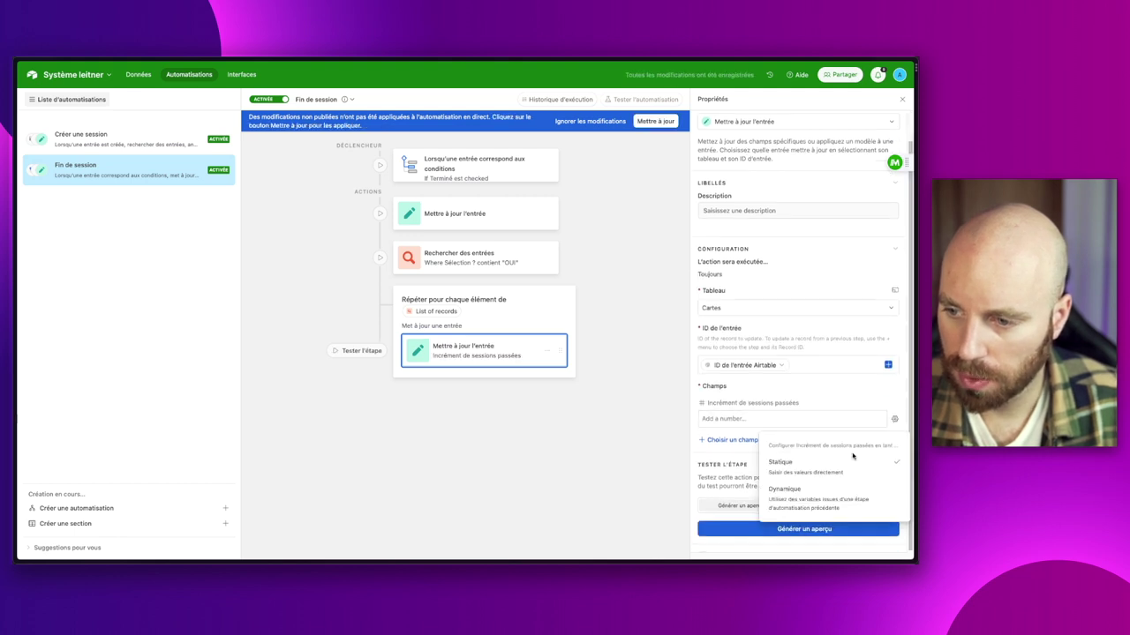
click(834, 496)
click(877, 420)
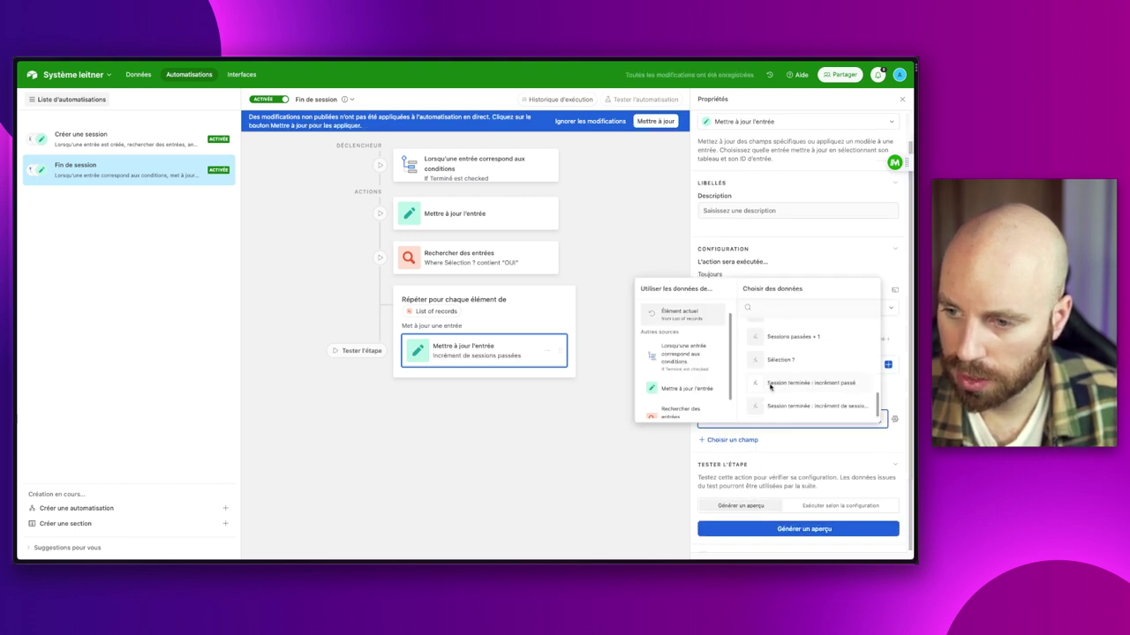
click(827, 385)
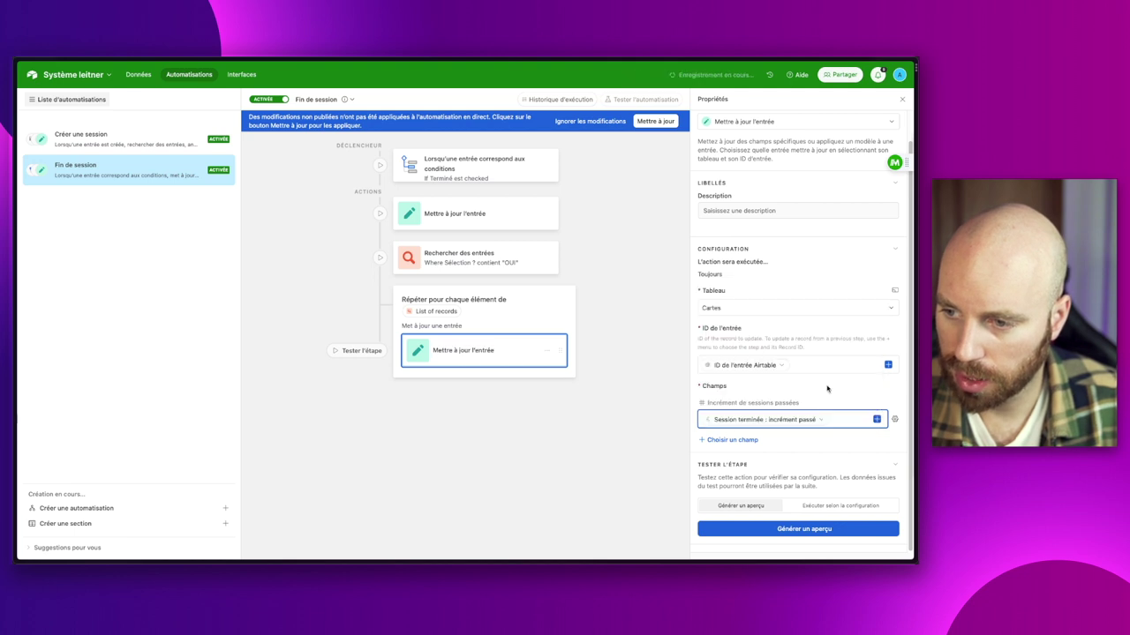
Fill "Incrément de sessions réussies" dynamically with the current item's "Session terminée : incrément de sessions réussies" and publish the automation changes.
click(751, 439)
scroll(750, 375, down, 2)
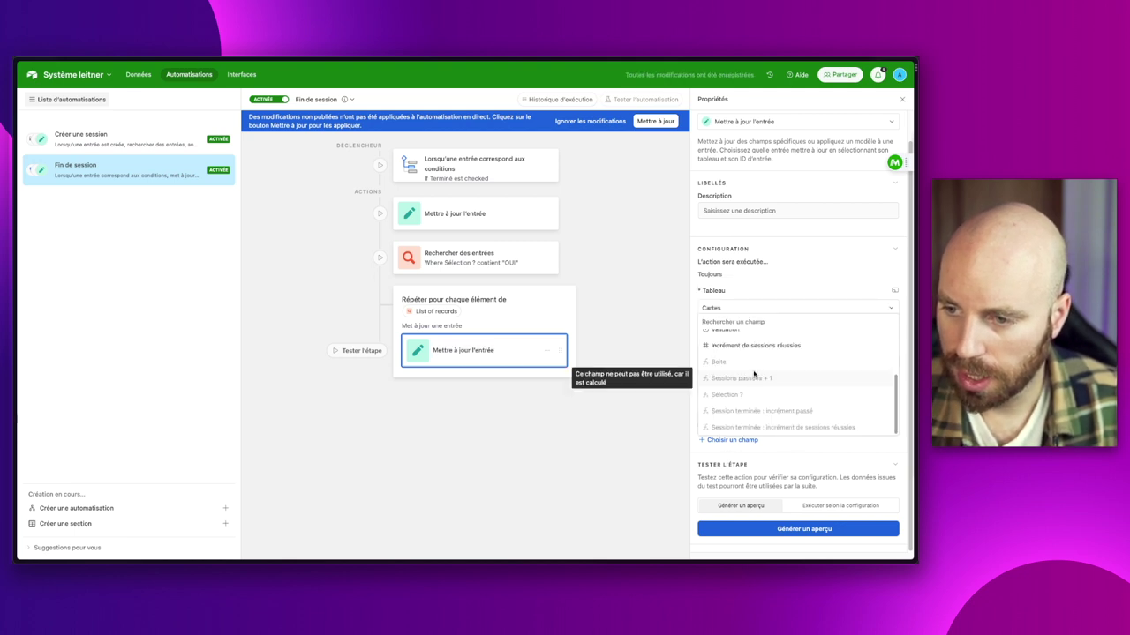
click(761, 346)
click(893, 460)
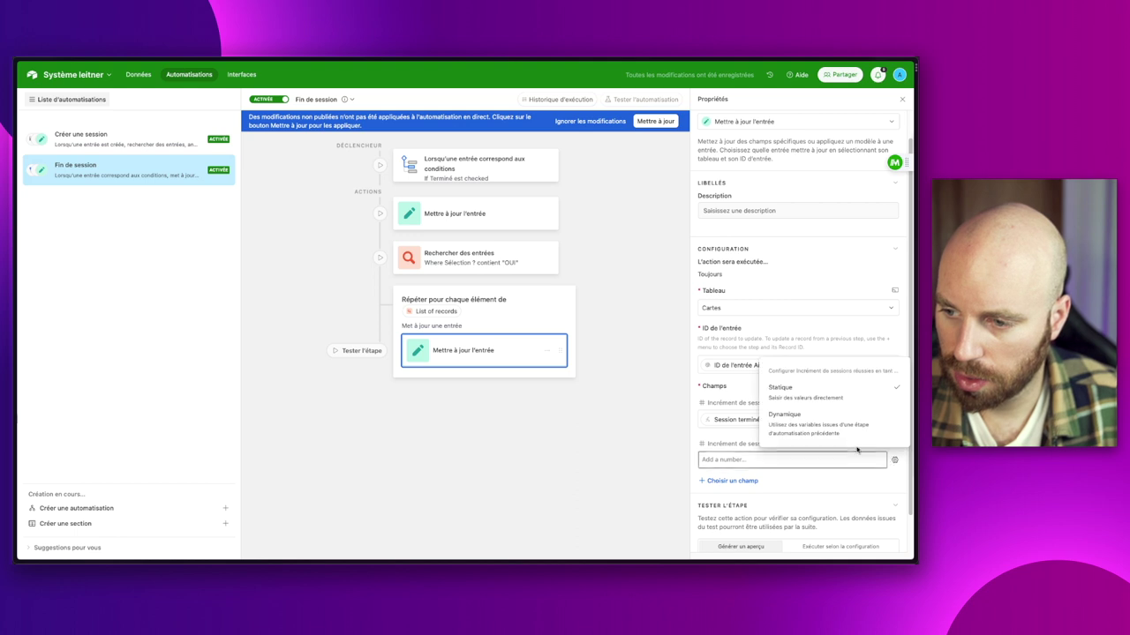
click(845, 436)
click(874, 460)
scroll(806, 441, down, 5)
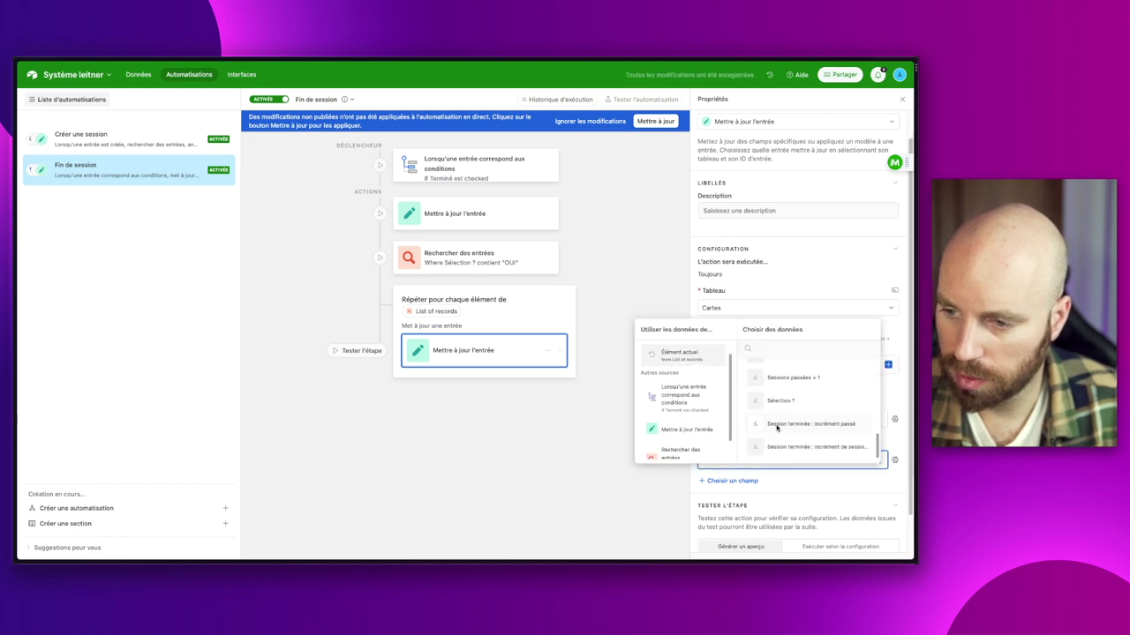
click(801, 447)
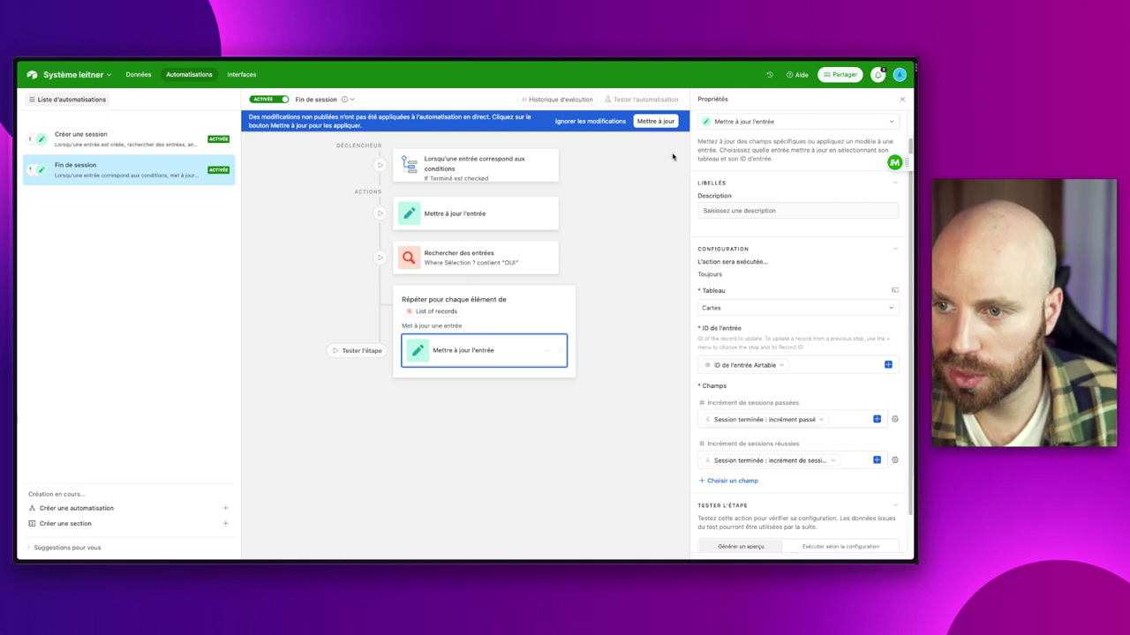
click(655, 121)
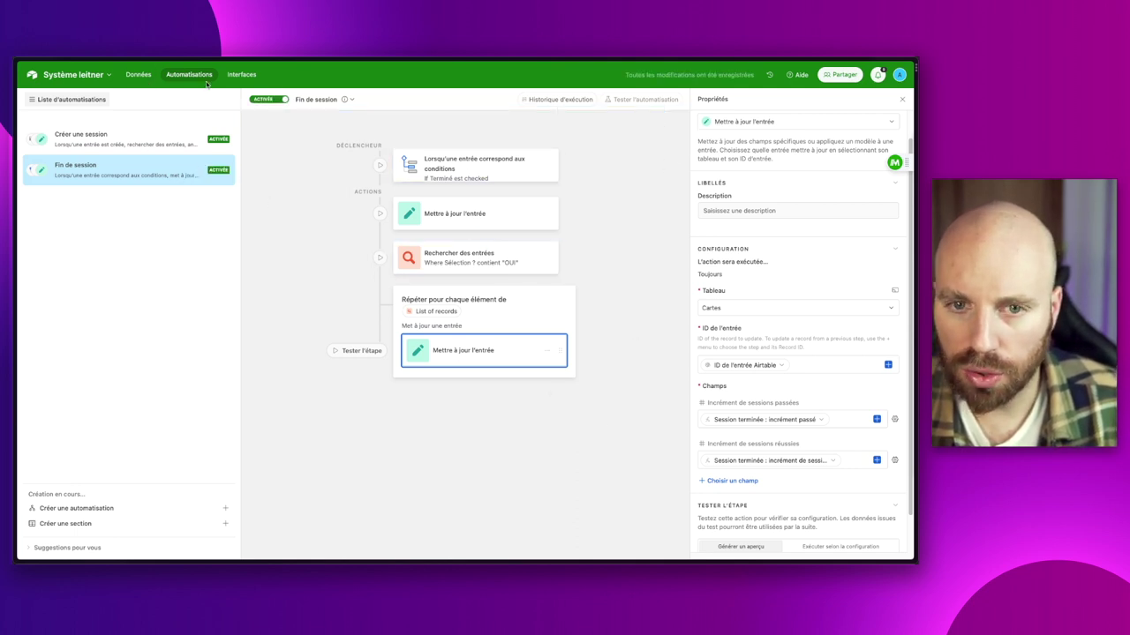
Review the Validation values and session increments of the three cards in the Cartes table.
click(139, 75)
scroll(618, 177, left, 5)
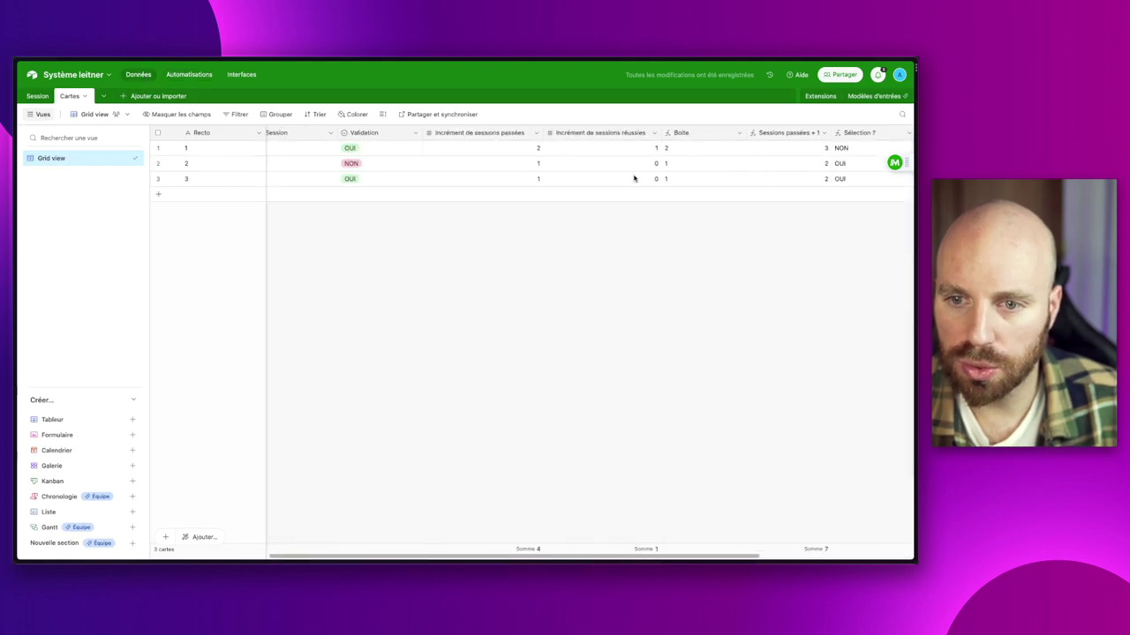
scroll(623, 171, right, 4)
drag(578, 148, 547, 250)
click(547, 250)
drag(388, 149, 411, 205)
click(441, 269)
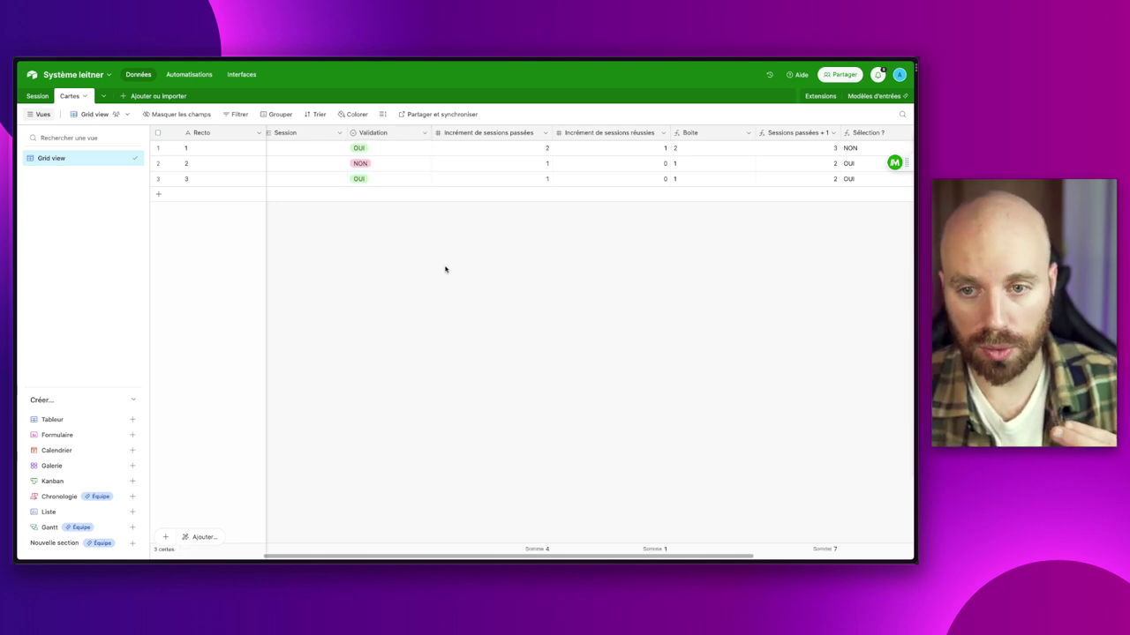
drag(391, 149, 393, 180)
click(451, 251)
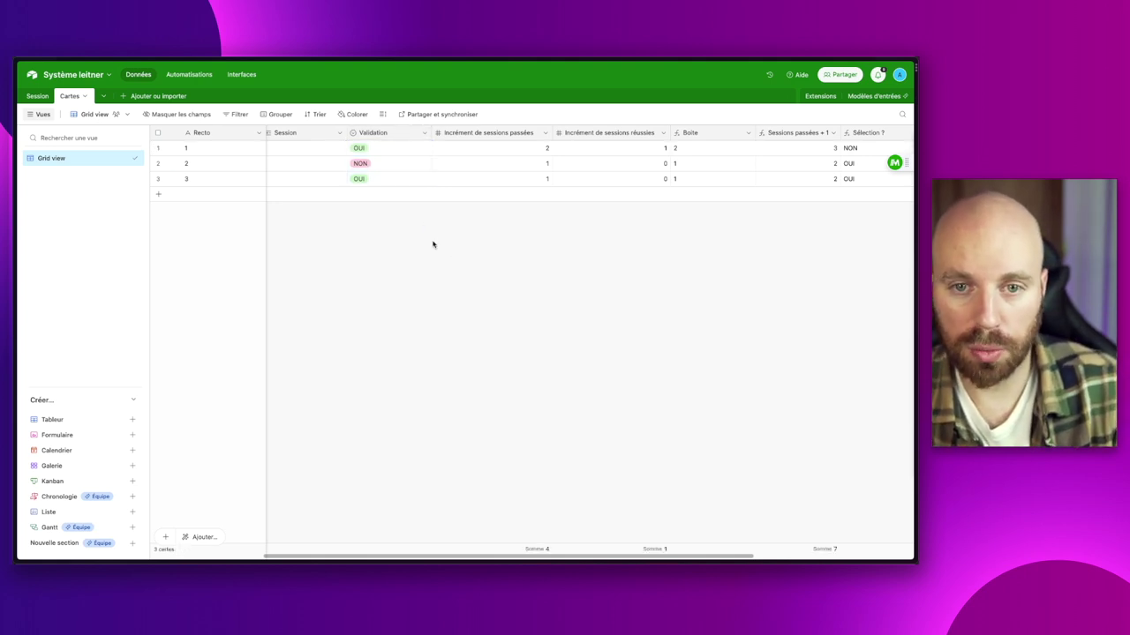
Add an empty Validation field to the repeated card update in "Fin de session" and publish the changes.
click(191, 75)
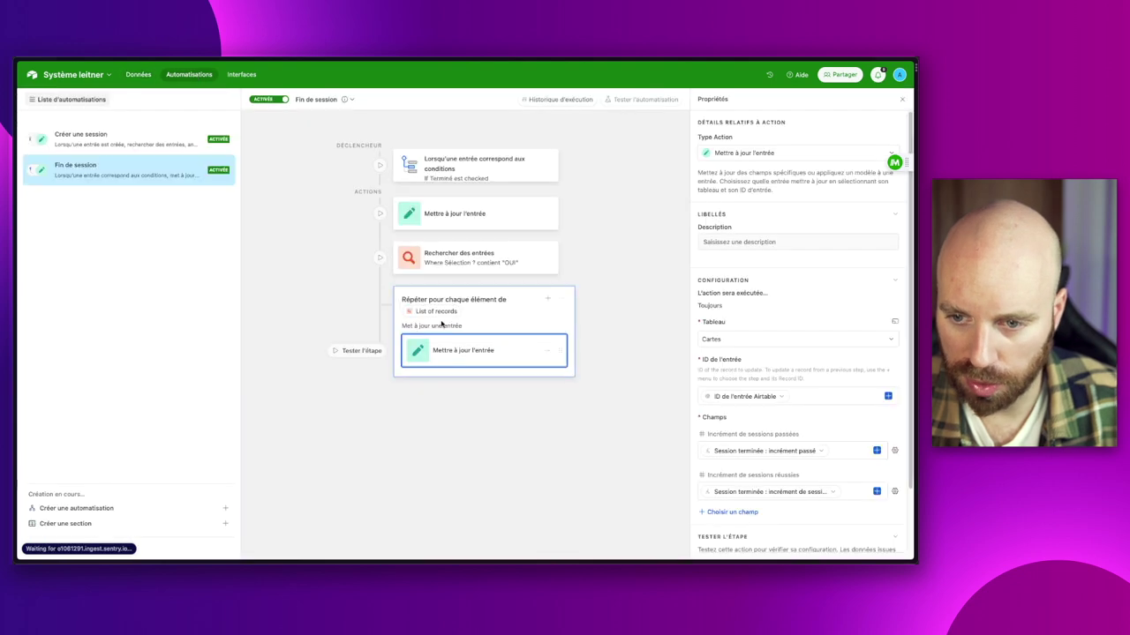
click(738, 442)
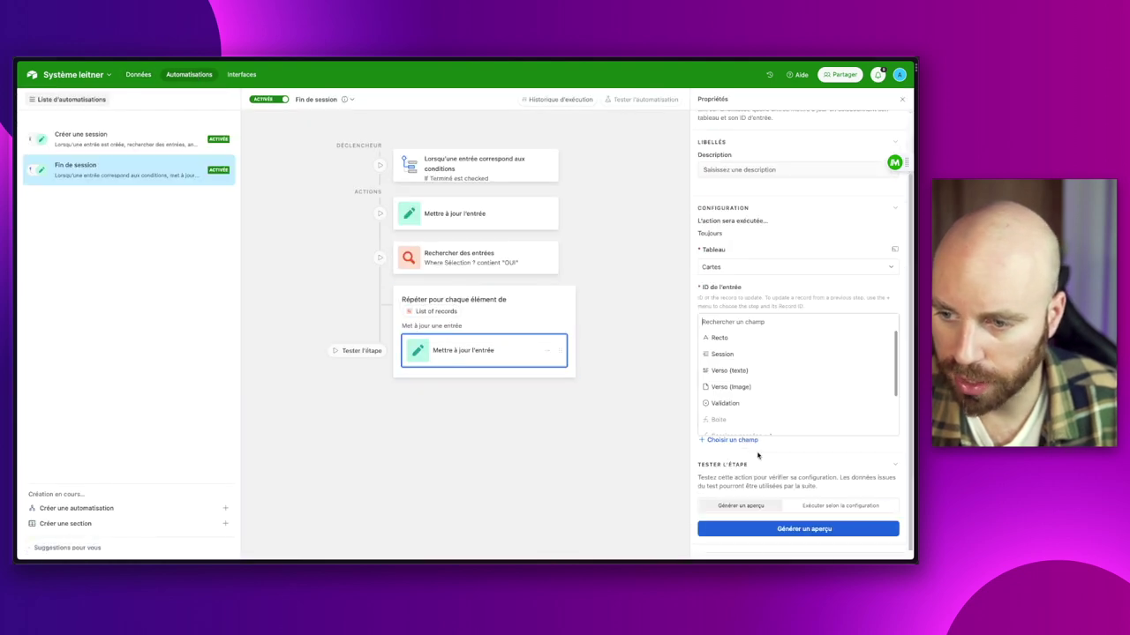
click(746, 402)
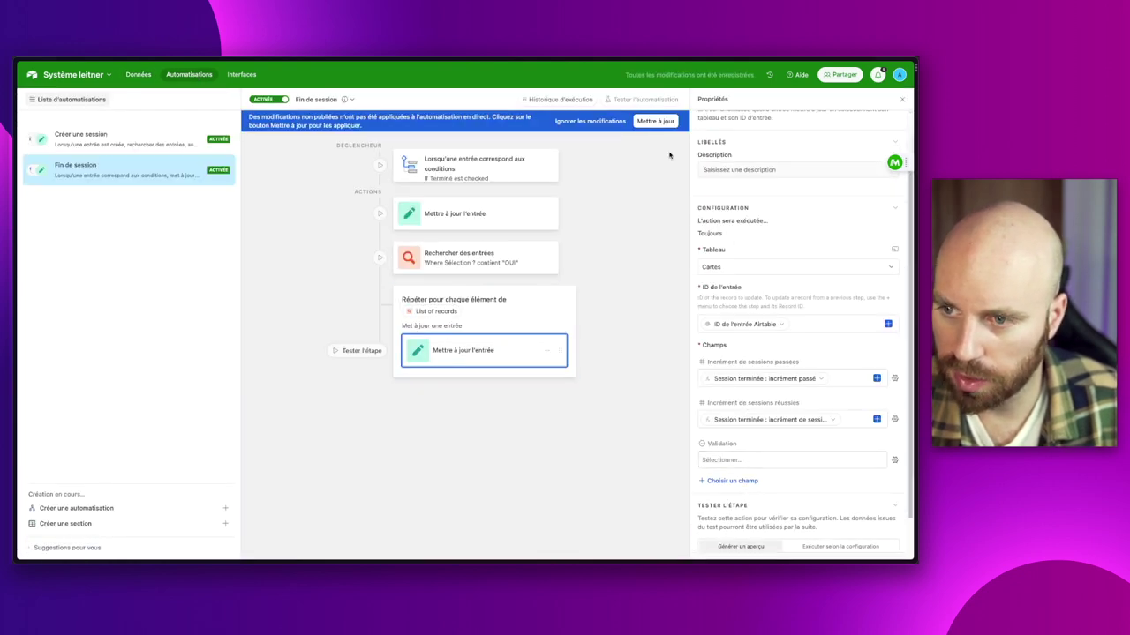
click(654, 129)
Look over the increment and formula columns of the Cartes table and open the Session table.
click(139, 74)
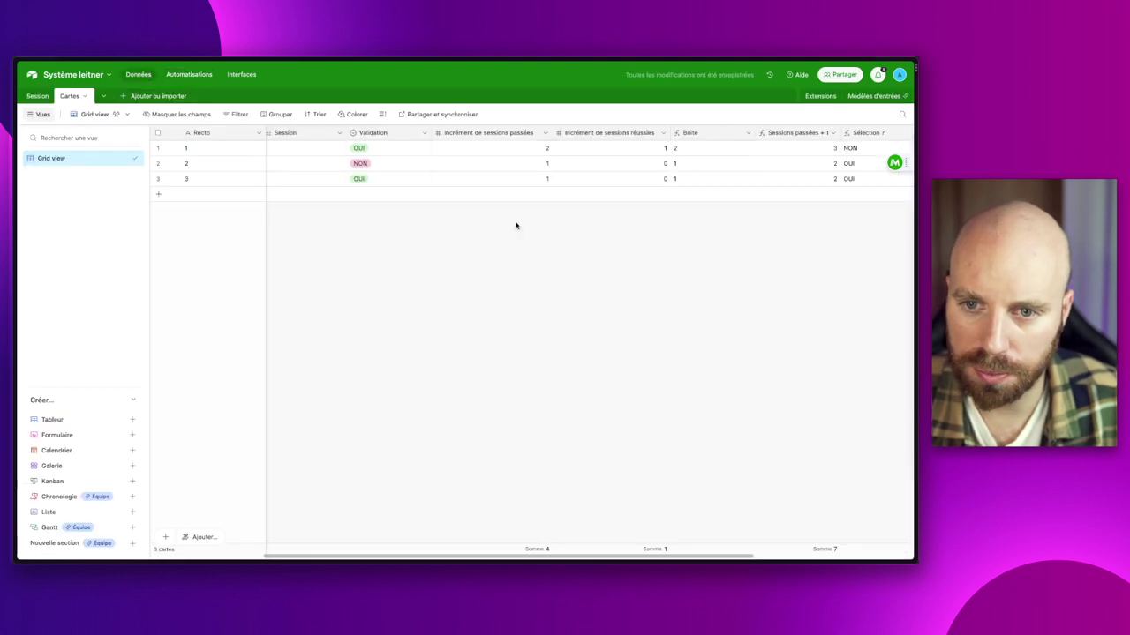
scroll(457, 202, right, 5)
scroll(456, 199, left, 5)
scroll(450, 190, right, 5)
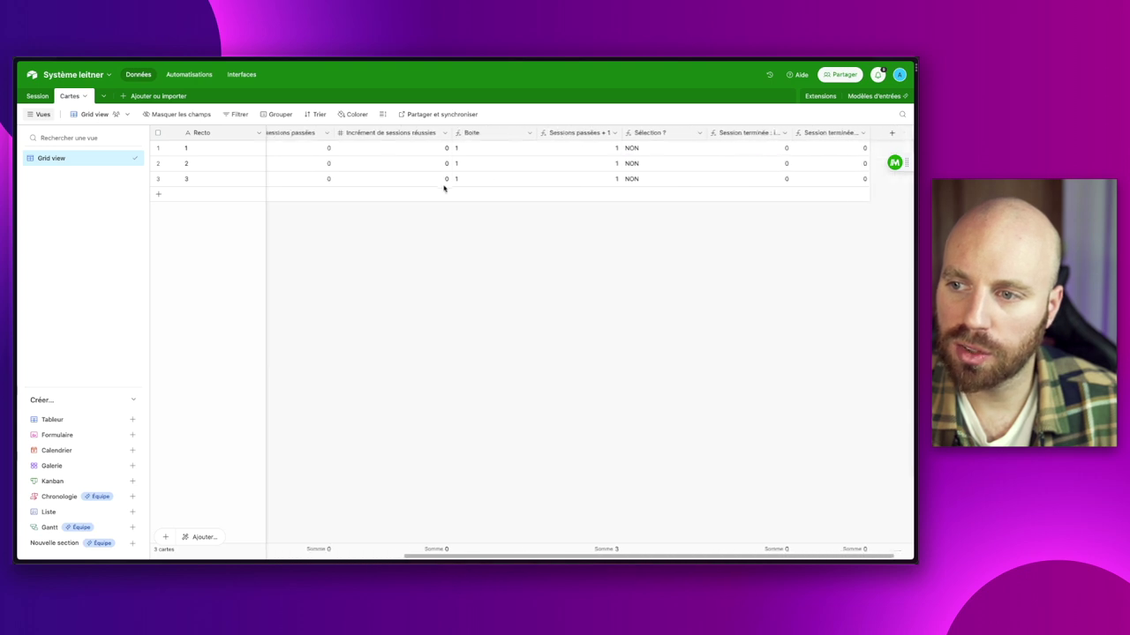
click(48, 96)
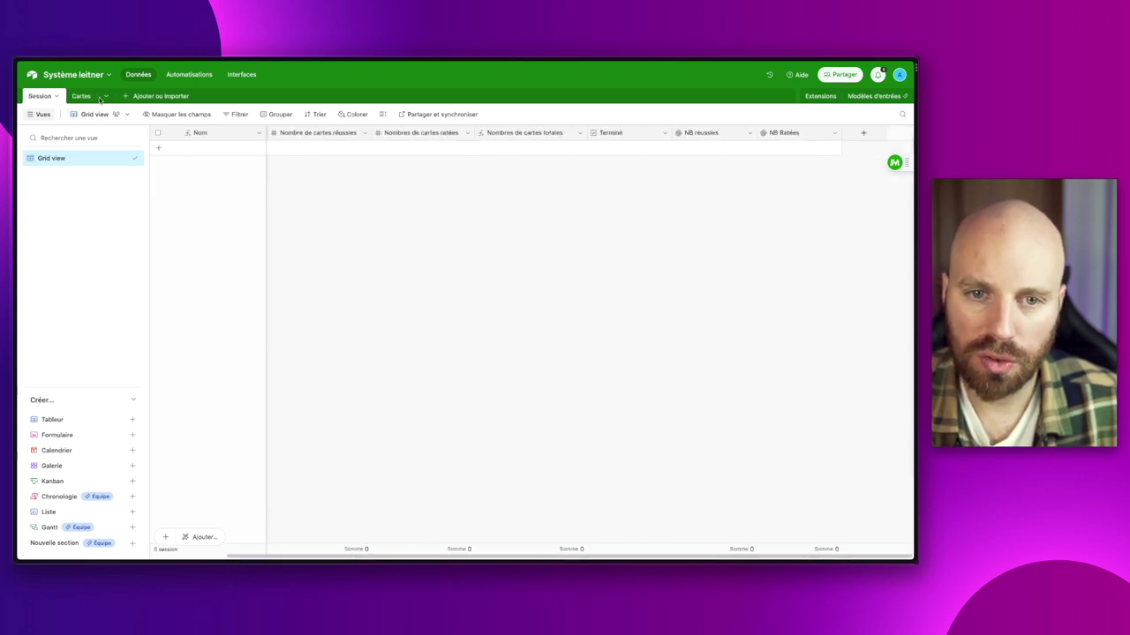
Add a first record to the Session table and check that the three cards are linked to it.
click(221, 148)
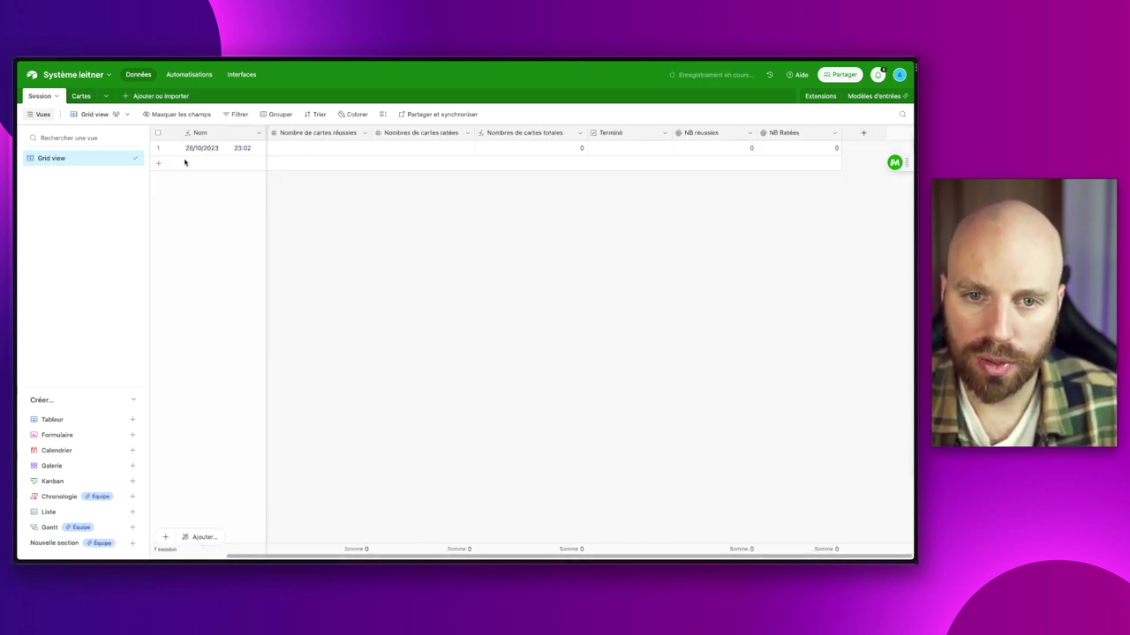
click(80, 95)
scroll(377, 227, left, 6)
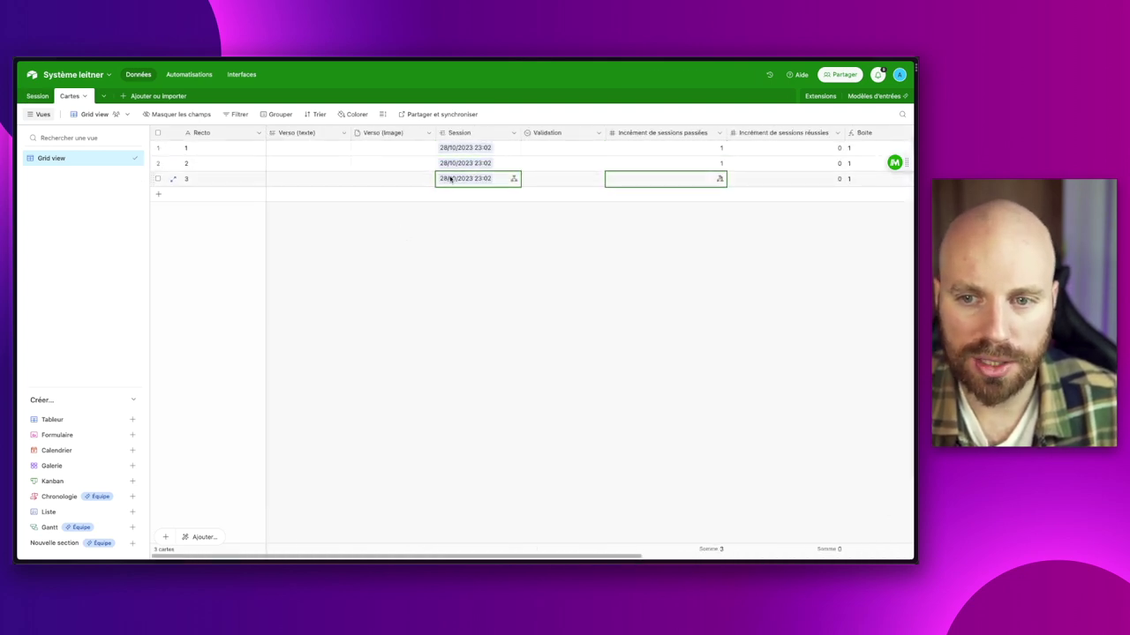
click(38, 96)
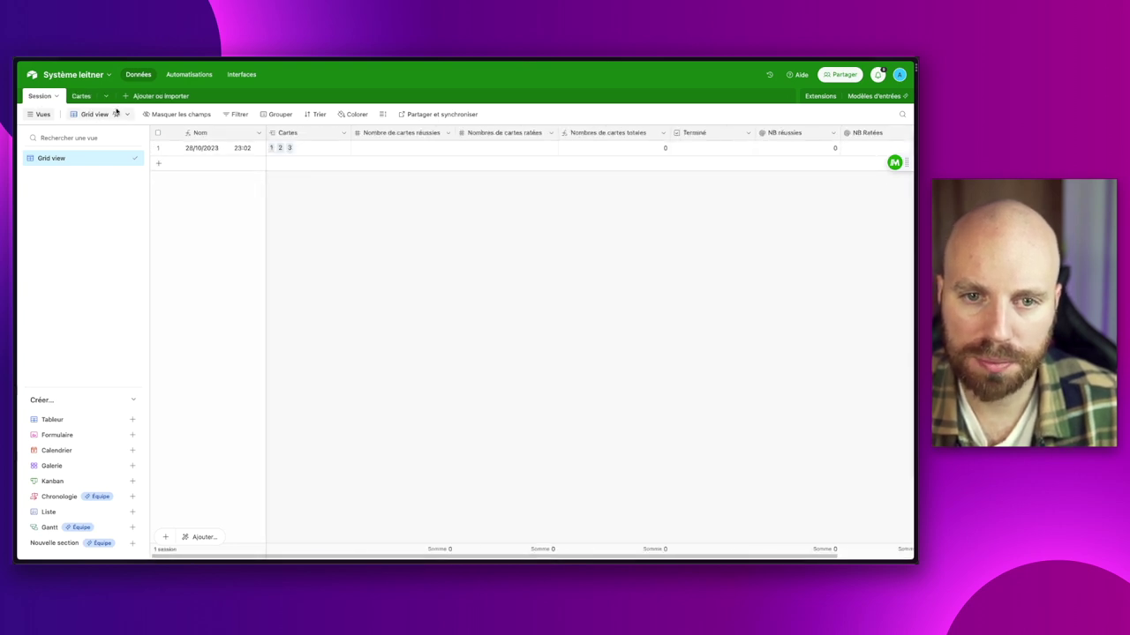
click(77, 96)
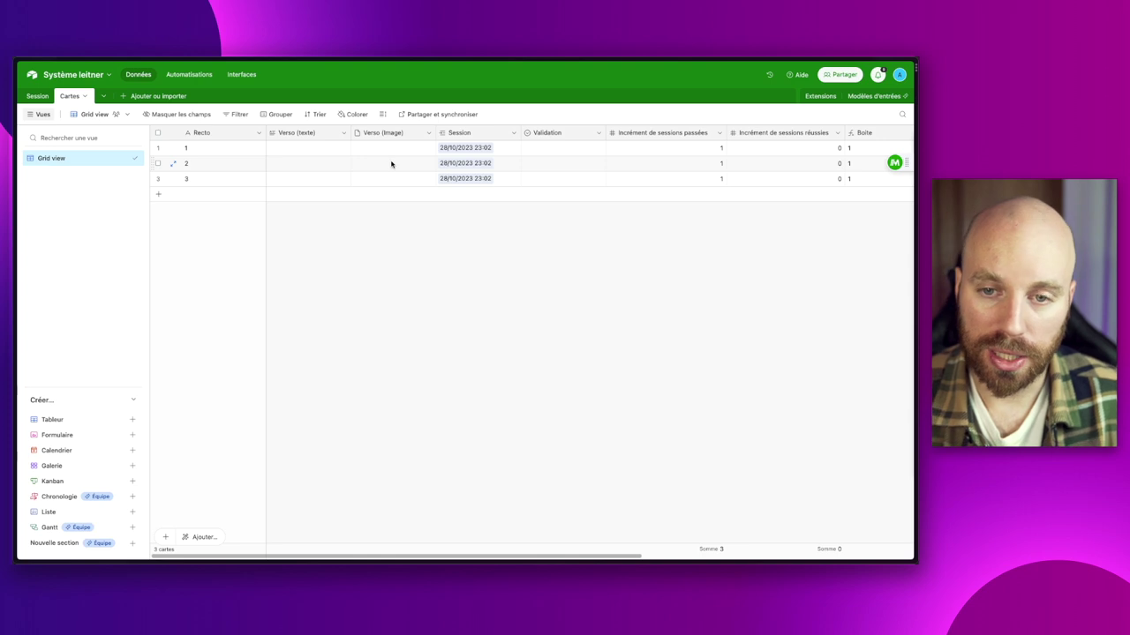
Set the Validation of card 1 to OUI and check its "Session terminée" formula columns.
scroll(396, 238, right, 10)
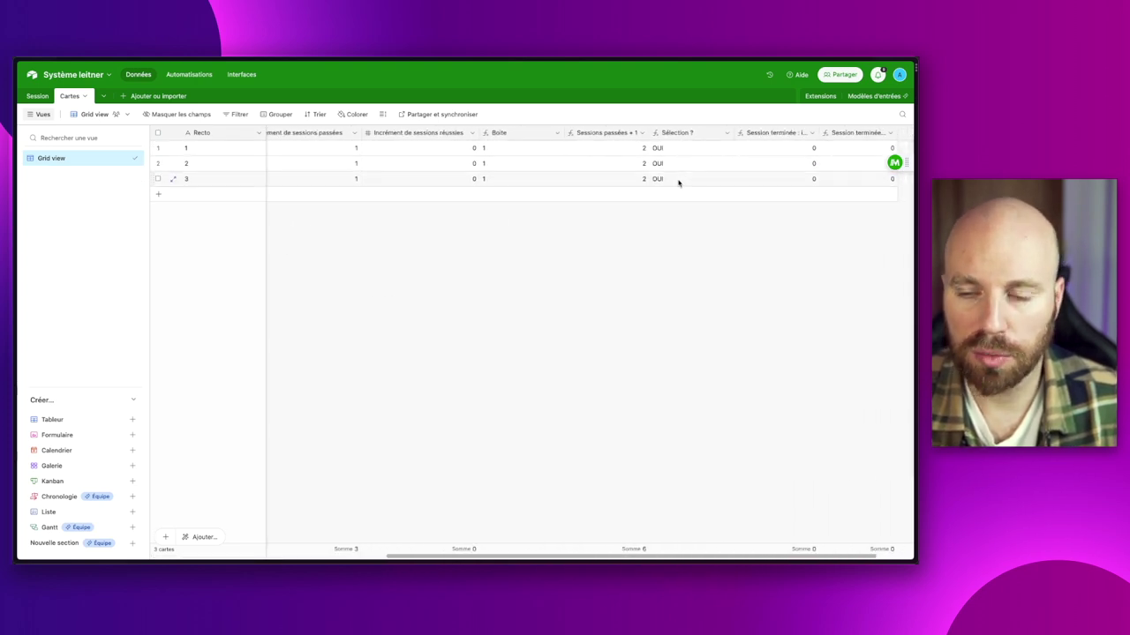
scroll(547, 154, left, 3)
scroll(473, 162, left, 2)
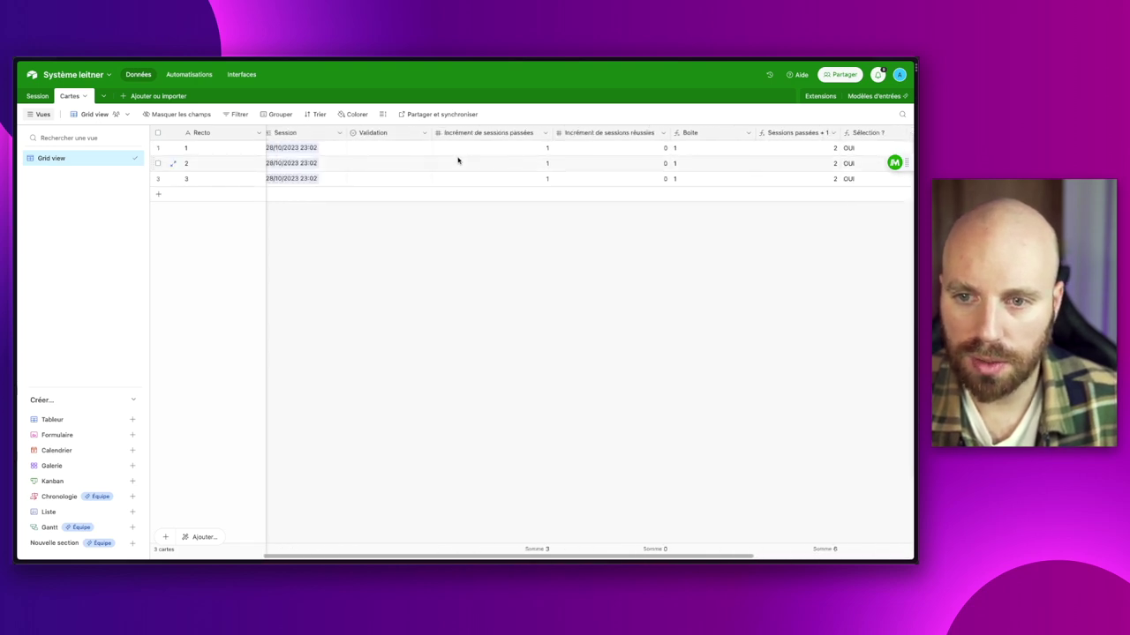
click(371, 152)
click(370, 151)
click(368, 197)
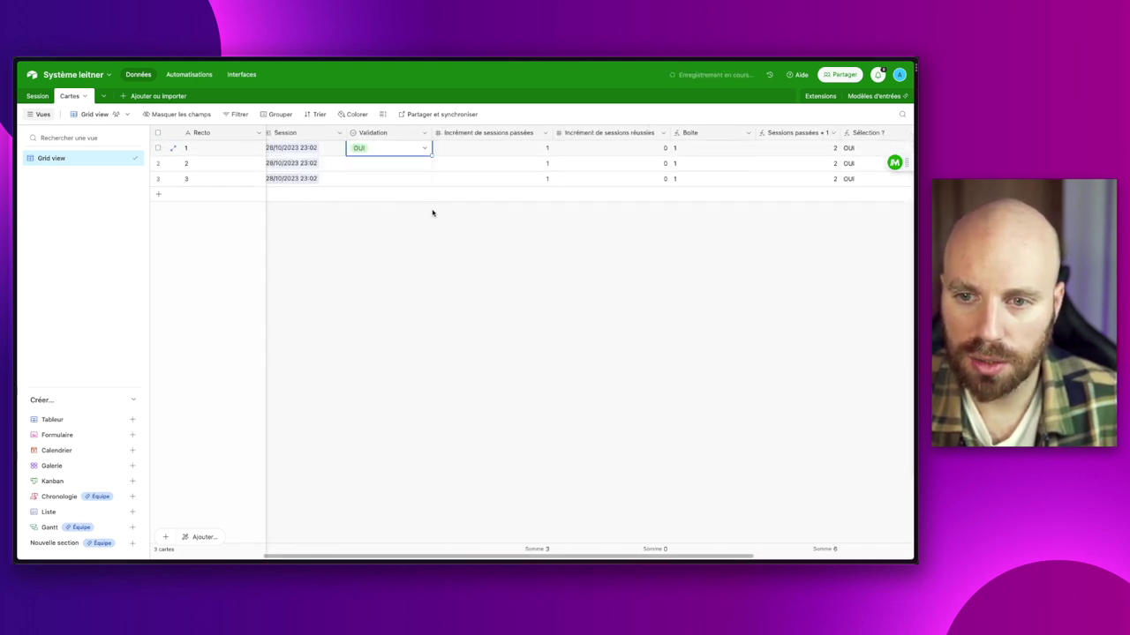
scroll(524, 229, right, 5)
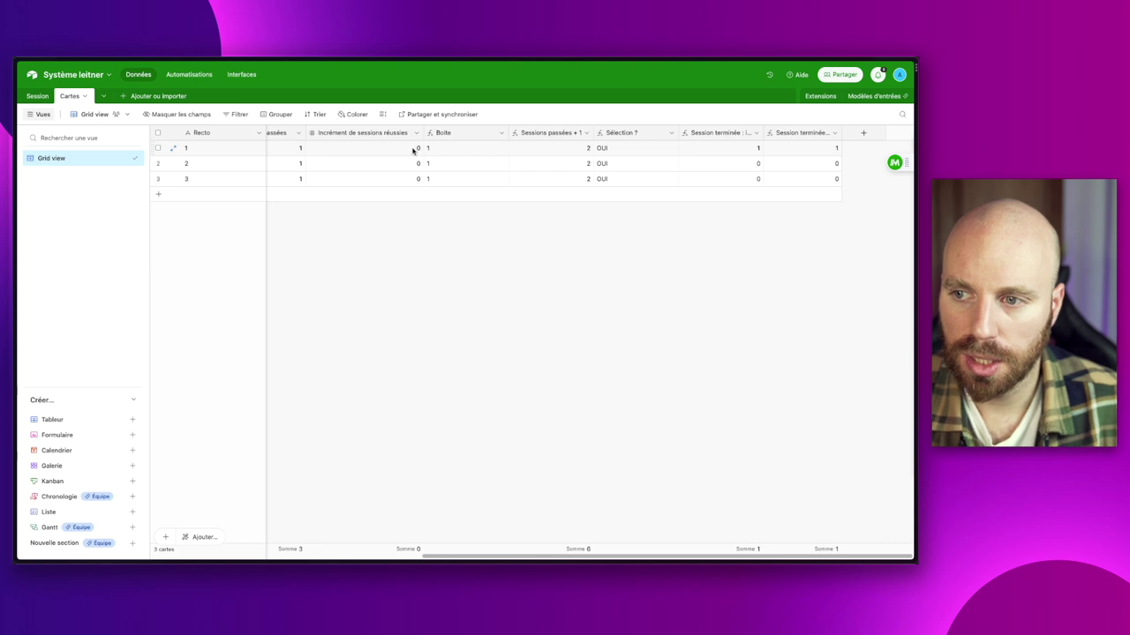
Set the Validation of card 2 to OUI and check its "Session terminée" formula columns.
scroll(415, 151, left, 5)
click(357, 168)
click(357, 169)
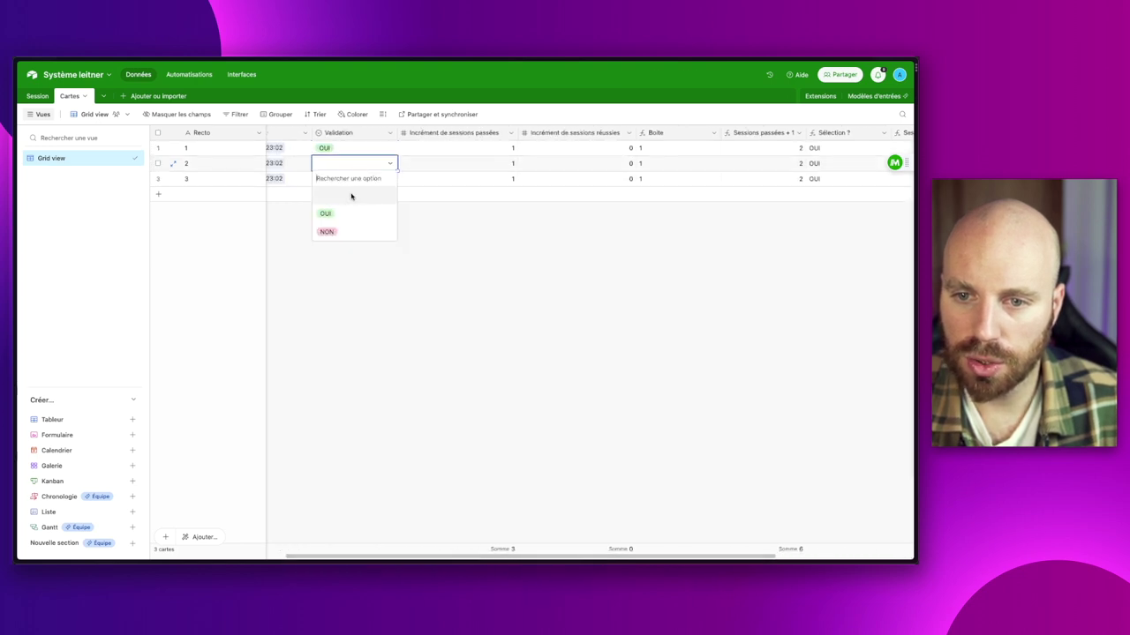
click(343, 210)
scroll(499, 157, right, 5)
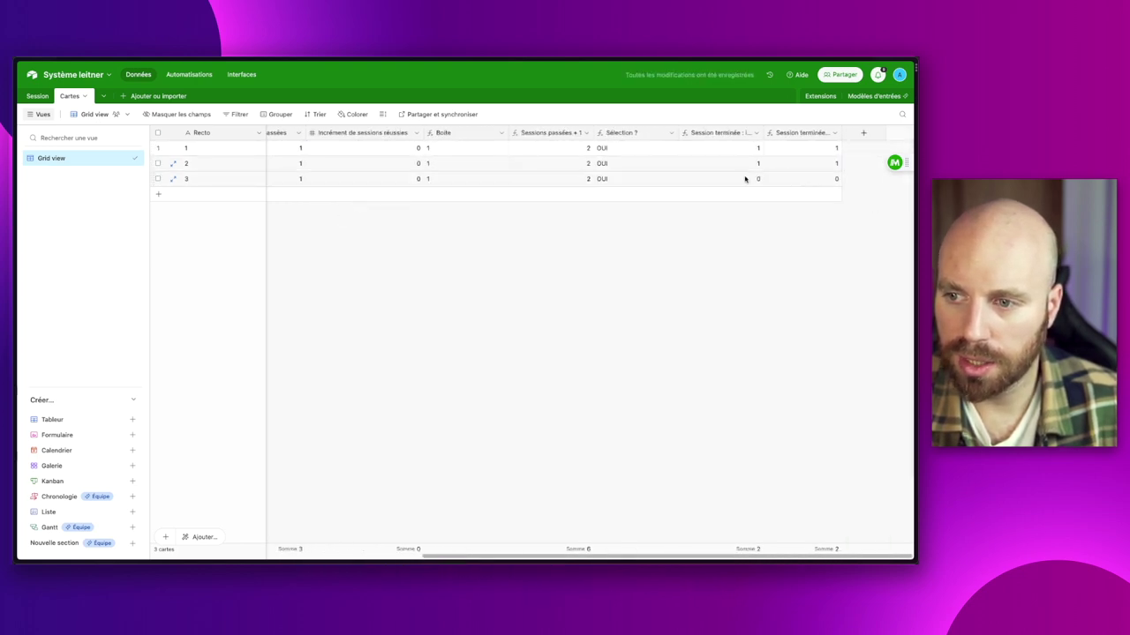
Set the Validation of card 3 to NON and check its "Session terminée" formula columns.
scroll(747, 179, left, 5)
click(380, 179)
click(380, 178)
click(371, 246)
scroll(770, 194, right, 5)
scroll(694, 197, left, 5)
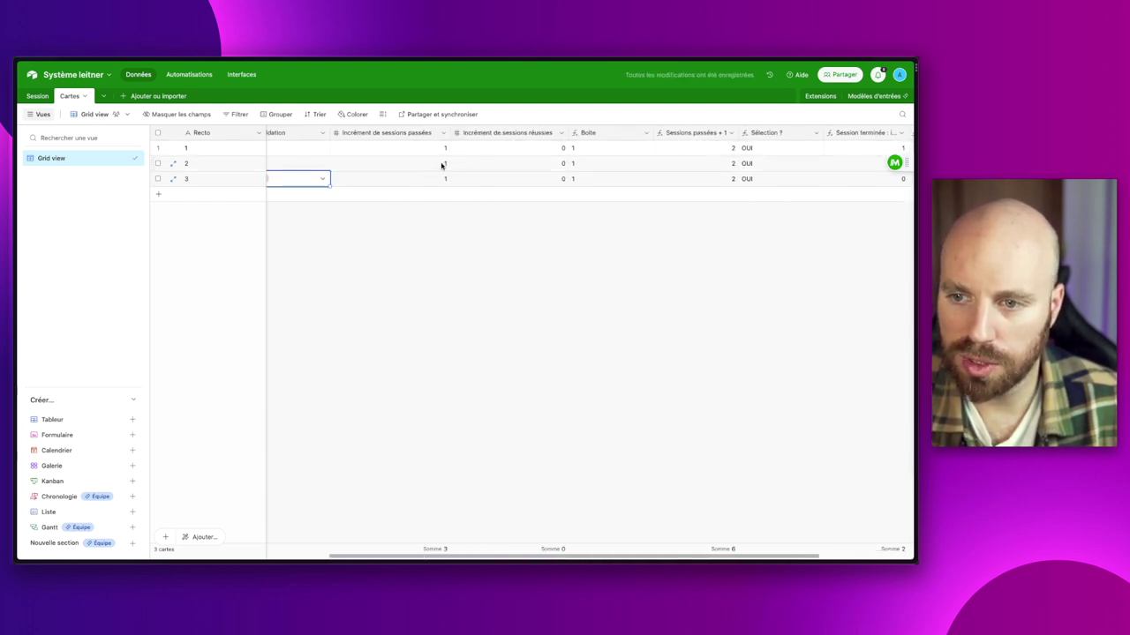
Mark the first session as Terminé and review the Validation, increment and Boite columns in the Cartes table.
click(37, 96)
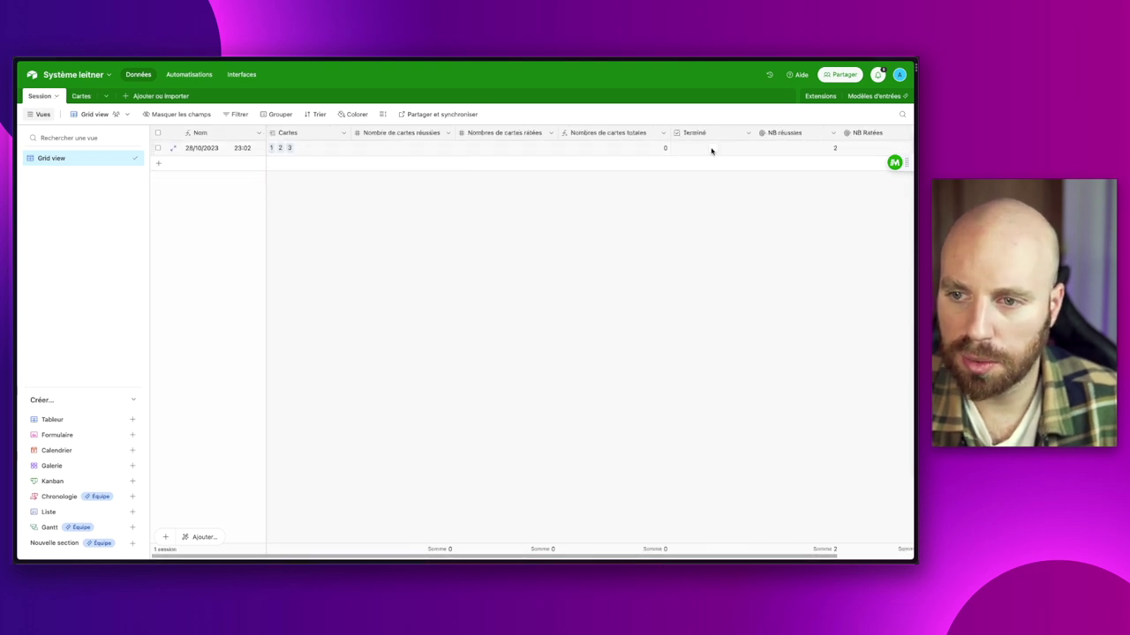
click(81, 95)
scroll(447, 148, right, 5)
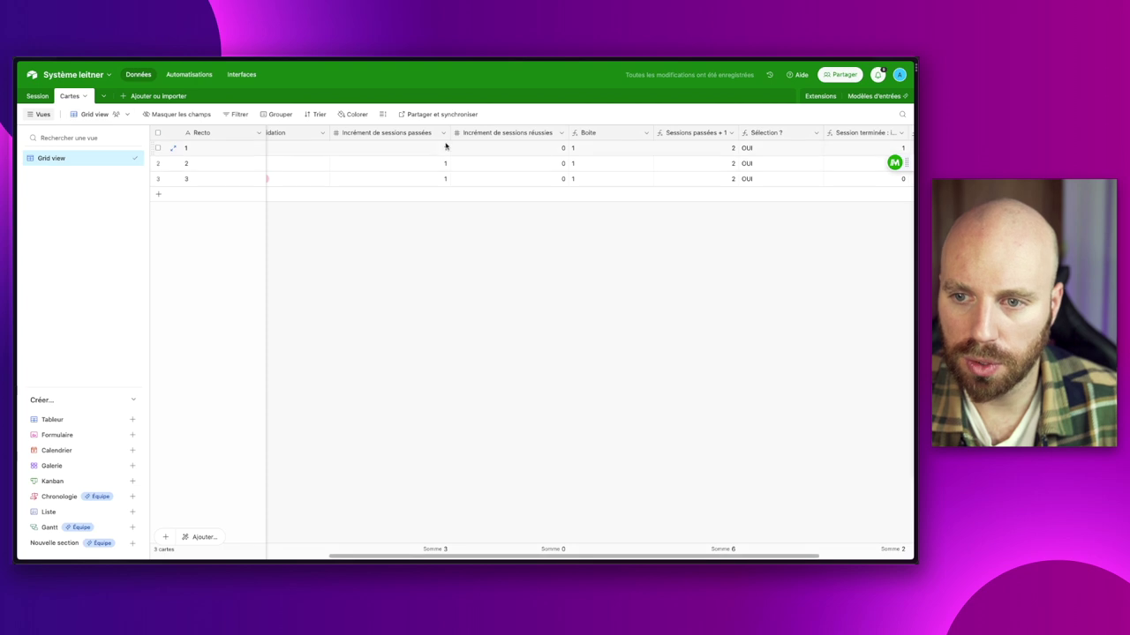
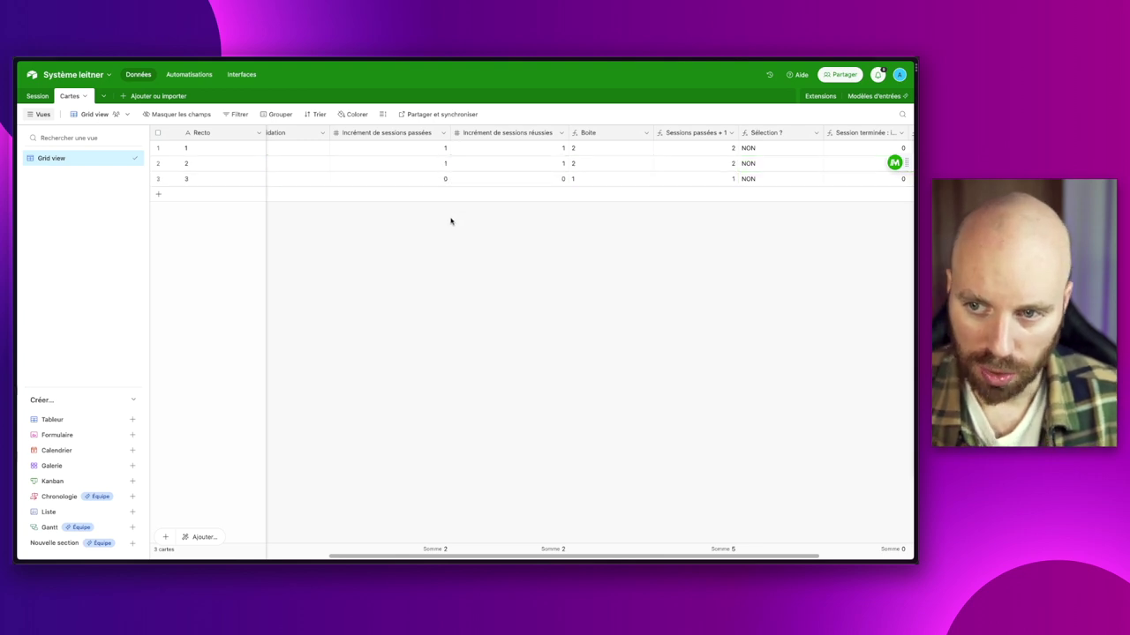
scroll(424, 208, left, 5)
scroll(425, 207, right, 10)
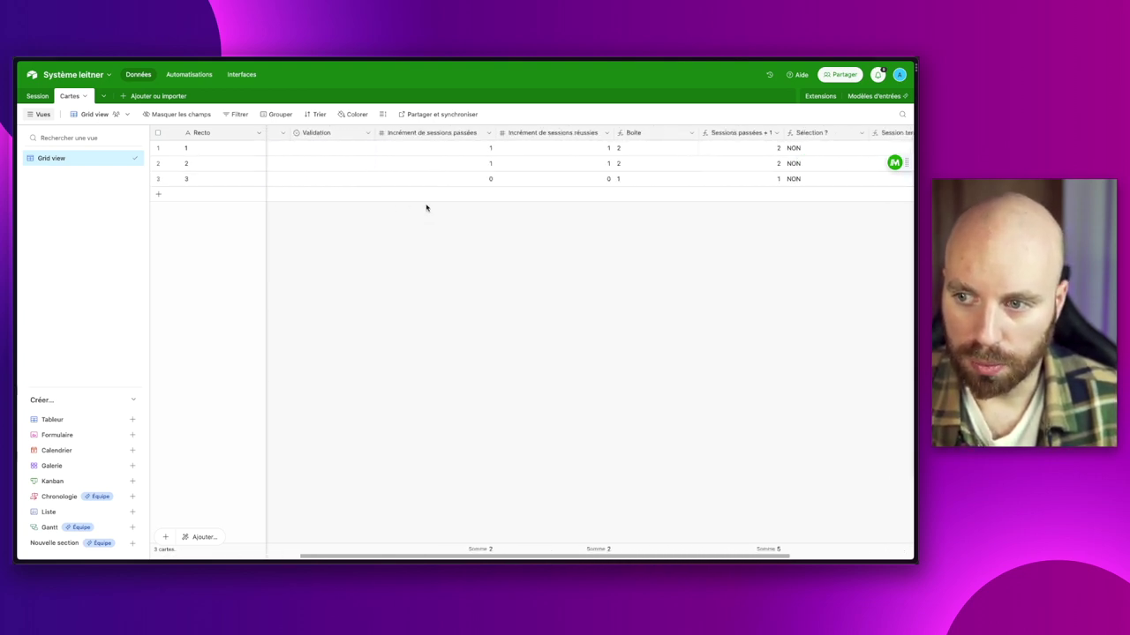
scroll(426, 207, left, 5)
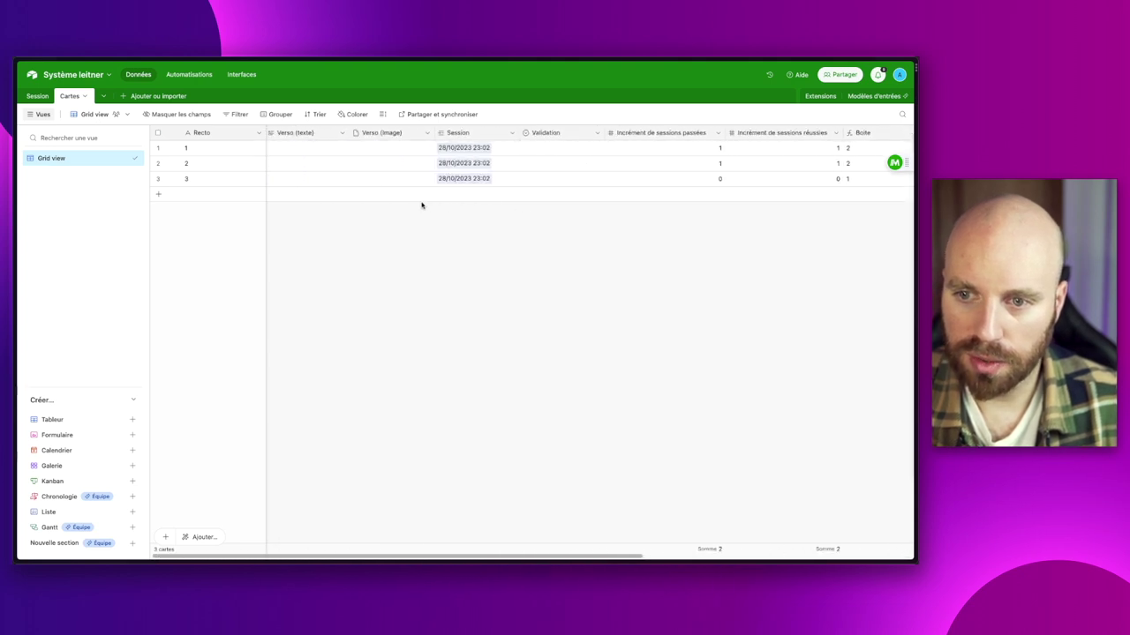
scroll(415, 203, right, 2)
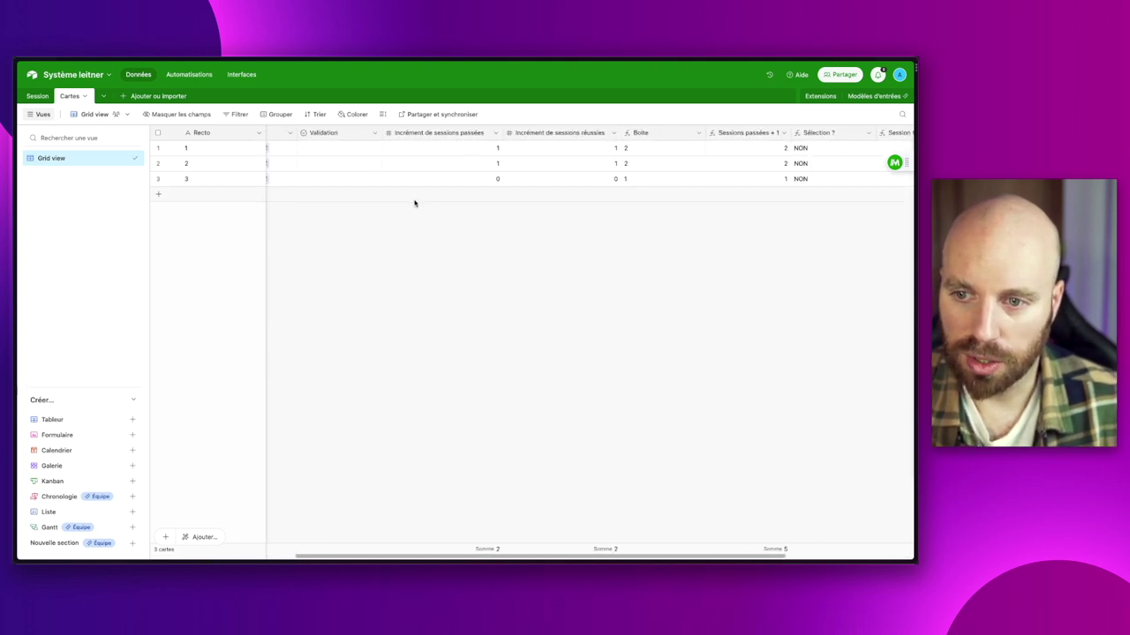
Add a second record to the Session table and review the cards' session links, increments and Sélection ? values.
click(37, 96)
click(212, 168)
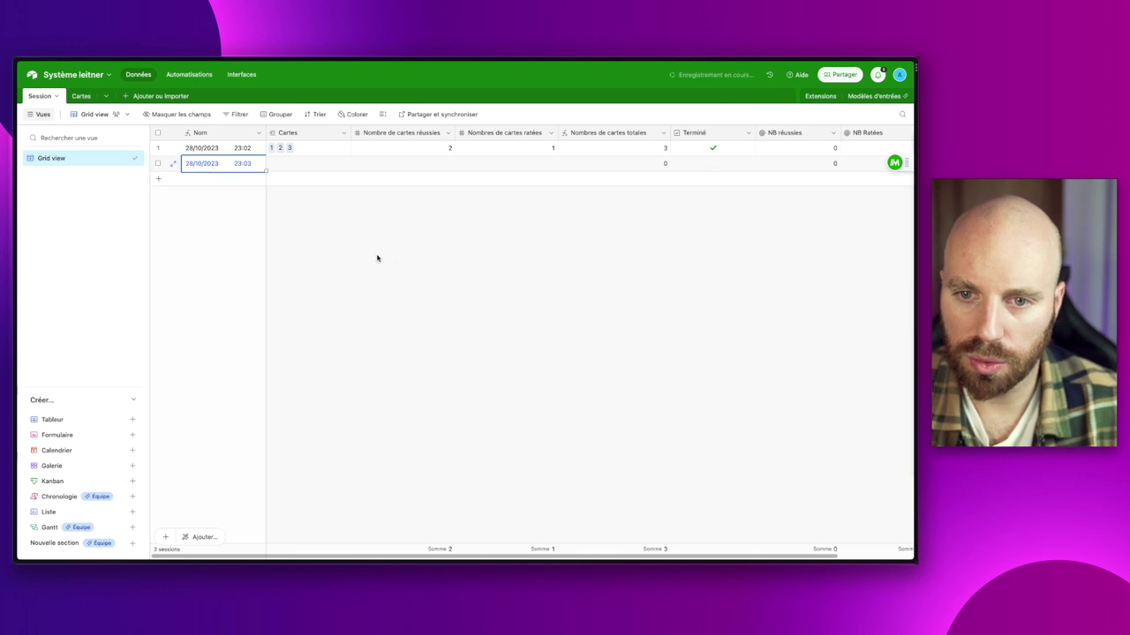
click(287, 164)
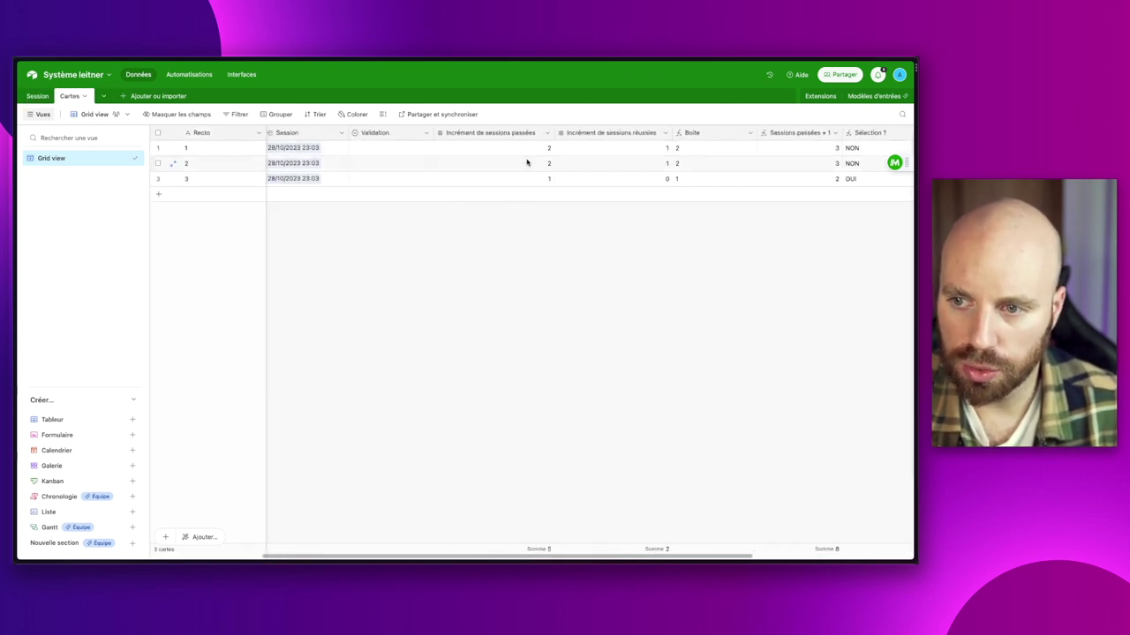
scroll(535, 162, right, 3)
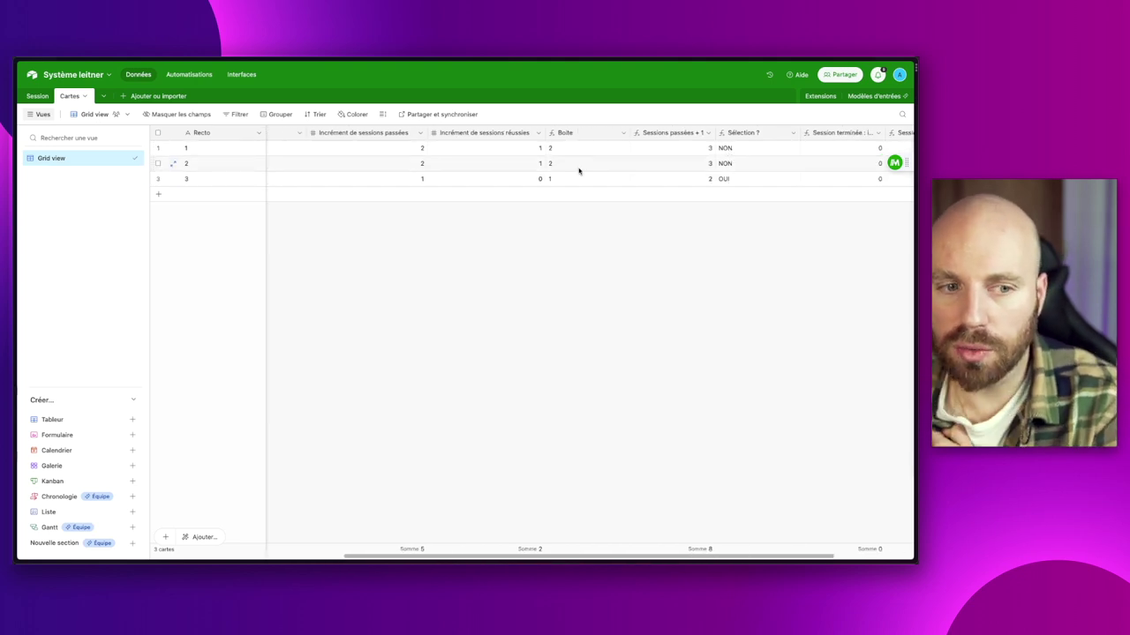
scroll(605, 181, left, 2)
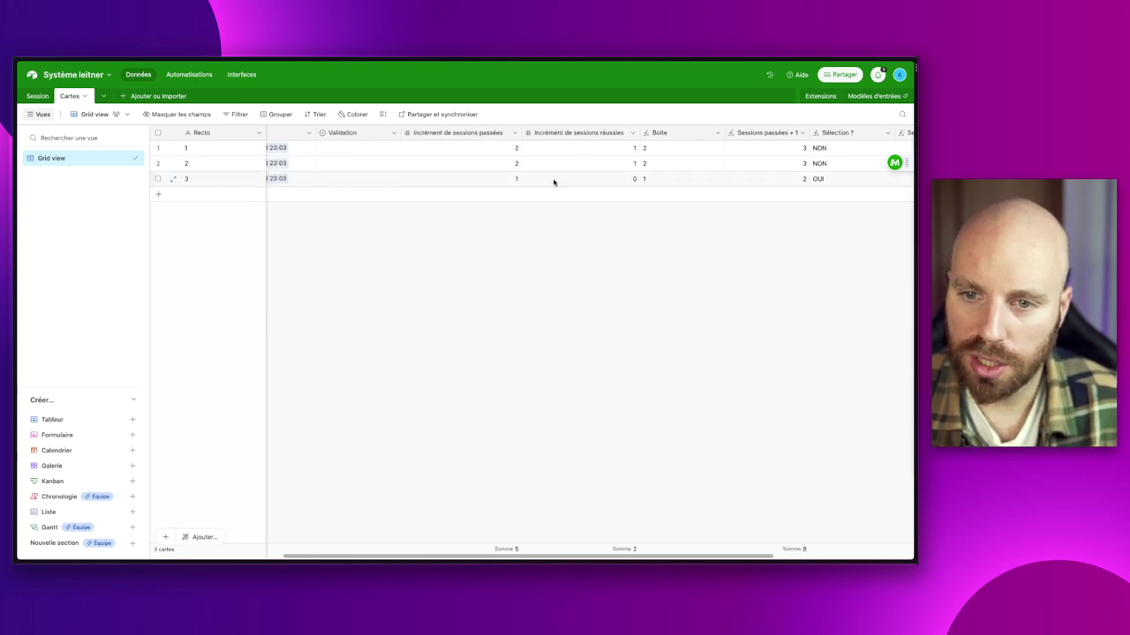
scroll(542, 181, left, 3)
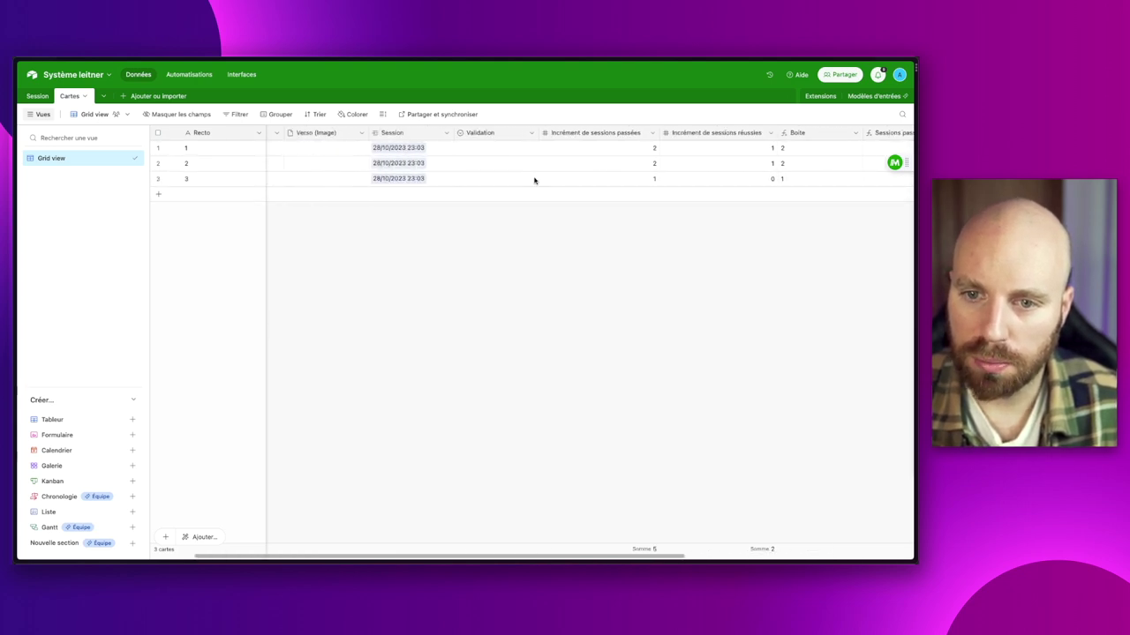
Set the Validation of card 3, the only card selected for the second session, to OUI.
click(48, 98)
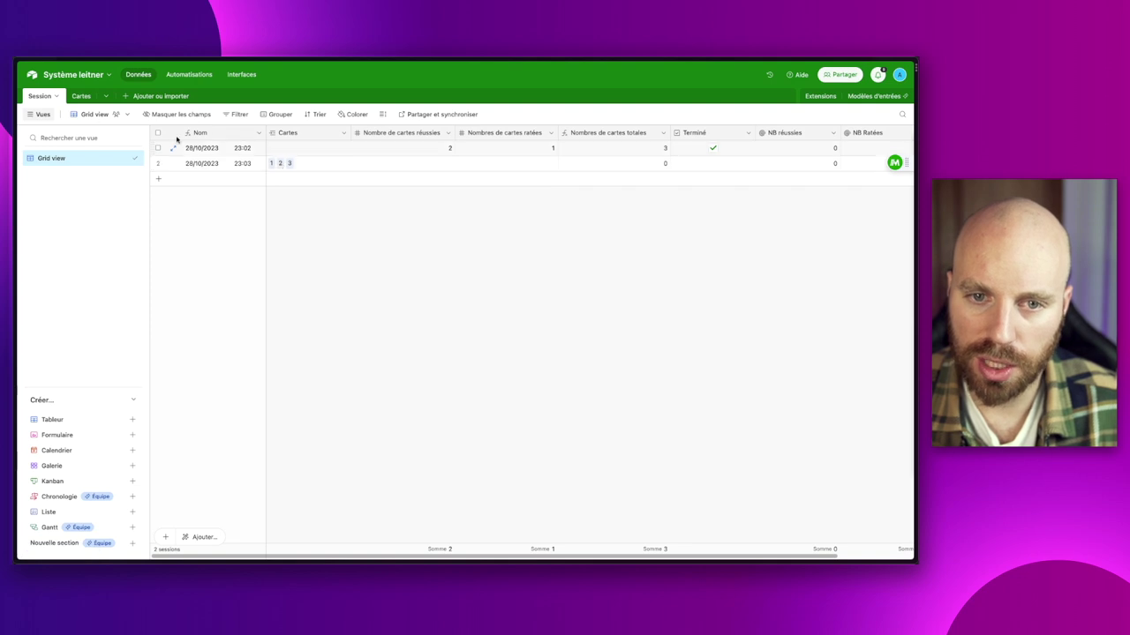
click(81, 96)
scroll(510, 152, right, 6)
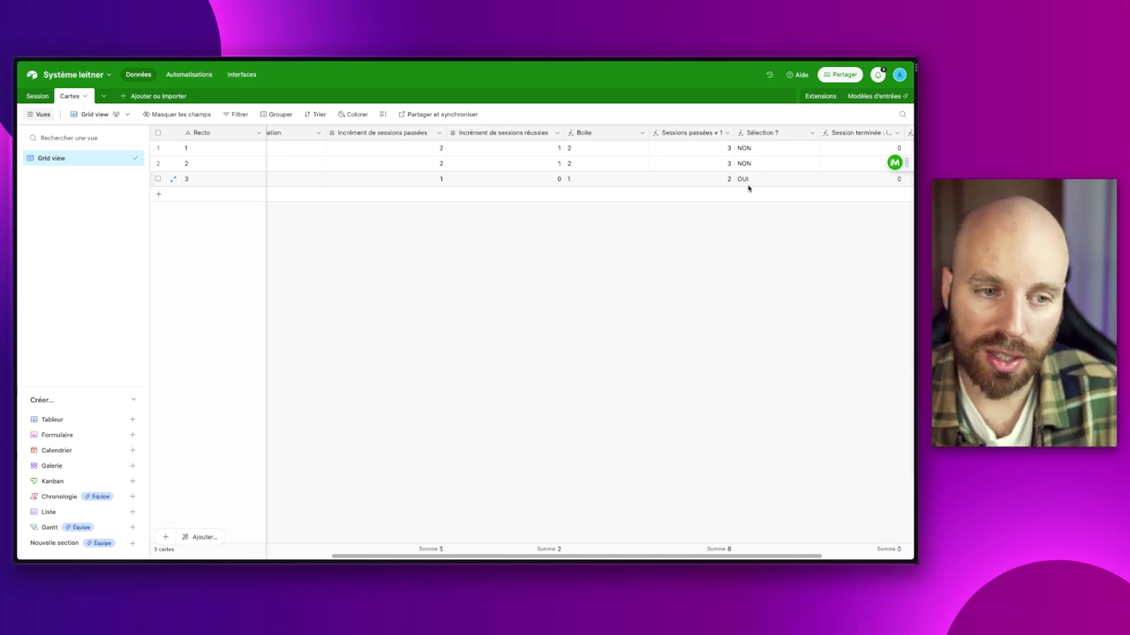
scroll(618, 192, left, 5)
click(483, 180)
click(468, 182)
click(459, 232)
scroll(623, 253, right, 5)
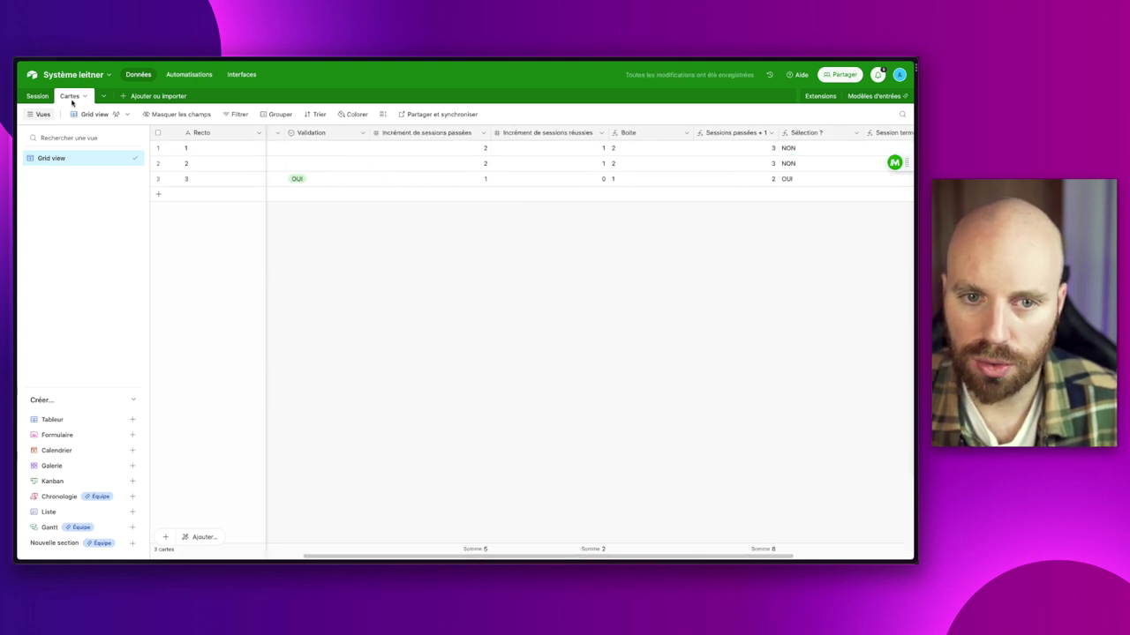
Mark the second session as Terminé and check card 3's increments and Boite in the Cartes table.
click(42, 97)
click(713, 163)
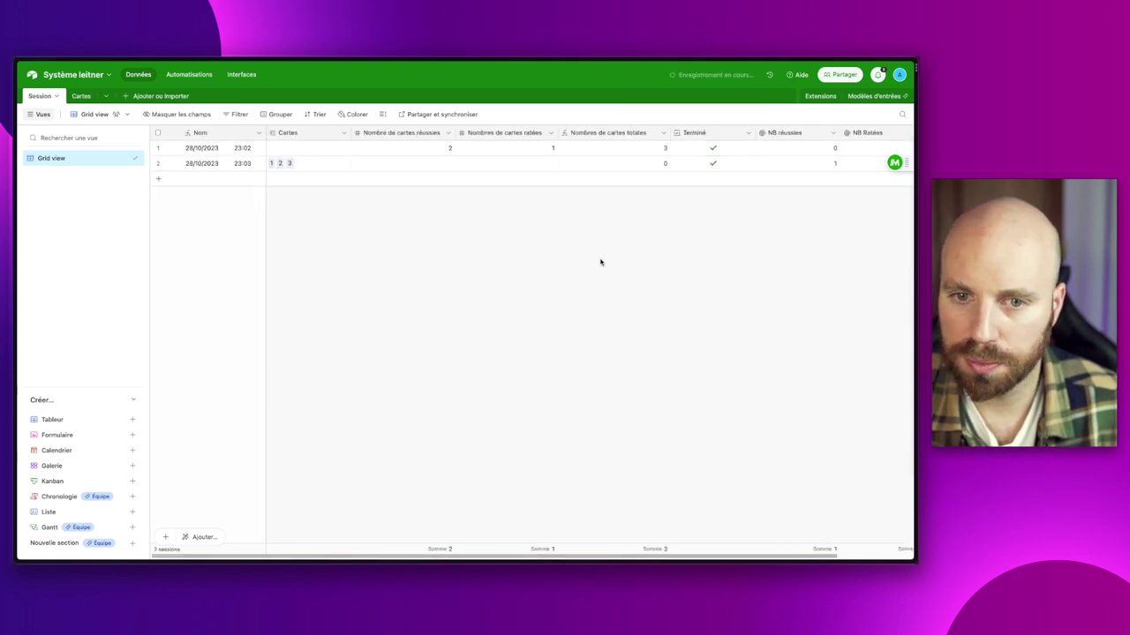
click(80, 99)
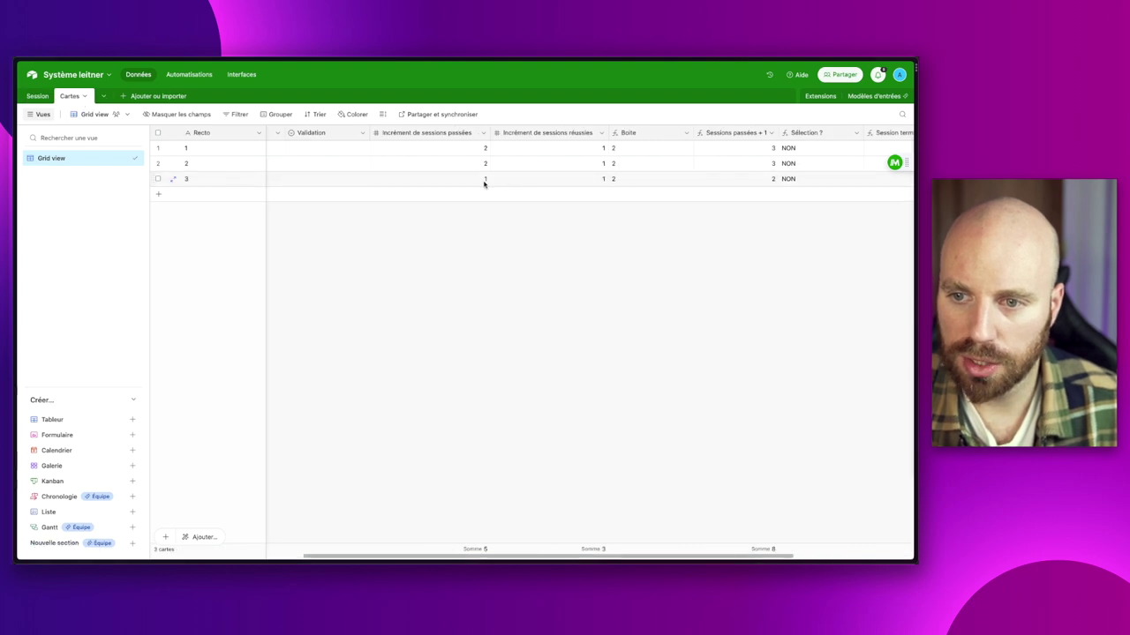
Add a third record to the Session table and check the cards' passed-session increments and Sélection ? values.
click(38, 97)
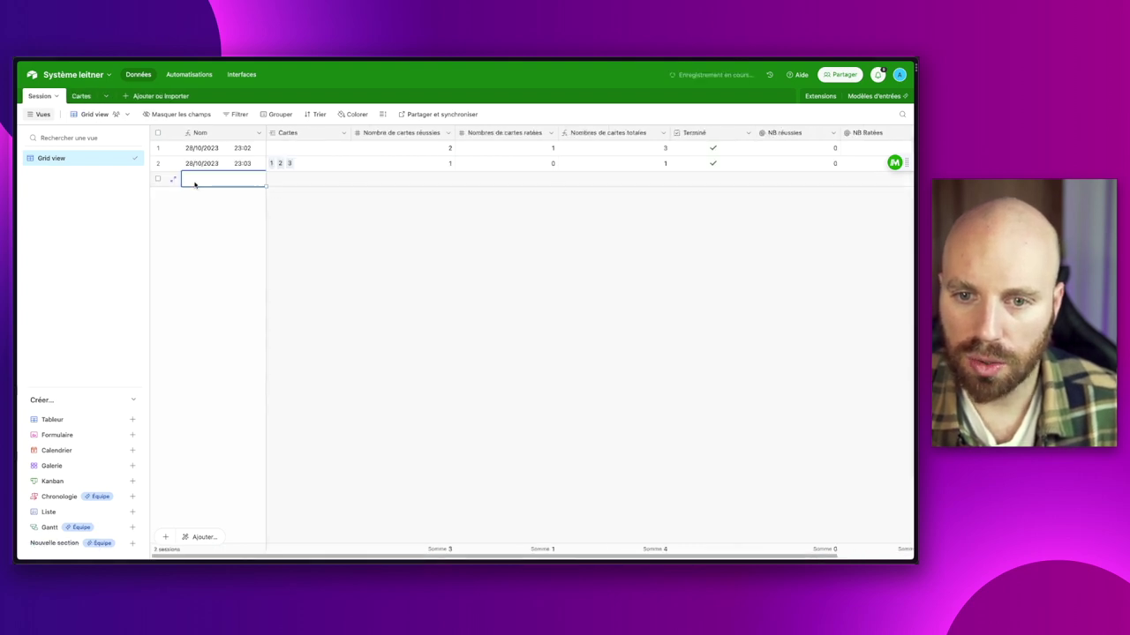
click(83, 98)
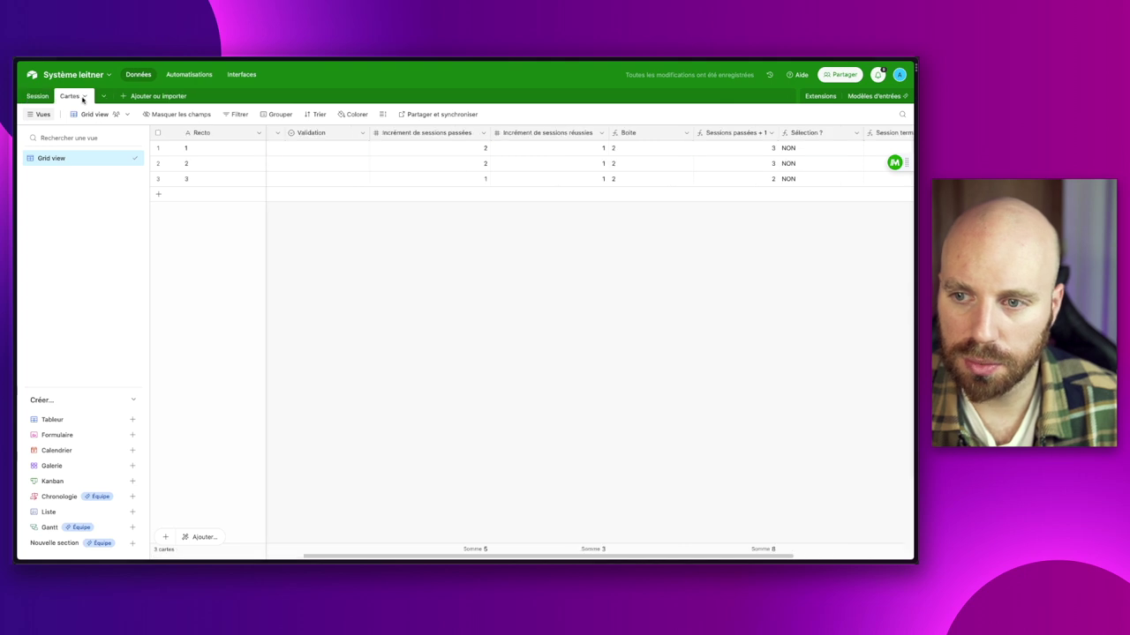
scroll(600, 300, right, 2)
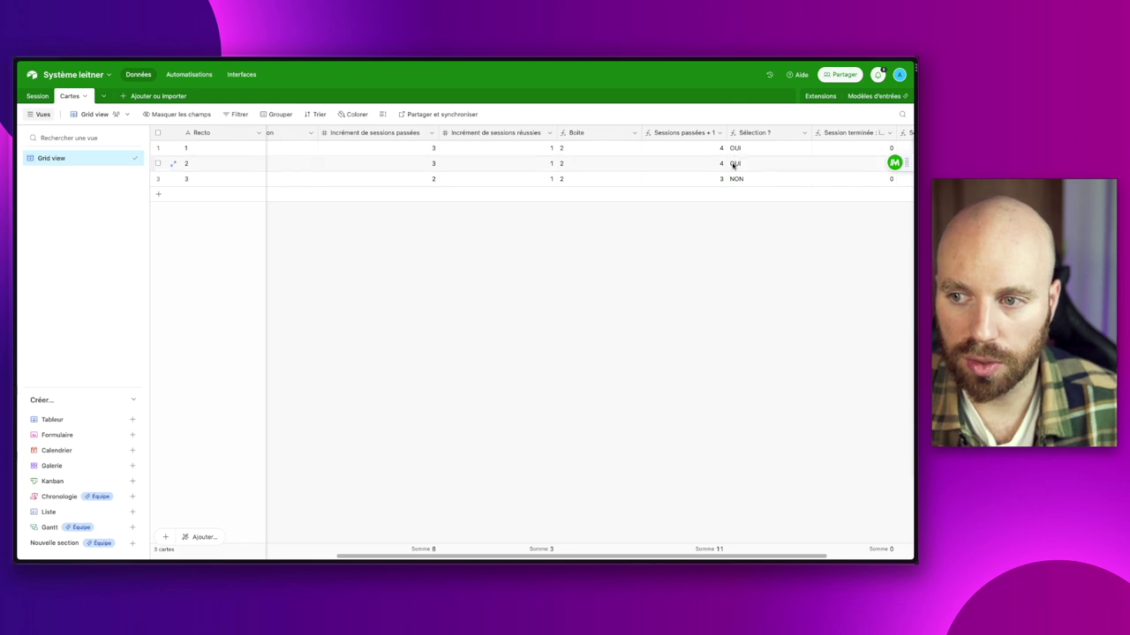
scroll(726, 165, left, 10)
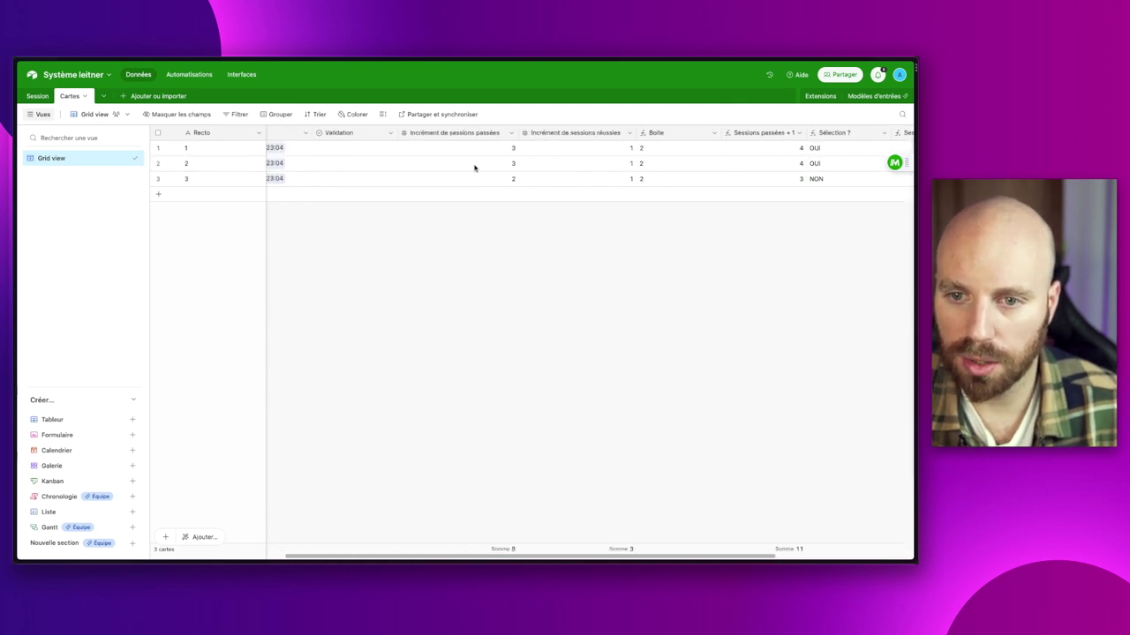
Set the Validation of card 1 to OUI for the third session and check its "Session terminée" values.
click(469, 149)
click(486, 147)
click(477, 192)
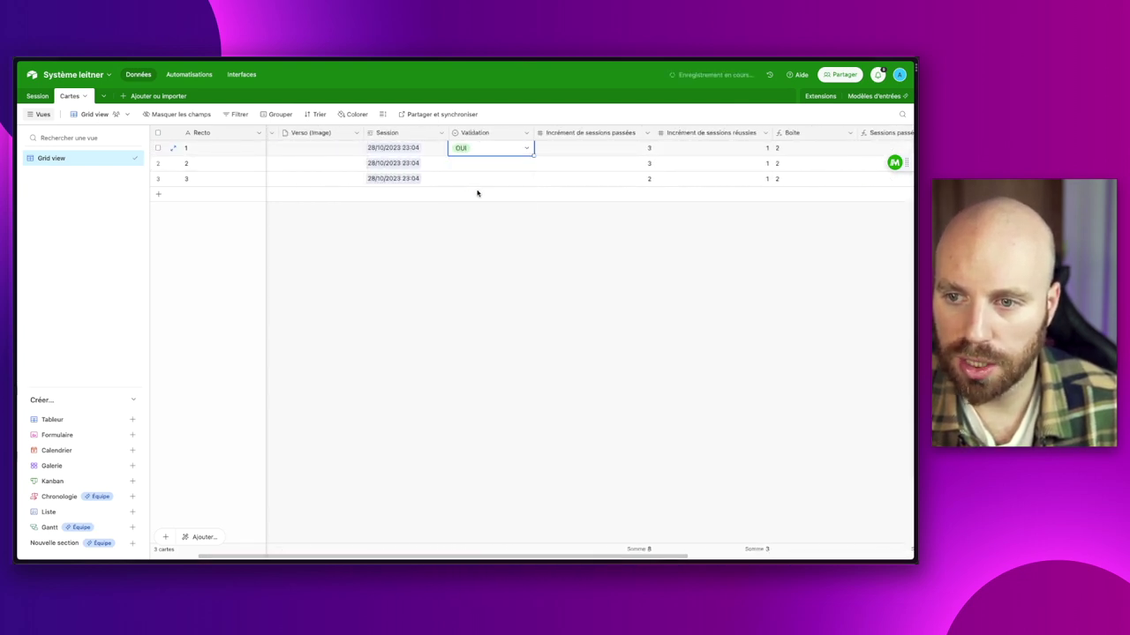
scroll(524, 159, right, 10)
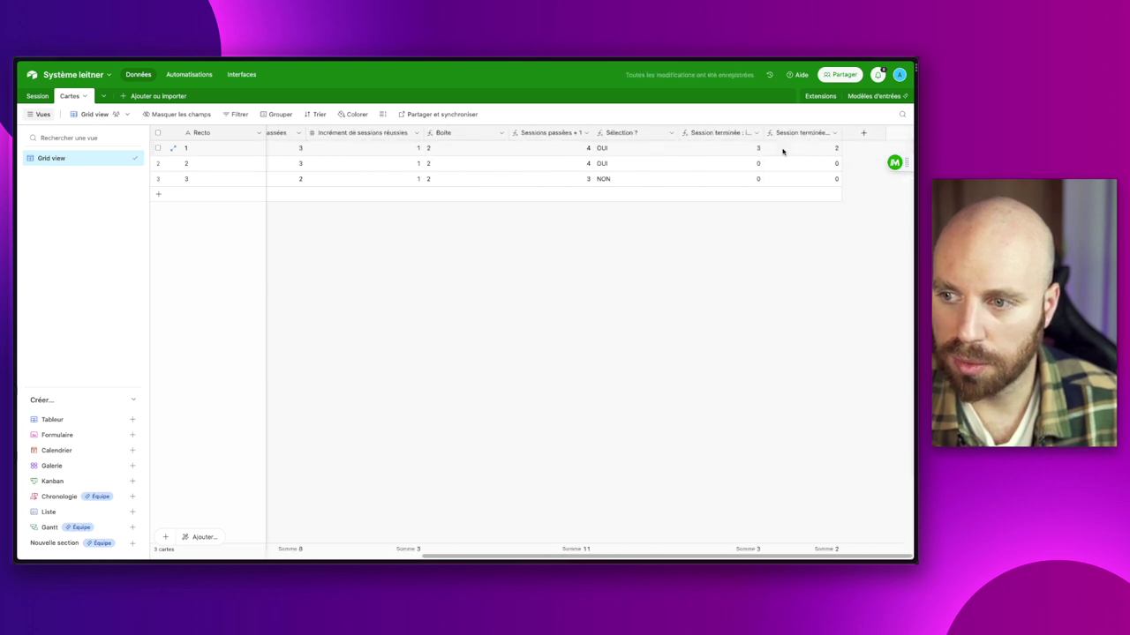
Set the Validation of card 2 to NON for the third session and check its "Session terminée" values.
scroll(706, 167, left, 10)
click(357, 166)
click(363, 168)
click(394, 233)
scroll(510, 224, right, 5)
scroll(574, 212, right, 2)
scroll(618, 181, left, 7)
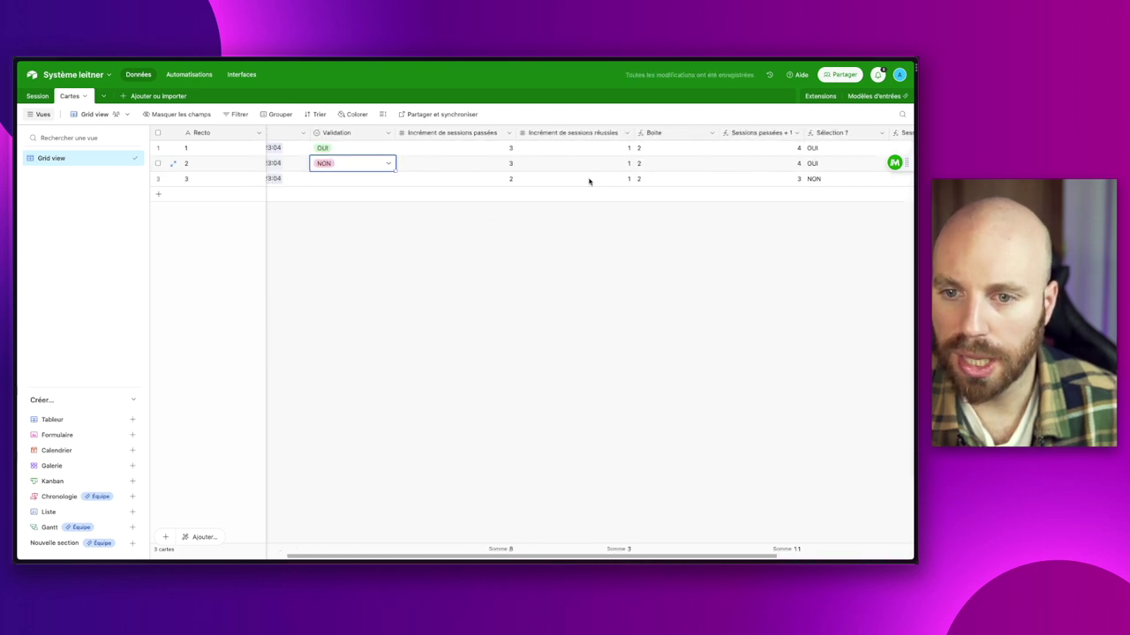
Mark the third session as Terminé in the Session table.
click(37, 96)
click(713, 179)
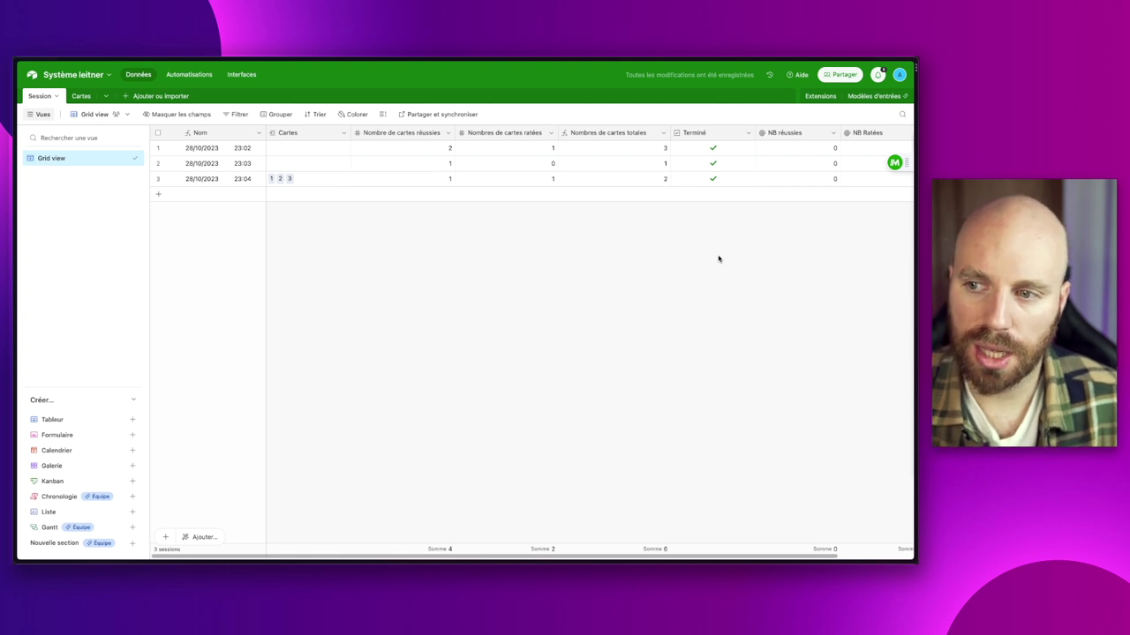
Check the third session's card counts and the cards' Validation, increments, Boîte and Sélection ? values.
scroll(706, 253, right, 2)
scroll(696, 248, left, 2)
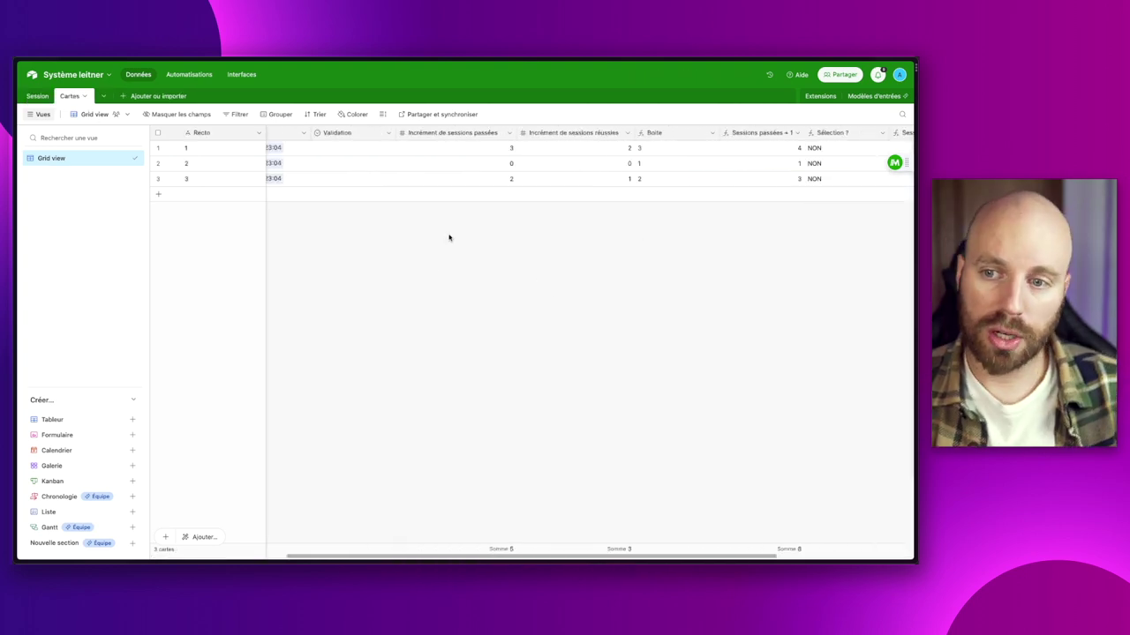
scroll(450, 230, left, 3)
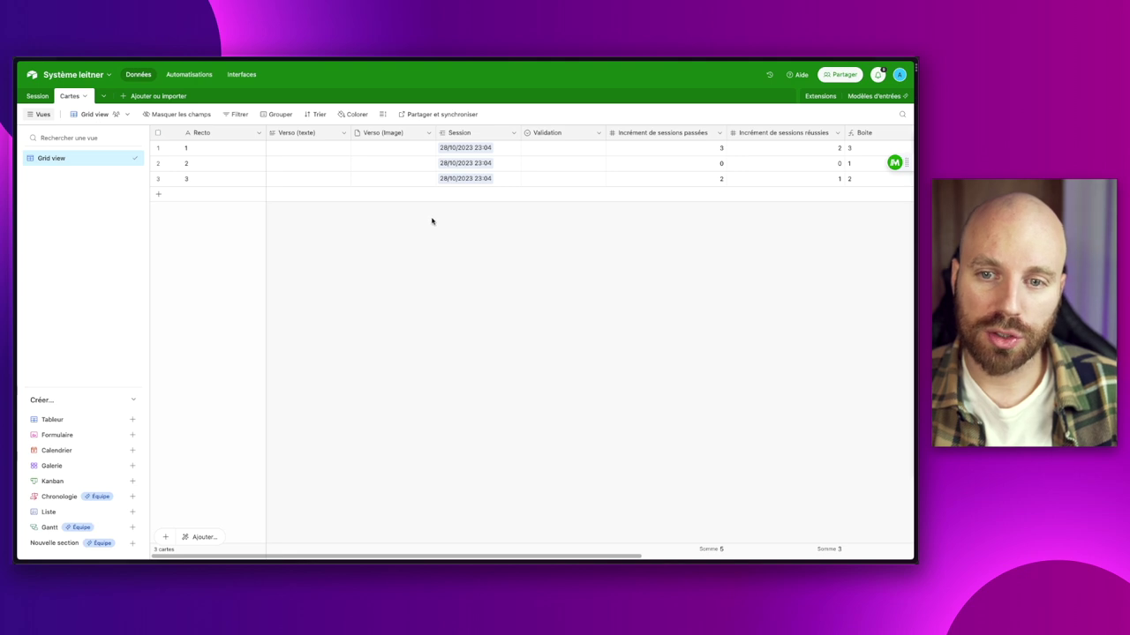
scroll(433, 221, right, 6)
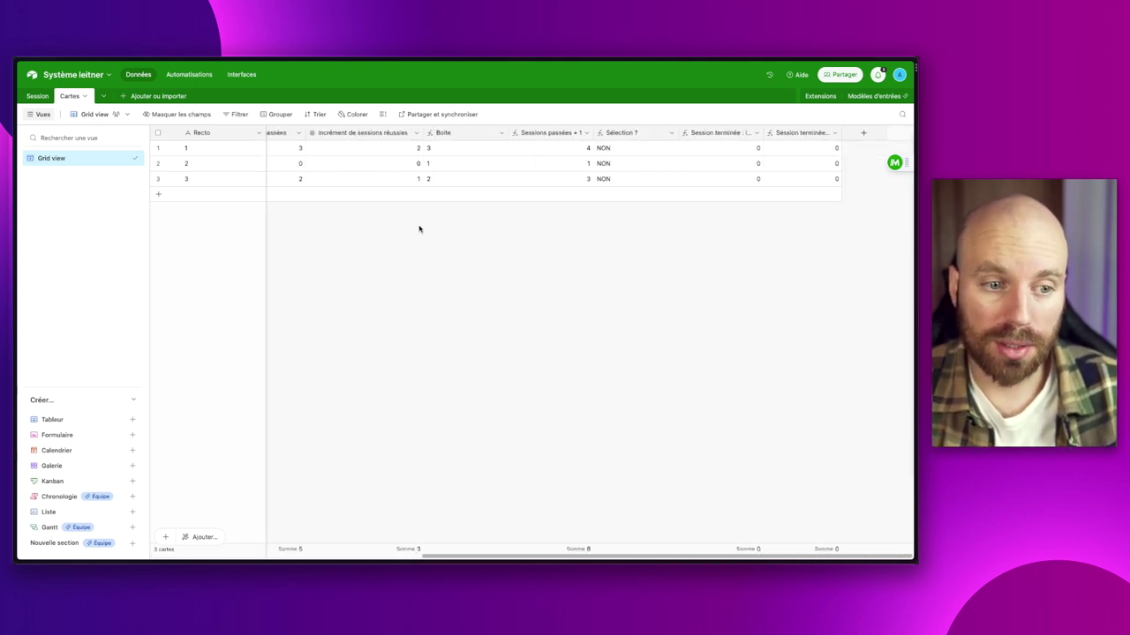
scroll(419, 229, left, 6)
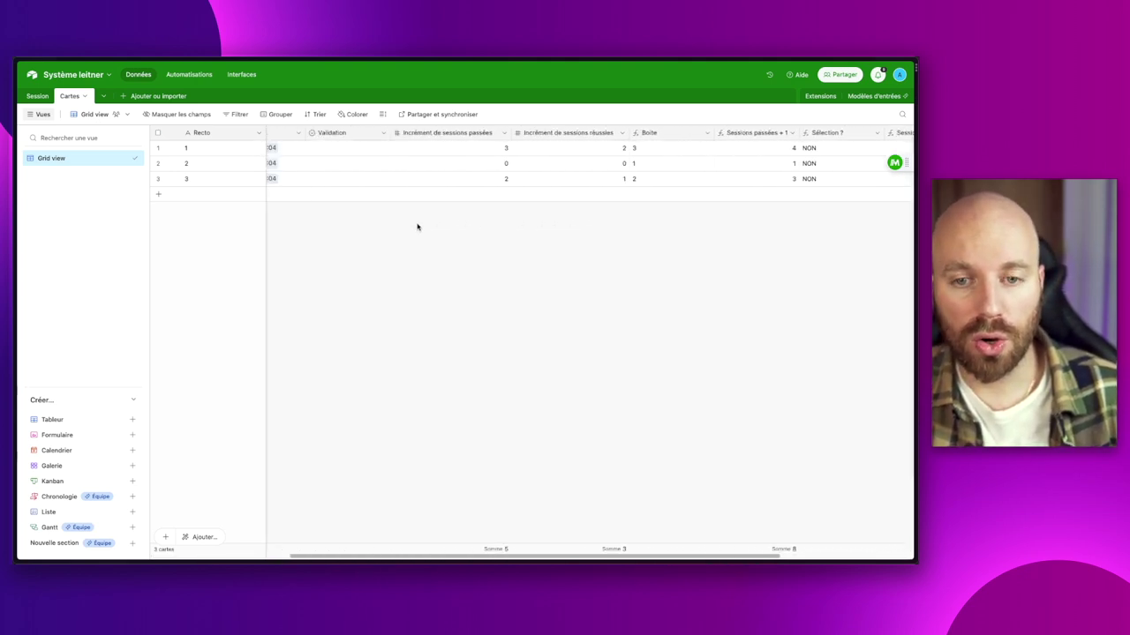
scroll(415, 227, right, 6)
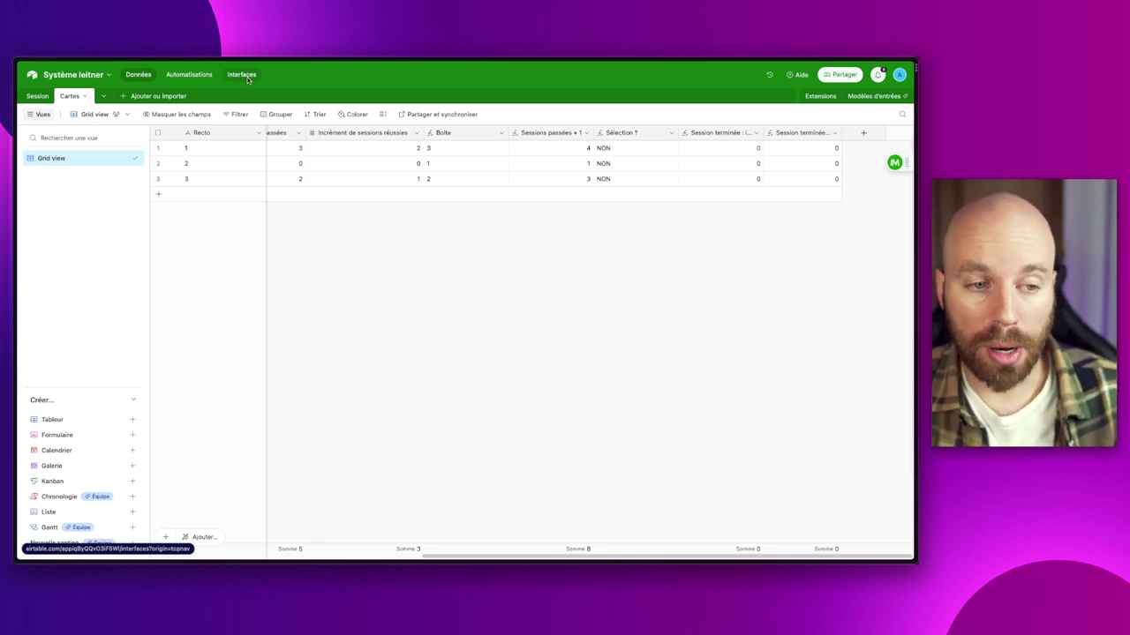
Open the Méthode Leitner interface for editing and rename its Session page as A SUPPR.
click(248, 78)
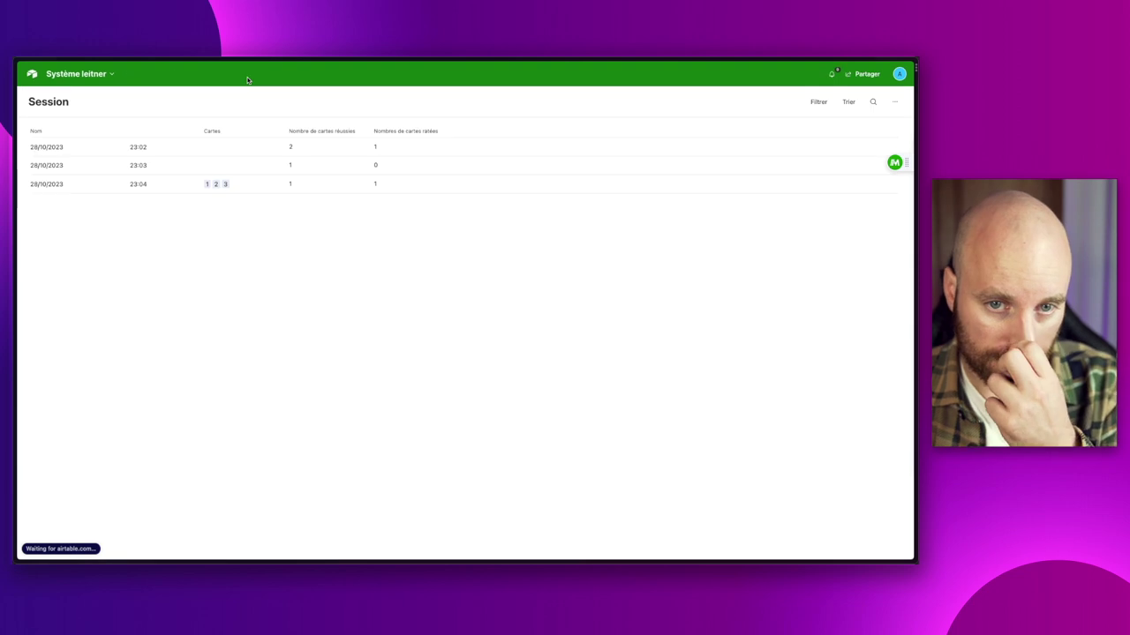
click(88, 74)
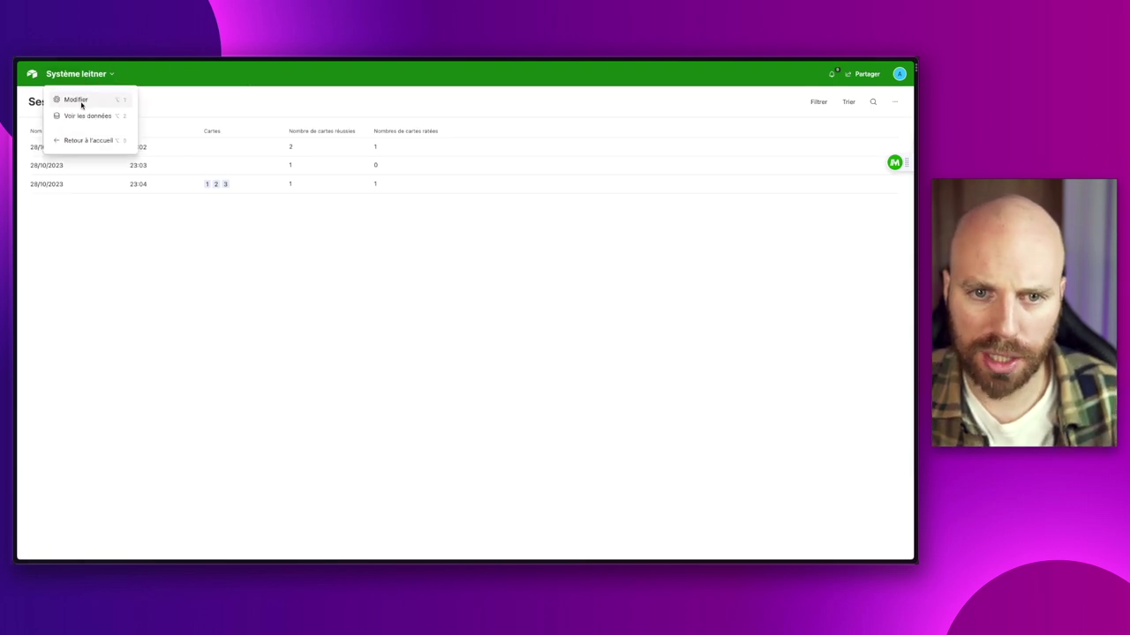
click(83, 104)
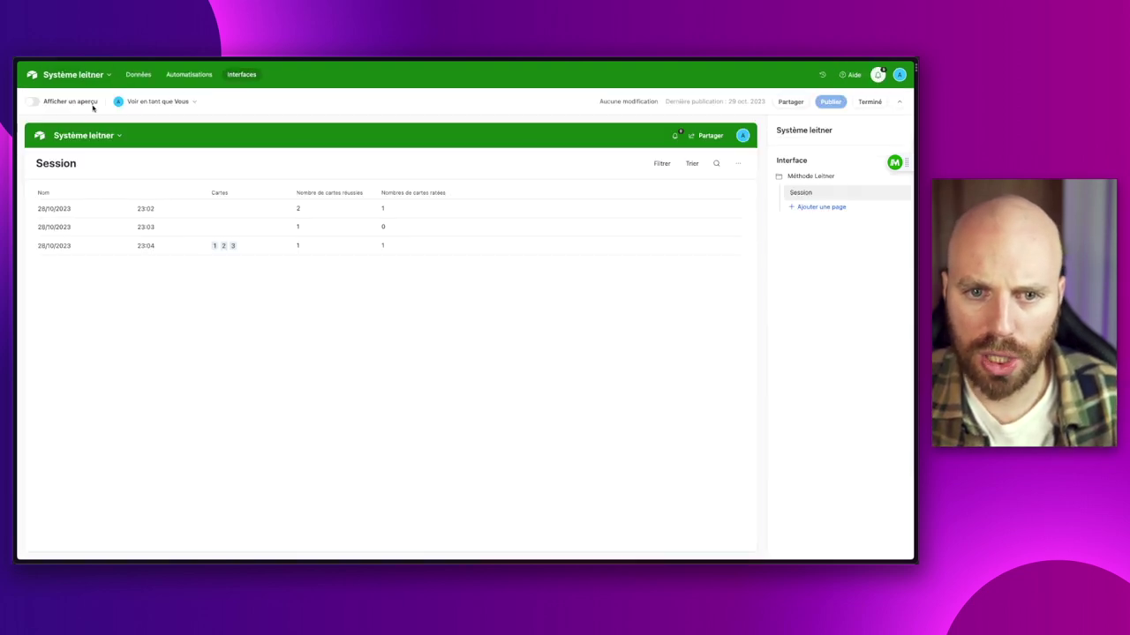
double_click(794, 194)
text(A SUPPR)
key(Return)
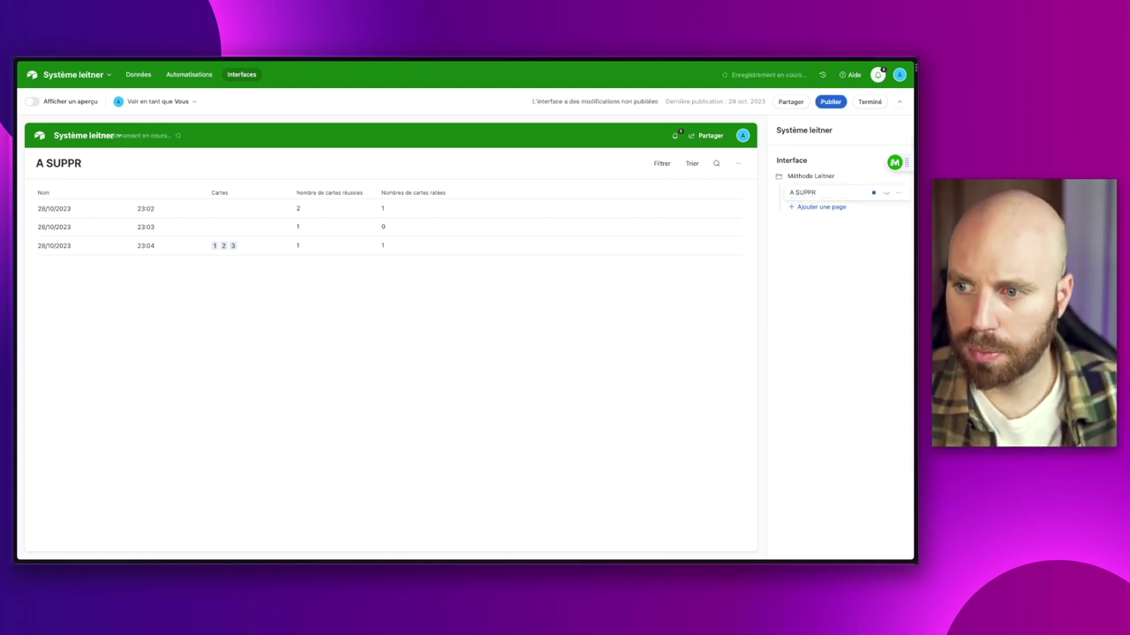
Add a page with the Liste layout to the Méthode Leitner interface, linked to the Session table.
click(811, 207)
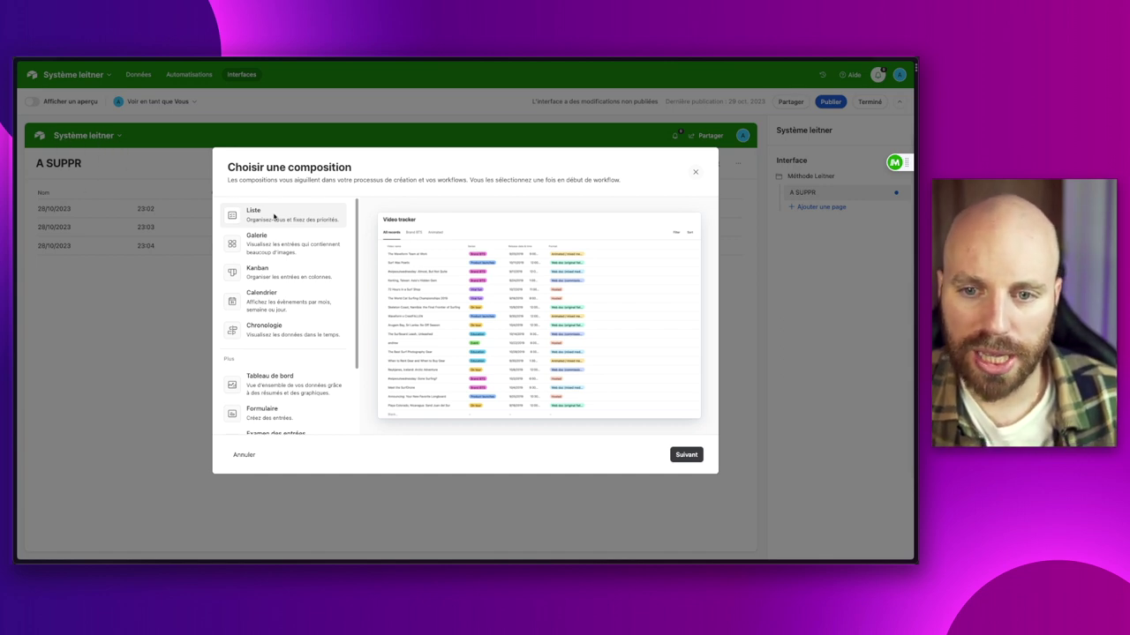
click(687, 454)
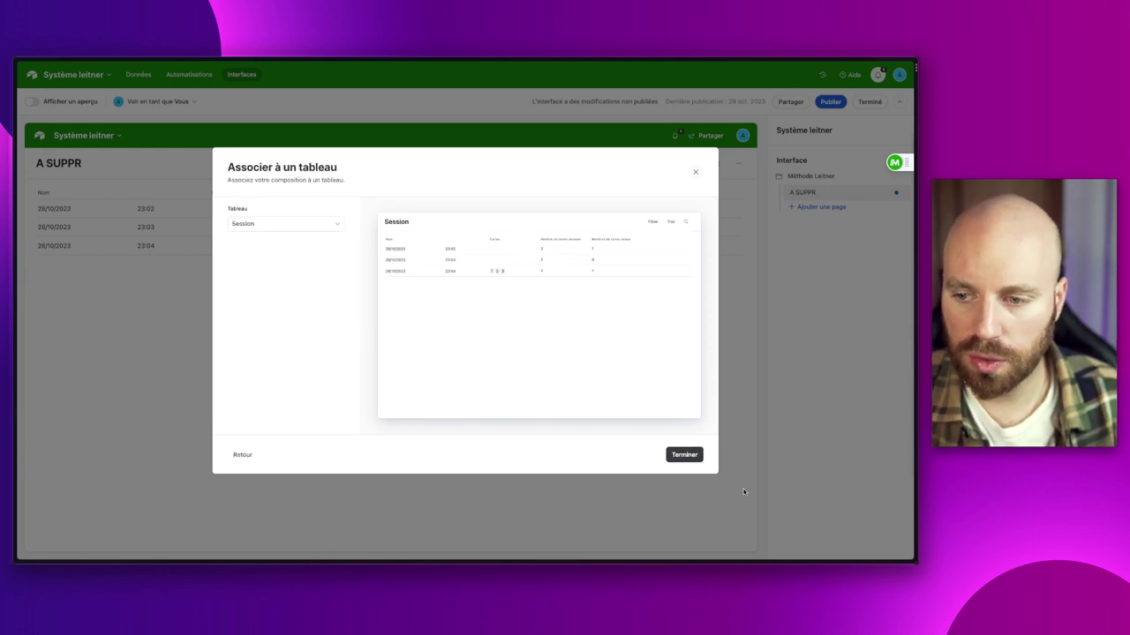
click(689, 457)
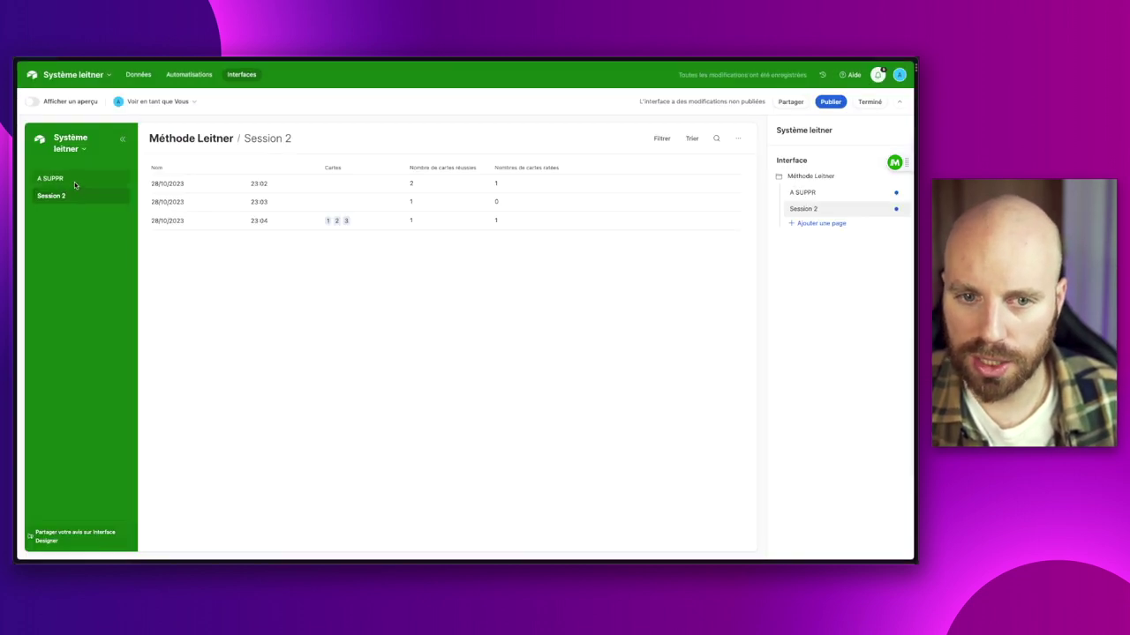
Delete the A SUPPR page and rename the new list page as Session.
click(897, 192)
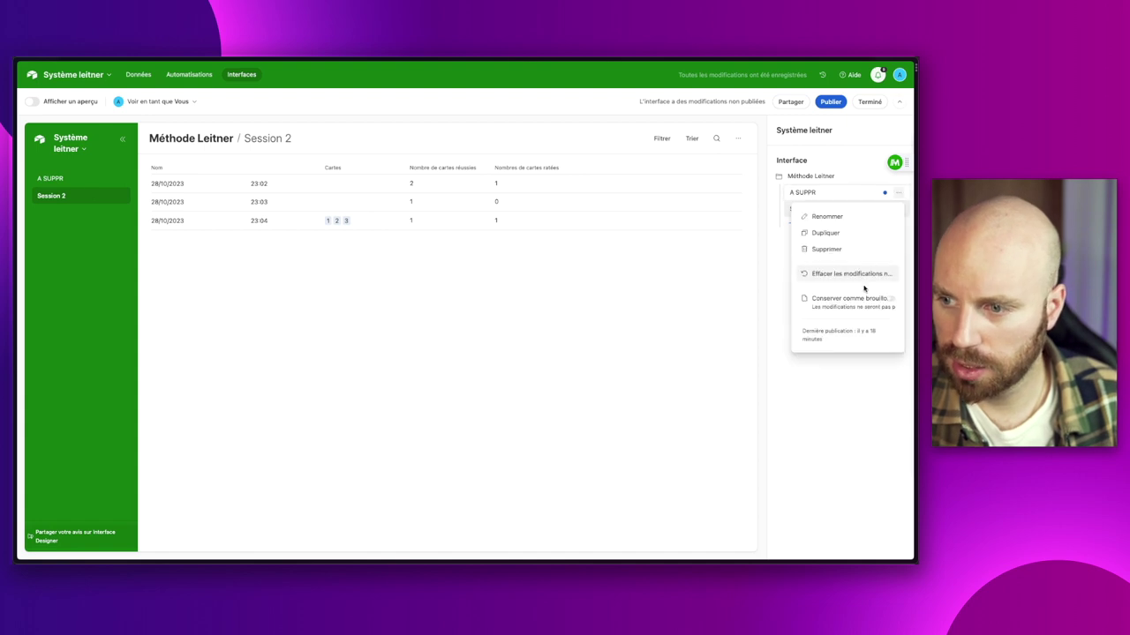
click(826, 249)
click(563, 351)
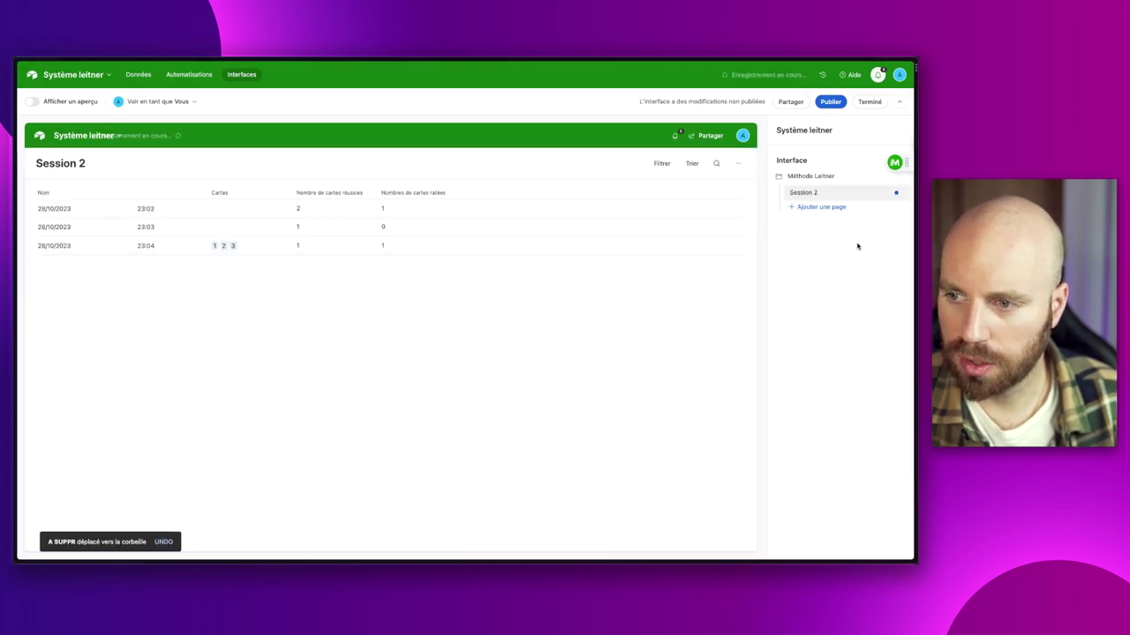
double_click(815, 194)
key(BackSpace)
key(Return)
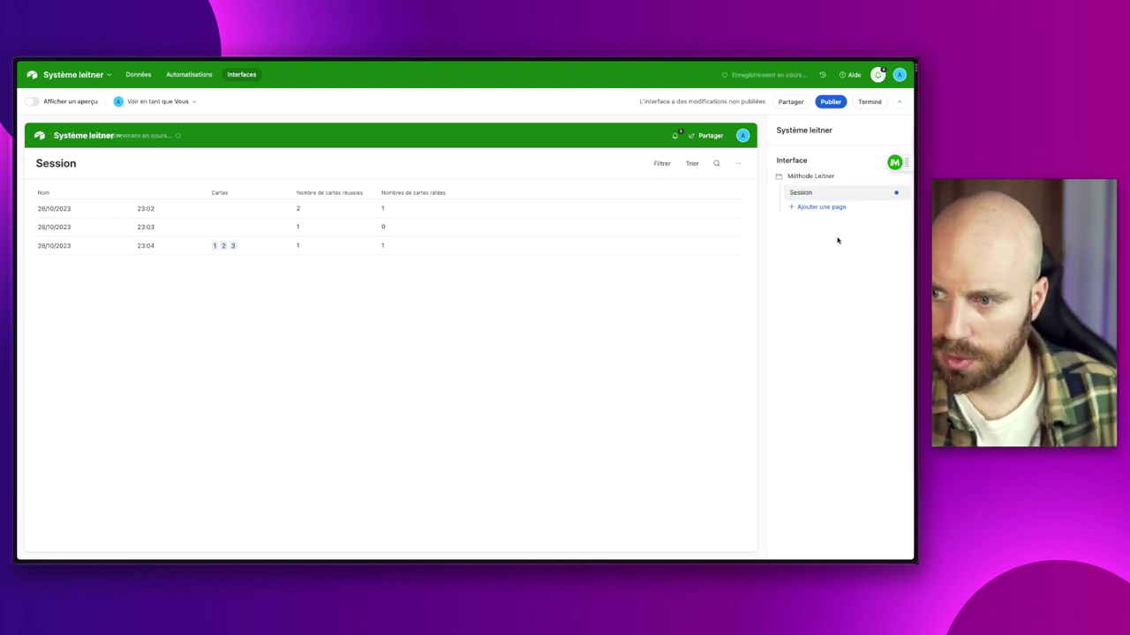
Hide the Cartes field and show the Nombres de cartes totales field in the Session page's list.
click(189, 162)
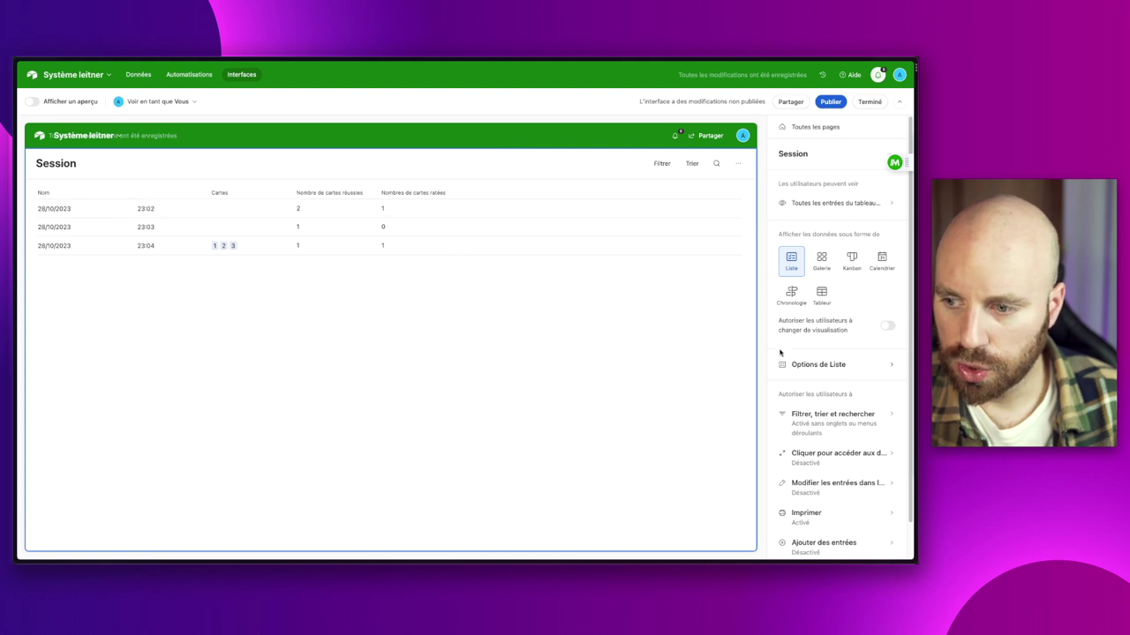
scroll(807, 360, down, 2)
click(823, 328)
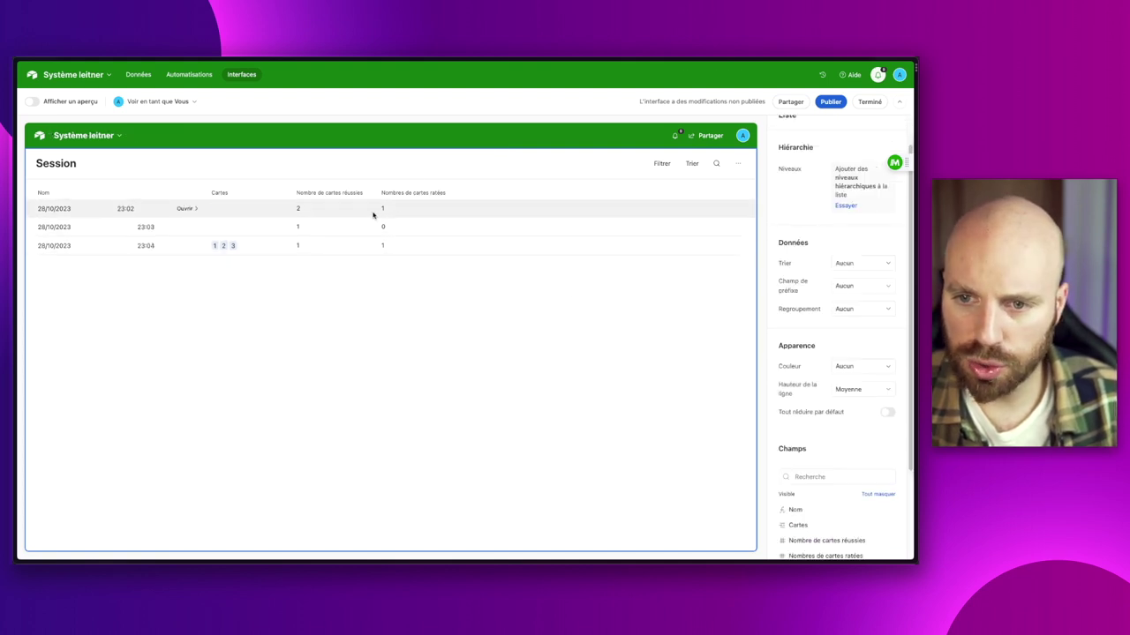
scroll(872, 379, down, 3)
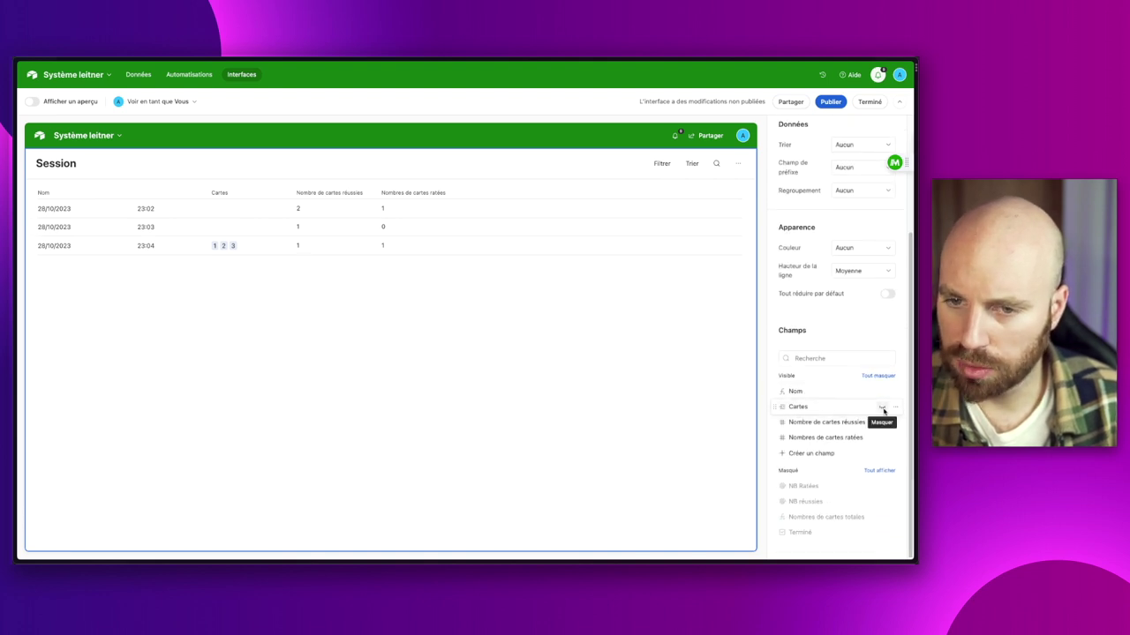
click(883, 409)
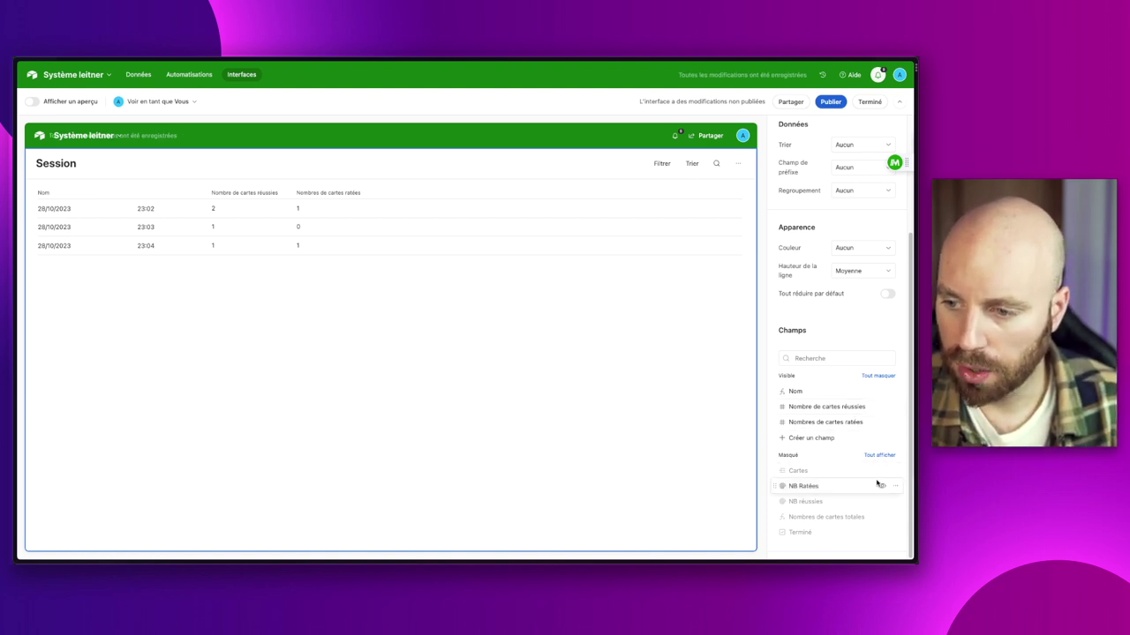
click(880, 517)
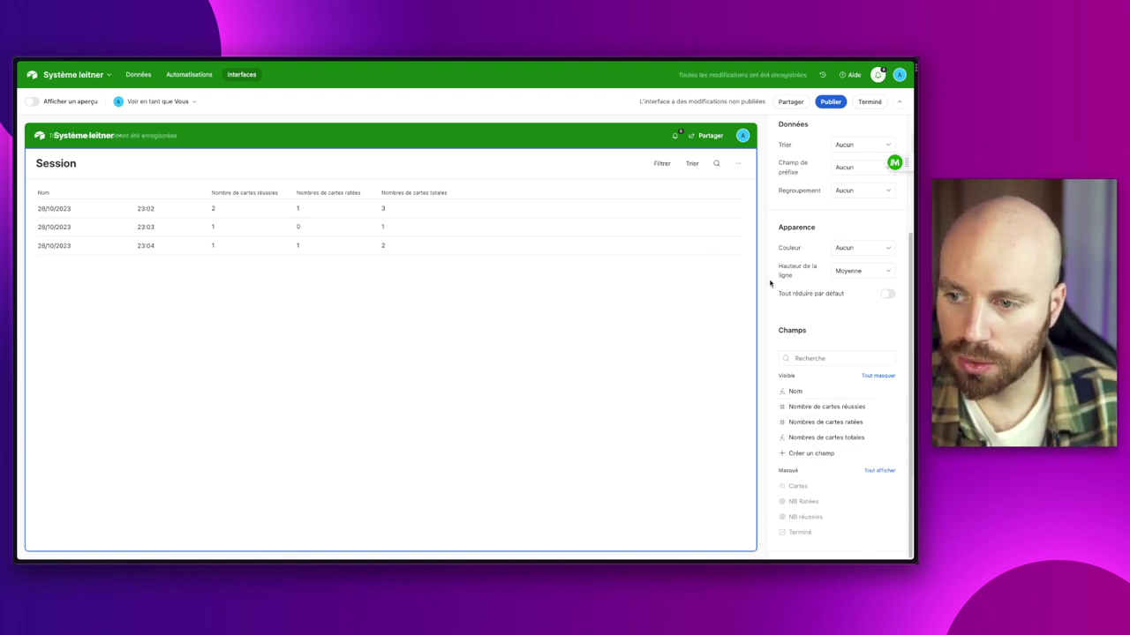
Set the Session list's row height to Grande and return to the page settings.
click(855, 271)
click(825, 344)
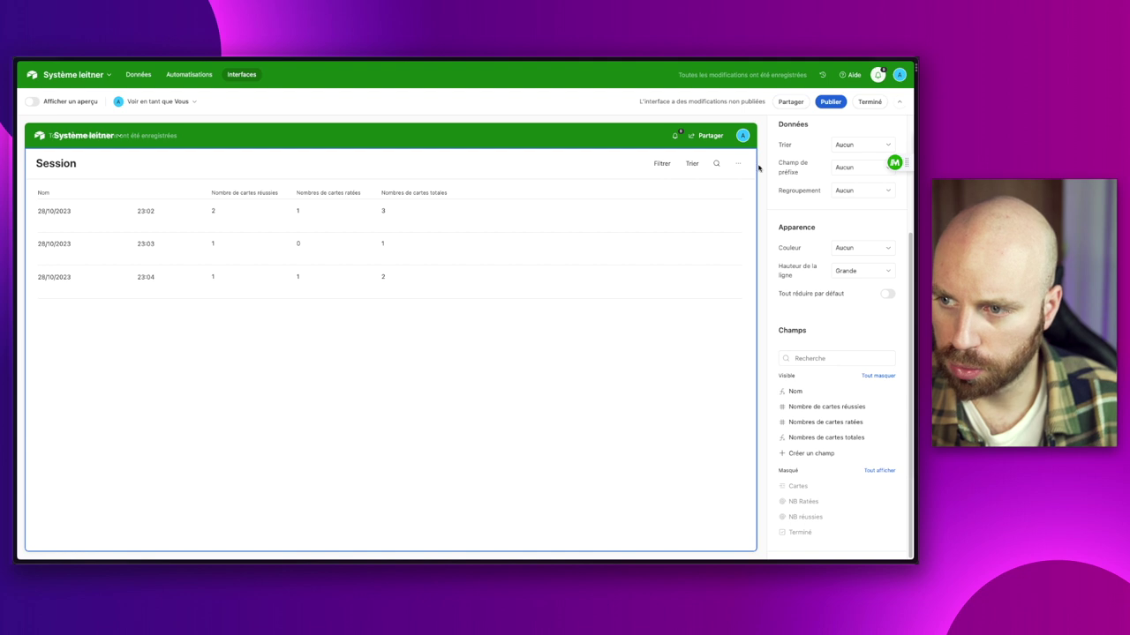
scroll(803, 148, up, 4)
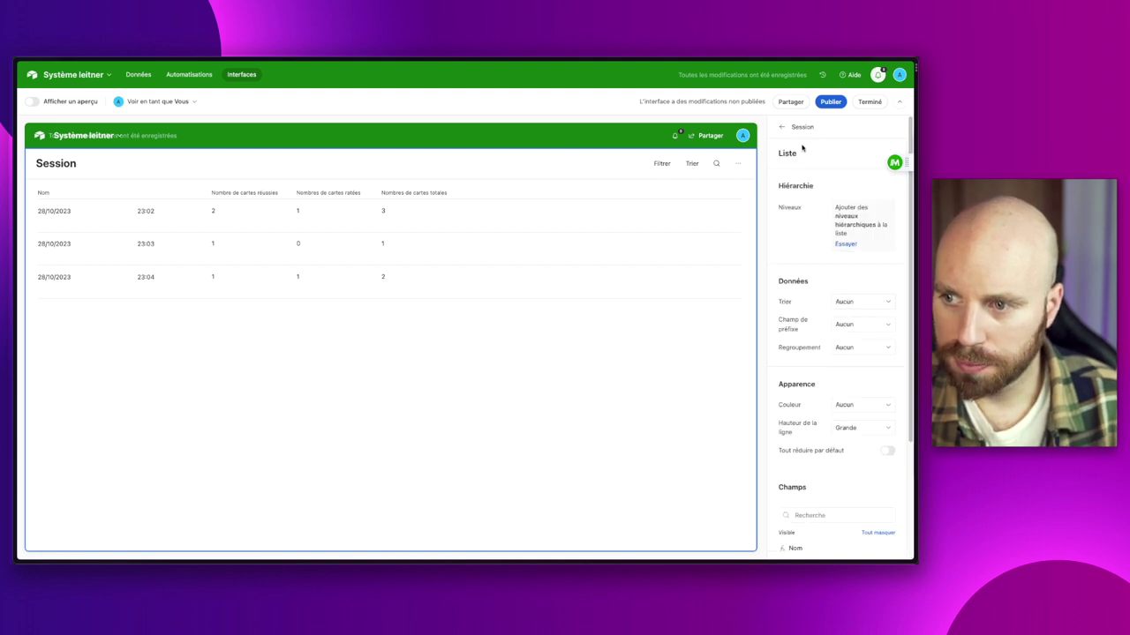
click(790, 128)
Allow users to add entries to the Session page through a form.
scroll(828, 302, down, 2)
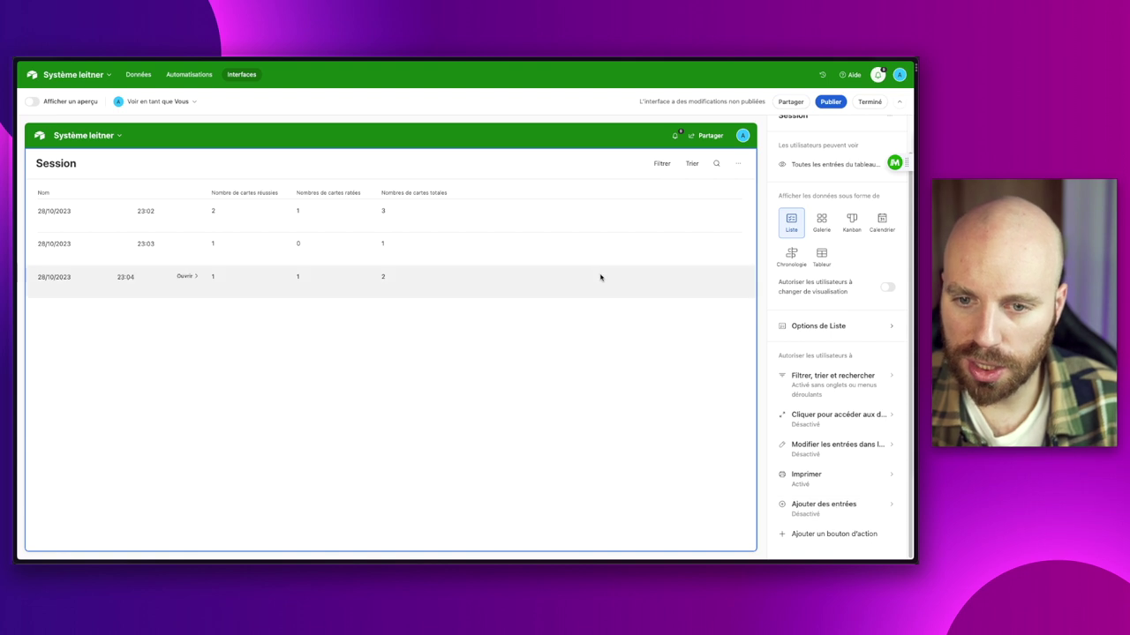
click(861, 515)
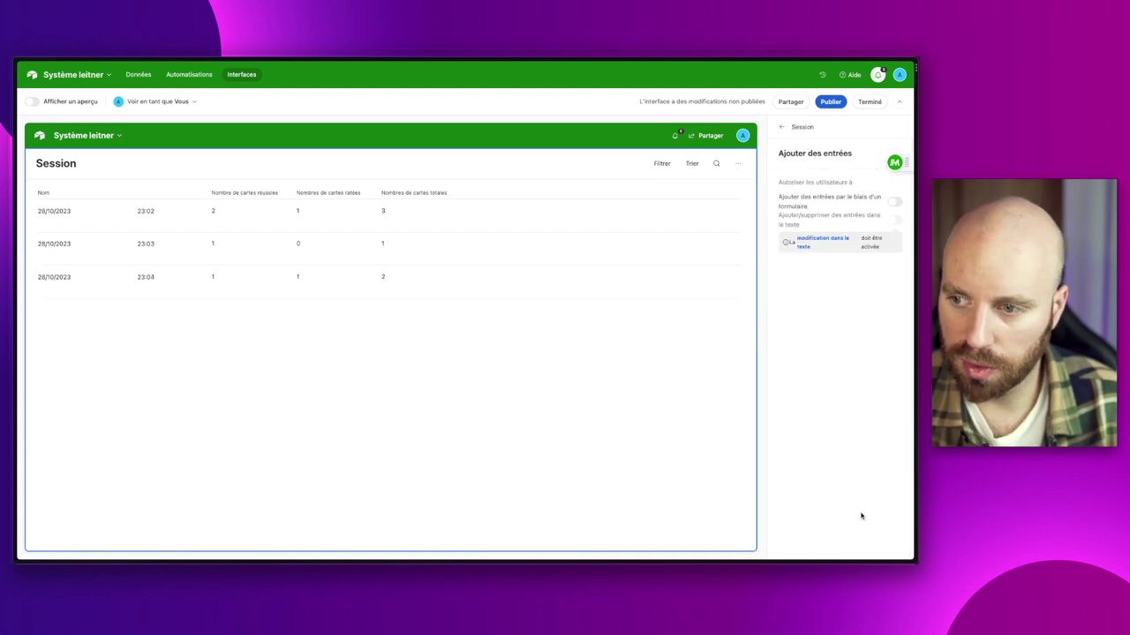
click(781, 128)
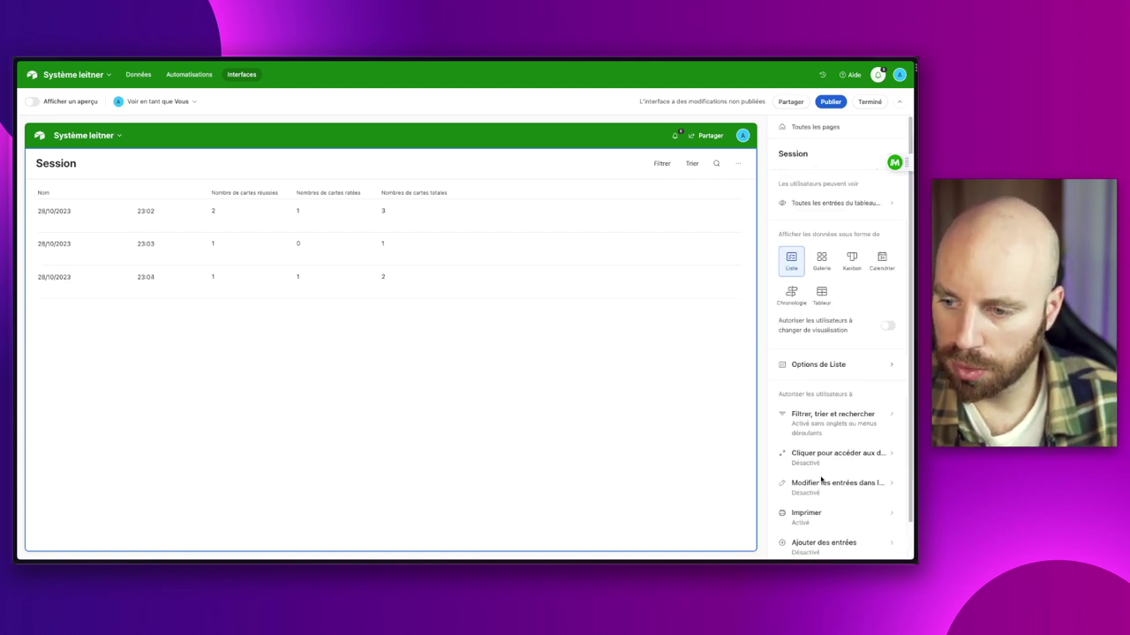
scroll(830, 538, down, 2)
click(816, 510)
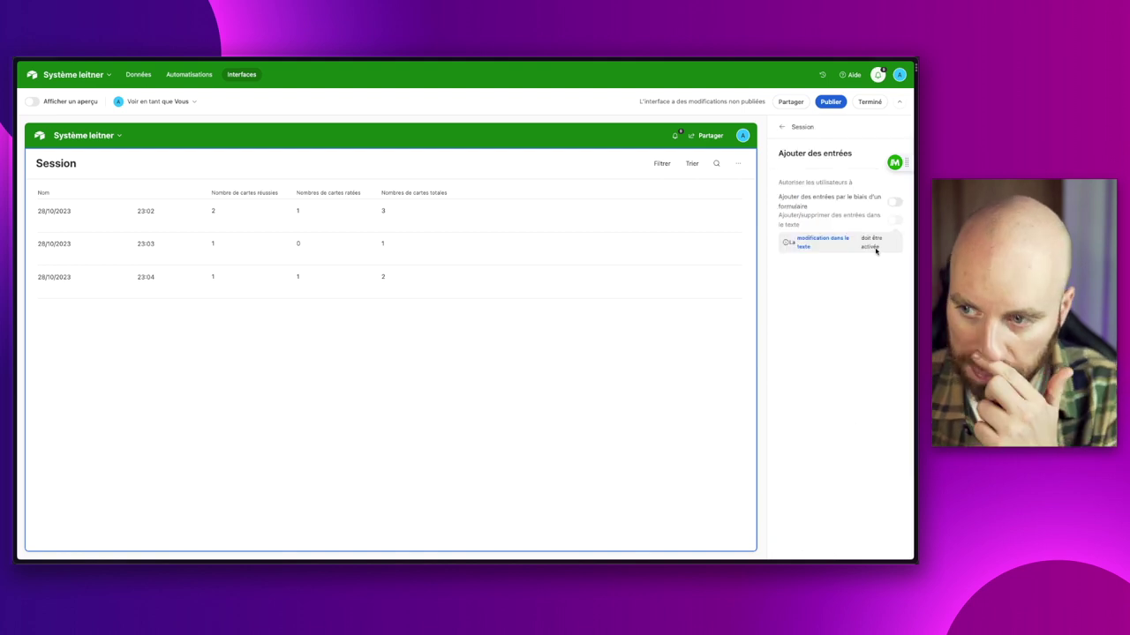
click(894, 202)
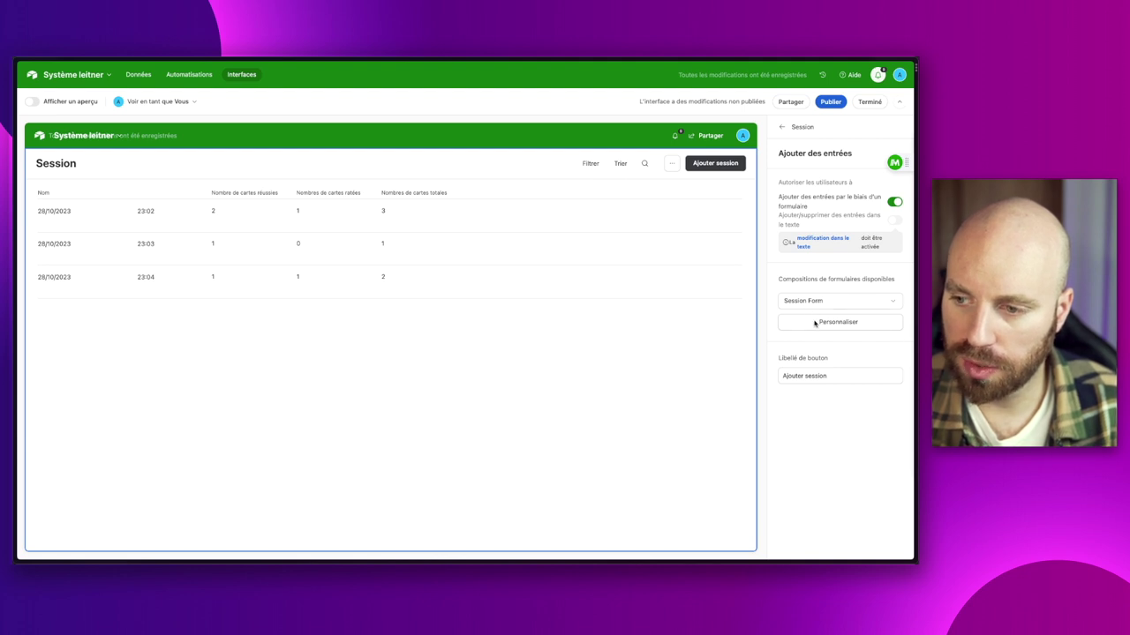
Try showing the Cartes field in the Session Form used for adding sessions.
click(815, 323)
click(300, 239)
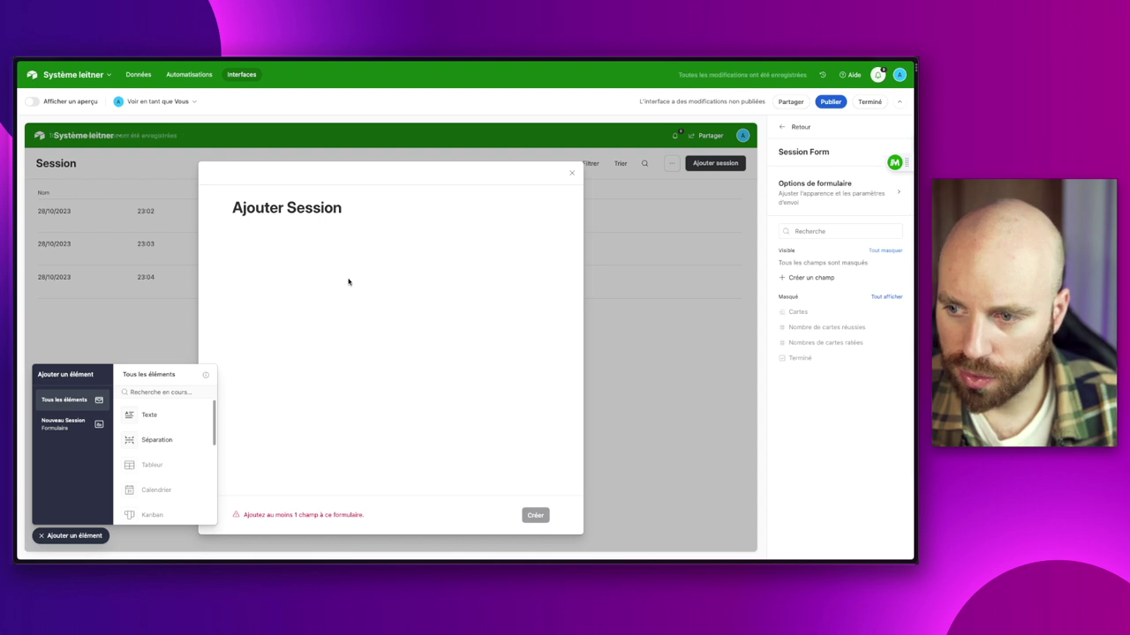
click(888, 314)
click(887, 316)
click(888, 282)
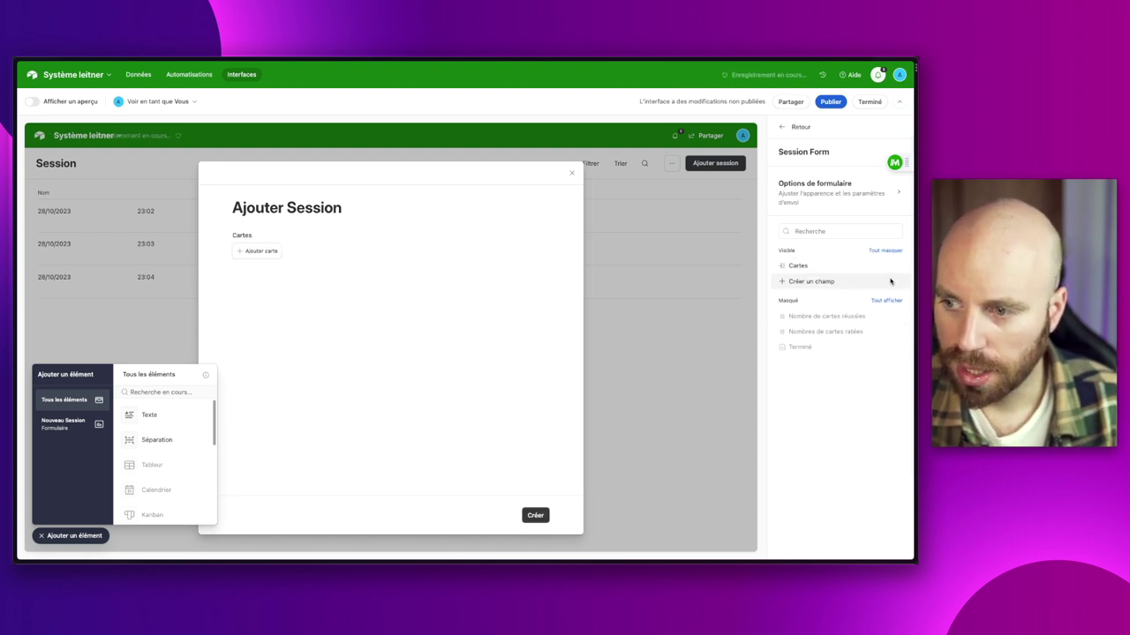
click(889, 265)
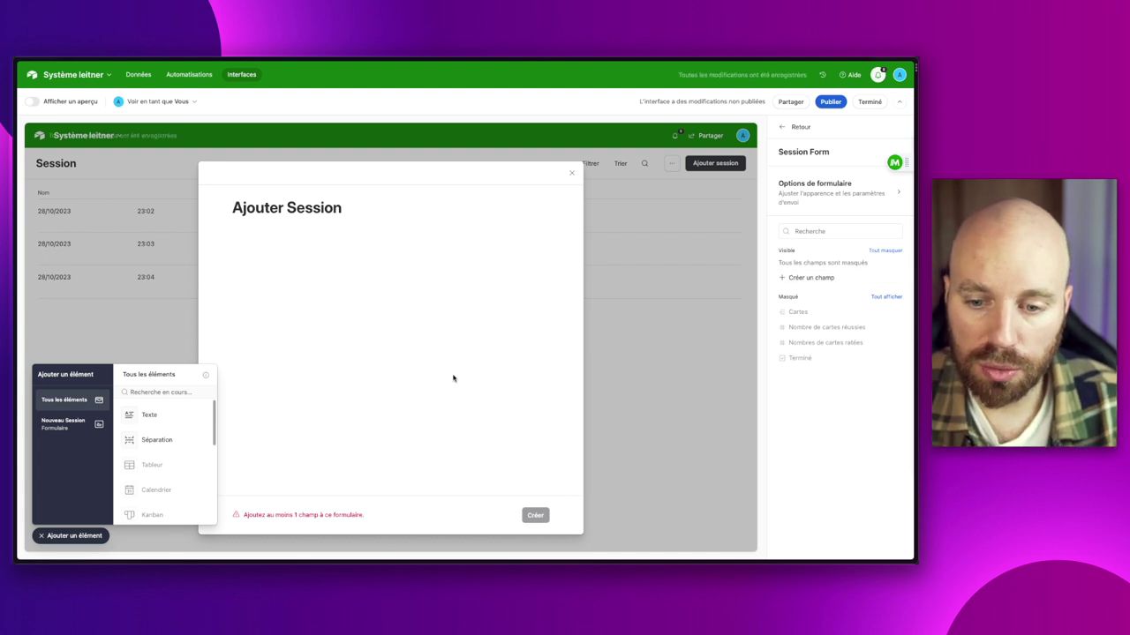
click(63, 536)
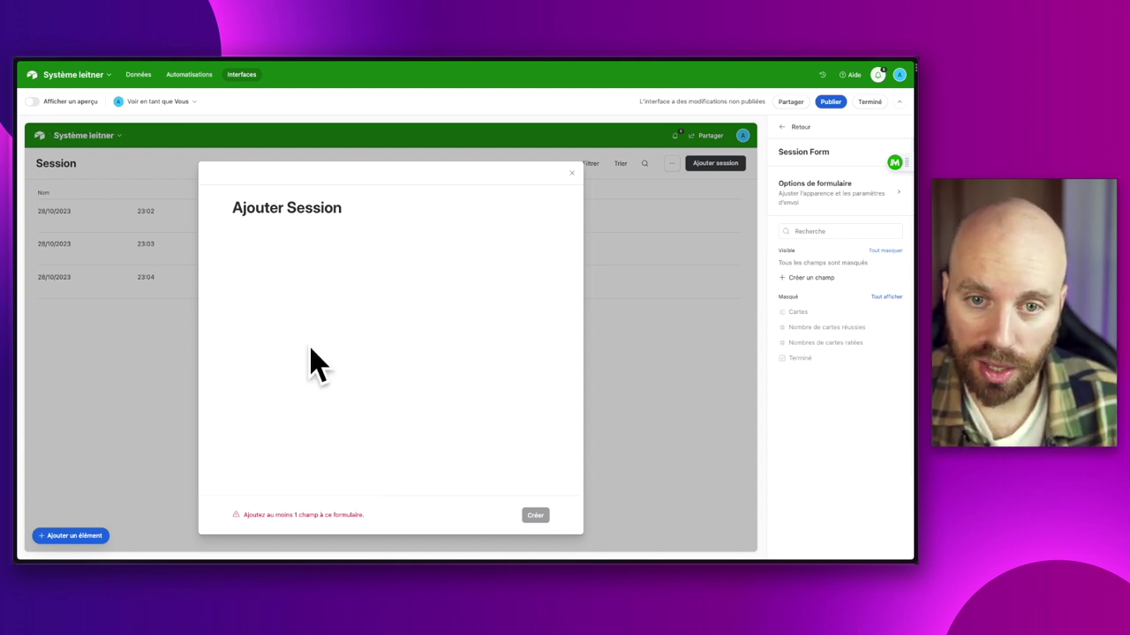
click(138, 74)
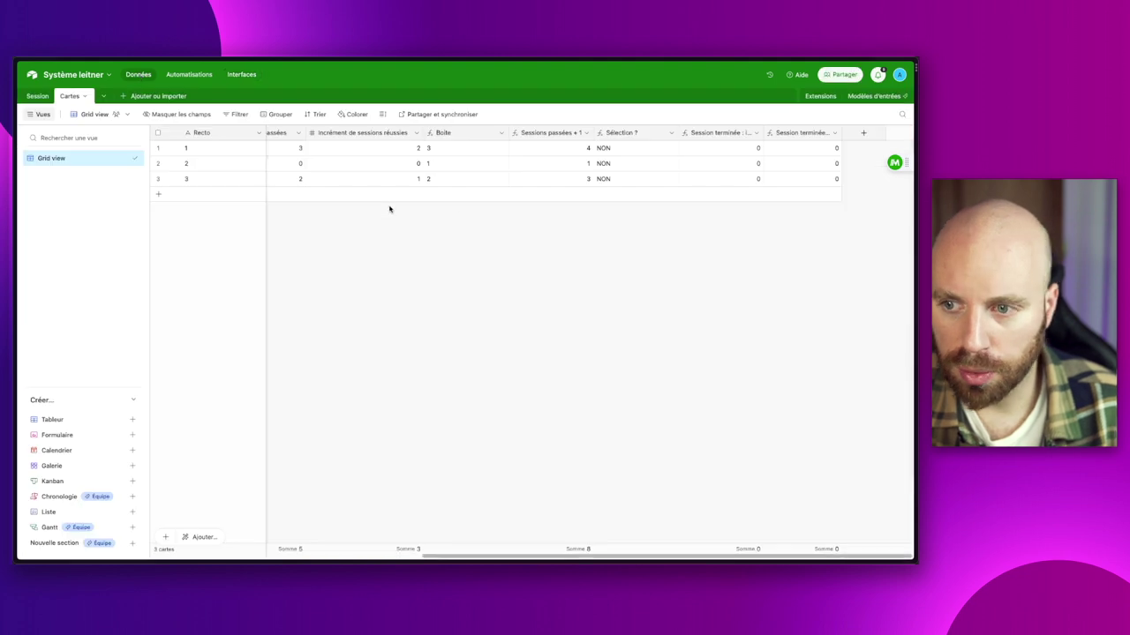
click(863, 133)
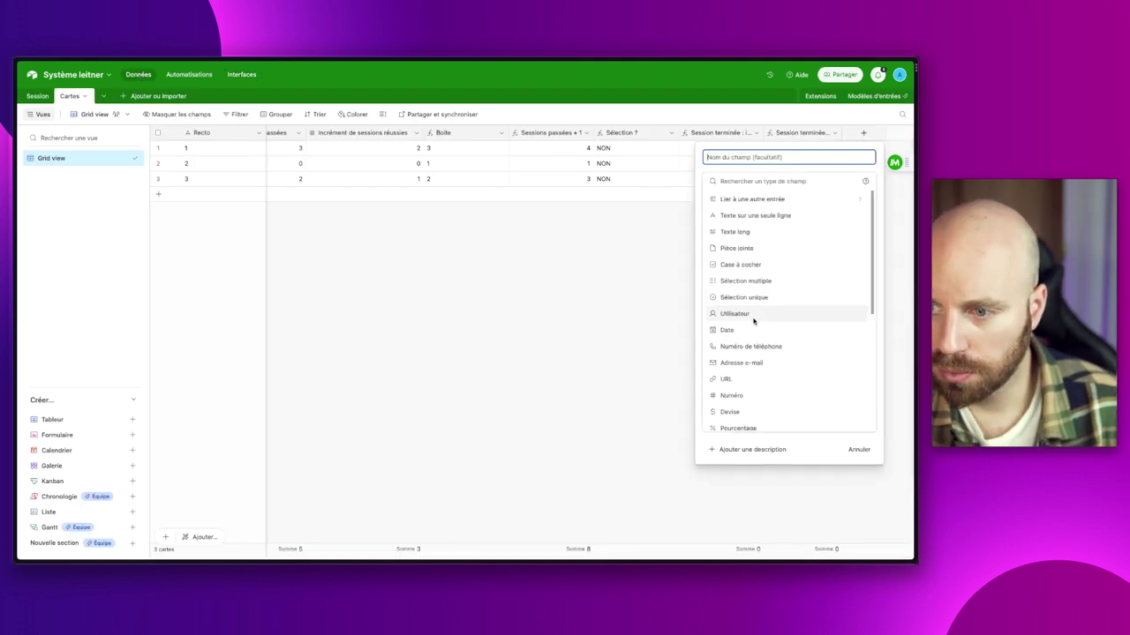
click(743, 264)
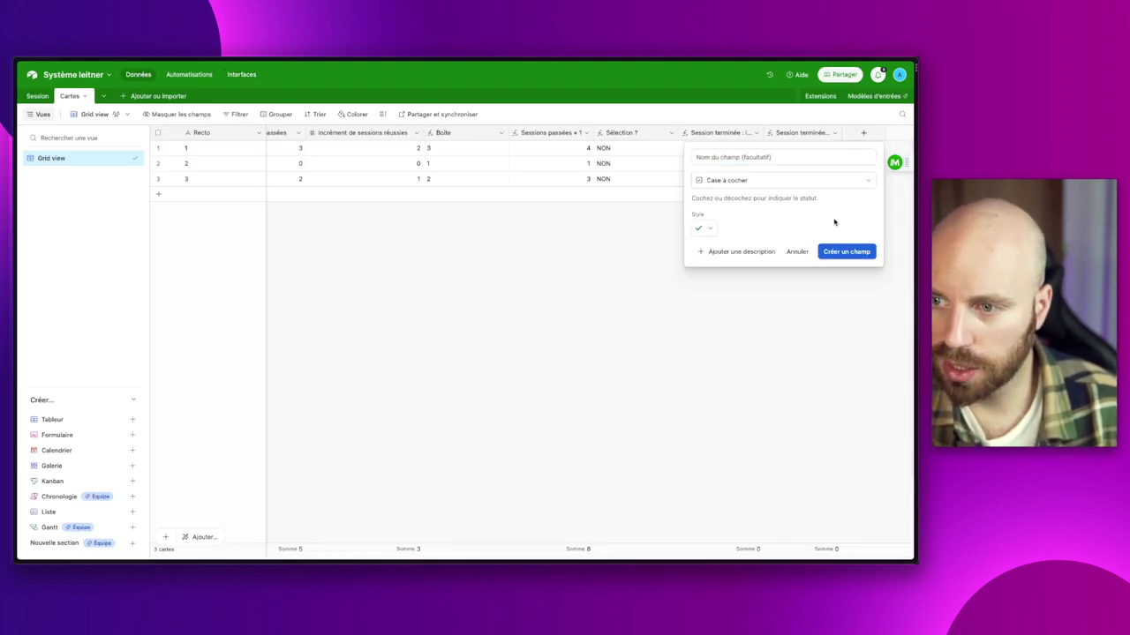
click(797, 251)
mouse_move(42, 96)
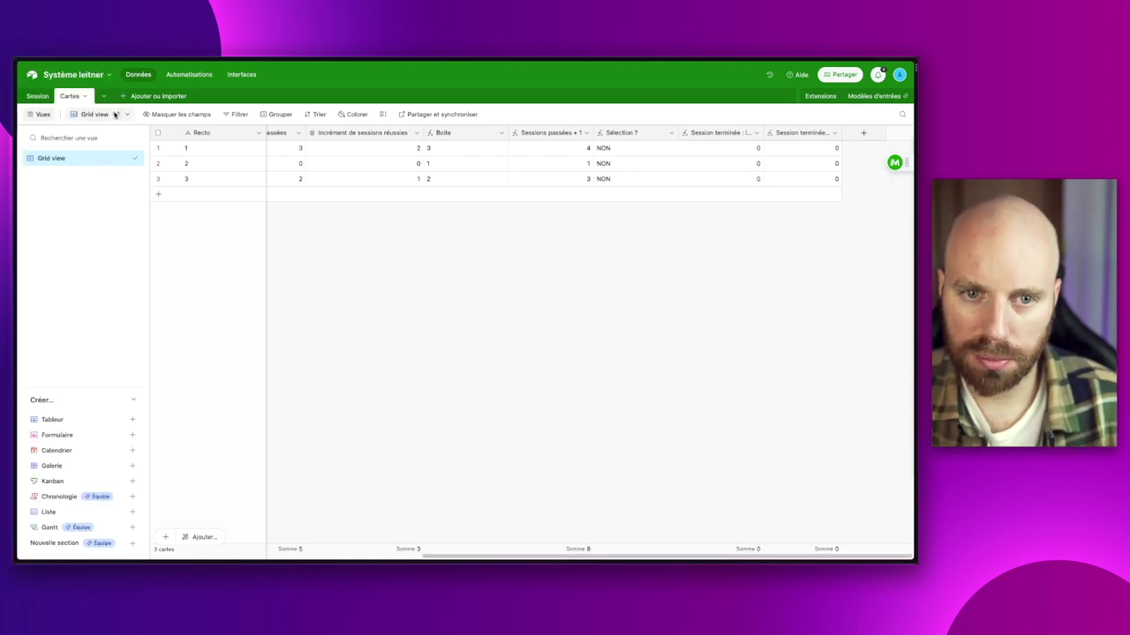
Add a checkbox field named "Je suis prêt" to the Session table.
click(39, 95)
click(858, 133)
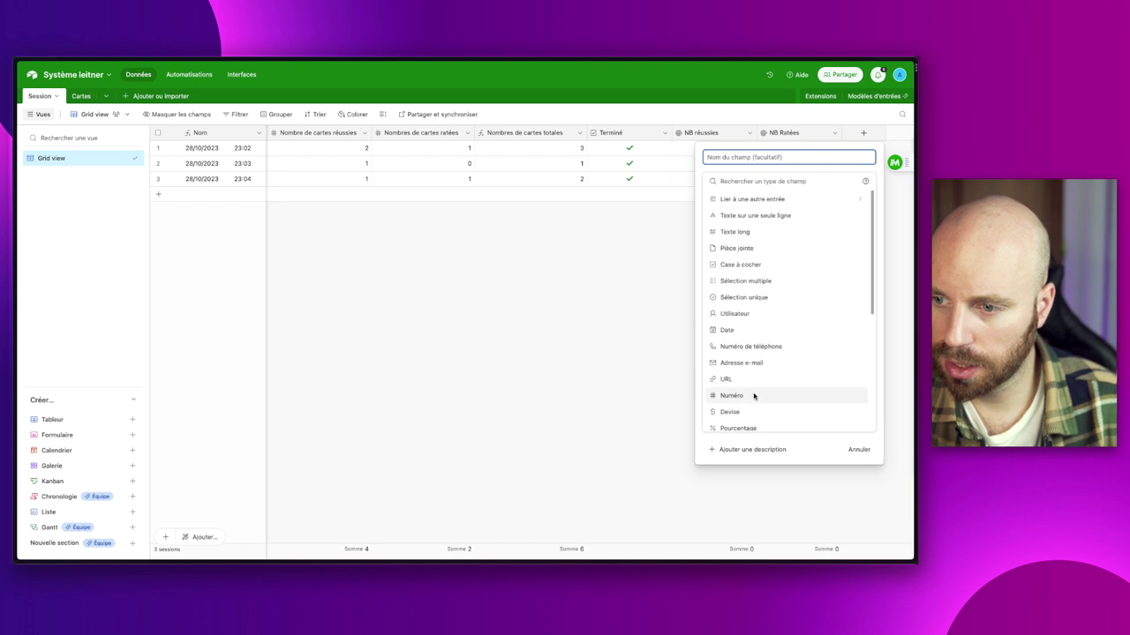
click(768, 272)
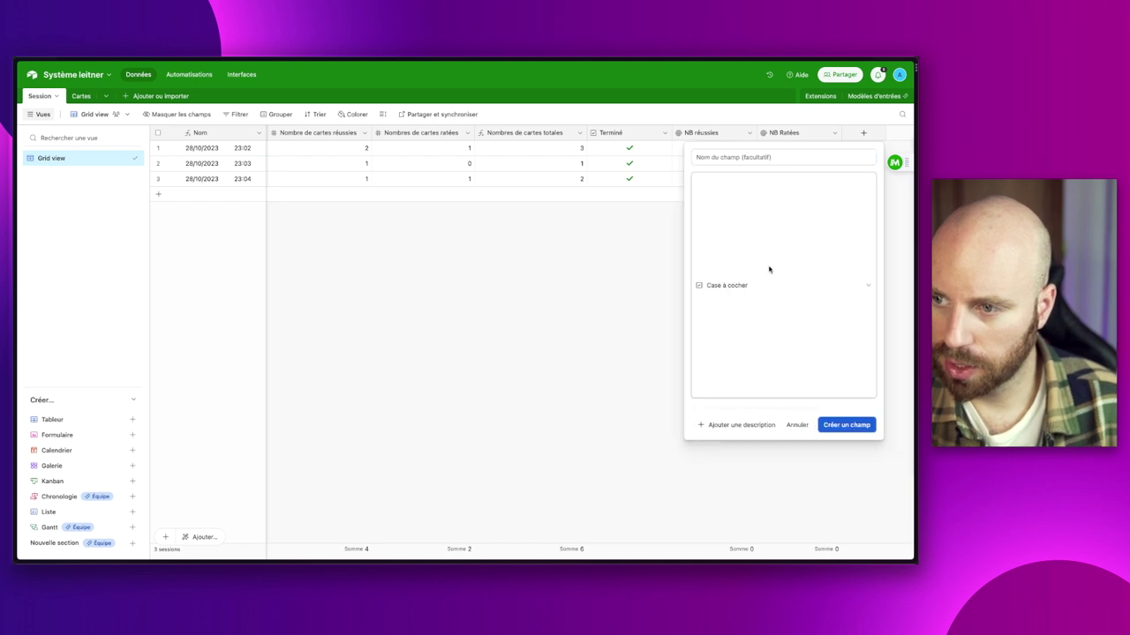
click(766, 164)
text(Je suis prêt)
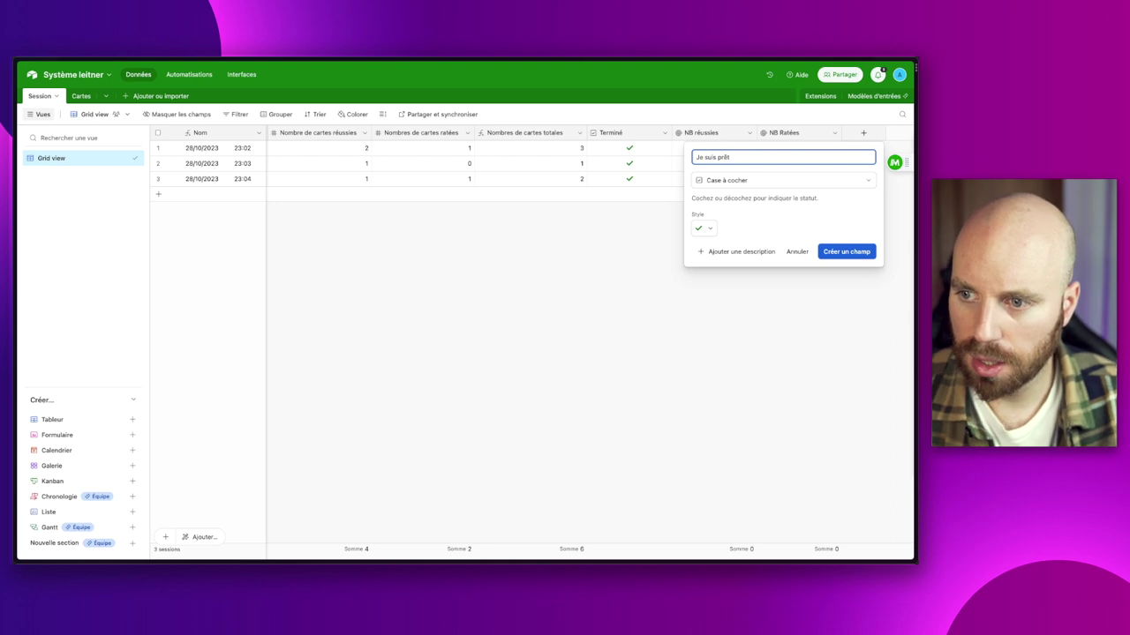
click(846, 252)
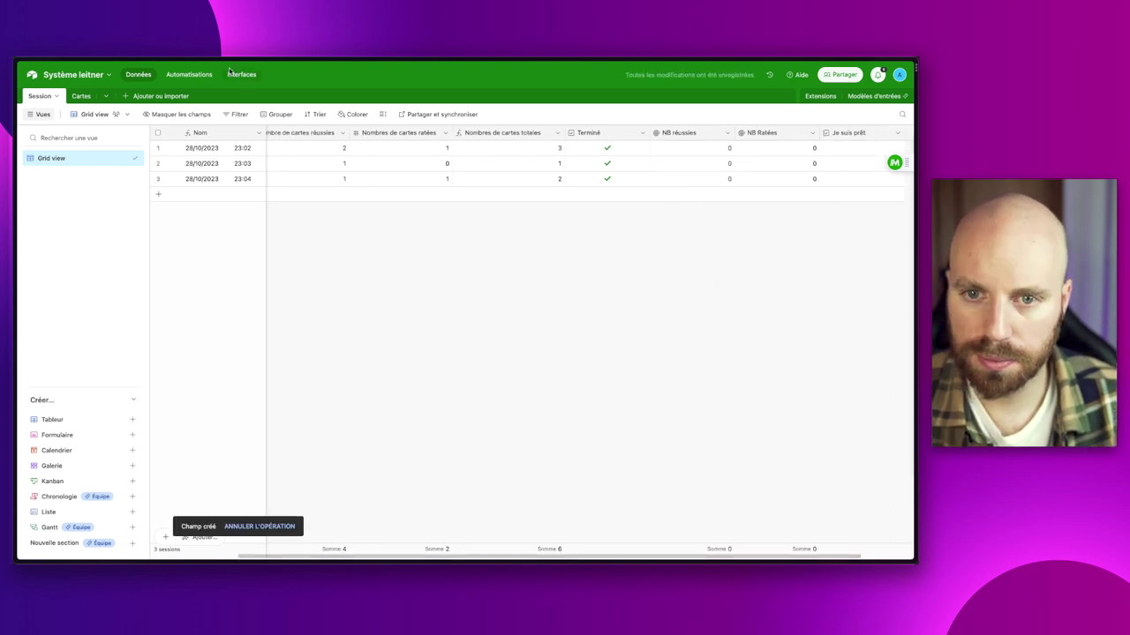
Show the Je suis prêt field in the Session page's Session Form and publish the Méthode Leitner interface.
click(244, 75)
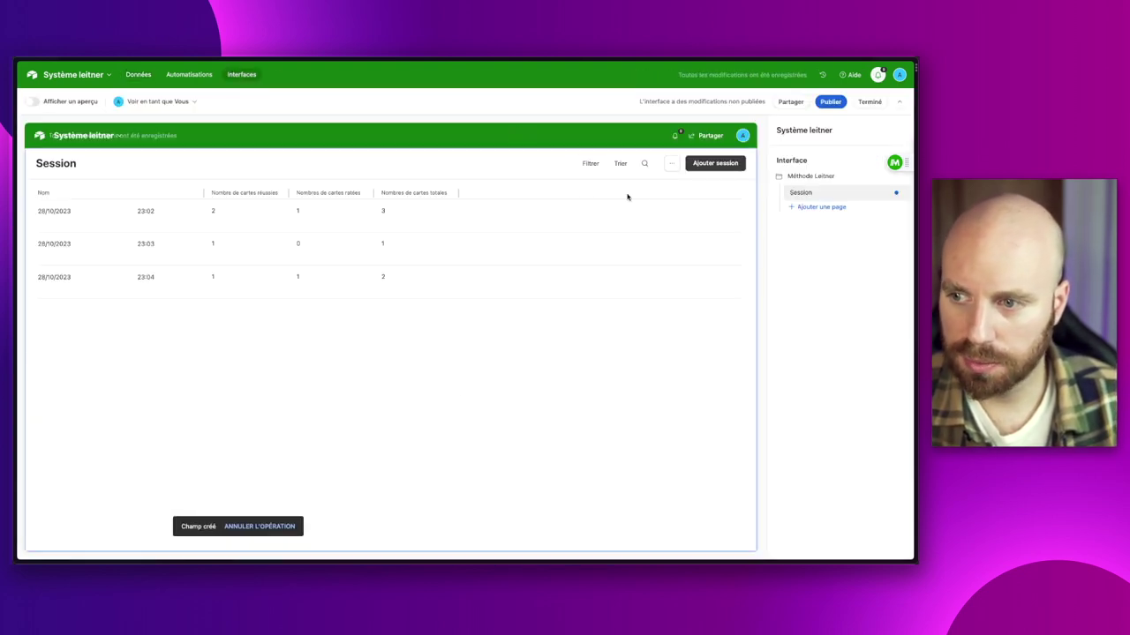
click(323, 168)
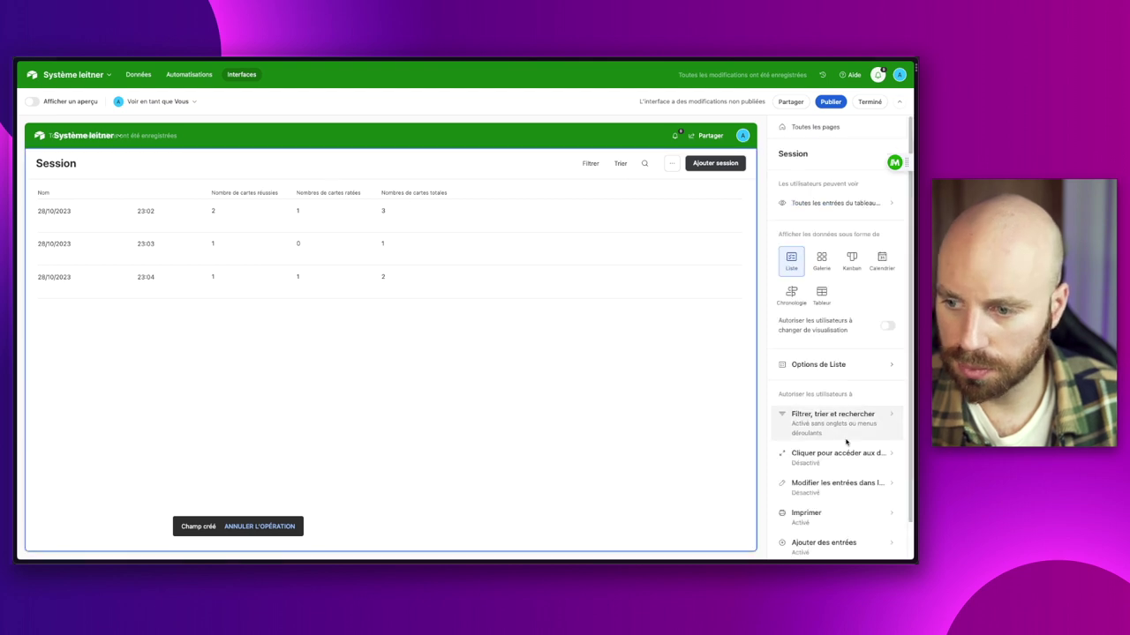
scroll(839, 491, down, 1)
click(840, 507)
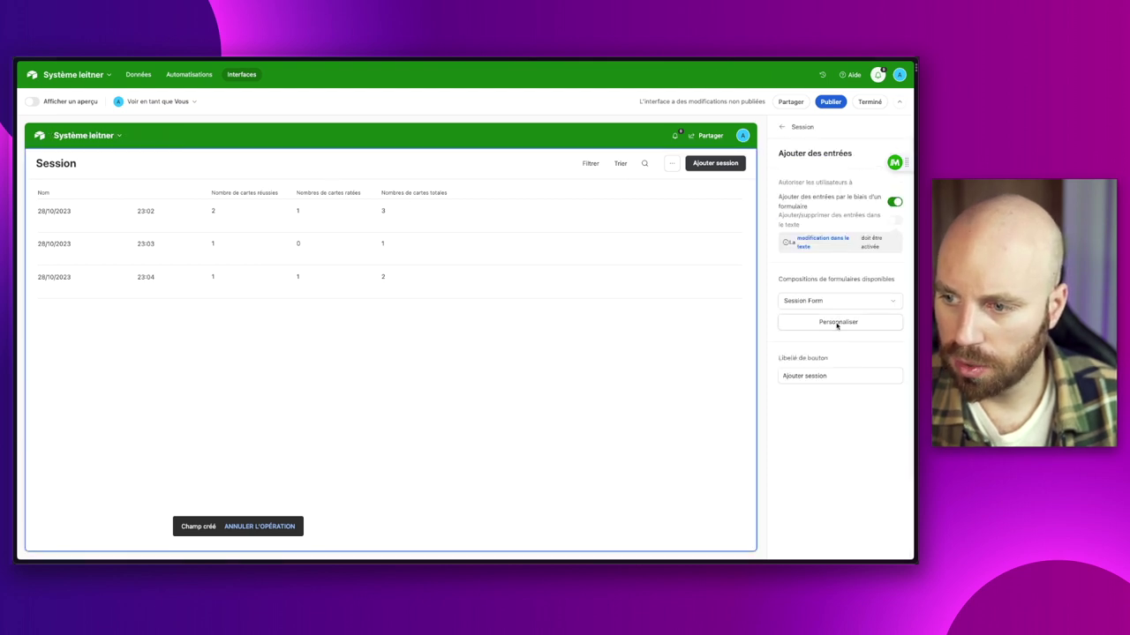
click(837, 323)
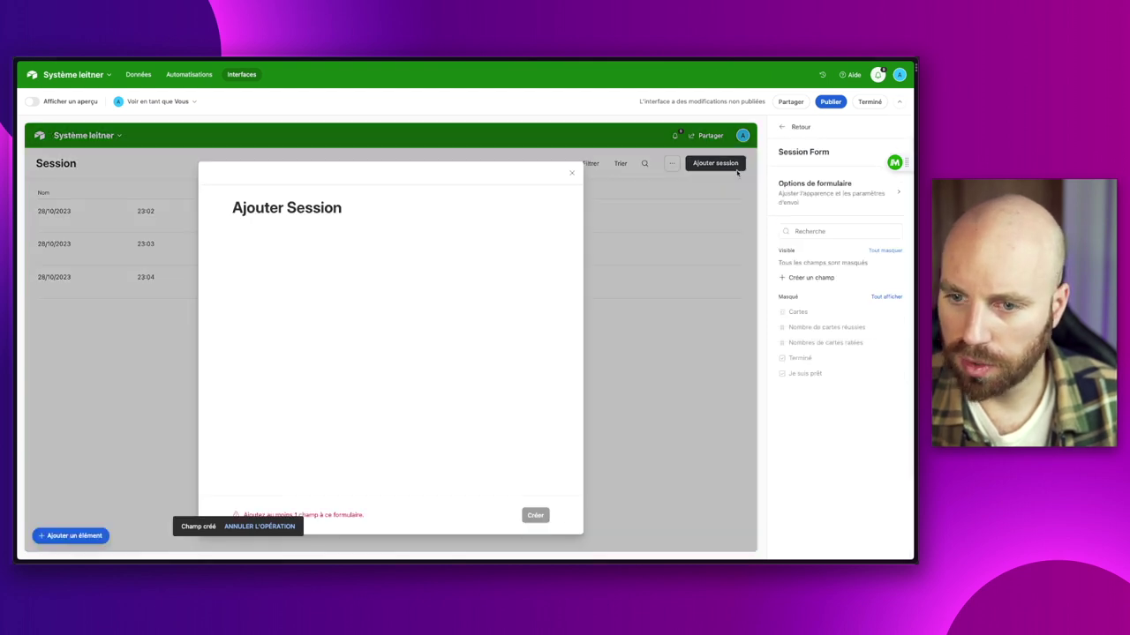
click(889, 373)
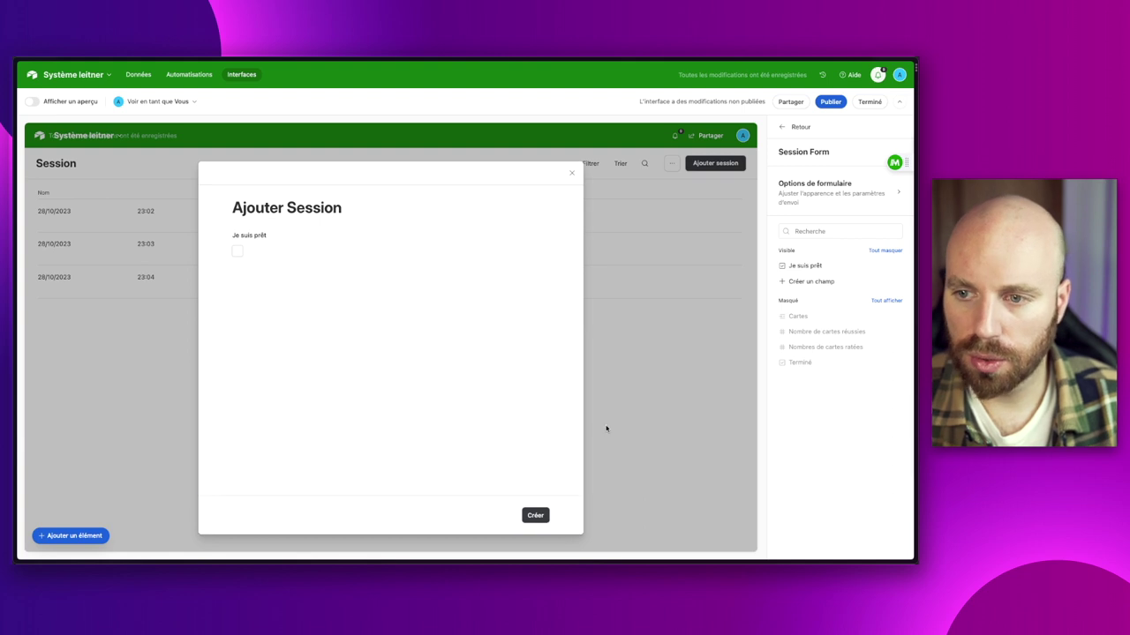
click(830, 102)
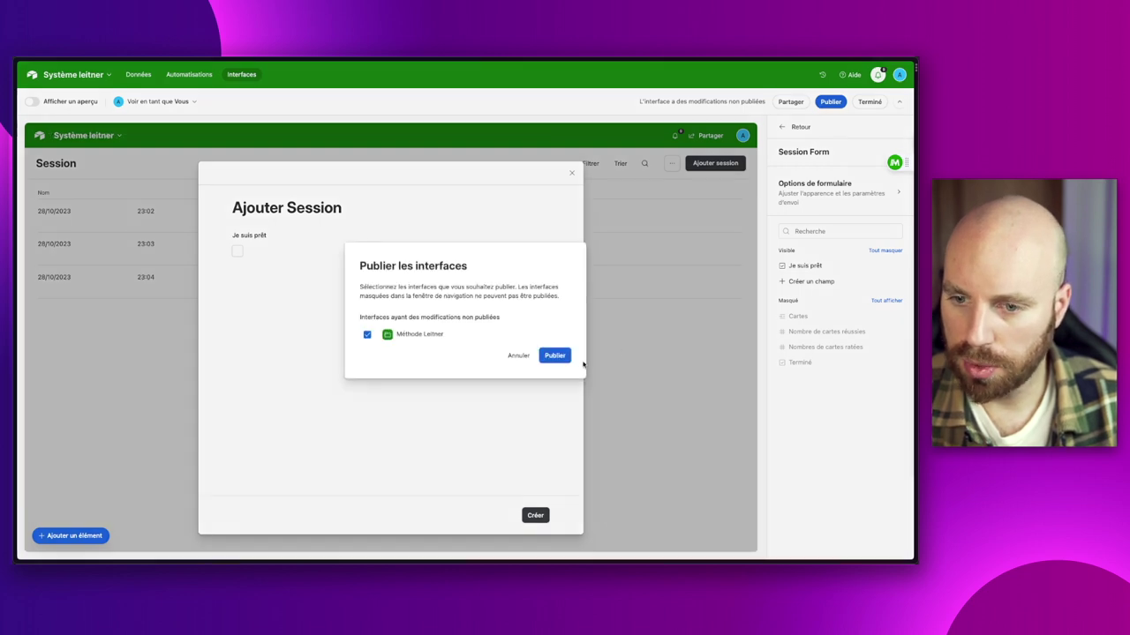
click(556, 356)
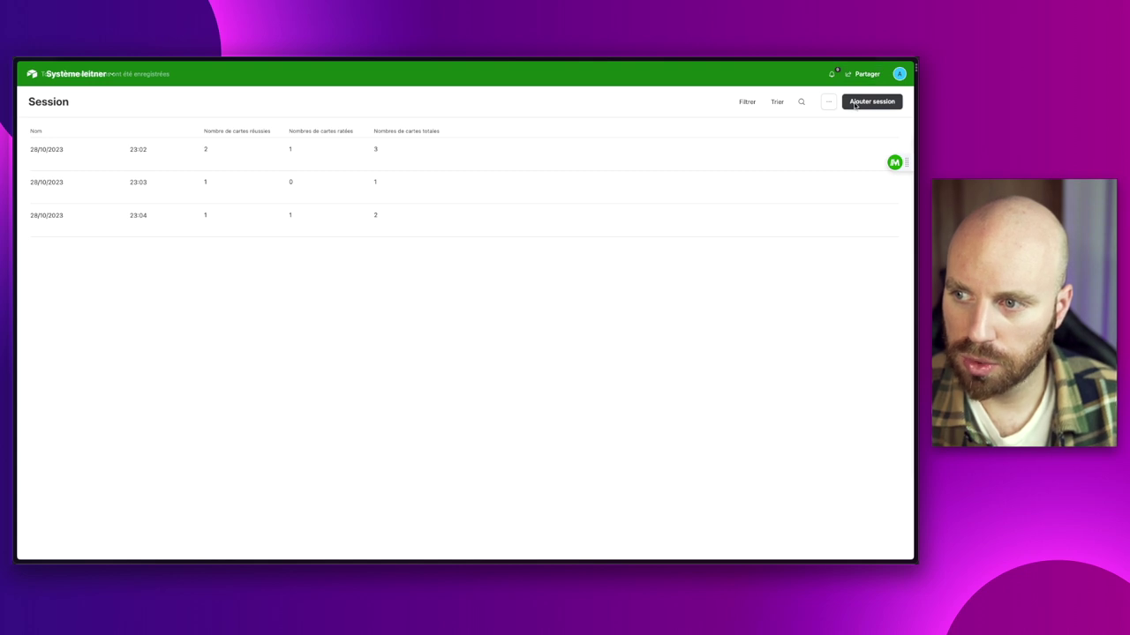
Test the Je suis prêt checkbox in the published add-session form, close it without creating an entry, and return to interface editing.
click(854, 103)
click(313, 192)
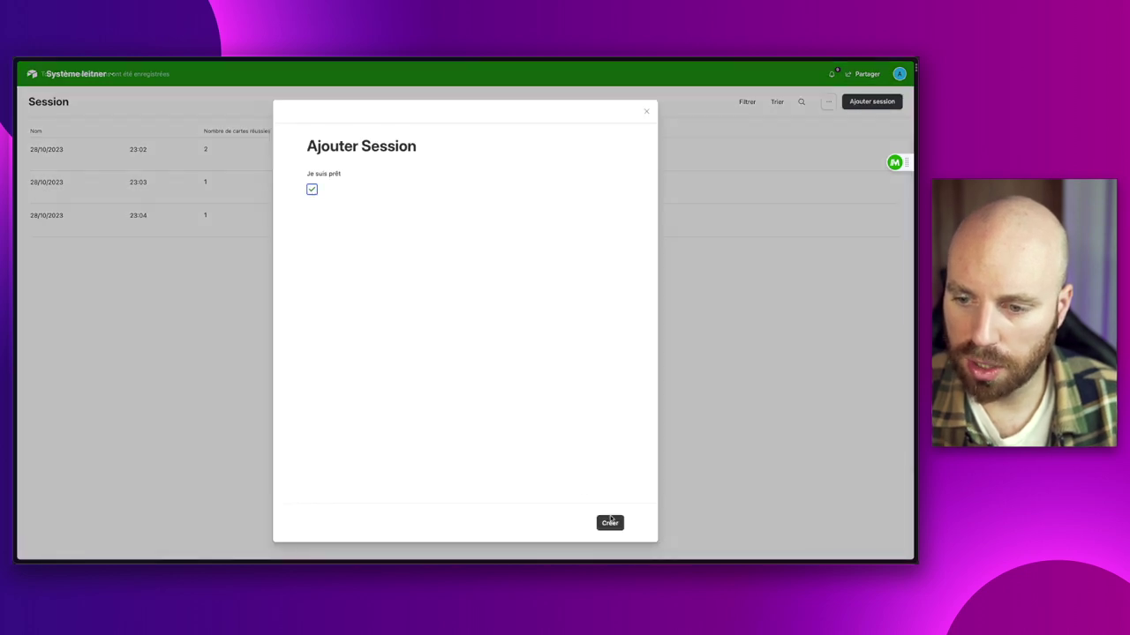
click(313, 190)
click(646, 112)
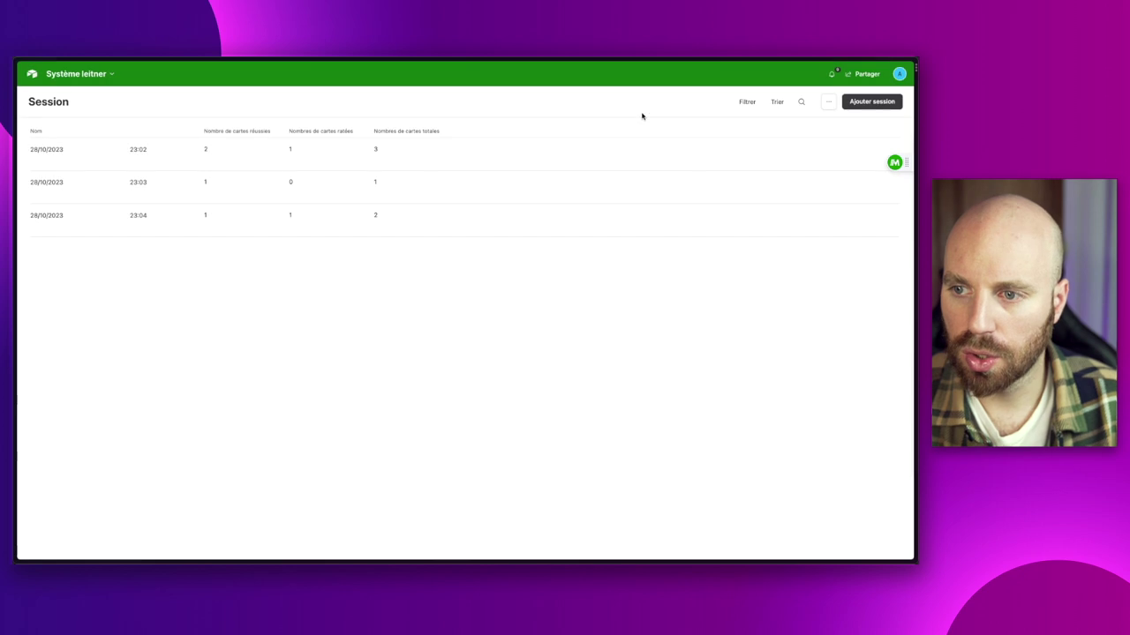
click(75, 76)
click(79, 101)
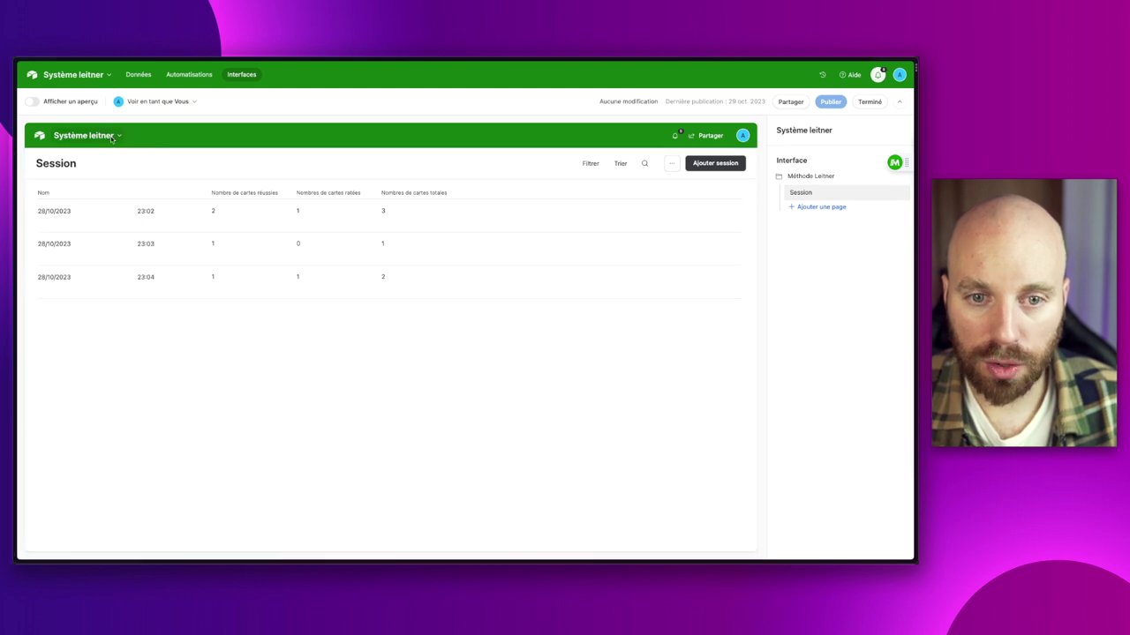
Start a new page in the Méthode Leitner interface using the Examen des entrées layout.
click(810, 209)
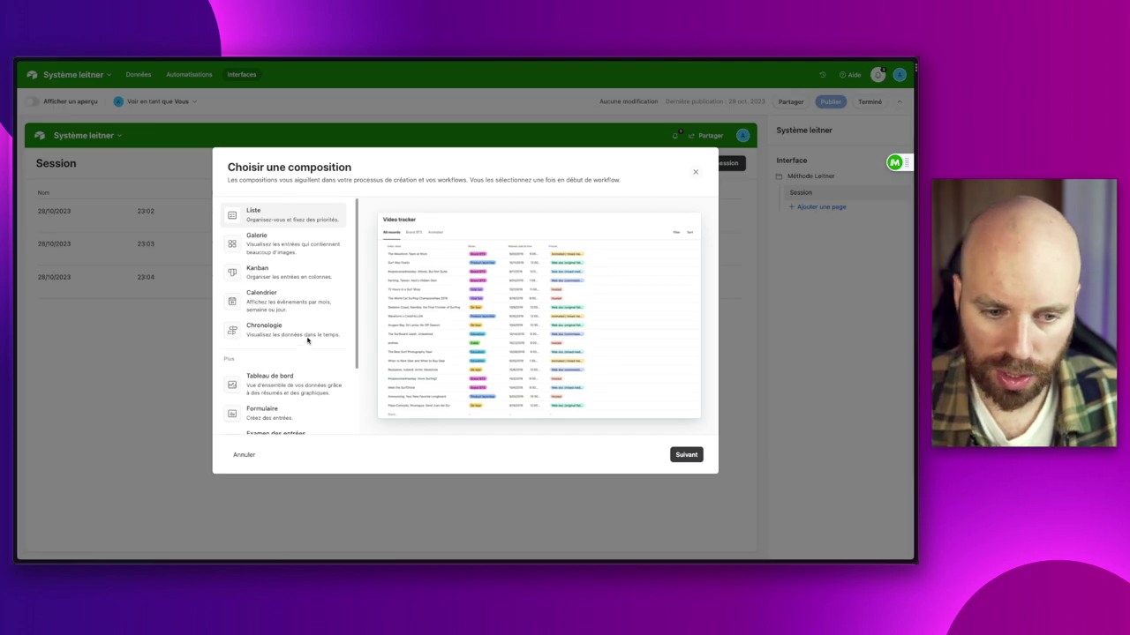
scroll(293, 227, down, 5)
scroll(285, 279, up, 5)
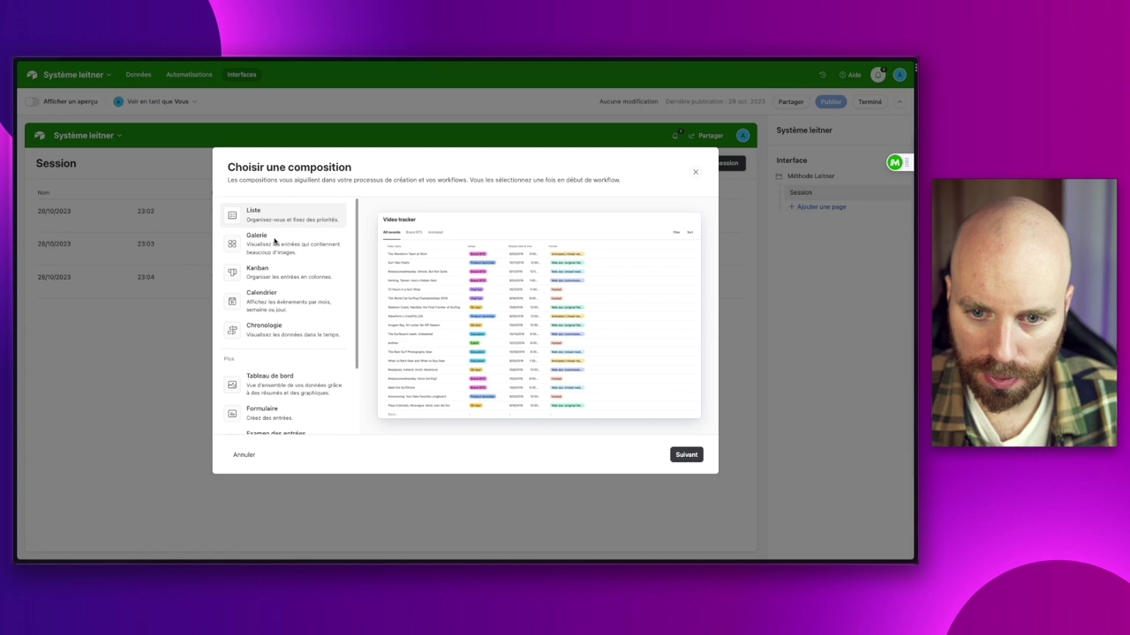
scroll(269, 316, down, 3)
click(301, 362)
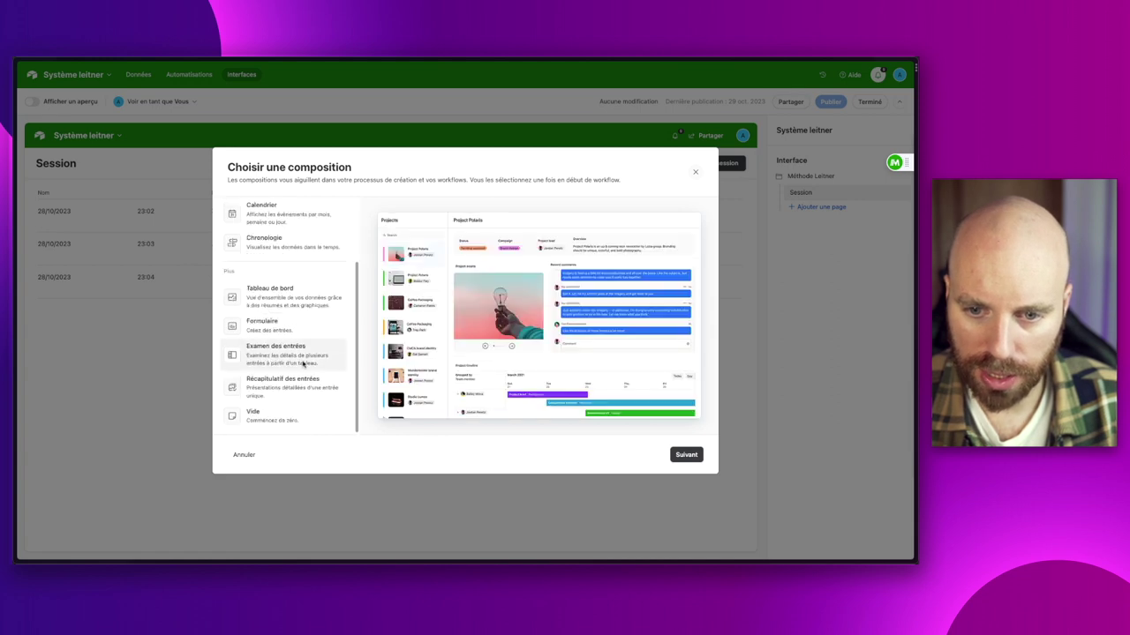
click(687, 453)
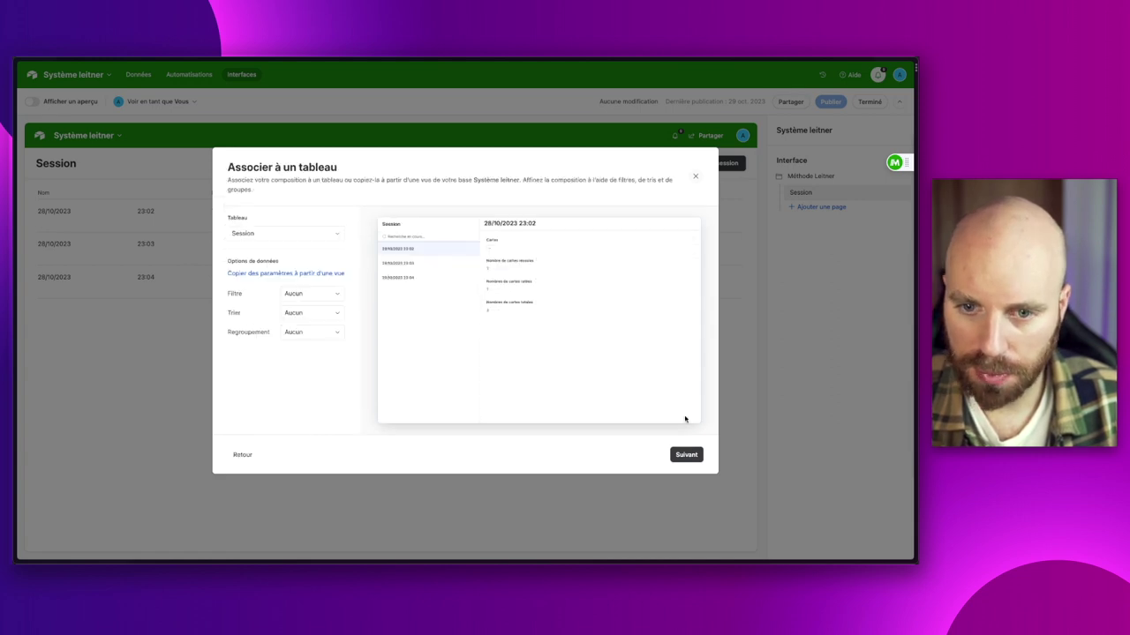
Link the new page to the Cartes table with its default elements and name it Cartes.
click(281, 237)
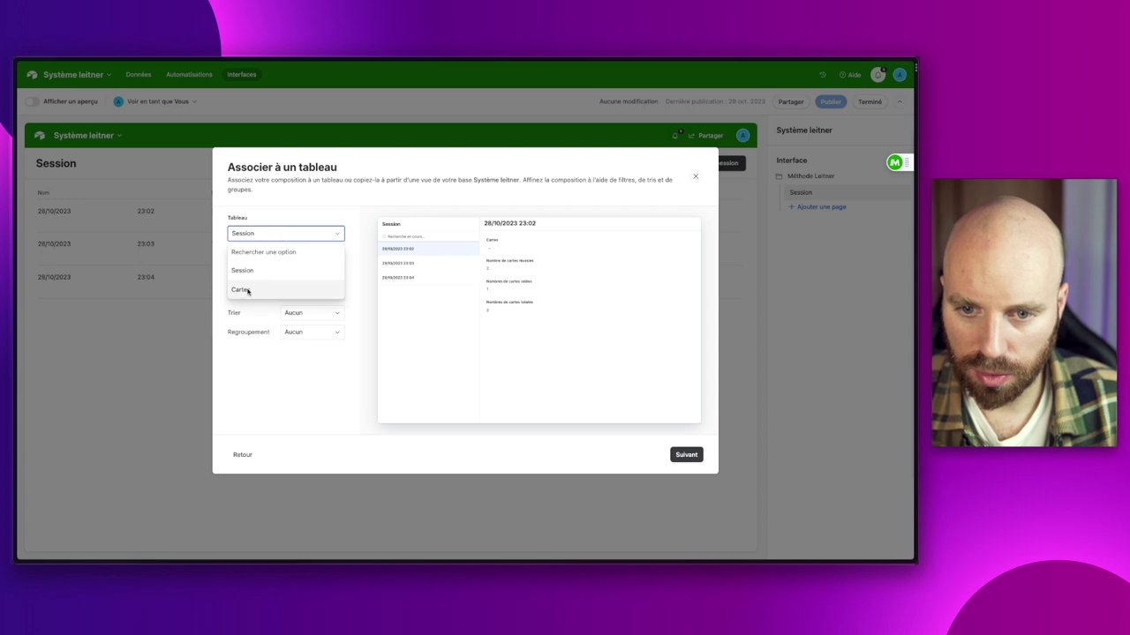
click(256, 290)
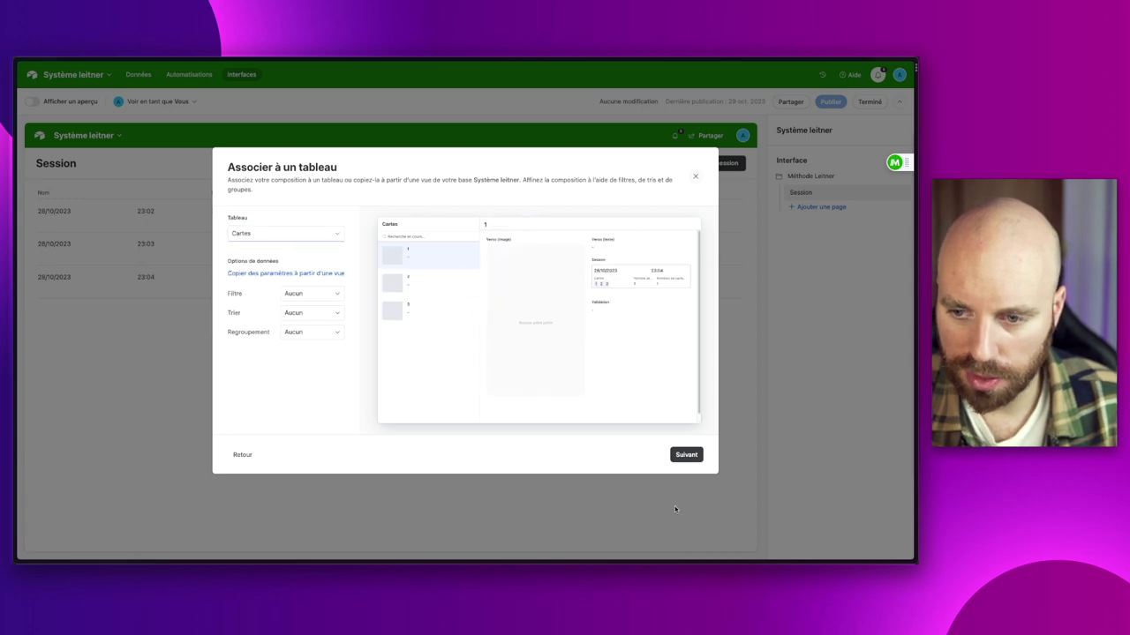
click(686, 455)
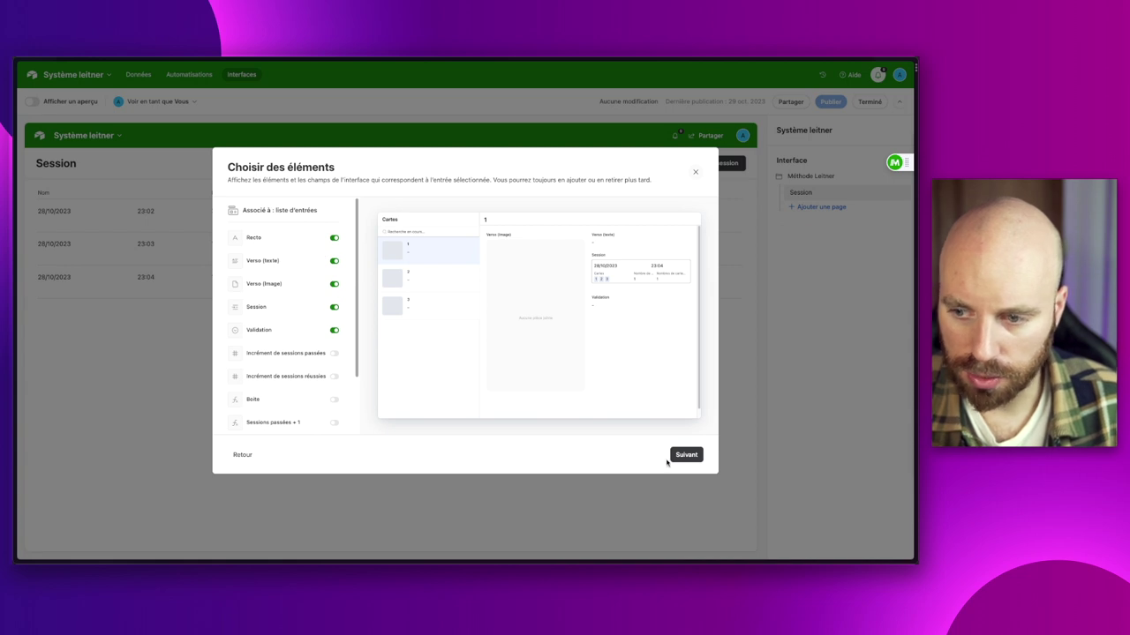
click(683, 455)
text(Cartes)
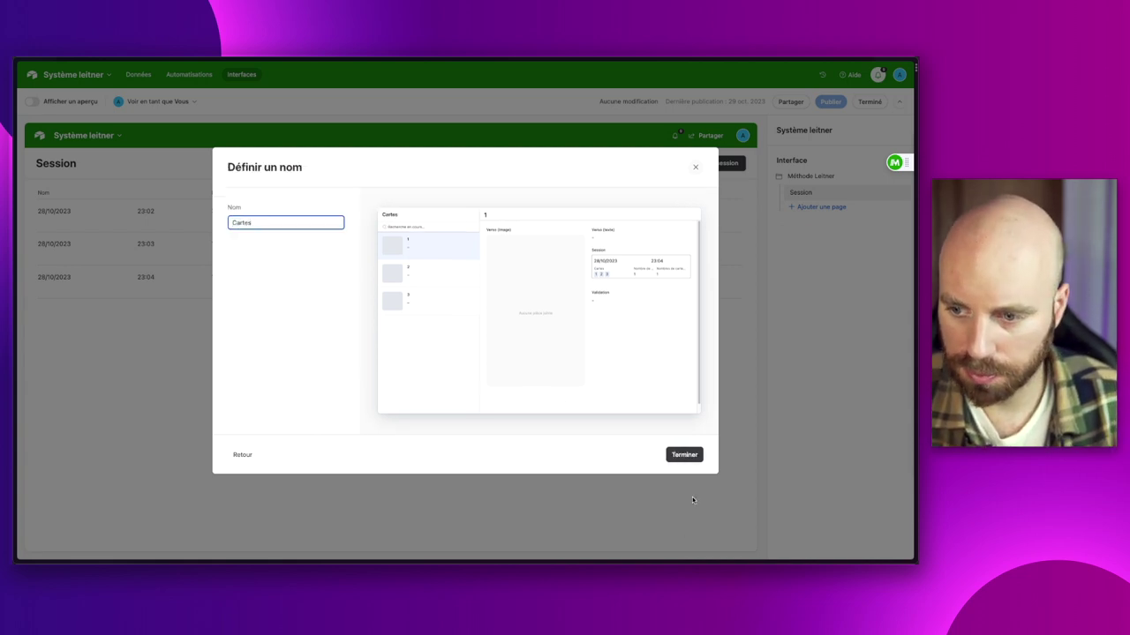
click(690, 457)
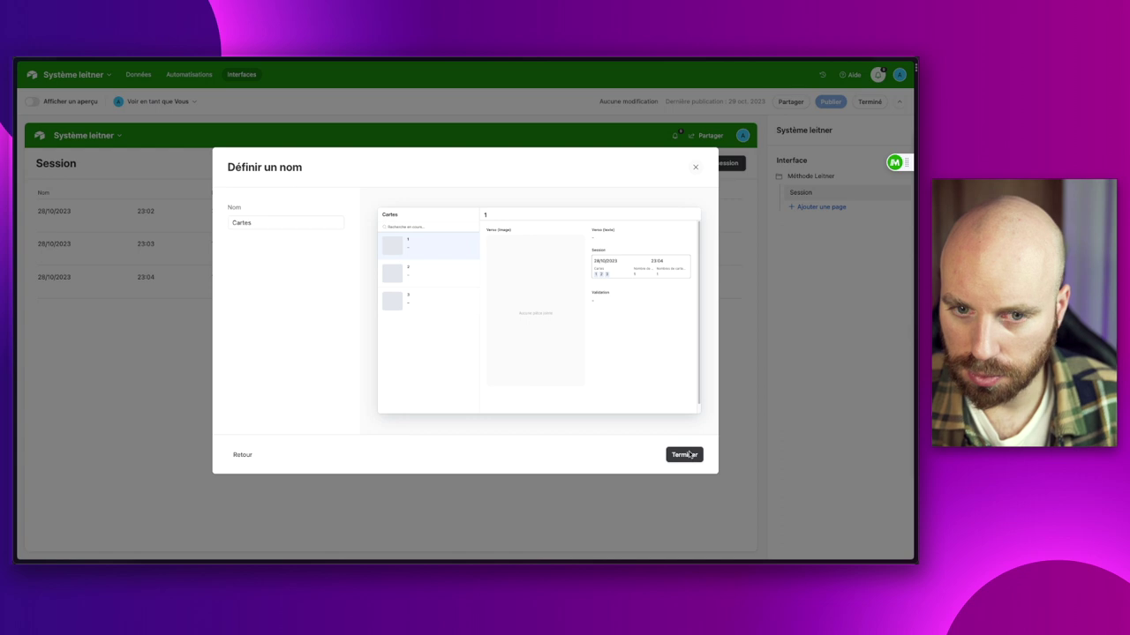
Open the Cartes page and examine its record list and the details of cards 3 and 1.
click(84, 177)
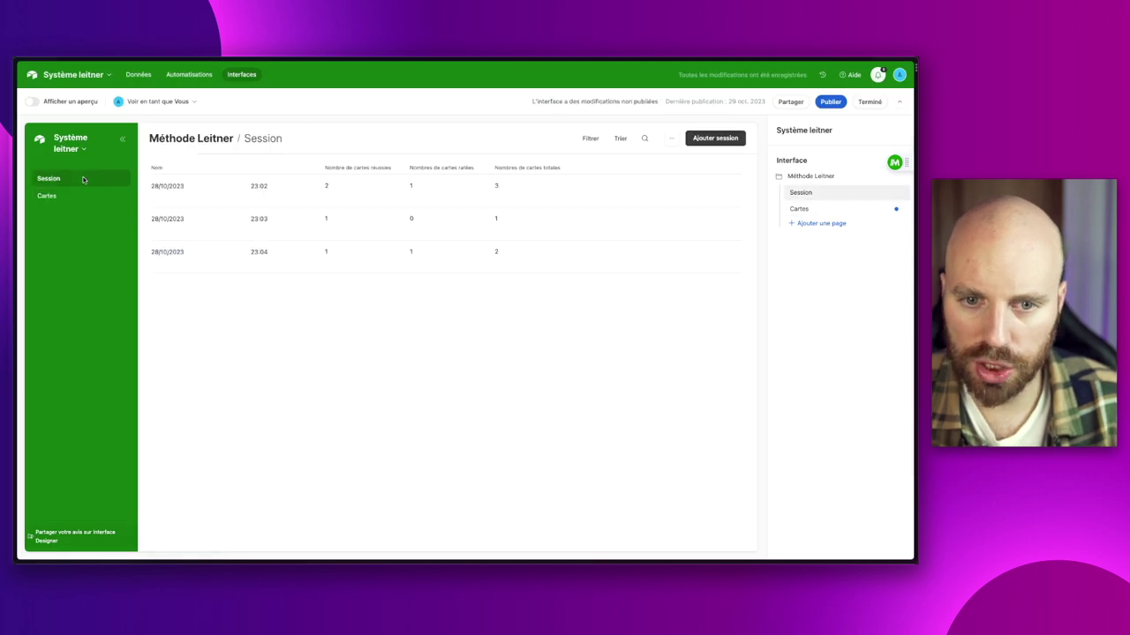
click(83, 195)
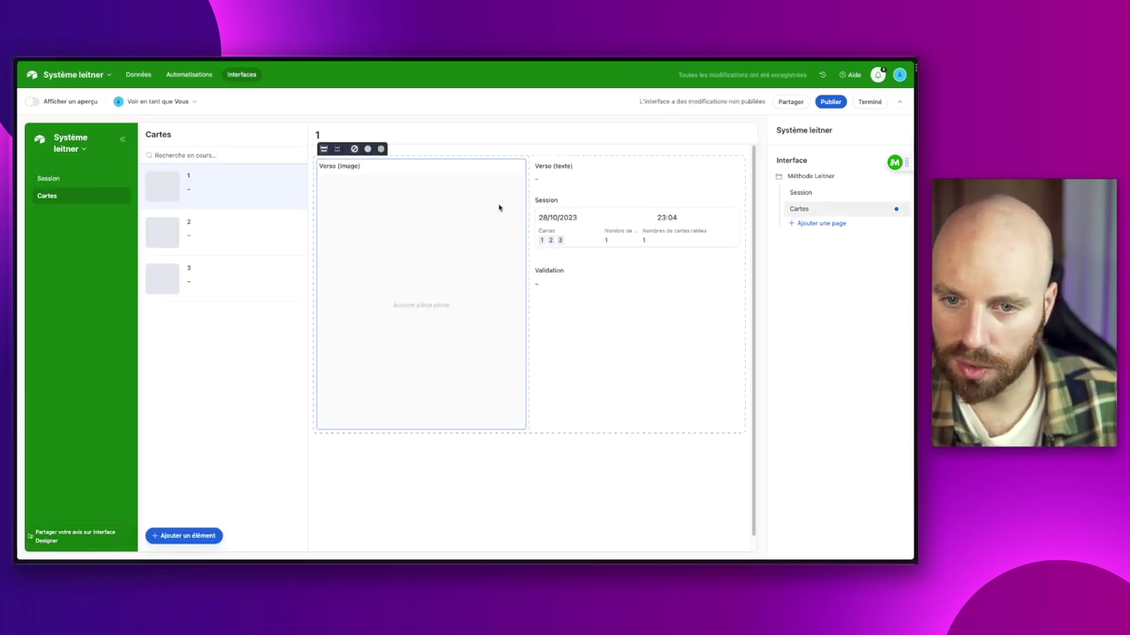
click(239, 147)
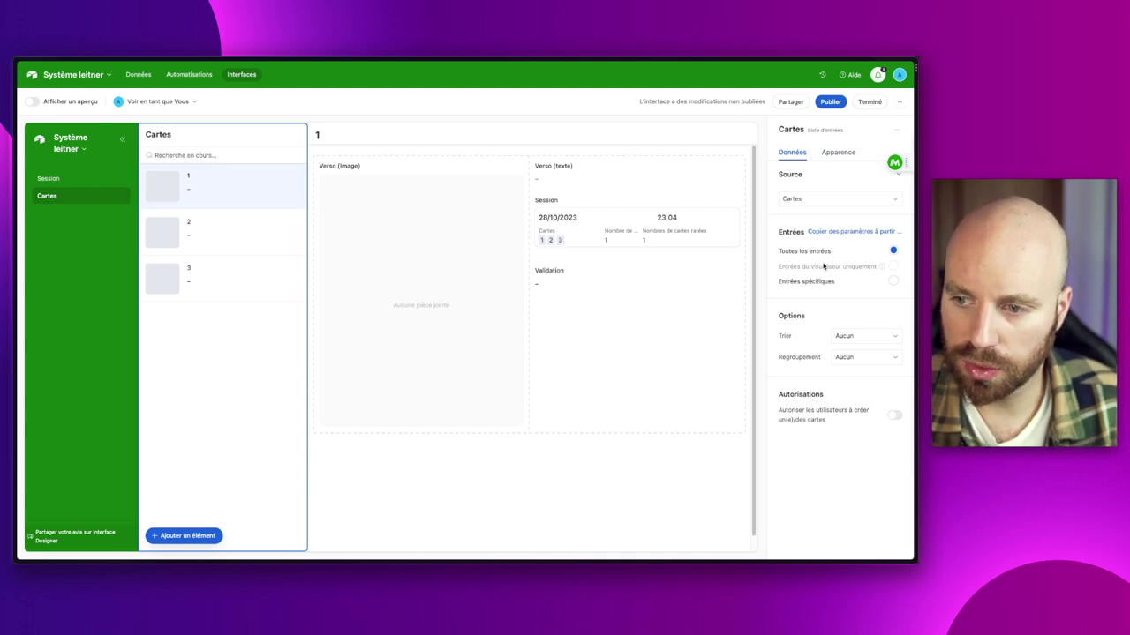
click(205, 250)
click(209, 270)
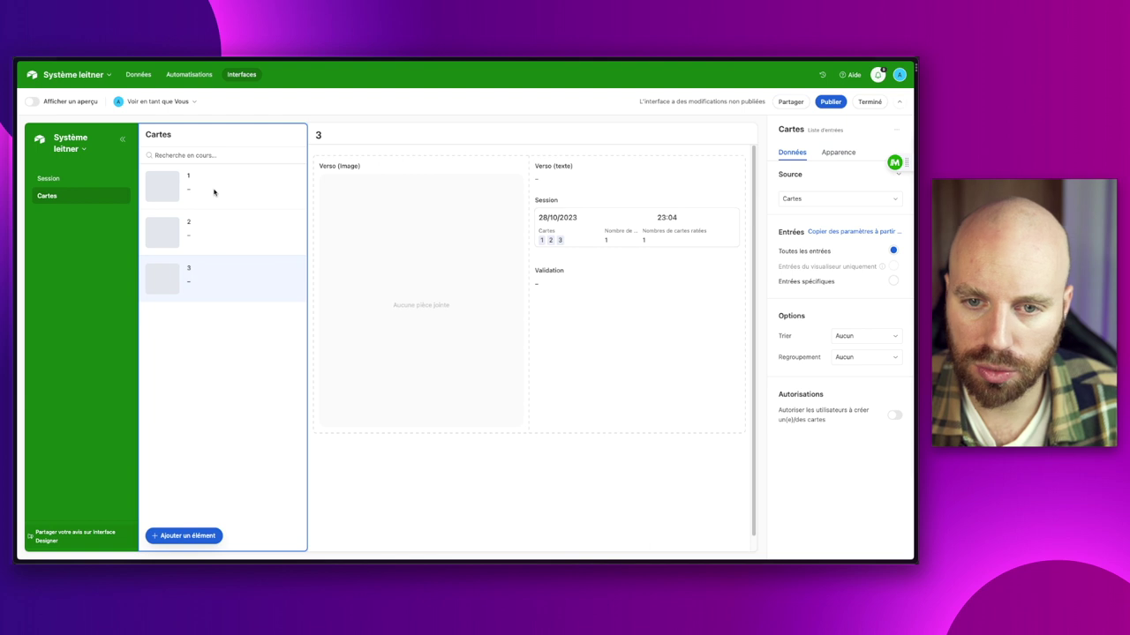
click(214, 189)
Remove the Validation field and the Verso (Image) thumbnail from the Cartes page's record list.
click(840, 153)
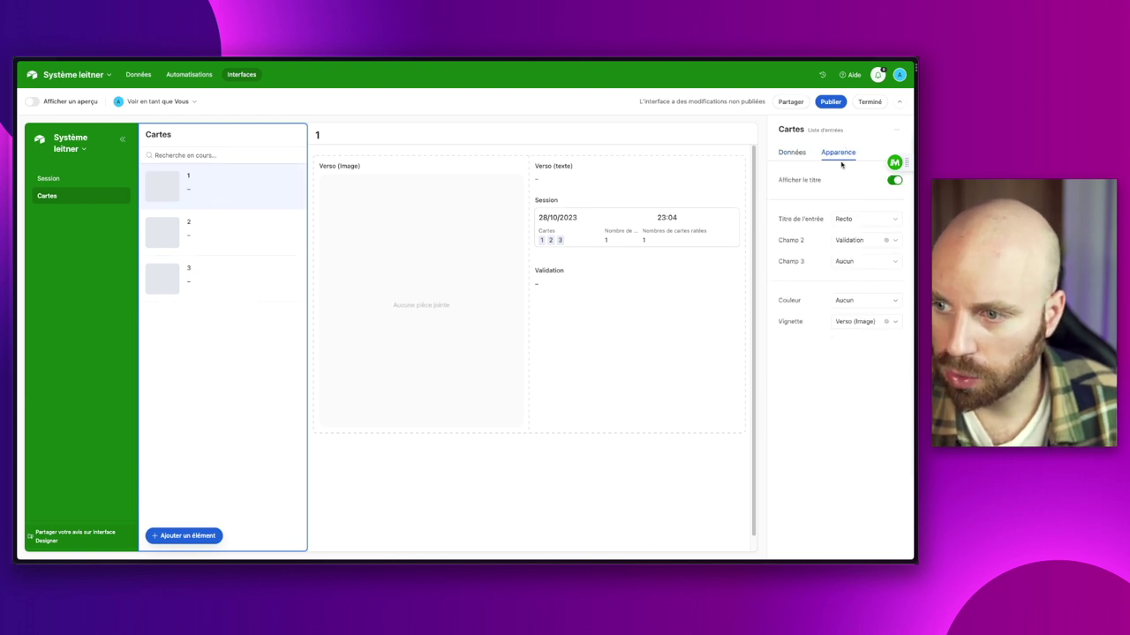
click(886, 241)
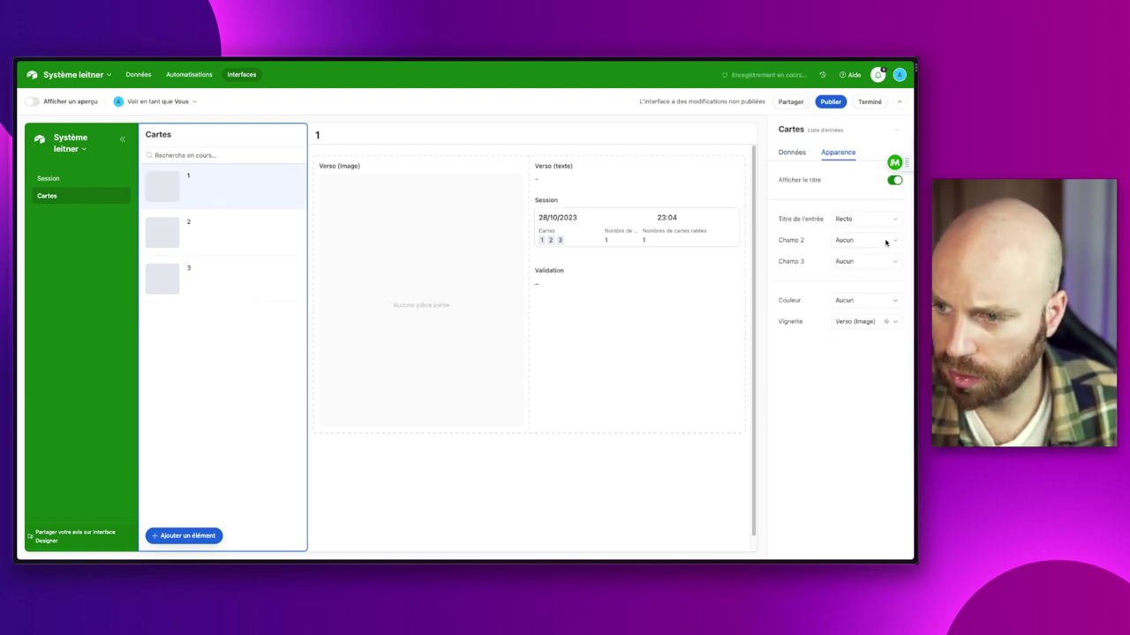
click(885, 323)
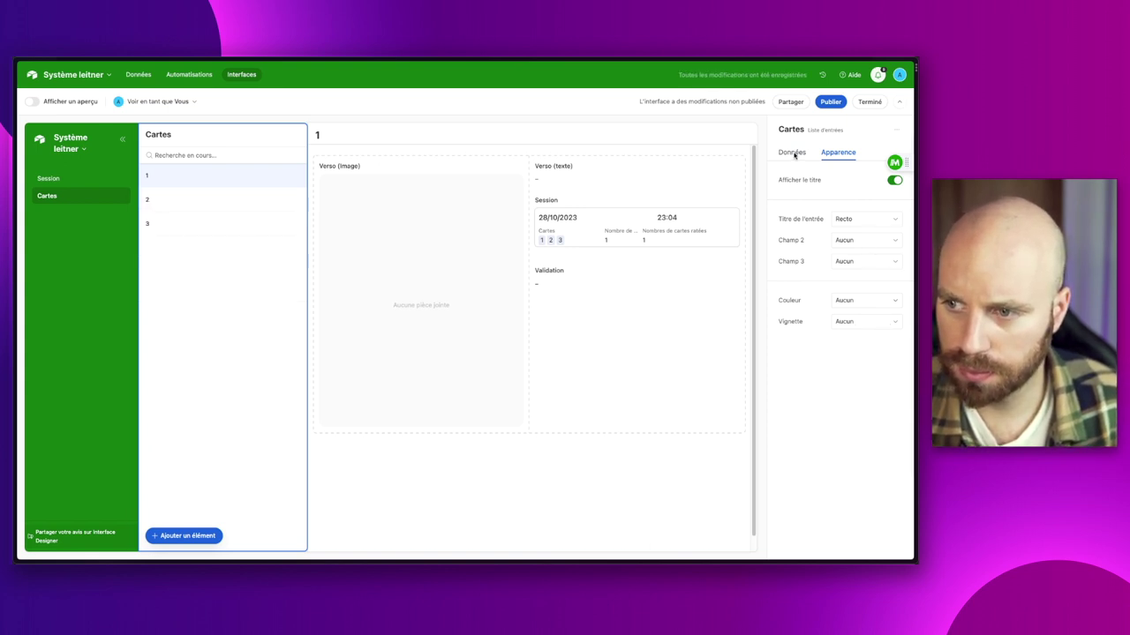
click(570, 483)
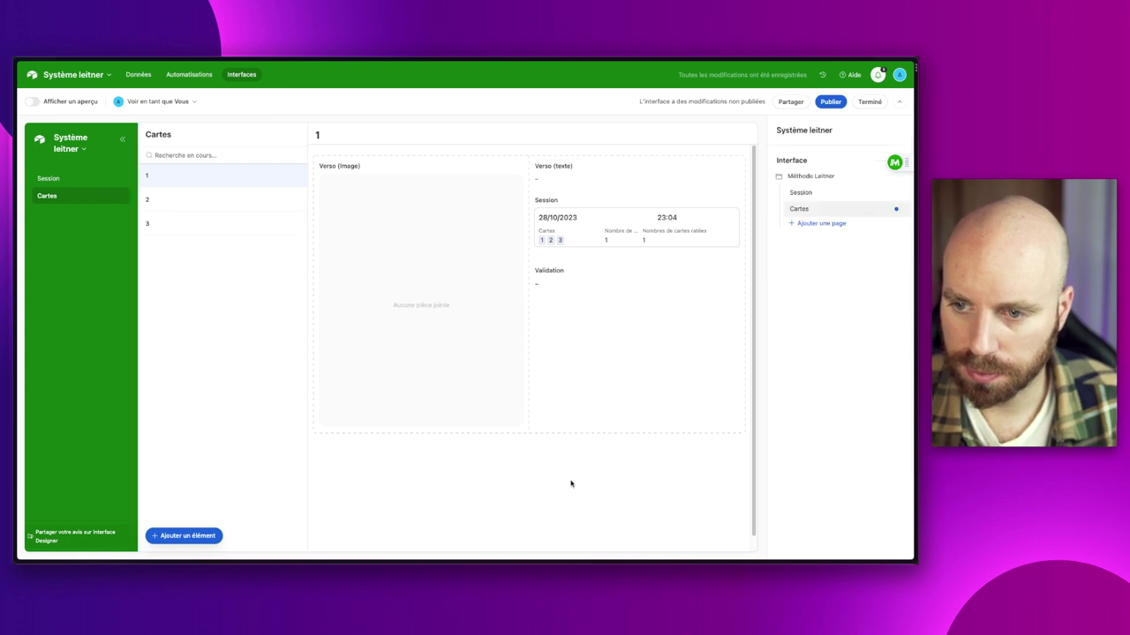
Delete the Session and Validation fields from the card details on the Cartes page.
click(647, 208)
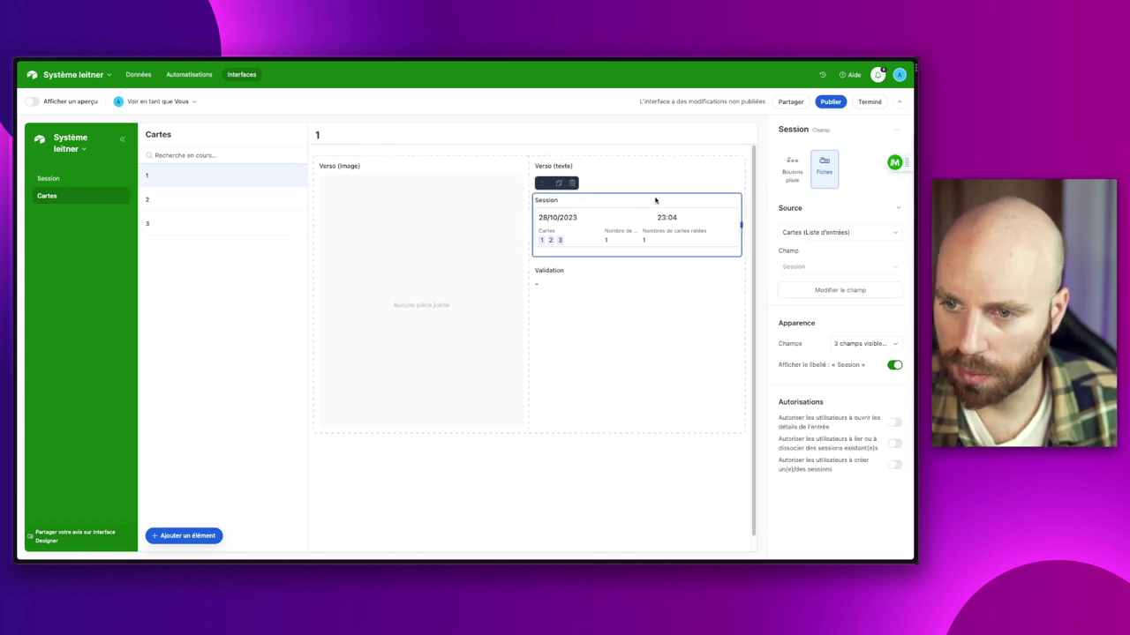
click(571, 183)
click(574, 196)
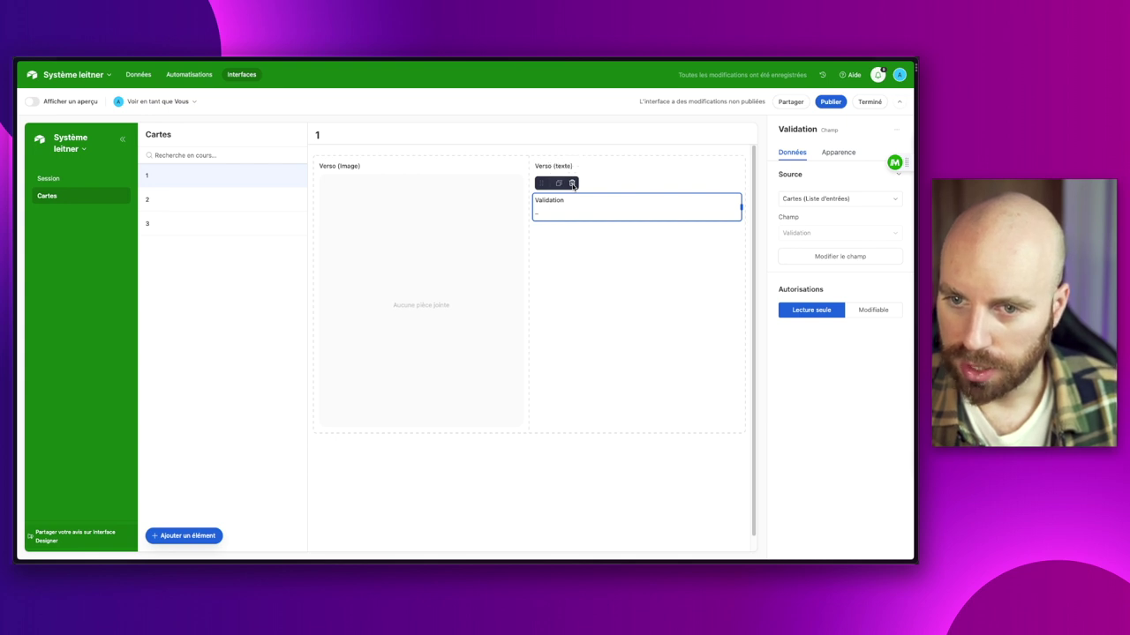
click(572, 184)
Make the Verso (texte) field editable in the card details of the Cartes page.
click(589, 177)
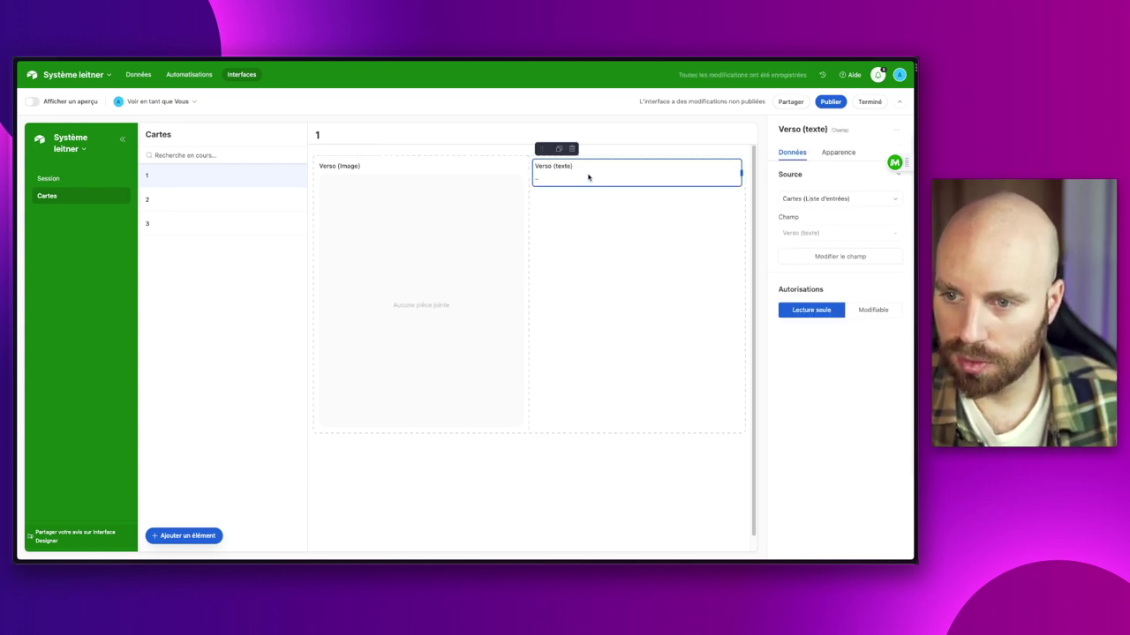
click(884, 316)
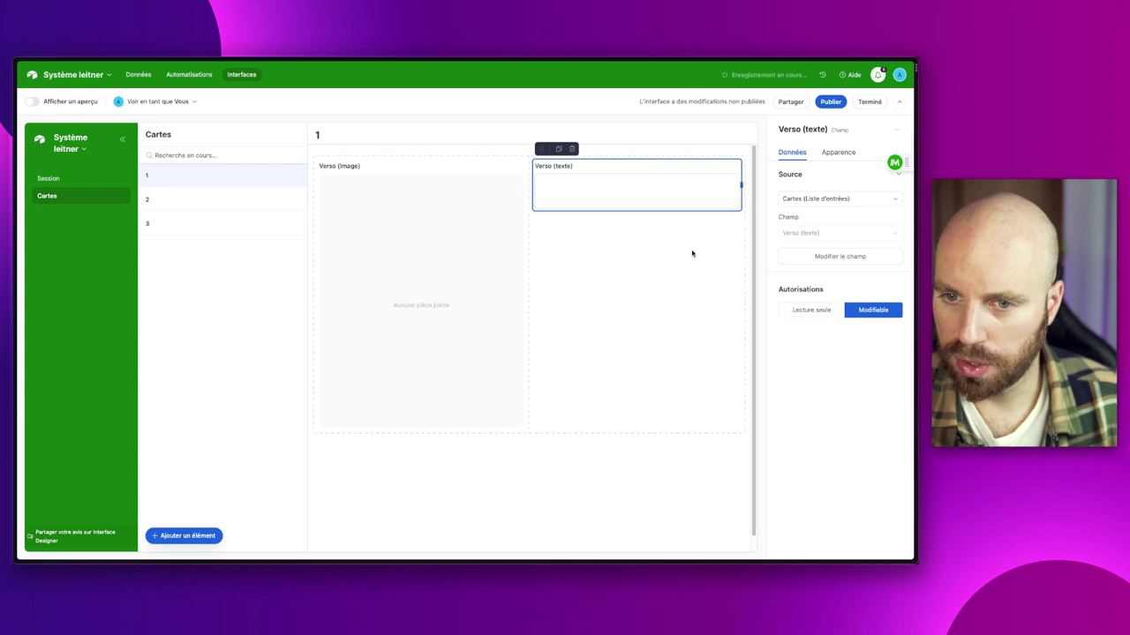
Make the Verso (Image) field editable in the card details of the Cartes page.
click(521, 218)
click(873, 352)
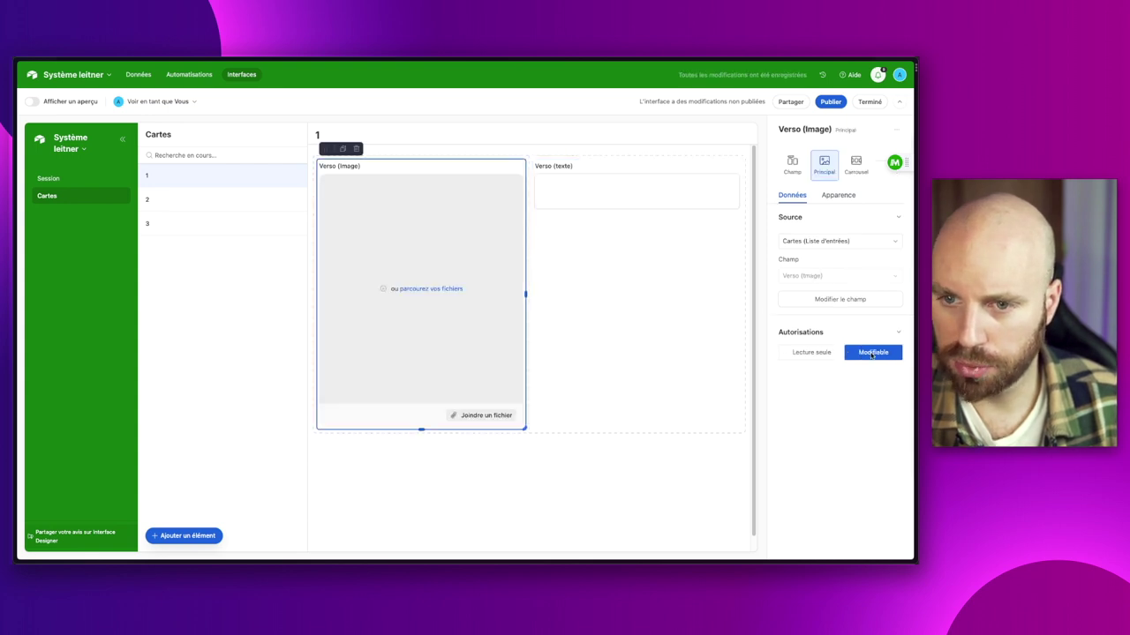
click(519, 486)
Add an editable Recto field above Verso (Image) in the card details, aligned to that column's width.
click(201, 540)
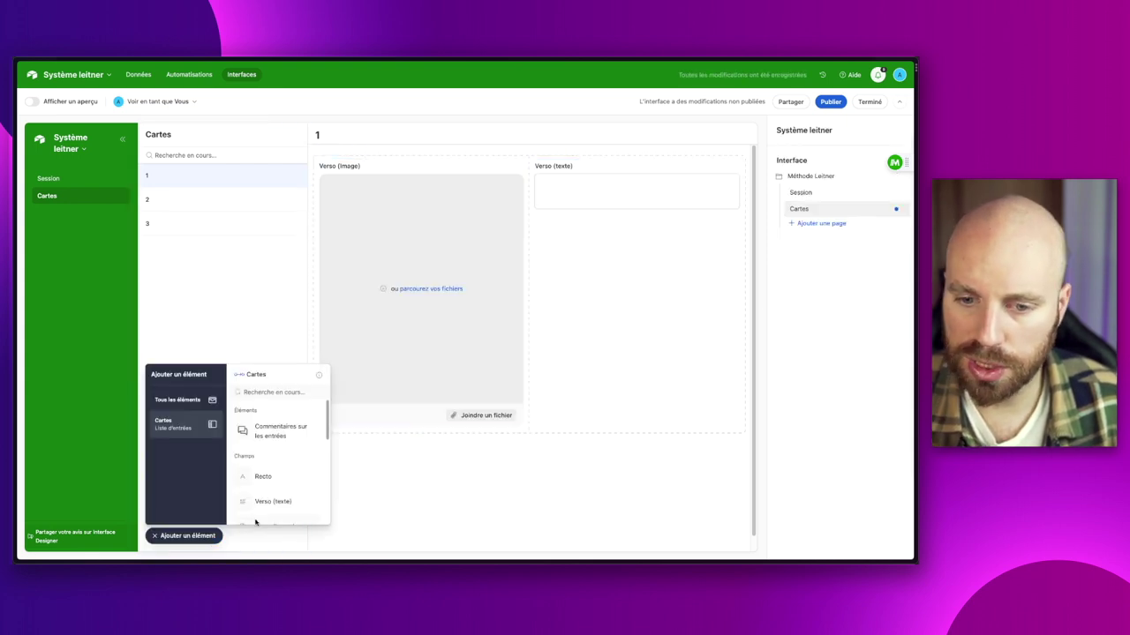
drag(274, 476, 394, 174)
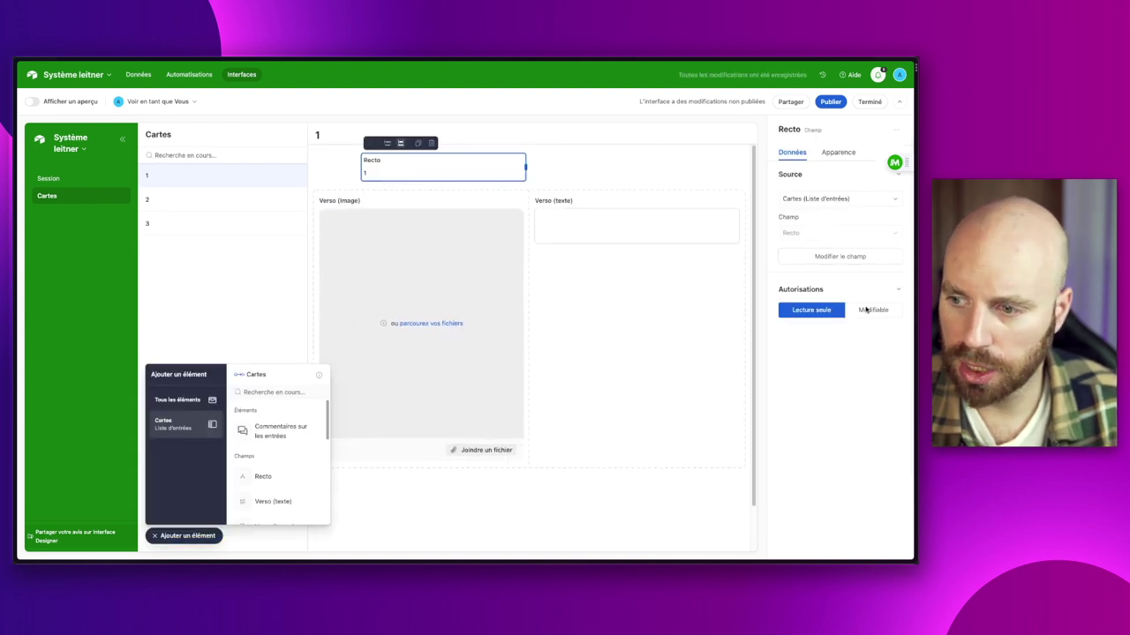
click(871, 310)
click(399, 144)
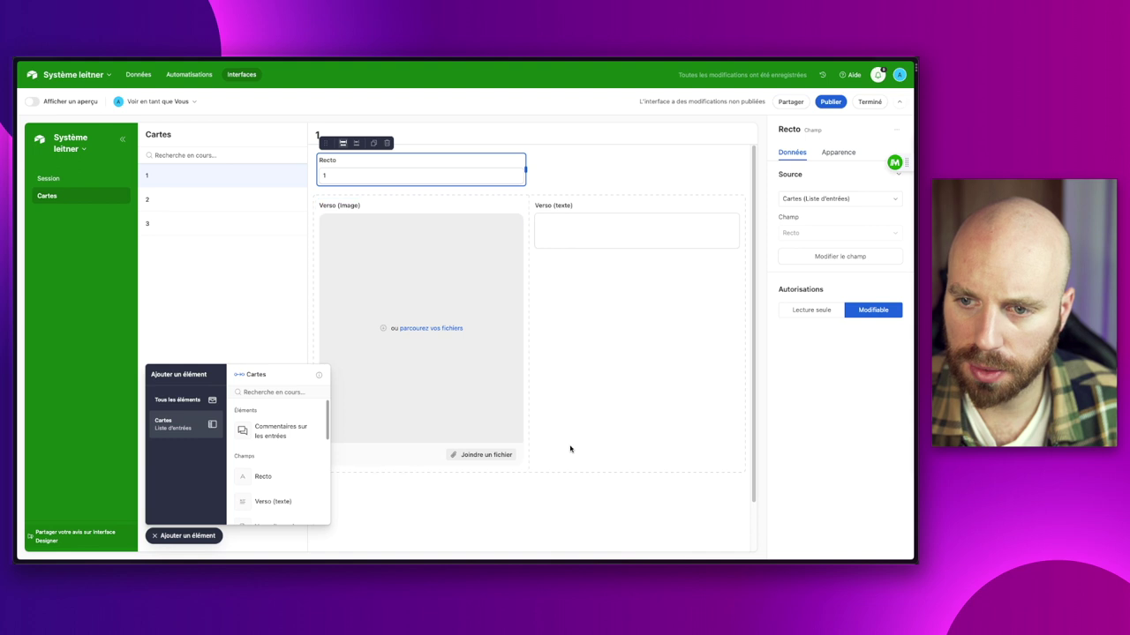
click(554, 174)
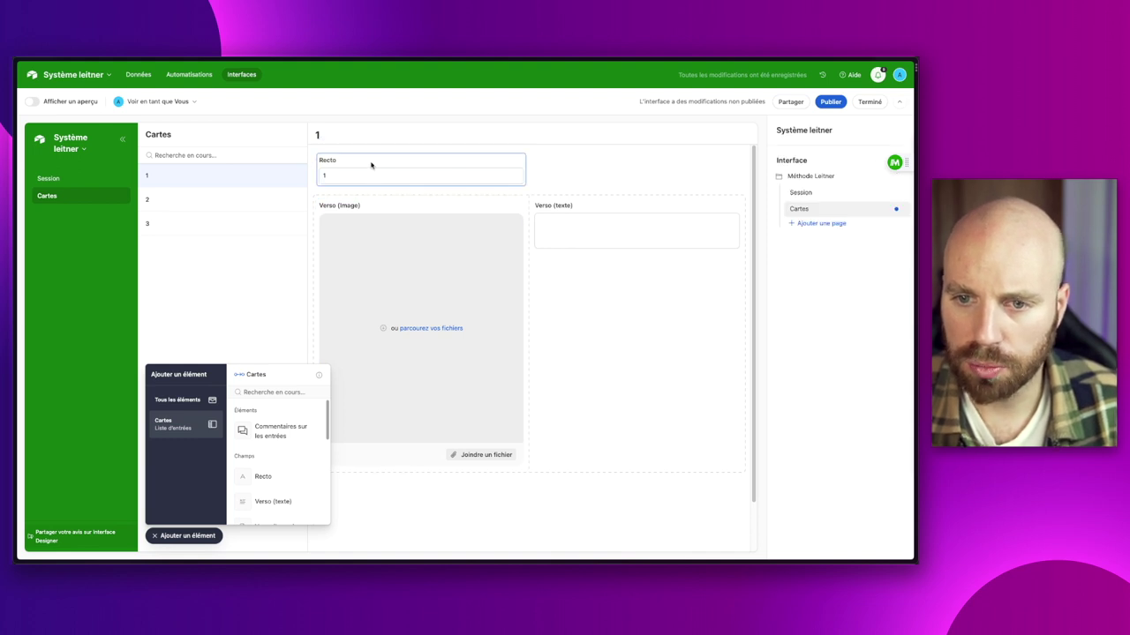
click(370, 165)
click(565, 205)
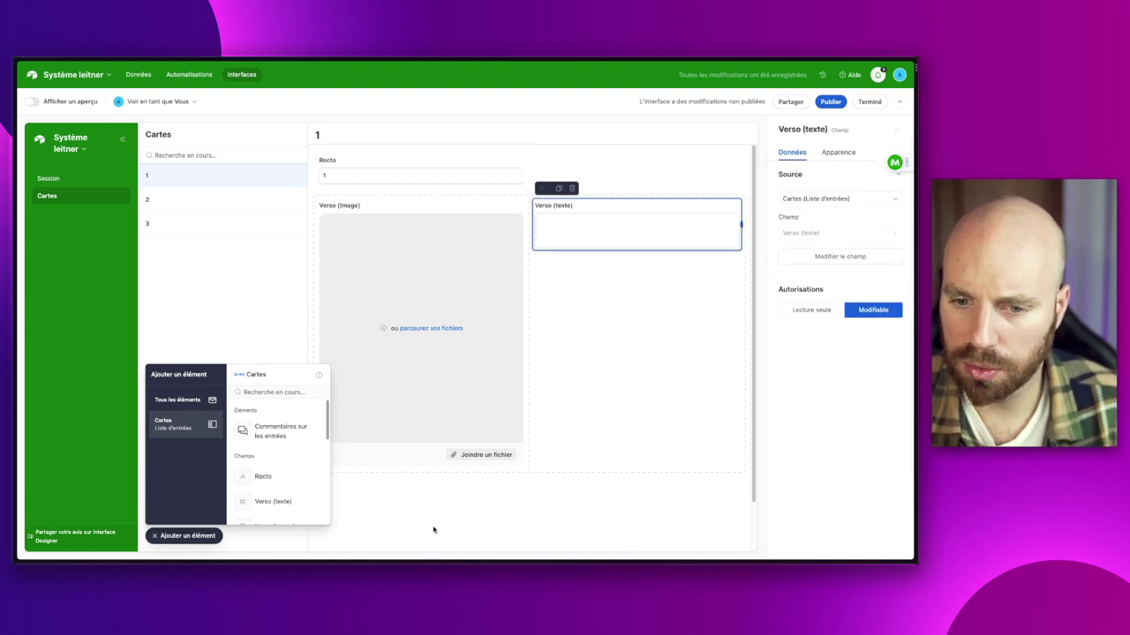
click(371, 540)
click(247, 540)
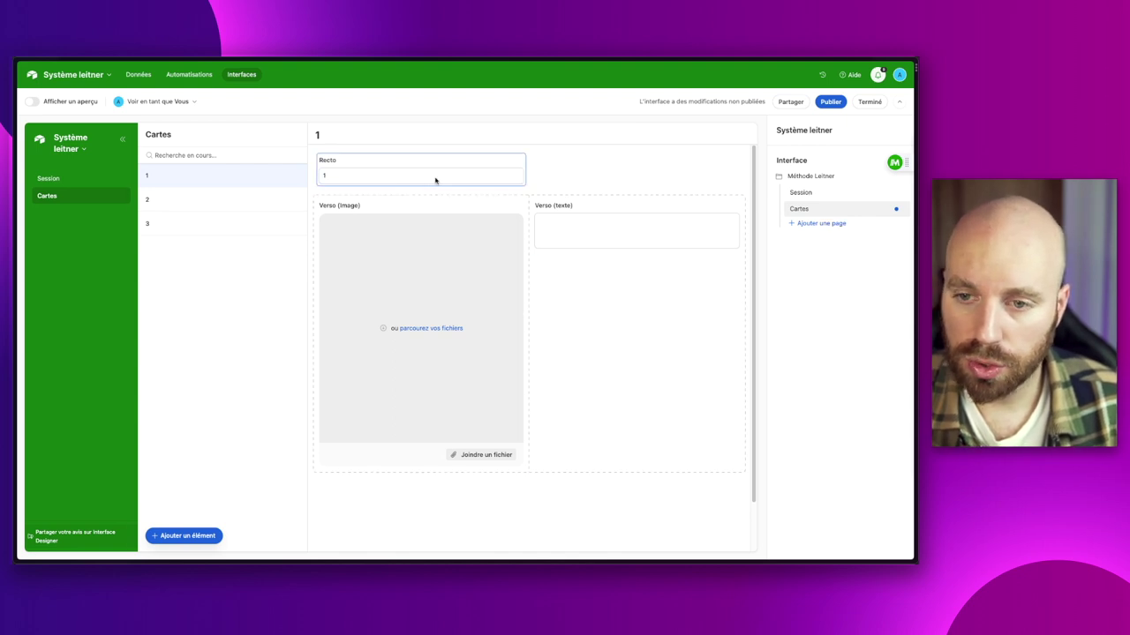
Add a button element in a header row above the record list and card details of the Cartes page.
click(234, 275)
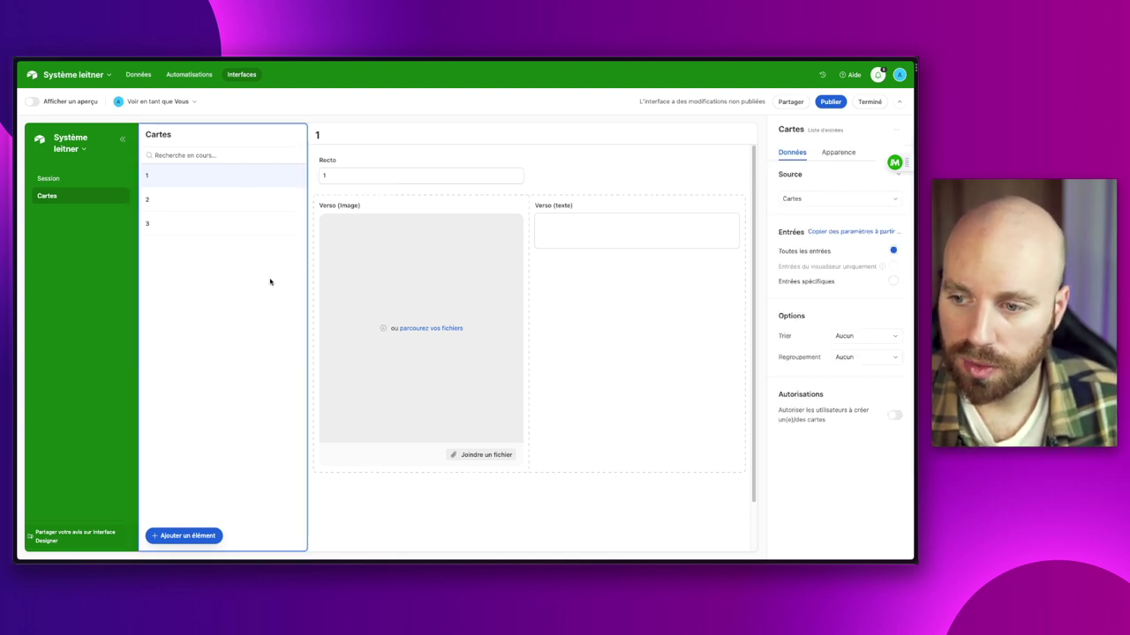
click(623, 129)
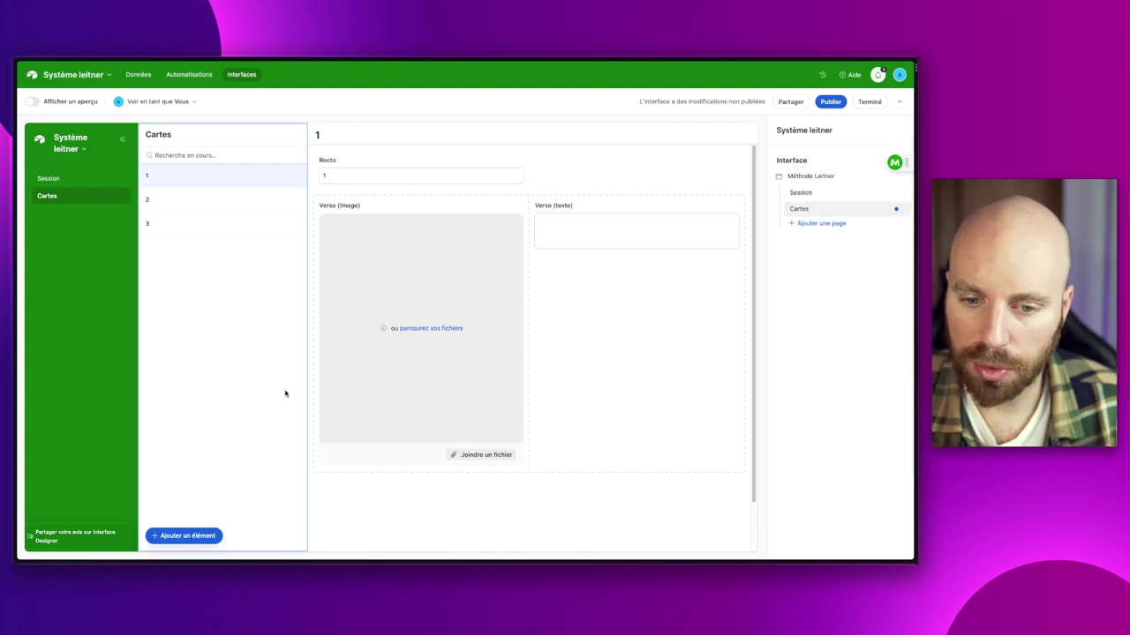
click(192, 535)
scroll(287, 485, down, 1)
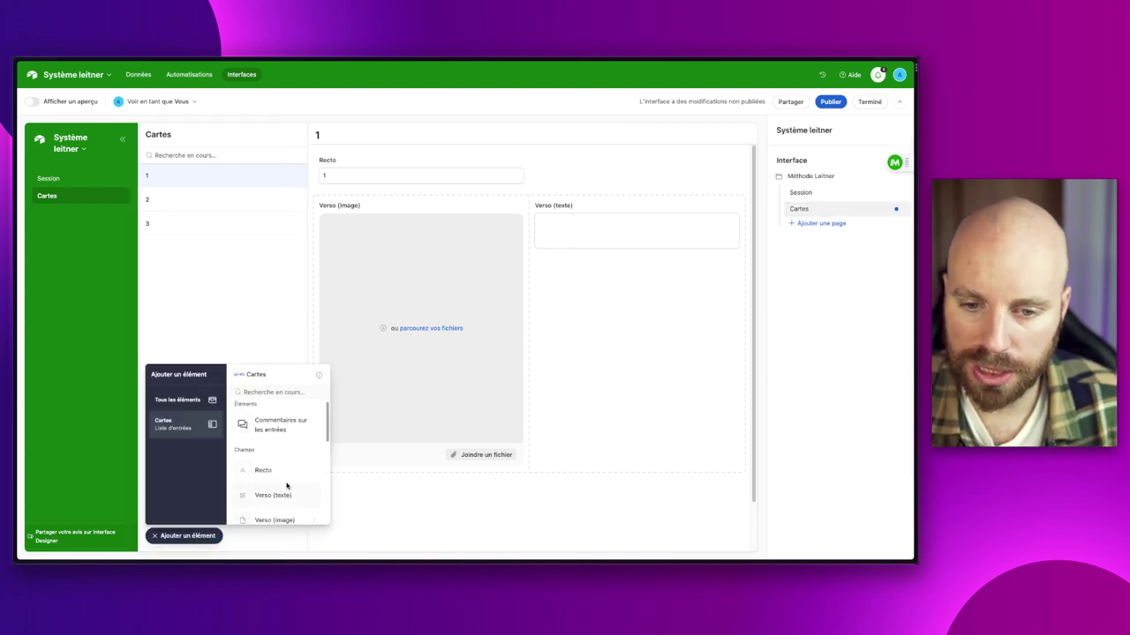
click(195, 397)
scroll(264, 494, down, 5)
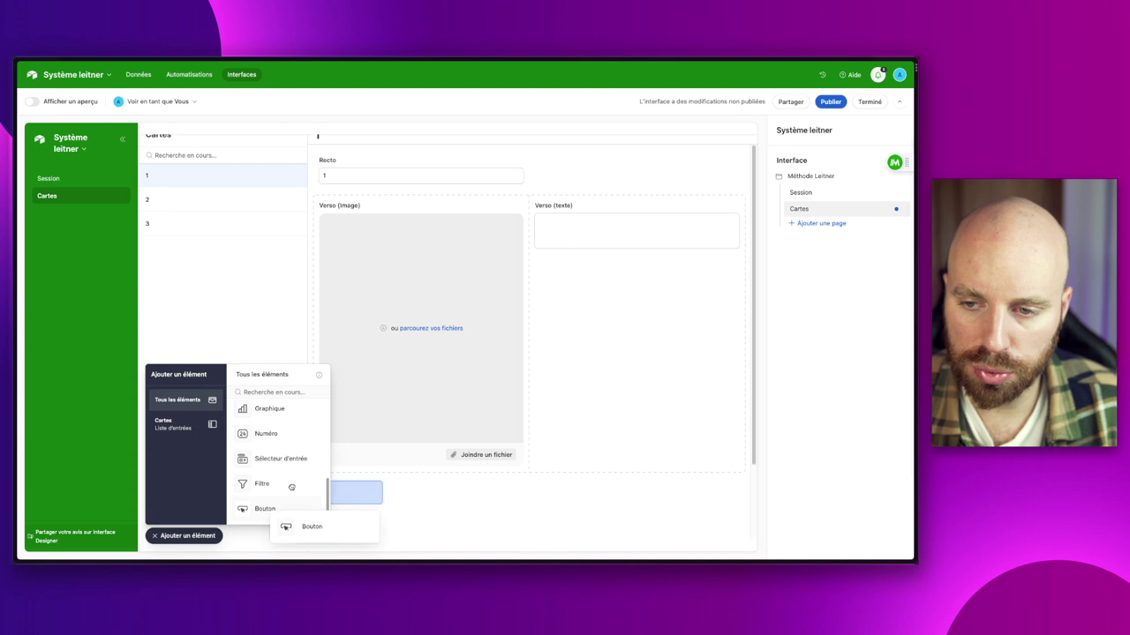
click(264, 508)
click(710, 137)
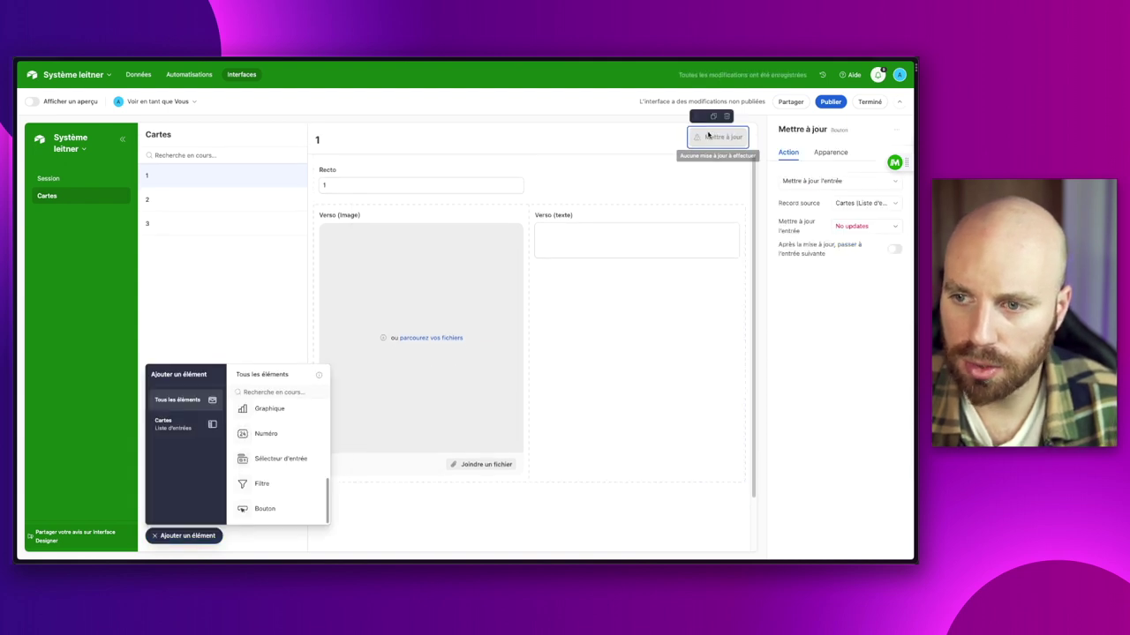
drag(695, 116, 697, 106)
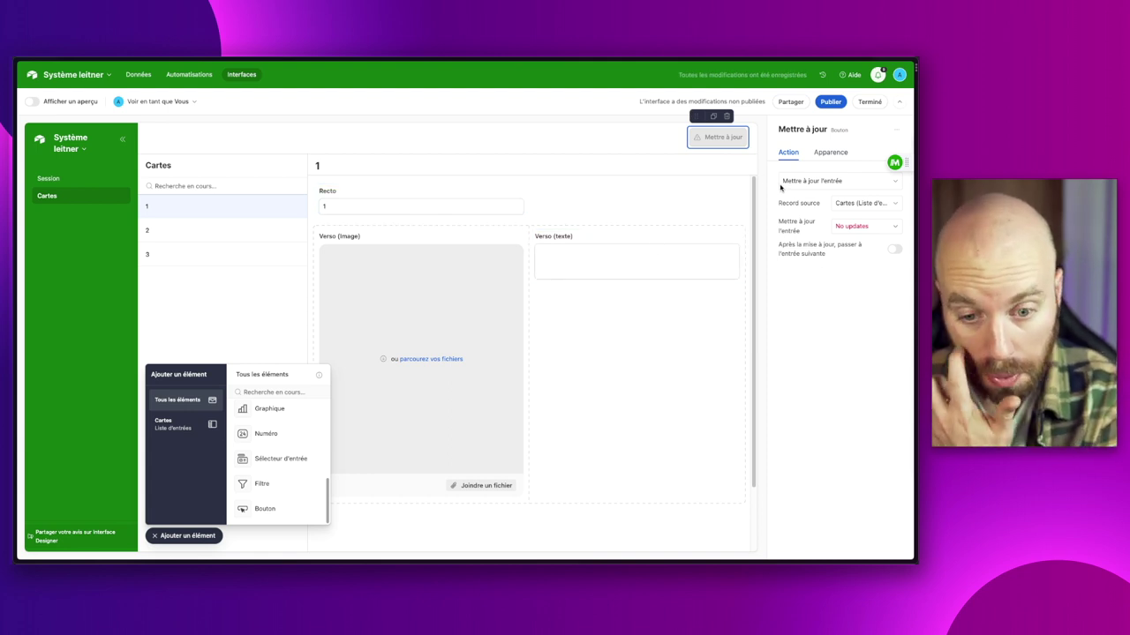
click(629, 140)
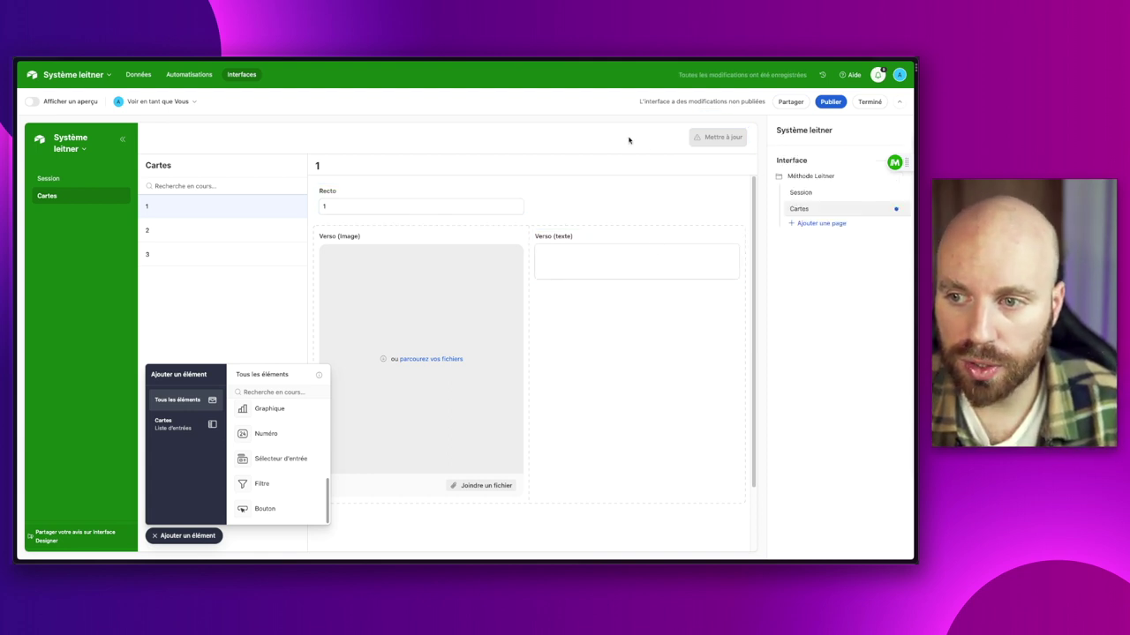
Add a Formulaire page to the interface and link it to the Cartes table.
click(815, 224)
scroll(290, 369, down, 5)
click(278, 337)
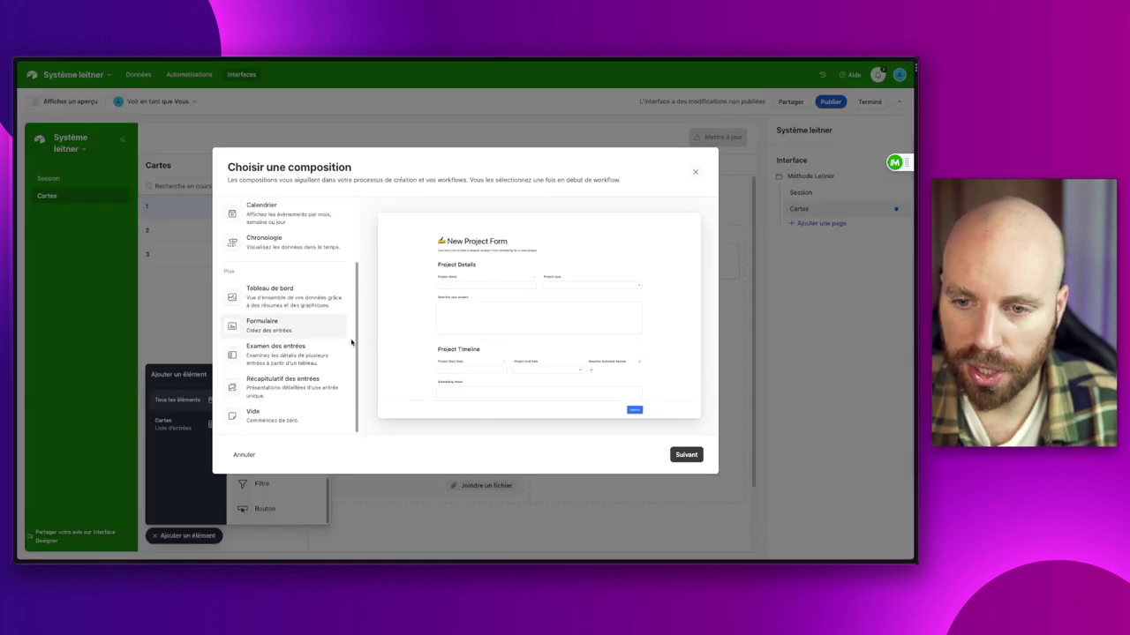
click(685, 456)
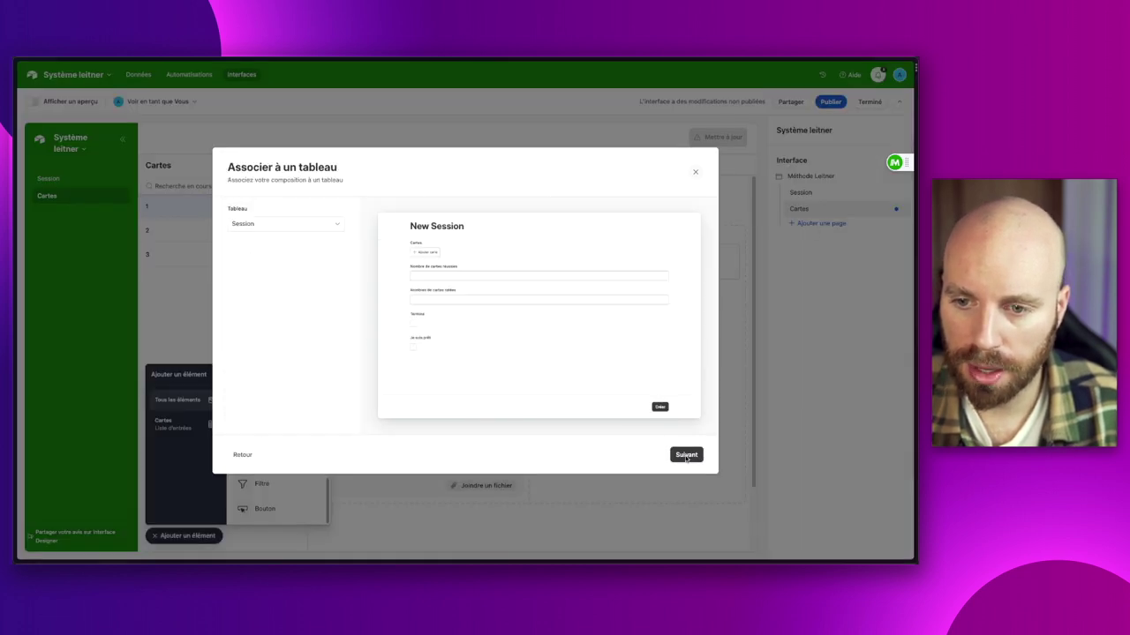
click(305, 228)
click(242, 280)
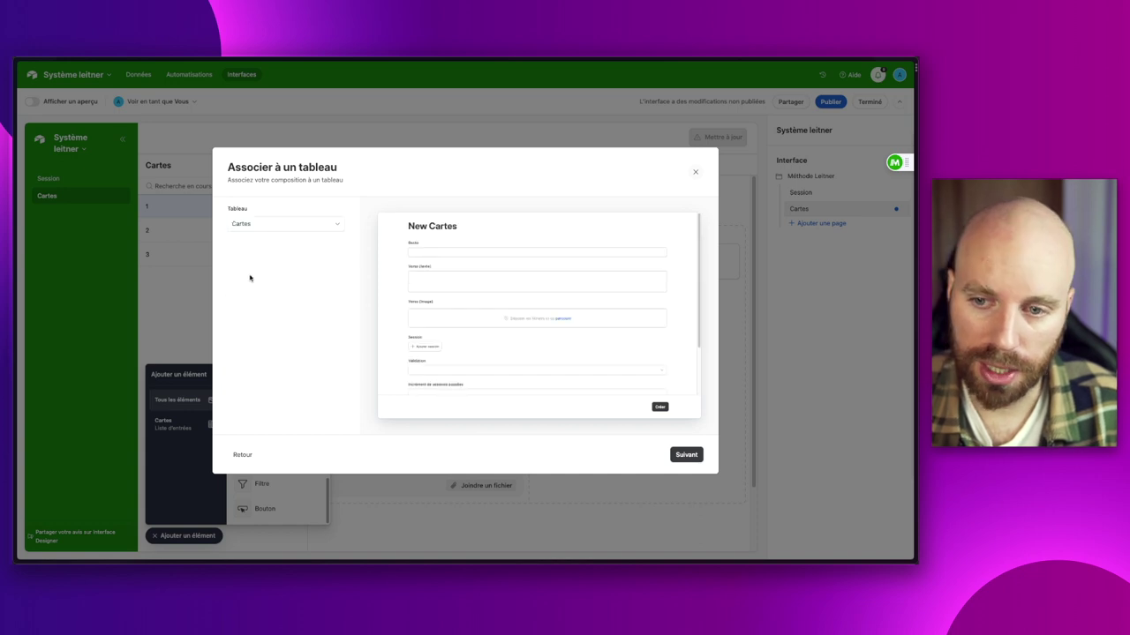
click(693, 460)
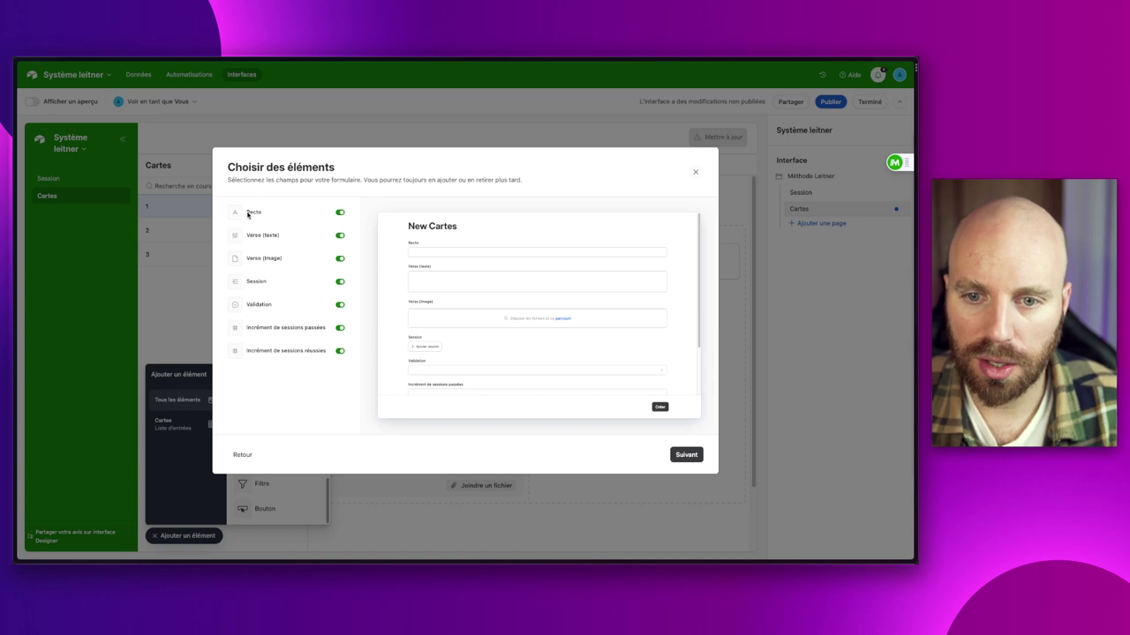
Exclude Session, Validation, Incrément de sessions passées and Incrément de sessions réussies from the new form's fields.
click(342, 284)
click(340, 305)
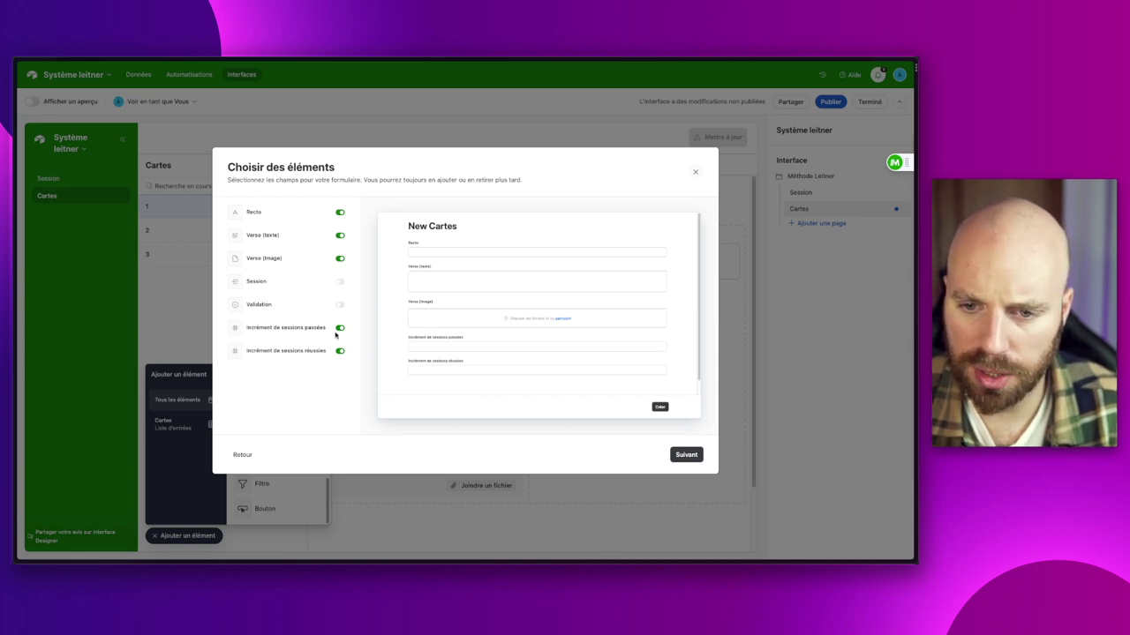
click(340, 328)
click(339, 351)
click(685, 454)
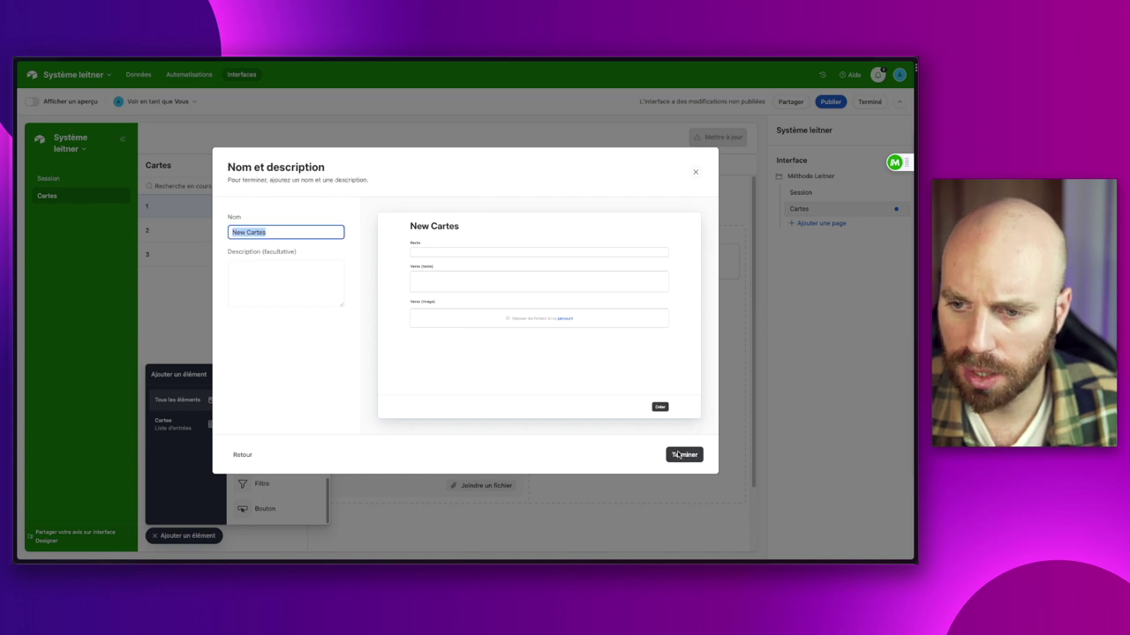
Create the form page with the name Nouvelle carte and hide it from the interface navigation.
text(Nouve)
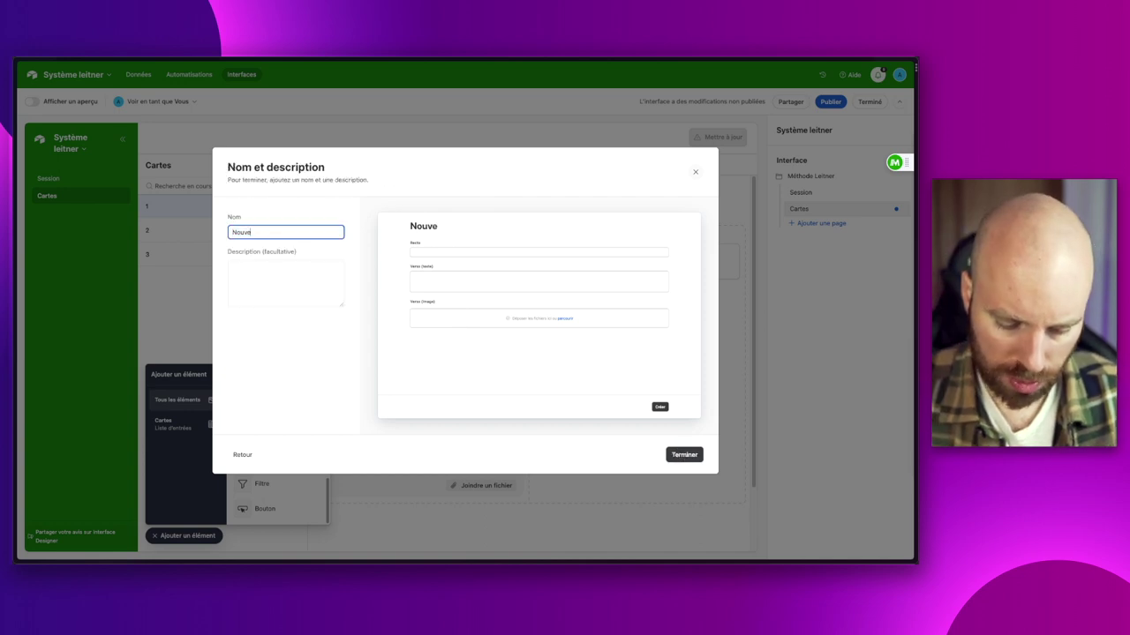
text(lle carte)
key(Return)
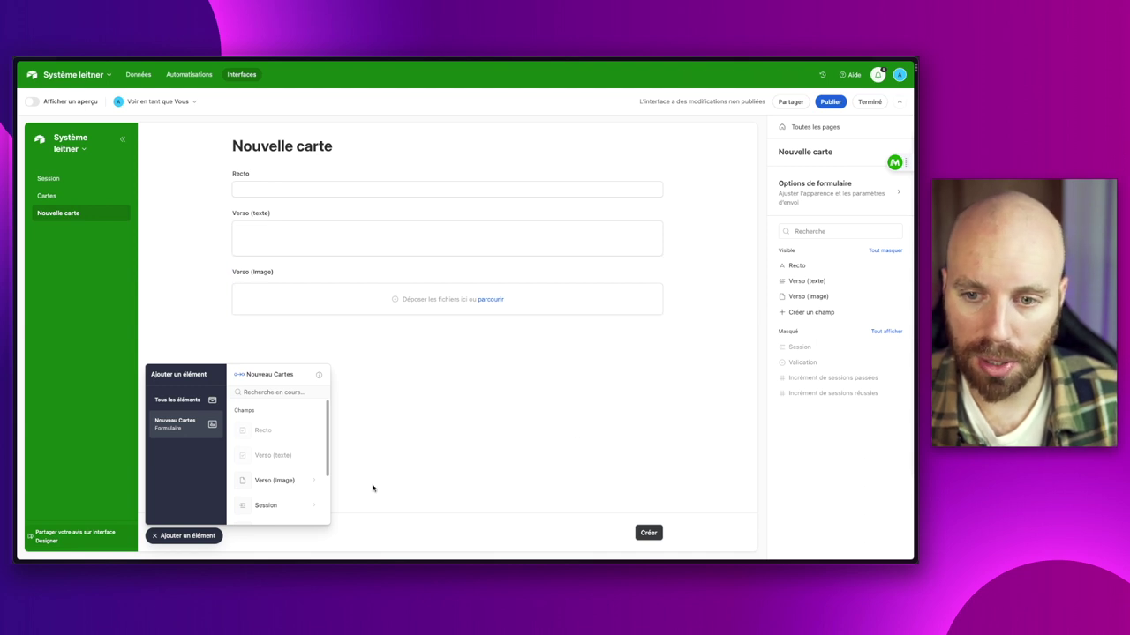
click(202, 537)
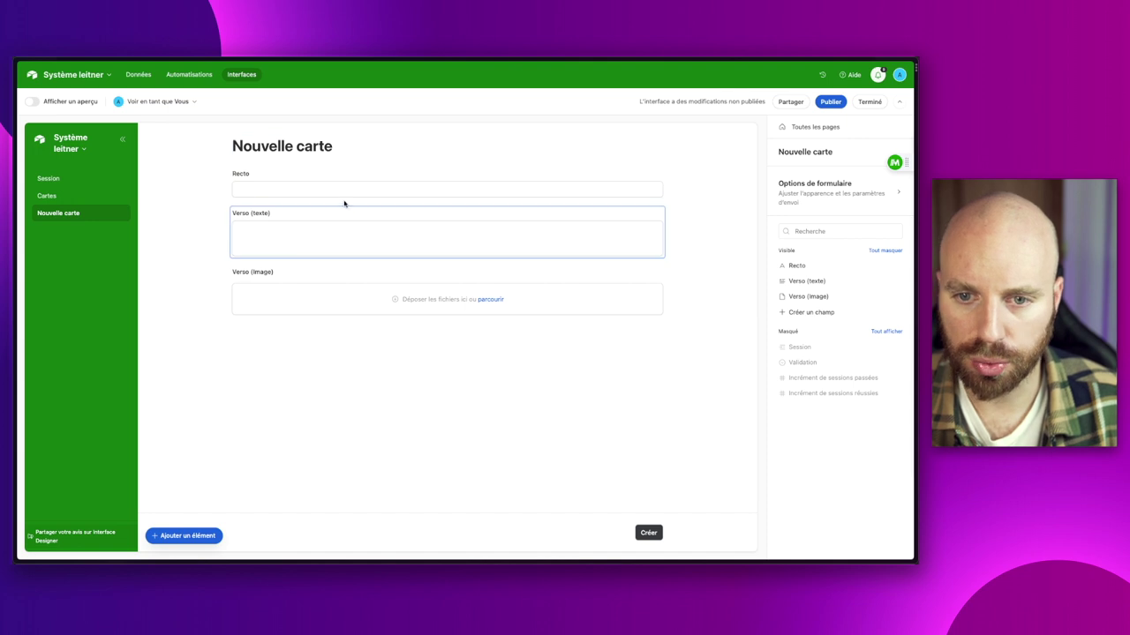
click(73, 194)
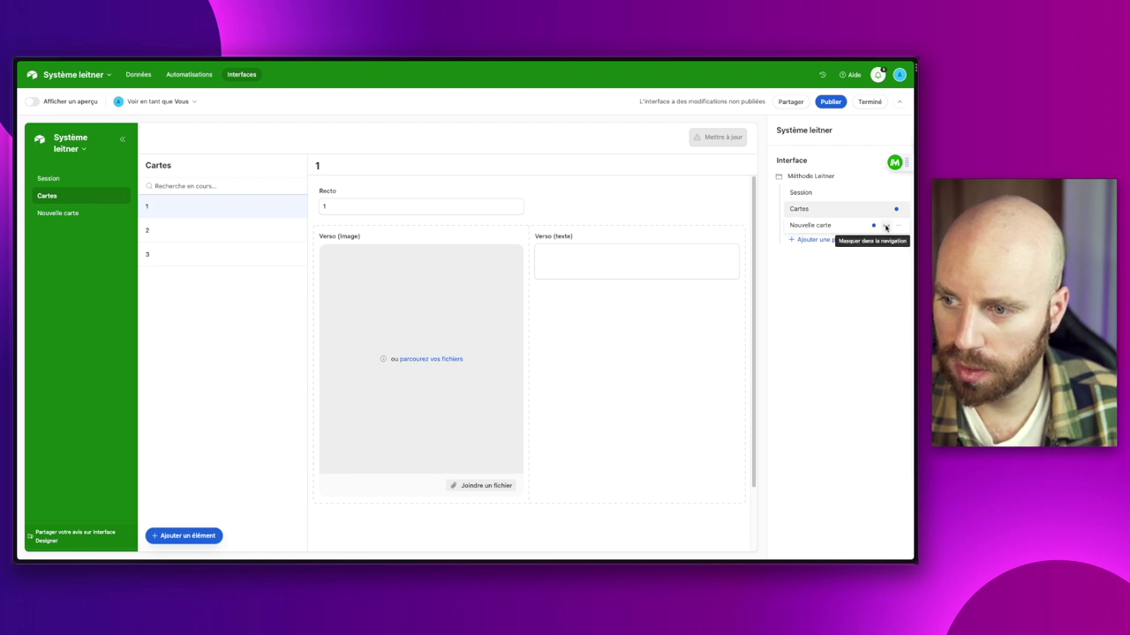
click(886, 228)
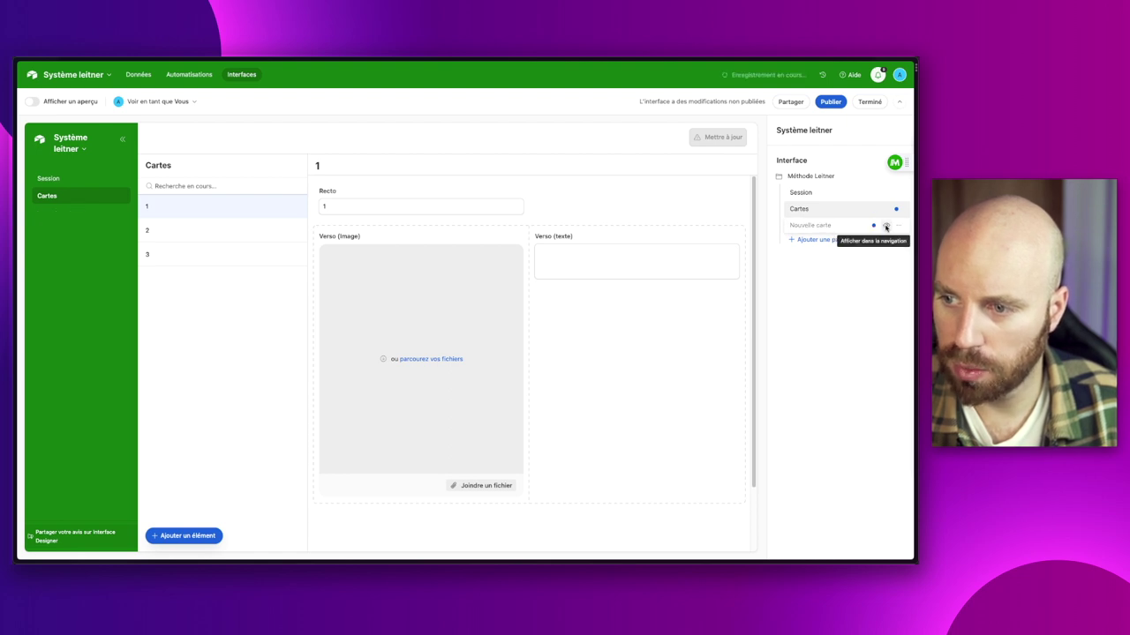
Set the Cartes page button's action to Accéder à la page de l'interface with Nouvelle carte as its target page.
click(727, 141)
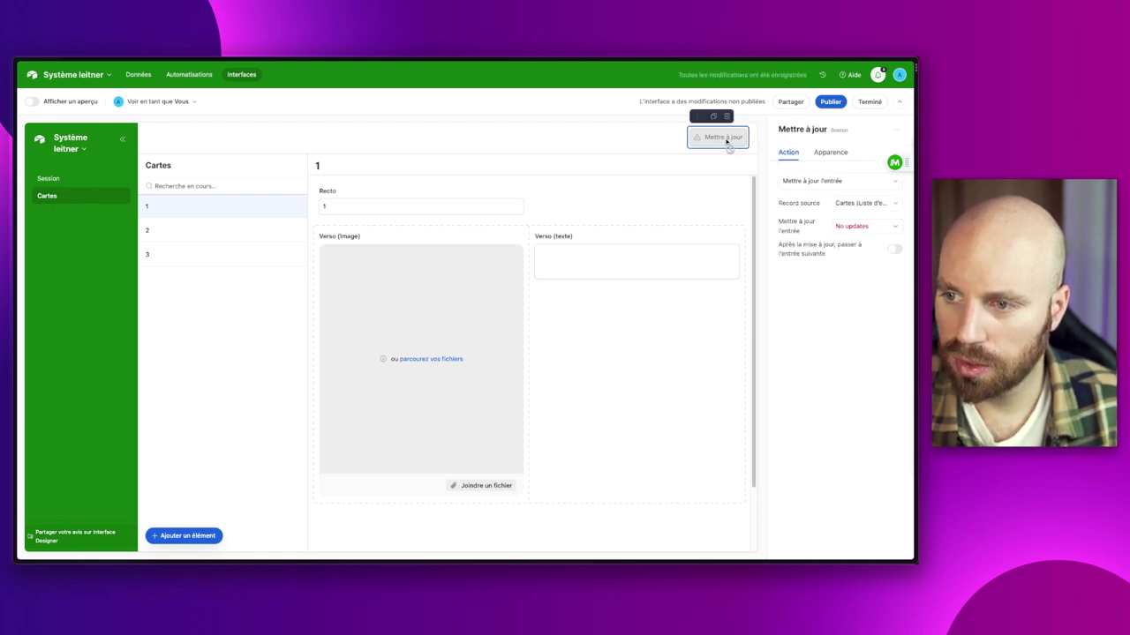
click(854, 204)
click(843, 182)
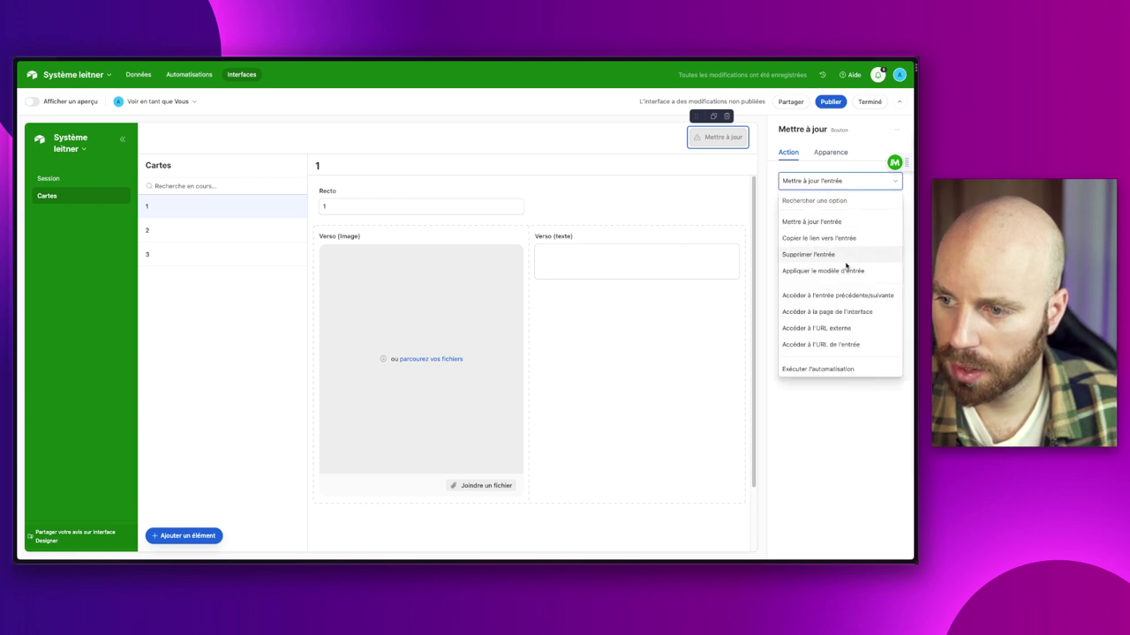
click(833, 314)
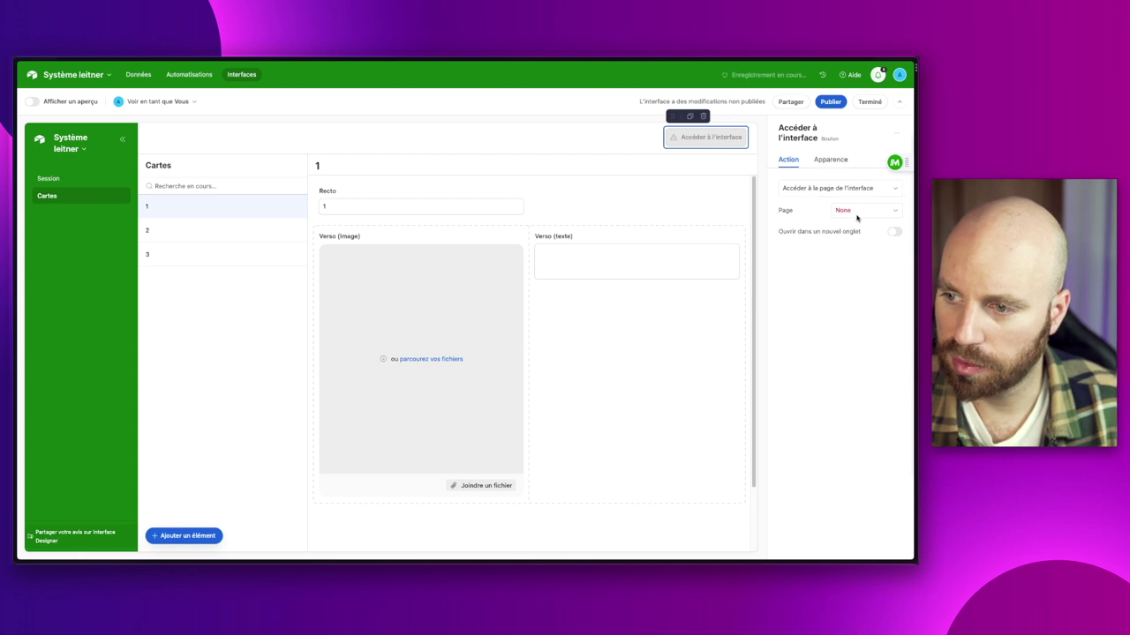
click(856, 212)
click(825, 299)
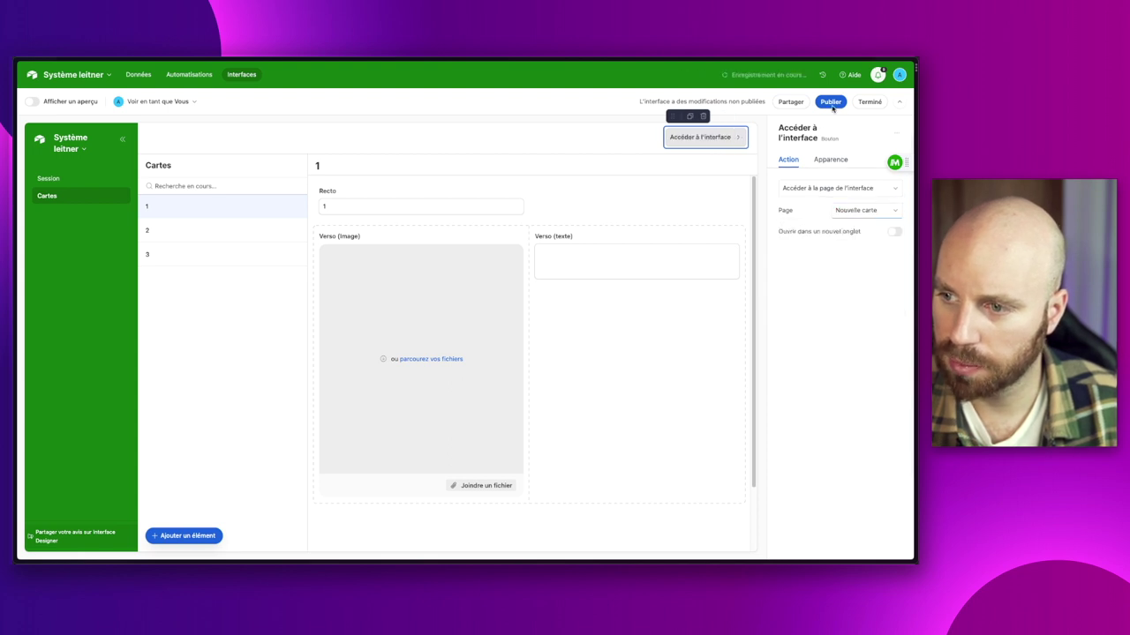
Label the Cartes page button Nouvelle carte and colour it Vert.
click(829, 160)
triple_click(865, 259)
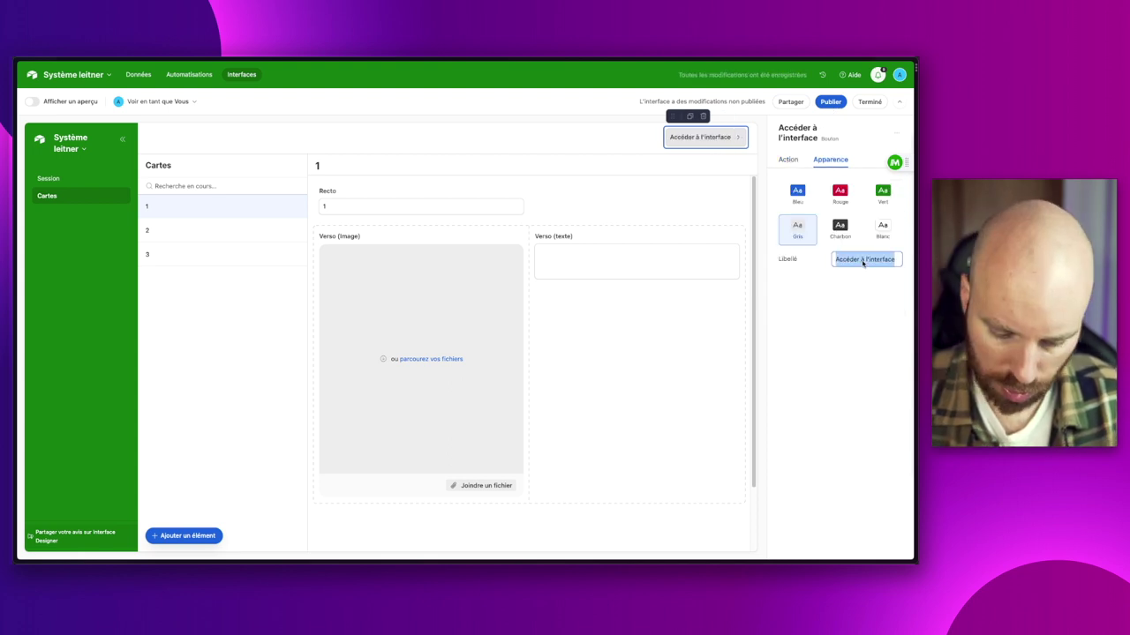
text(Nouvelle cart)
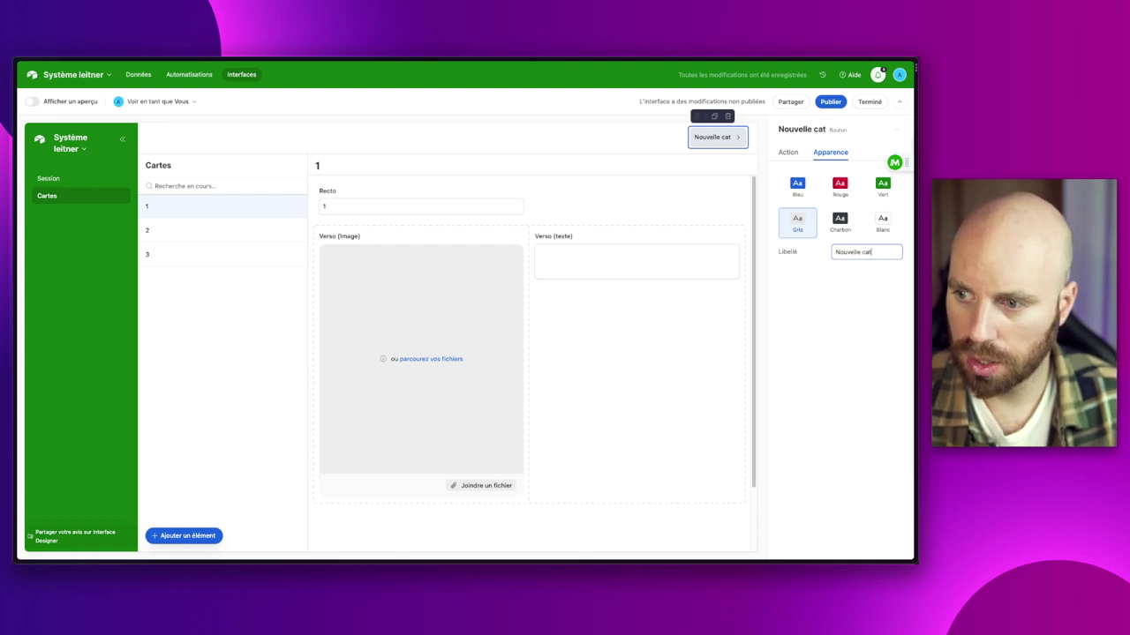
text(e)
click(882, 186)
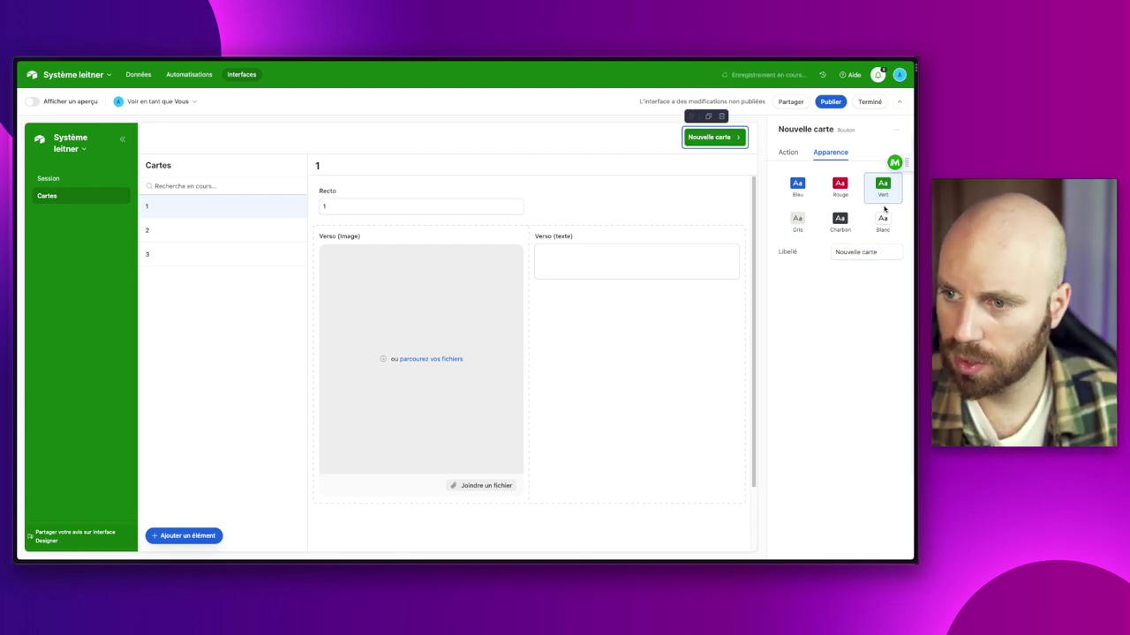
Publish the interface and check it by browsing cards 1 to 3 and opening the Nouvelle carte form from its button.
click(830, 101)
click(554, 355)
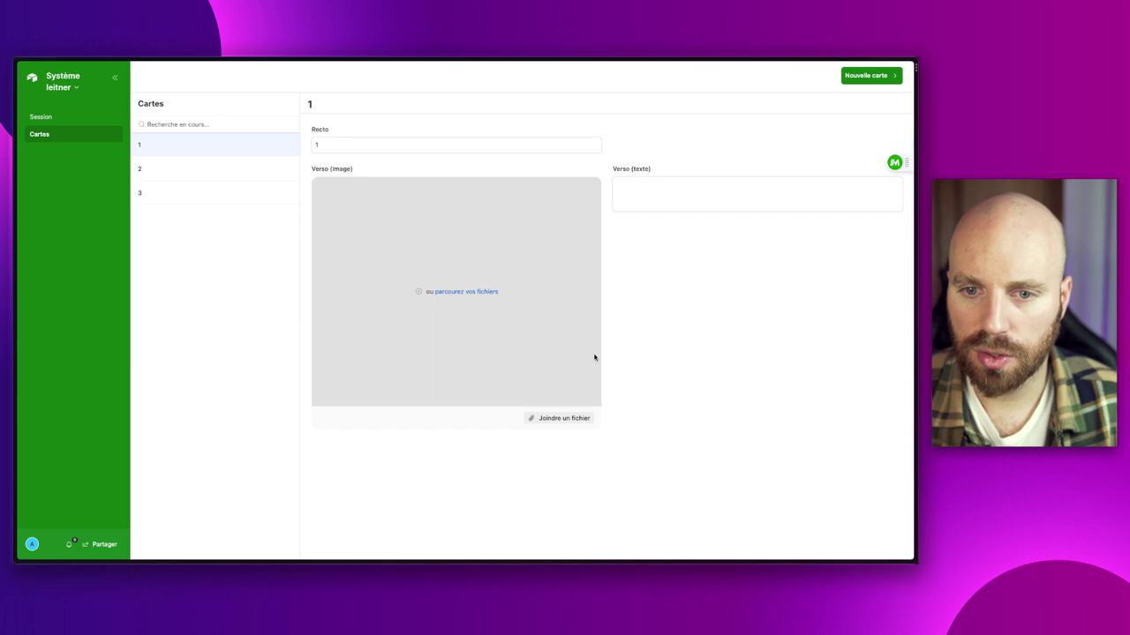
click(200, 173)
click(197, 192)
click(189, 151)
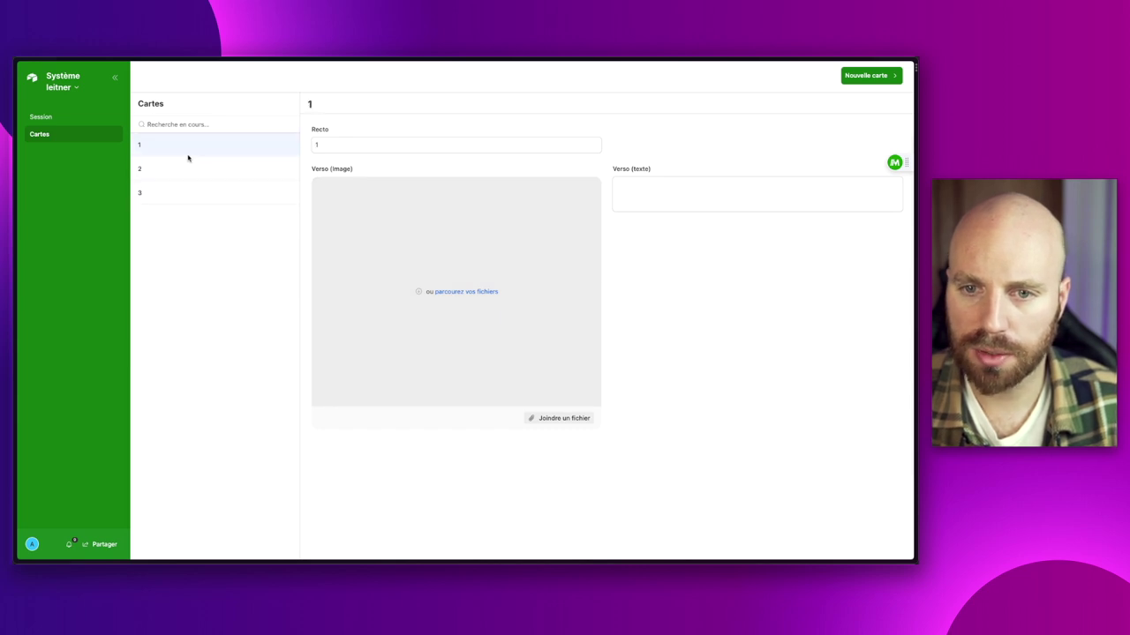
click(853, 77)
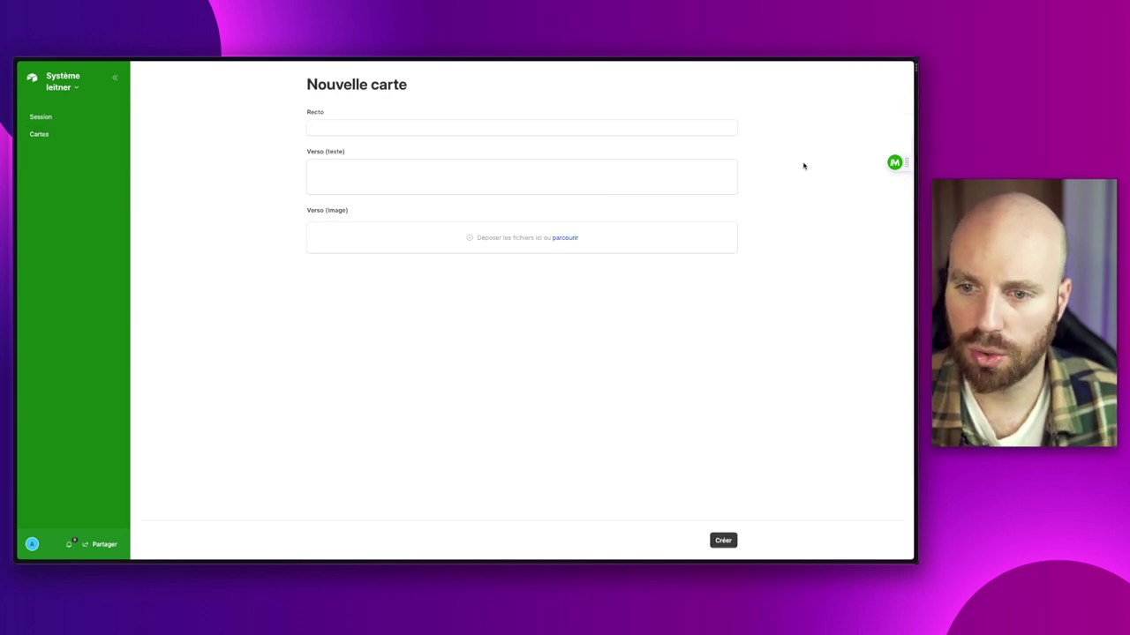
Create a card through the form with a birth year as Recto and Date de naissance as Verso (texte), and open it on the Cartes page.
click(358, 135)
click(521, 176)
text(Date de naissance)
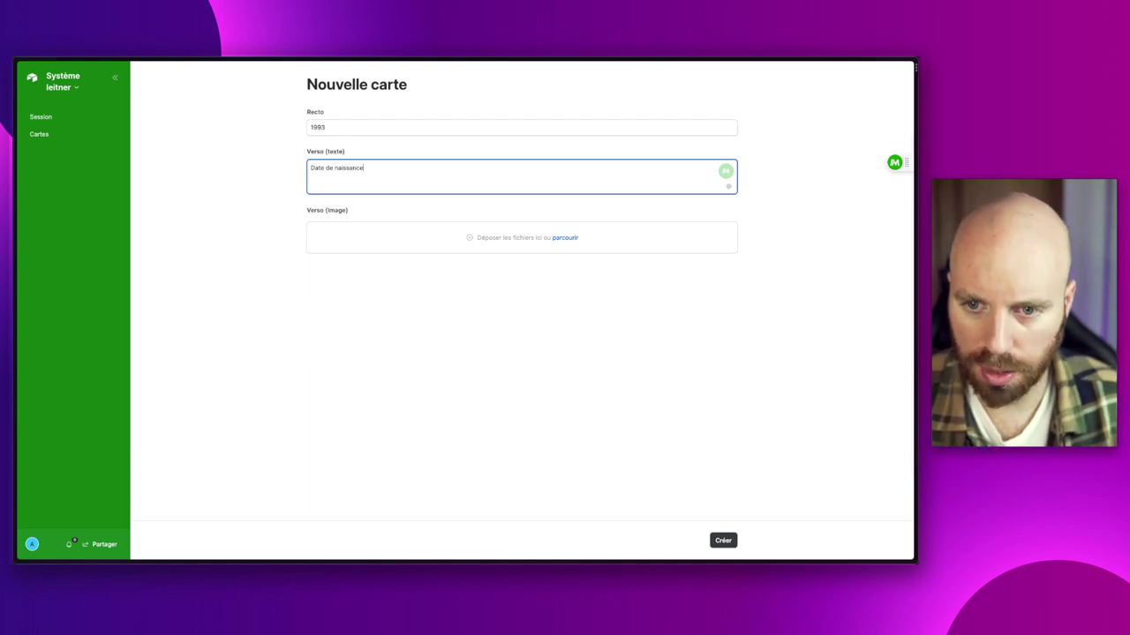
click(609, 469)
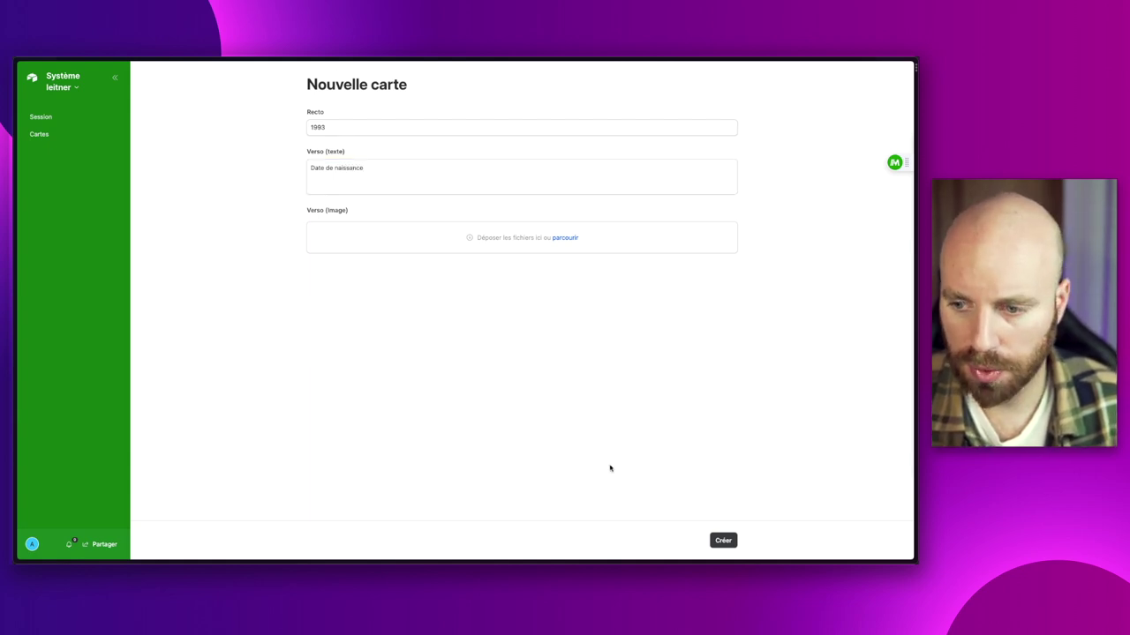
click(719, 541)
click(40, 137)
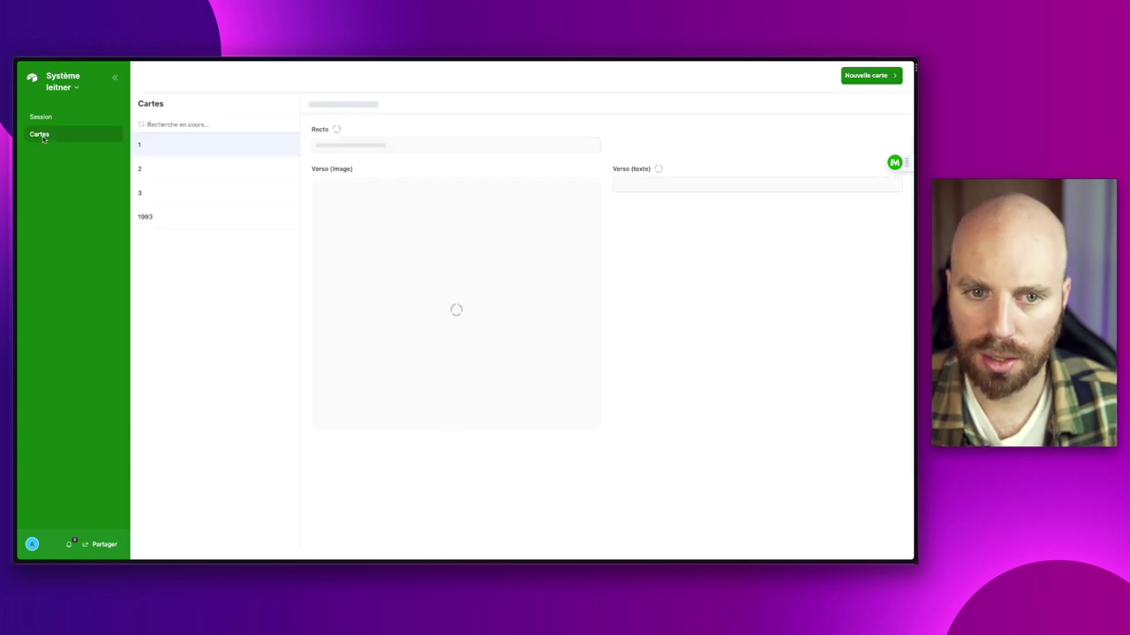
click(155, 221)
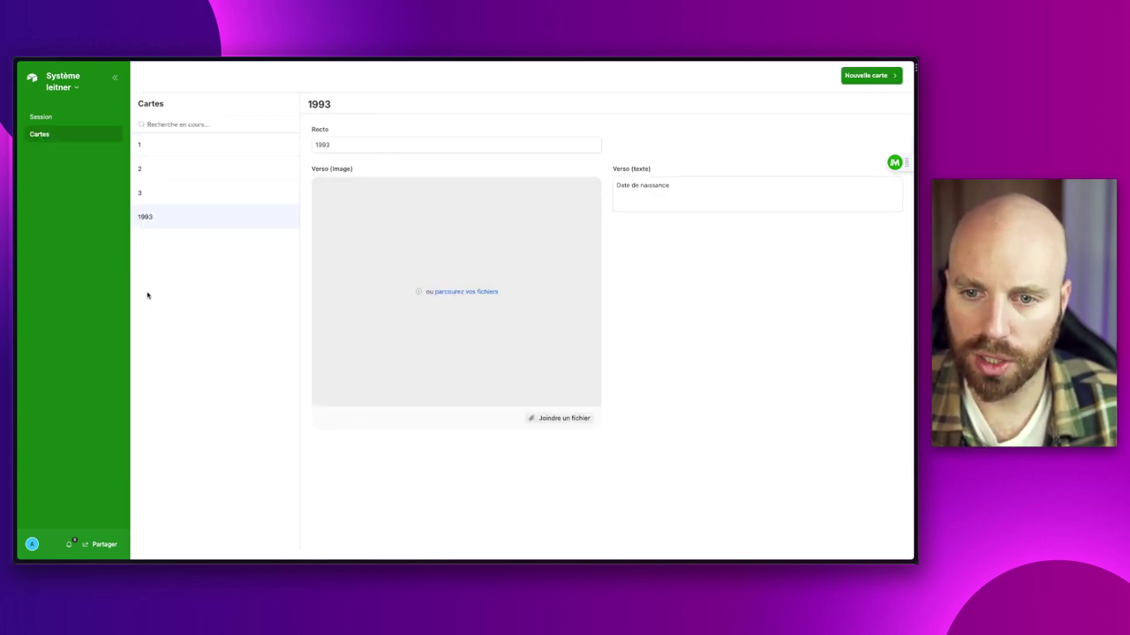
Group the Cartes page's record list by Boite and publish the interface.
click(62, 81)
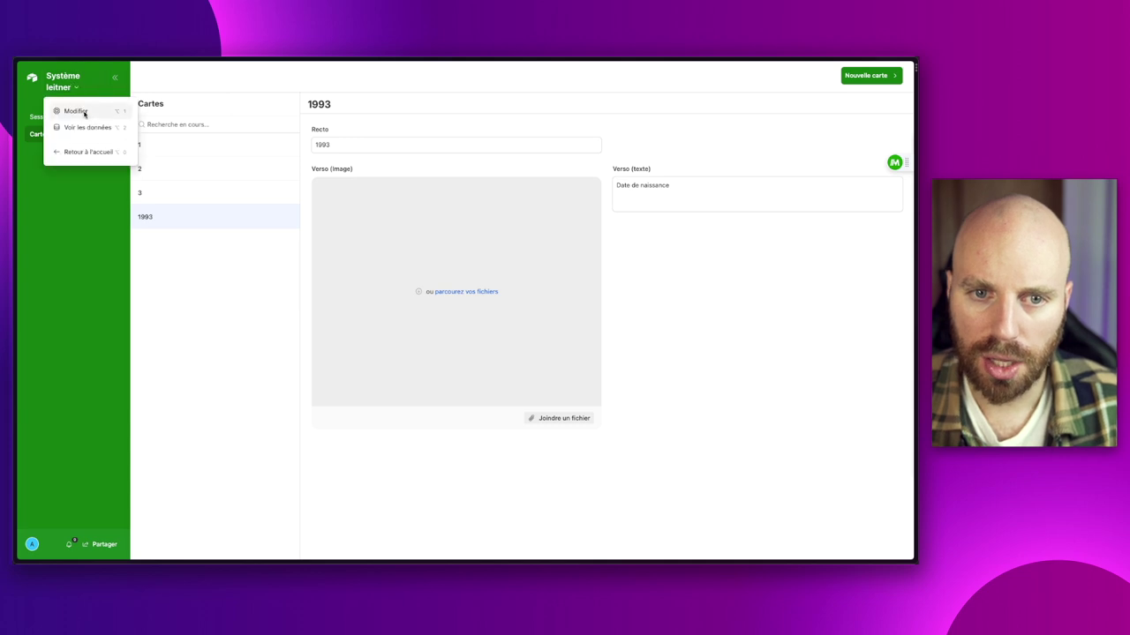
click(76, 112)
click(252, 366)
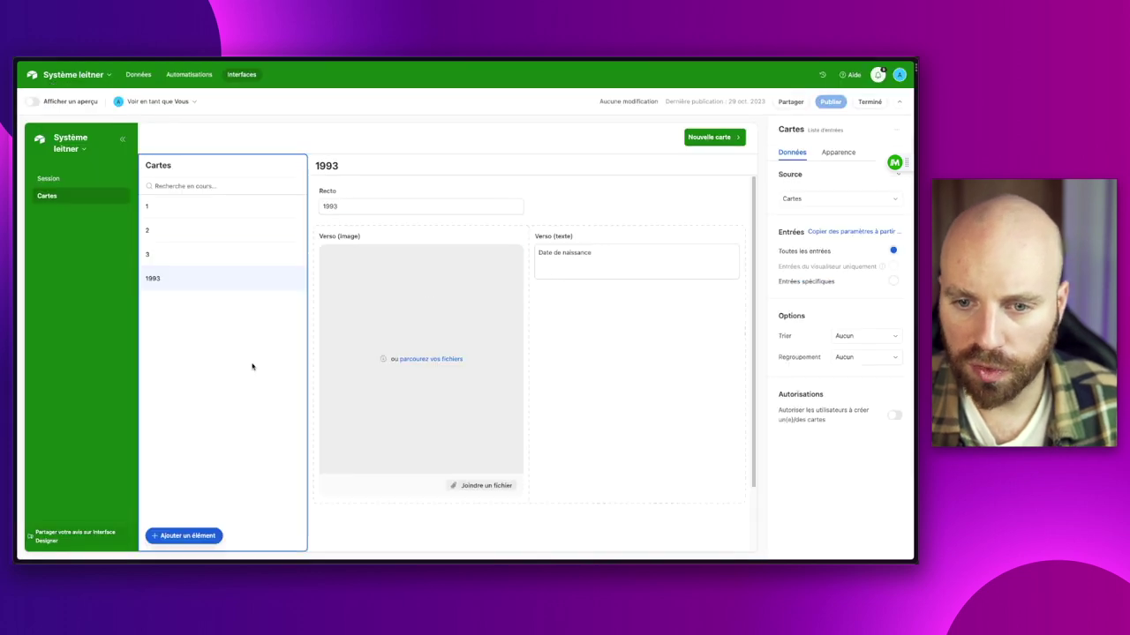
click(872, 357)
click(744, 421)
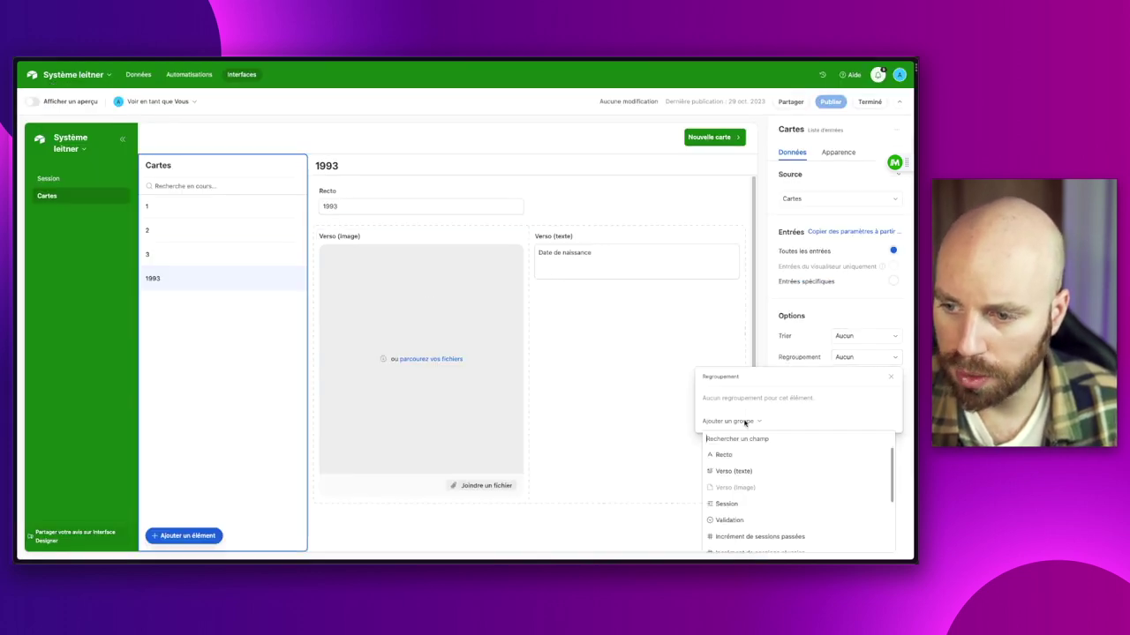
scroll(745, 467, down, 2)
click(745, 478)
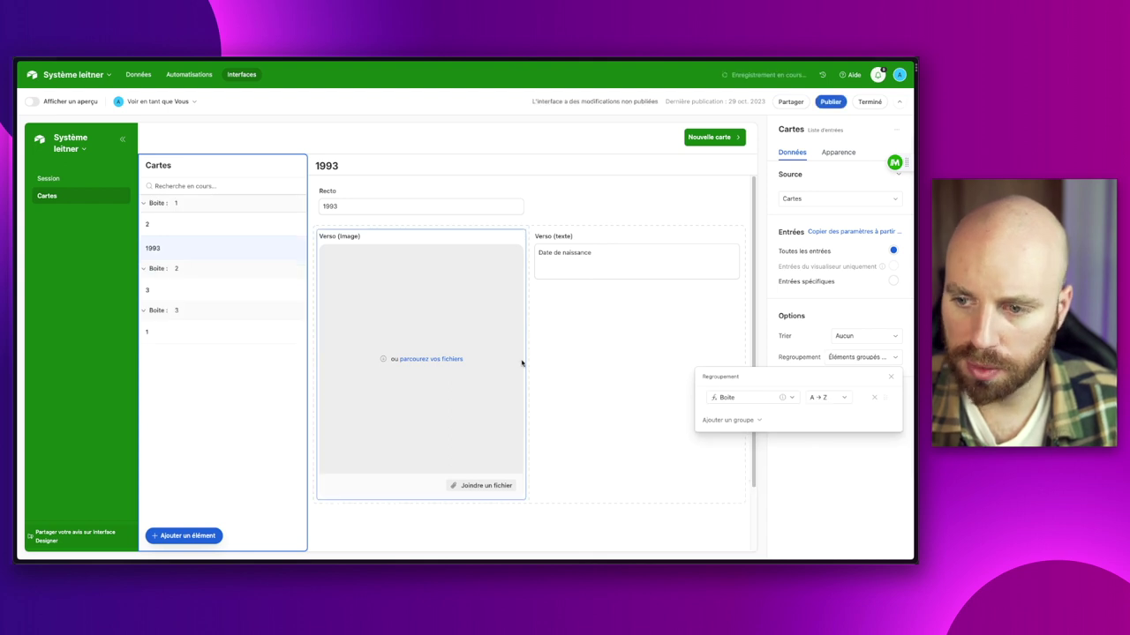
click(861, 486)
click(829, 102)
click(554, 356)
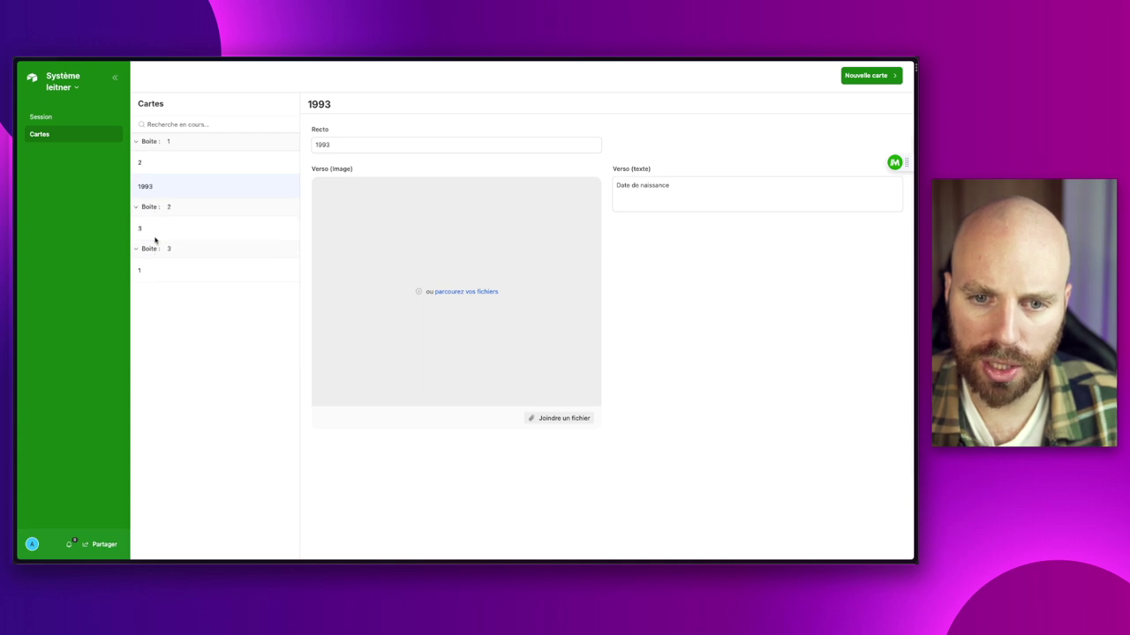
Allow users to open session details on the Session page with a newly created detail layout shown as Plein écran.
click(67, 124)
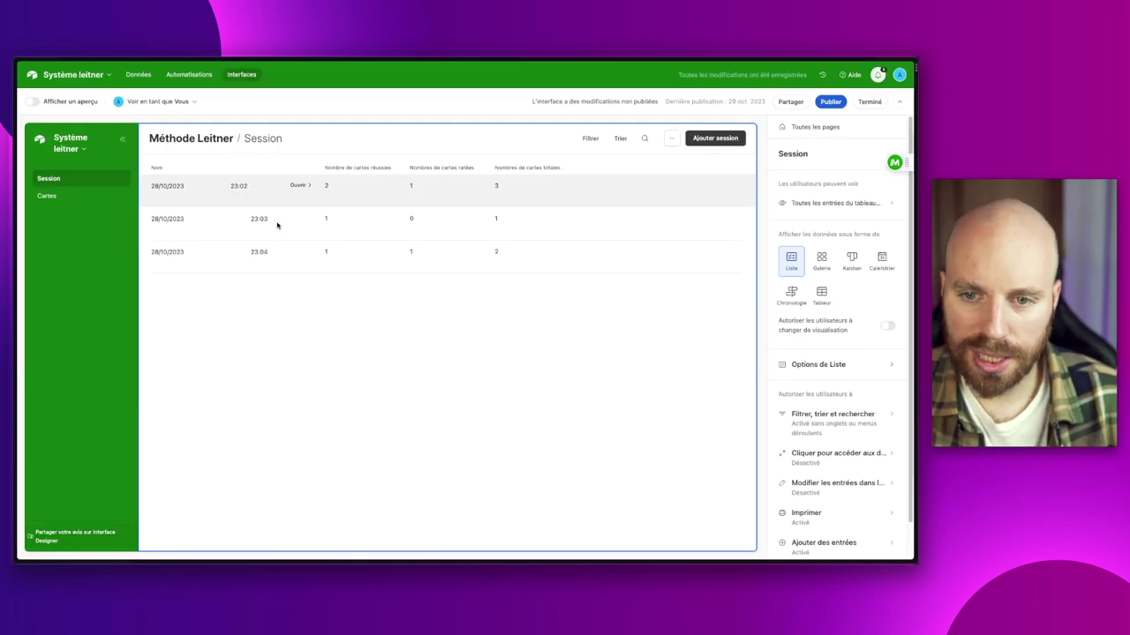
click(300, 187)
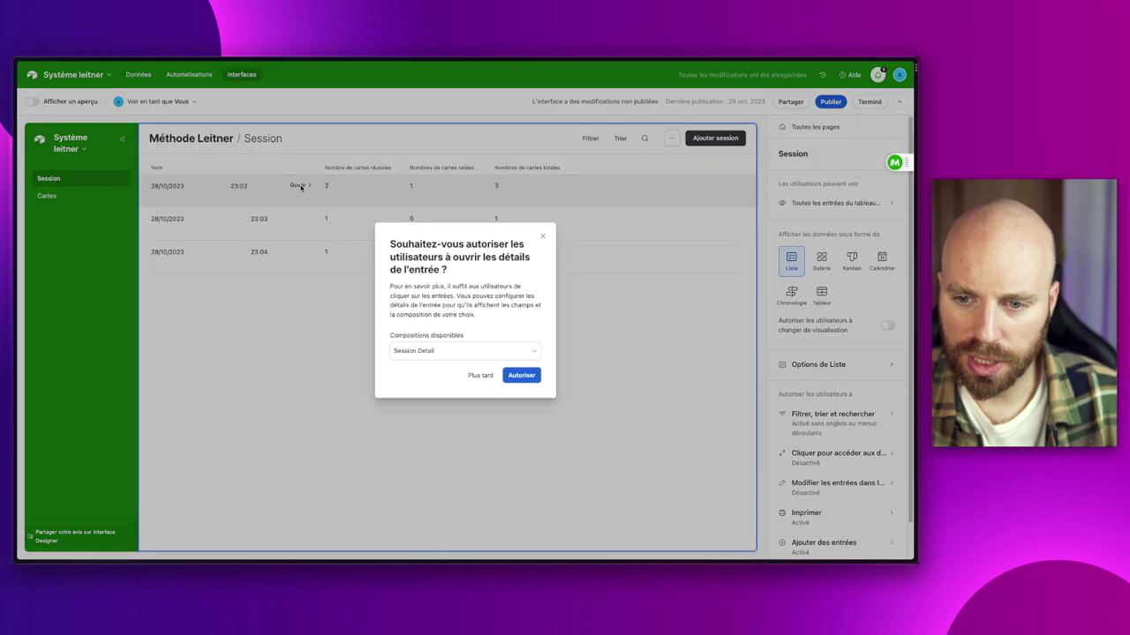
click(419, 352)
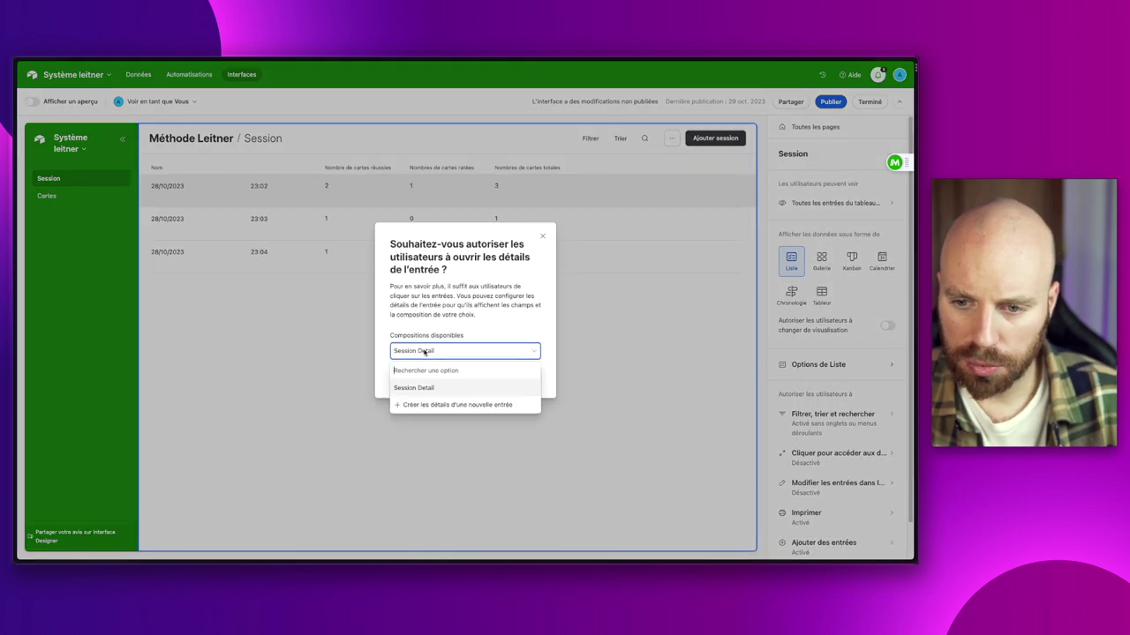
click(446, 407)
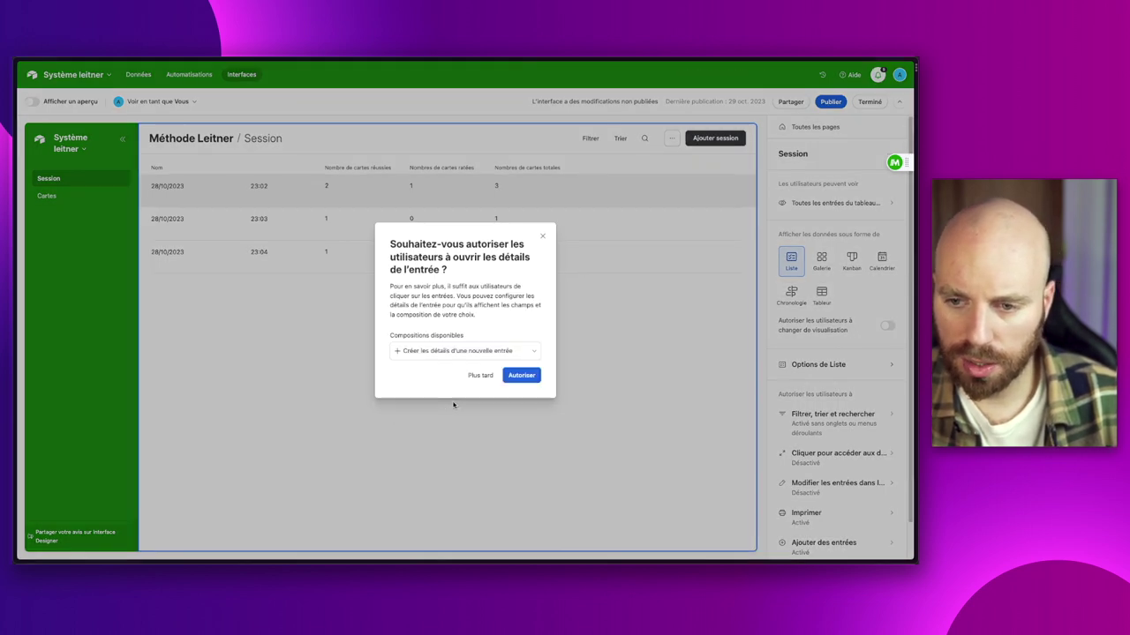
click(521, 375)
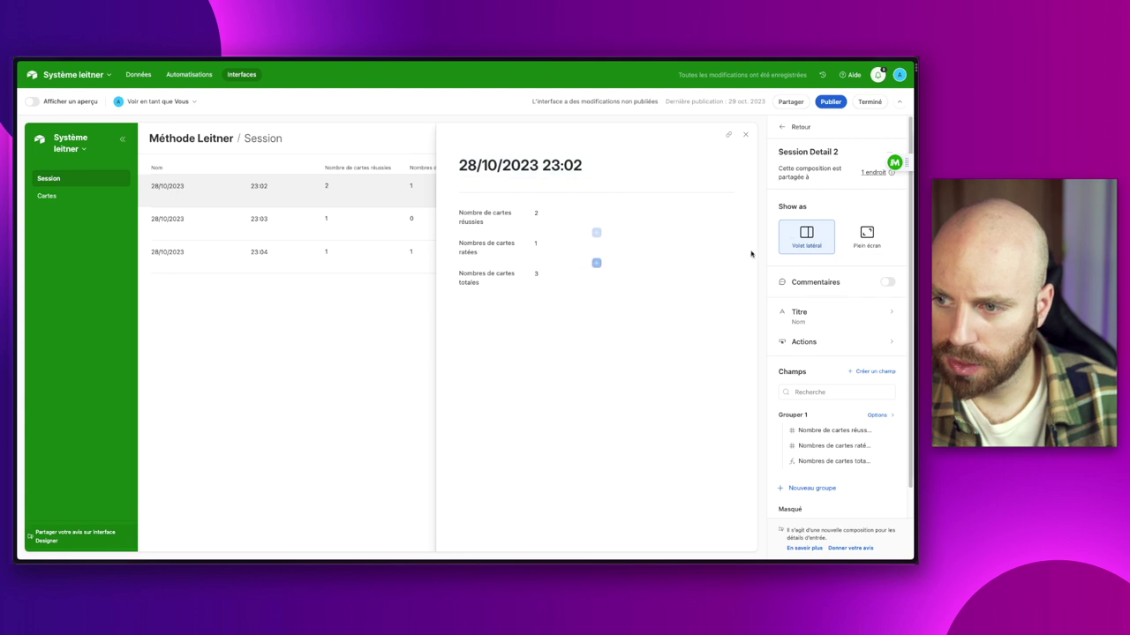
click(861, 236)
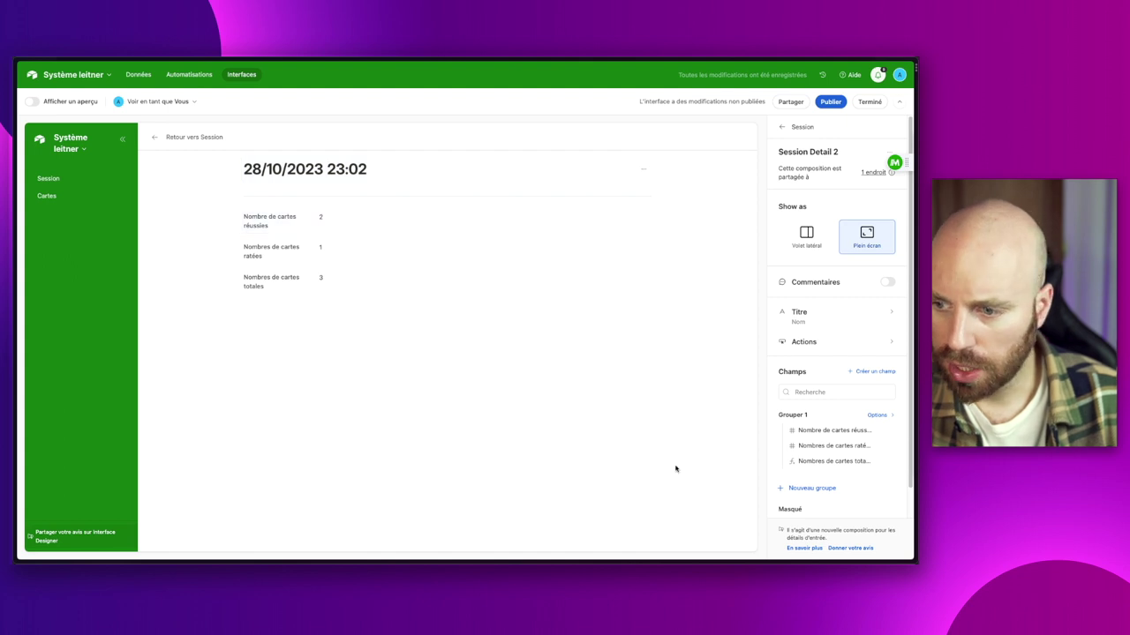
Hide the three card-count fields in the session detail layout and show the Cartes and Terminé fields instead.
click(879, 432)
click(879, 433)
click(878, 432)
scroll(853, 484, down, 2)
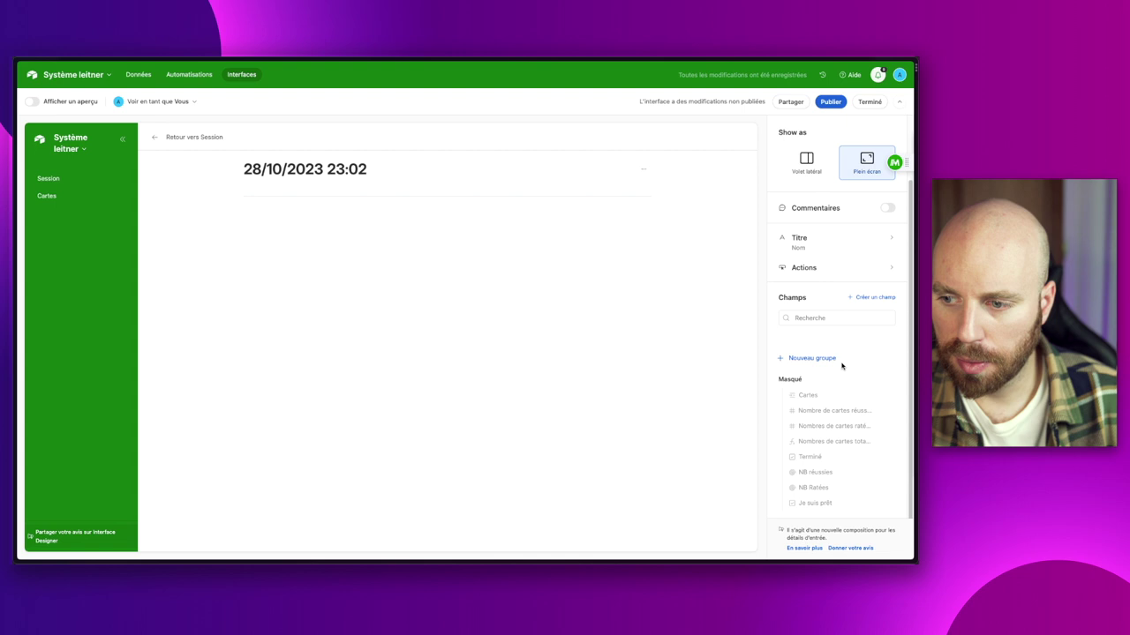
click(878, 395)
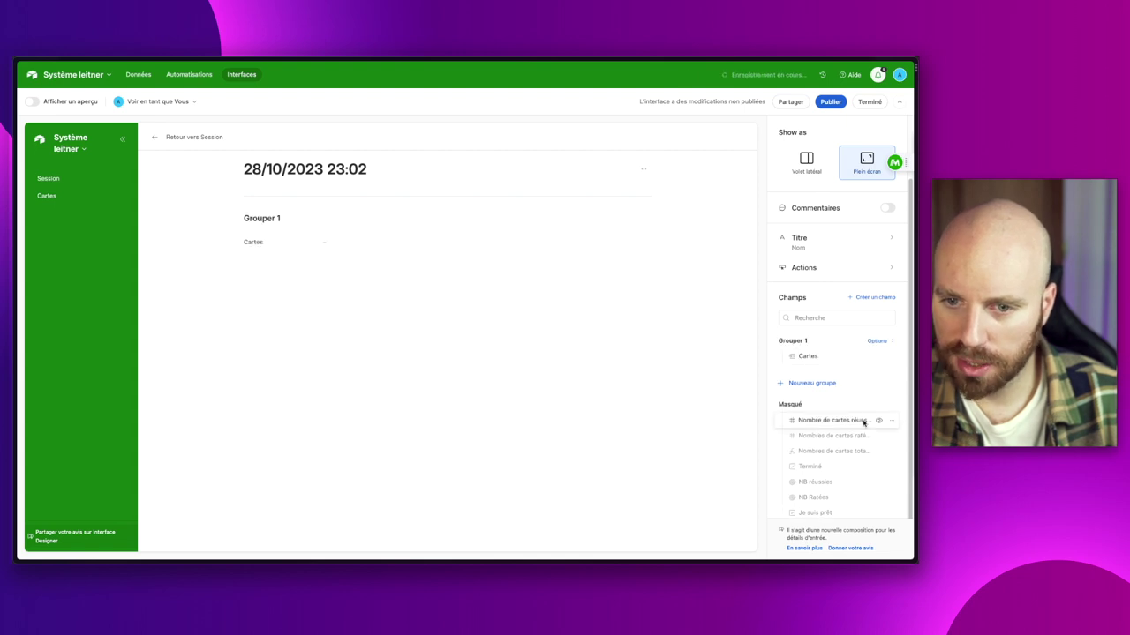
scroll(856, 433, down, 1)
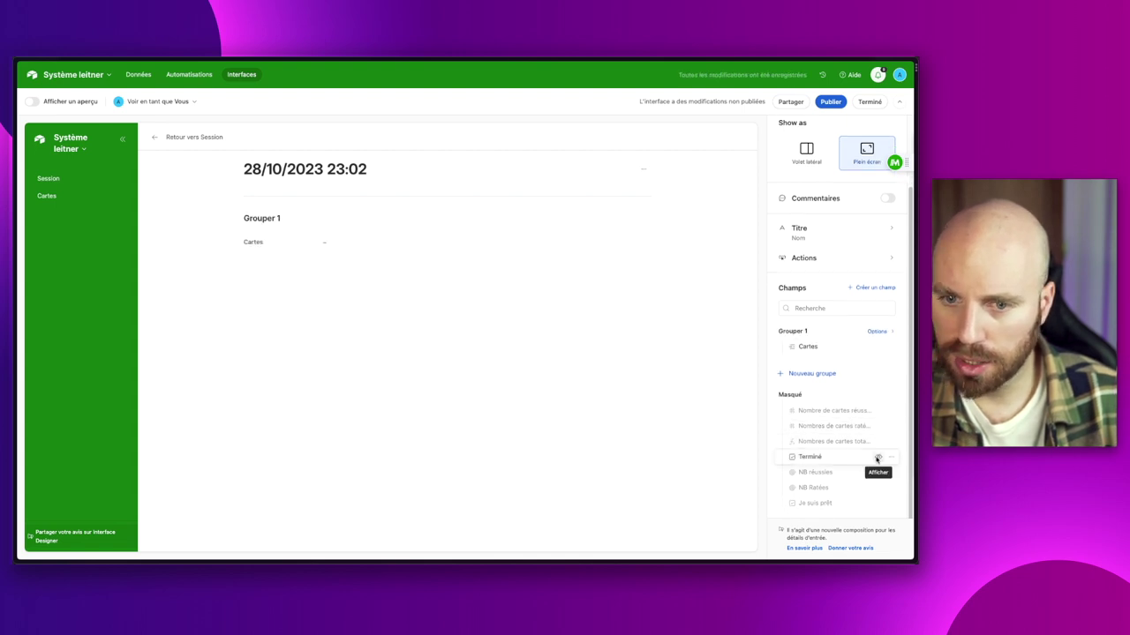
click(877, 458)
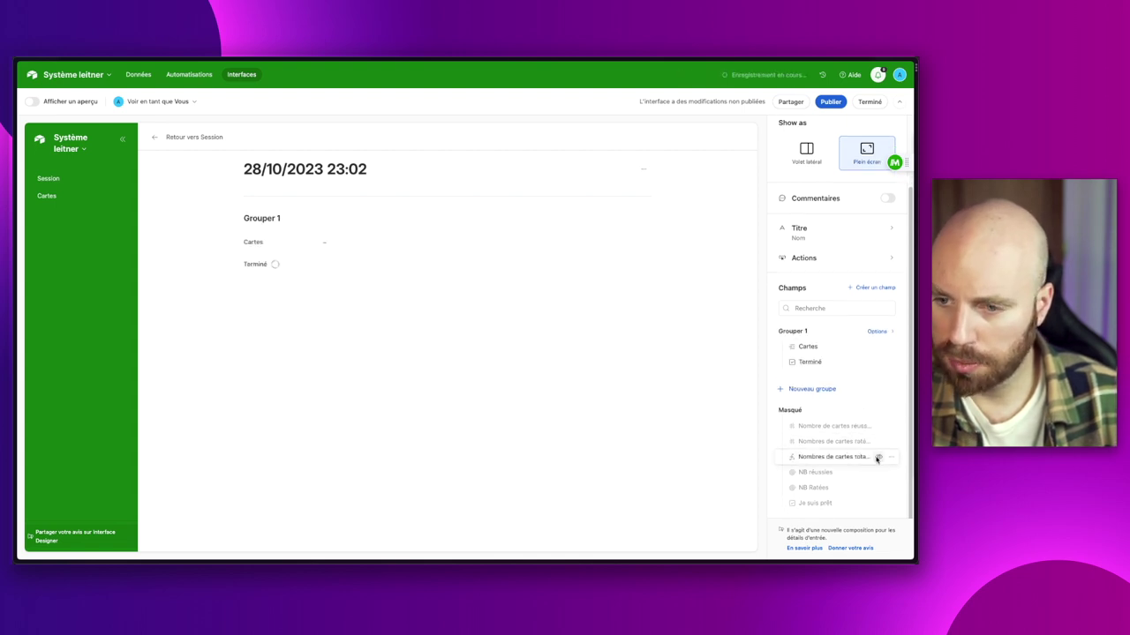
Turn off the title display of Grouper 1 in the session detail layout.
click(296, 218)
click(894, 188)
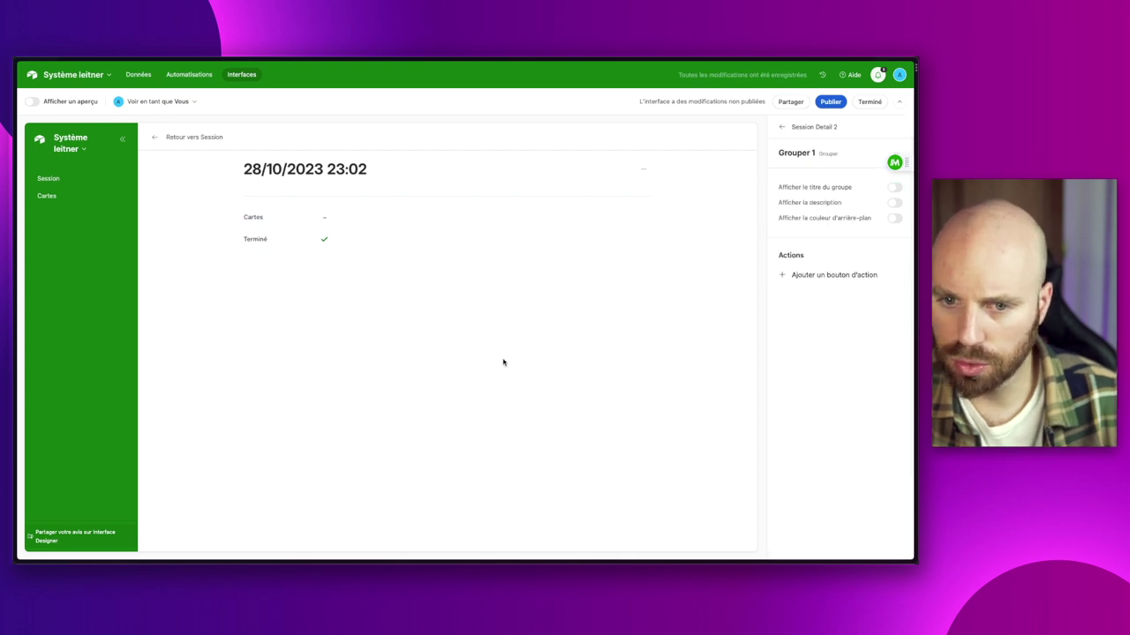
click(504, 361)
Move the Terminé field into its own group above Cartes and turn off that group's title.
click(269, 239)
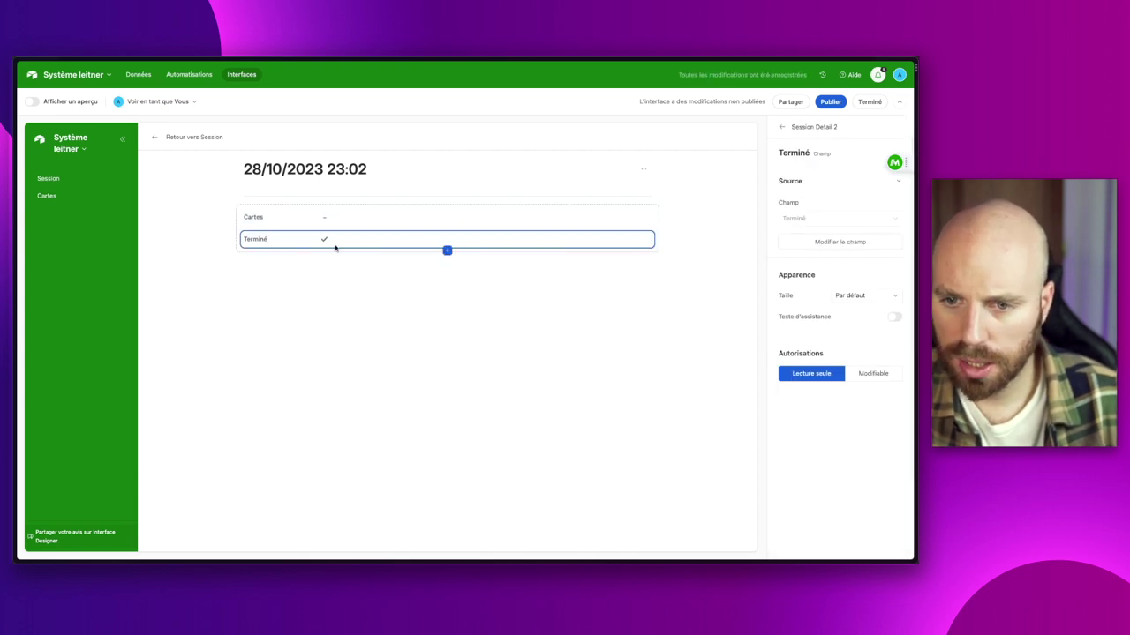
drag(265, 242, 379, 212)
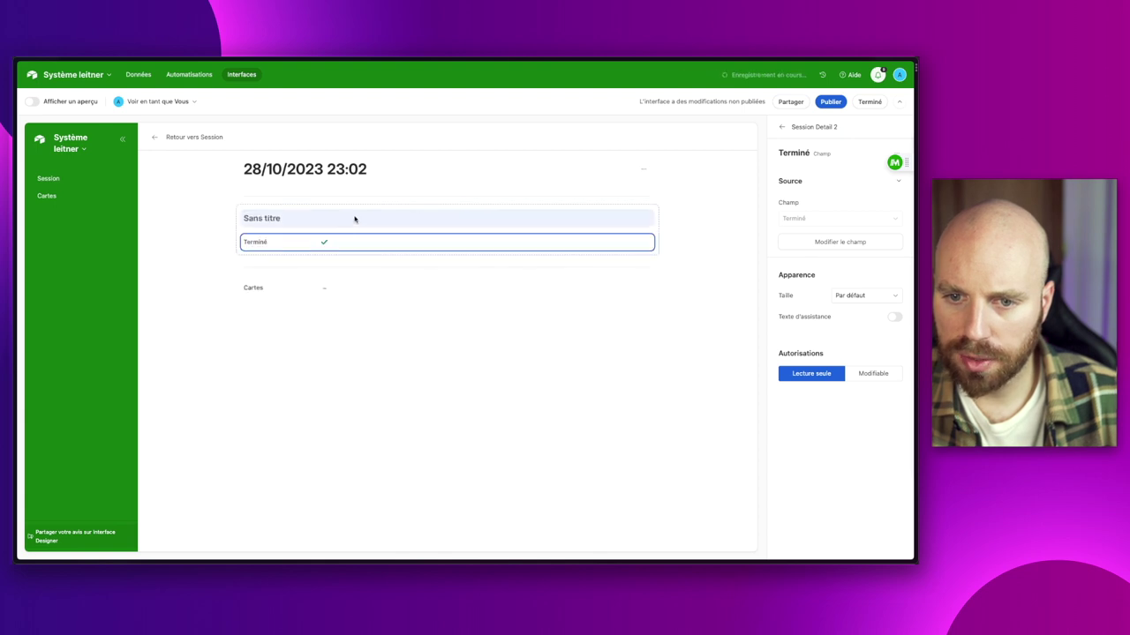
click(295, 219)
click(894, 188)
click(499, 352)
Set the permission of the Terminé field in the session detail to Modifiable.
click(348, 217)
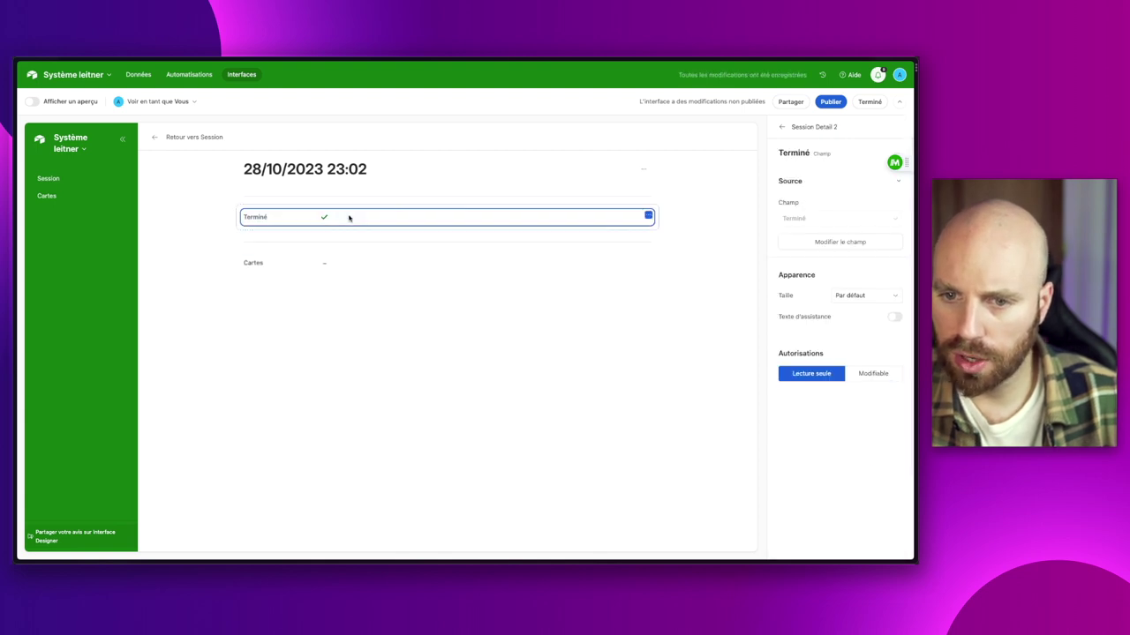
click(872, 373)
click(332, 254)
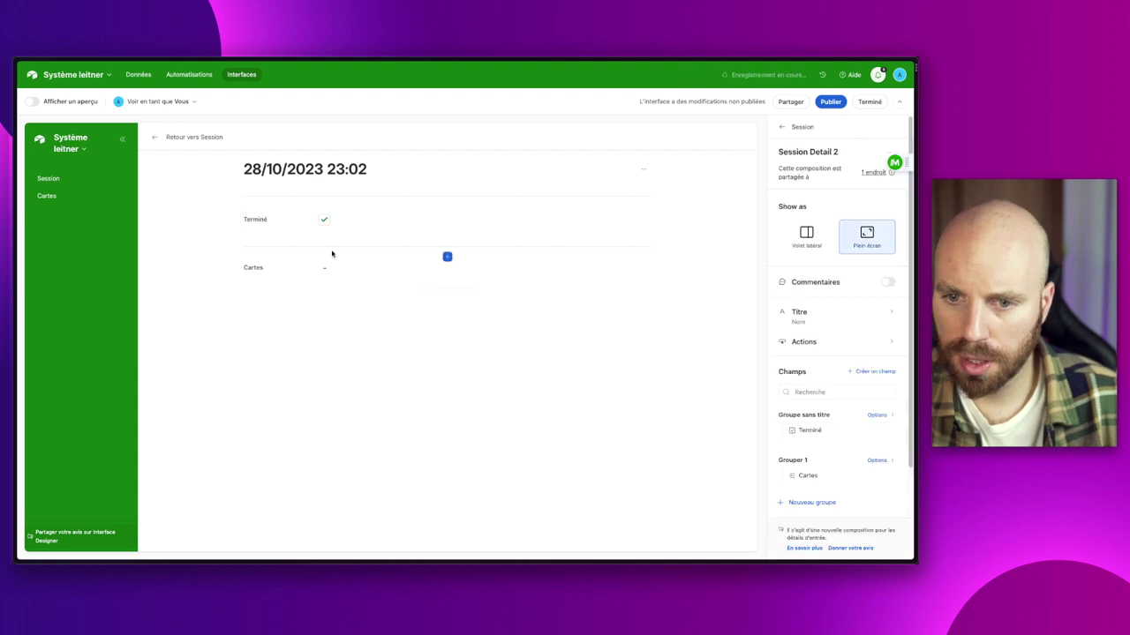
Display the Cartes field as Galerie in the session detail and view the result on the 28/10/2023 23:04 session.
click(283, 267)
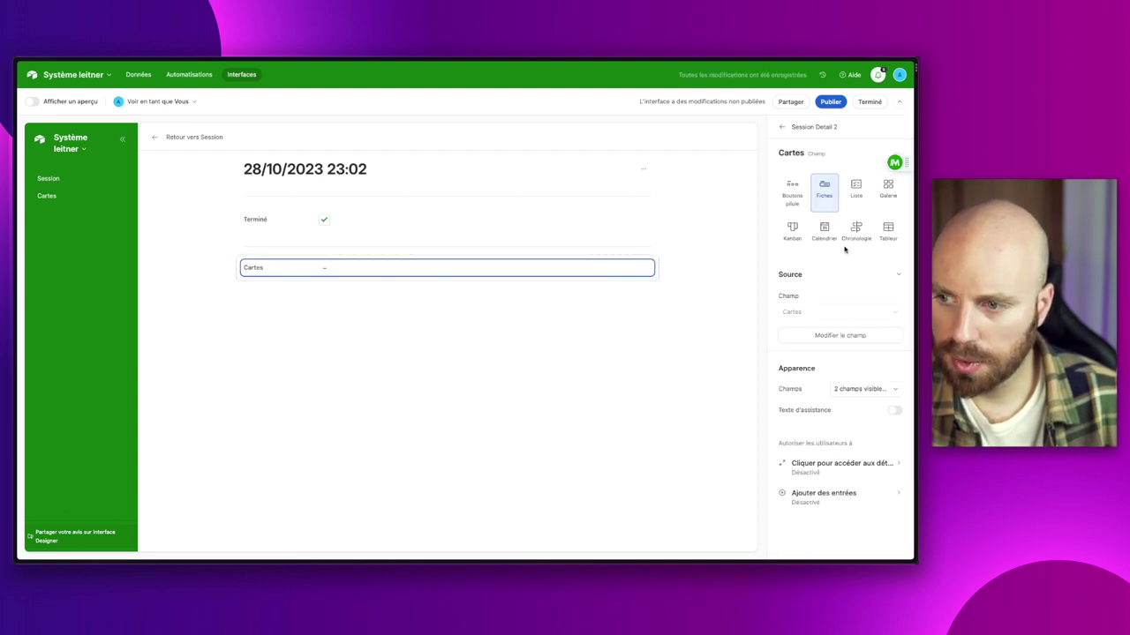
click(887, 189)
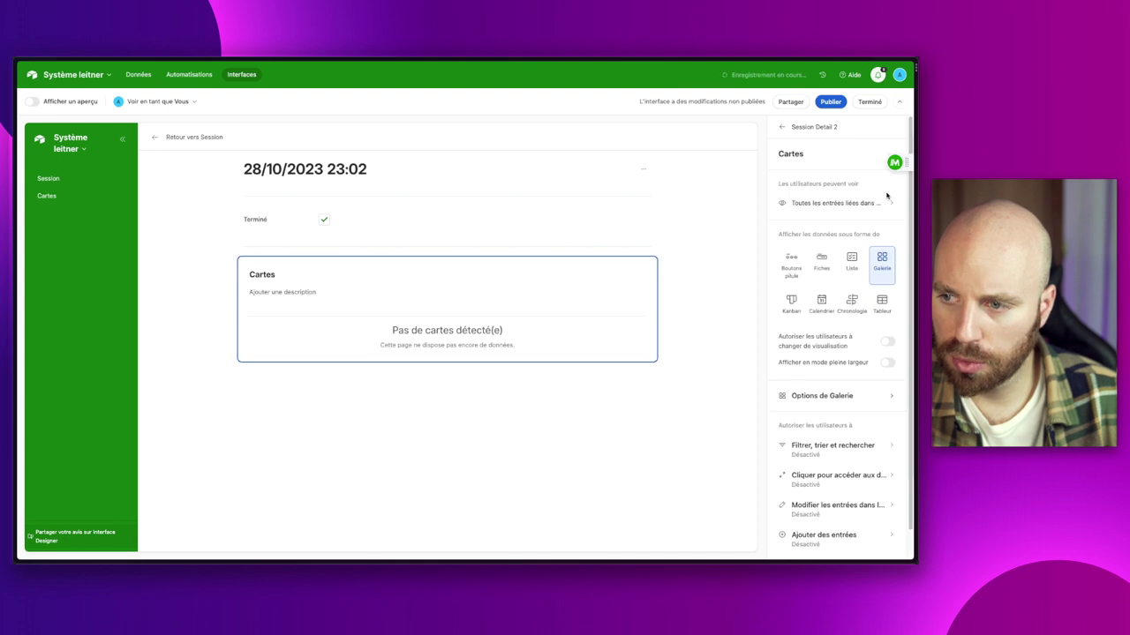
click(166, 138)
click(298, 252)
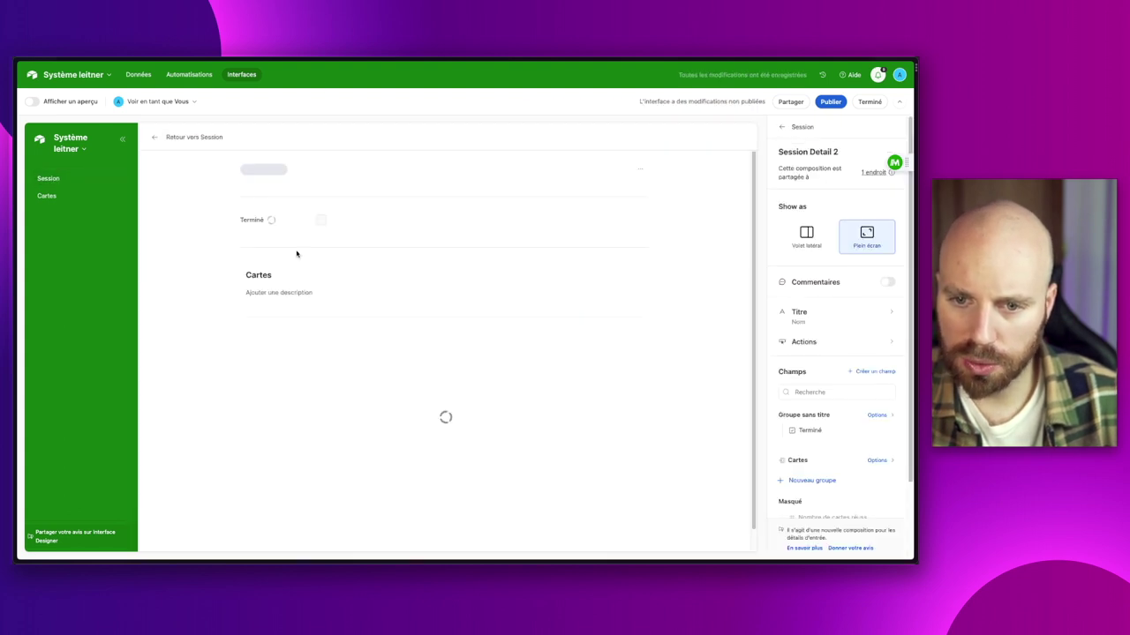
scroll(454, 346, down, 1)
scroll(454, 346, up, 1)
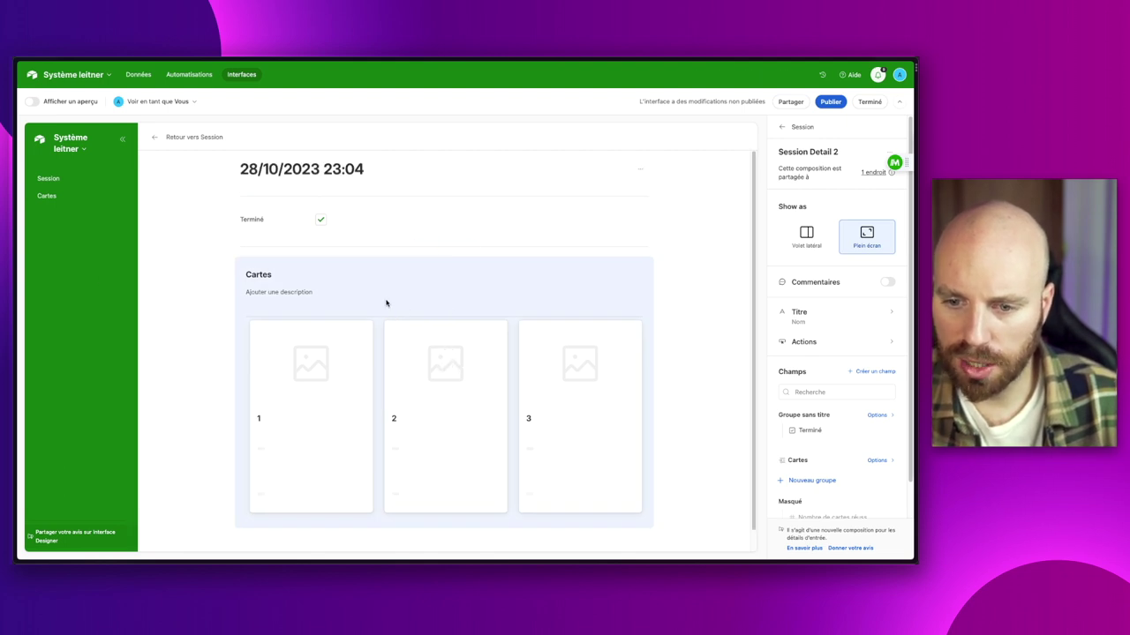
Fill Verso (texte) in the Cartes data table with 11, 22 and 33 for cards 1, 2 and 3.
click(139, 75)
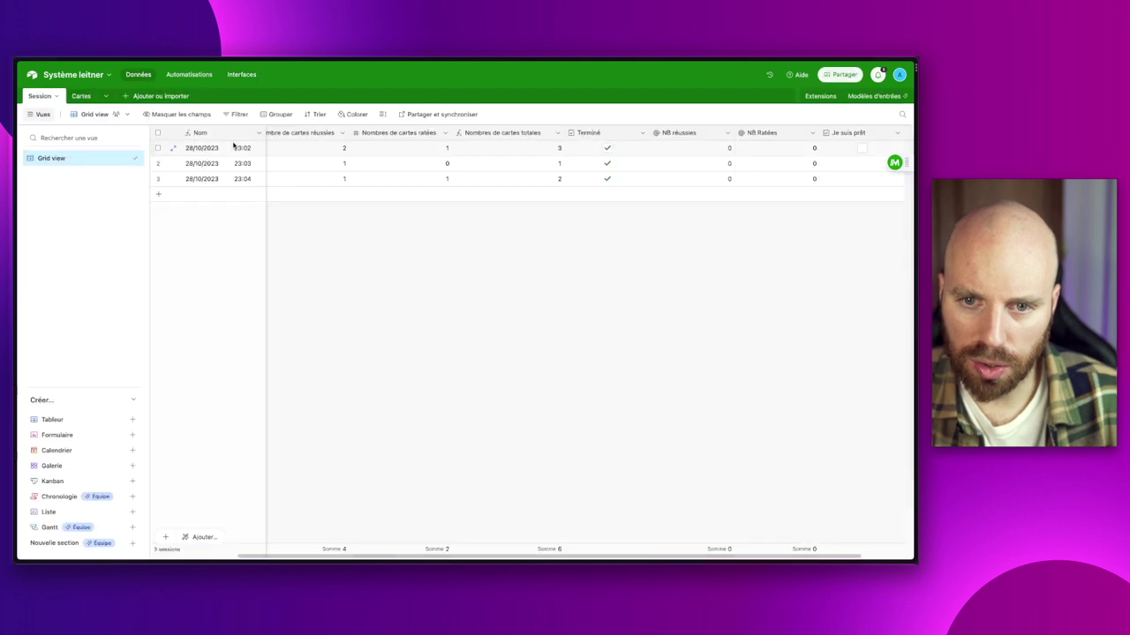
click(81, 95)
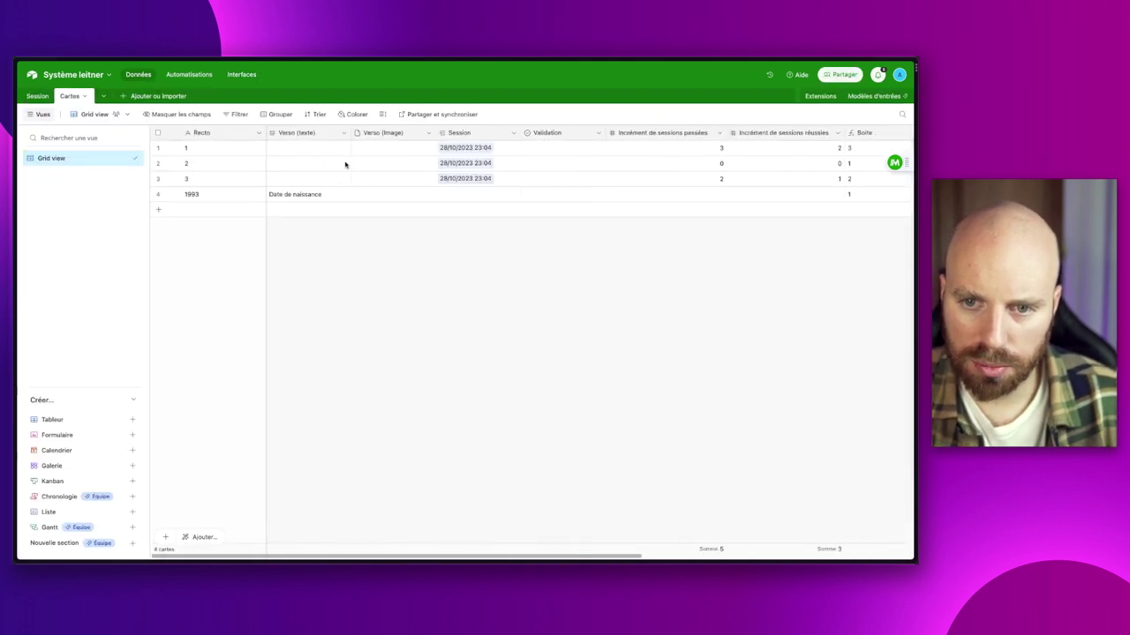
click(312, 152)
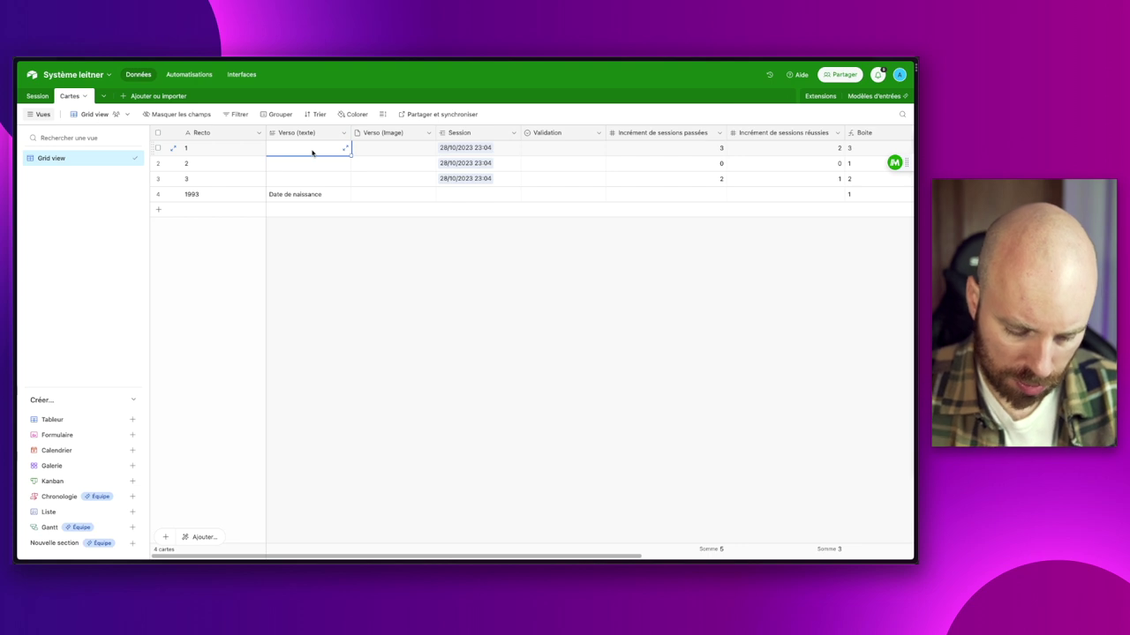
text(11)
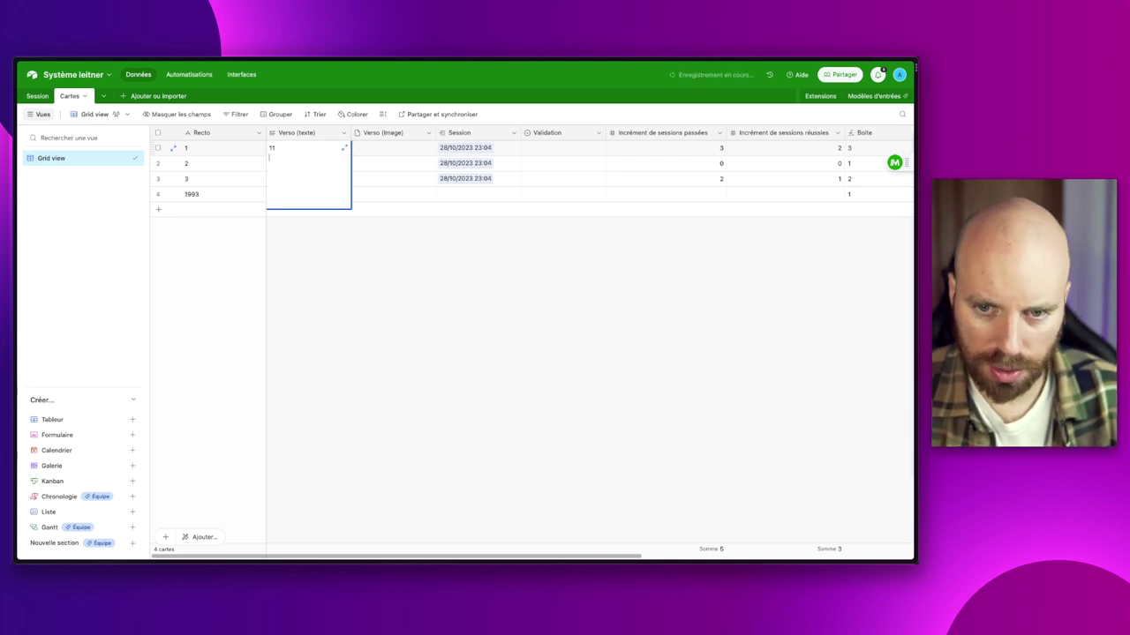
click(303, 175)
click(298, 165)
text(22)
click(351, 305)
click(291, 179)
text(33)
click(303, 197)
Return to the interface and set the image field of the session detail's Cartes gallery to Aucun.
click(242, 74)
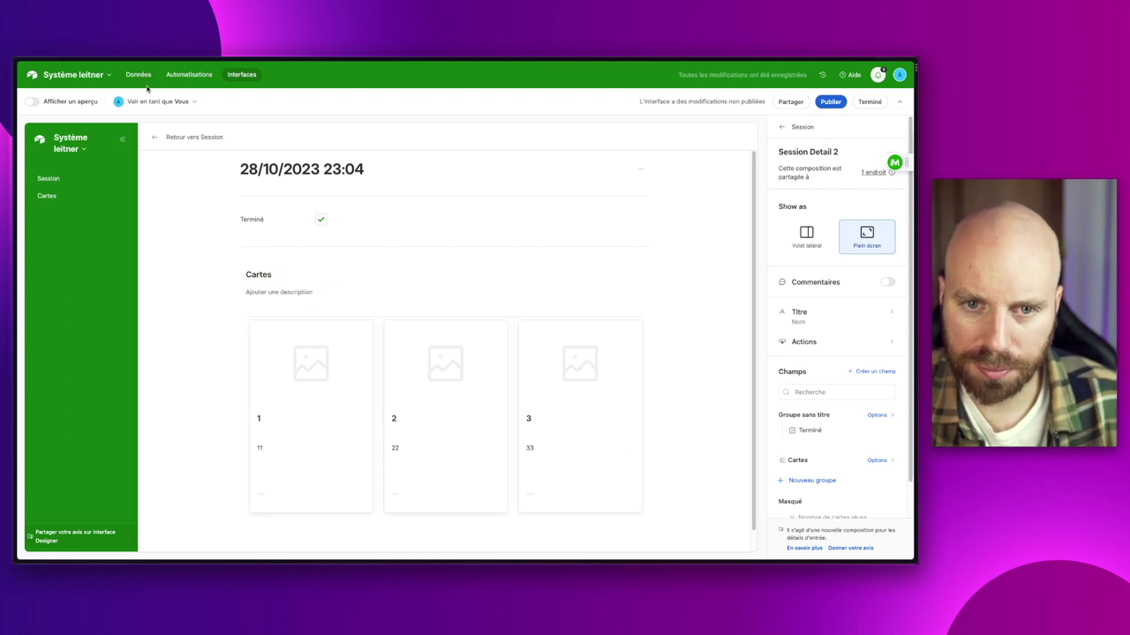
scroll(426, 273, down, 1)
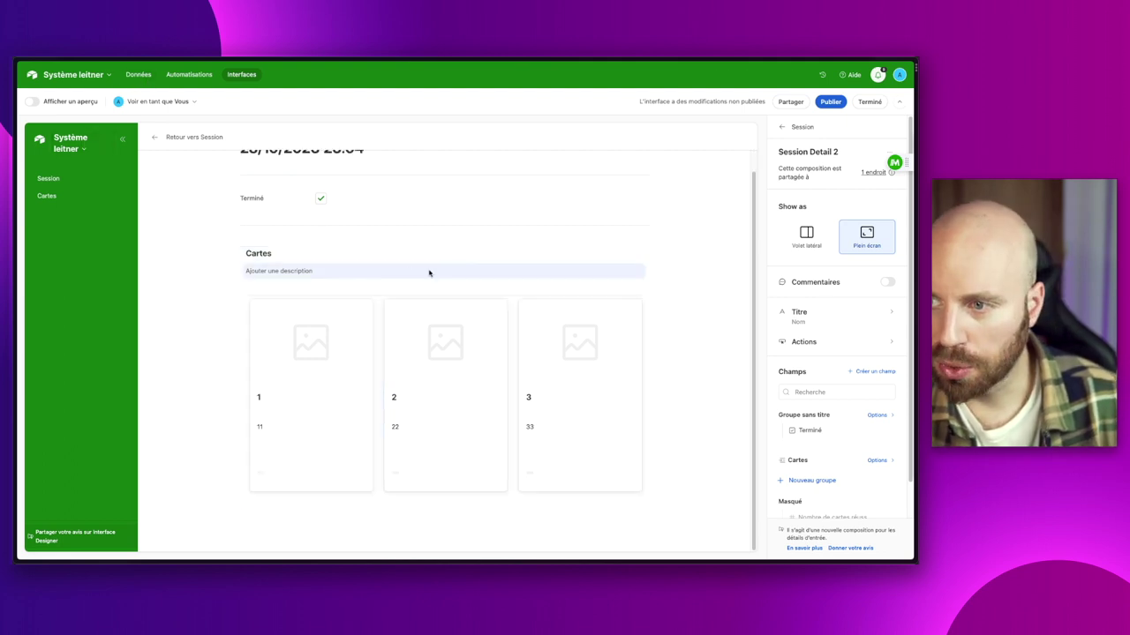
click(347, 282)
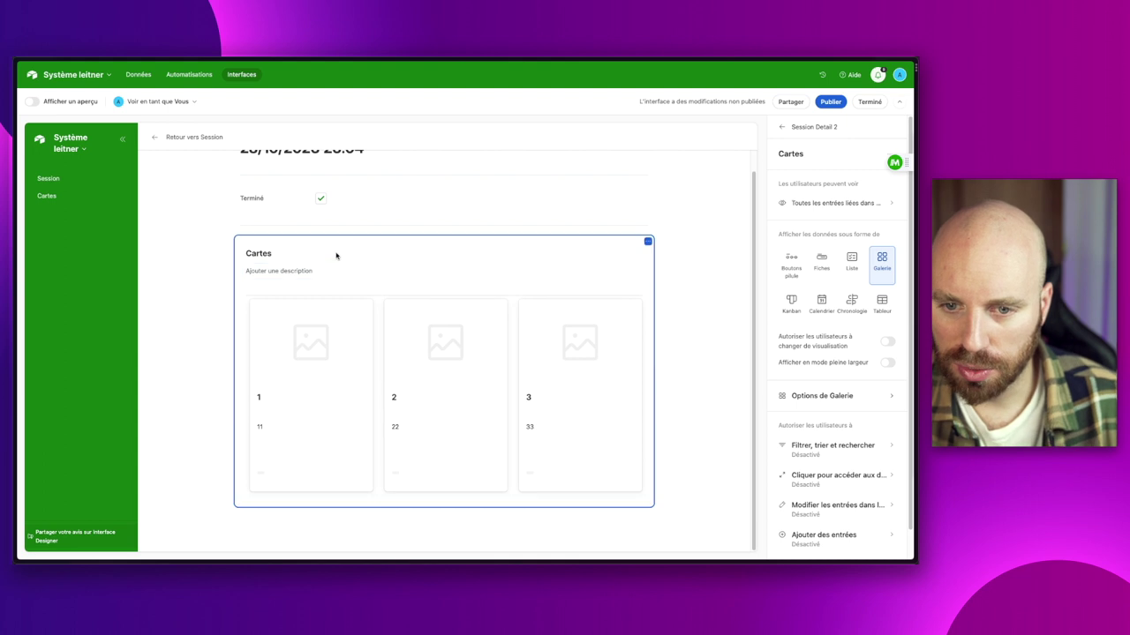
scroll(794, 418, down, 1)
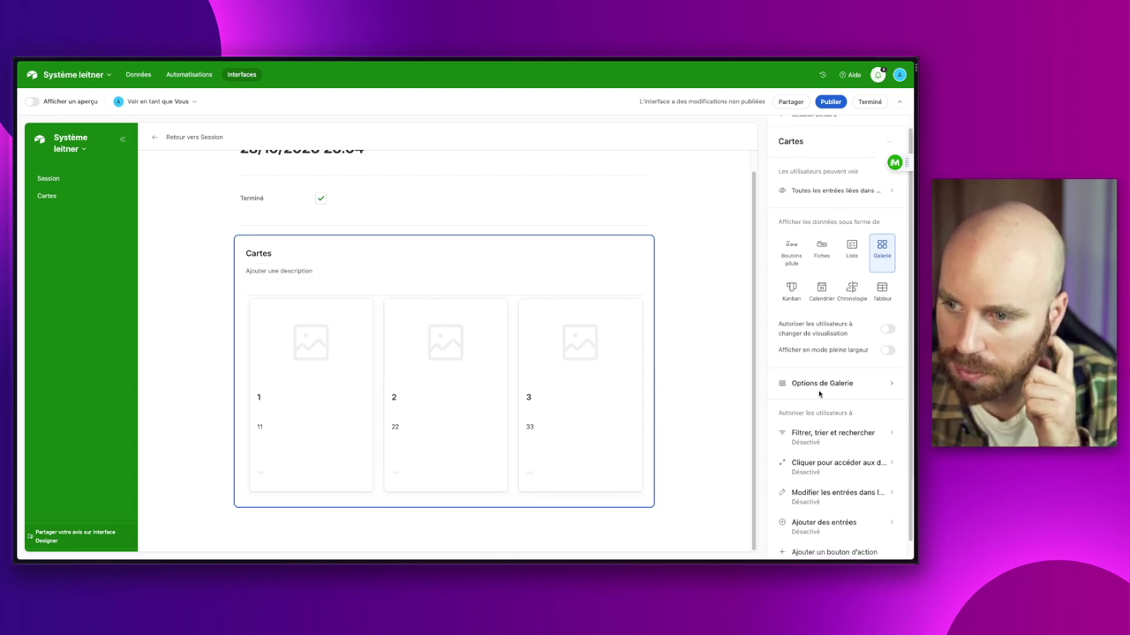
click(821, 385)
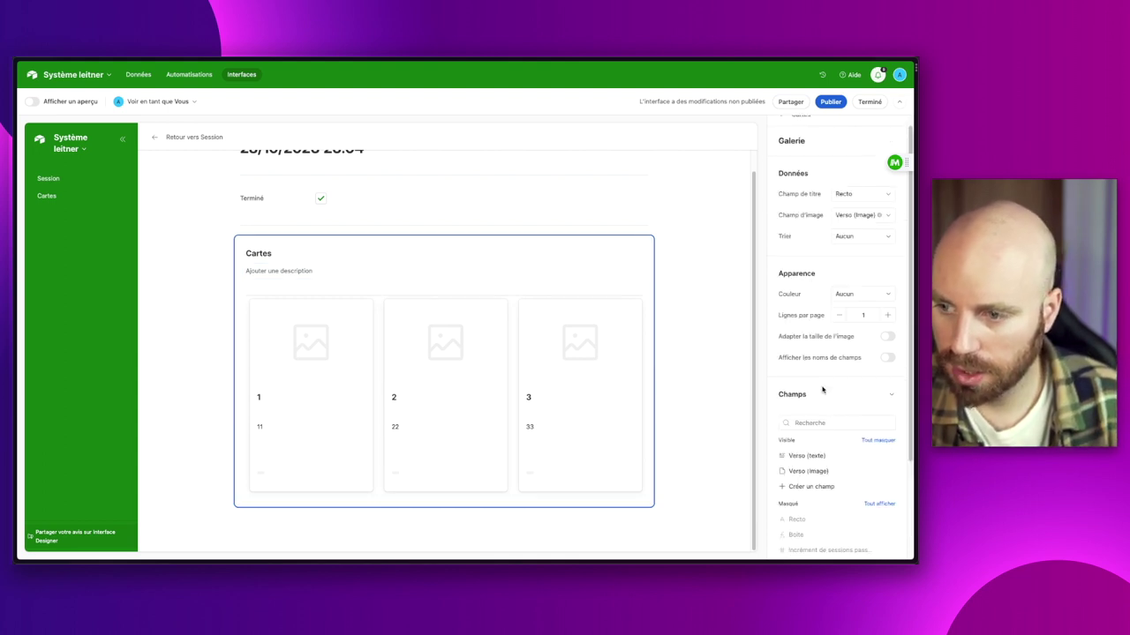
click(879, 216)
Hide the Verso (image) and Verso (texte) fields from the Cartes gallery.
scroll(882, 405, down, 2)
click(882, 381)
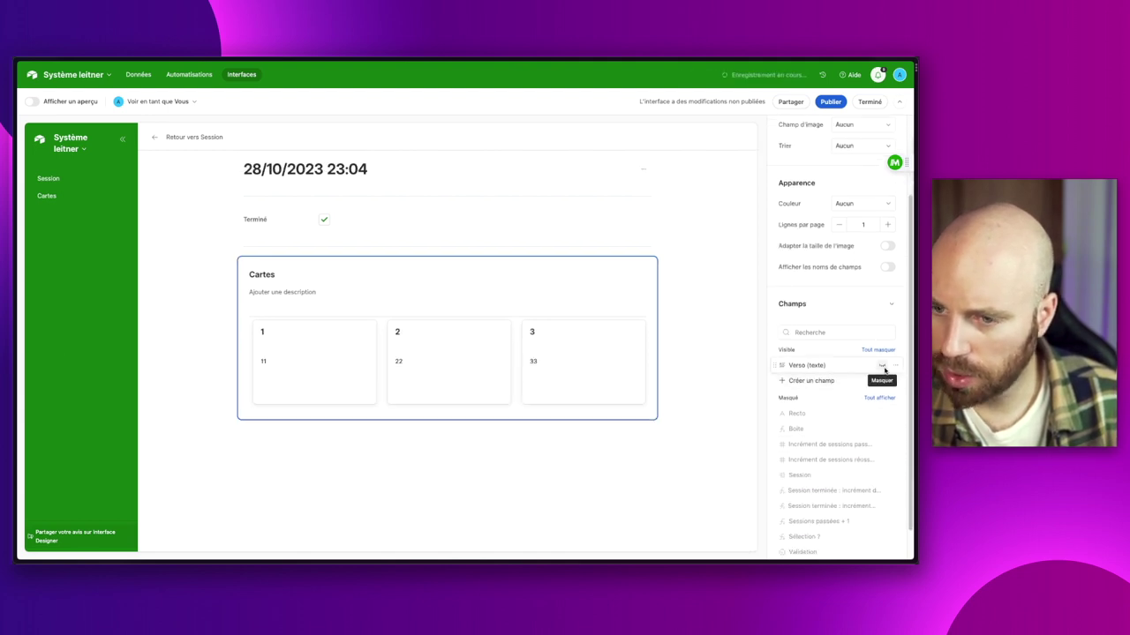
click(883, 365)
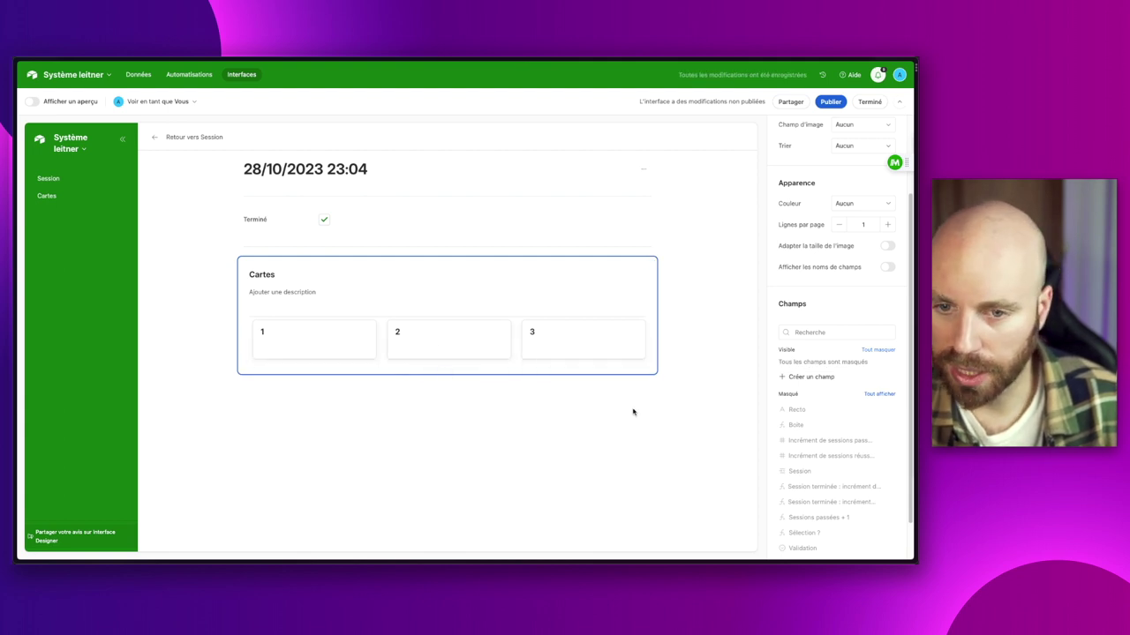
click(606, 434)
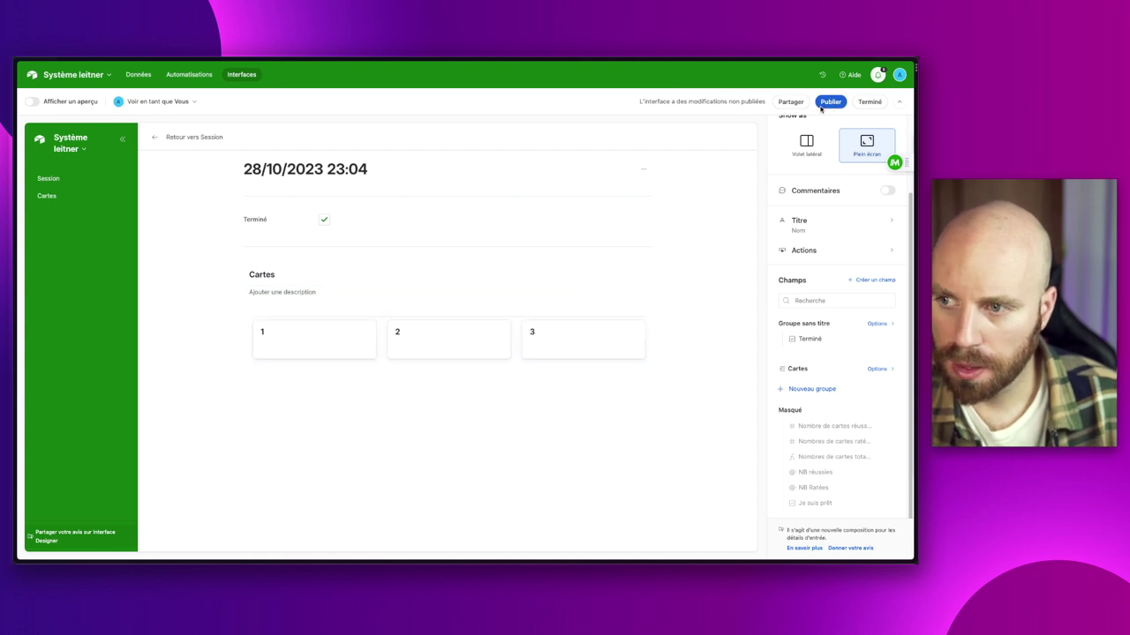
Publish the Méthode Leitner interface and check the 28/10/2023 23:04 session from the published Session list.
click(823, 103)
click(554, 356)
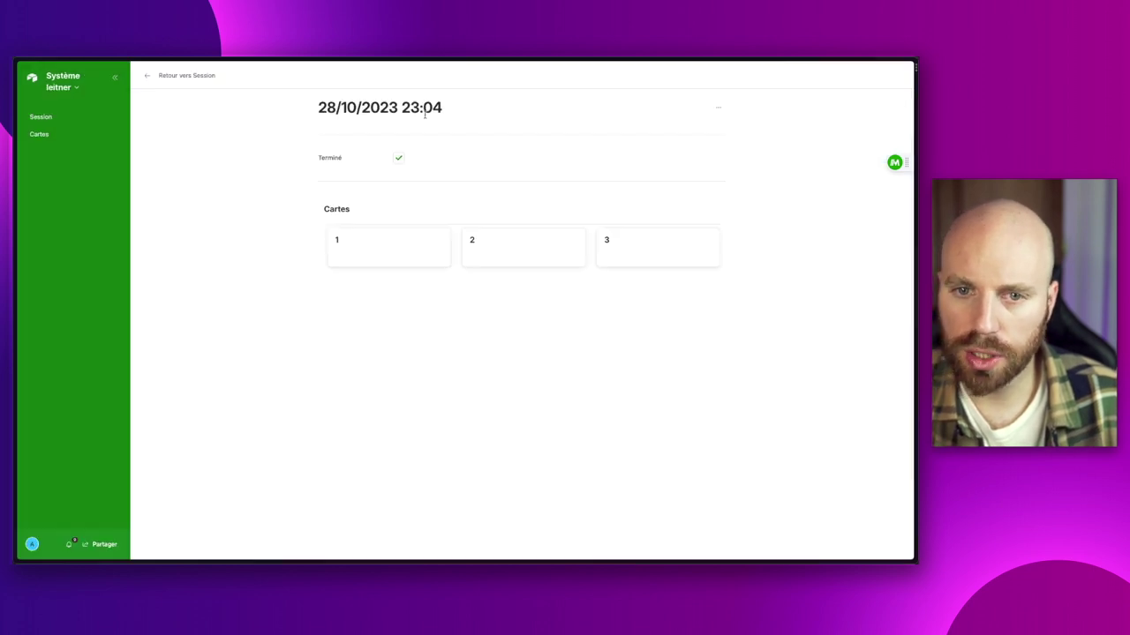
click(184, 76)
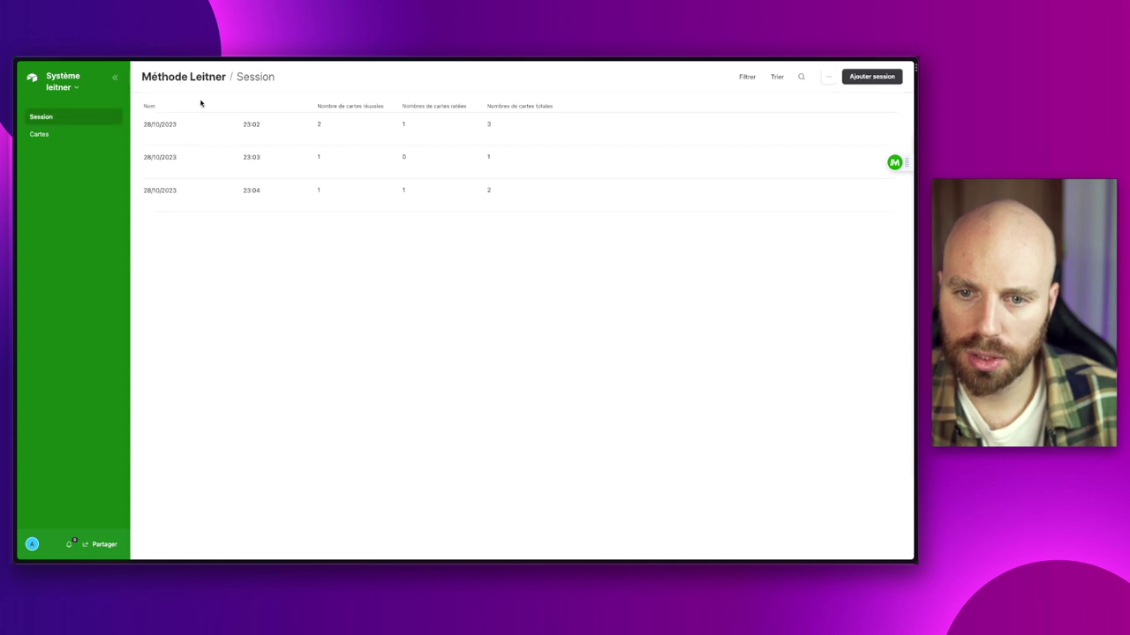
click(284, 189)
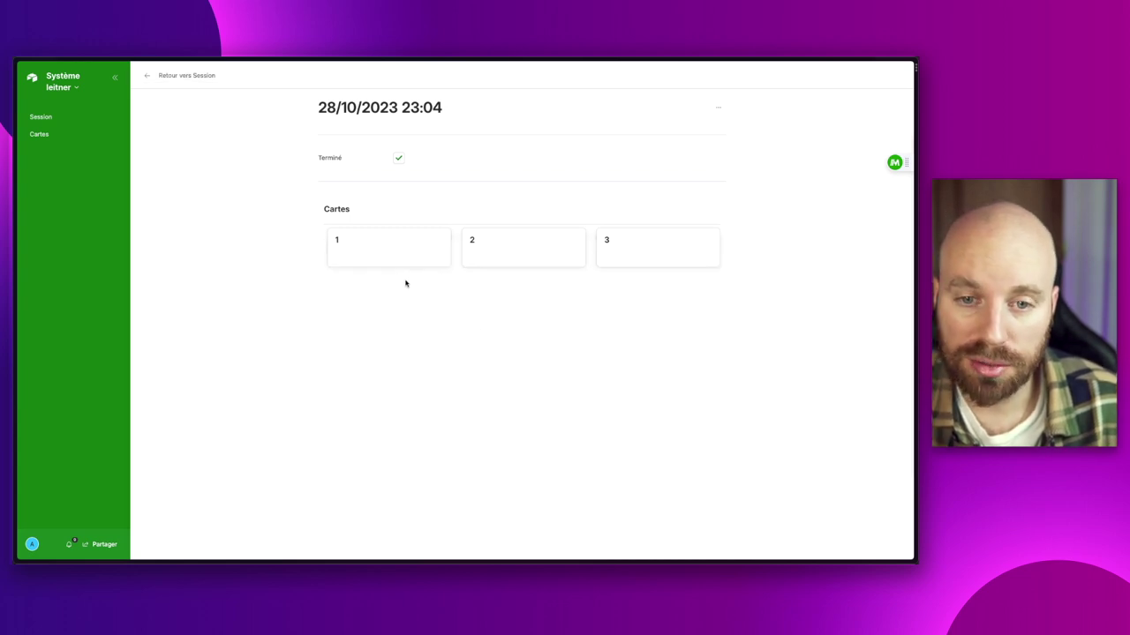
click(176, 76)
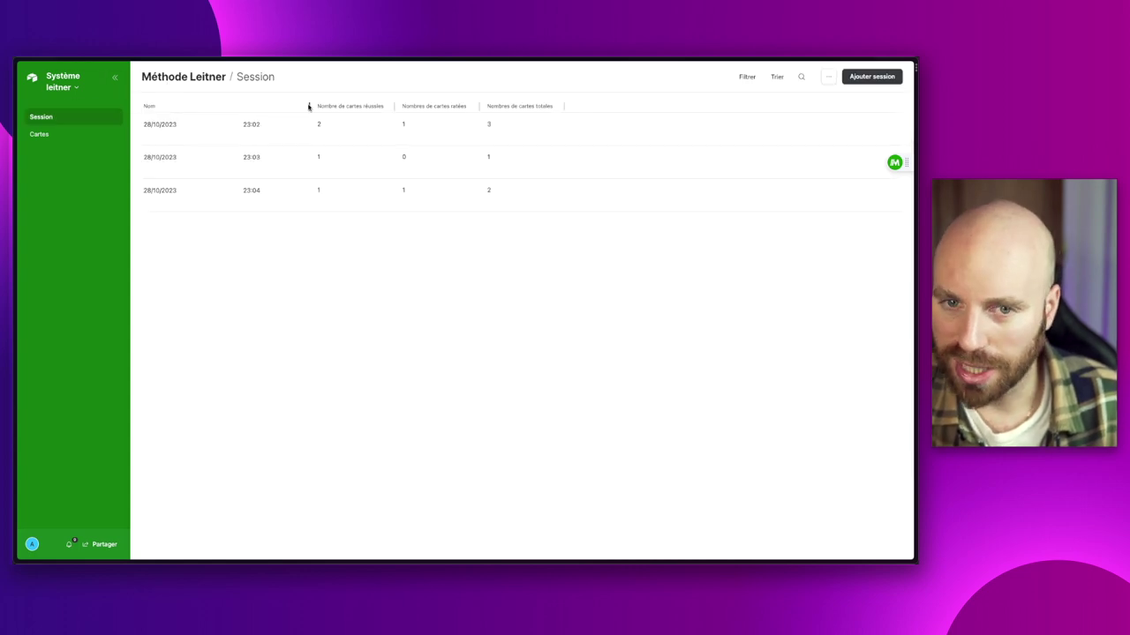
Reopen the interface for editing and allow users to open entry details from the Cartes gallery, using a newly created detail layout.
click(71, 83)
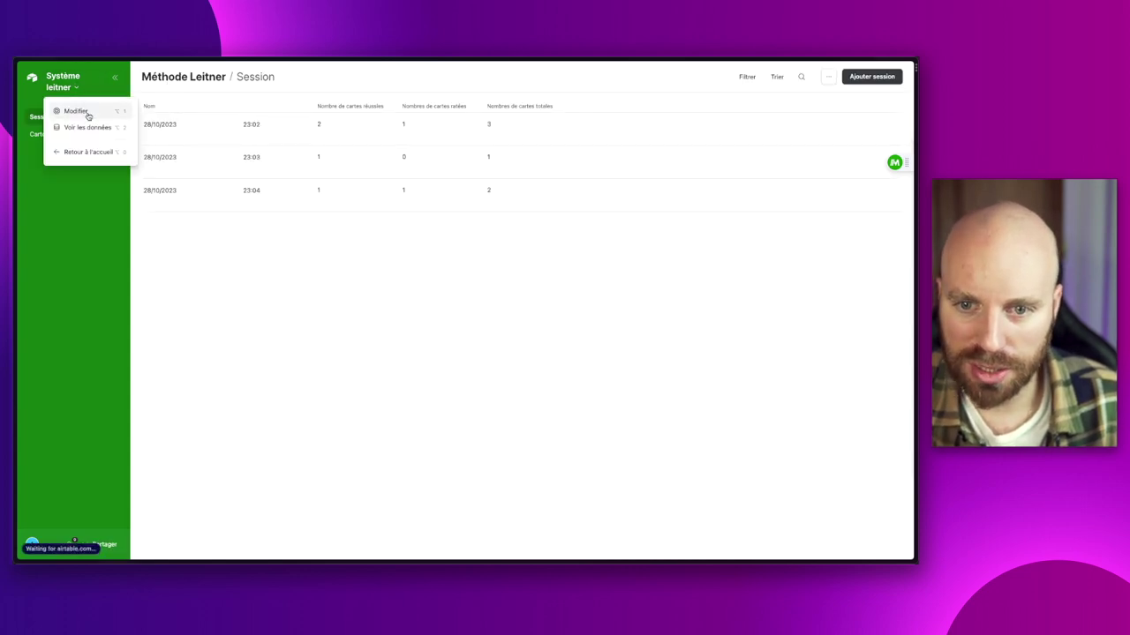
click(87, 115)
click(300, 252)
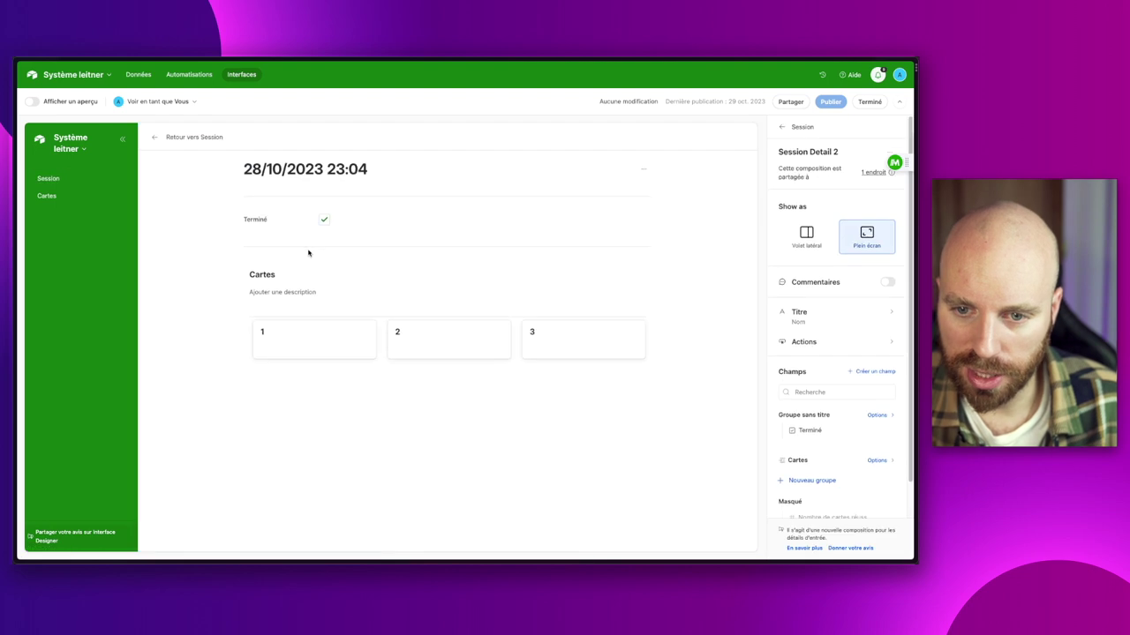
click(313, 341)
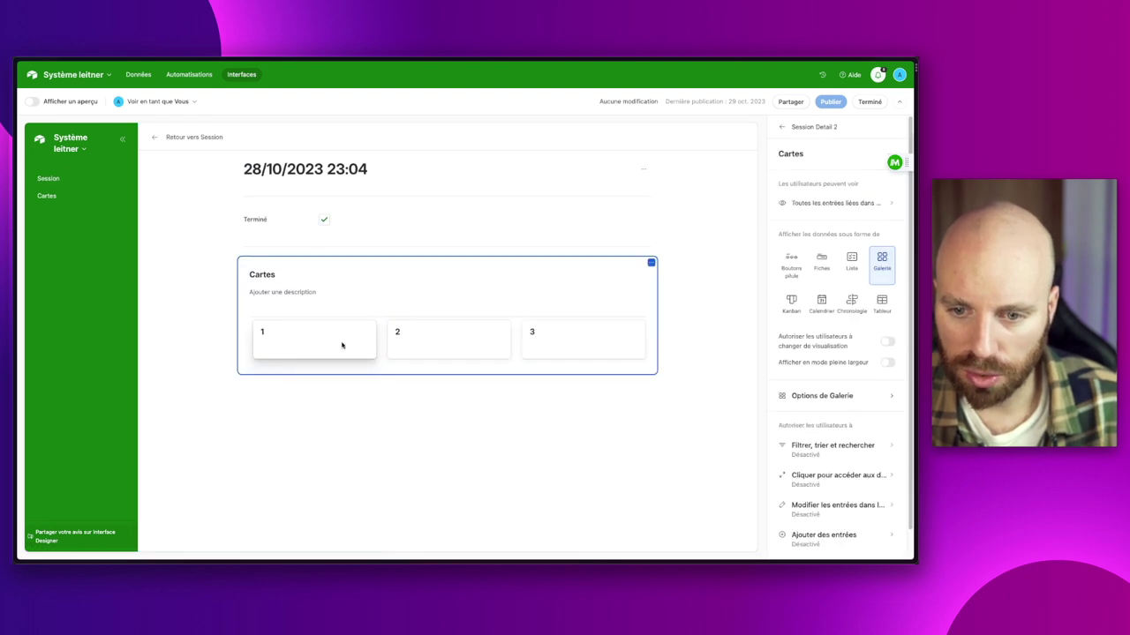
click(341, 345)
click(438, 352)
click(431, 401)
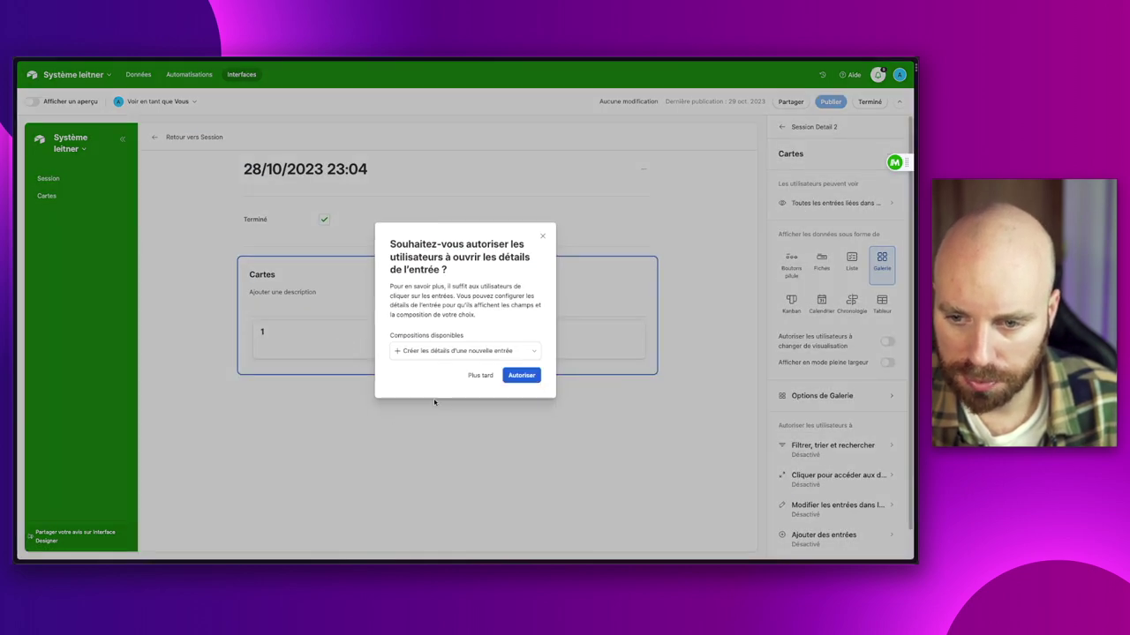
click(522, 375)
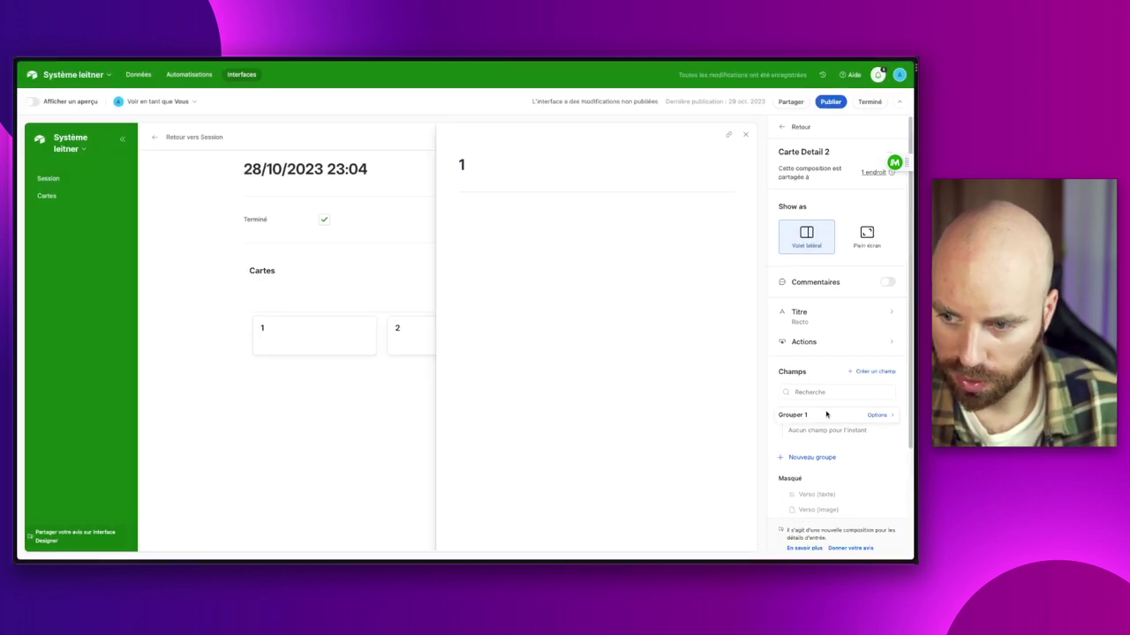
Show Verso (texte), Verso (image) and Validation in the card detail, placing Validation first.
scroll(825, 412, down, 3)
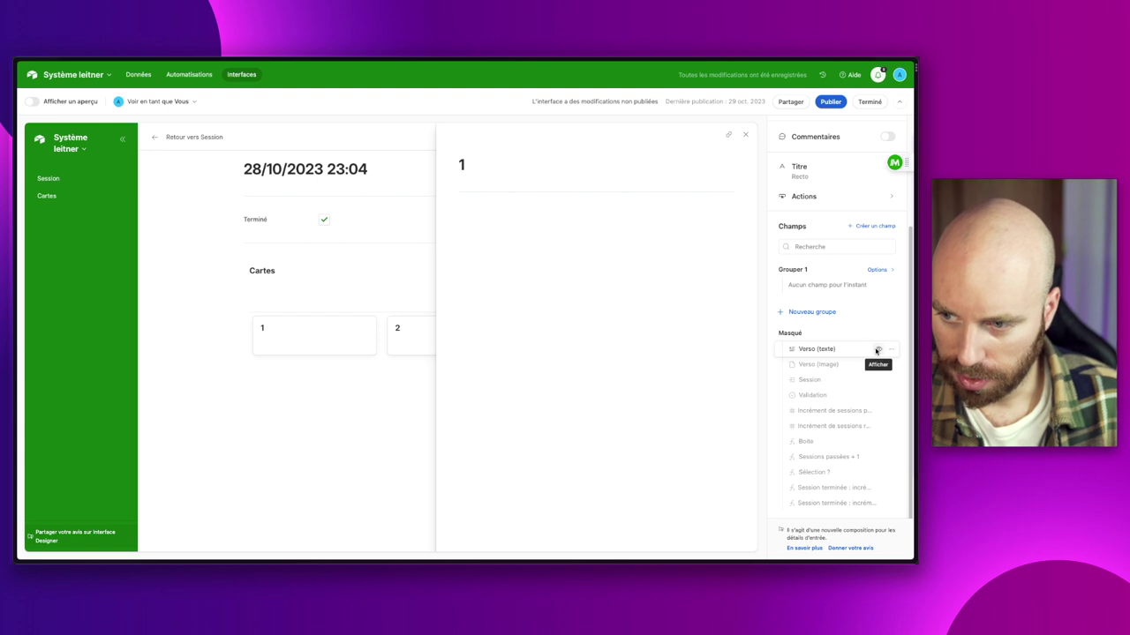
click(876, 349)
click(876, 366)
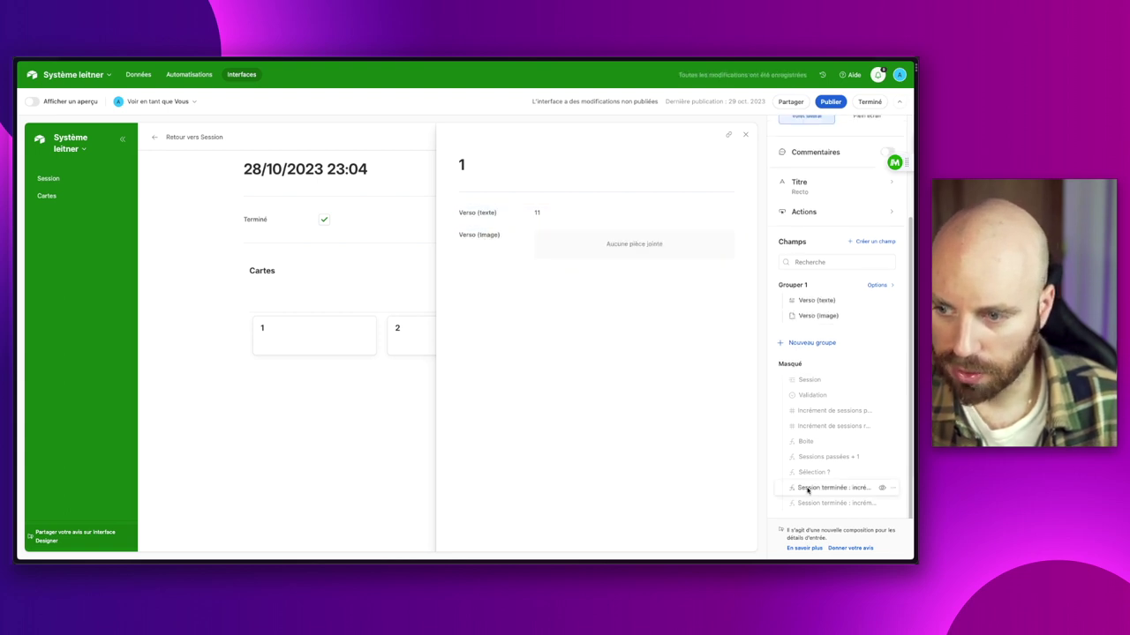
click(877, 396)
drag(466, 280, 520, 214)
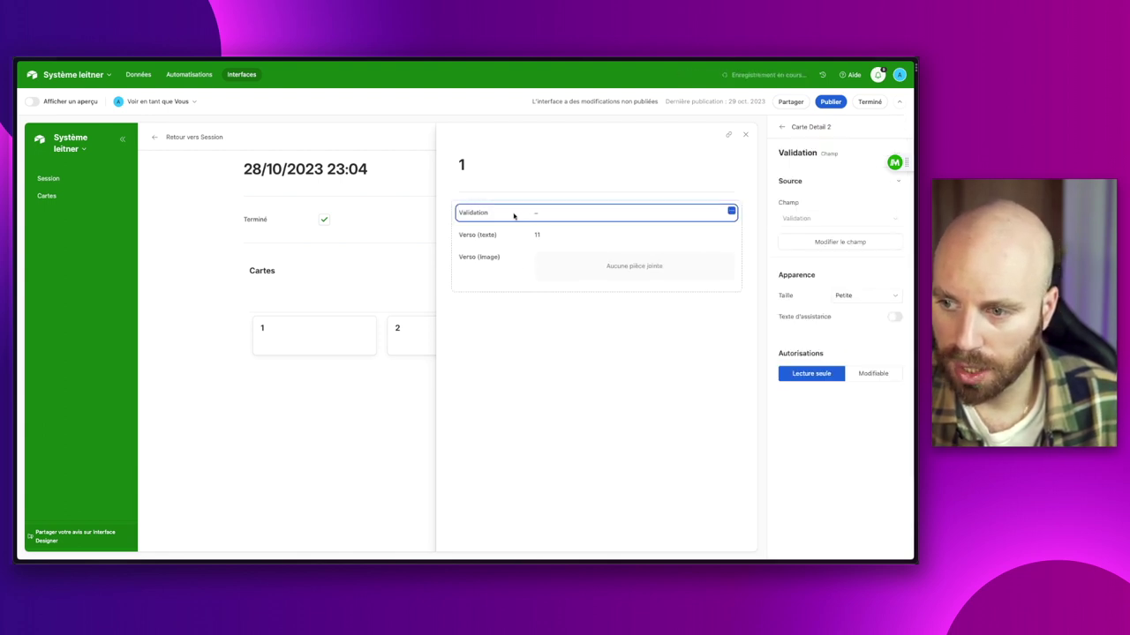
Make the Validation field Modifiable, publish the Méthode Leitner interface and close card 1's published detail.
click(872, 373)
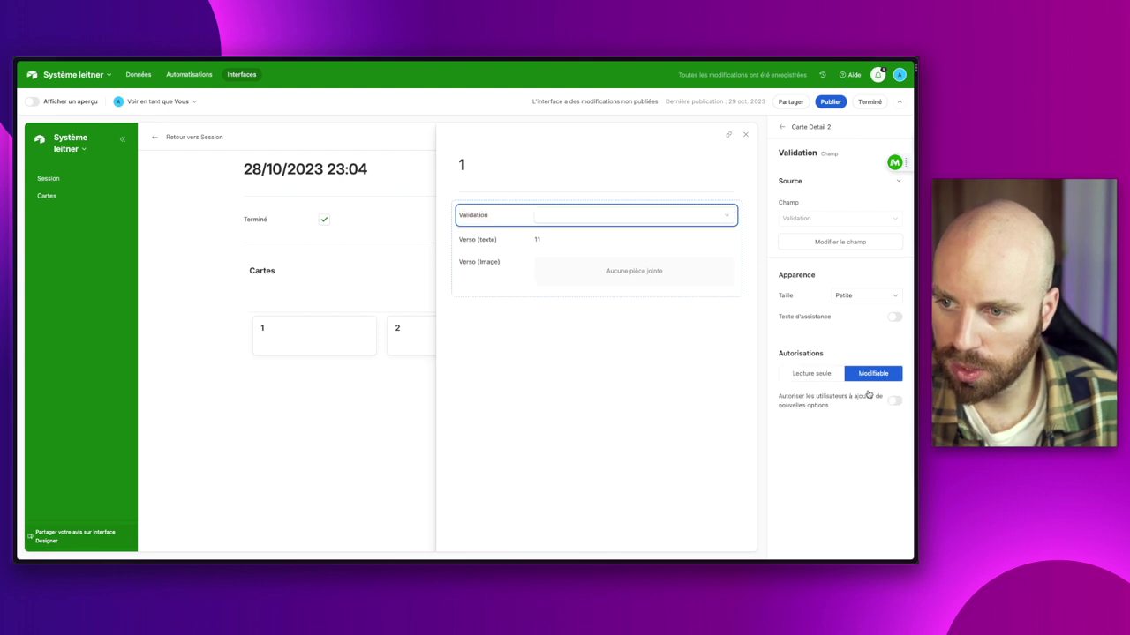
click(667, 415)
click(827, 101)
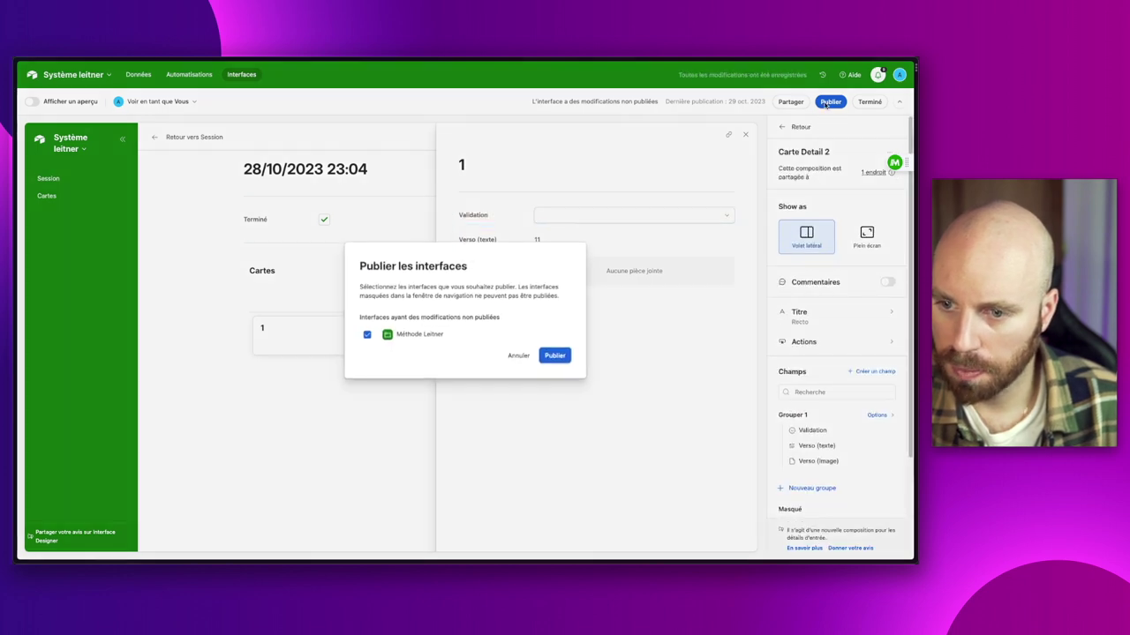
click(567, 356)
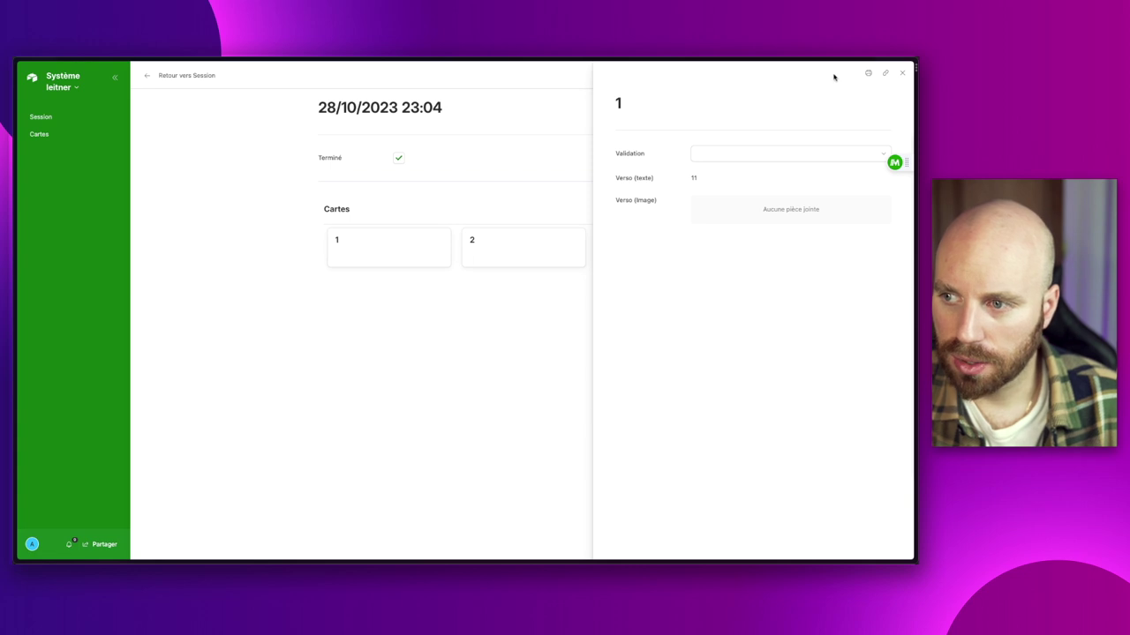
click(901, 73)
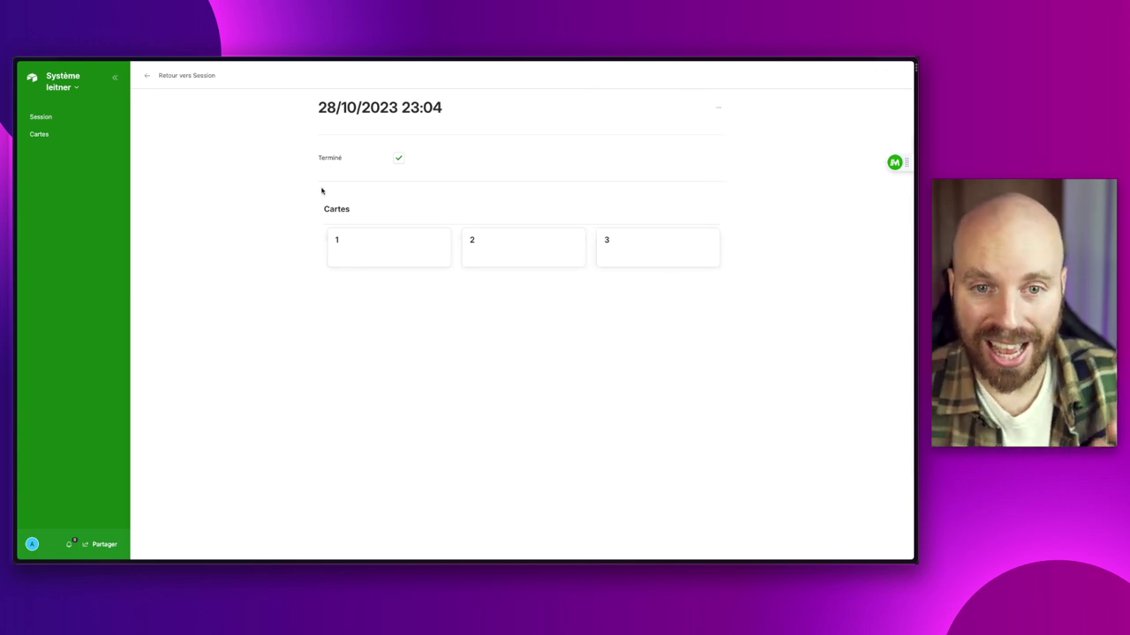
Reopen the interface for editing and restrict the session detail's Cartes gallery to Entrées spécifiques.
click(89, 90)
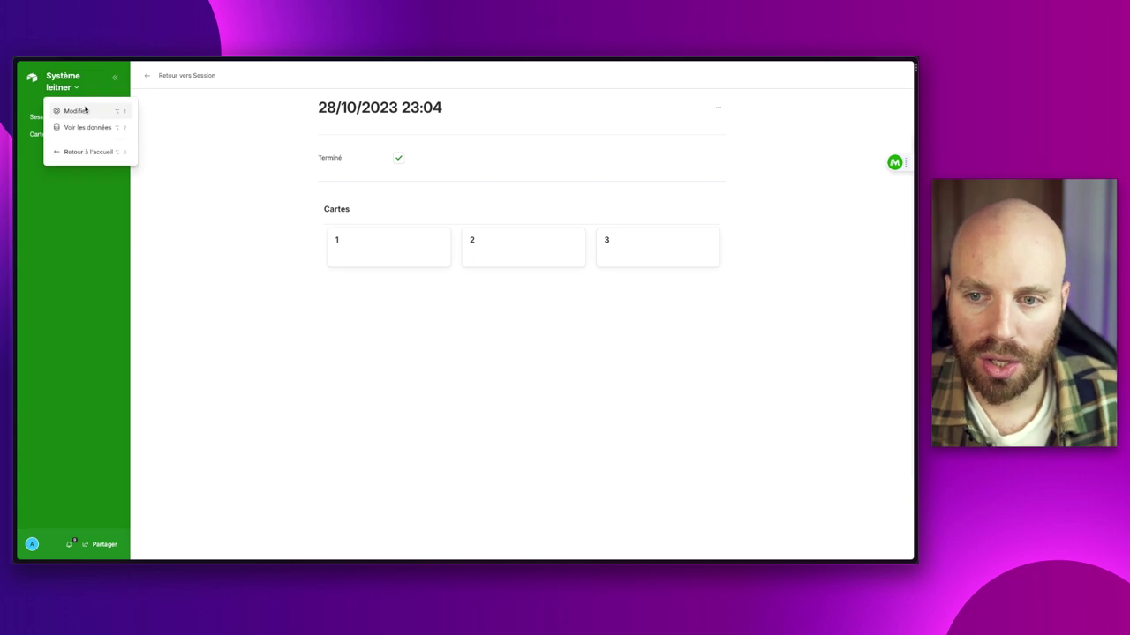
click(76, 110)
double_click(289, 272)
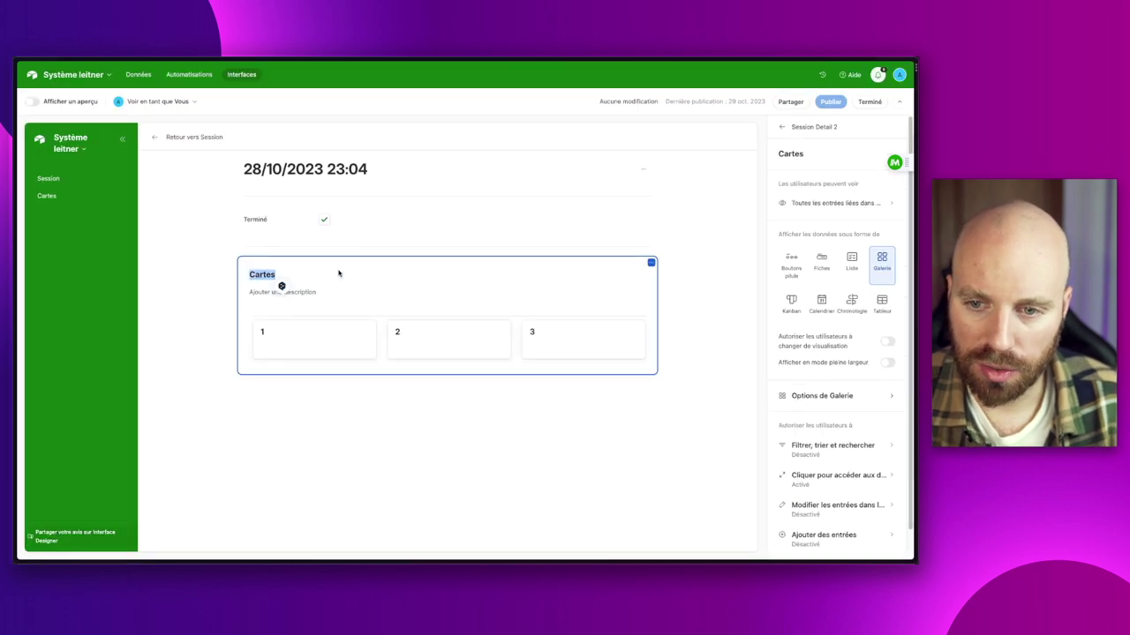
click(838, 209)
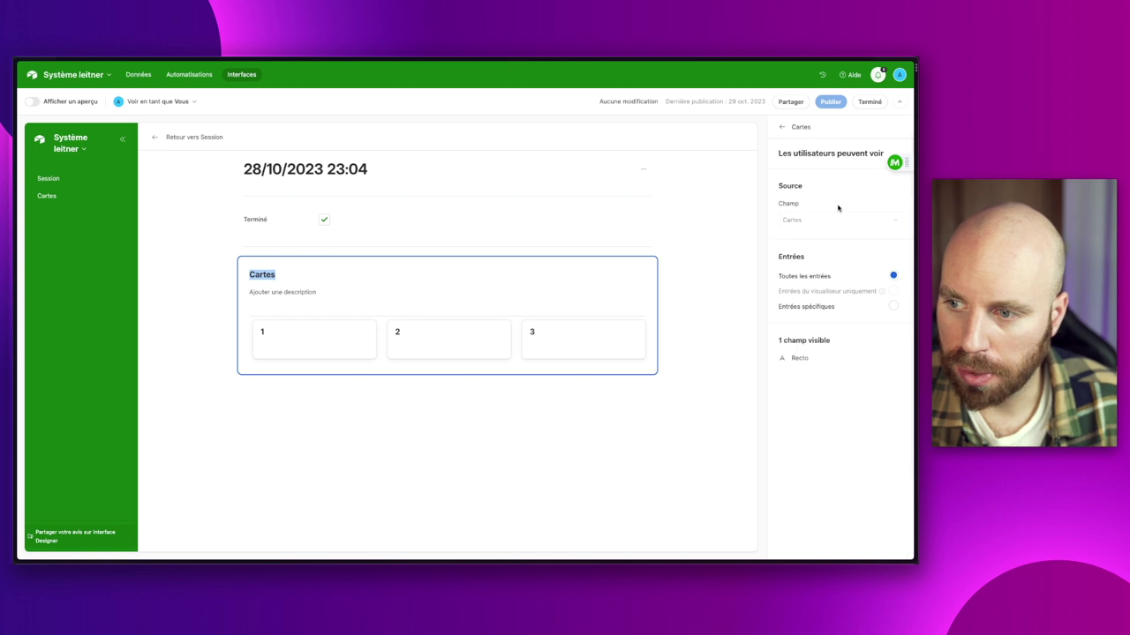
click(807, 309)
Add a condition to the Cartes gallery showing only entries where Sélection ? contient OUI.
click(613, 348)
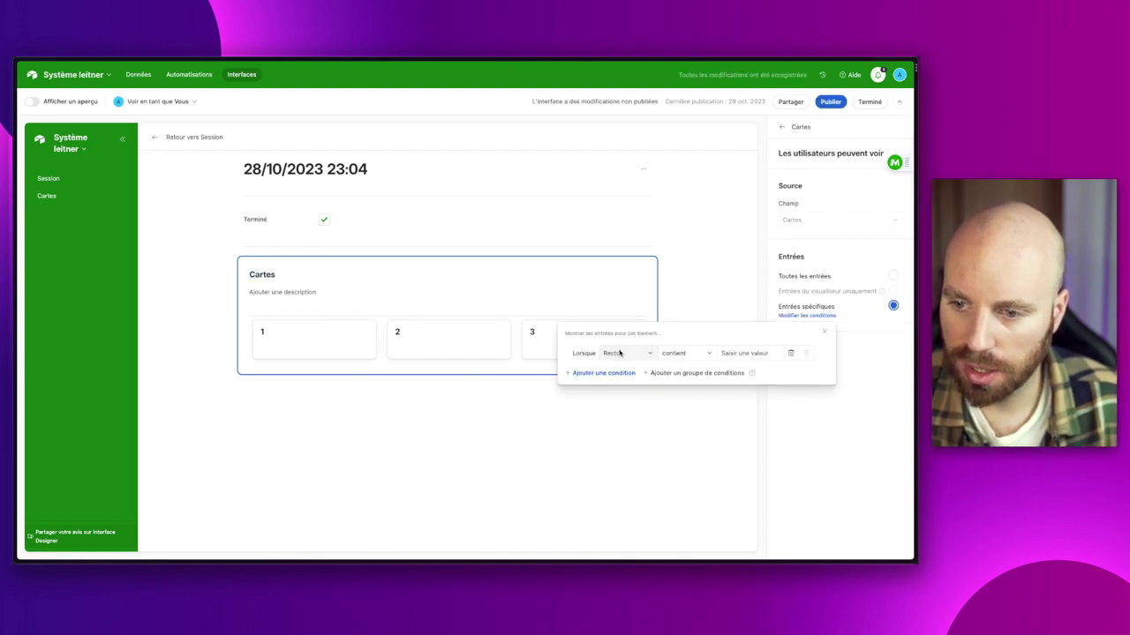
click(613, 353)
scroll(650, 424, down, 3)
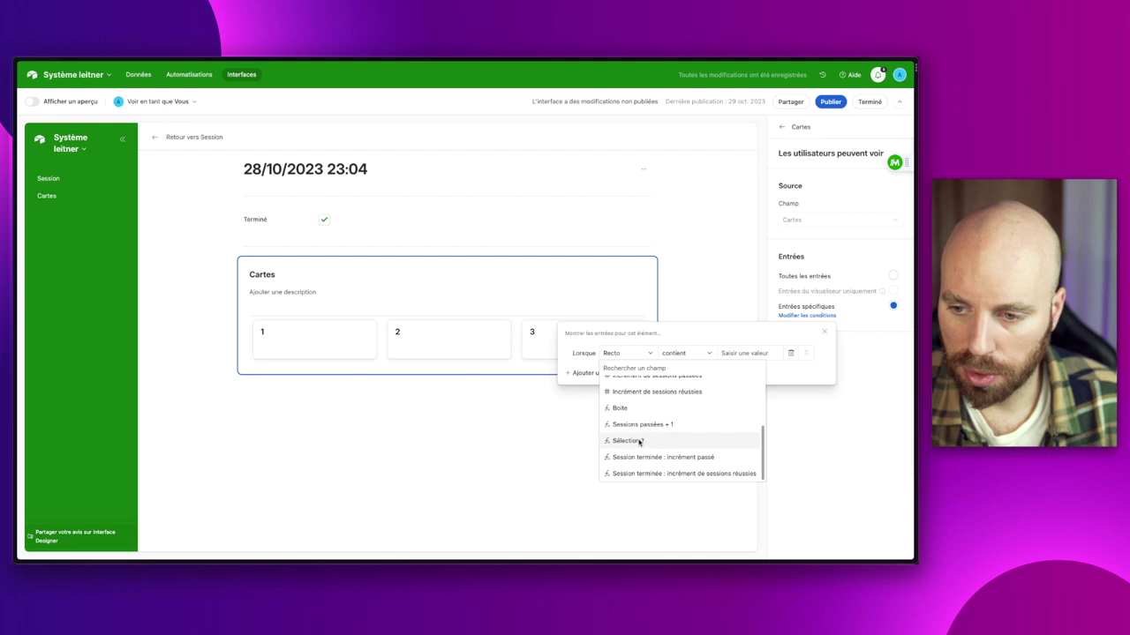
click(640, 441)
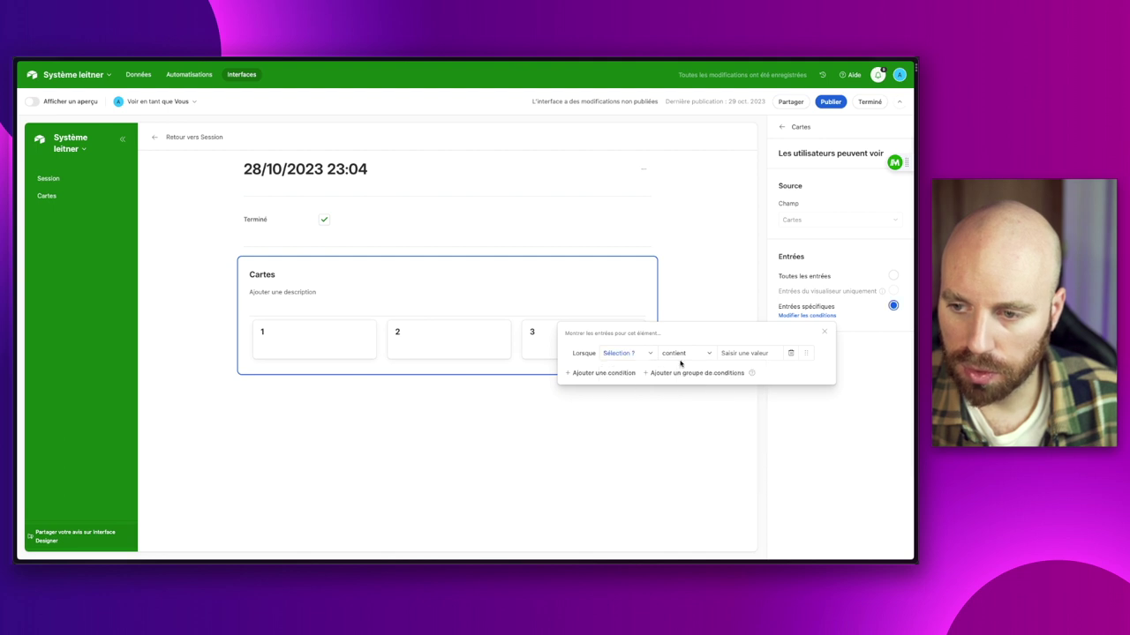
click(751, 354)
text(0U)
text(I)
click(716, 335)
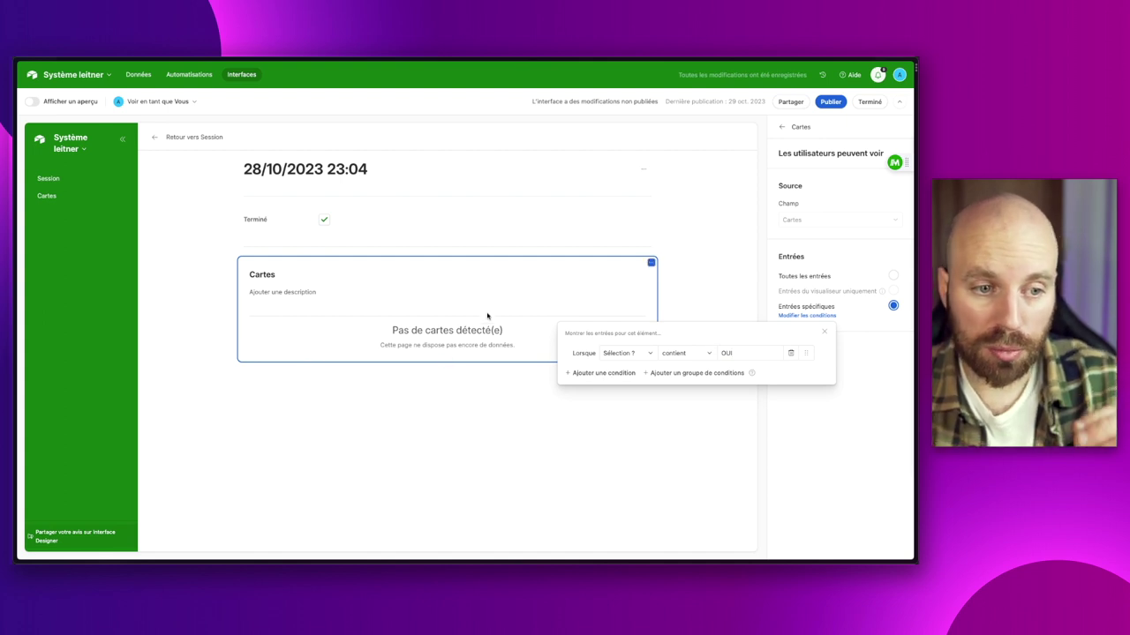
Add a second gallery condition, joined with et, requiring that Validation est vide.
click(599, 374)
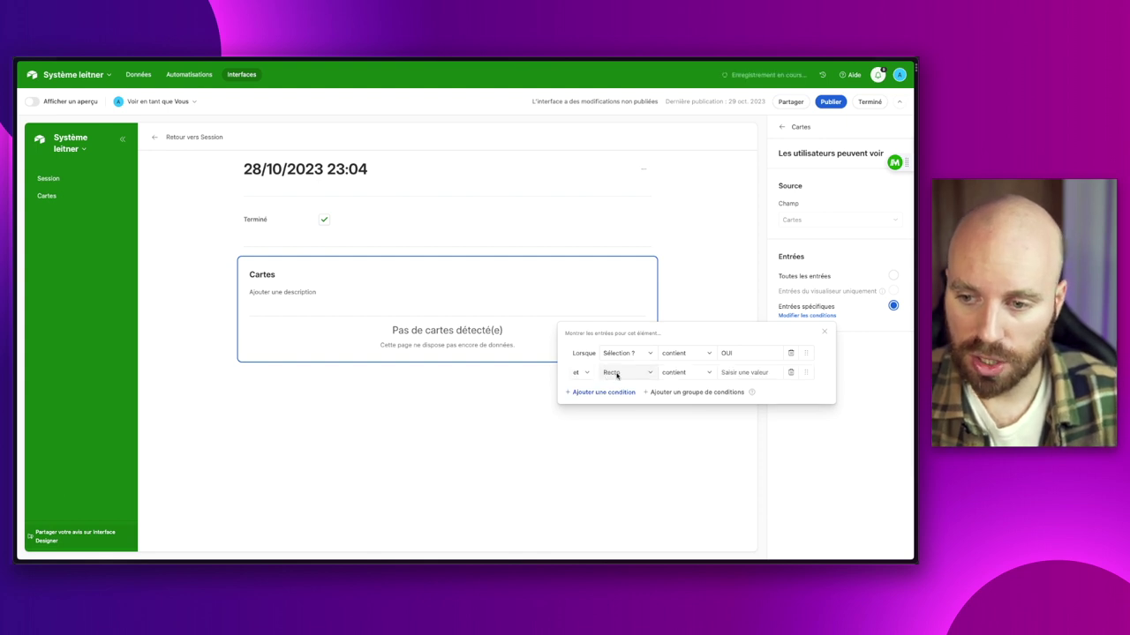
click(612, 372)
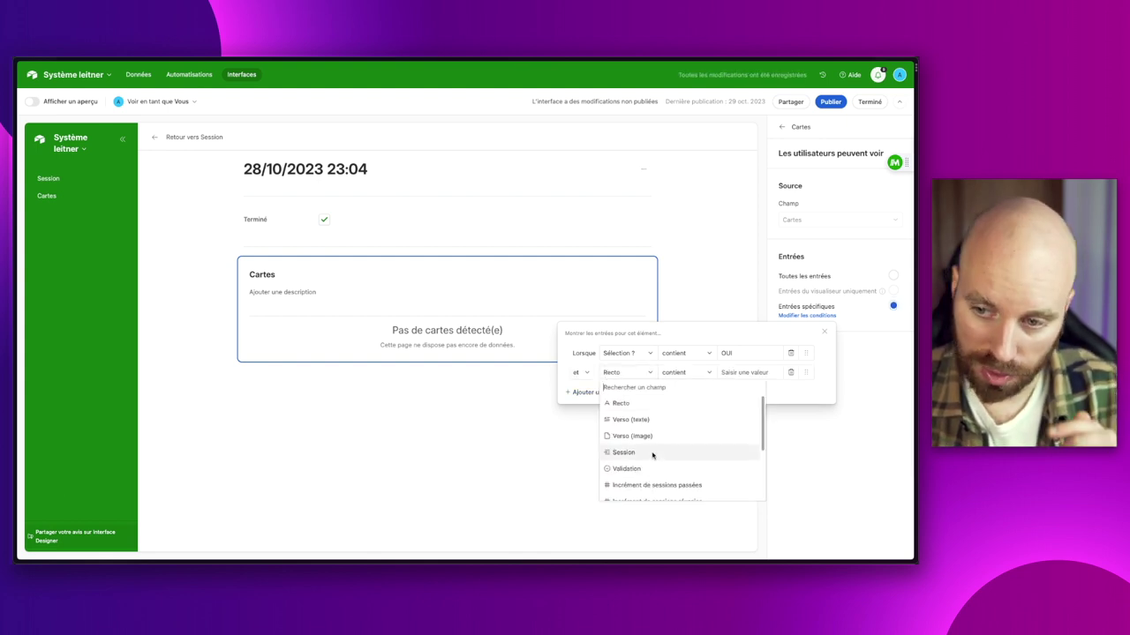
scroll(653, 452, down, 2)
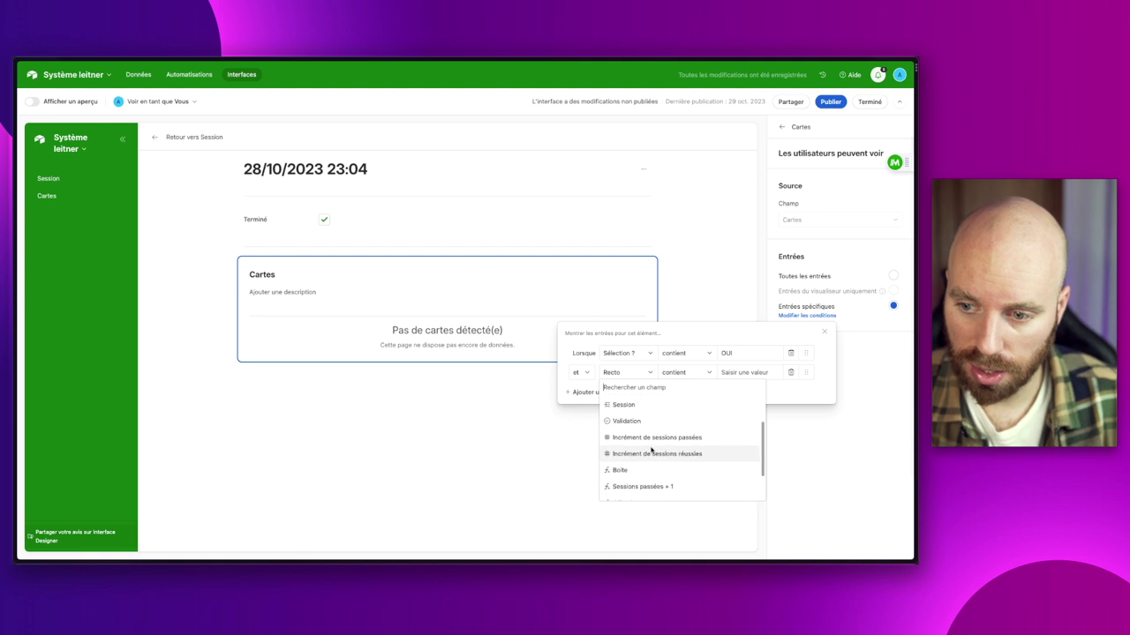
click(638, 421)
click(701, 374)
click(635, 372)
click(656, 467)
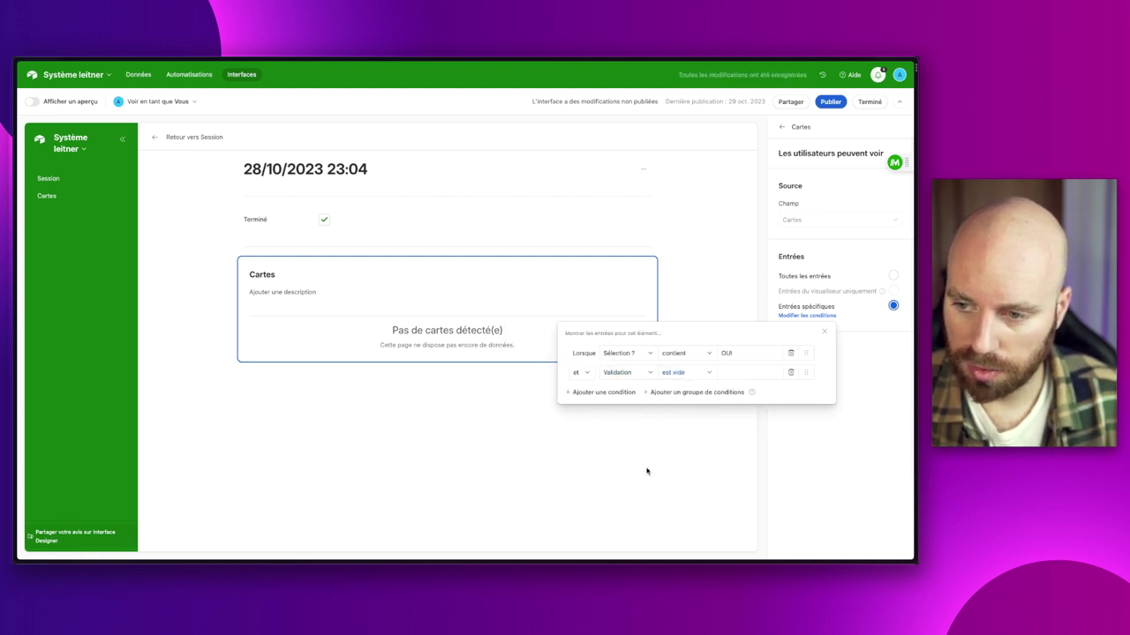
Close the gallery conditions, publish the interface changes and return from the published session detail to the session list.
click(800, 463)
click(830, 101)
click(554, 355)
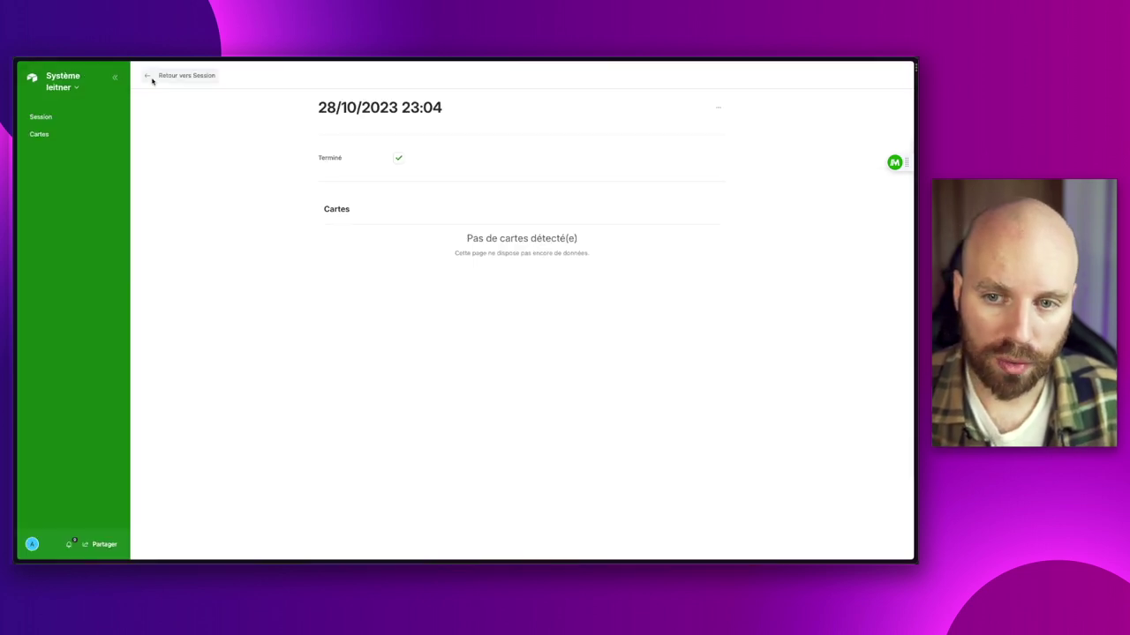
click(152, 78)
Reopen the base for editing, clear the old test sessions from its data and return to the published Session page.
click(62, 81)
click(63, 108)
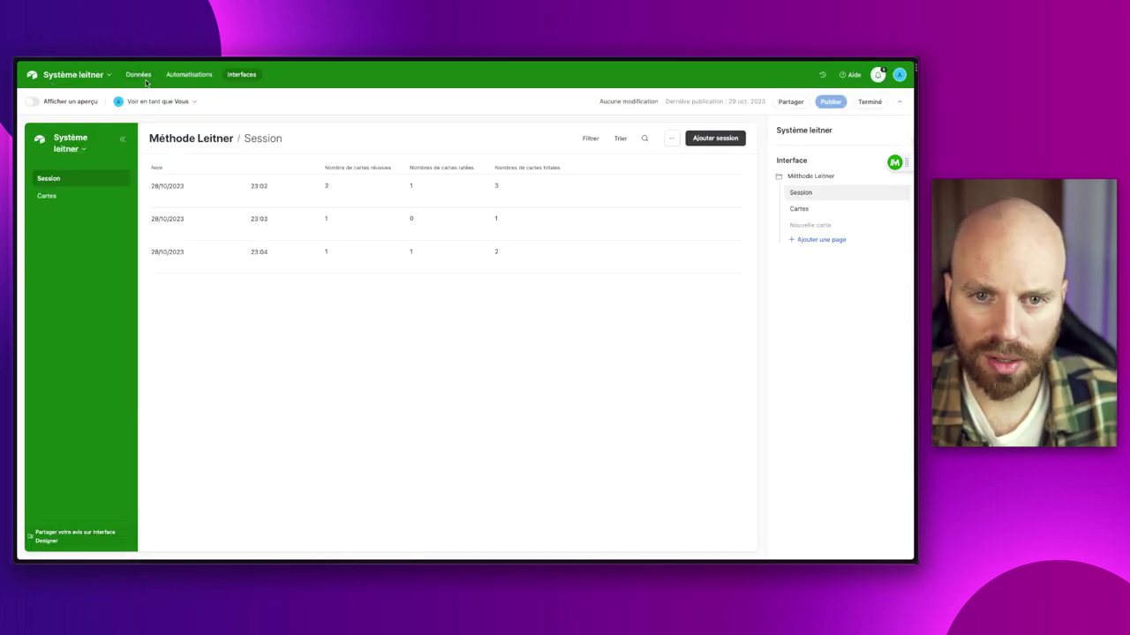
click(143, 76)
click(241, 74)
click(873, 105)
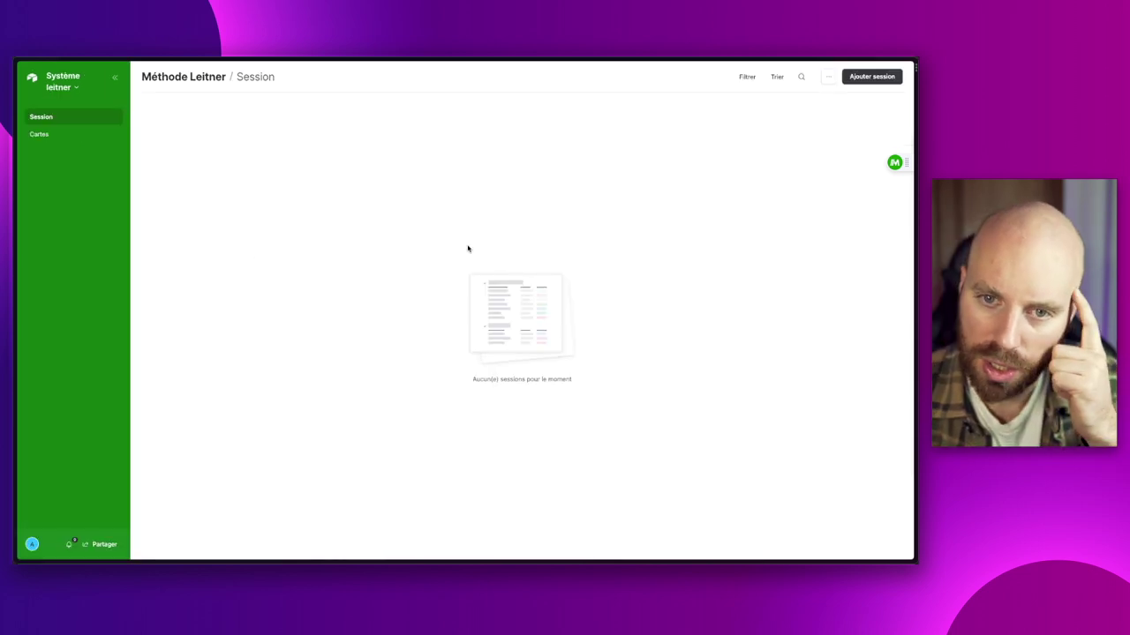
Create a new session from the Session page and open its detail page.
click(870, 77)
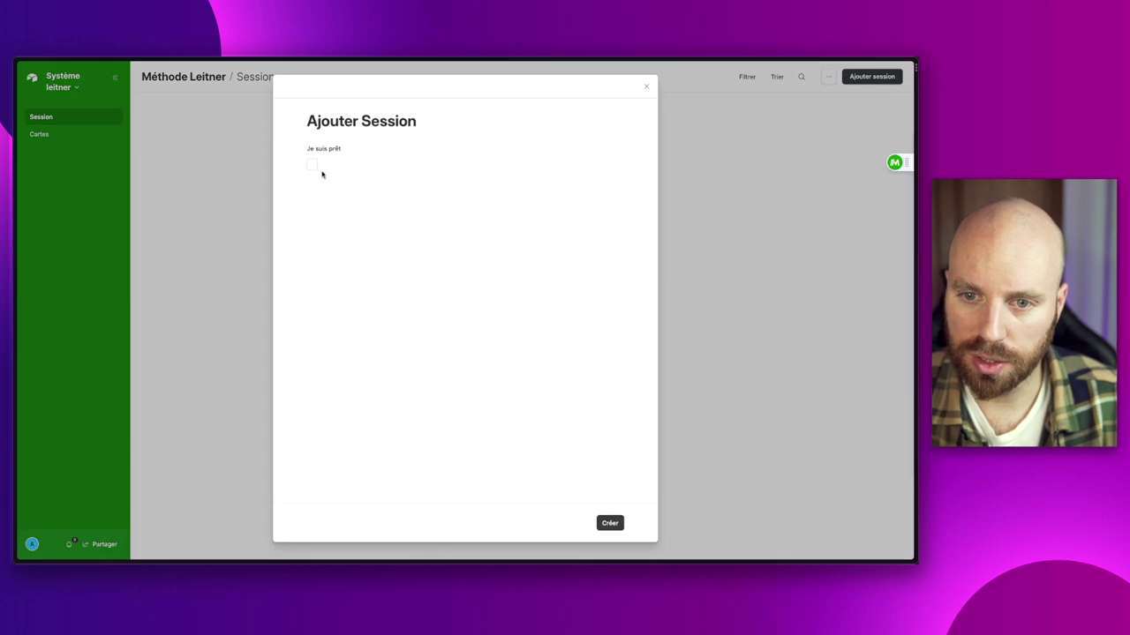
click(610, 524)
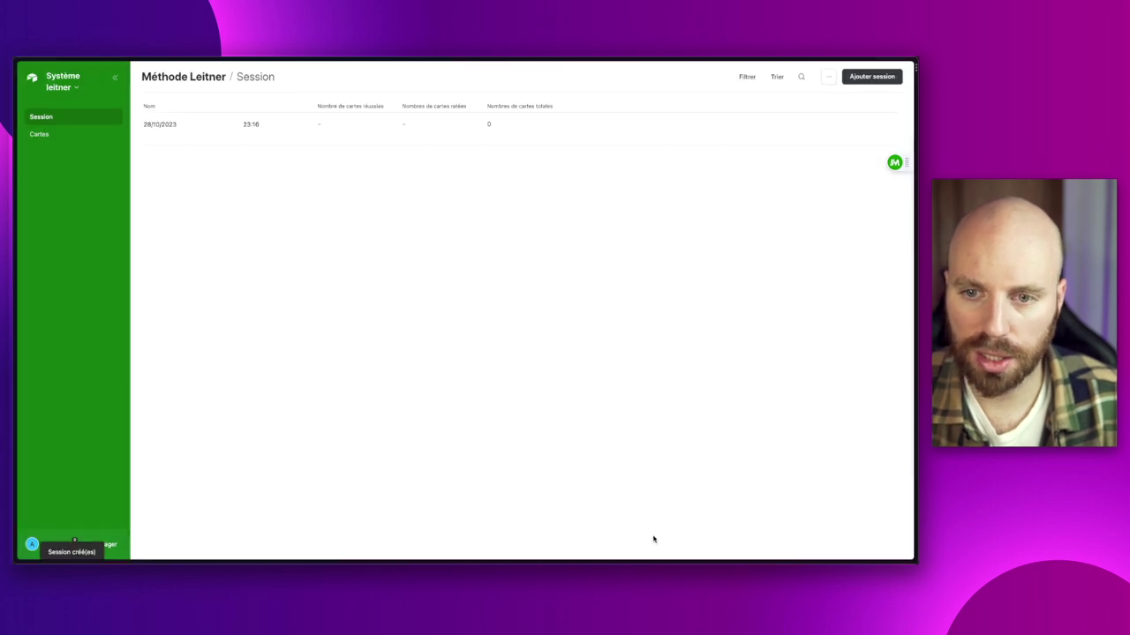
click(297, 124)
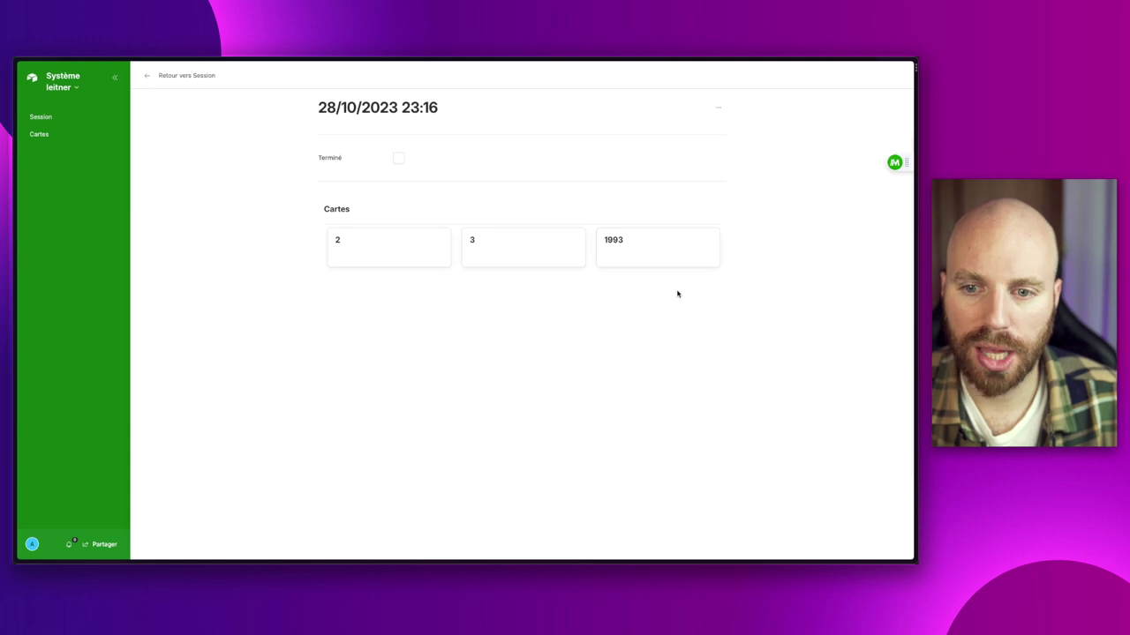
Set the Validation of card 2 to OUI in the new session and close the card.
click(372, 244)
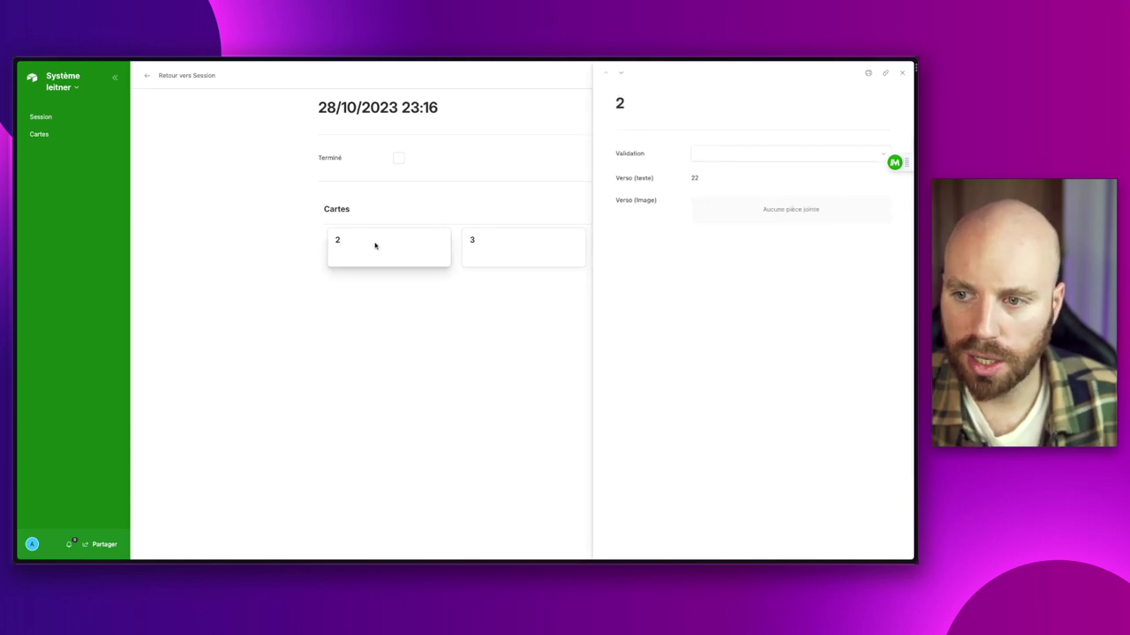
click(734, 156)
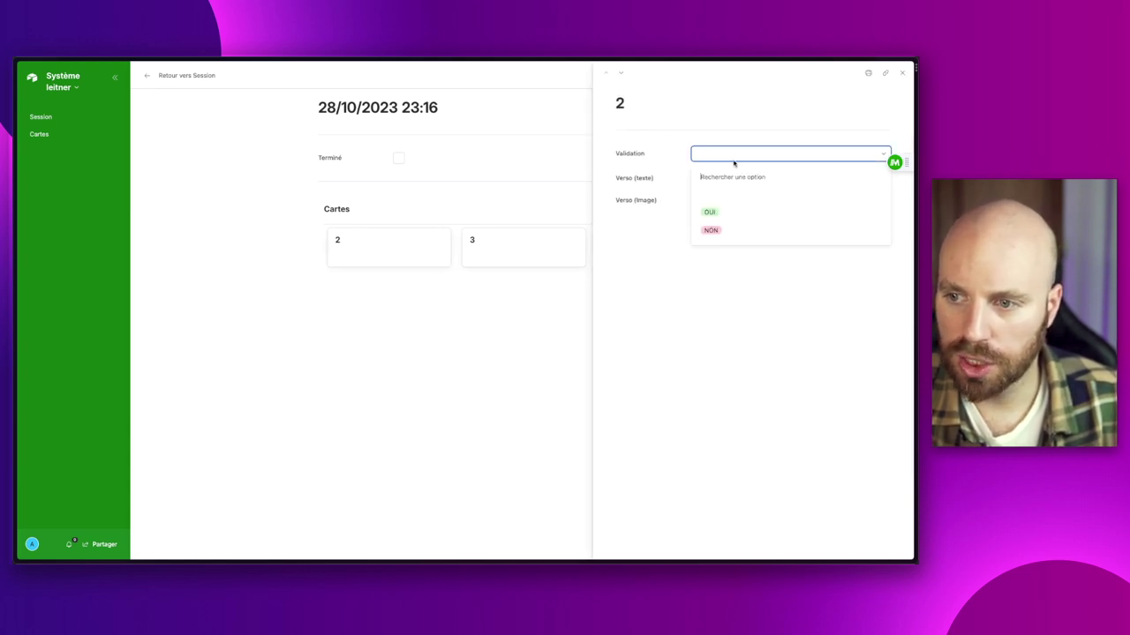
click(711, 212)
click(494, 345)
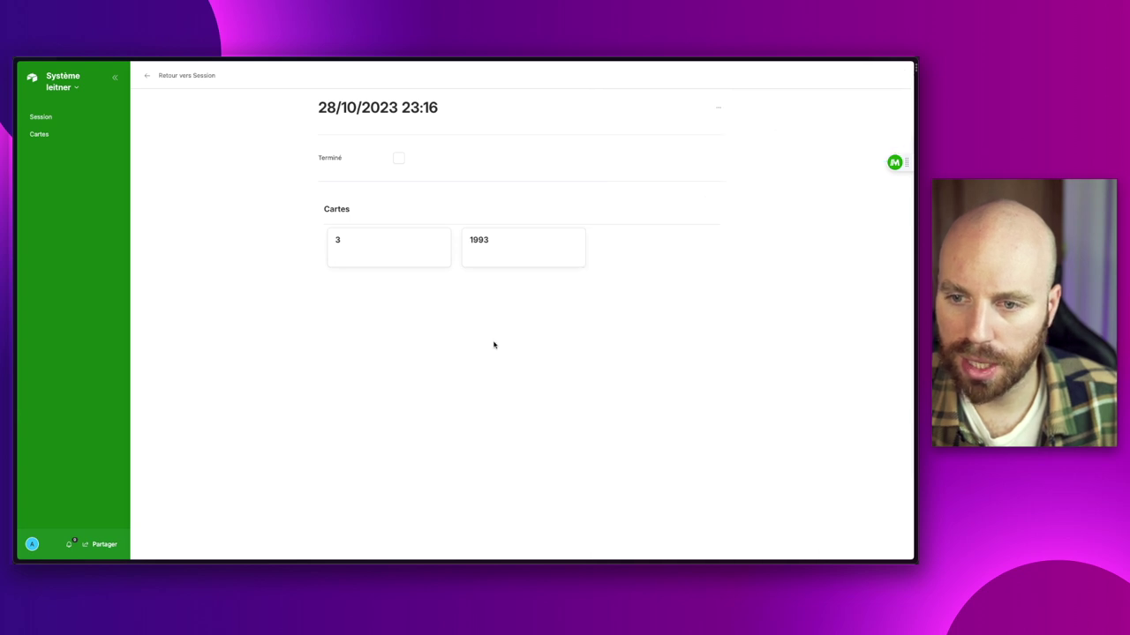
Set the Validation of card 3 to NON and close the card.
click(374, 256)
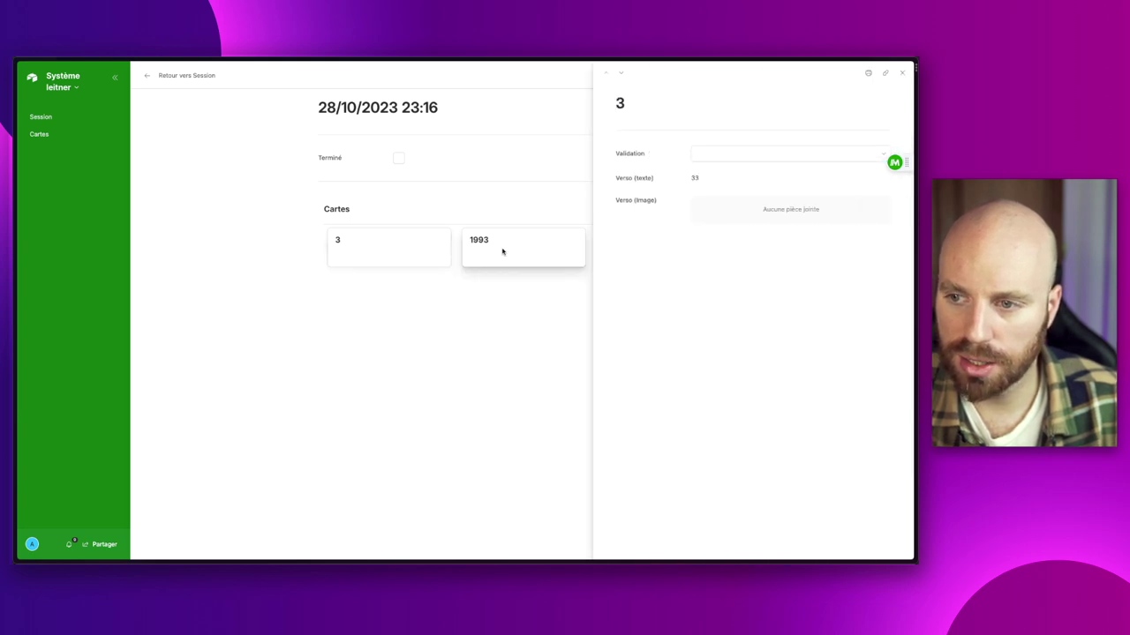
click(705, 155)
click(713, 232)
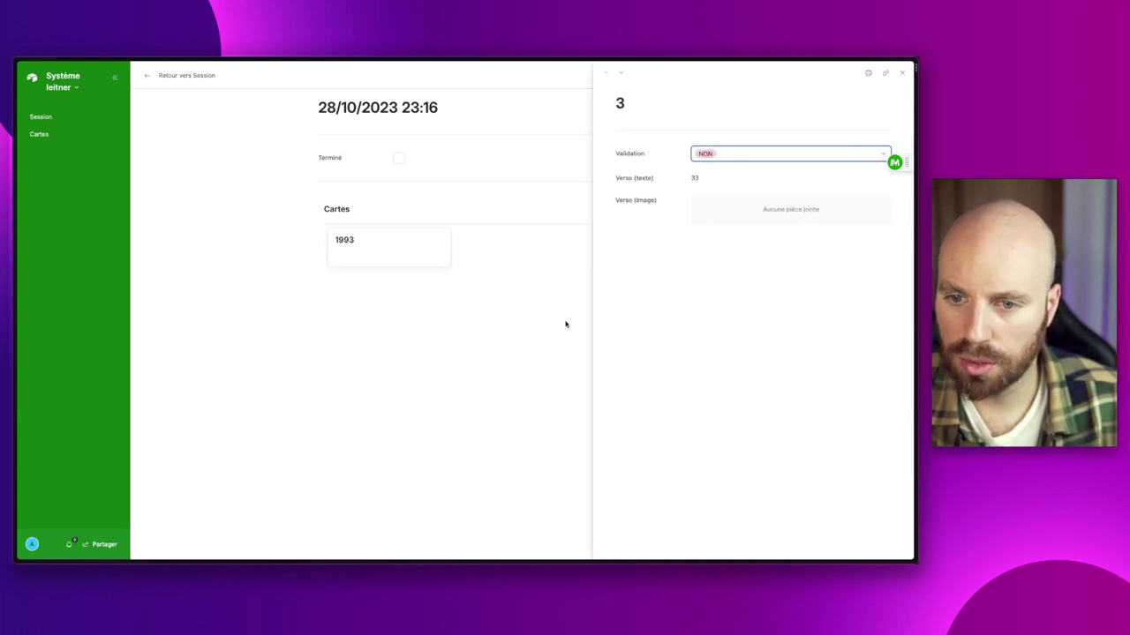
click(420, 340)
Set the remaining card's Validation to NON, mark the session as Terminé and return to the session list.
click(363, 244)
click(706, 156)
click(710, 232)
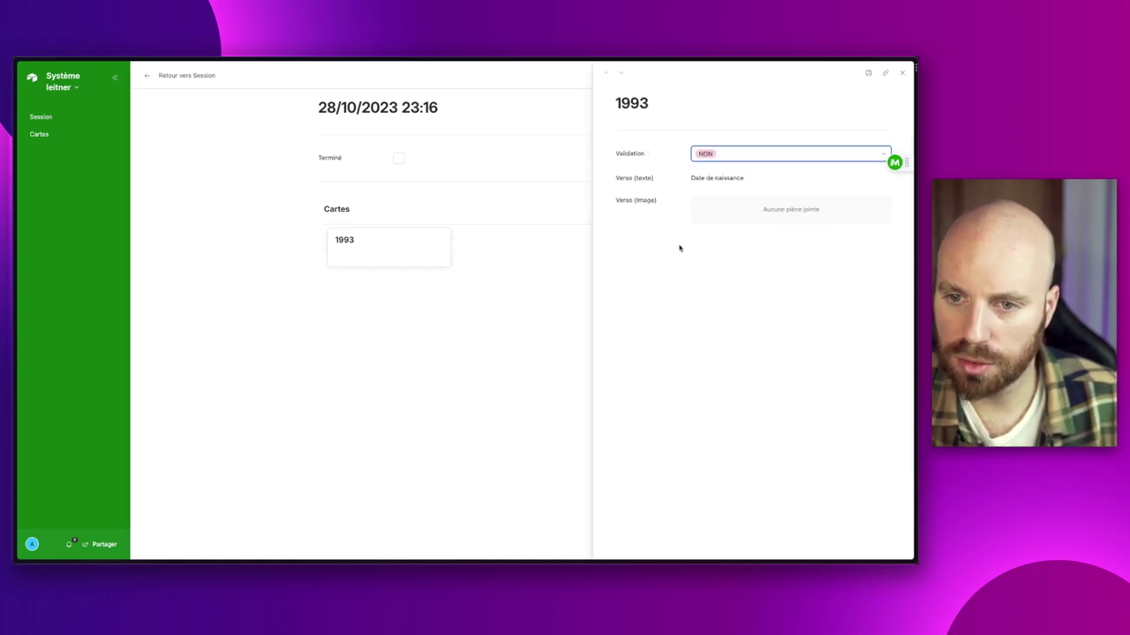
click(443, 345)
click(398, 160)
click(151, 76)
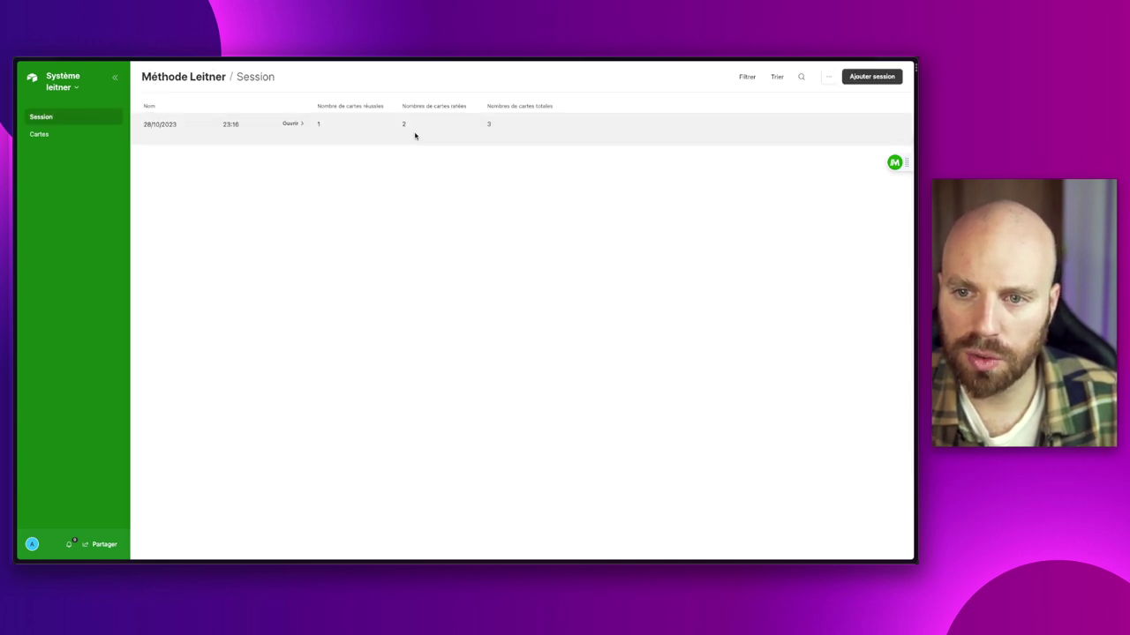
Examine on the Cartes page which box each reviewed card is grouped under.
click(68, 140)
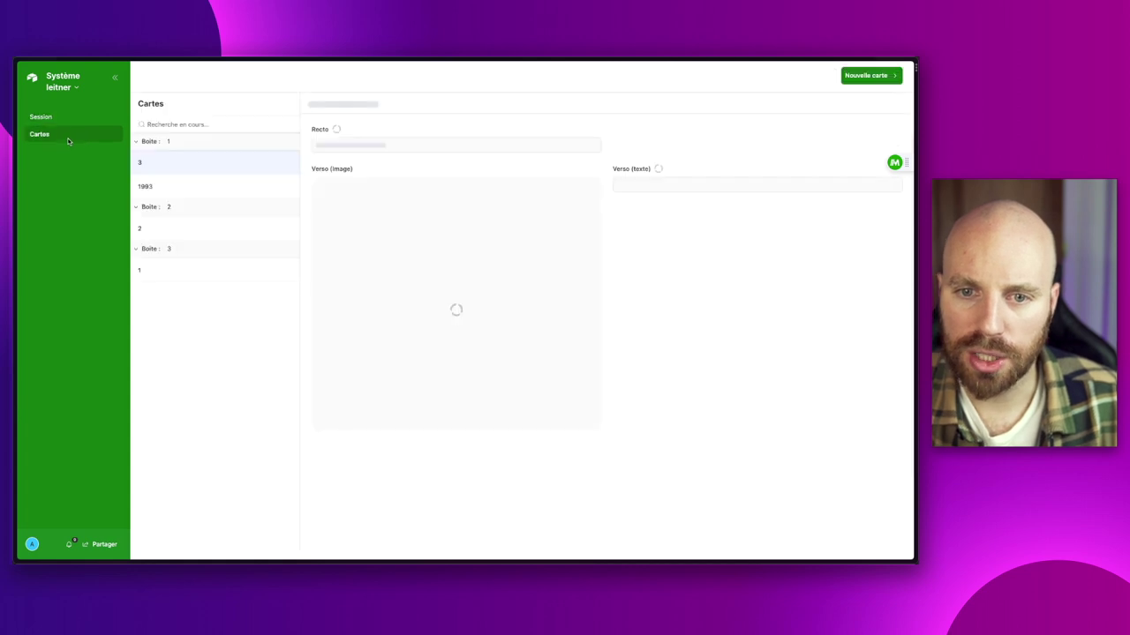
click(158, 193)
click(158, 169)
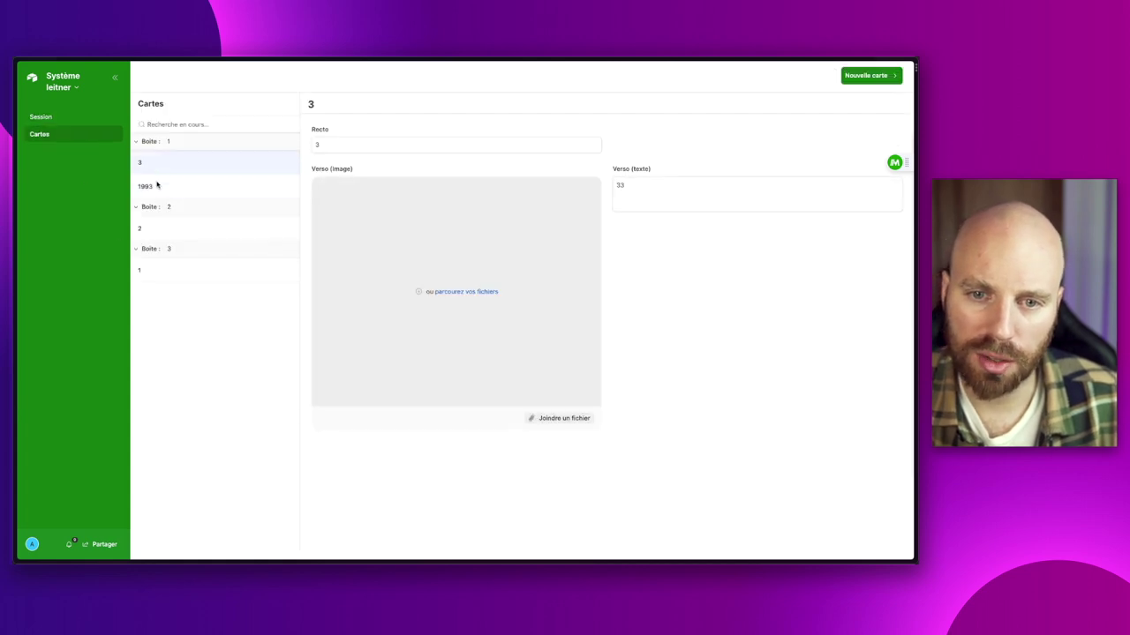
click(159, 184)
click(181, 231)
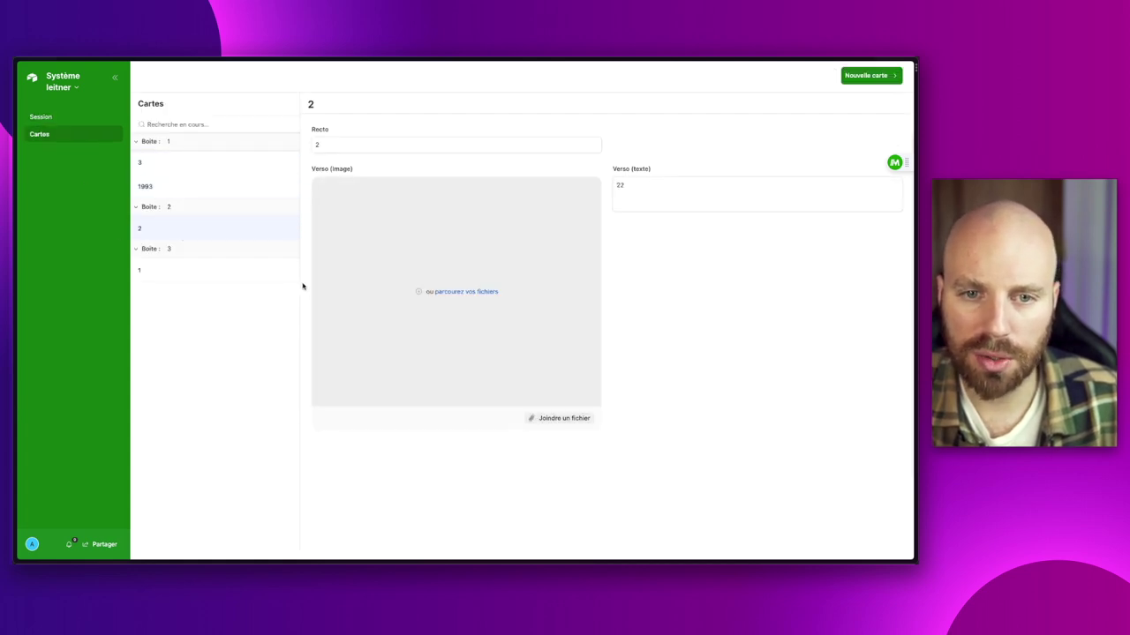
Create a second session with Je suis prêt checked and open its detail page.
click(85, 116)
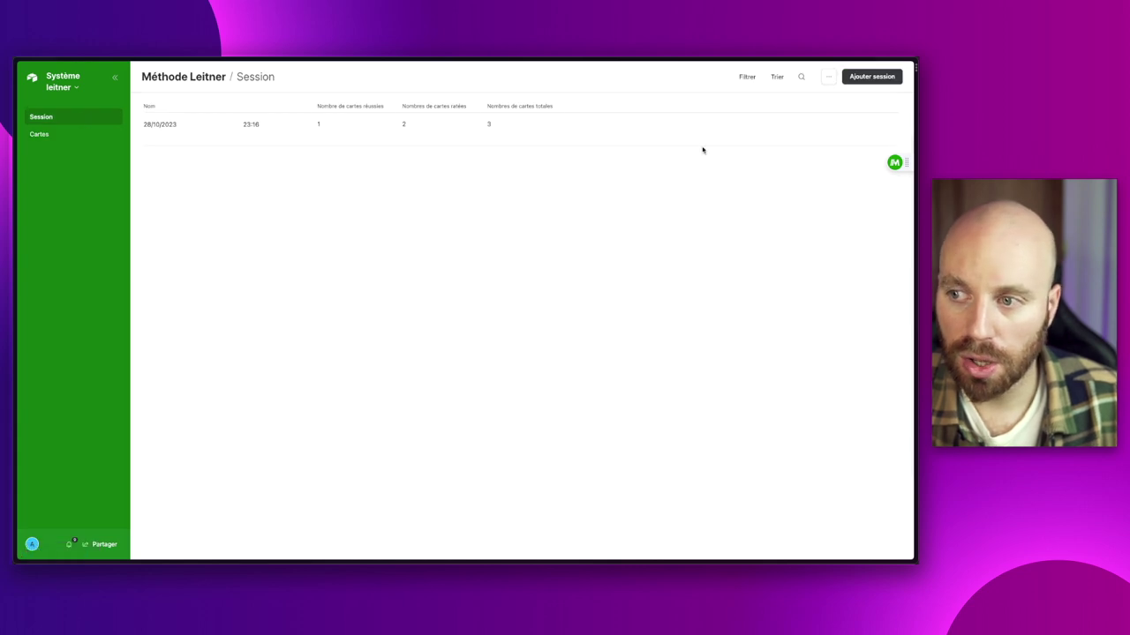
click(876, 77)
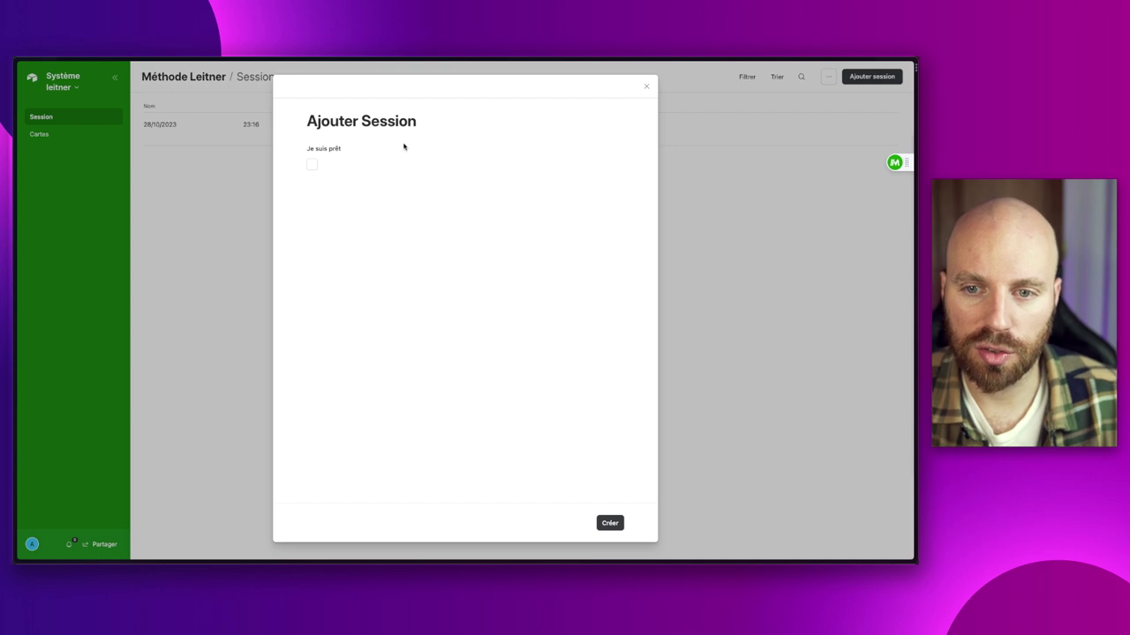
click(312, 165)
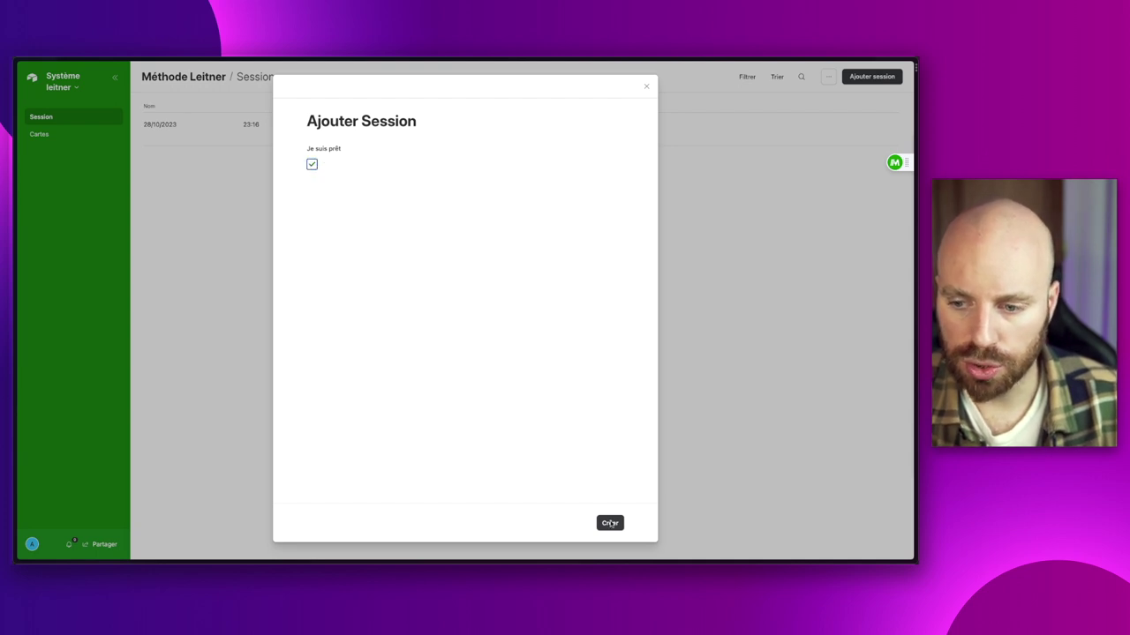
click(611, 524)
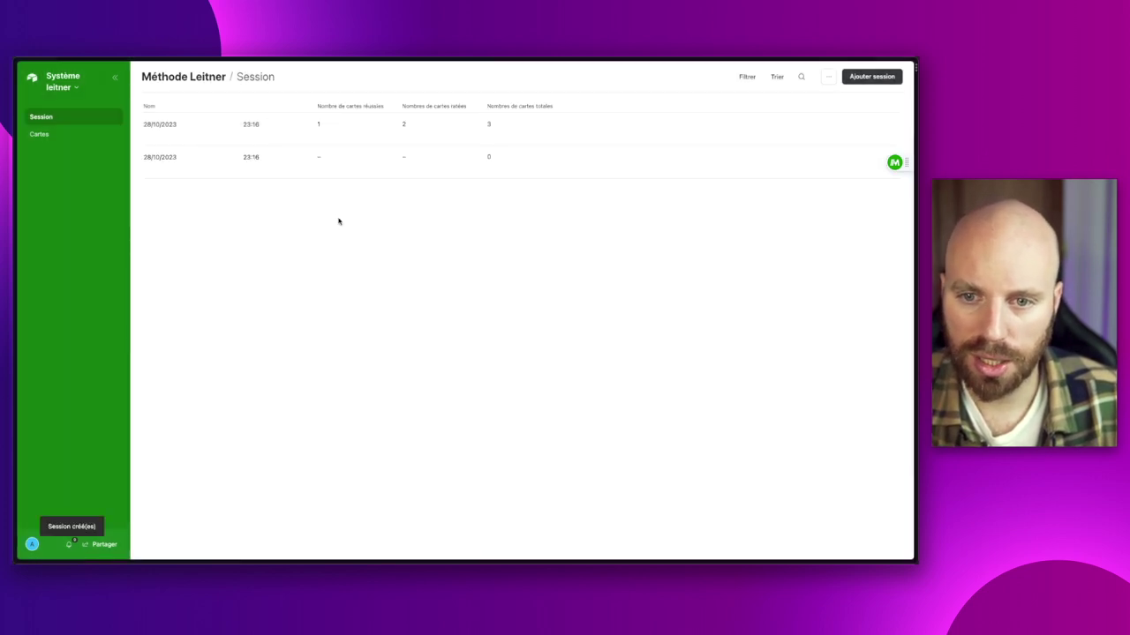
click(294, 156)
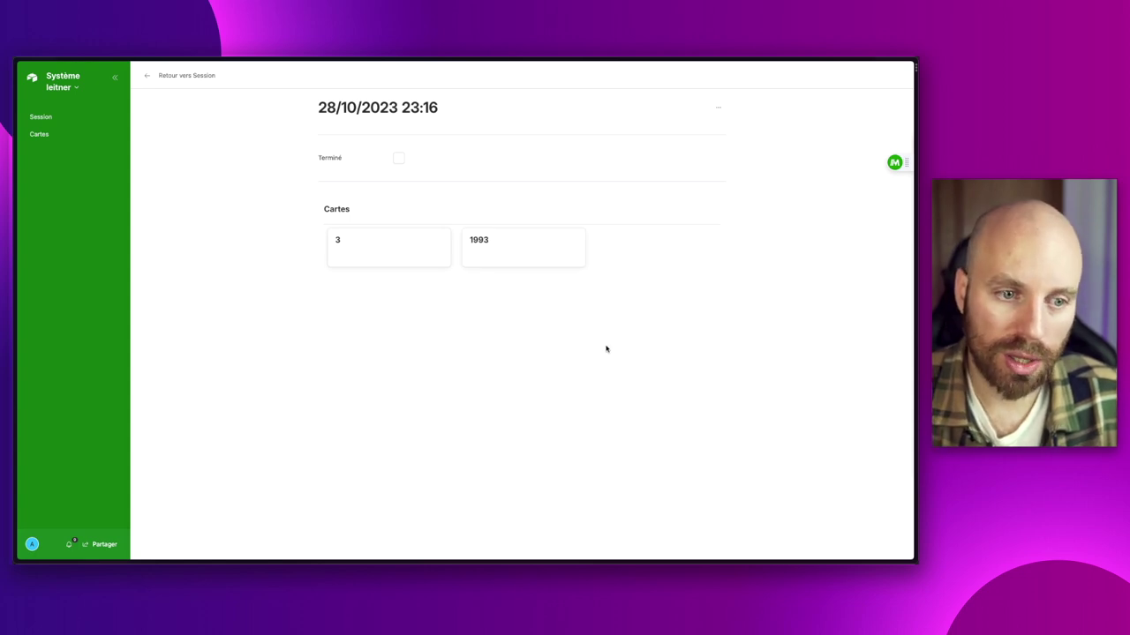
Set the Validation of card 3 to OUI in the second session and close the card.
click(405, 258)
click(708, 158)
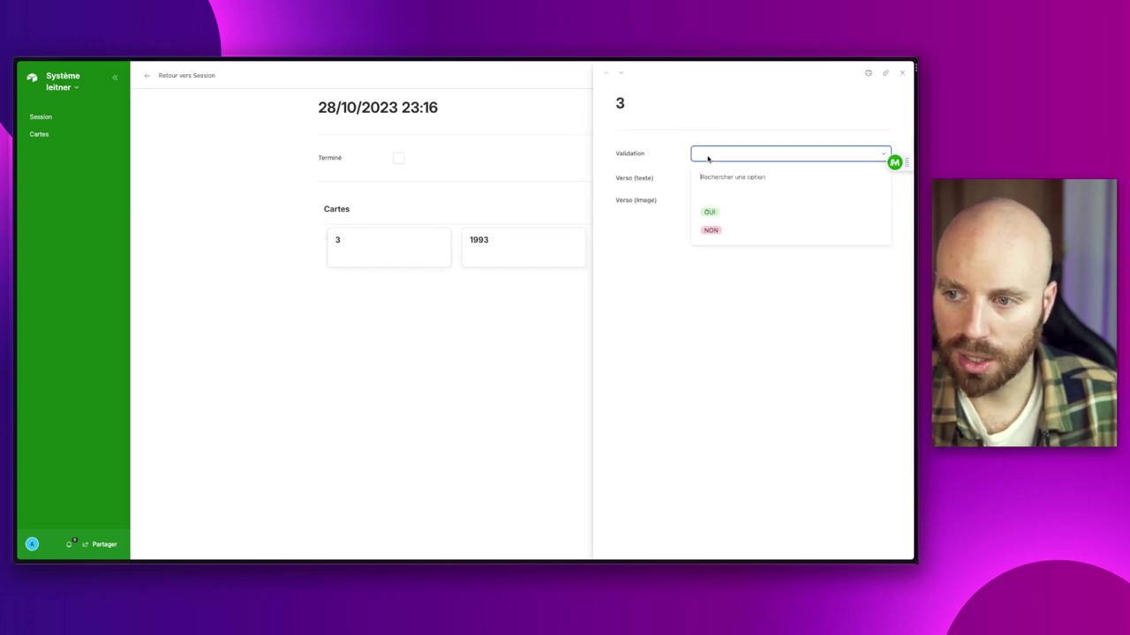
click(713, 212)
click(429, 335)
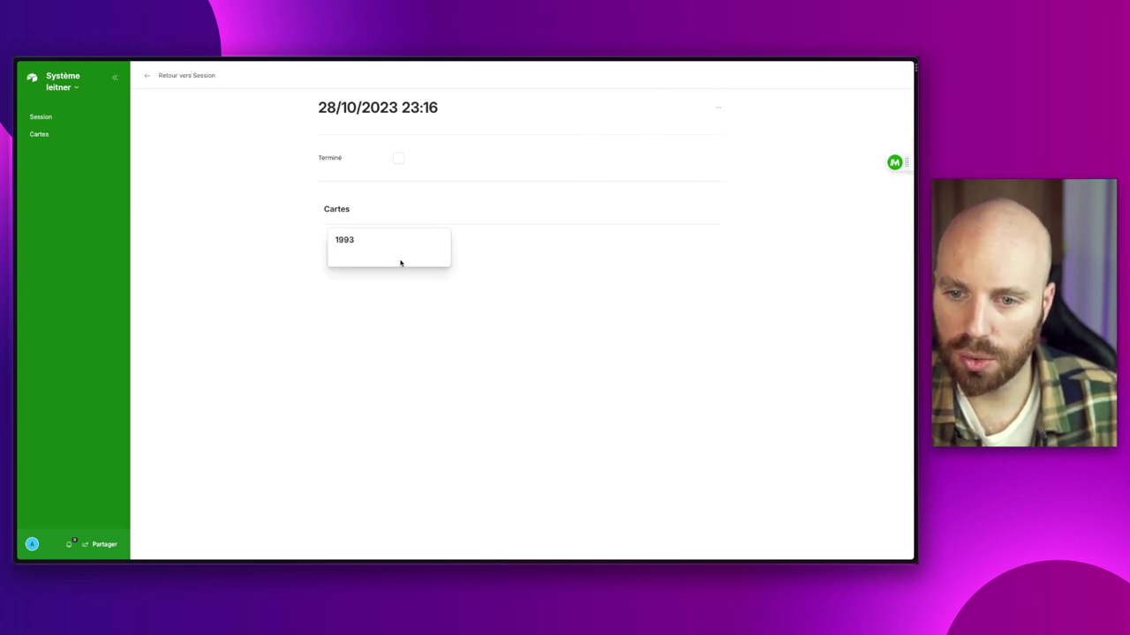
Set the Validation of the second session's remaining card to NON and close the card.
click(401, 259)
click(734, 157)
click(711, 229)
click(466, 338)
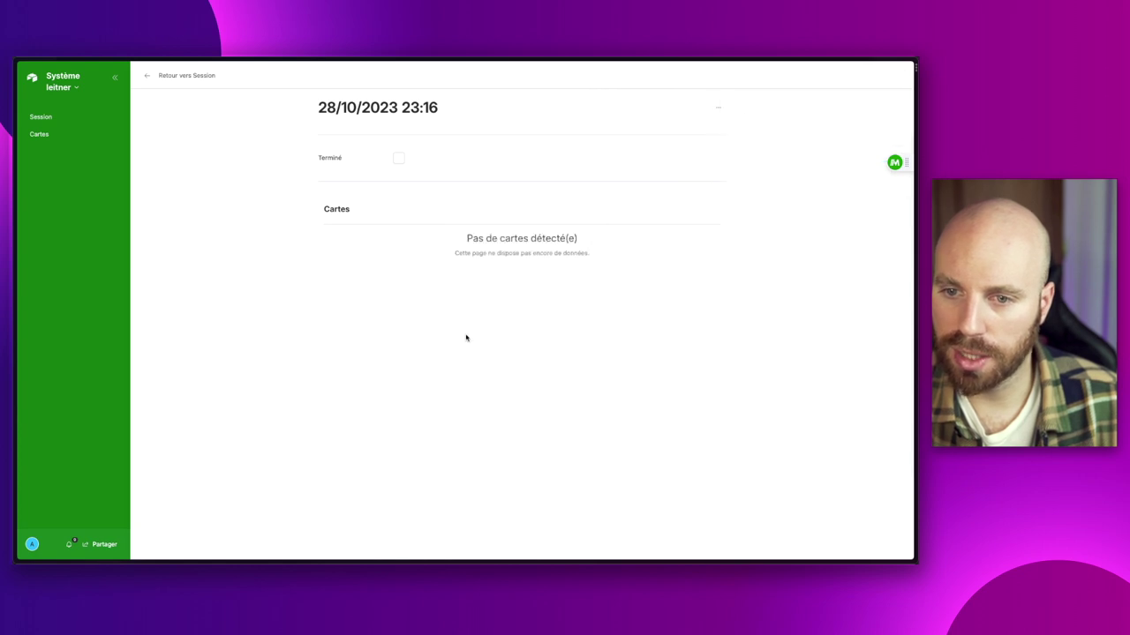
Examine the second session's card counts in the session list and the updated box grouping on the Cartes page.
click(162, 81)
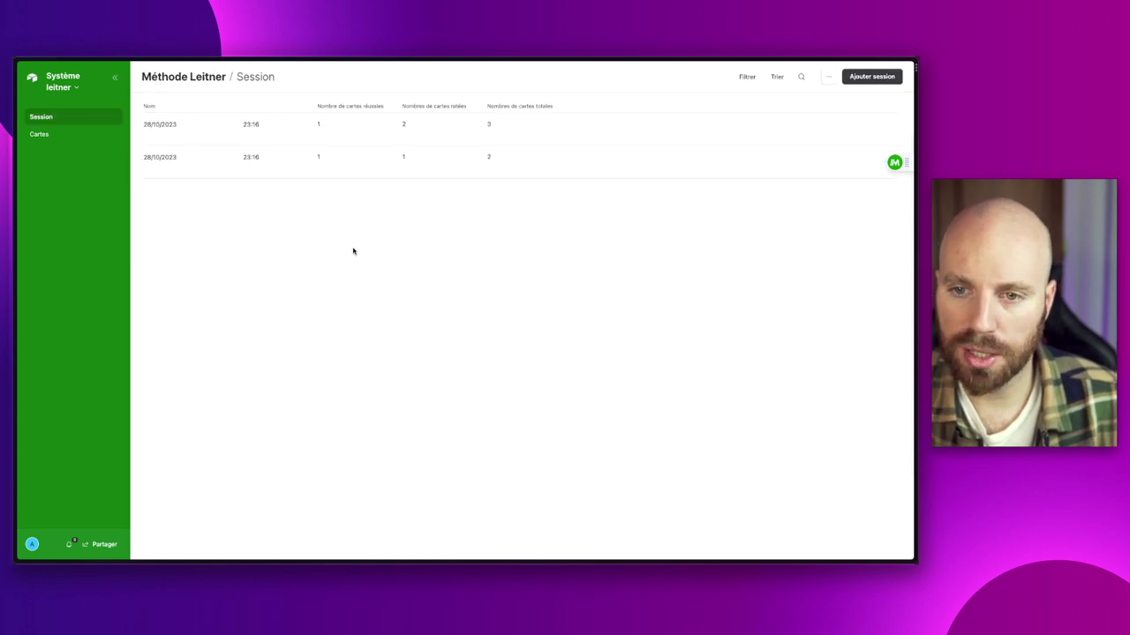
click(73, 134)
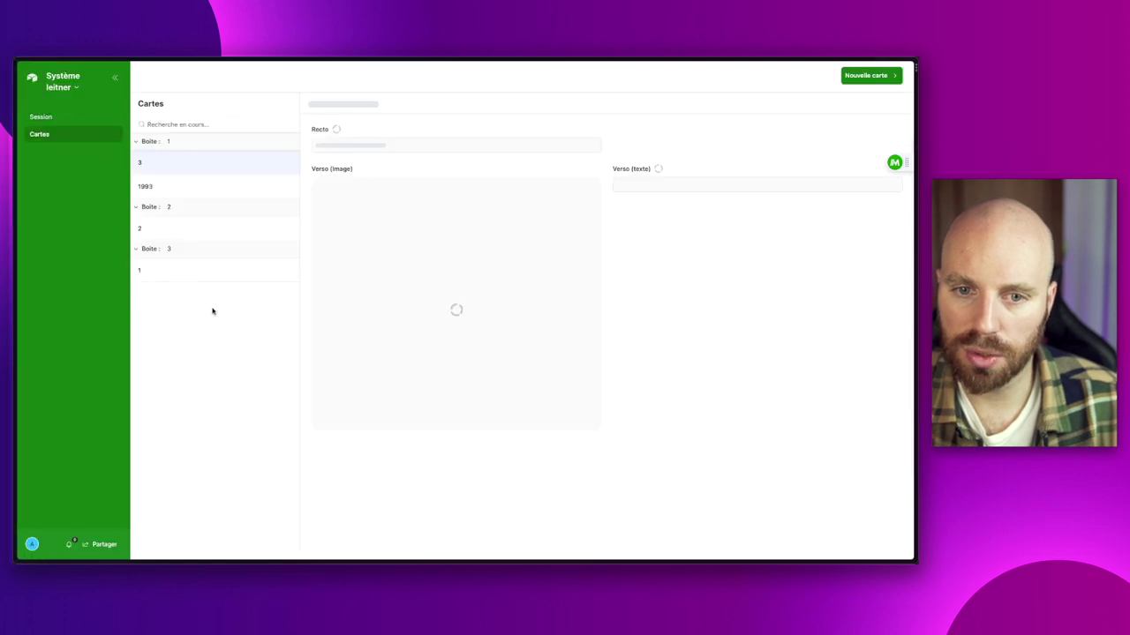
click(195, 208)
click(194, 231)
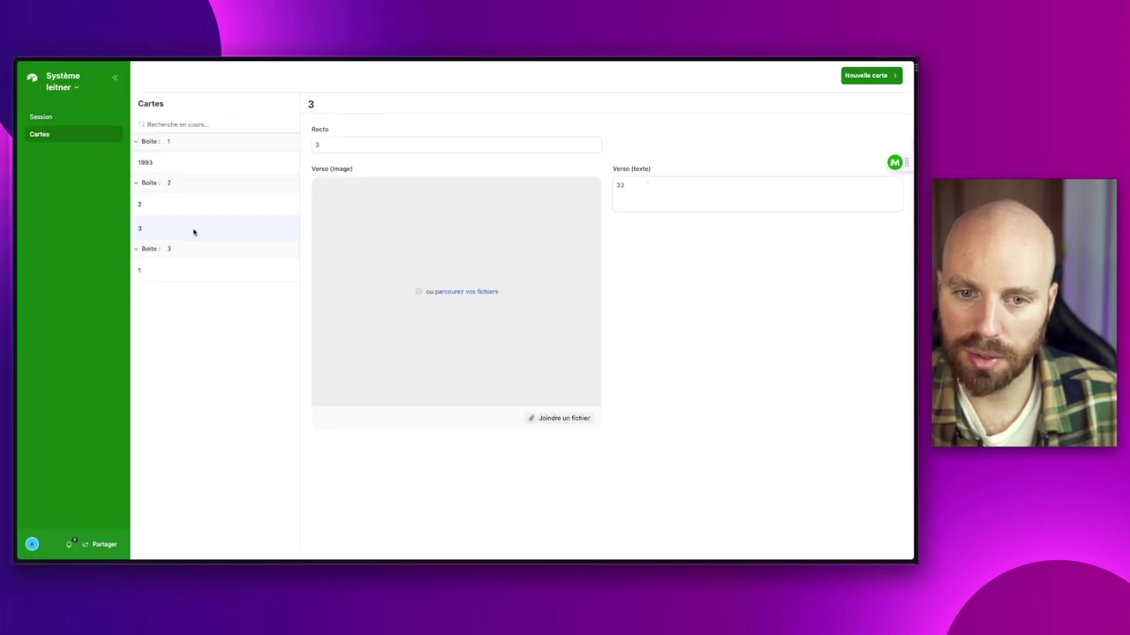